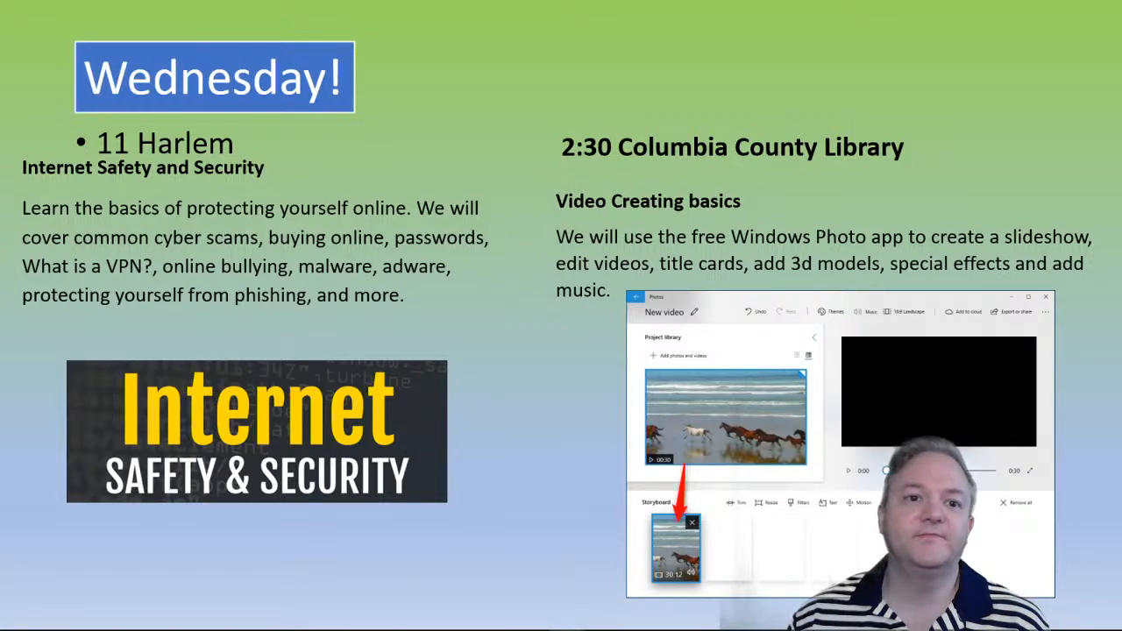
- Switch to the Photos video editor, maximize its window and create a new video project named "Golf 8 26"
key(alt+Tab)
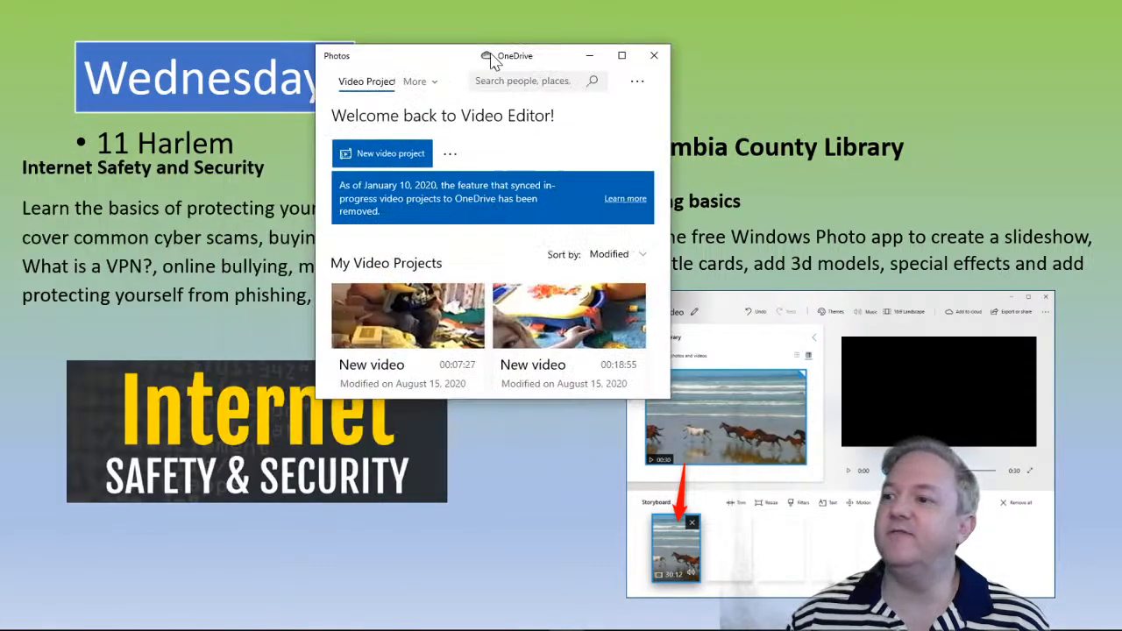
drag(495, 70, 494, 1)
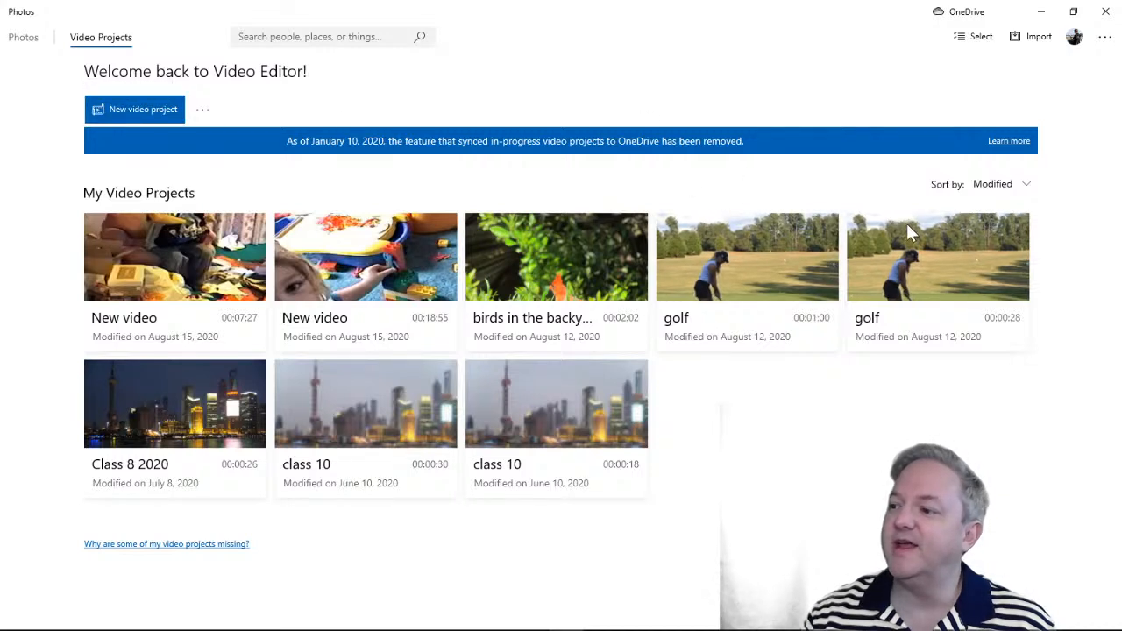
click(119, 110)
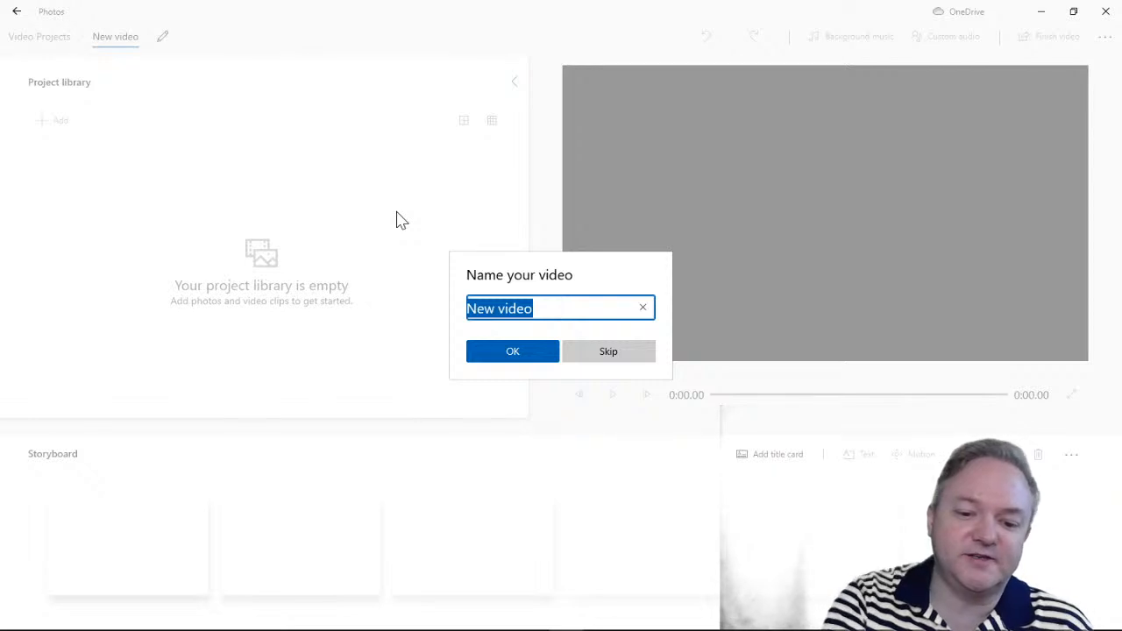
text(Golf)
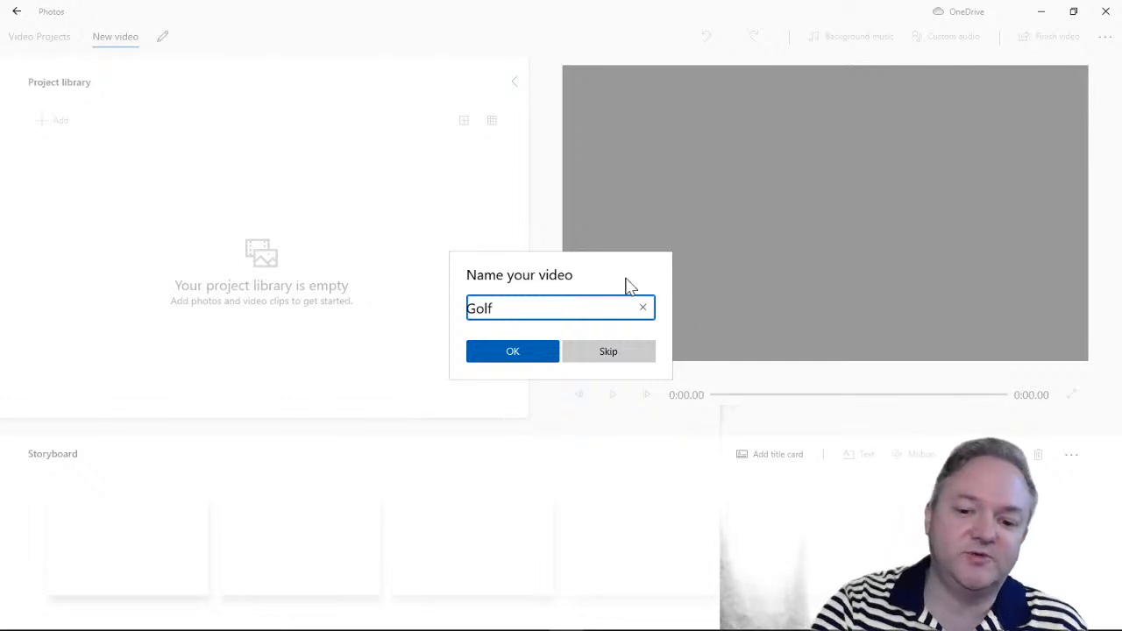
text(8 26)
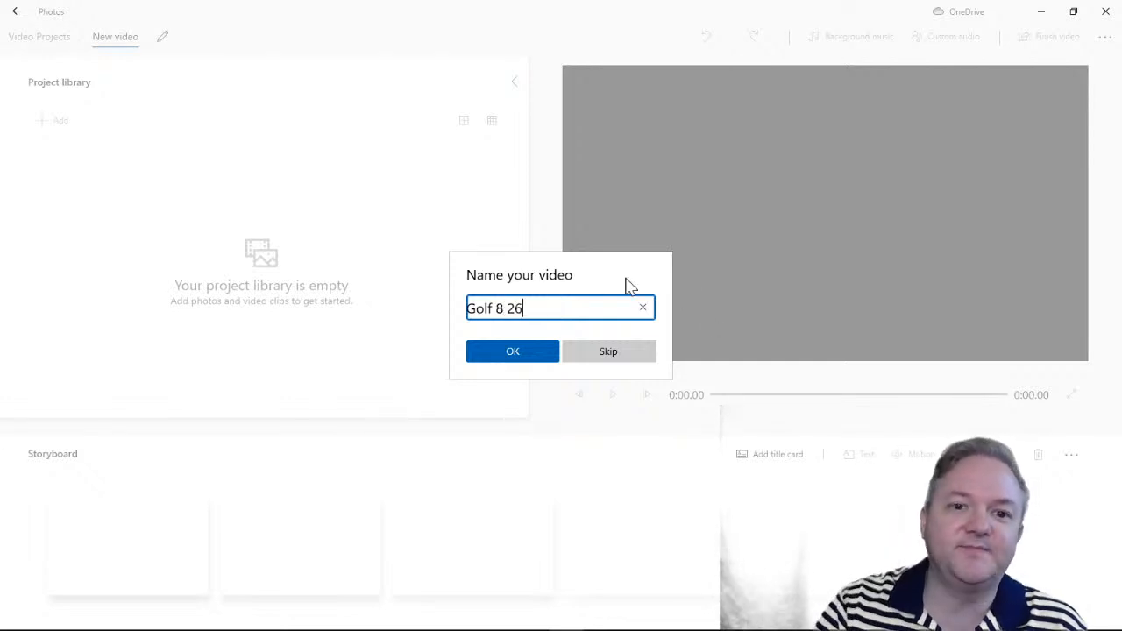
key(Return)
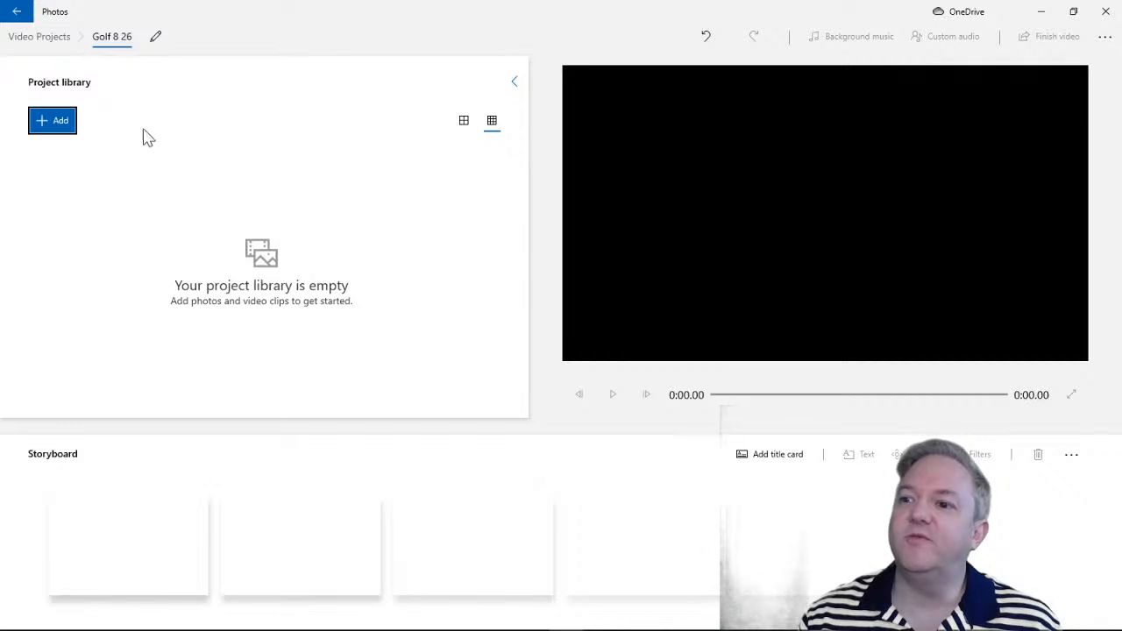
- Browse the Pictures folder on this PC for golf media to add to the project library
click(66, 130)
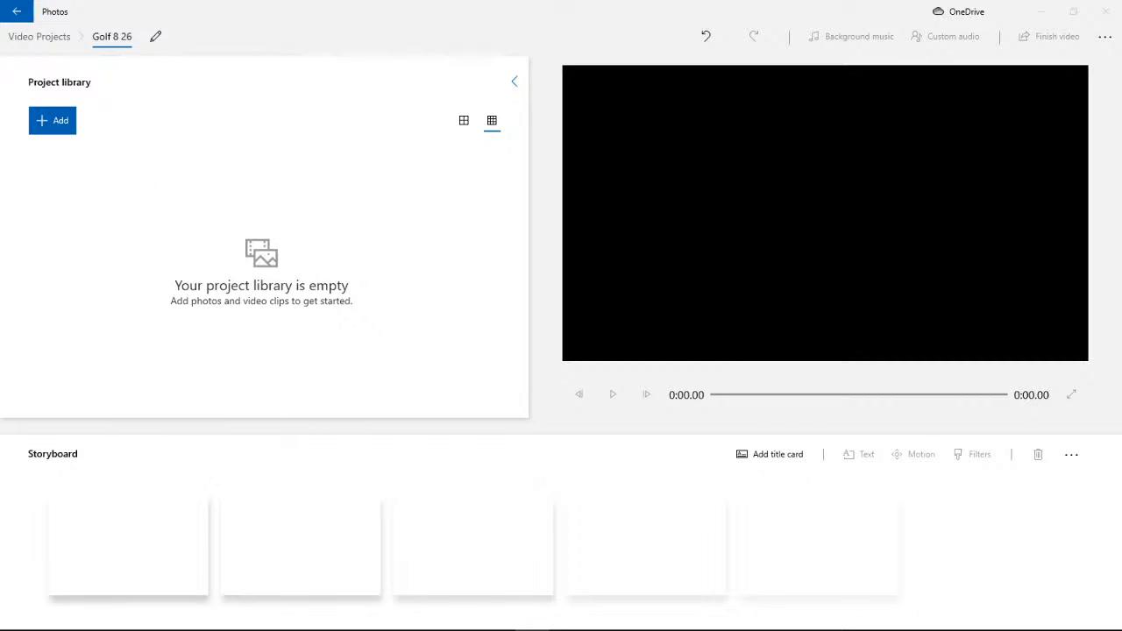
click(60, 130)
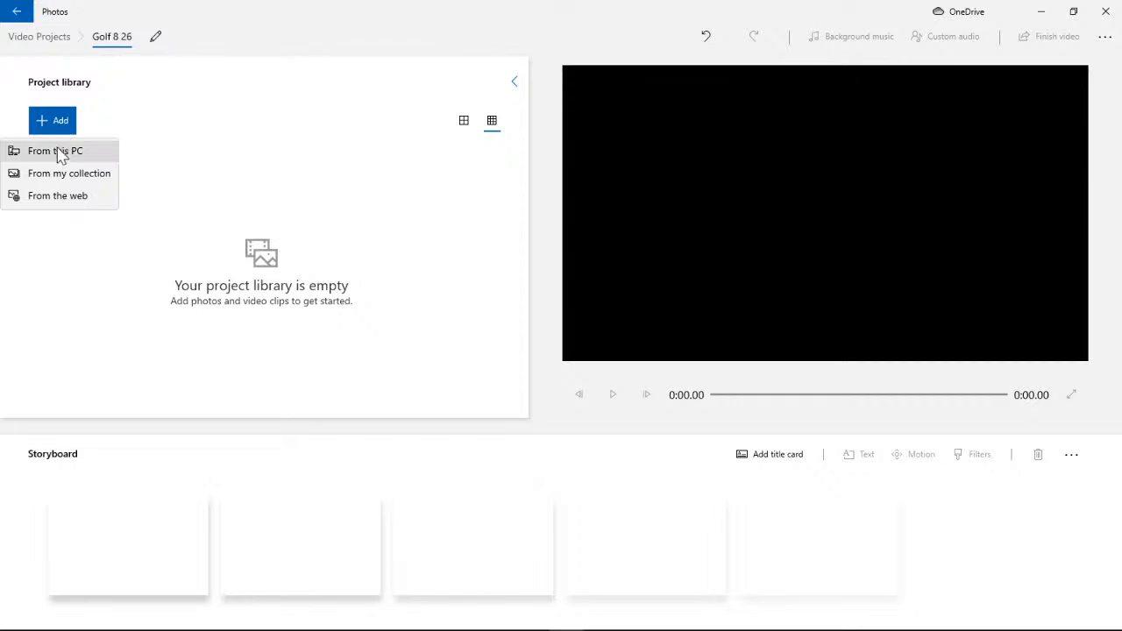
click(58, 156)
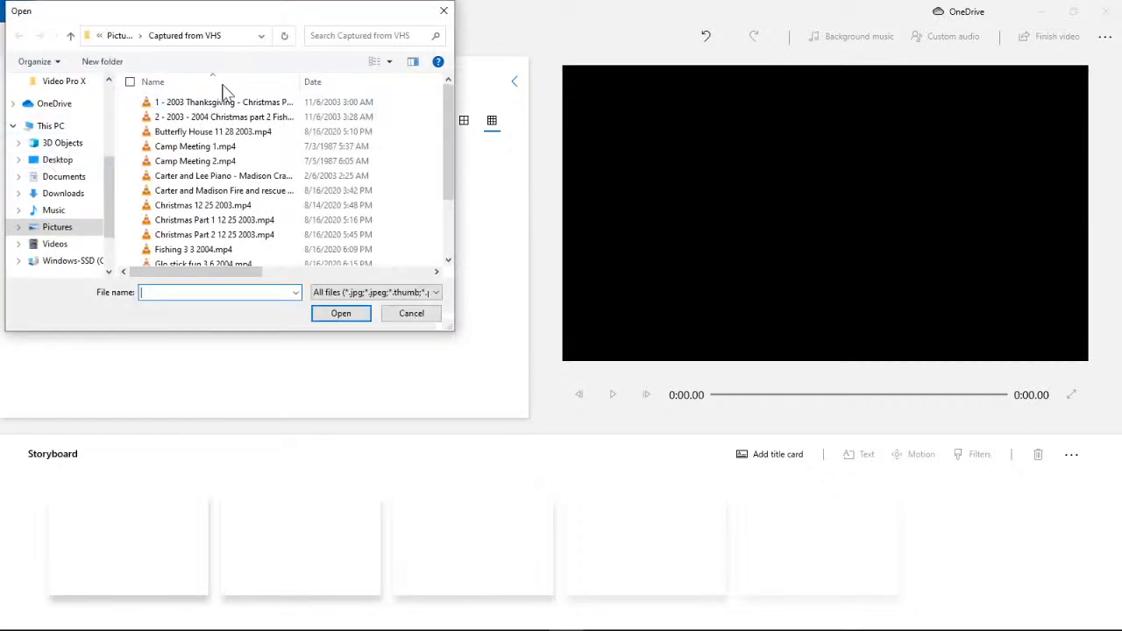
click(118, 40)
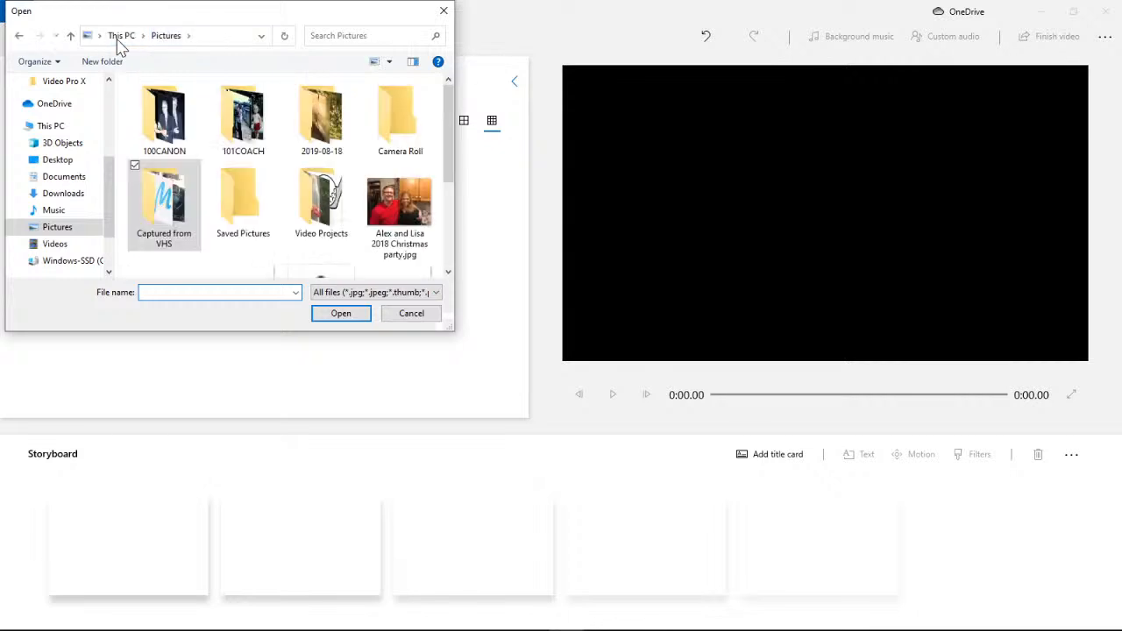
drag(443, 103, 426, 207)
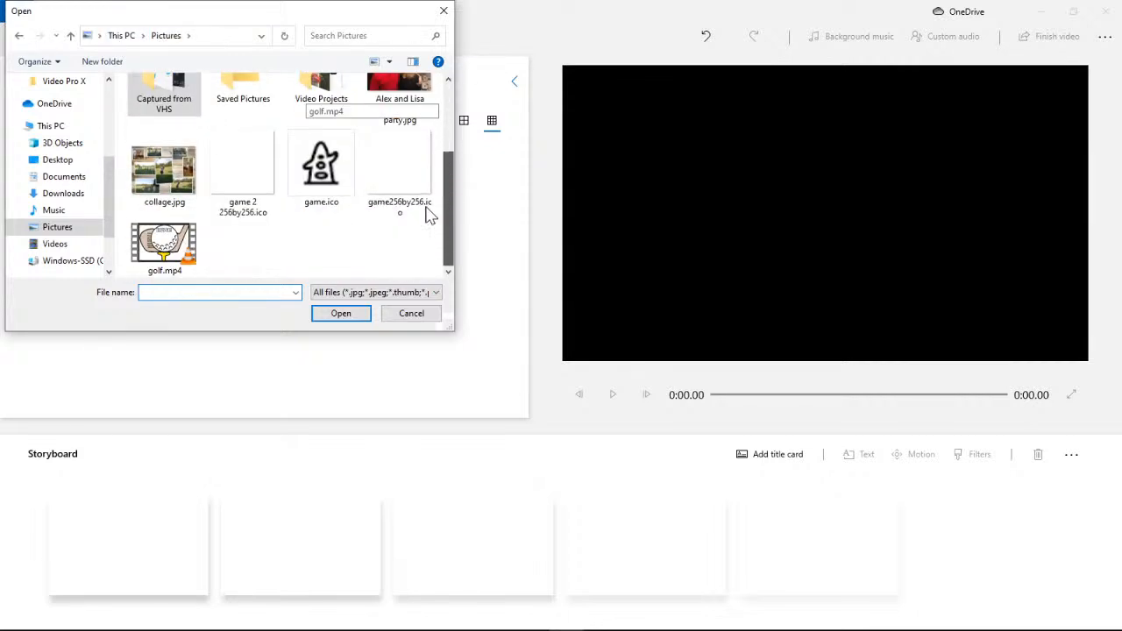
drag(235, 14, 2, 97)
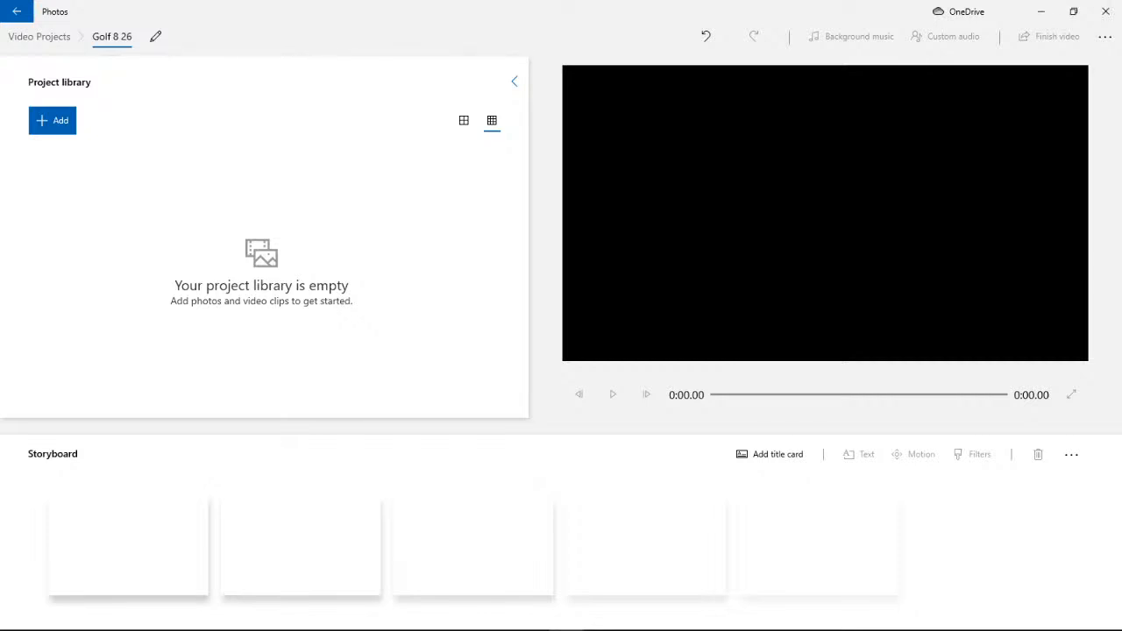
- View the photos and videos that can be added from the collection, and return to the project without adding any
click(72, 138)
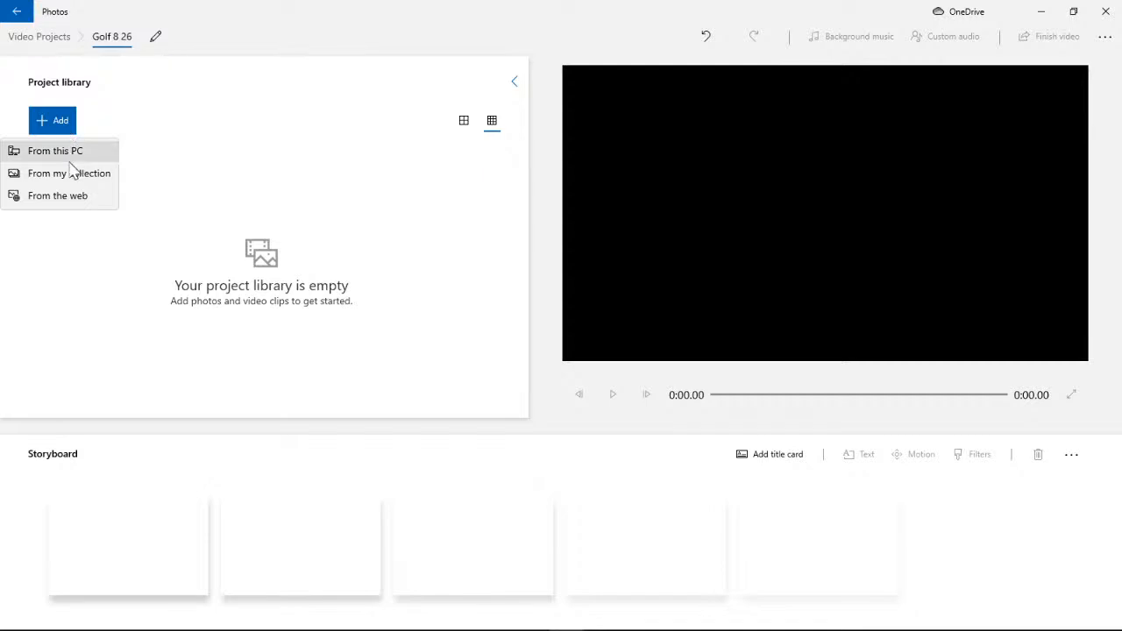
click(68, 176)
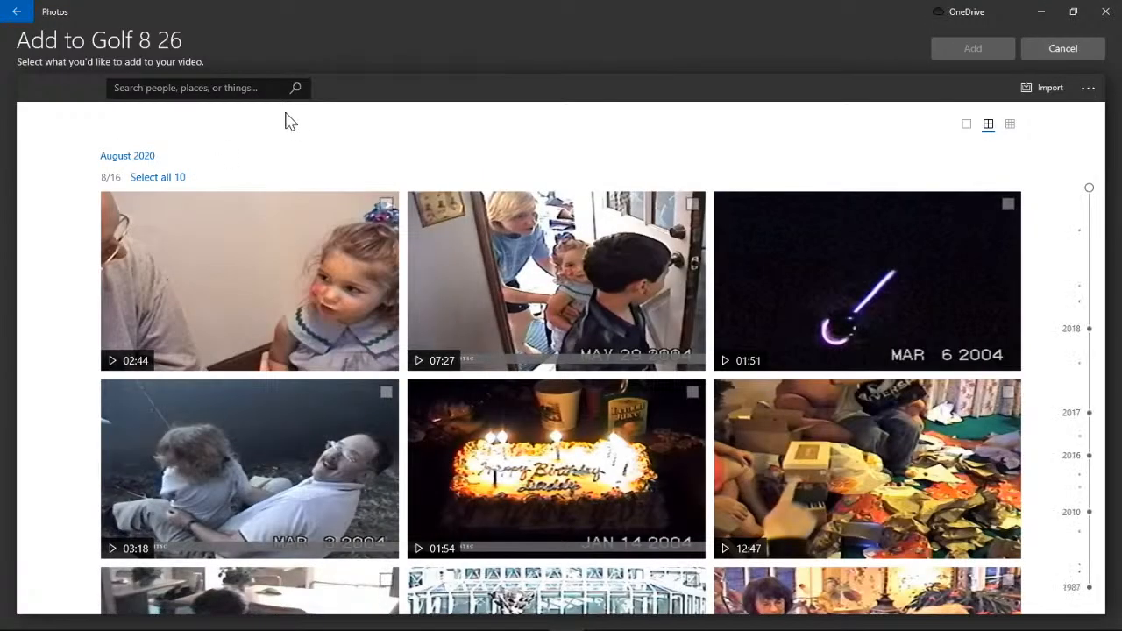
click(21, 12)
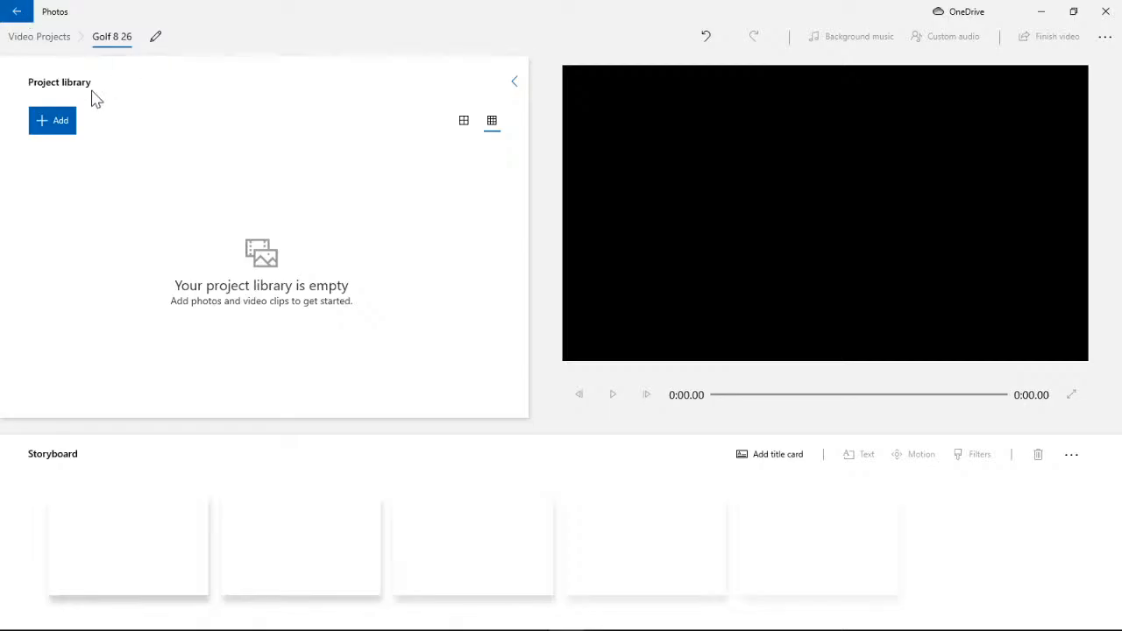
click(73, 137)
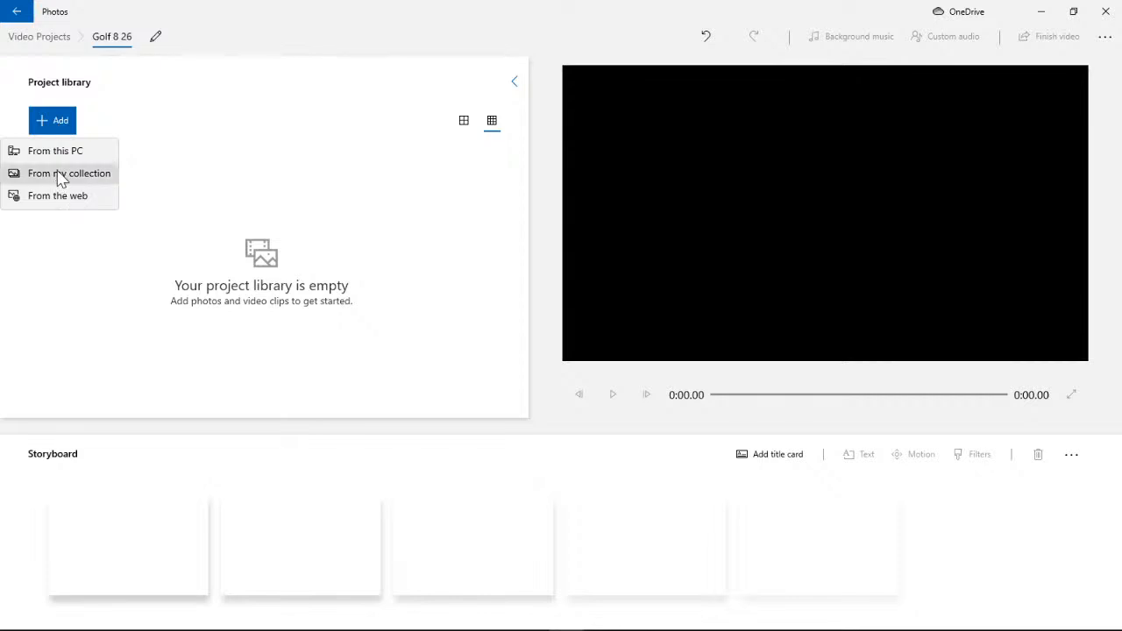
click(39, 49)
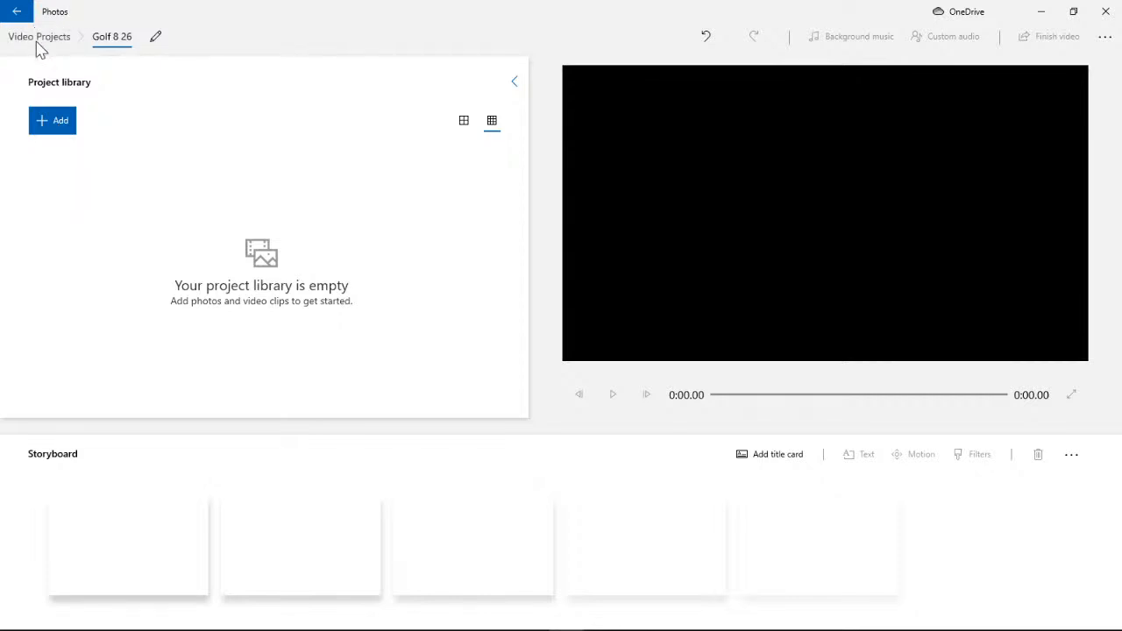
- Leave the Golf 8 26 project, look through the golf album's photos and open the album for editing as a video project
click(38, 41)
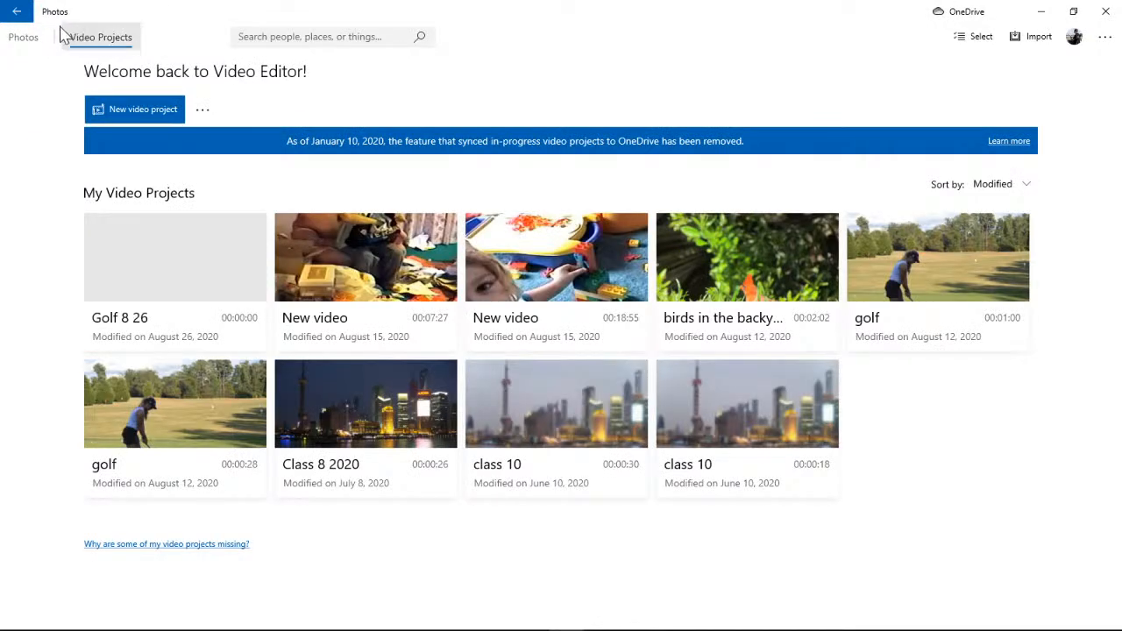
click(19, 40)
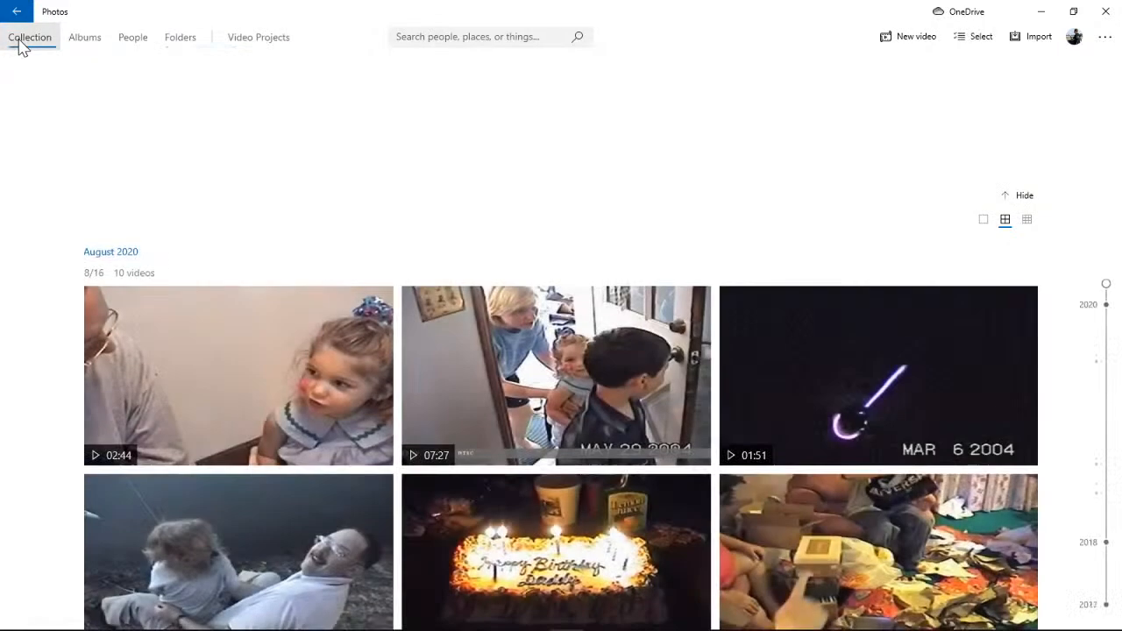
click(96, 44)
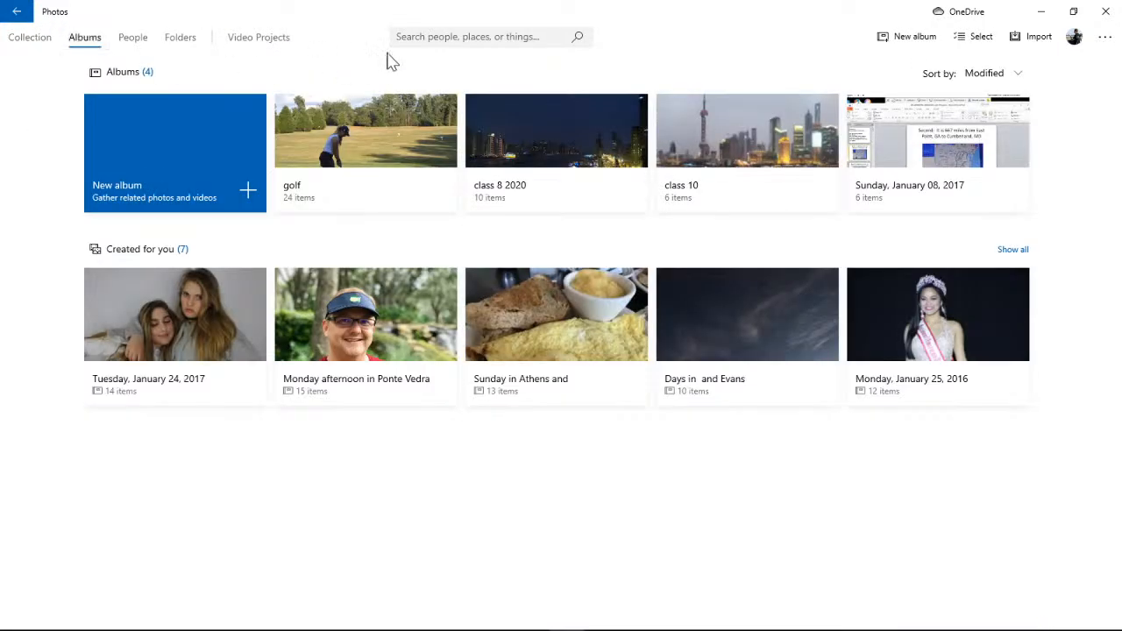
click(373, 134)
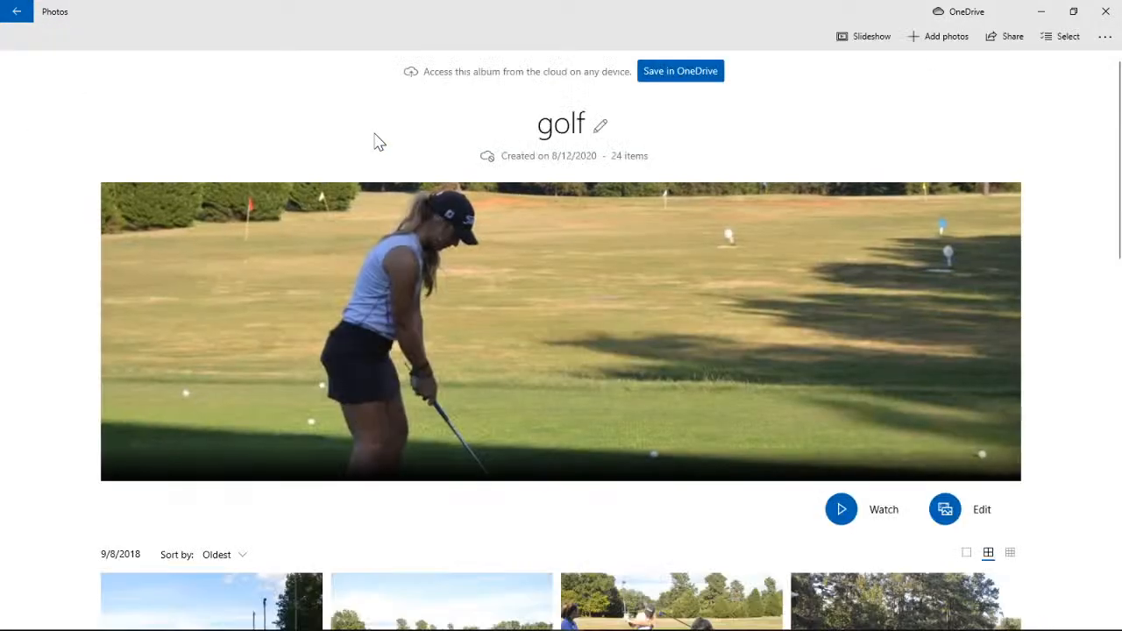
scroll(1069, 219, down, 6)
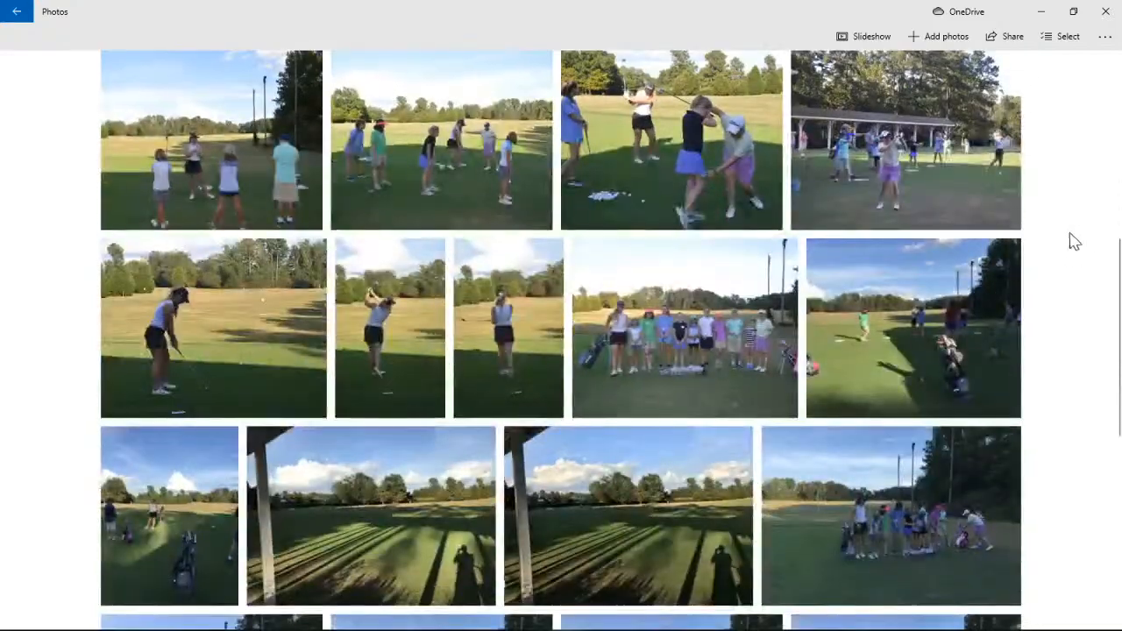
scroll(1078, 248, down, 6)
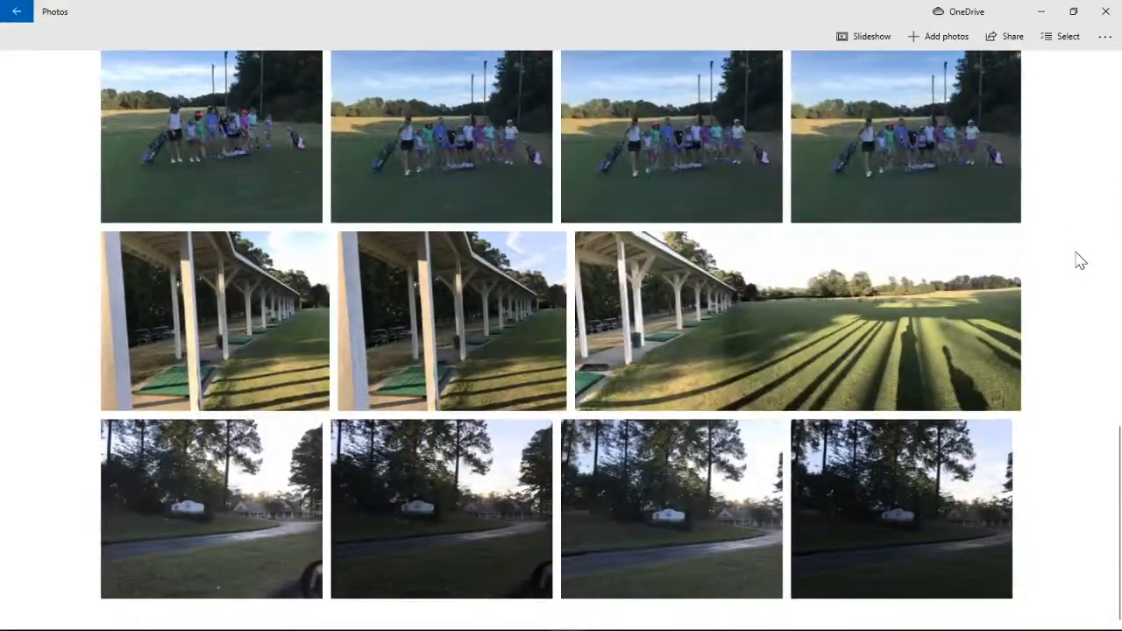
scroll(1079, 259, up, 12)
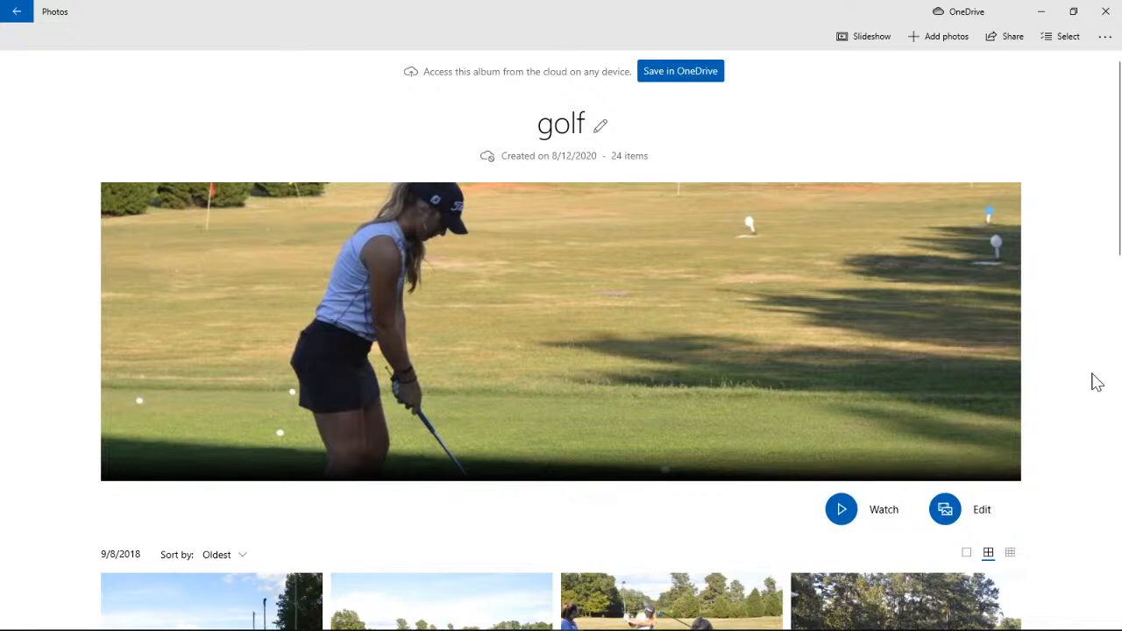
click(945, 511)
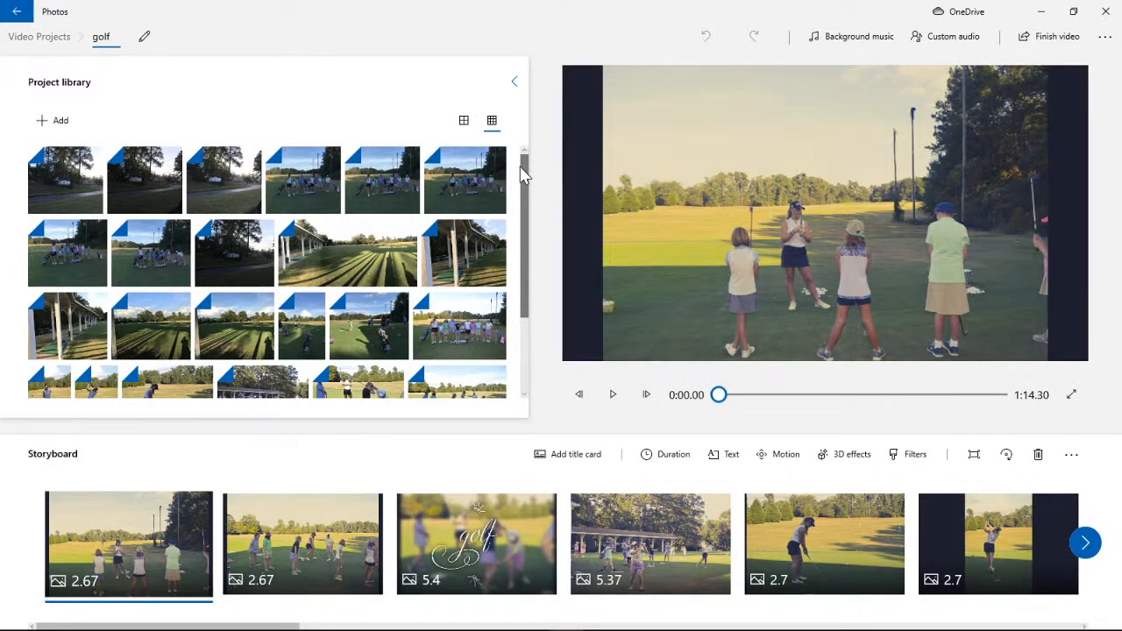
- Review all photos in the golf project's library and the storyboard clips from first to last
drag(523, 175, 528, 284)
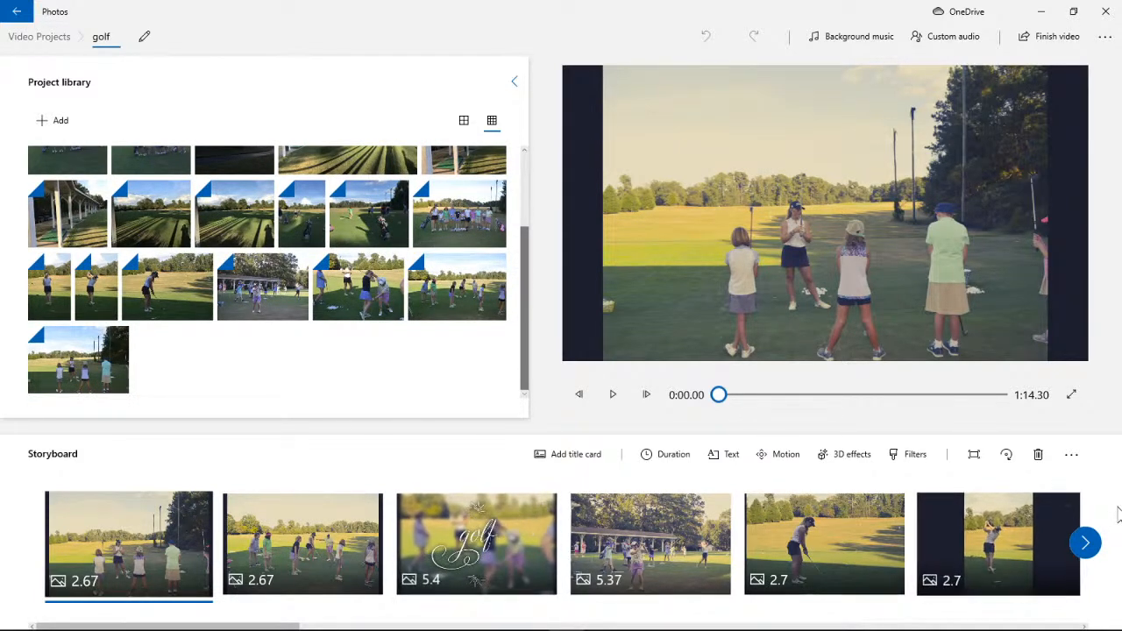
click(1084, 543)
click(1084, 542)
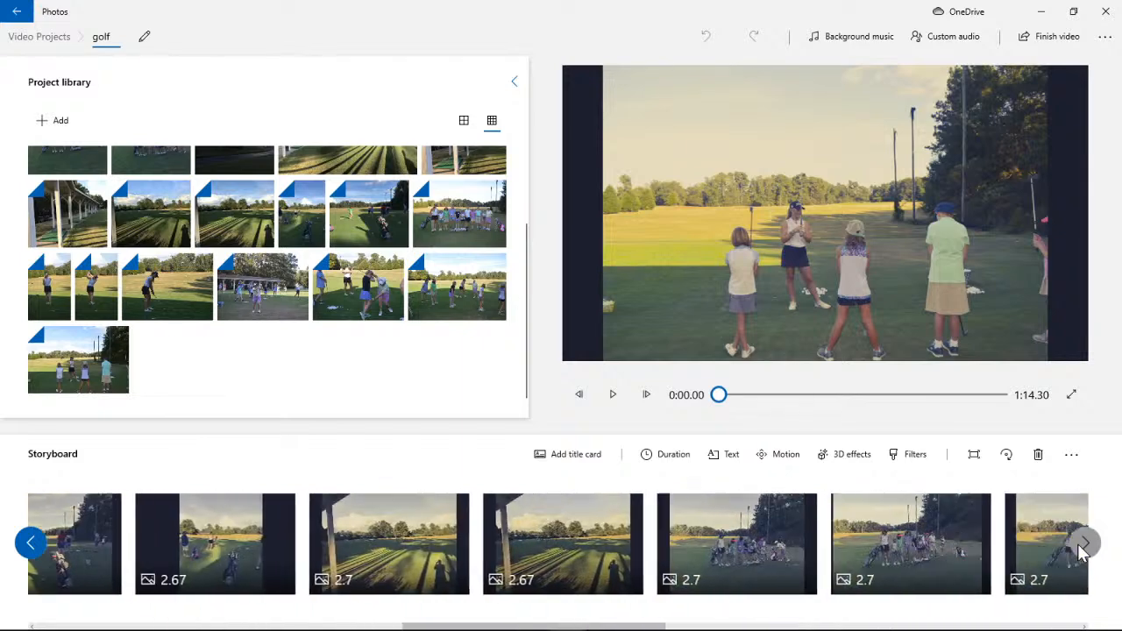
click(1085, 543)
click(1084, 542)
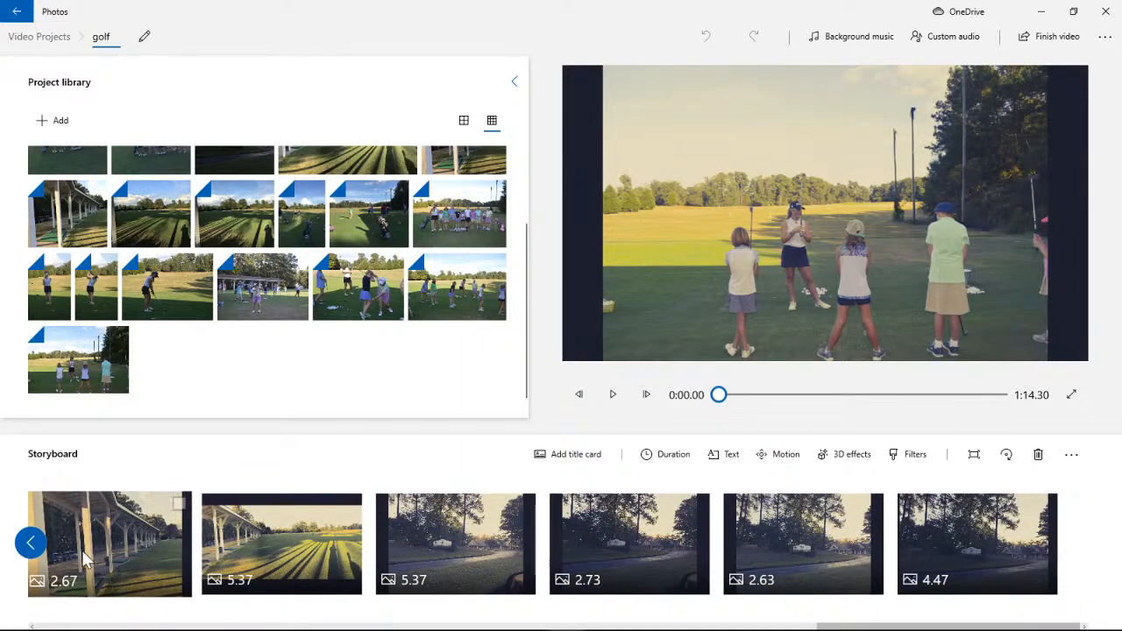
click(32, 544)
click(33, 544)
click(32, 544)
click(32, 544)
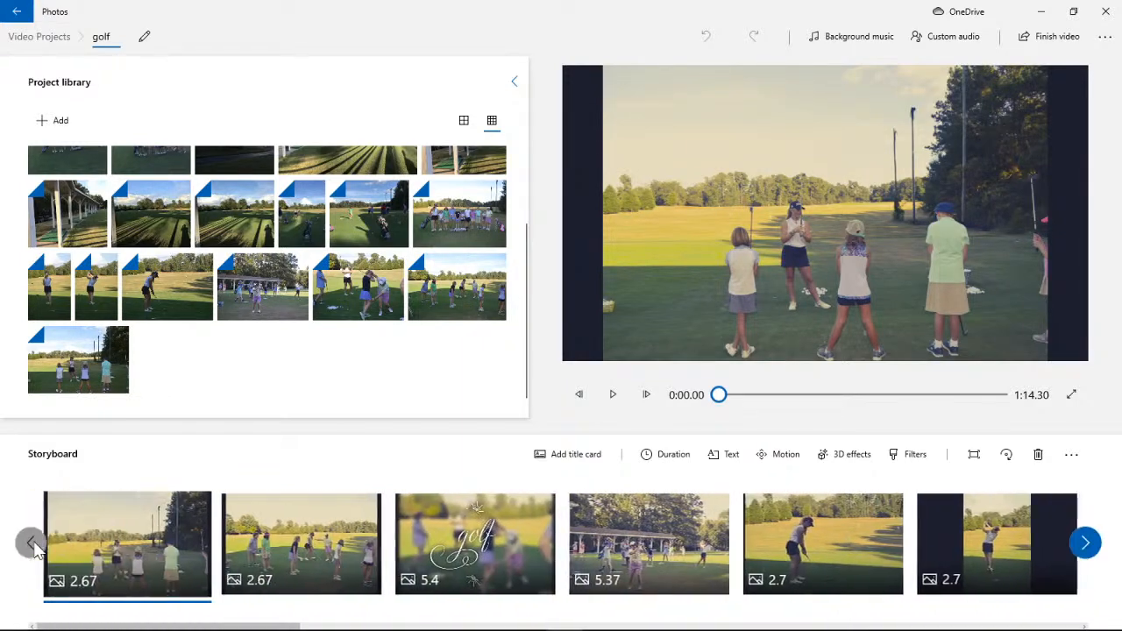
drag(526, 238, 526, 179)
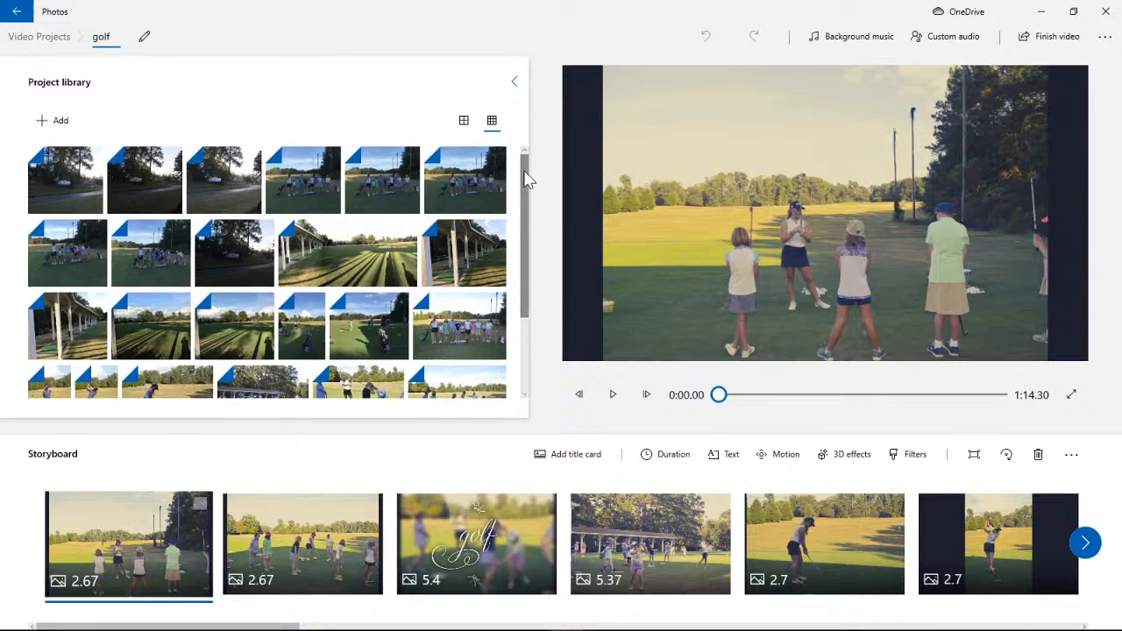
- Open the golf project's theme settings, pause the sample preview and select No theme
click(1106, 40)
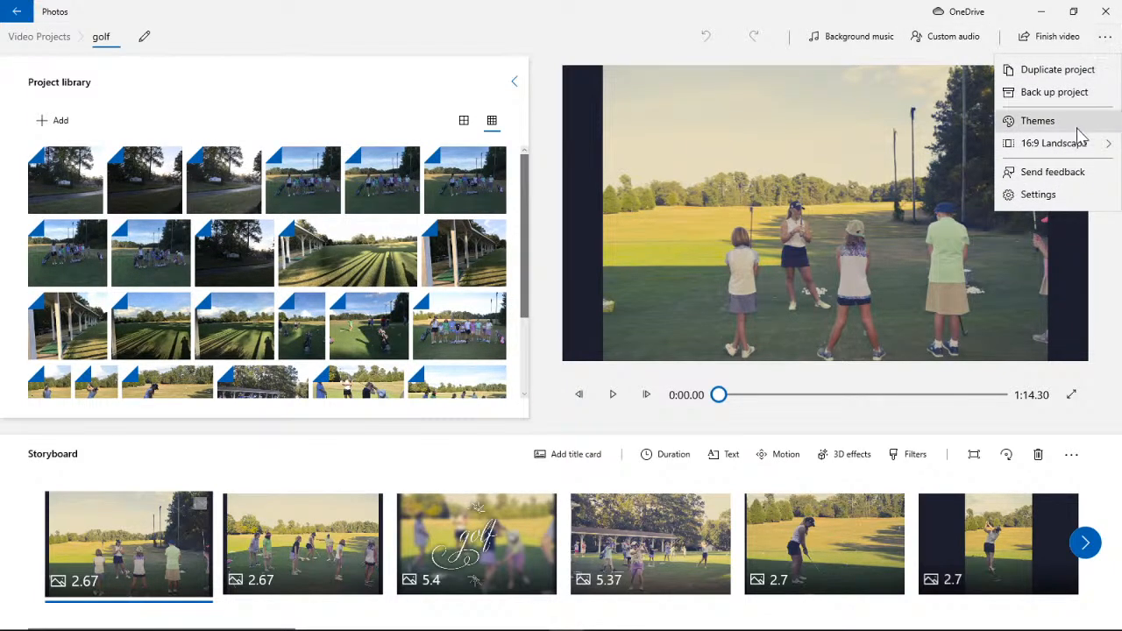
click(1045, 122)
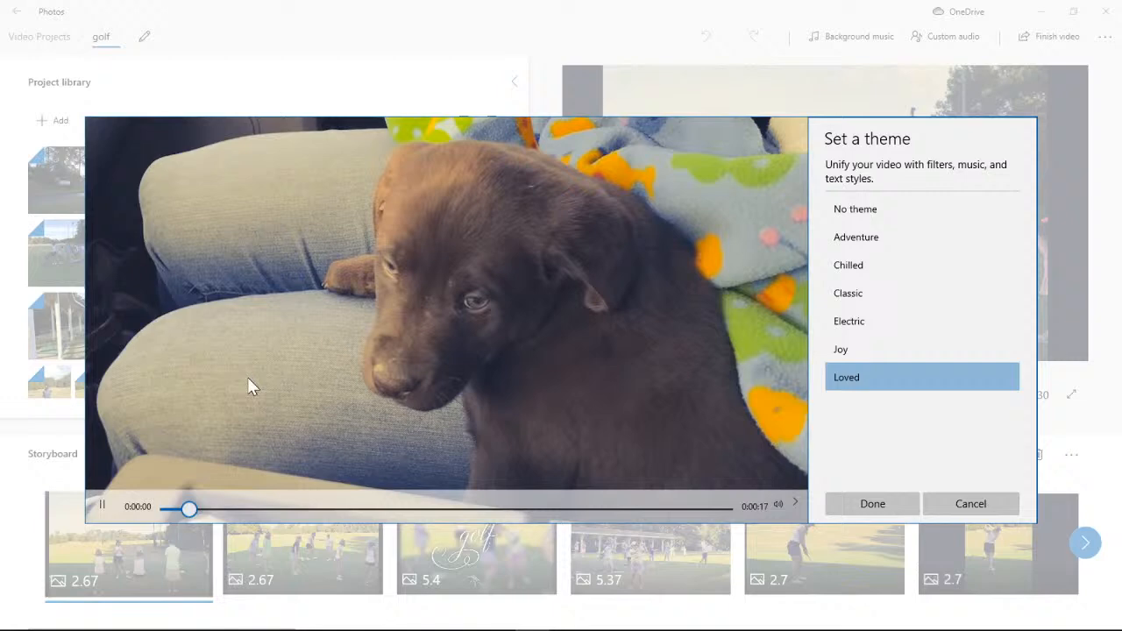
click(103, 507)
click(865, 213)
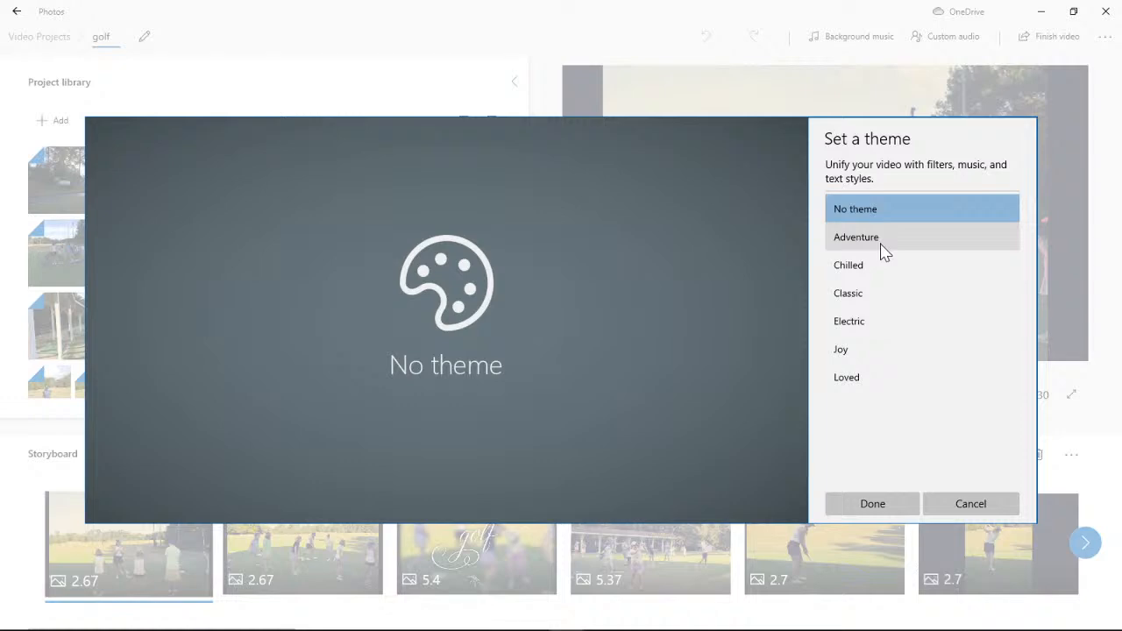
- Preview the Adventure, Chilled, Classic, Electric, Joy and Loved themes in turn, and leave the theme settings without applying any
click(883, 248)
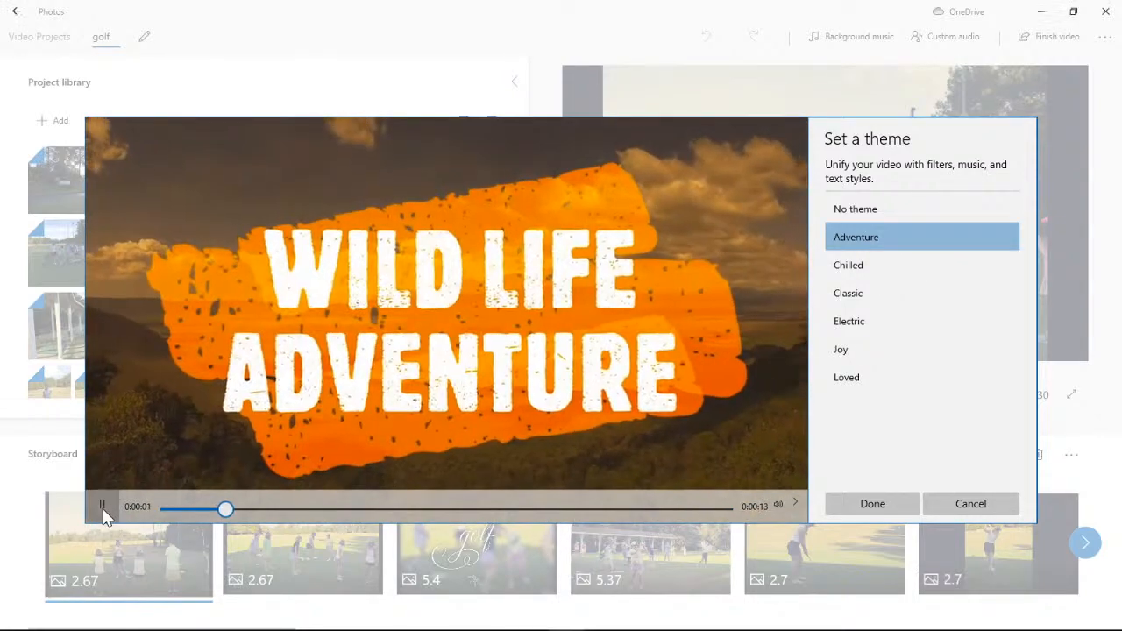
click(103, 506)
drag(230, 517, 143, 524)
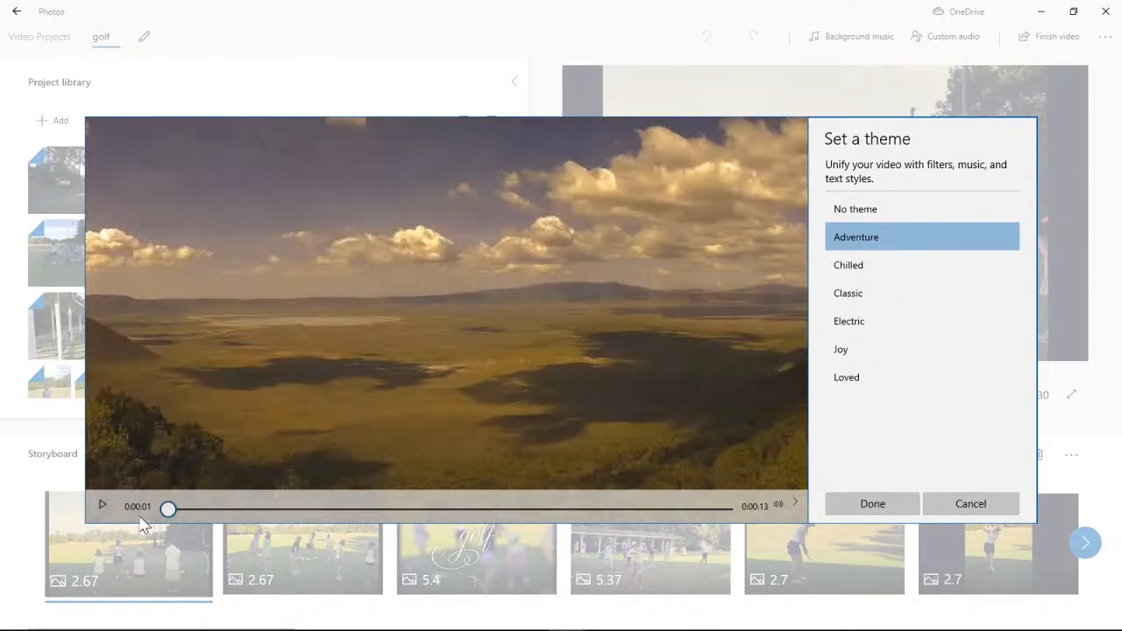
click(892, 275)
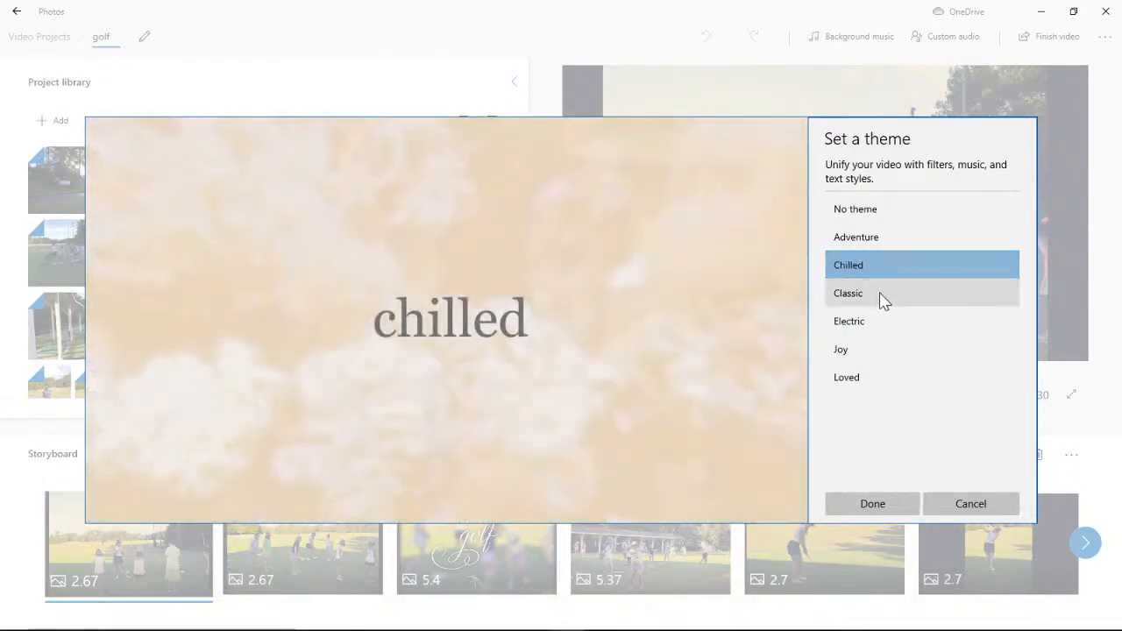
click(881, 297)
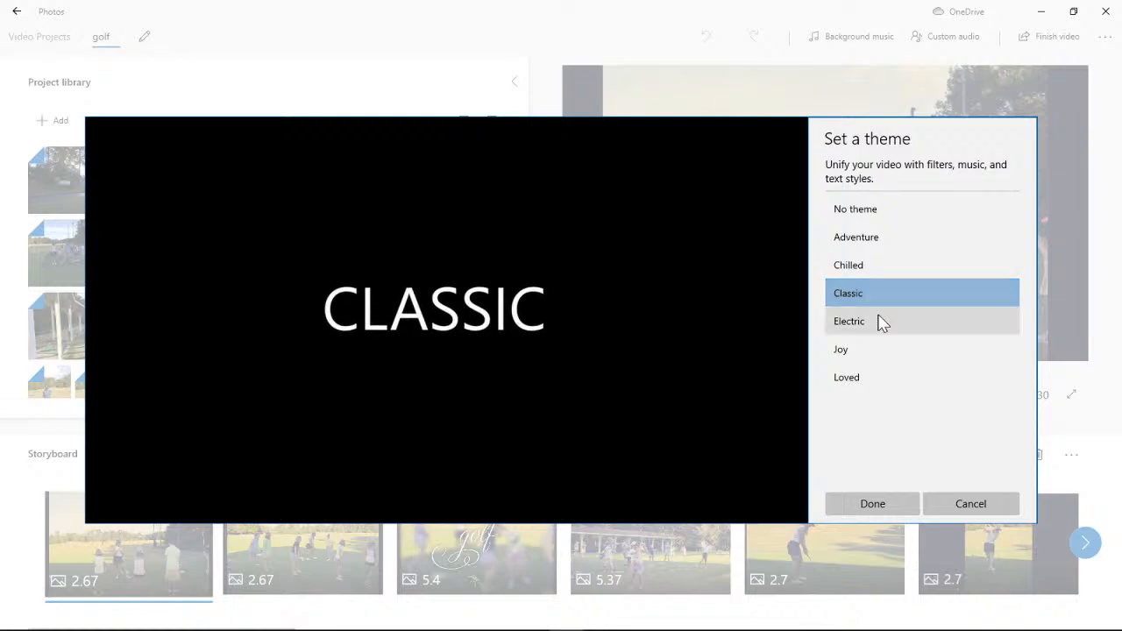
click(878, 315)
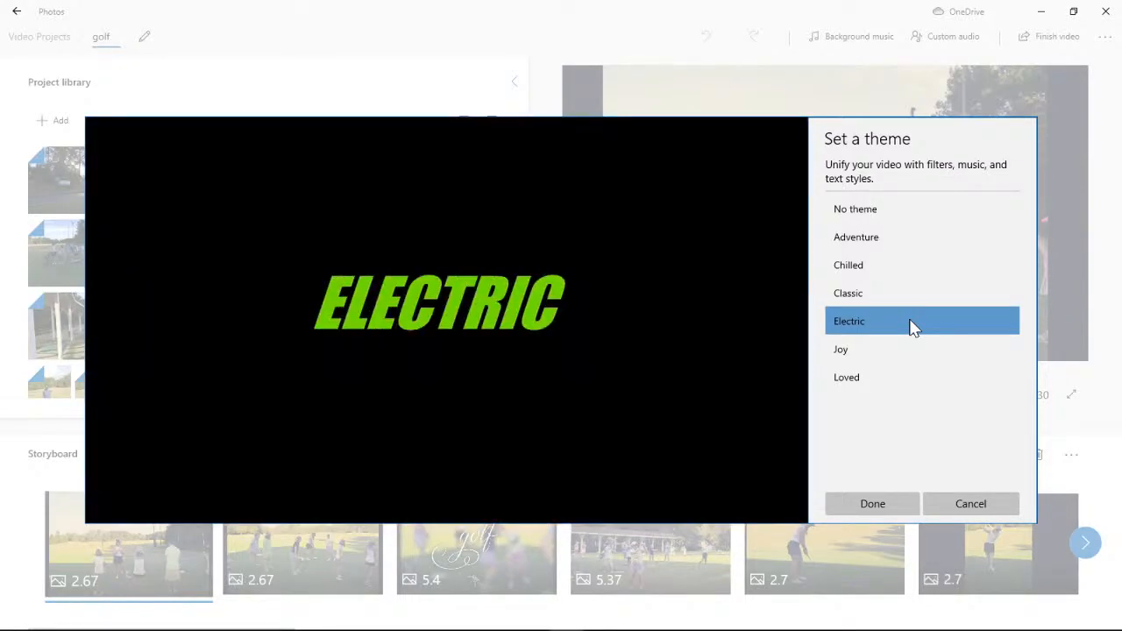
click(898, 348)
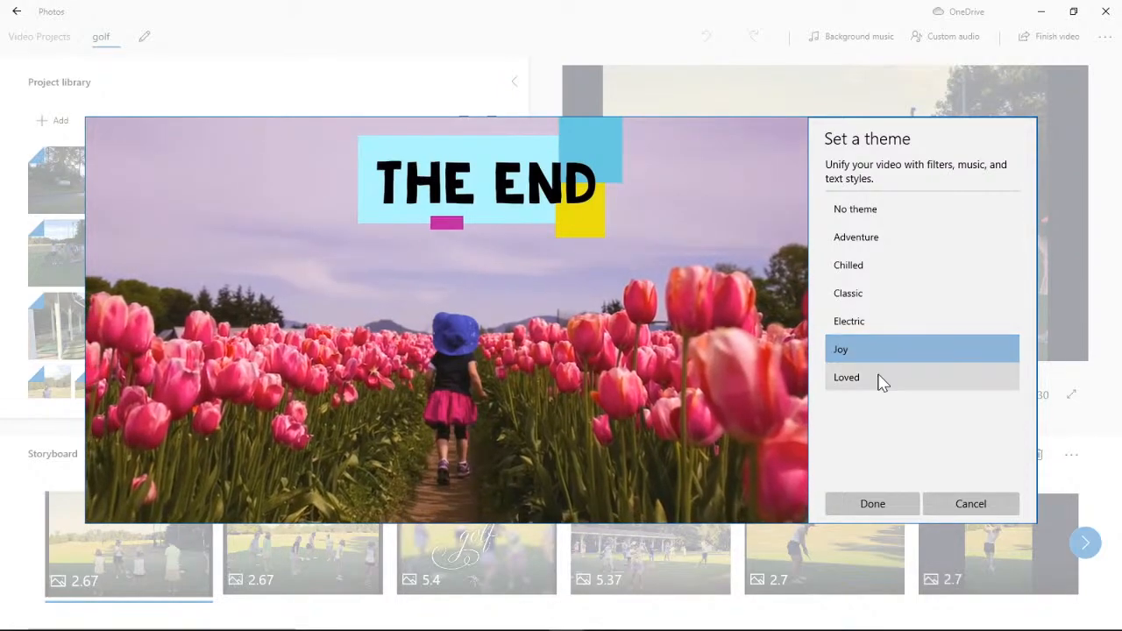
click(879, 379)
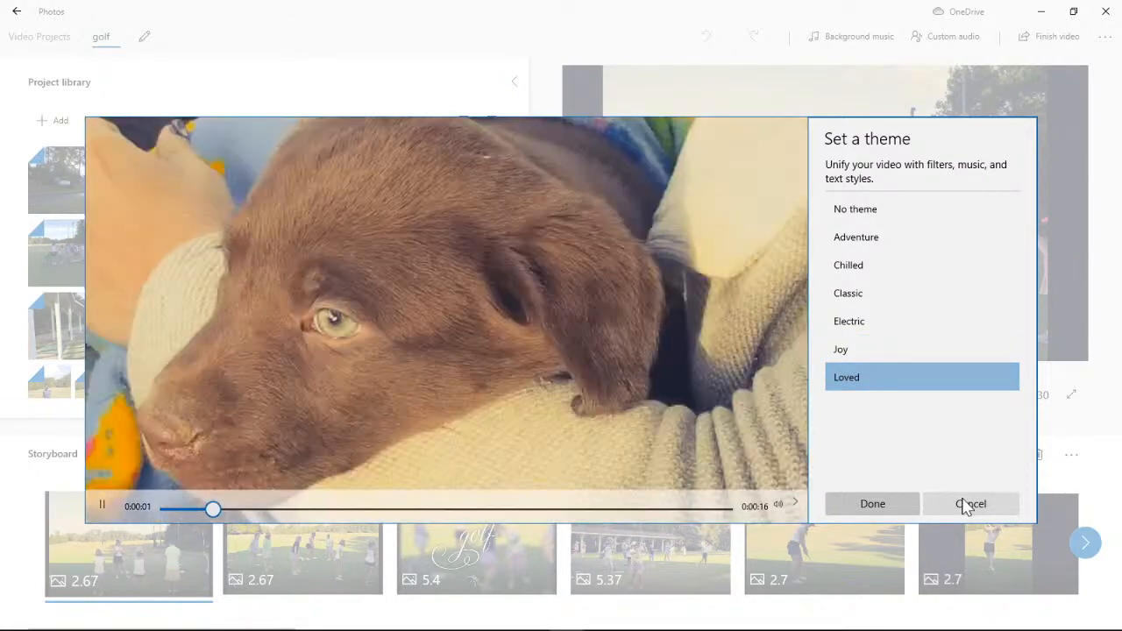
click(968, 504)
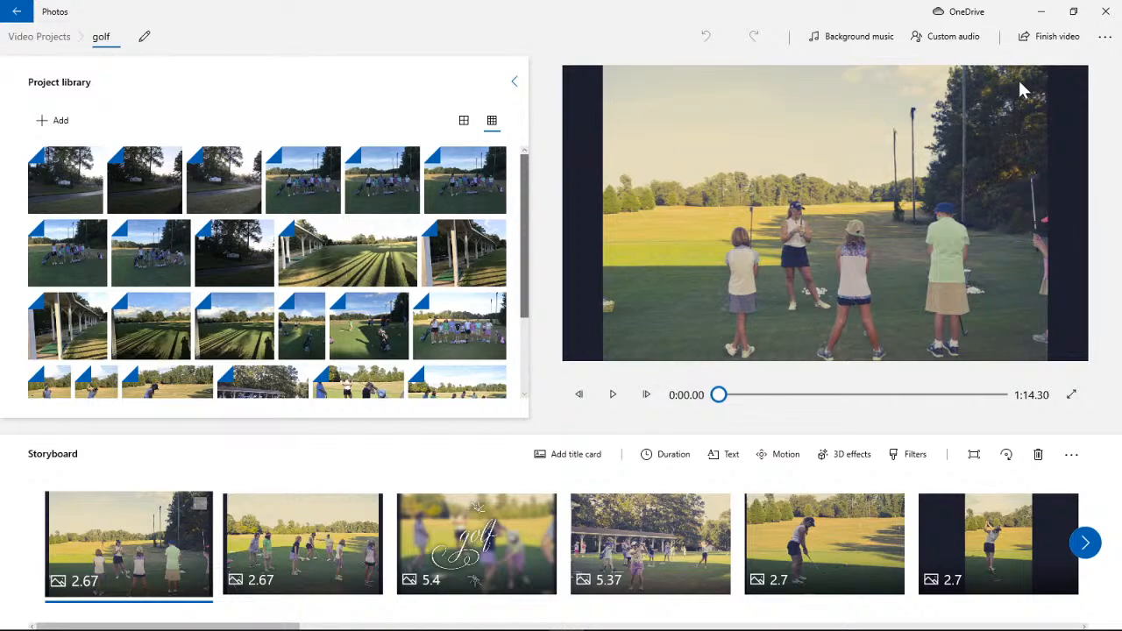
- Apply the Adventure theme to the golf project
click(1104, 36)
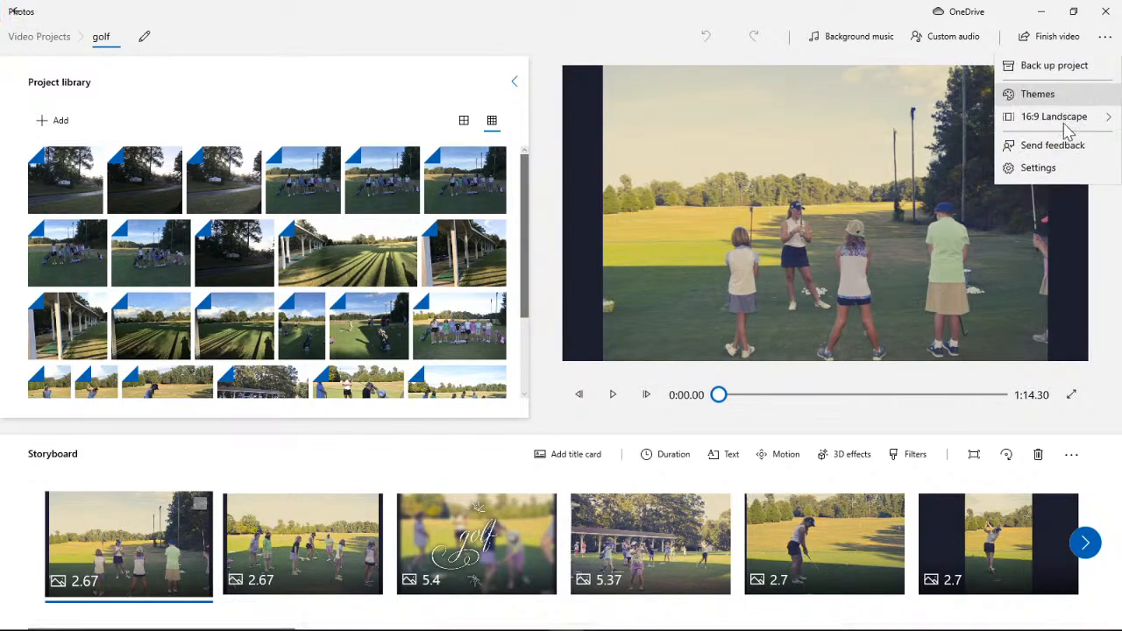
click(1038, 93)
click(876, 239)
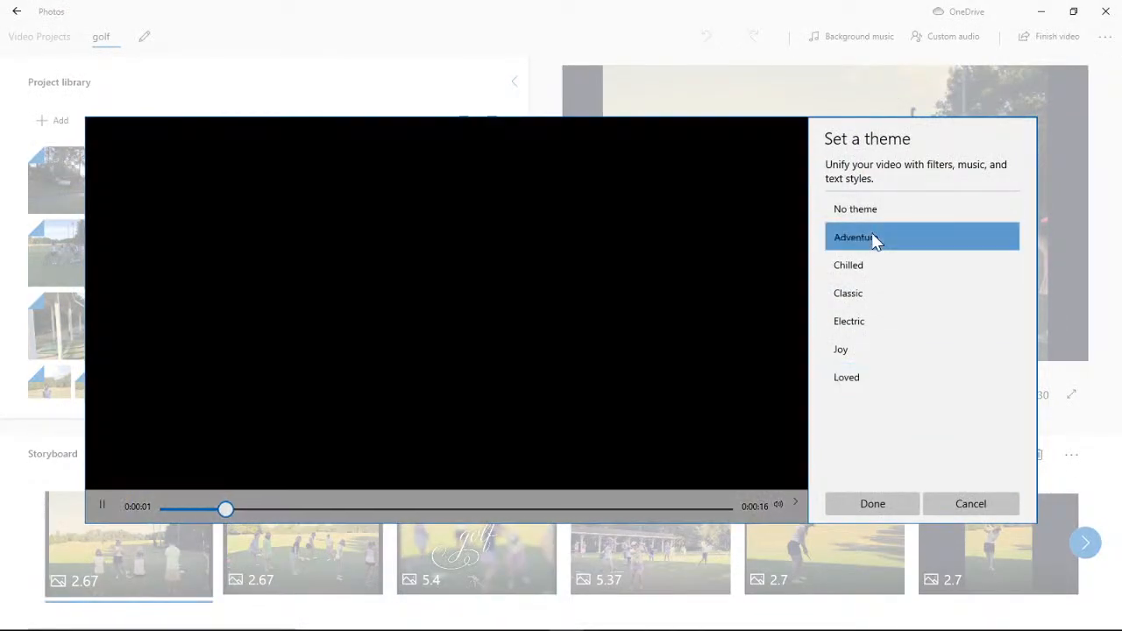
click(873, 503)
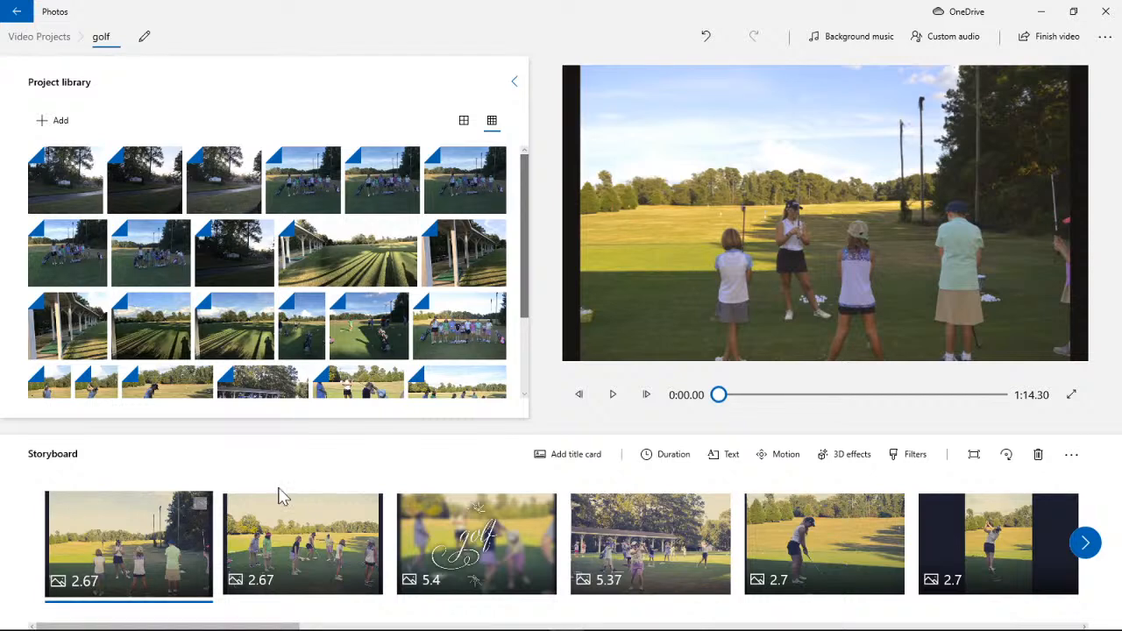
- Examine how the theme looks on the first storyboard clips and on the last driveway clips
click(368, 539)
click(473, 539)
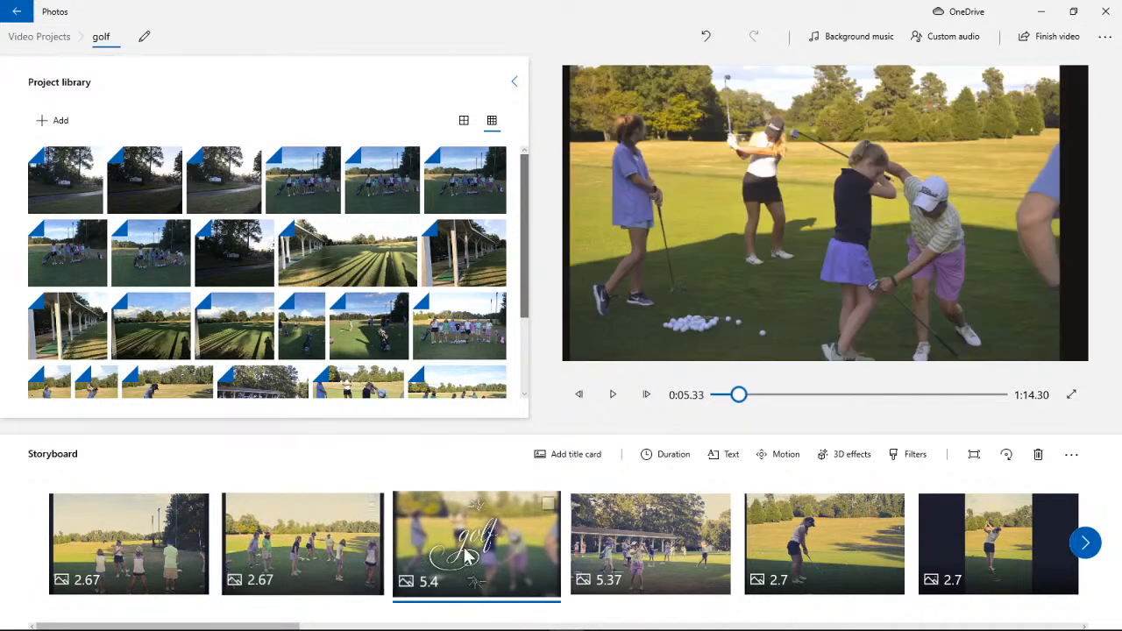
click(662, 539)
click(775, 534)
click(932, 542)
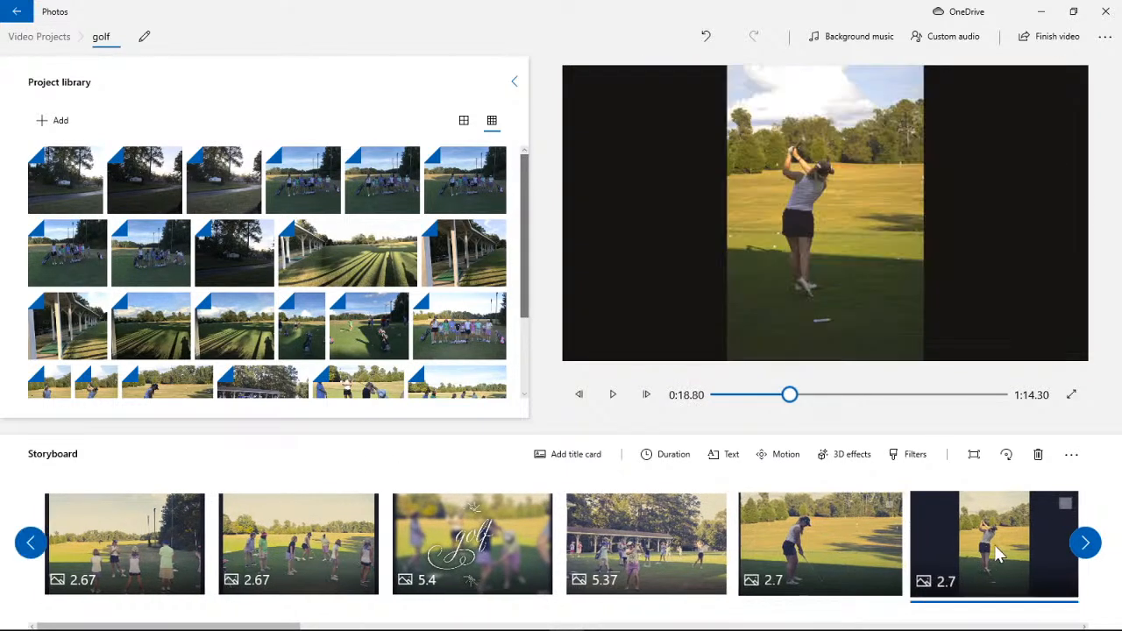
click(1085, 542)
click(1085, 542)
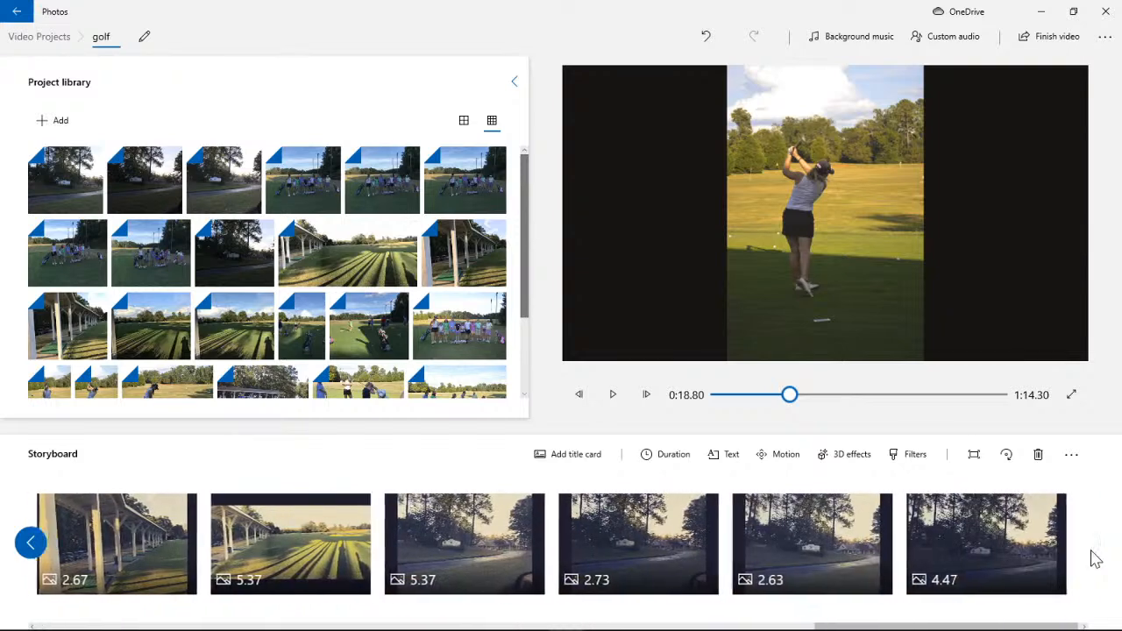
click(919, 547)
click(805, 550)
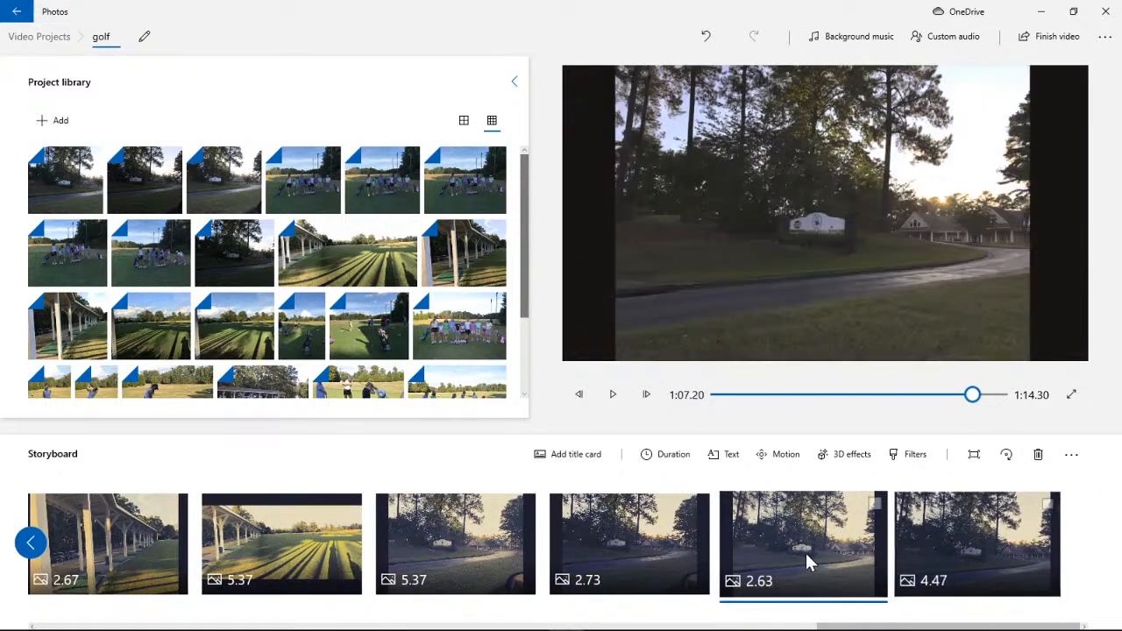
click(672, 549)
- Remove the 5.37-second clip of the entrance sign and driveway from the storyboard
click(443, 551)
click(25, 545)
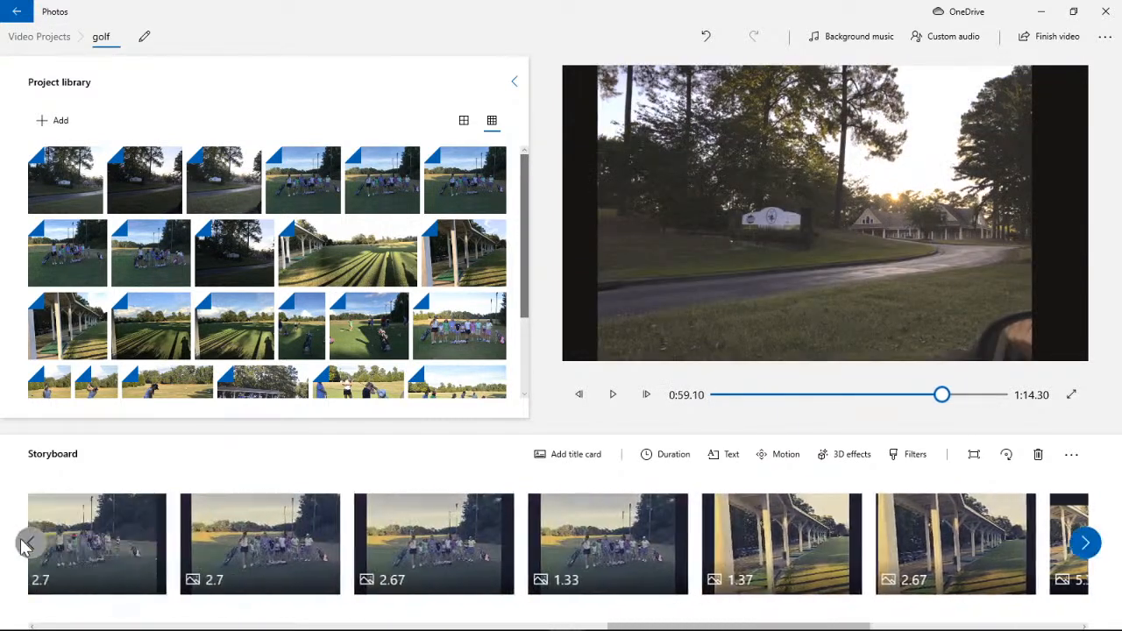
click(25, 545)
click(25, 545)
click(25, 545)
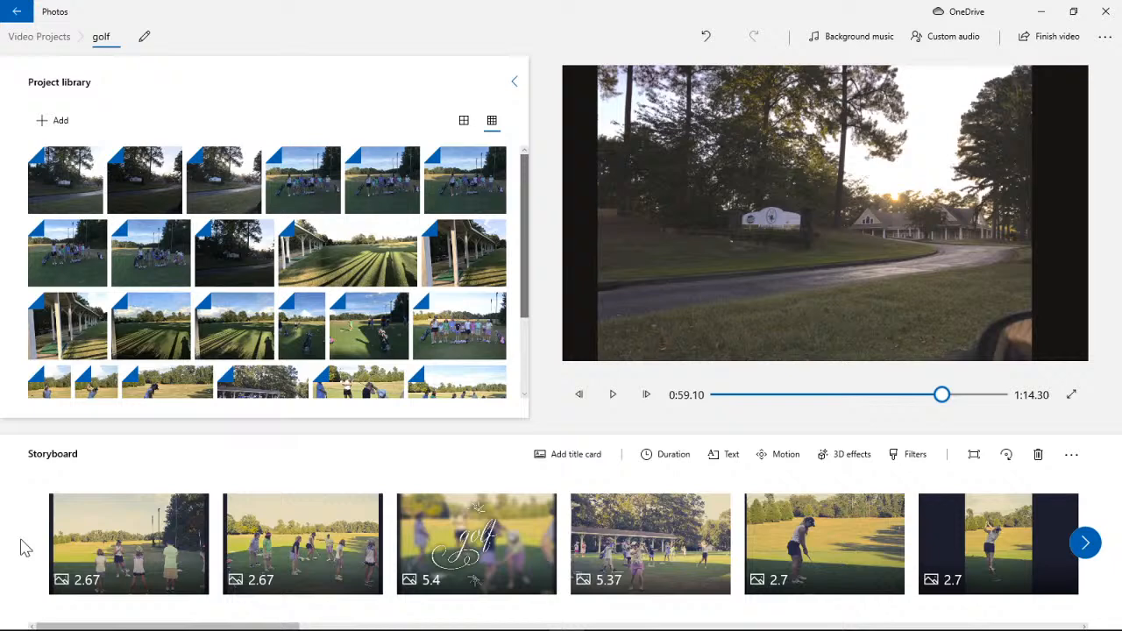
click(1039, 455)
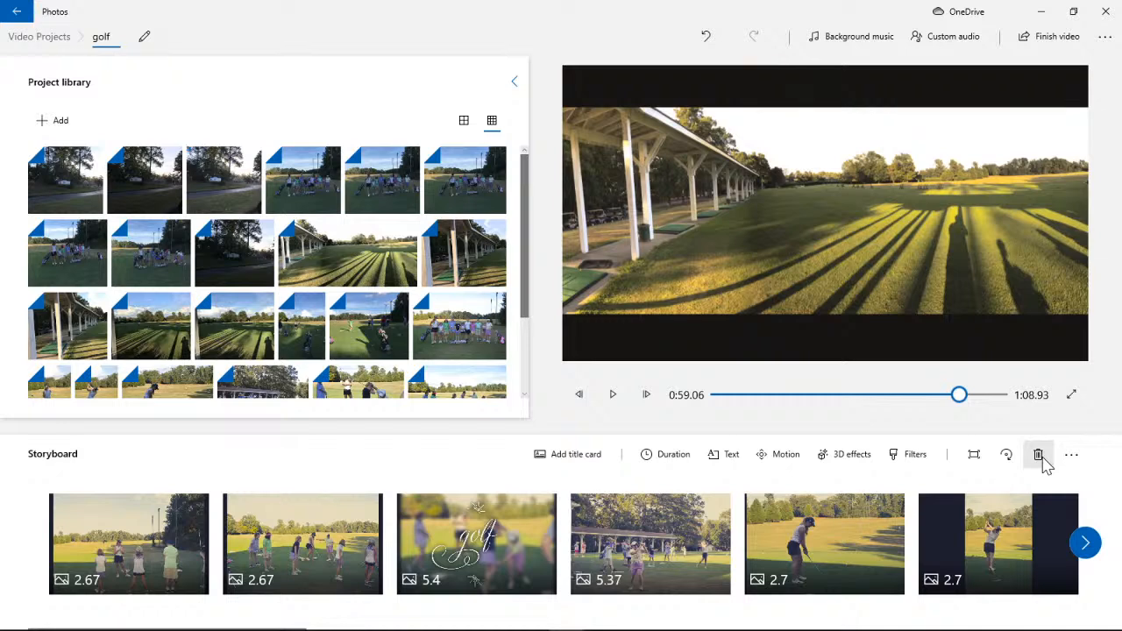
- Mark several clips at the end of the storyboard and remove all clips from the storyboard
click(196, 508)
click(1087, 544)
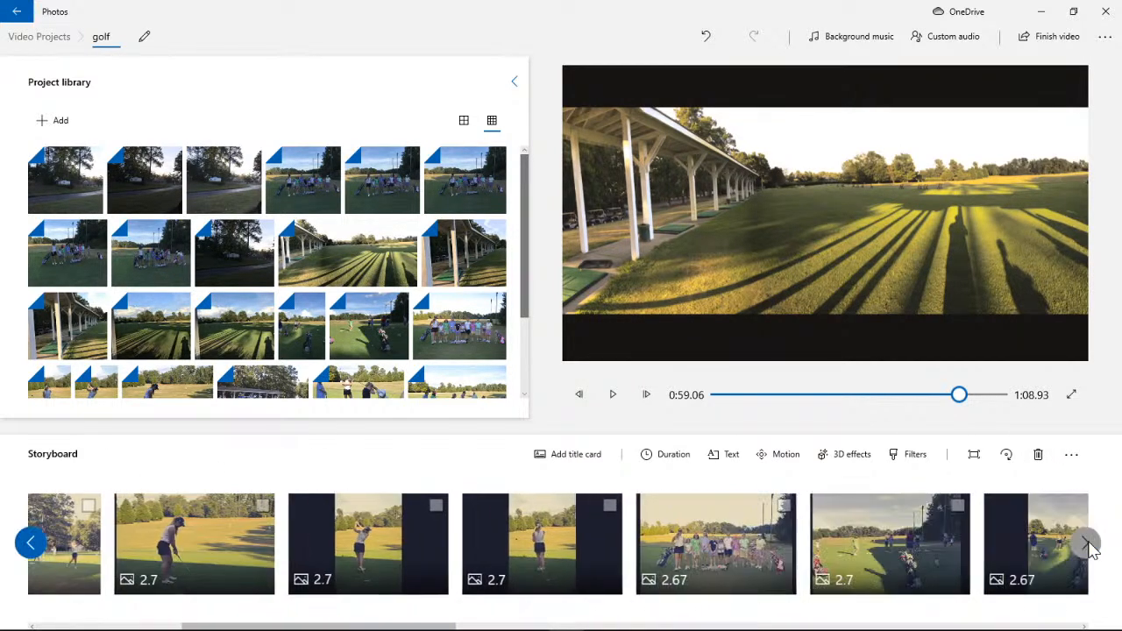
click(1087, 543)
click(1086, 543)
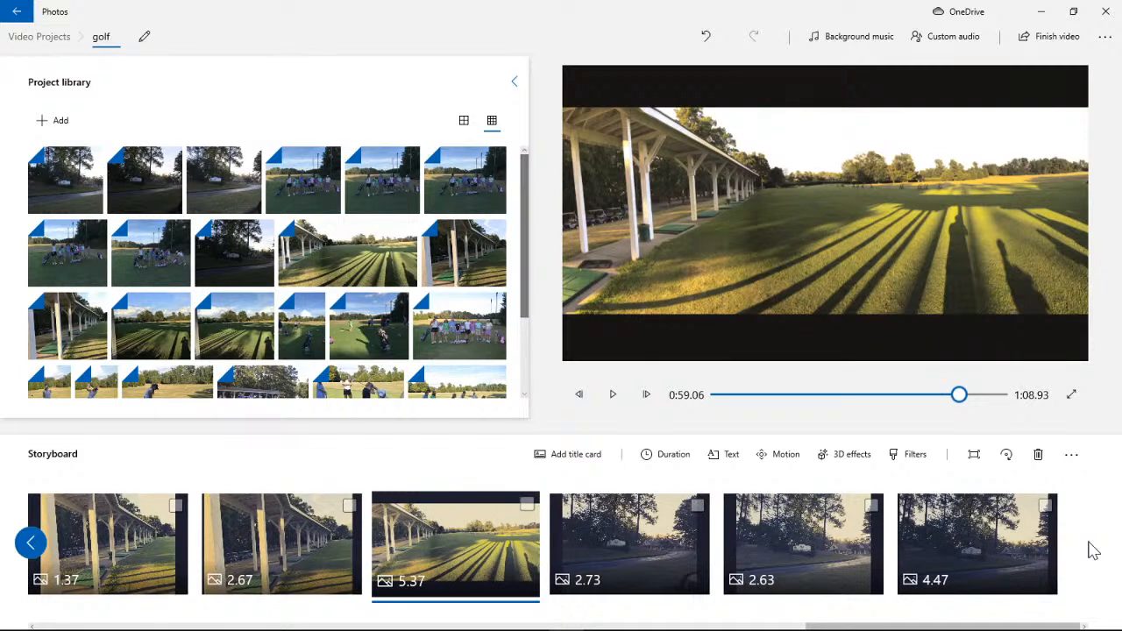
click(1047, 507)
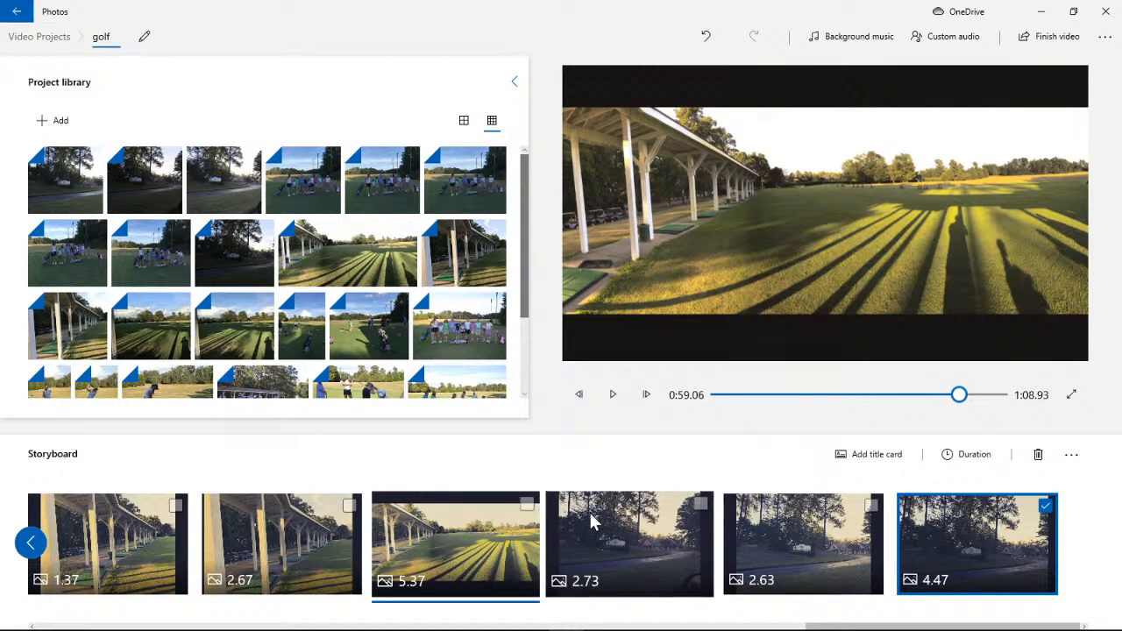
click(527, 504)
click(700, 505)
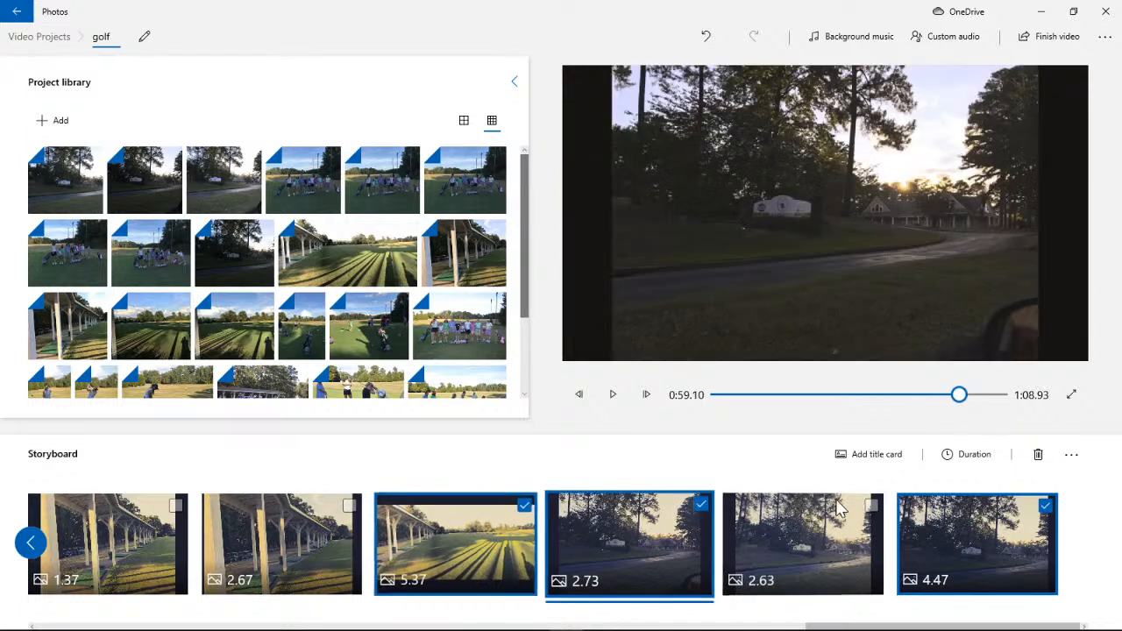
click(802, 539)
click(1071, 454)
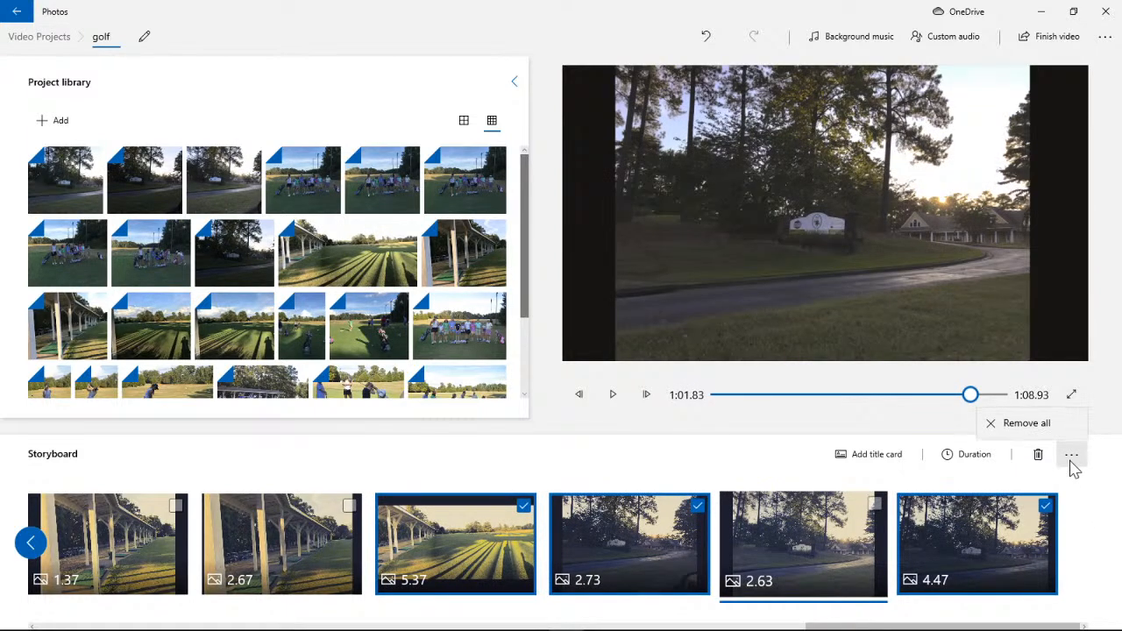
click(1024, 421)
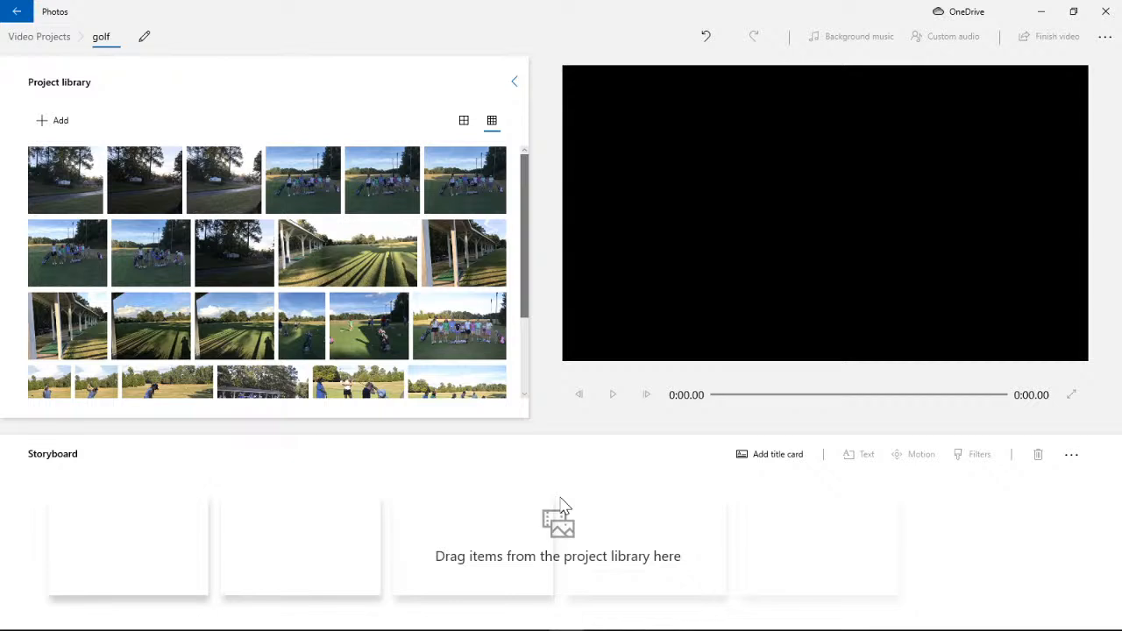
- Look through all photos in the project library and try selecting and deselecting the second photo
drag(526, 219, 518, 319)
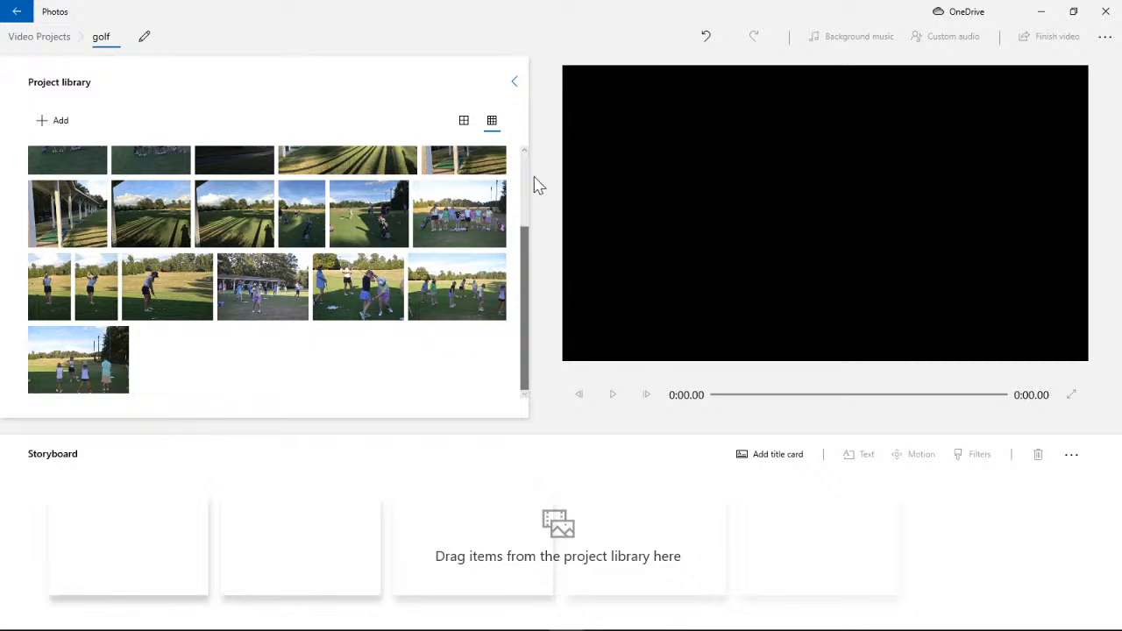
scroll(530, 184, up, 2)
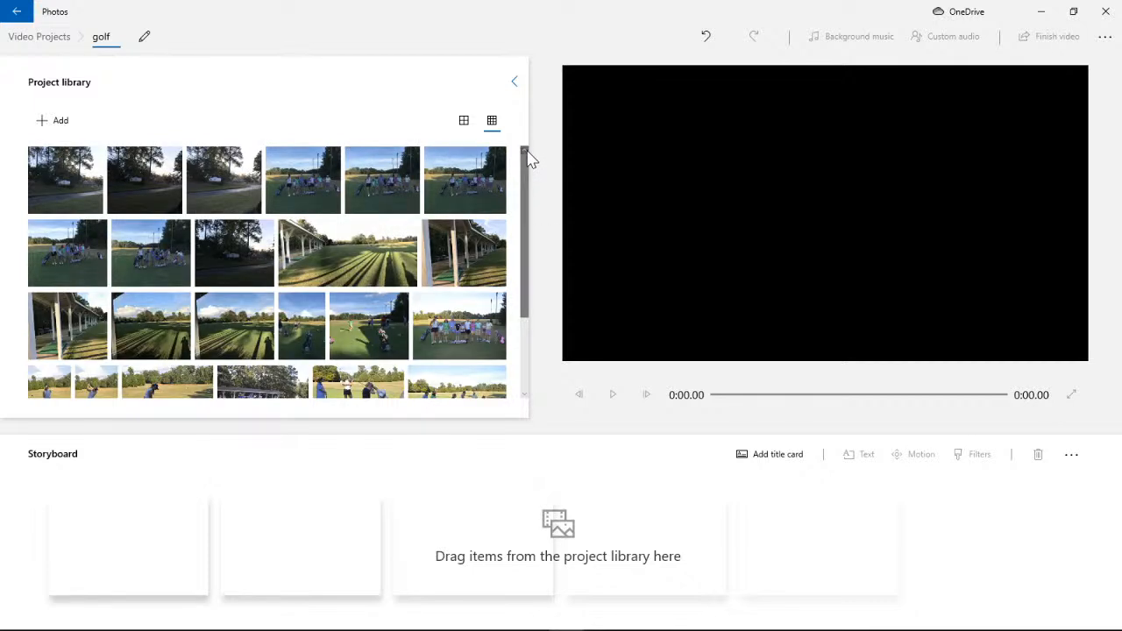
drag(526, 158, 531, 213)
click(148, 166)
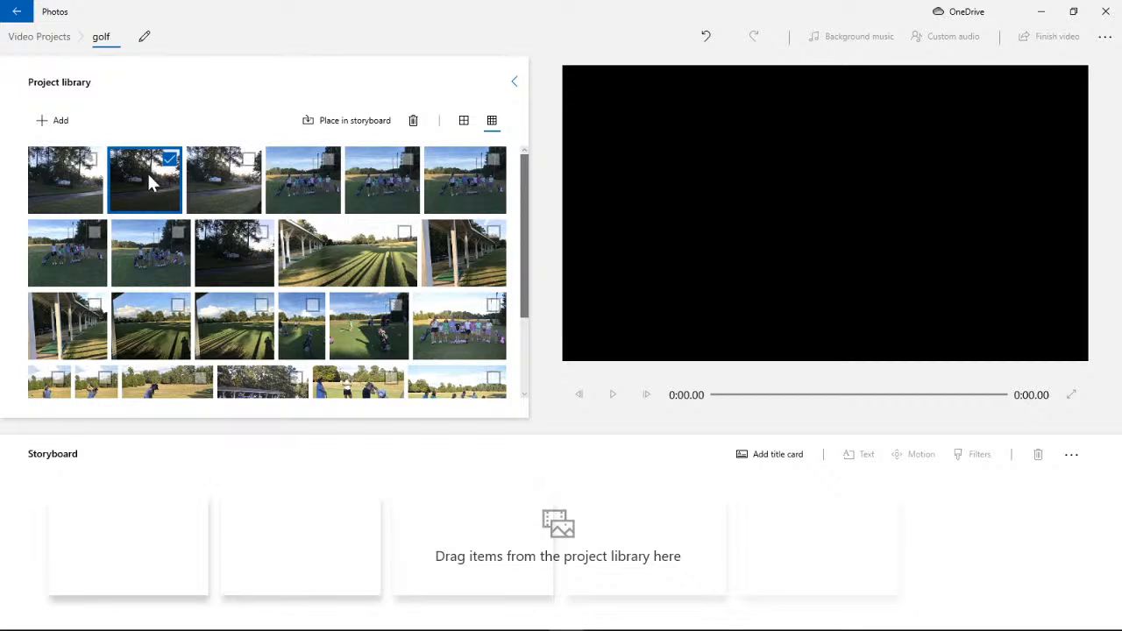
click(146, 174)
click(149, 182)
click(153, 176)
- Enlarge the project library thumbnails and place the third photo, the bright entrance sign and driveway, first in the storyboard
click(461, 127)
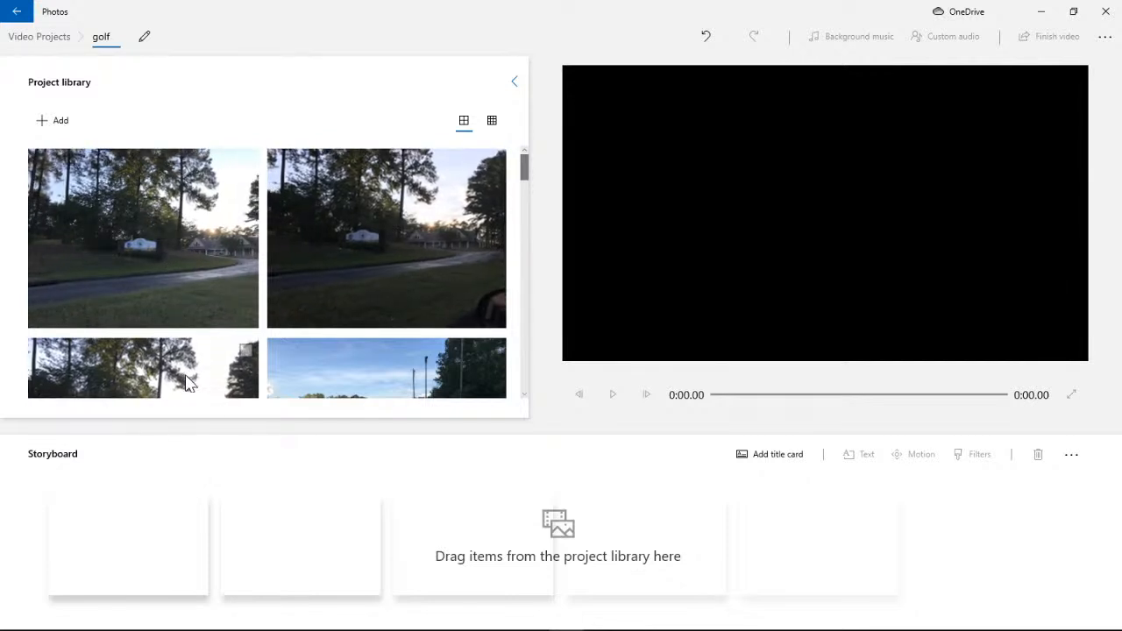
scroll(210, 325, down, 1)
scroll(210, 324, down, 2)
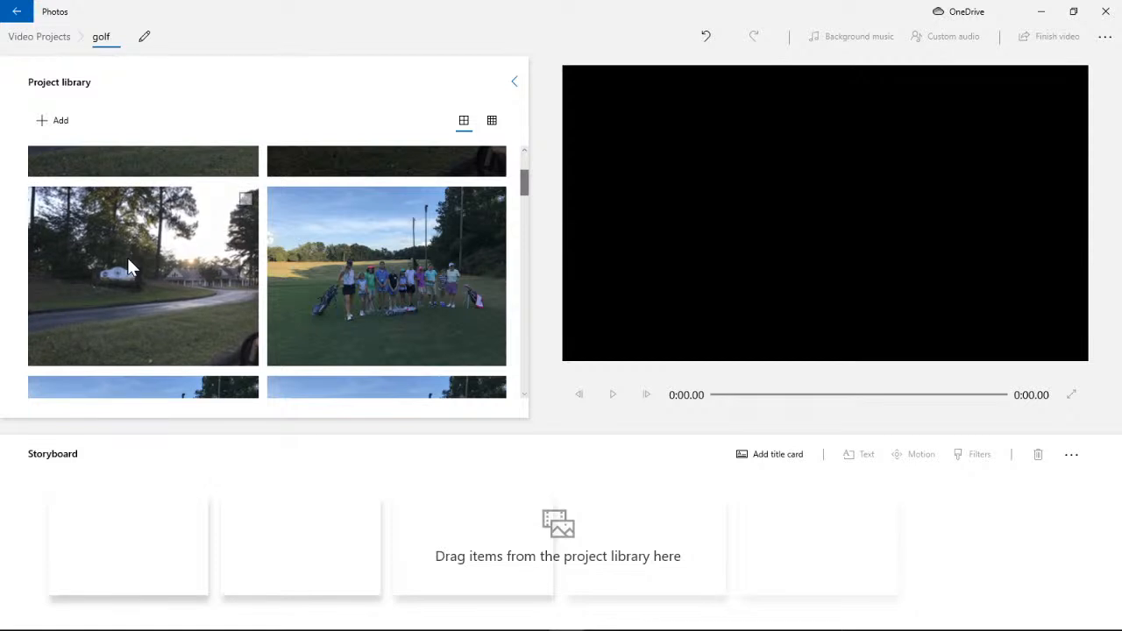
click(128, 262)
drag(159, 254, 113, 518)
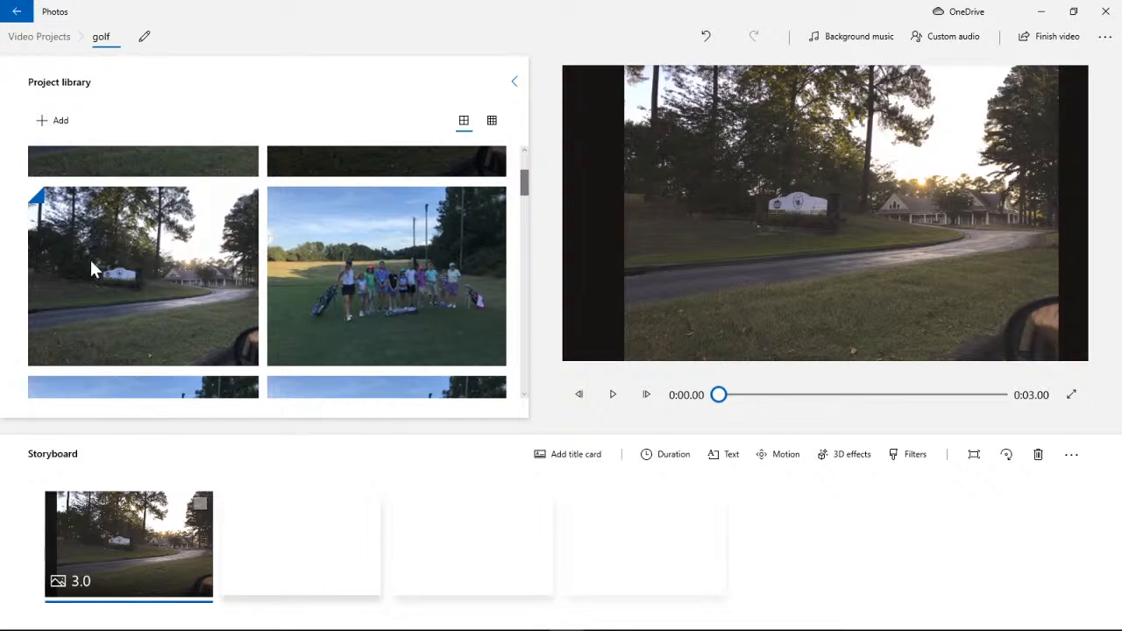
- Add the library photo of the driving range with long shadows on the grass as the second clip in the storyboard
drag(524, 181, 526, 324)
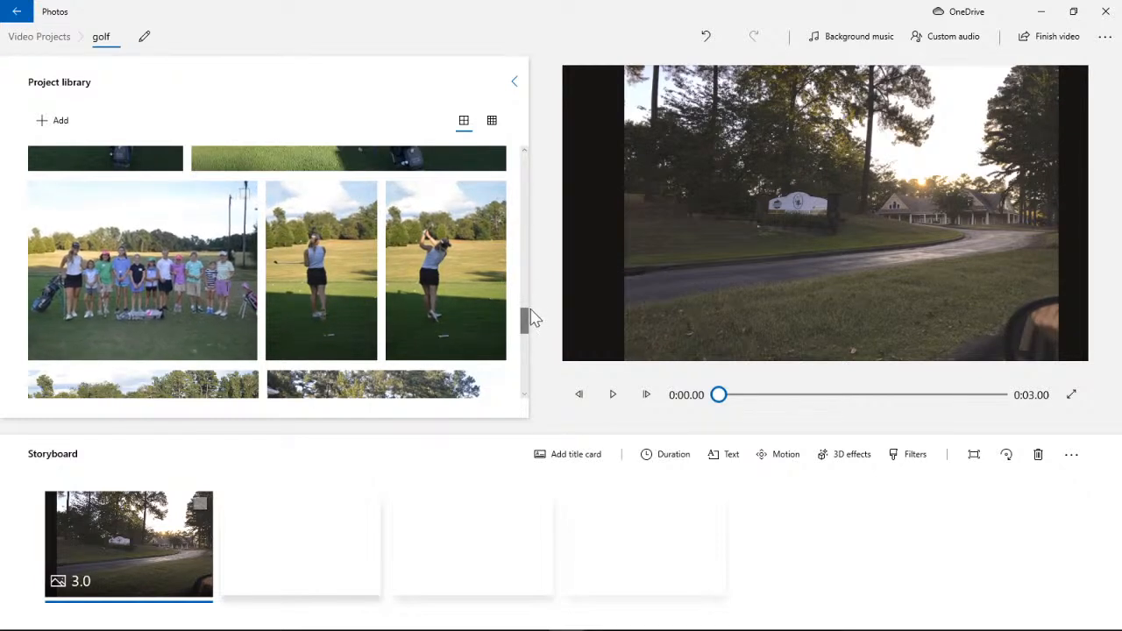
drag(524, 329, 526, 313)
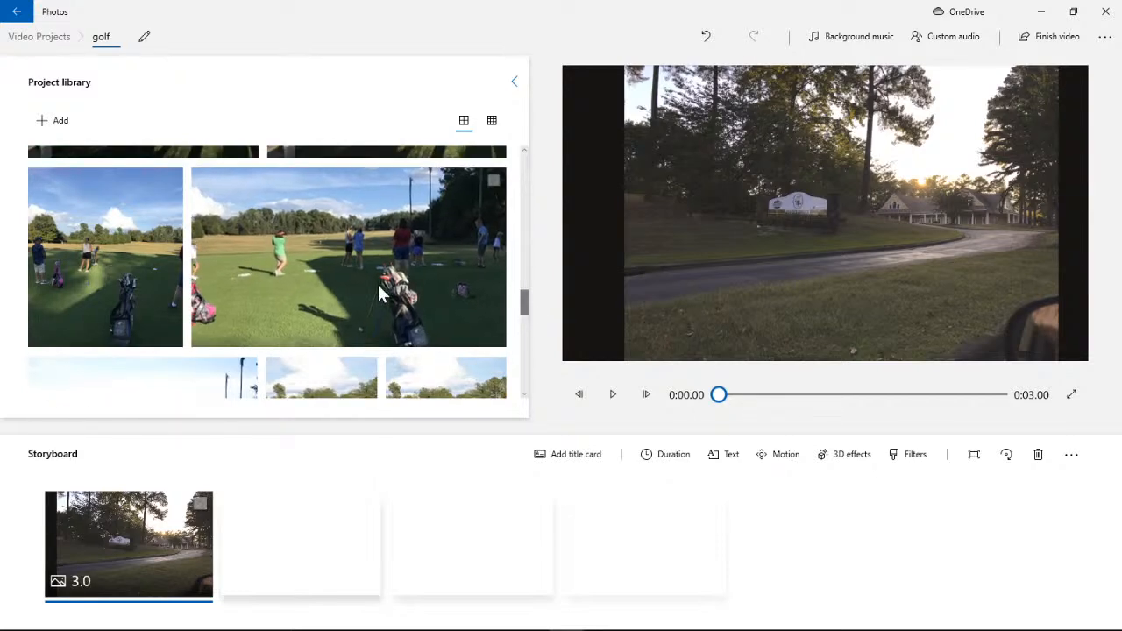
drag(528, 304, 526, 321)
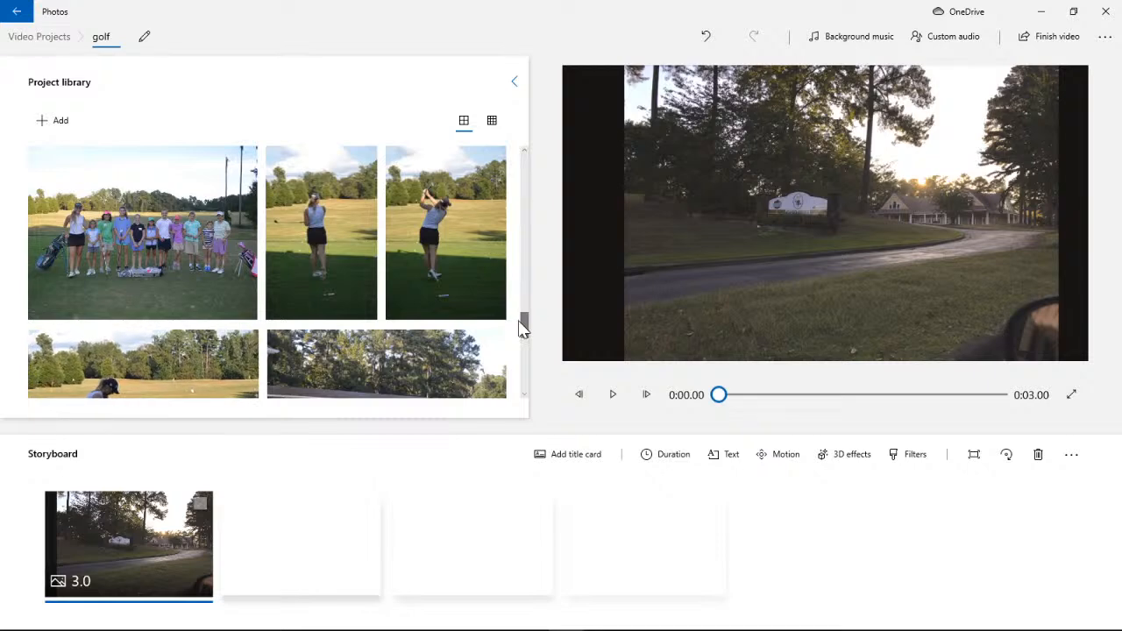
drag(526, 325, 529, 303)
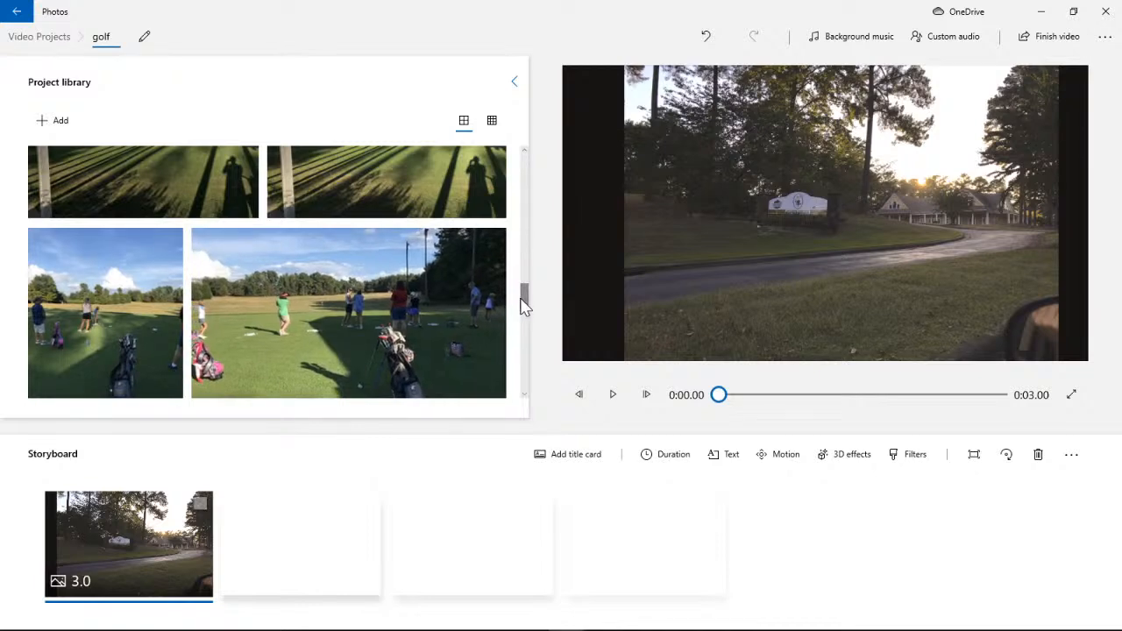
drag(526, 306, 528, 252)
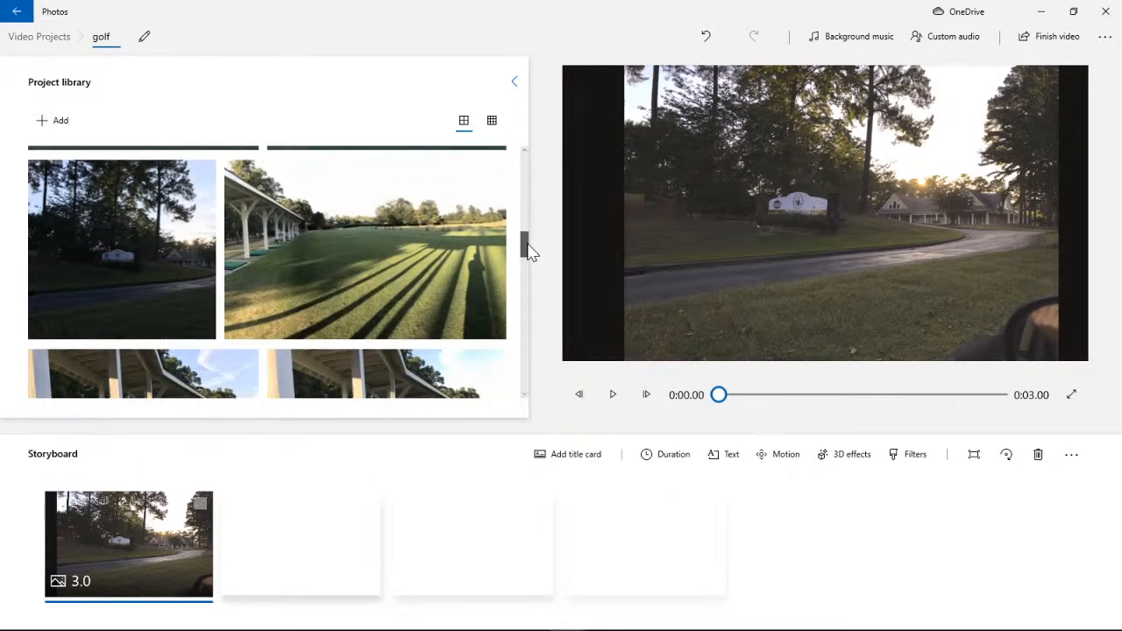
drag(331, 263, 288, 535)
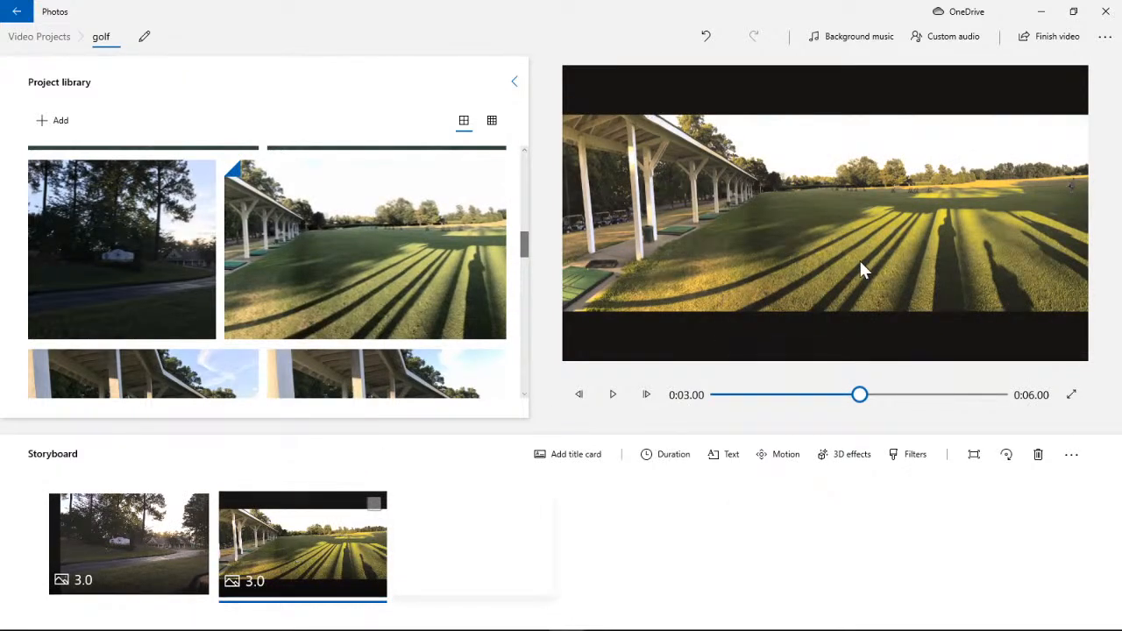
- Play the two-clip video from the beginning and pause it during the first photo
drag(863, 399, 706, 412)
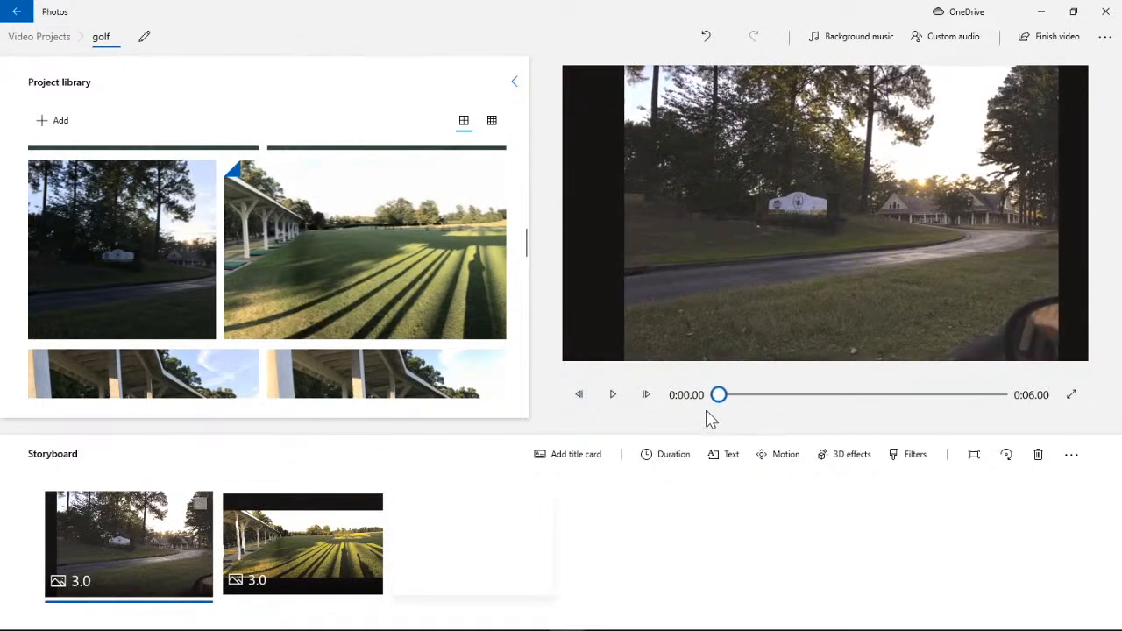
click(620, 402)
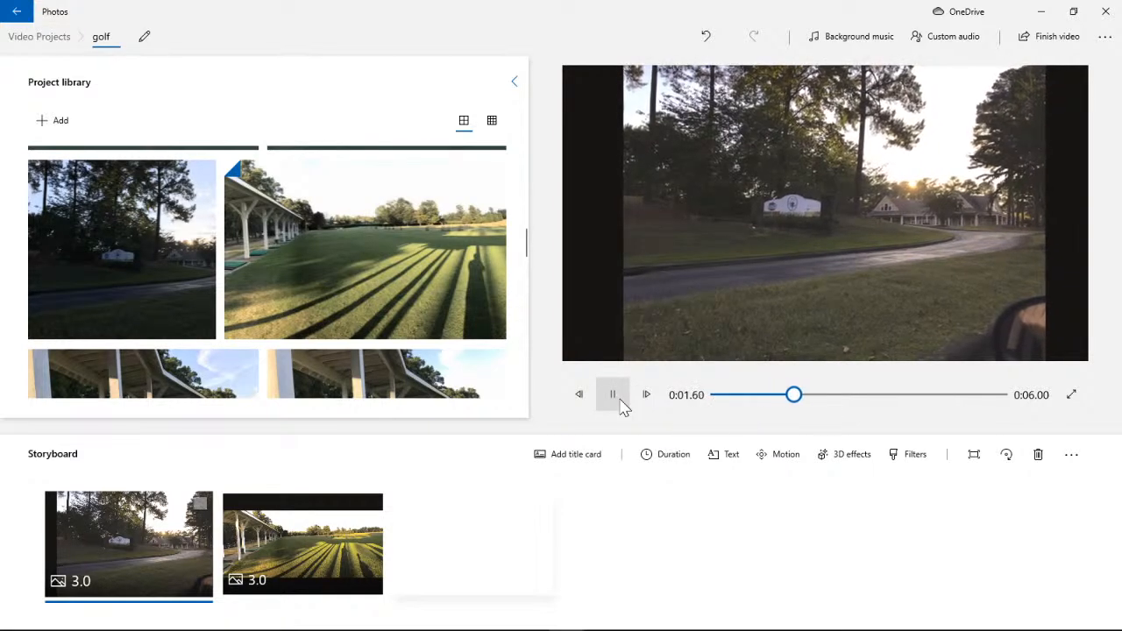
click(619, 402)
- Set the background music to None and replay the video from the start
click(864, 44)
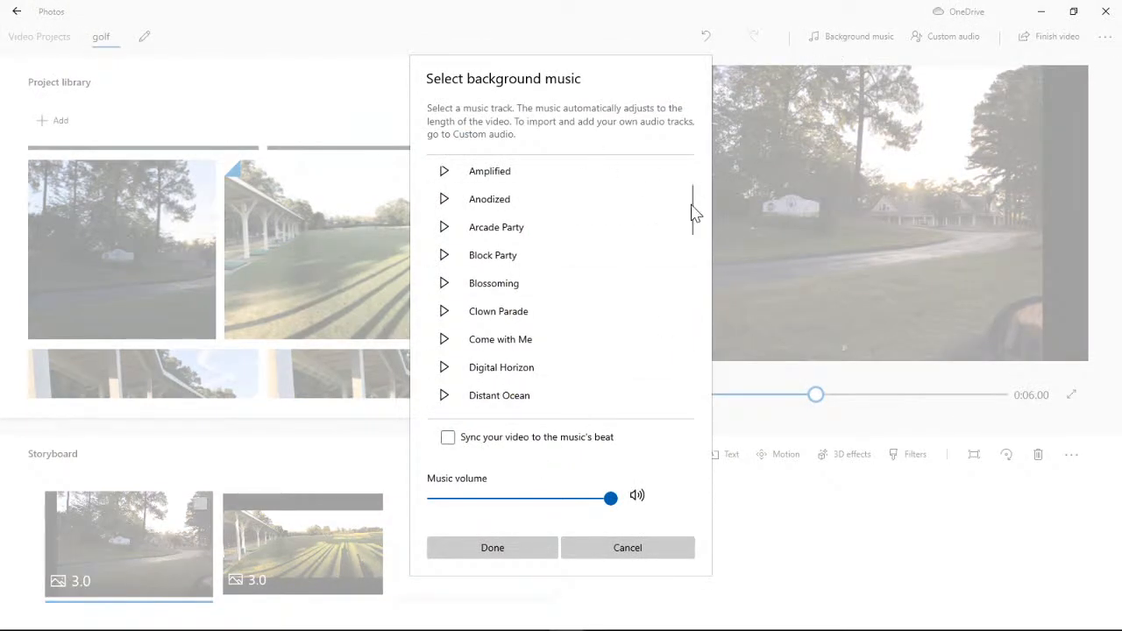
drag(694, 202, 693, 175)
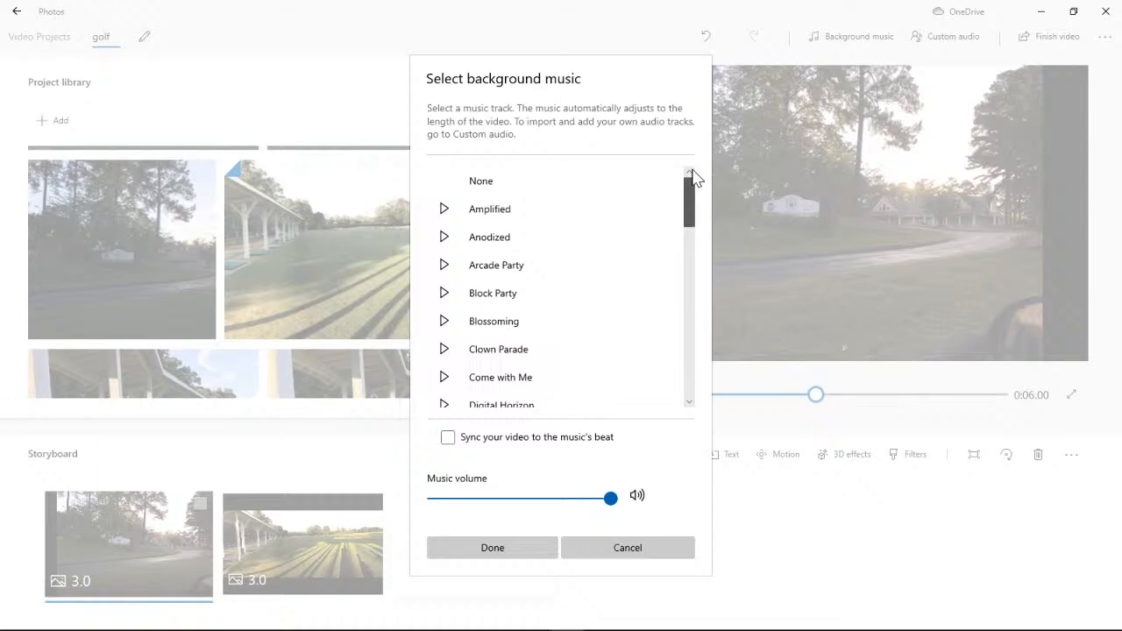
click(531, 183)
click(493, 547)
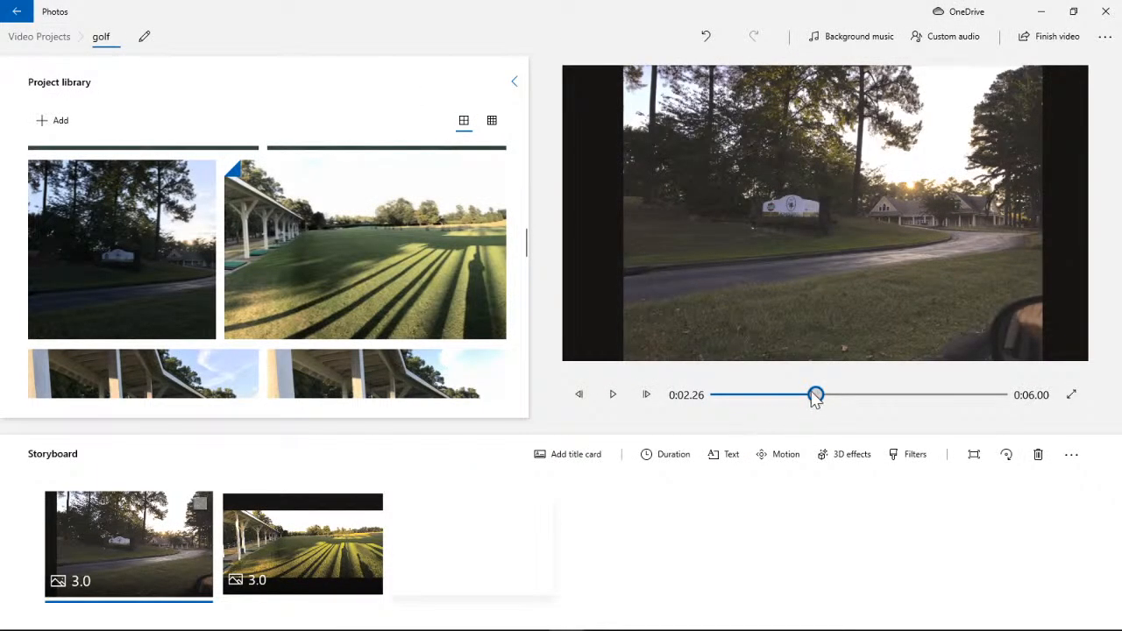
drag(815, 395, 712, 396)
click(621, 406)
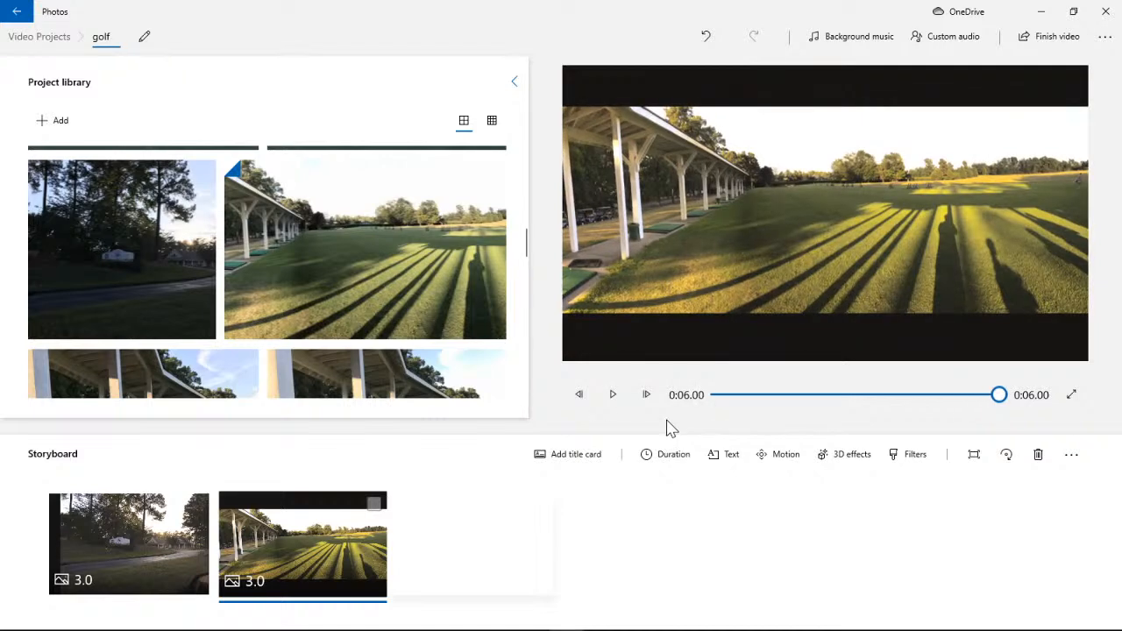
- Try to insert the covered driving range photo IMG_3701.HEIC between the two storyboard clips, and undo the placement
scroll(376, 307, down, 3)
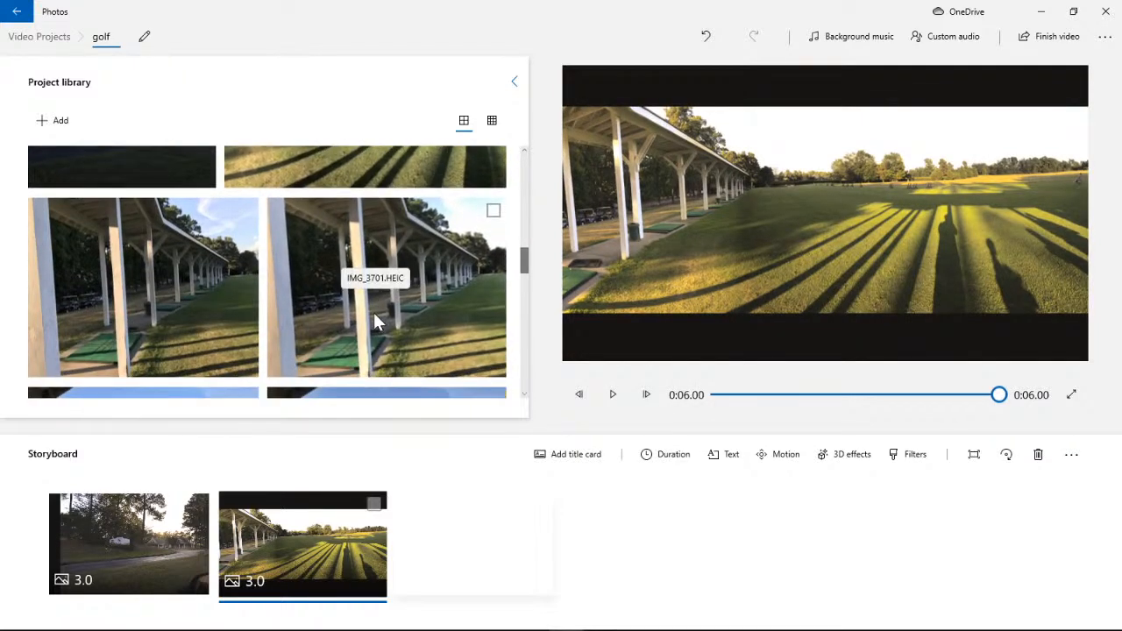
scroll(379, 302, up, 2)
scroll(449, 256, down, 2)
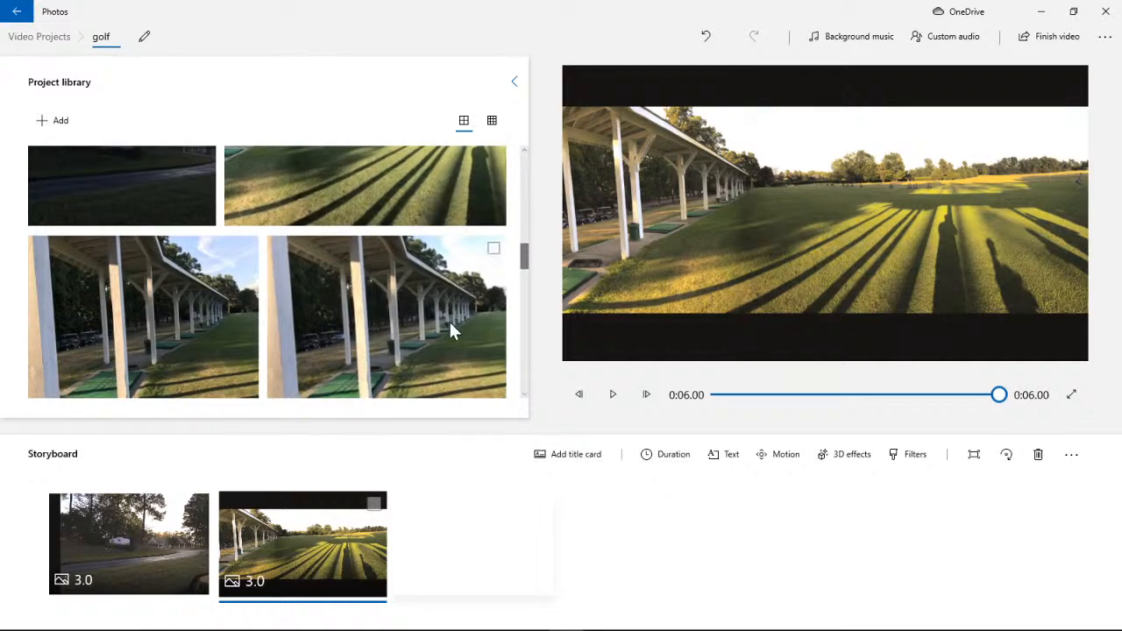
scroll(418, 292, down, 3)
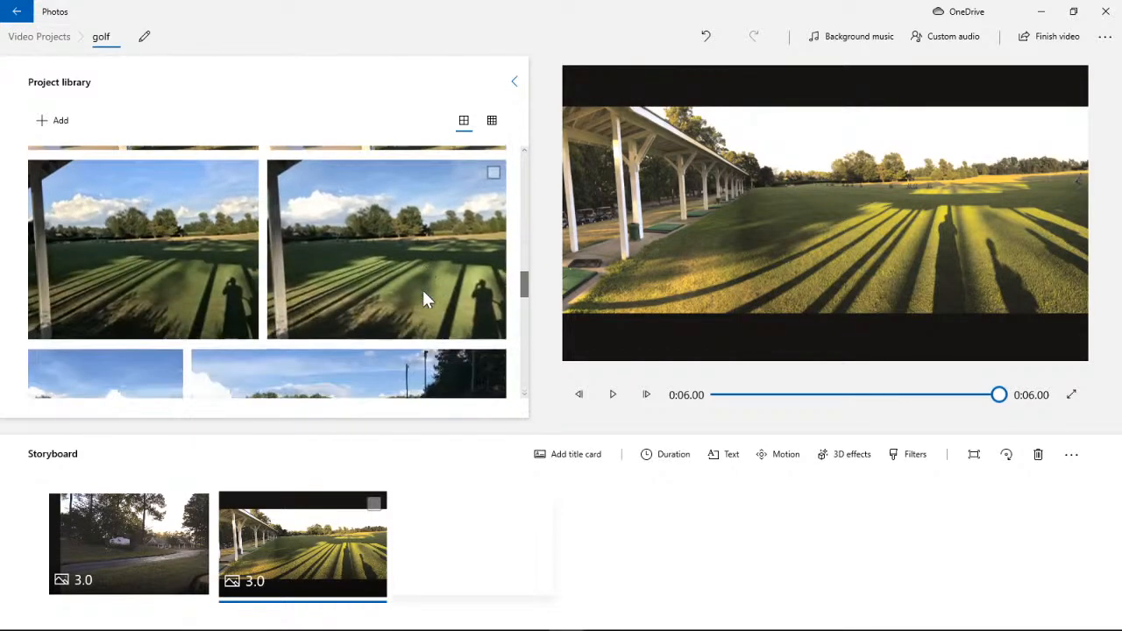
scroll(424, 299, up, 3)
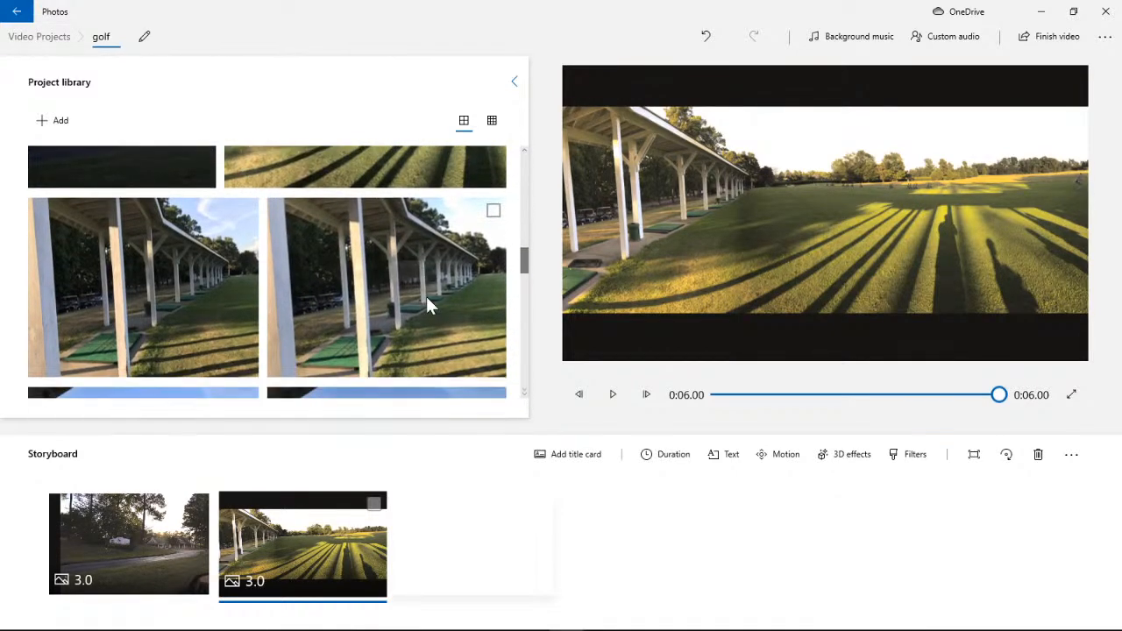
click(385, 272)
drag(391, 274, 235, 524)
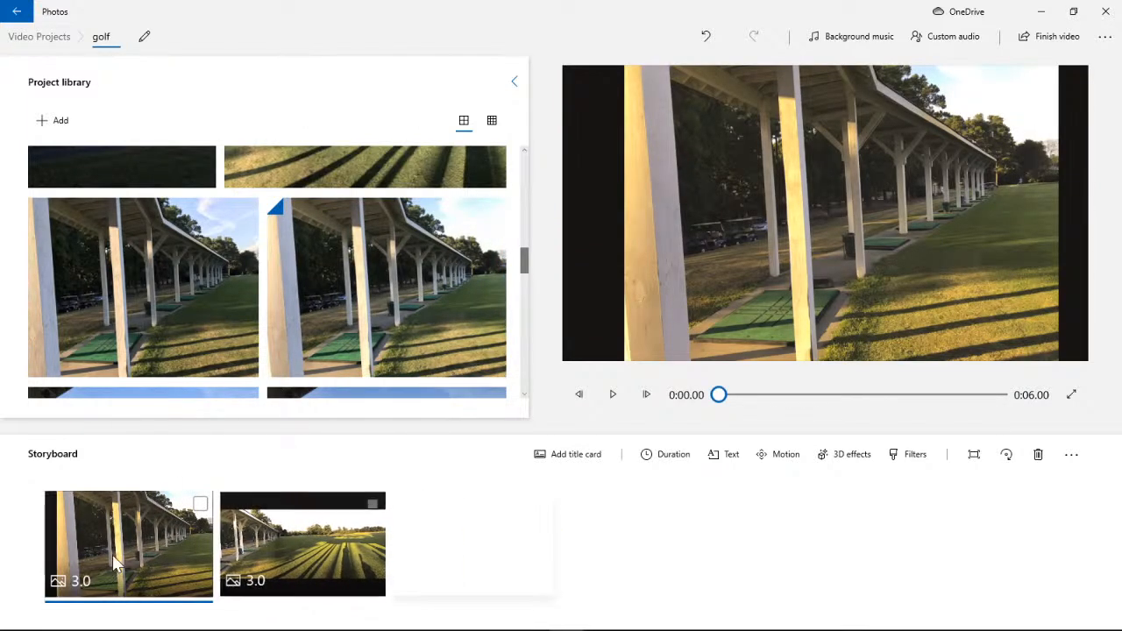
drag(113, 556, 154, 561)
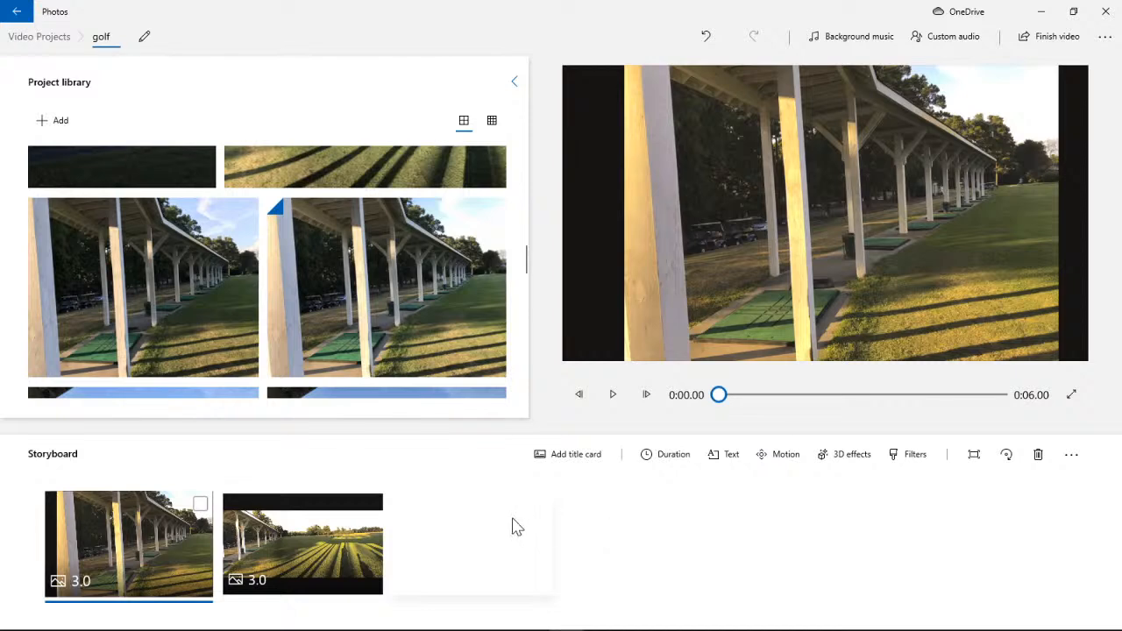
click(707, 39)
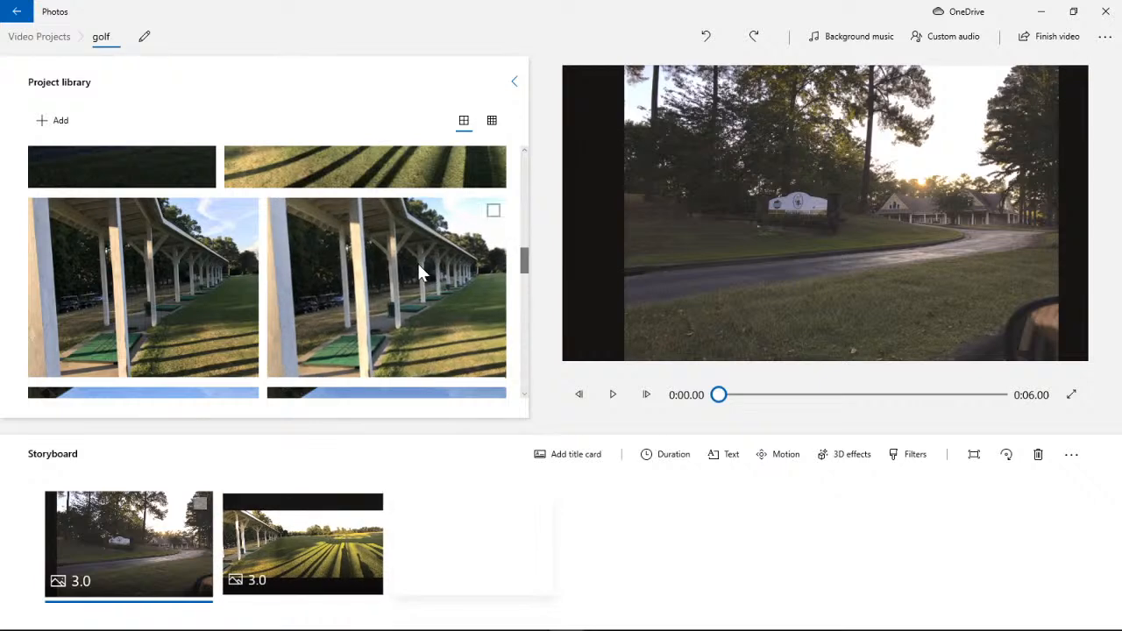
- Add the covered driving range photo IMG_3701.HEIC to the storyboard and position it second, before the long-shadows photo
drag(417, 261, 296, 553)
drag(444, 532, 299, 540)
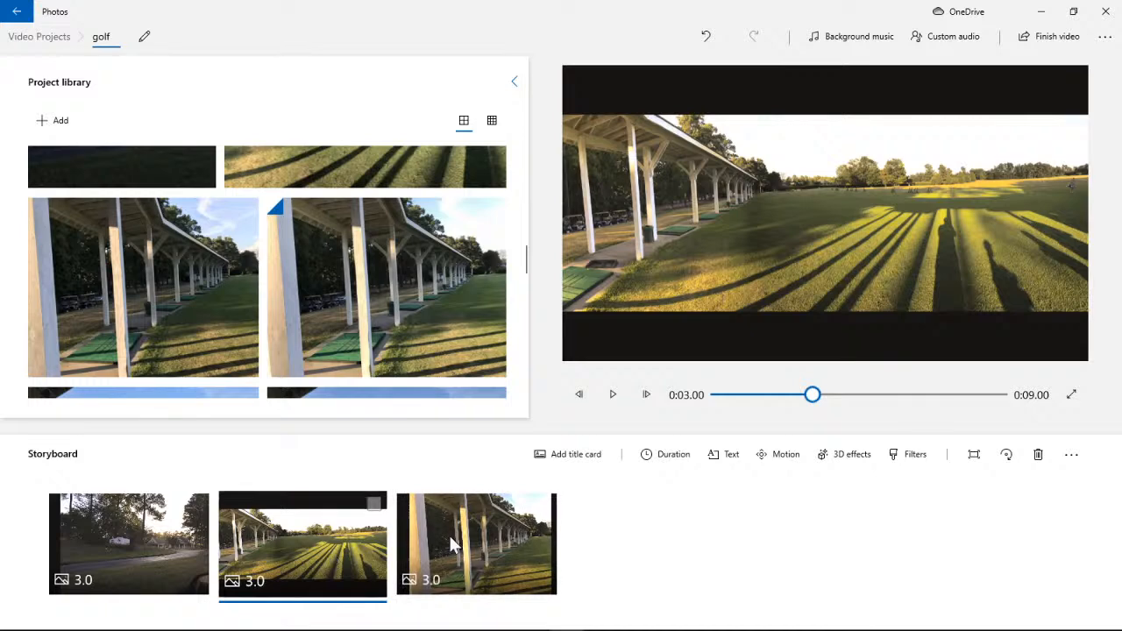
drag(451, 546, 348, 547)
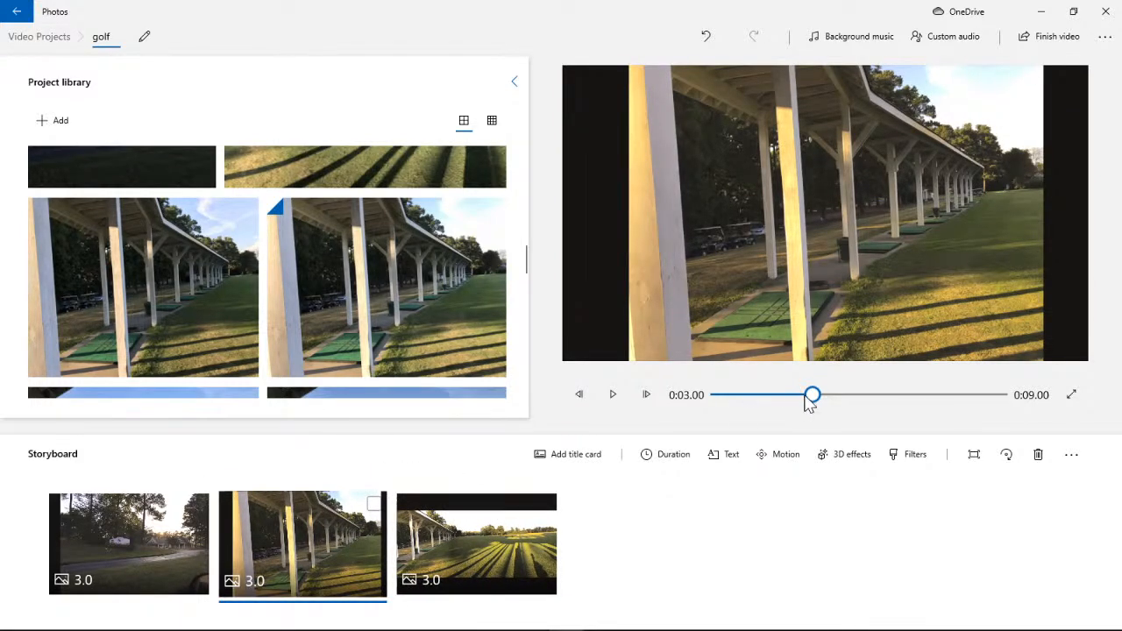
- Play the three-clip video from start to end and return the playhead to the beginning
drag(812, 396, 705, 412)
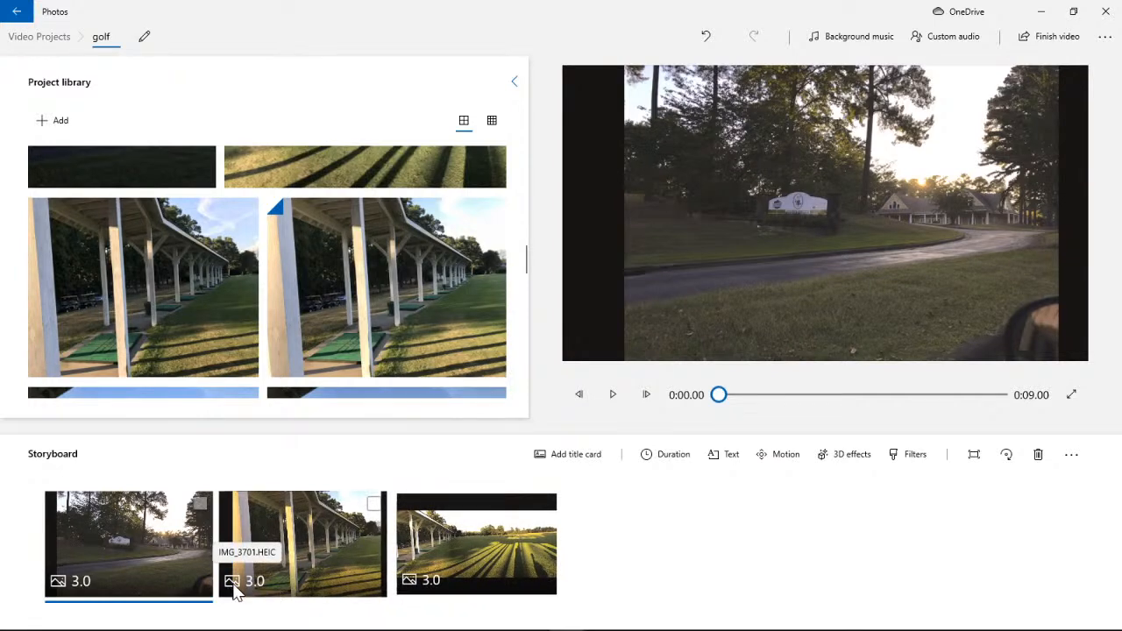
click(613, 394)
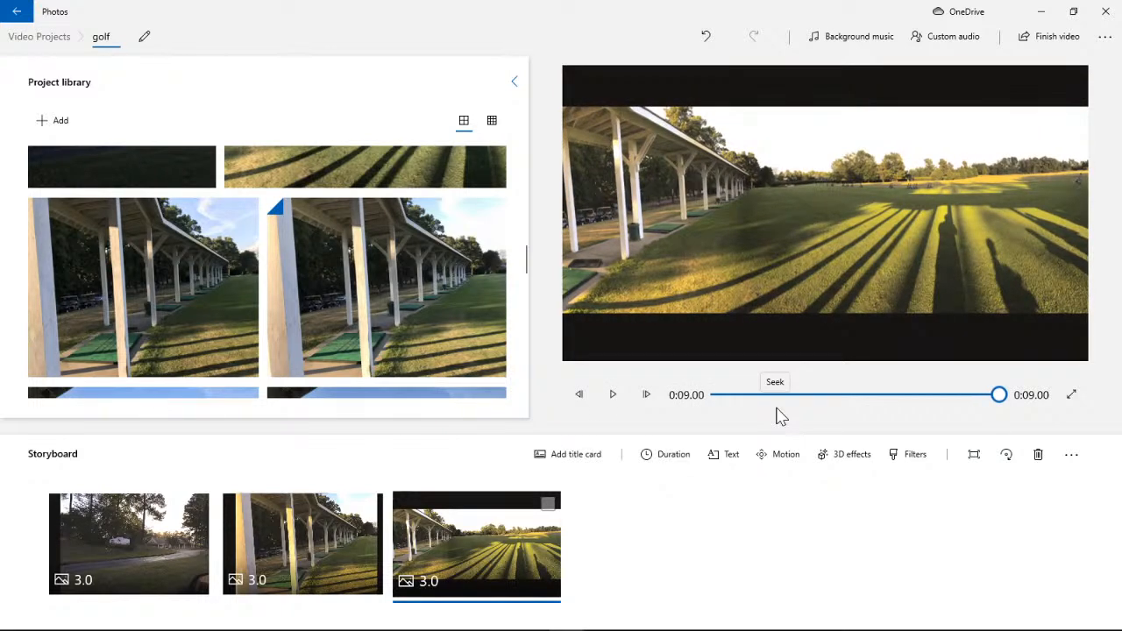
drag(1000, 395, 719, 410)
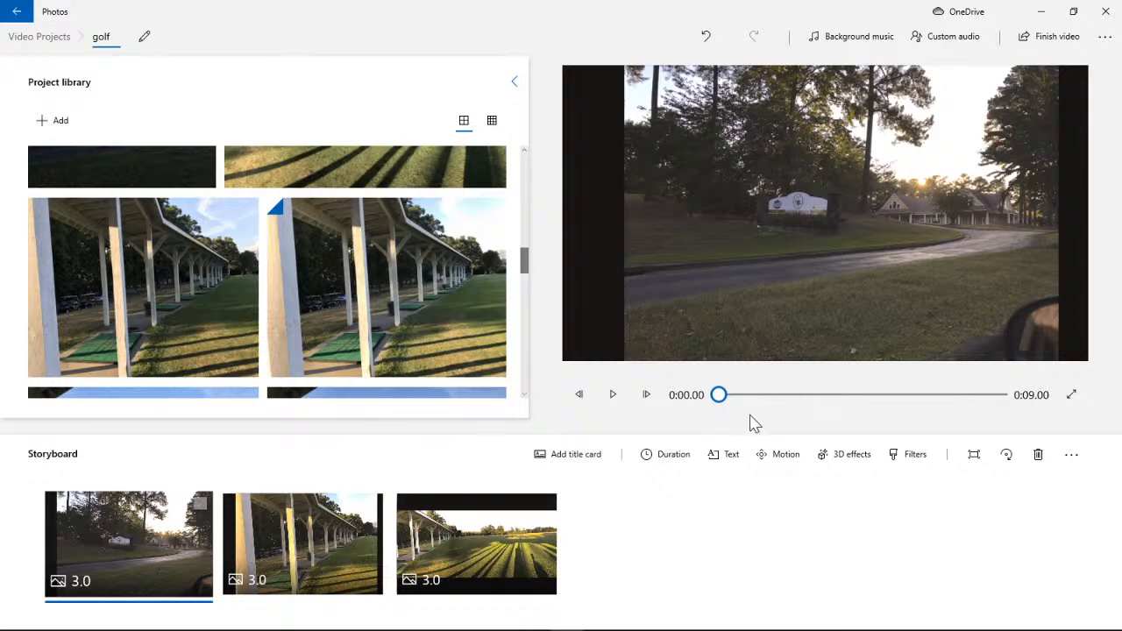
- Add a title card at the start of the storyboard and set its background color to dark green
click(562, 465)
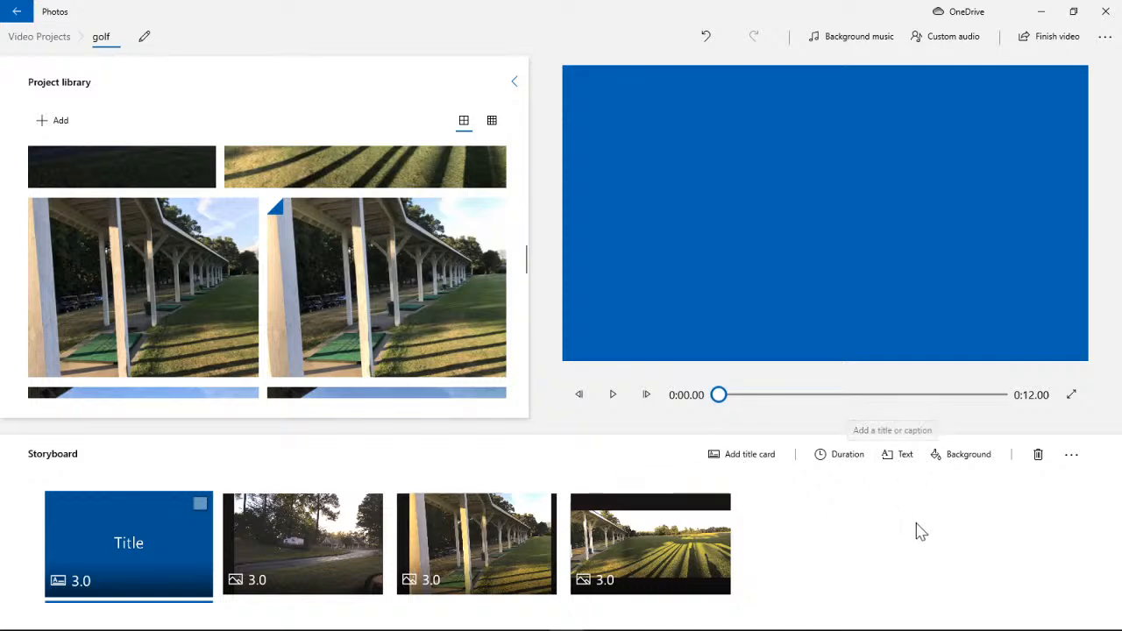
click(972, 457)
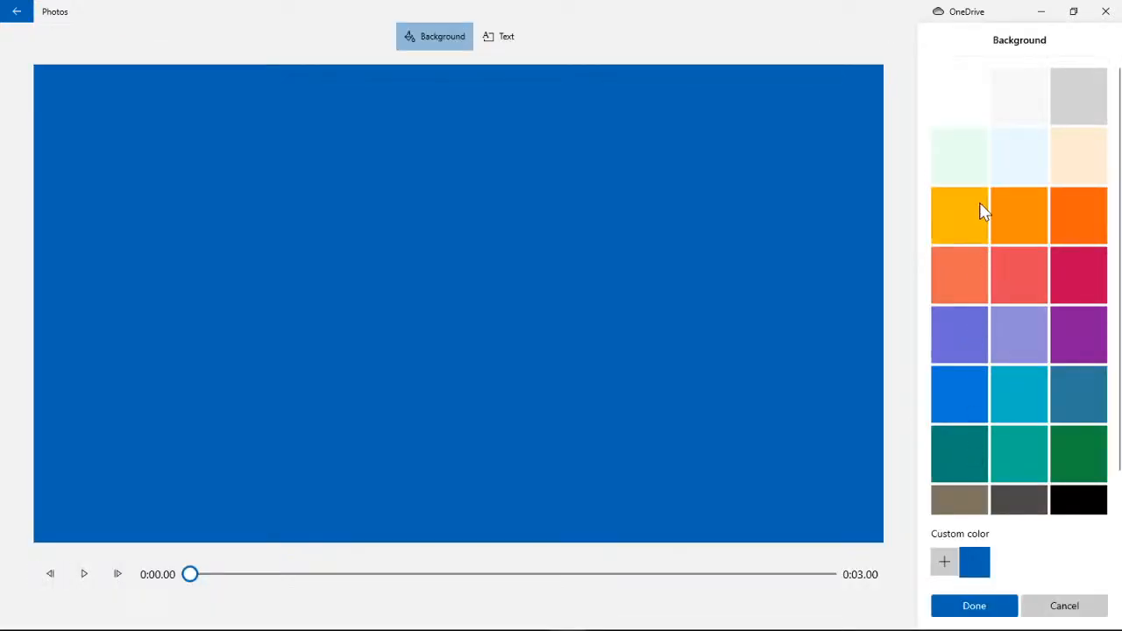
scroll(1025, 456, down, 1)
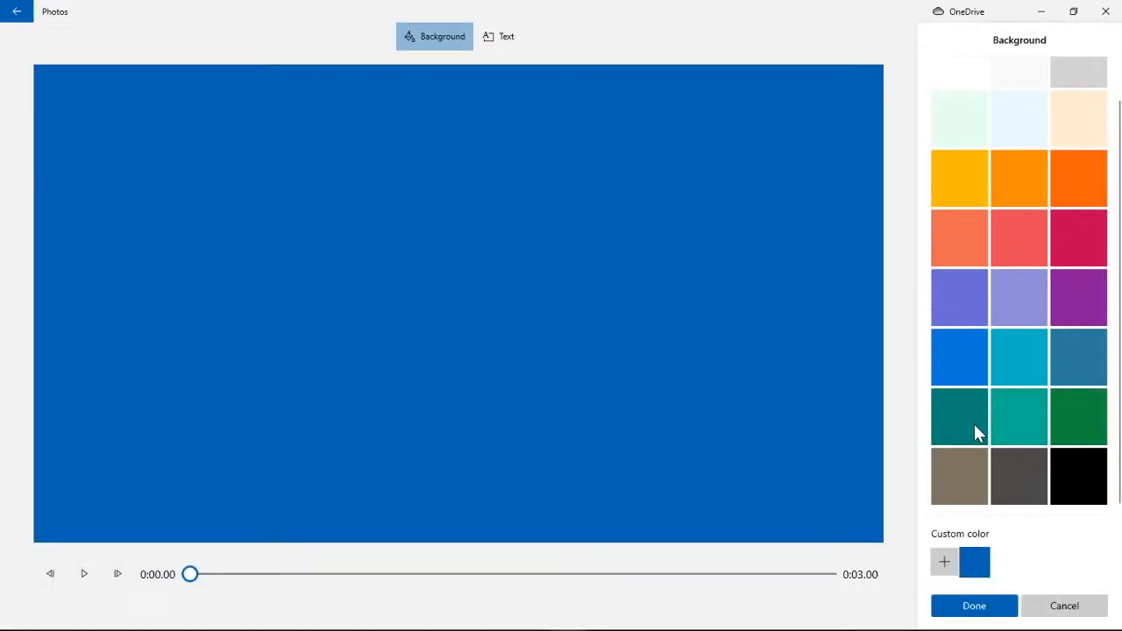
click(976, 428)
click(1019, 427)
click(1071, 429)
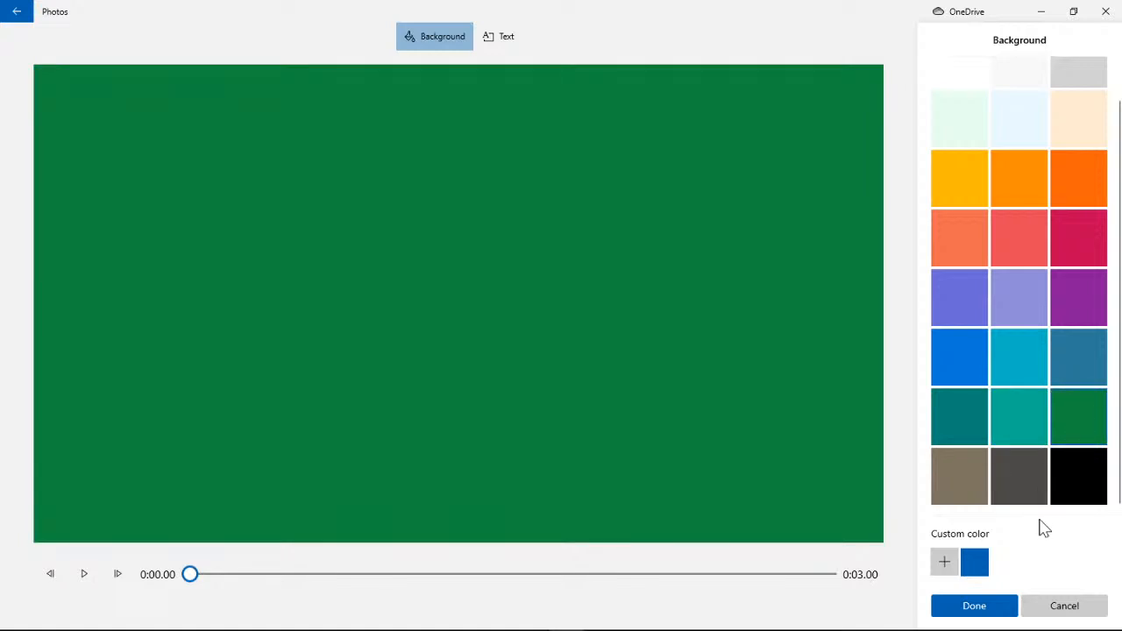
click(974, 607)
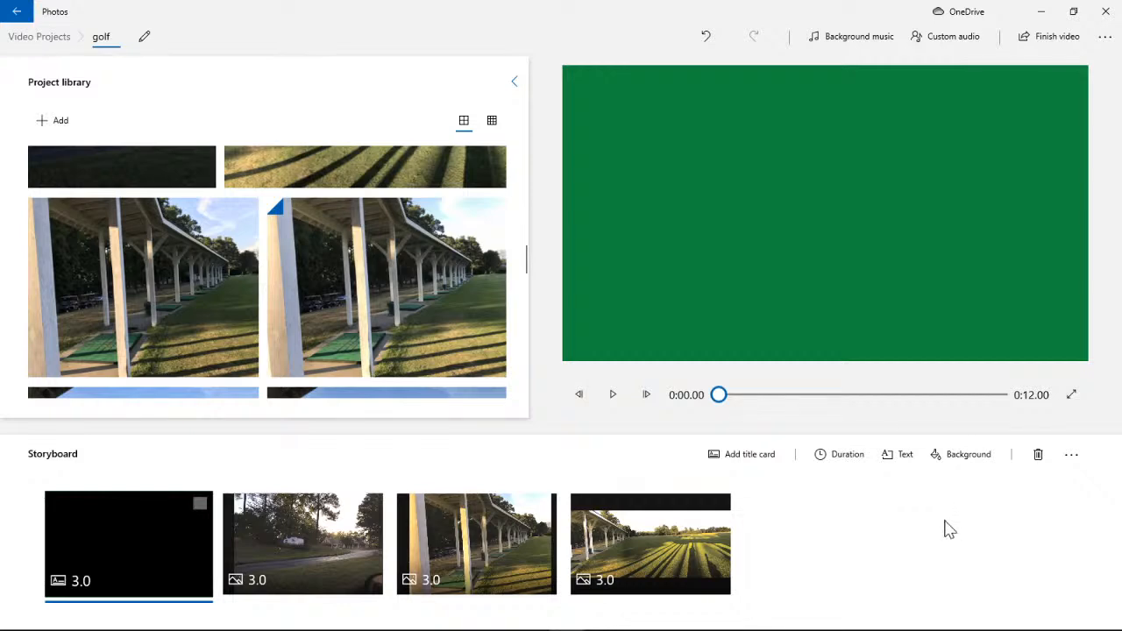
- Replace the title card's placeholder text with "Golf Camp 2019"
click(904, 465)
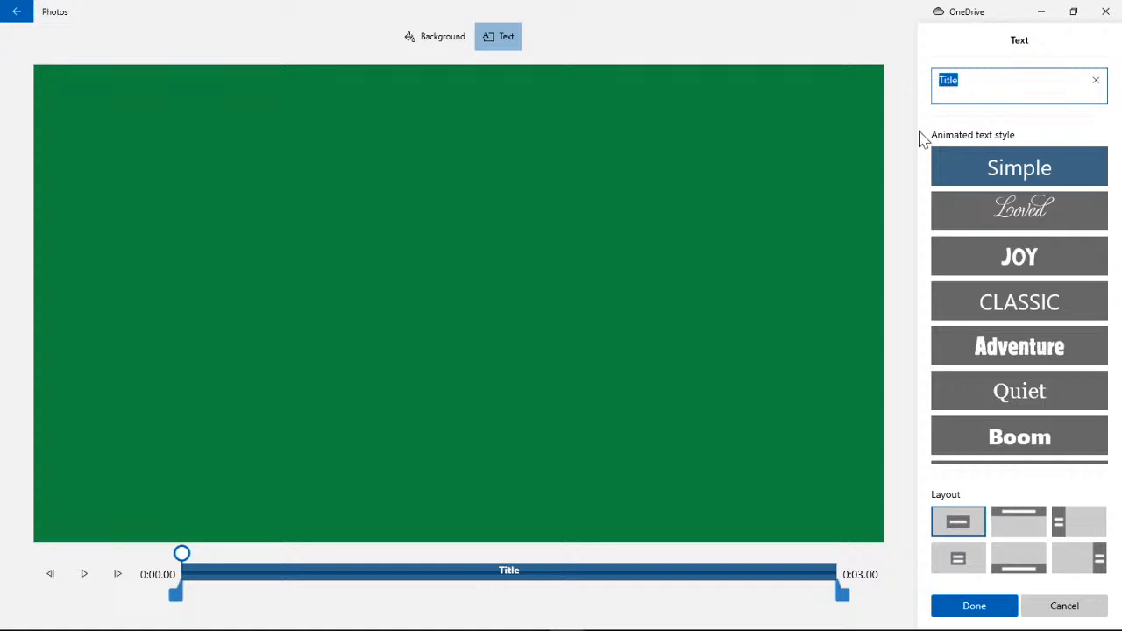
text(G)
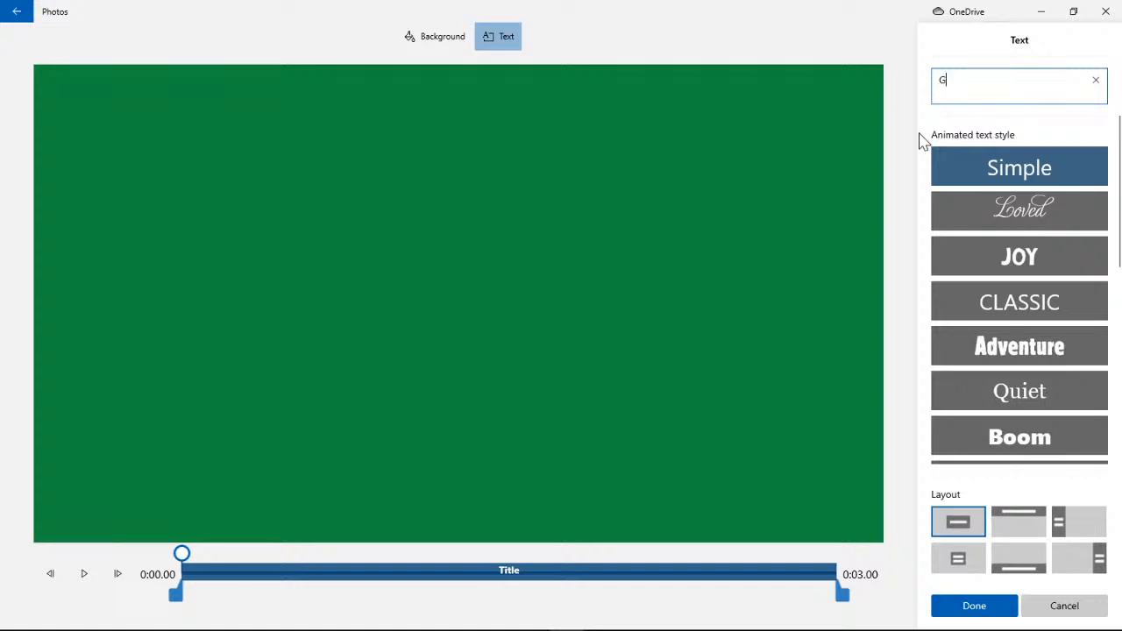
text(olf Cam)
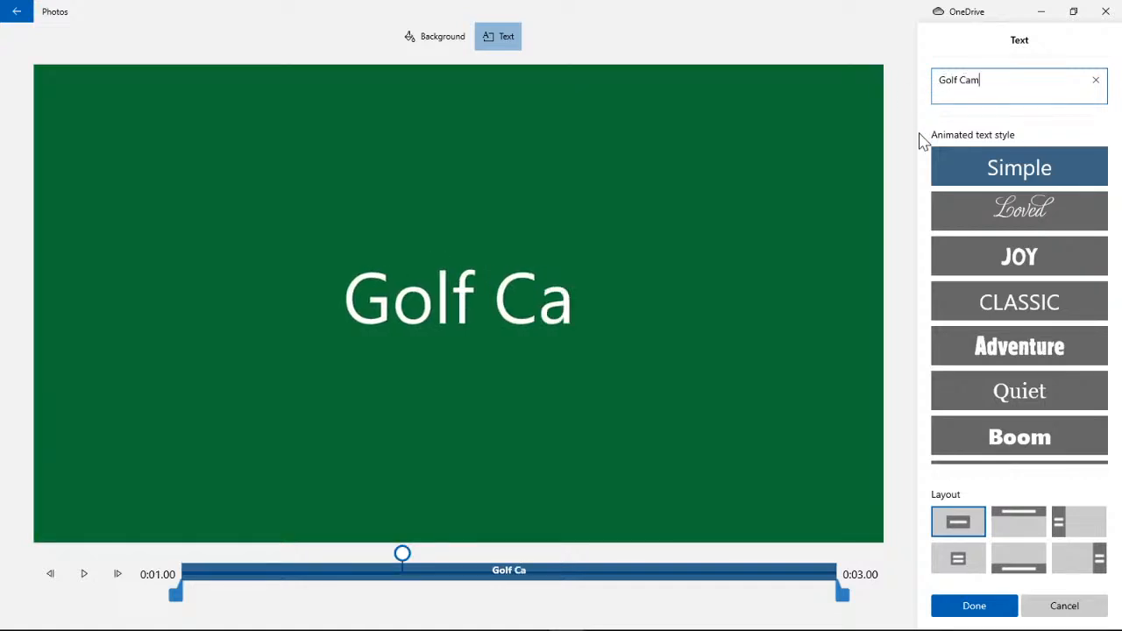
text(p 2019)
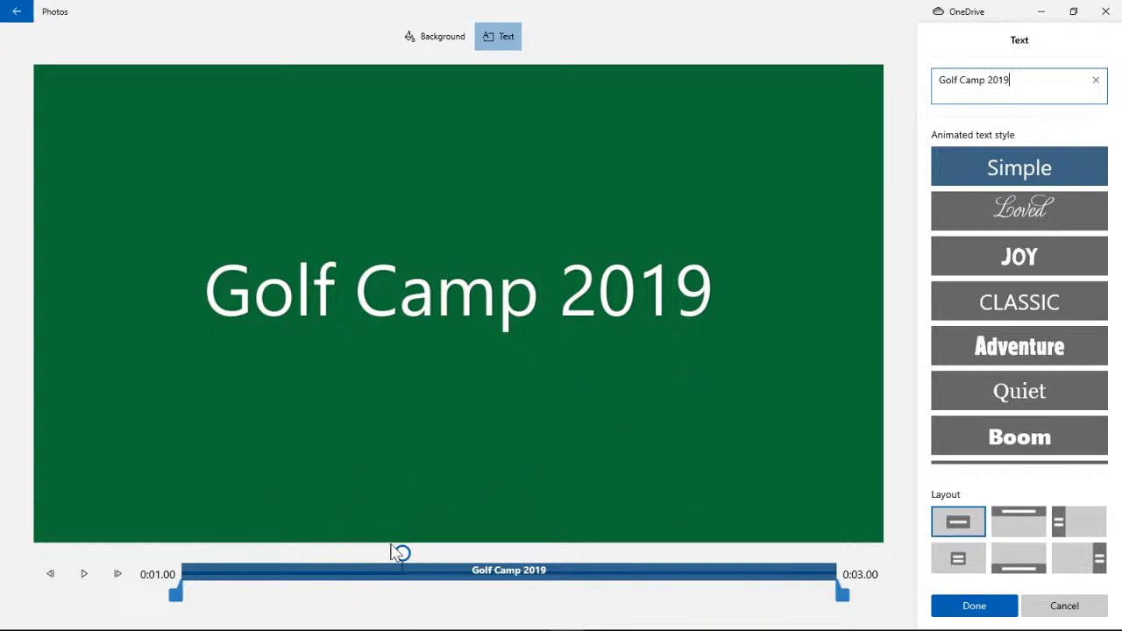
- Scrub through the title card and play its text animation from the beginning
drag(402, 561, 721, 562)
click(180, 569)
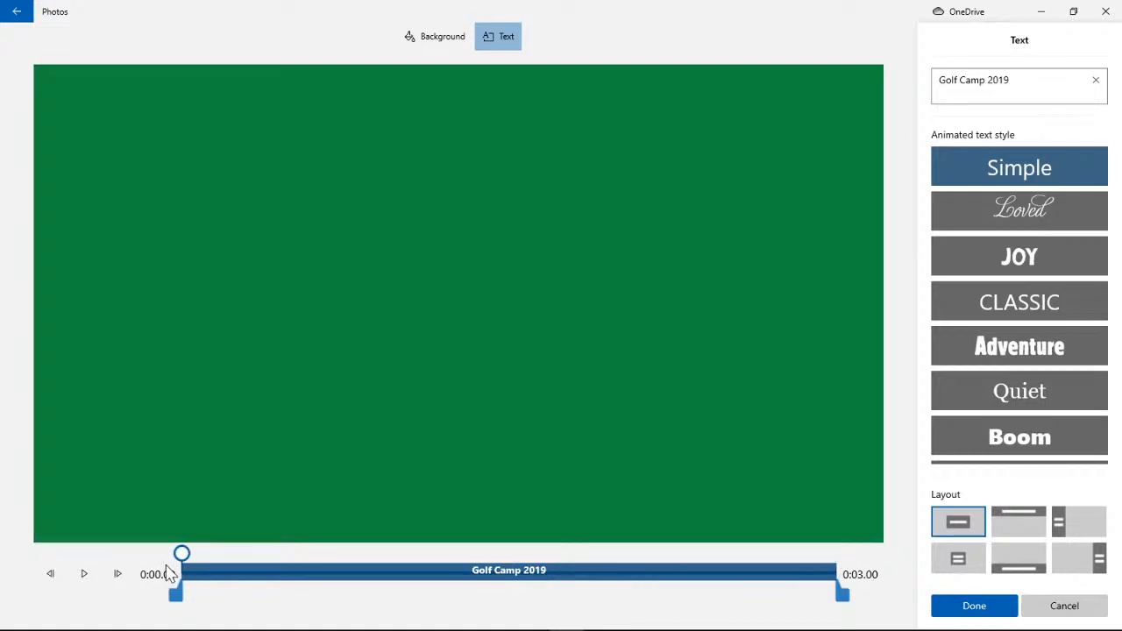
click(85, 576)
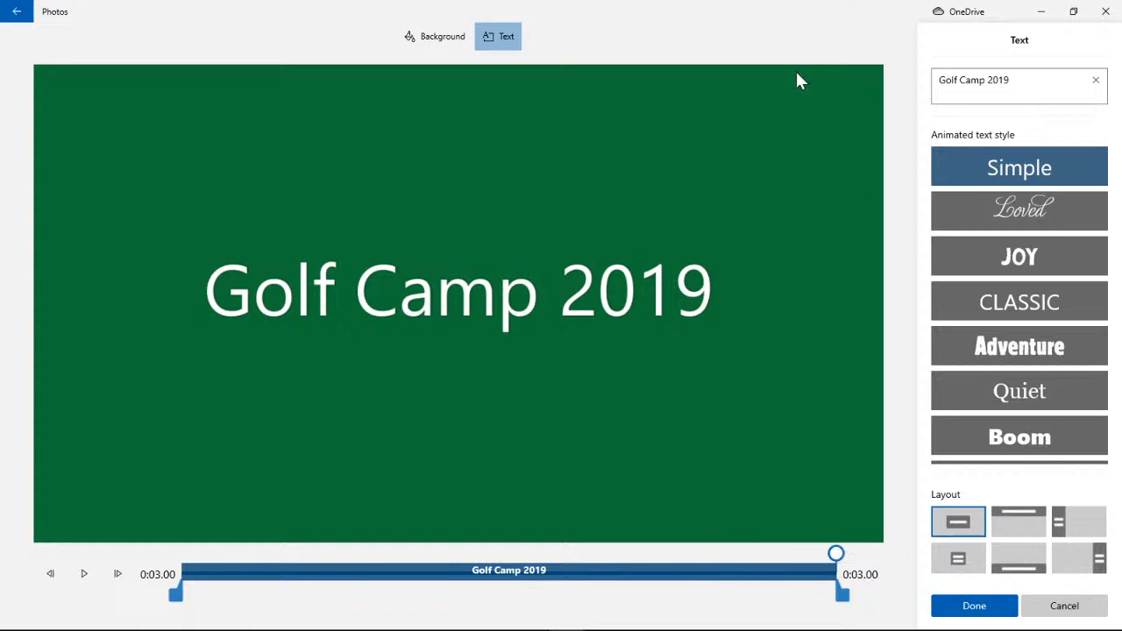
- Apply the Loved animated text style to the Golf Camp 2019 title and play its animation
click(94, 583)
click(1021, 209)
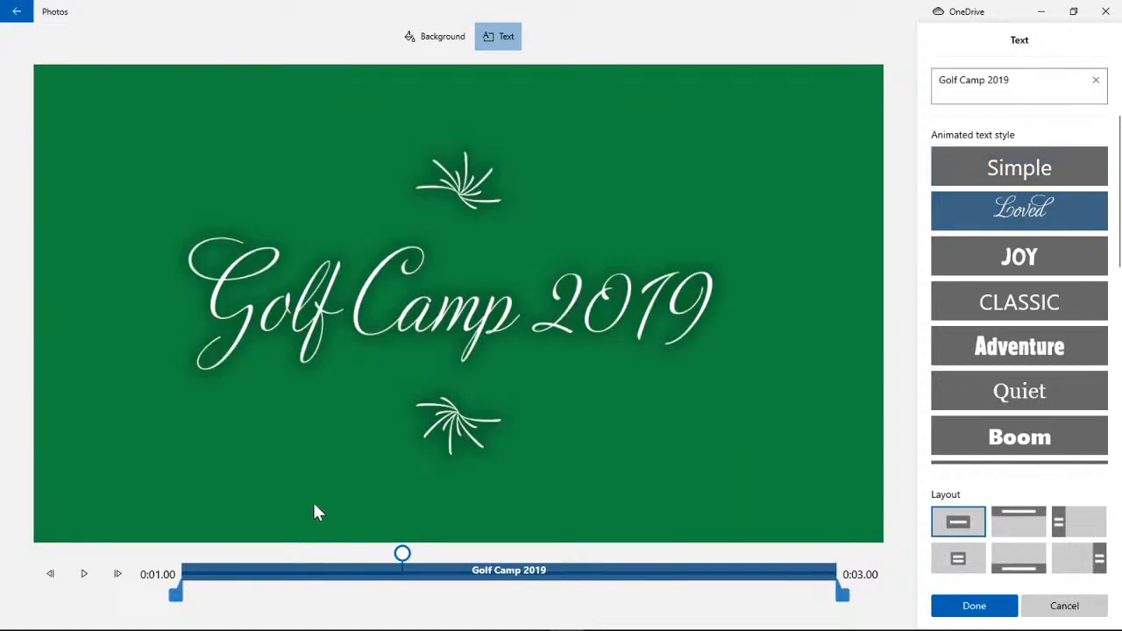
click(95, 580)
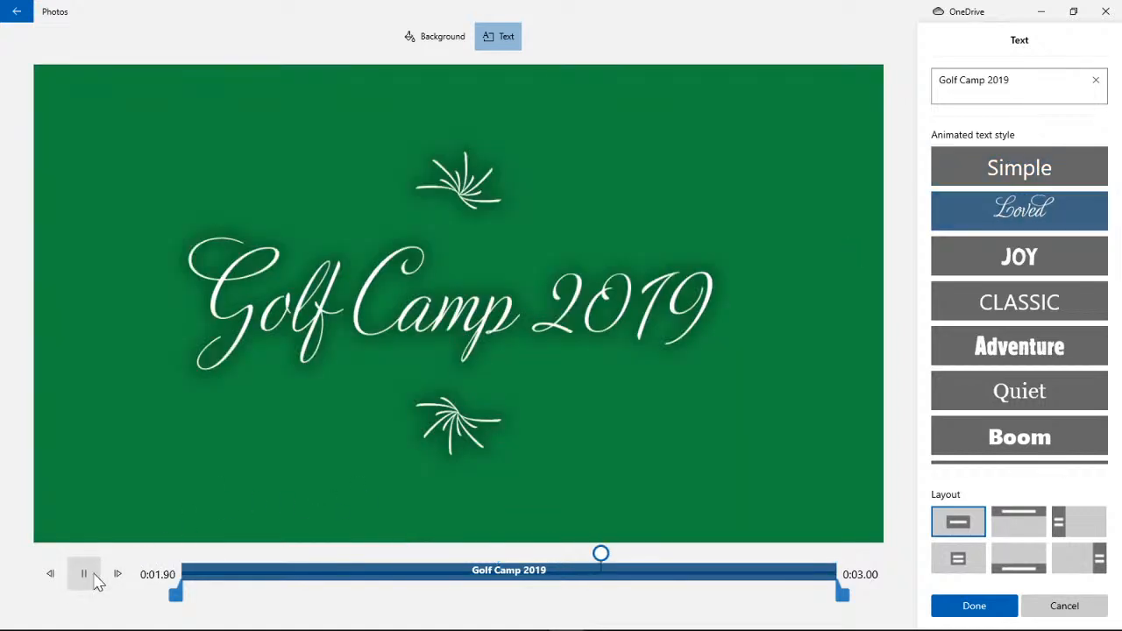
click(95, 580)
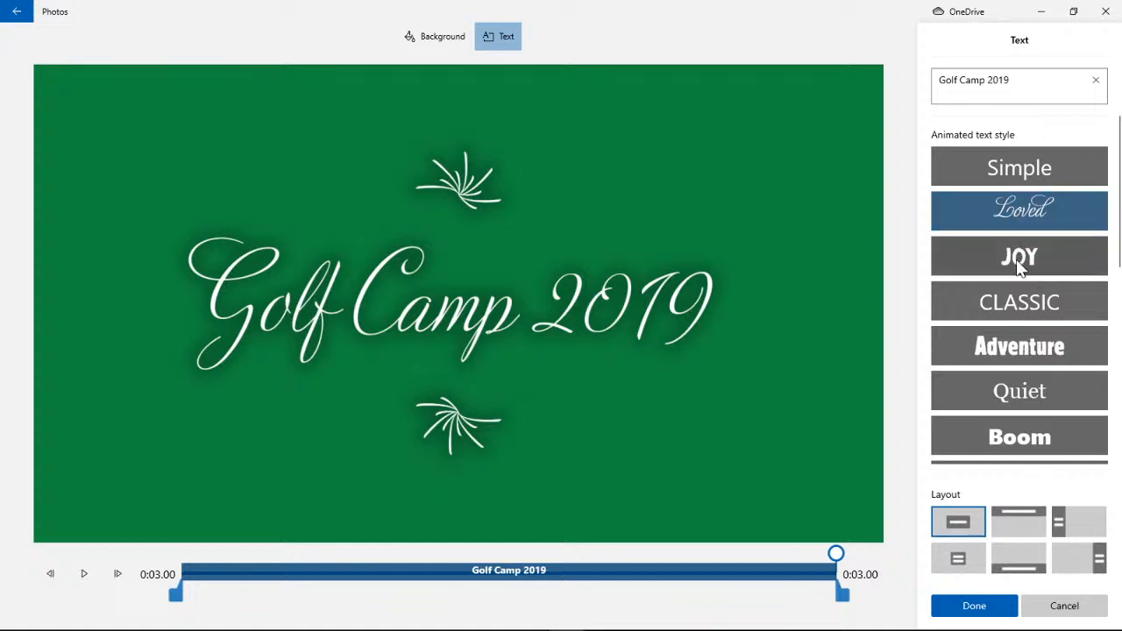
- Try the Top, Left and centered two-line layouts with the Loved text style, playing the animation to compare them
click(1018, 523)
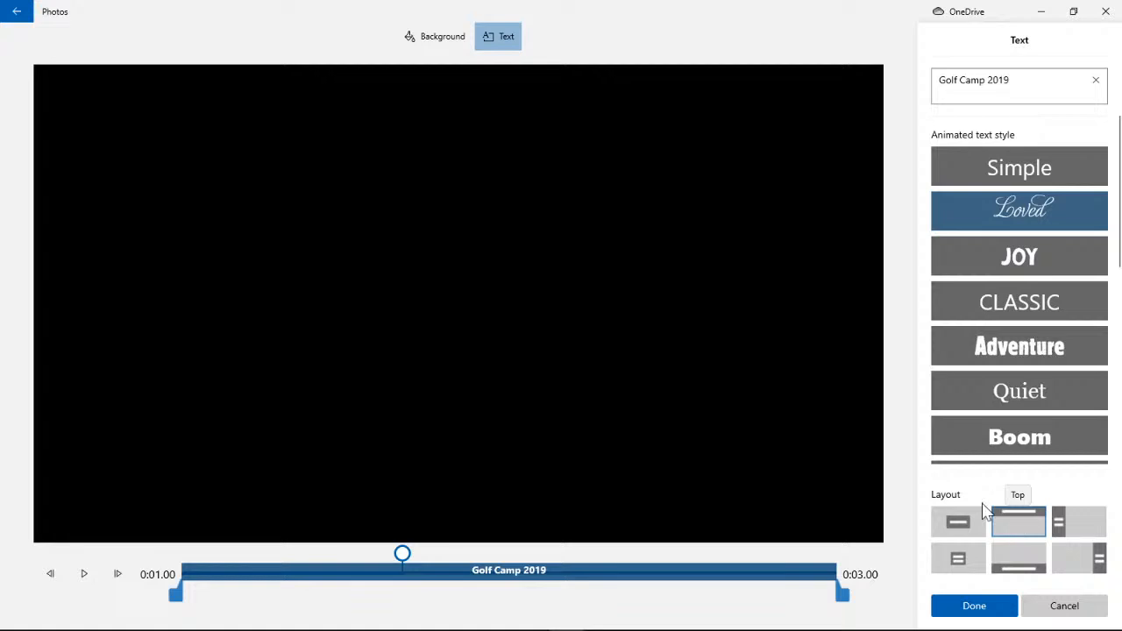
click(83, 574)
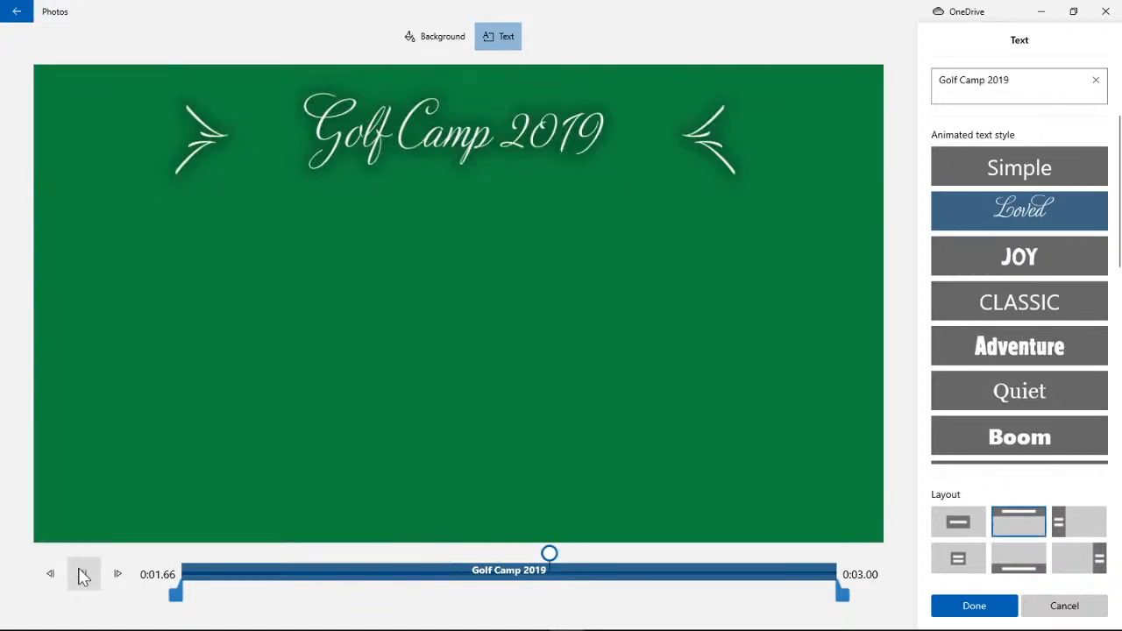
click(83, 574)
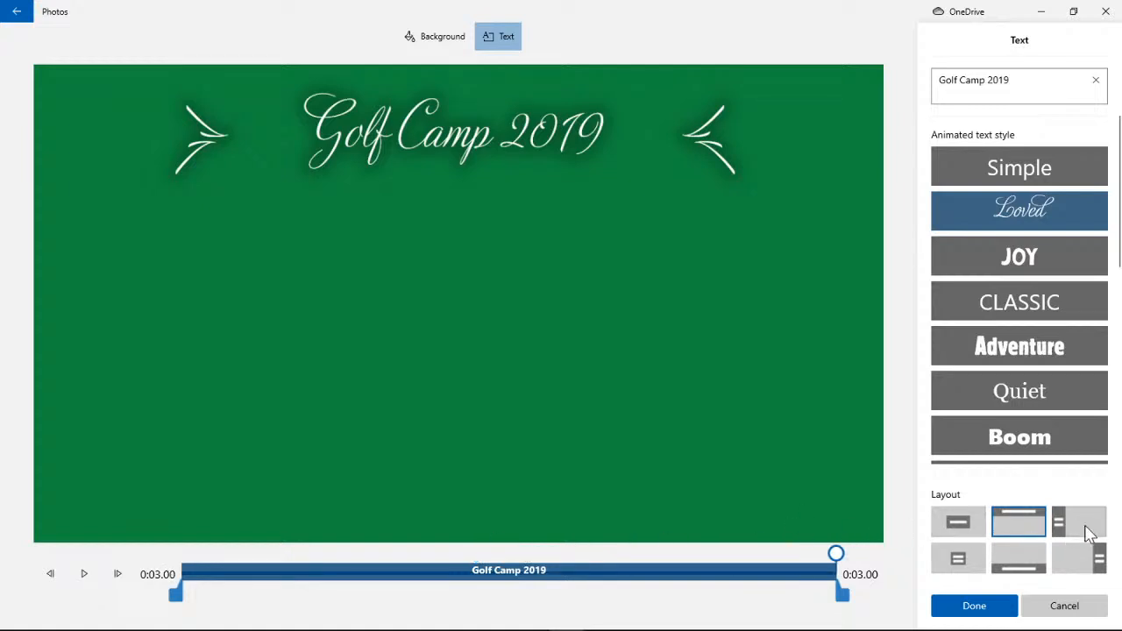
click(1083, 531)
click(957, 565)
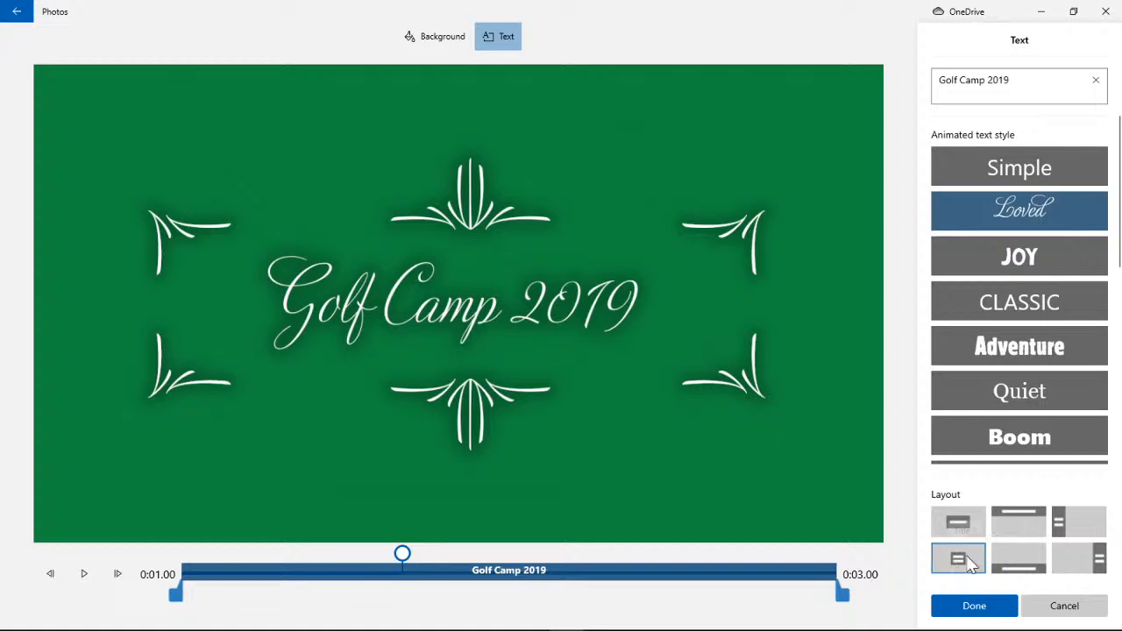
click(85, 574)
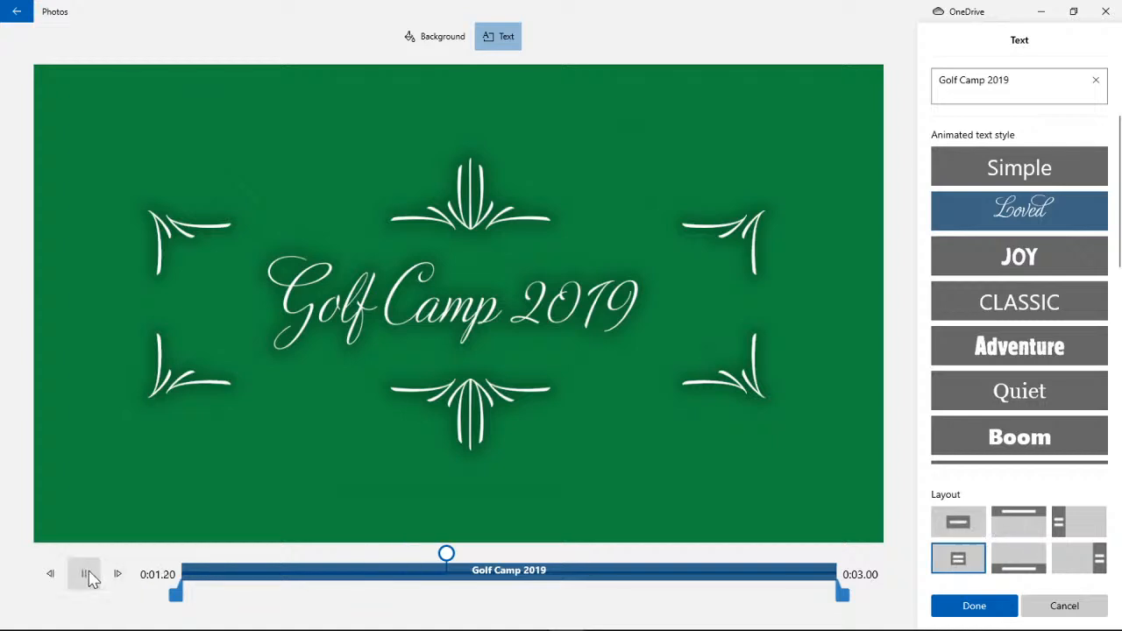
- Try the Bottom, Right and Top layouts, return the text to the centered Title layout and play it
click(1014, 568)
click(1073, 565)
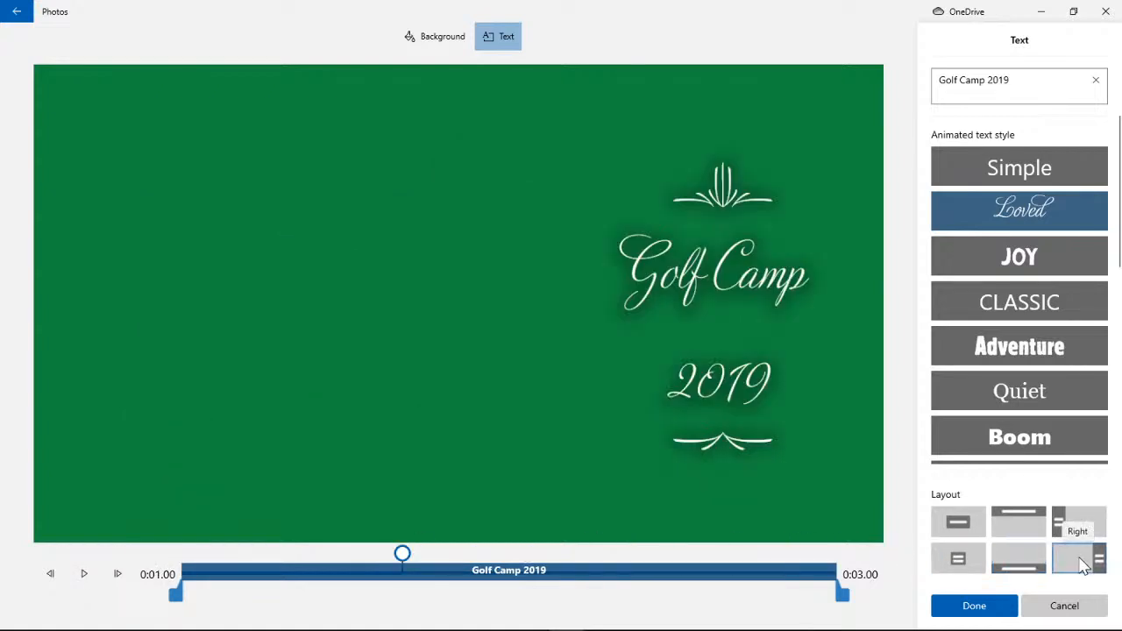
click(1018, 525)
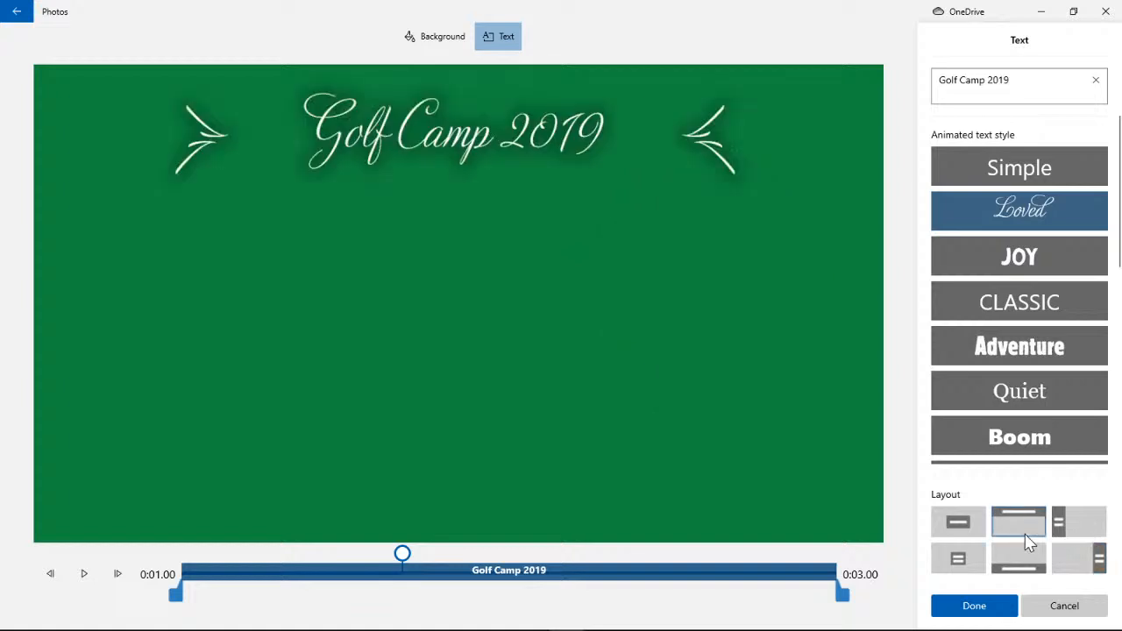
click(964, 531)
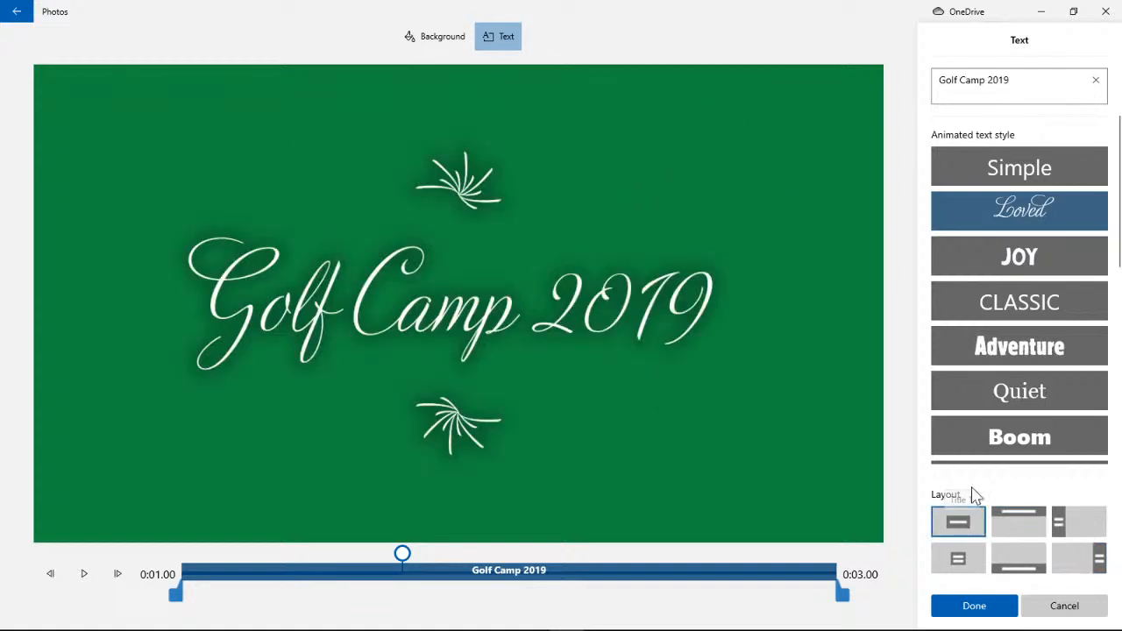
click(84, 574)
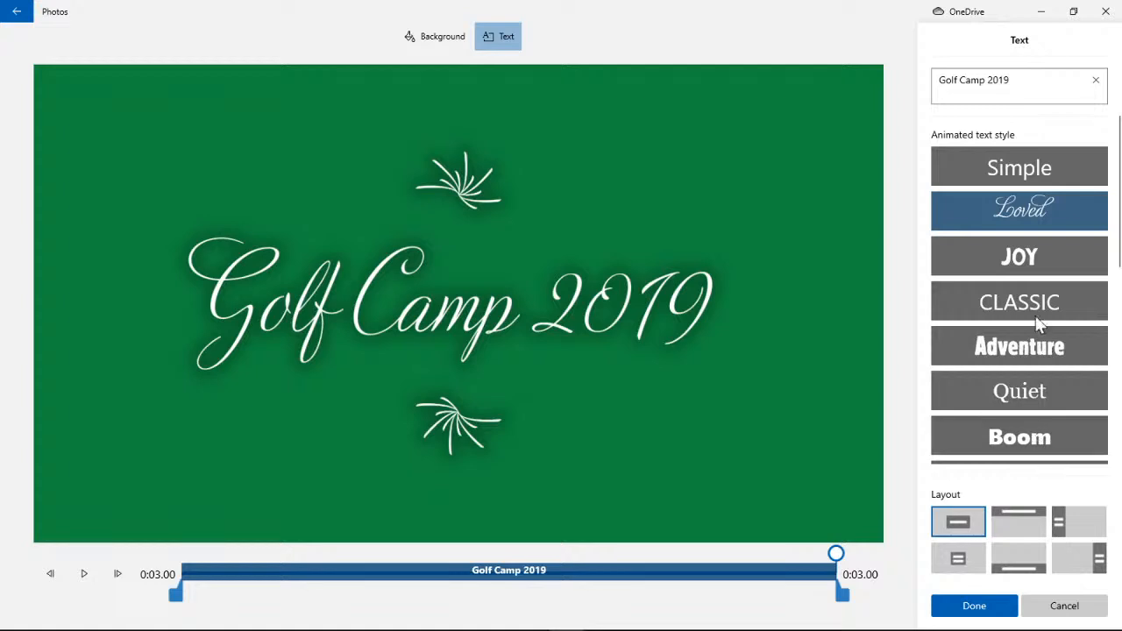
- Apply the Joy text style to the title and play its animation from the beginning
click(1021, 267)
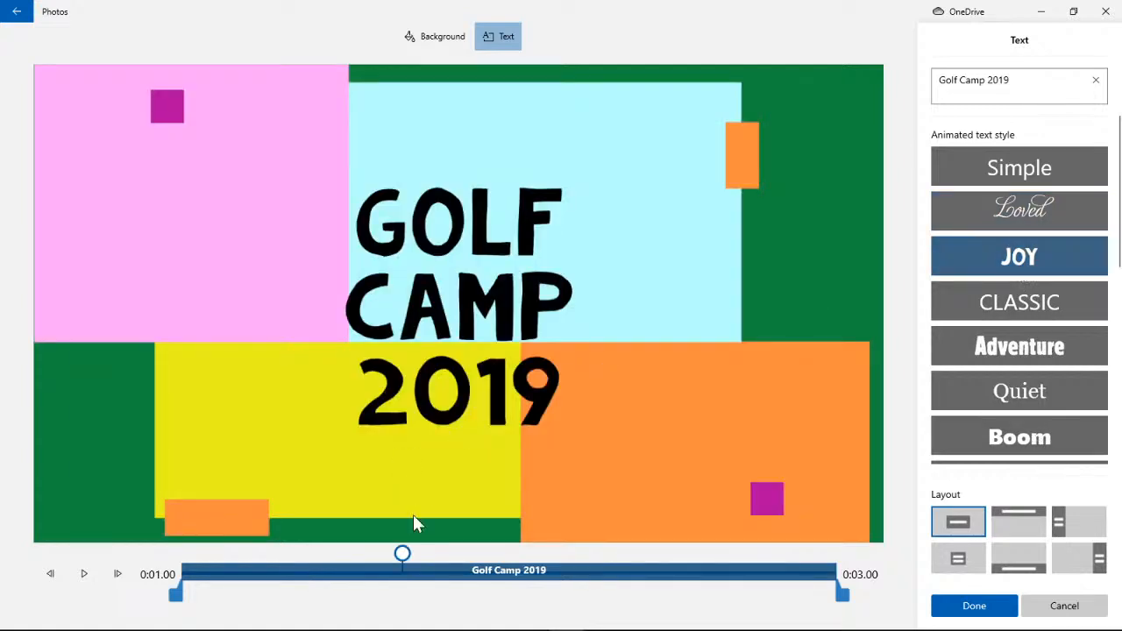
drag(401, 554, 182, 556)
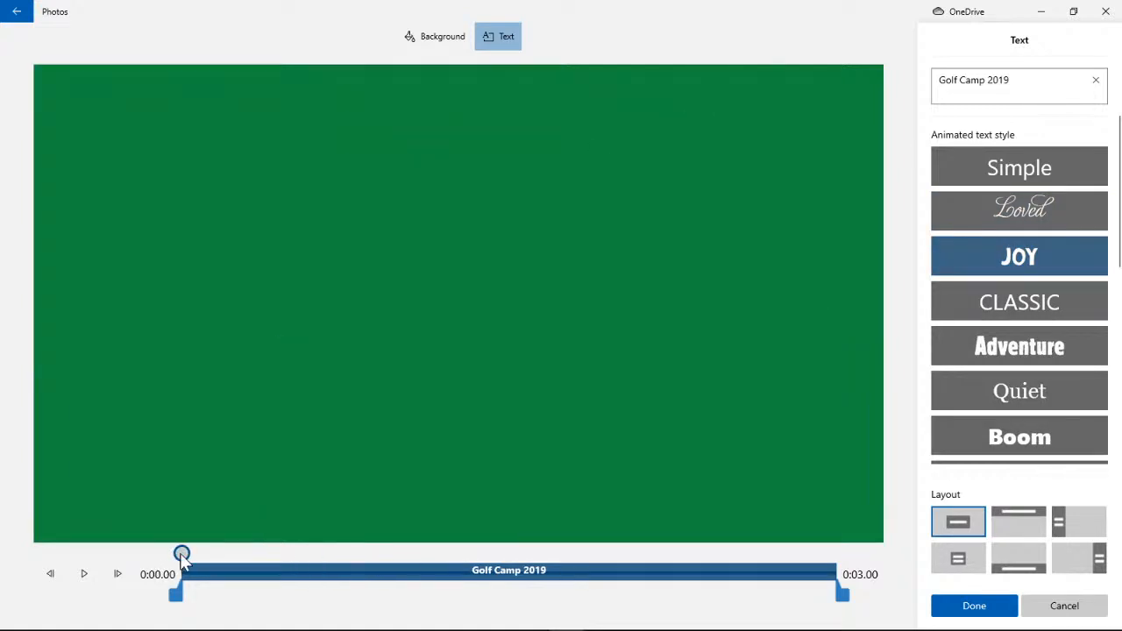
click(87, 574)
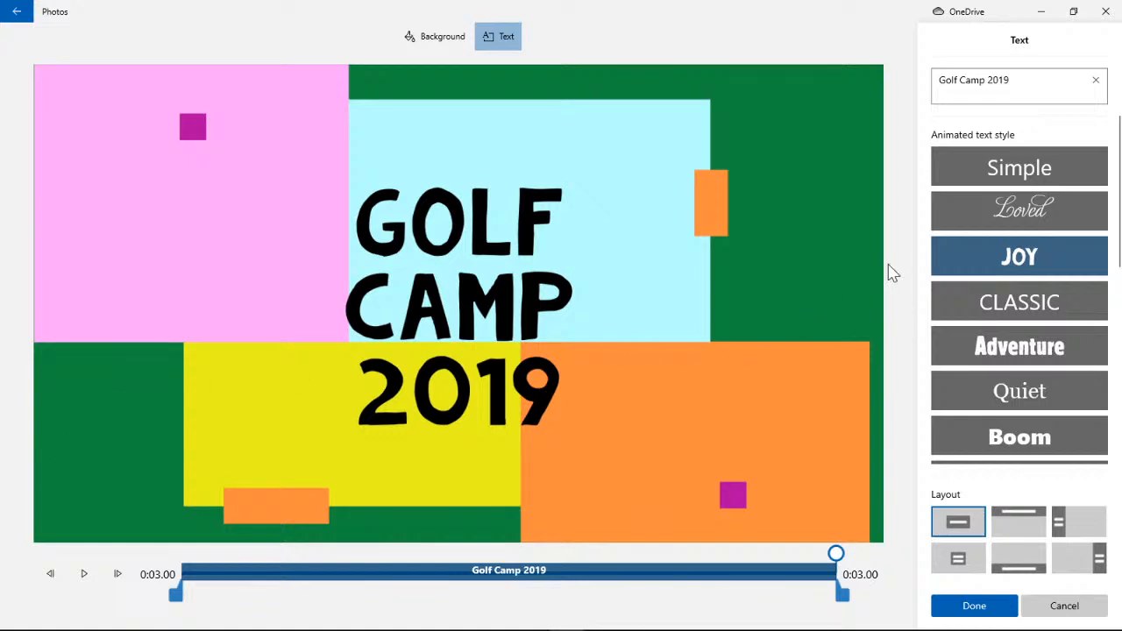
- Compare the Classic and Simple text styles on the title card, scrubbing the Simple version to about 1.33 seconds
click(1030, 306)
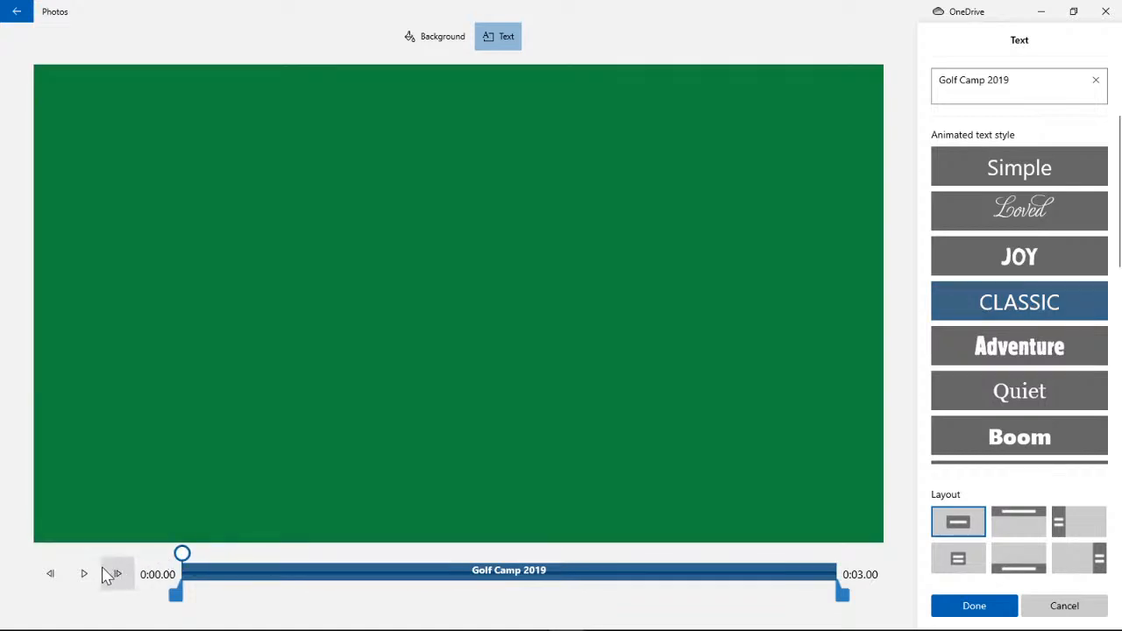
click(1028, 178)
drag(403, 553, 479, 556)
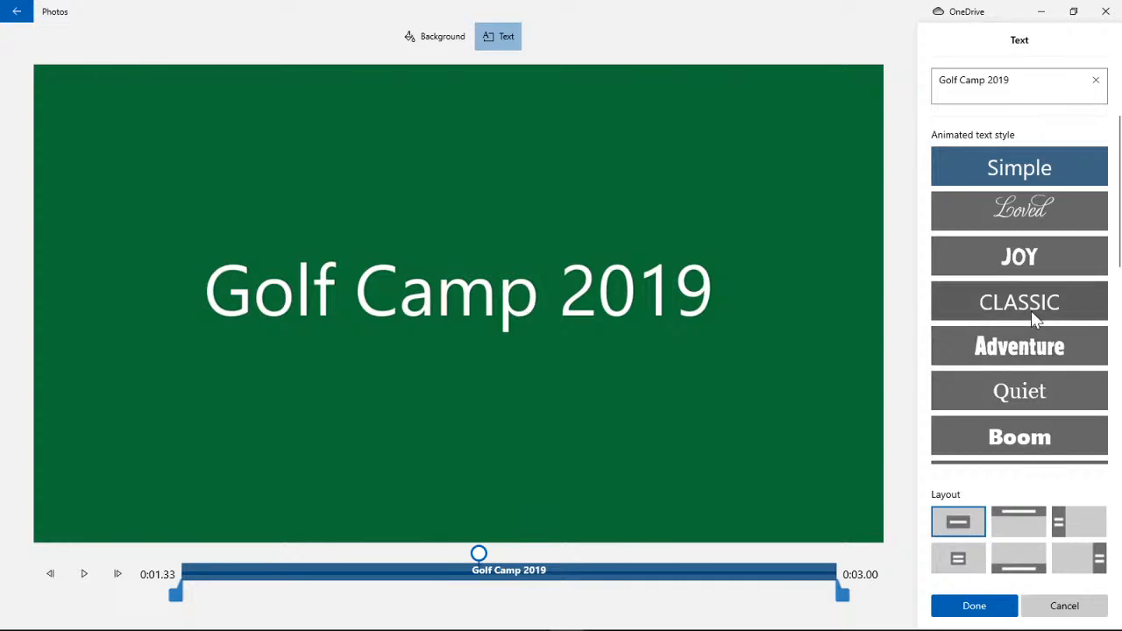
- Apply the Adventure text style to the title and play its animation from the beginning
click(1026, 358)
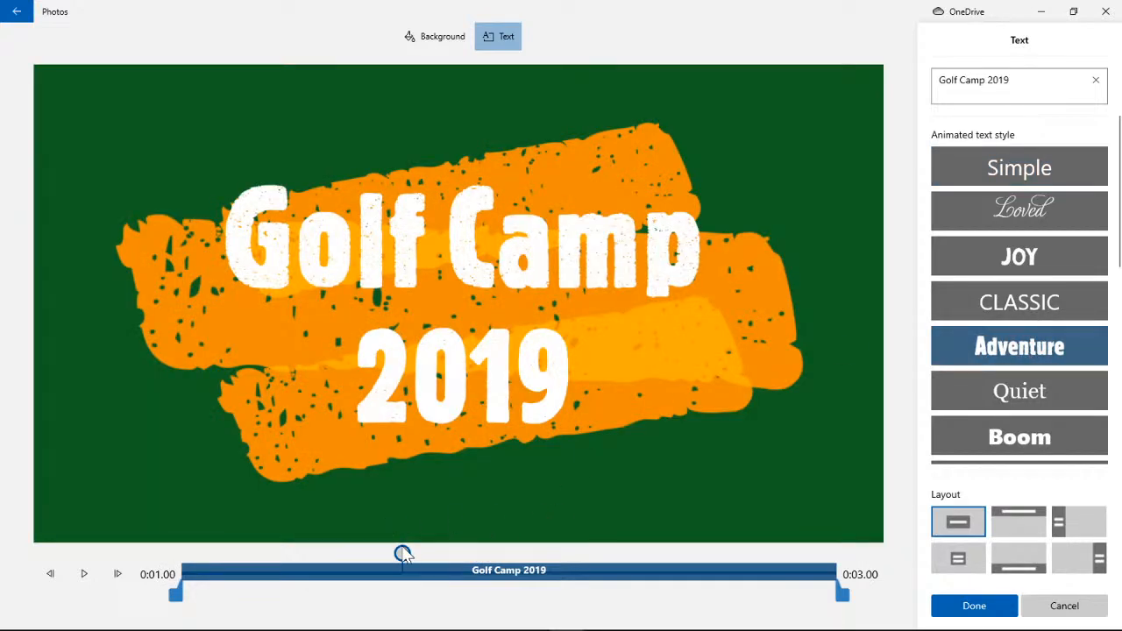
drag(403, 555, 180, 556)
click(97, 574)
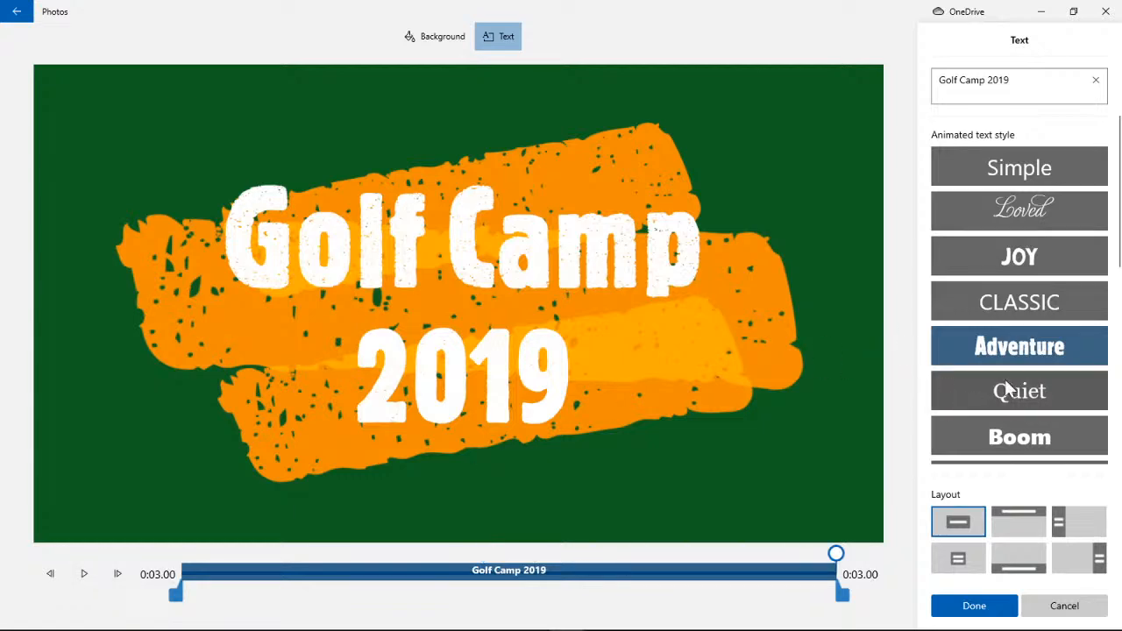
- Browse the further animated text styles, apply Quiet to the title and play its animation
scroll(1008, 386, down, 1)
scroll(1103, 311, down, 1)
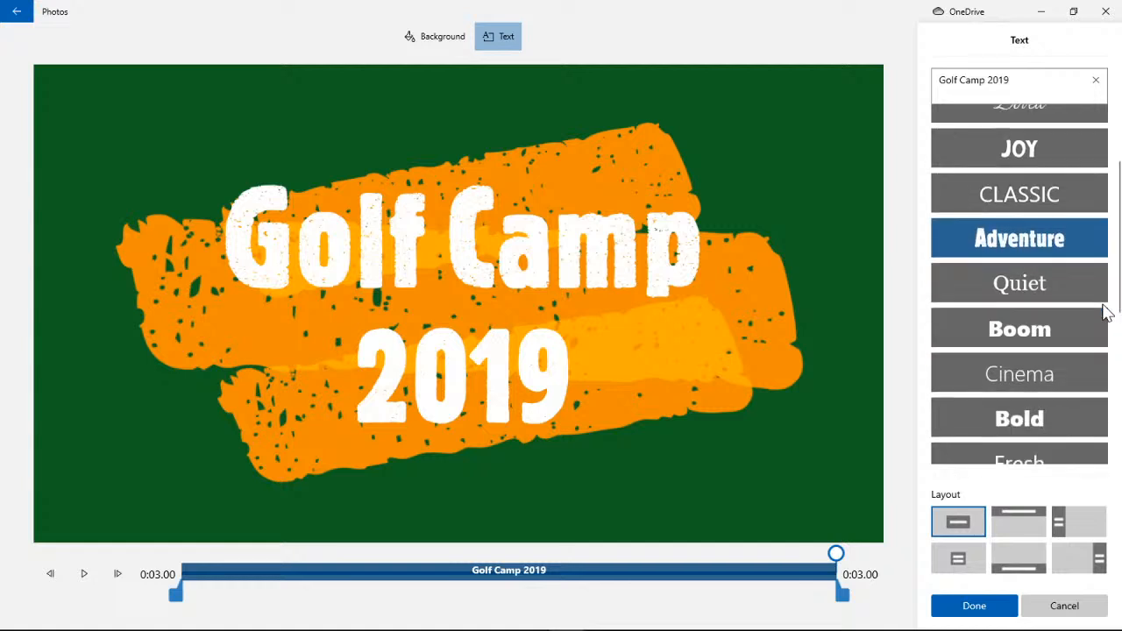
scroll(1104, 311, down, 4)
scroll(1104, 311, up, 3)
scroll(1100, 307, down, 1)
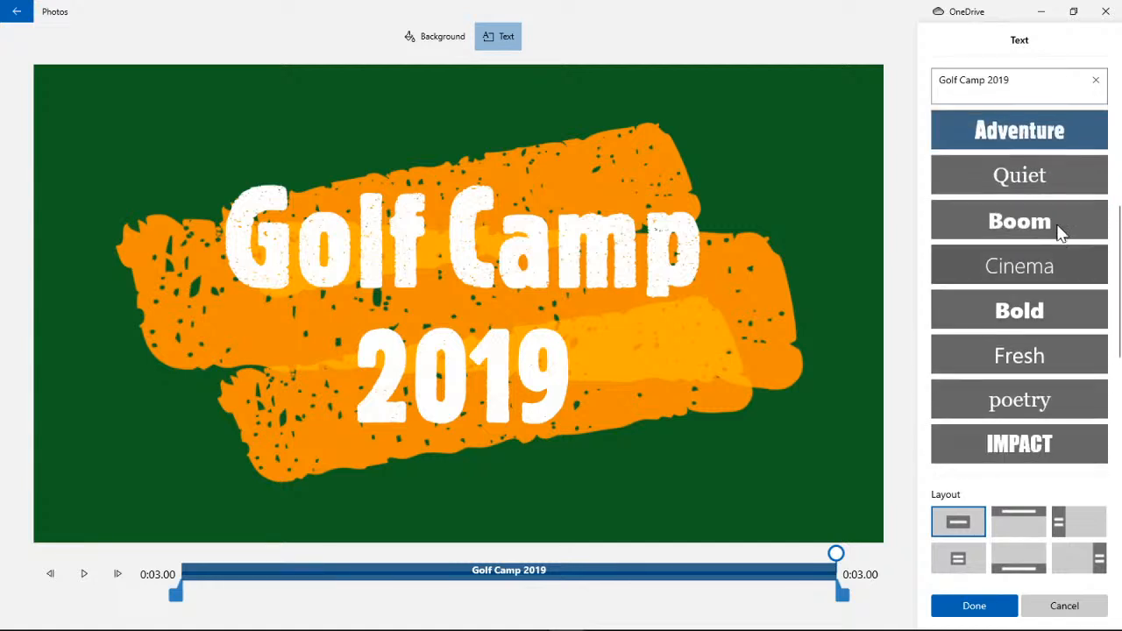
click(1026, 186)
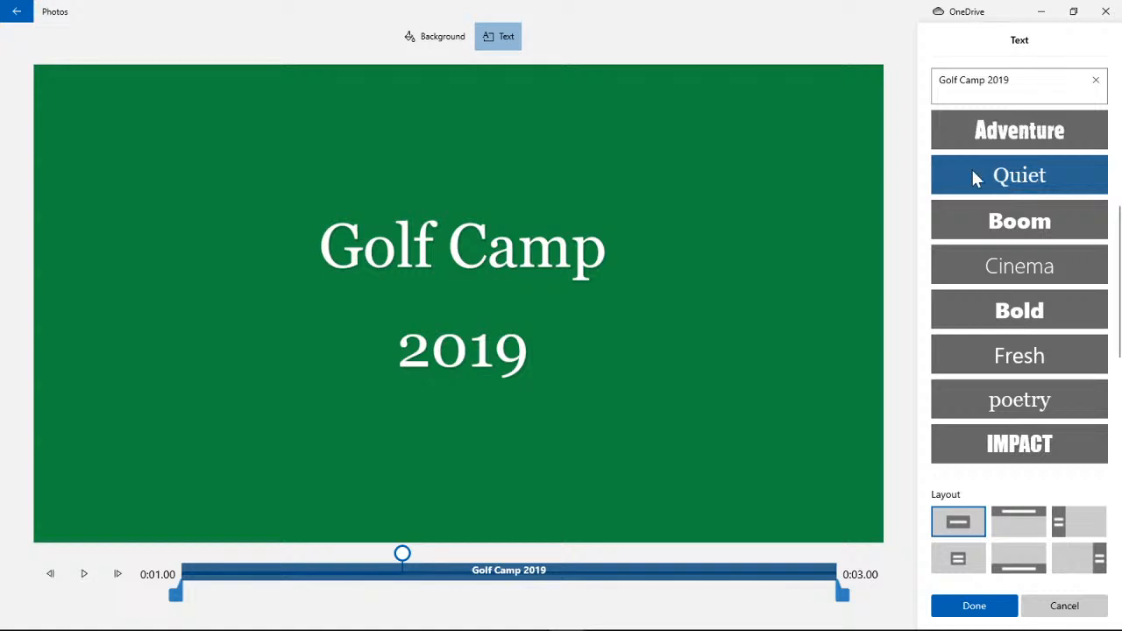
click(84, 574)
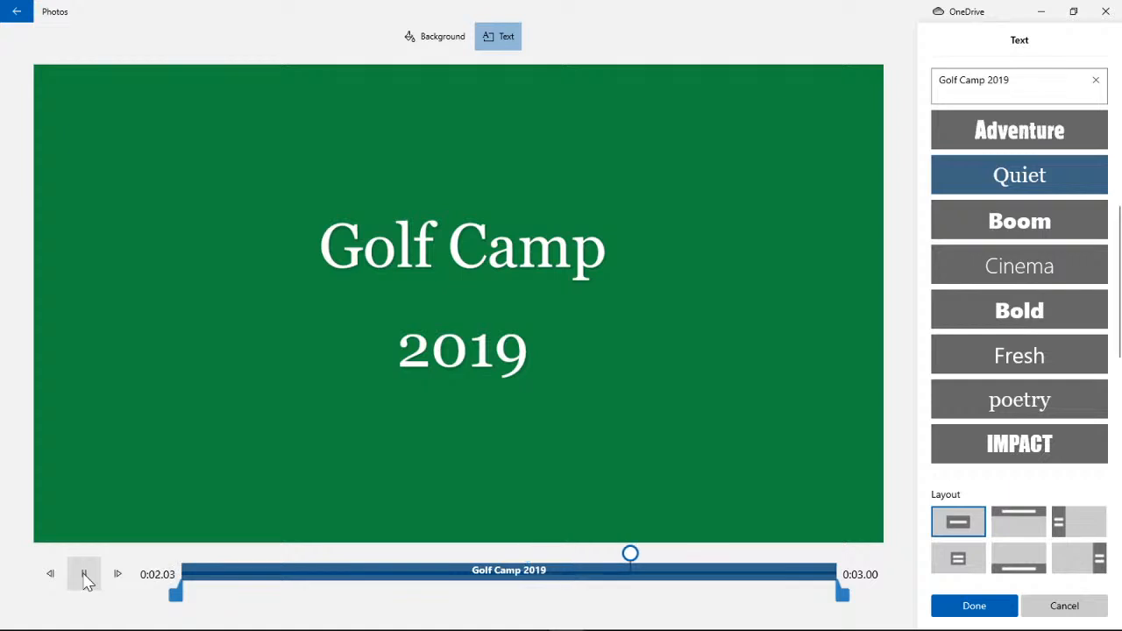
- Apply the Boom text style to the title, play its animation and return the playhead to the beginning
click(990, 228)
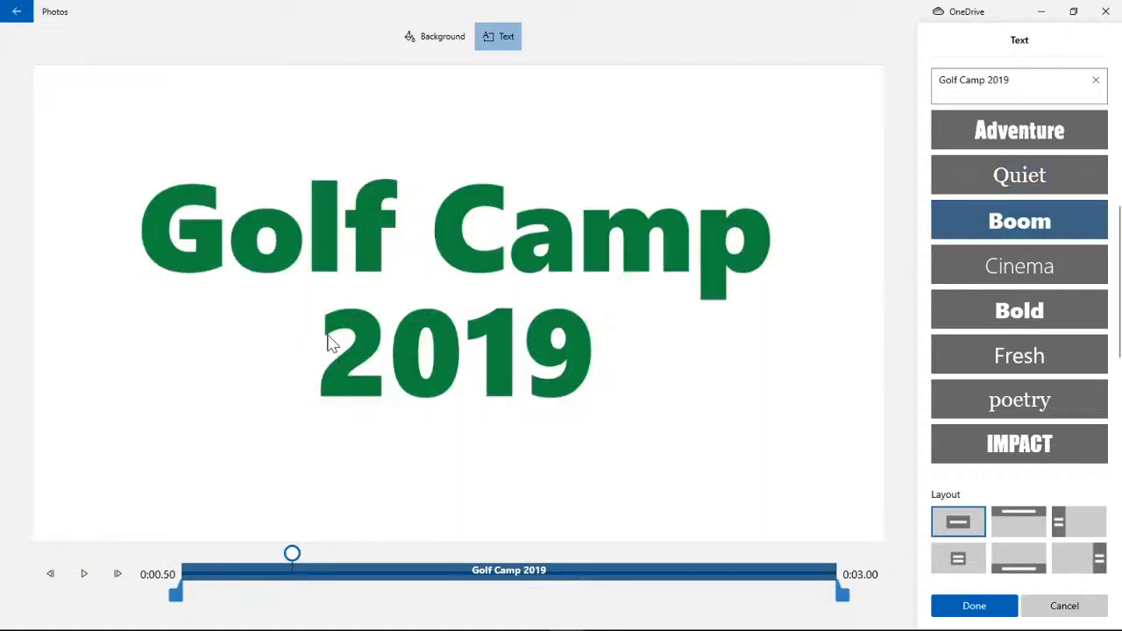
click(85, 574)
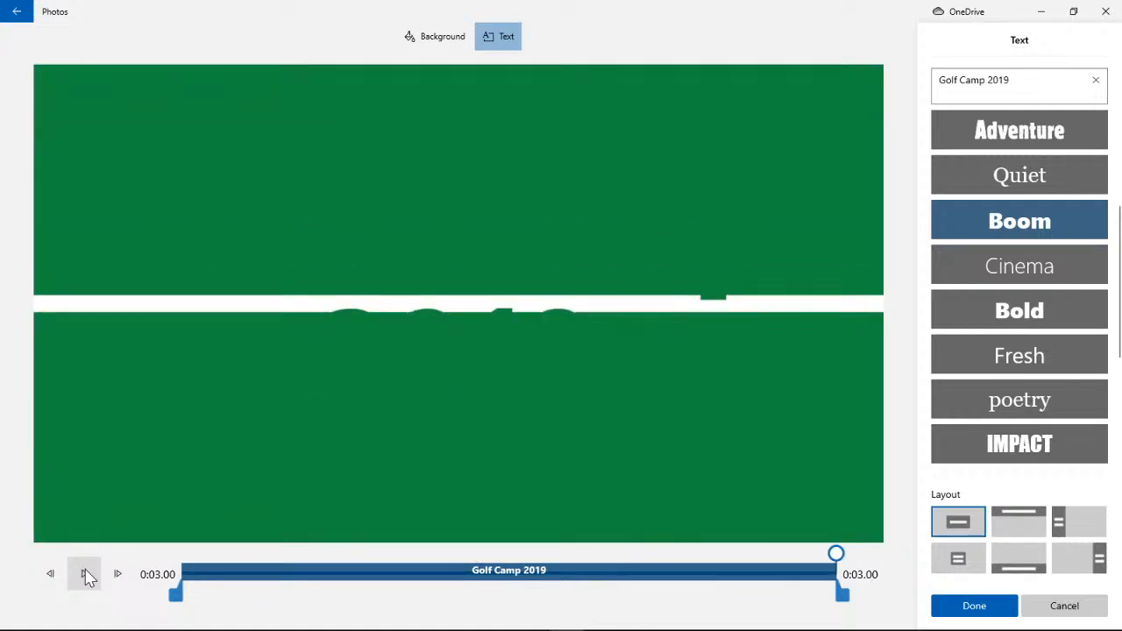
click(85, 574)
drag(840, 555, 130, 568)
- Apply the Cinema text style to the title and play its animation from the beginning
click(1027, 271)
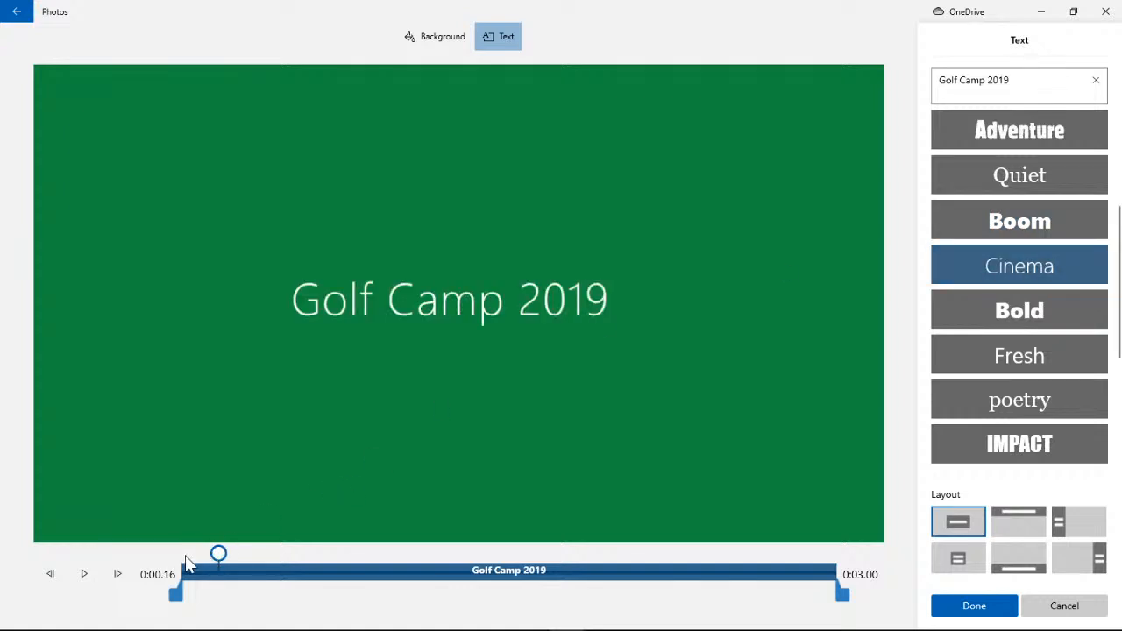
drag(209, 565, 113, 576)
click(84, 574)
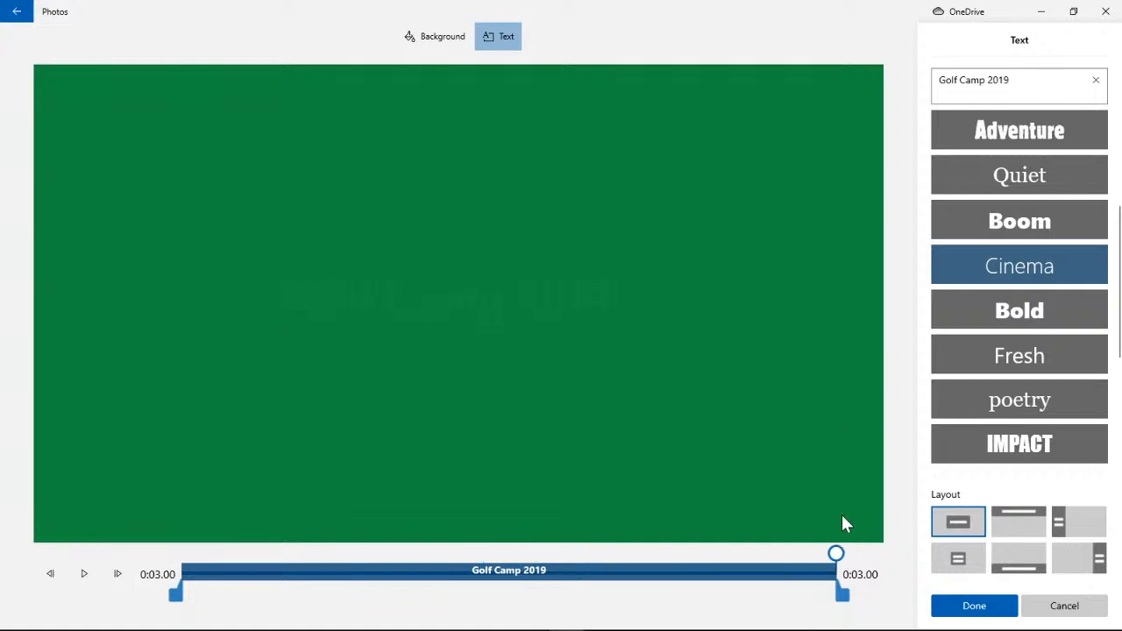
- Apply the Bold text style to the title and play its animation from the beginning
click(1052, 312)
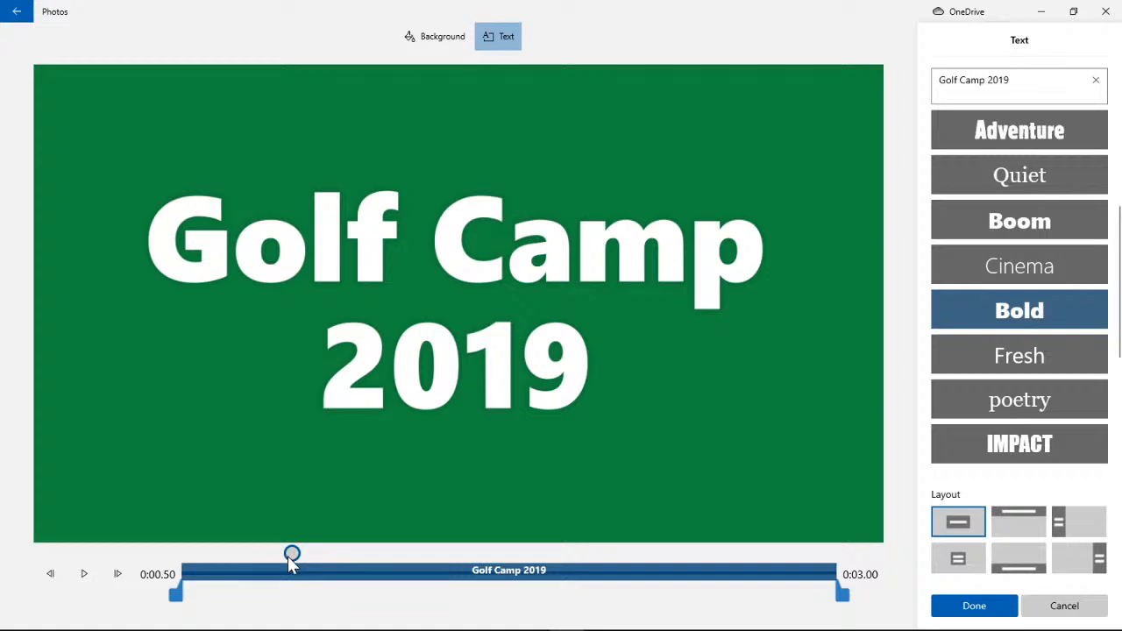
drag(290, 554, 173, 556)
click(84, 573)
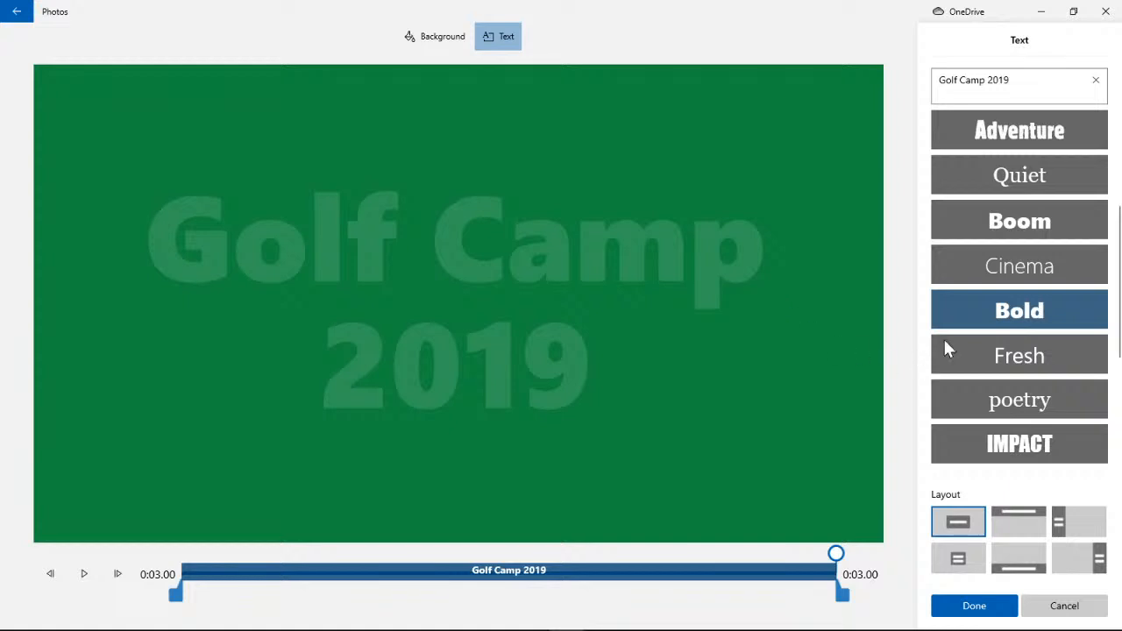
- Apply the Fresh text style, play its animation from the beginning and return the playhead to the start
click(1009, 353)
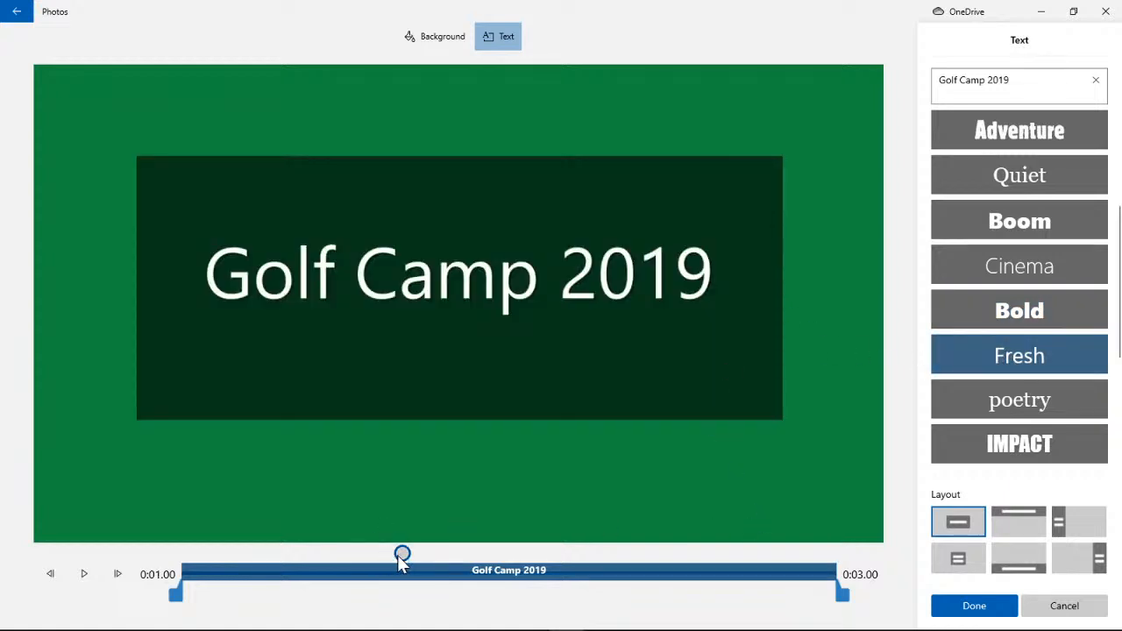
drag(399, 561, 181, 555)
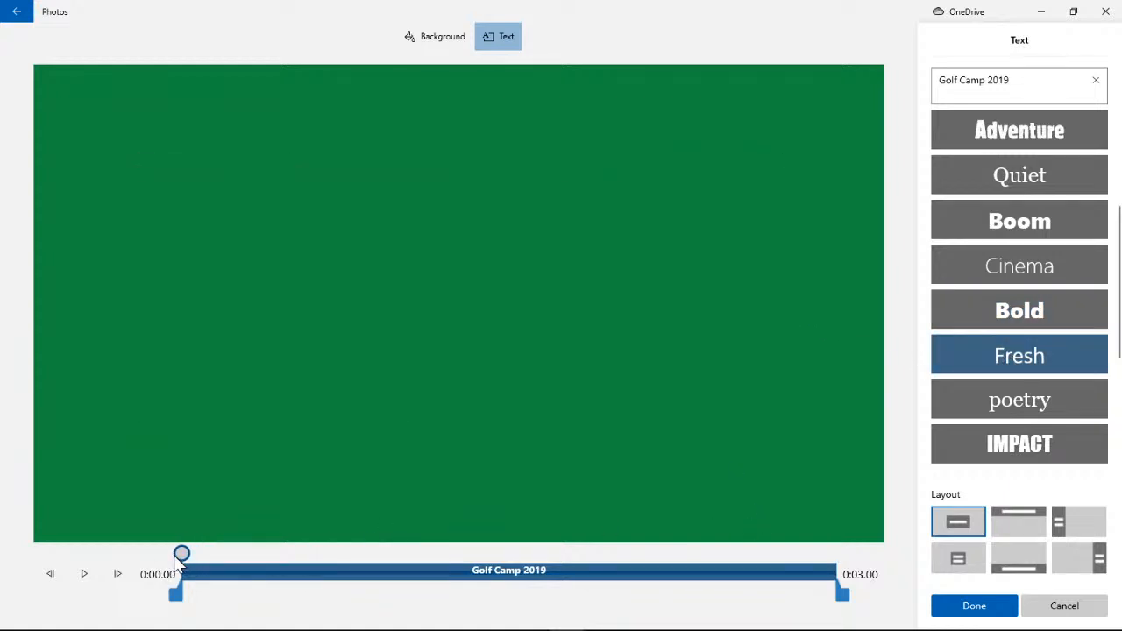
click(84, 577)
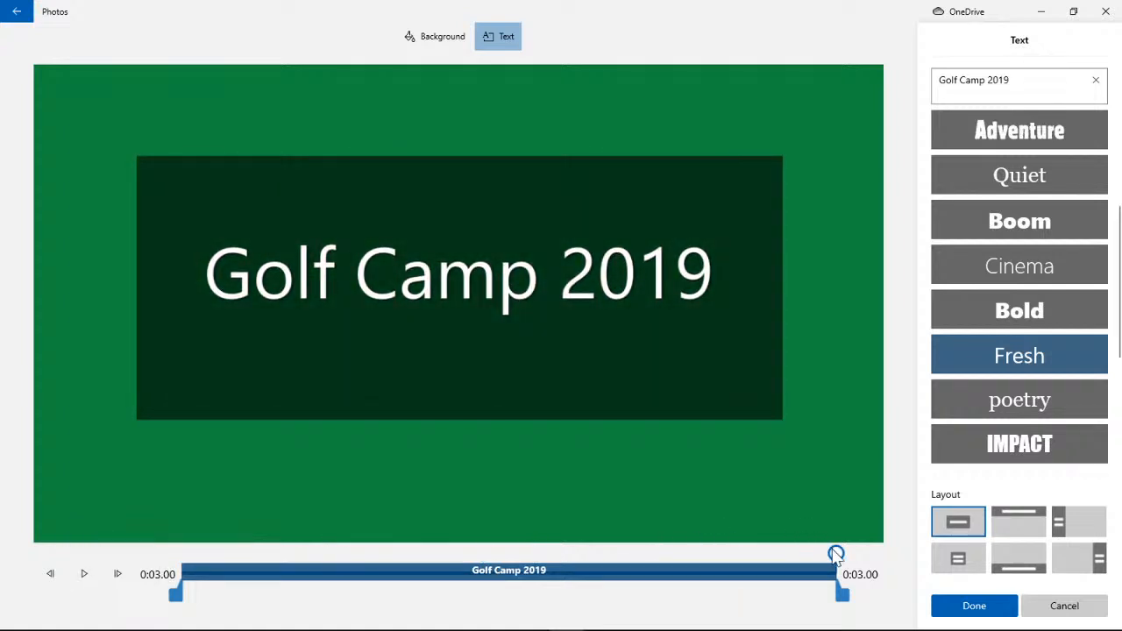
drag(835, 554, 181, 553)
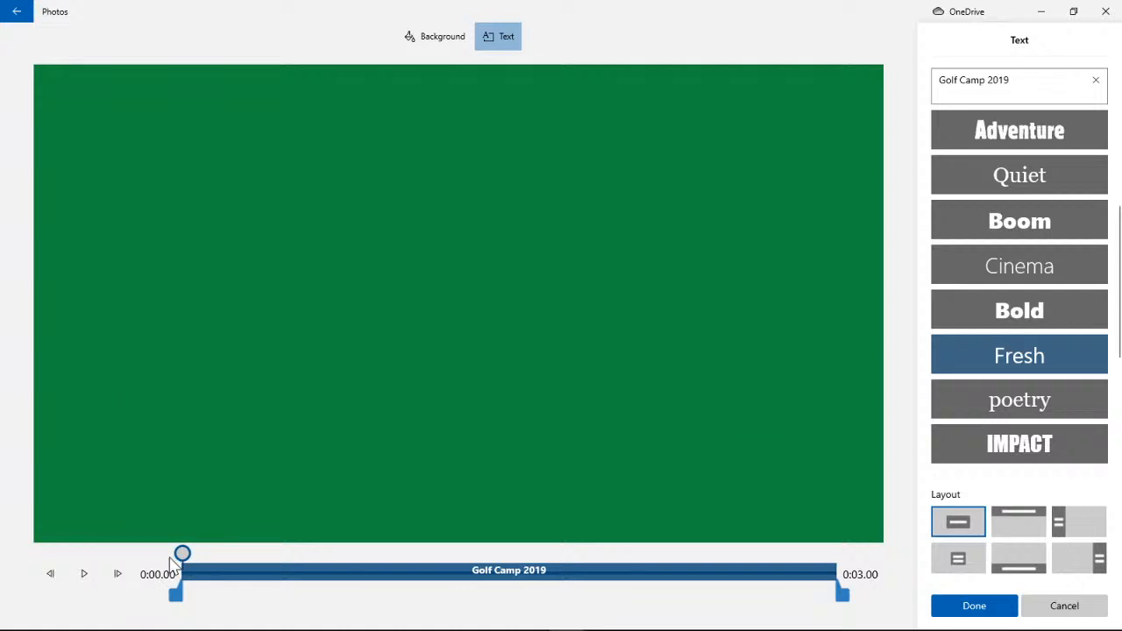
- Apply the Poetry text style to the title and play its animation from the beginning
scroll(1072, 333, down, 5)
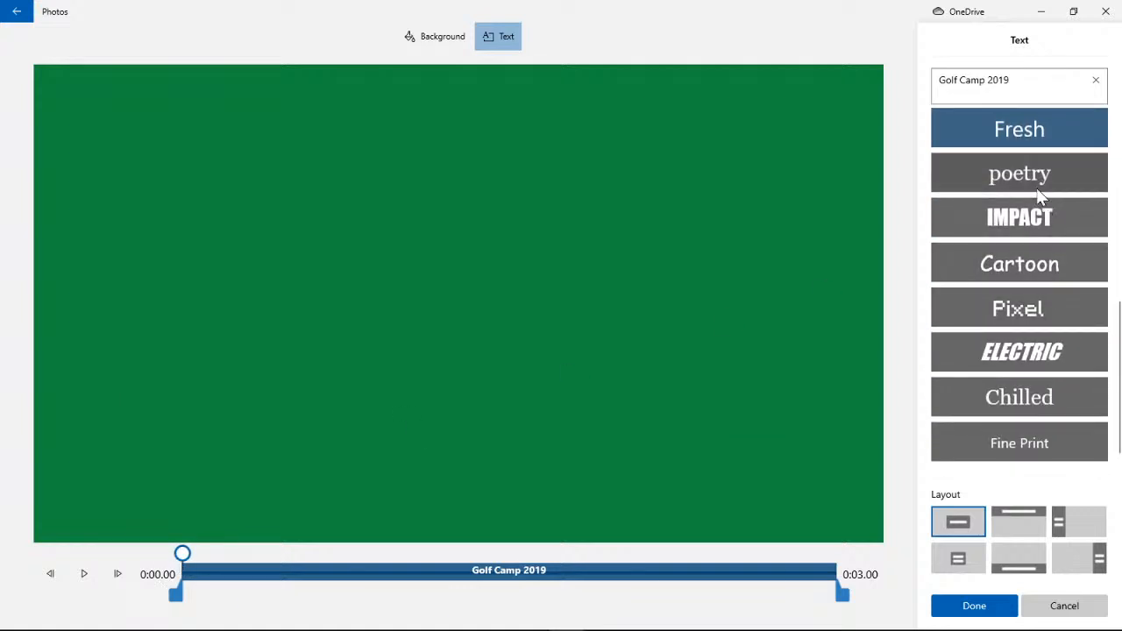
click(1039, 180)
drag(359, 553, 181, 553)
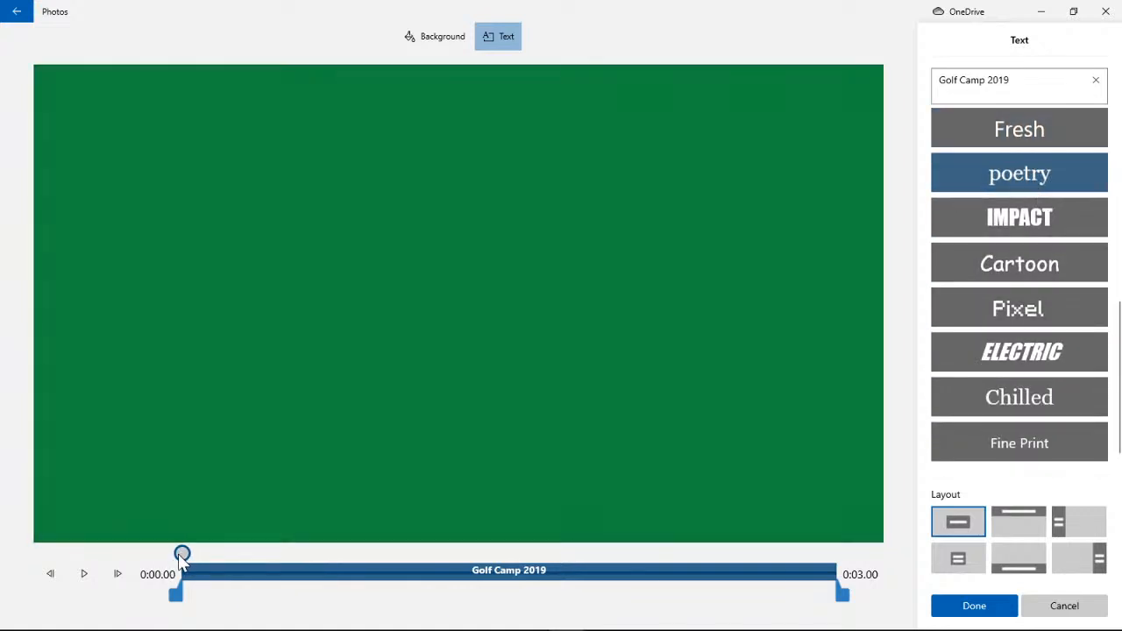
click(85, 574)
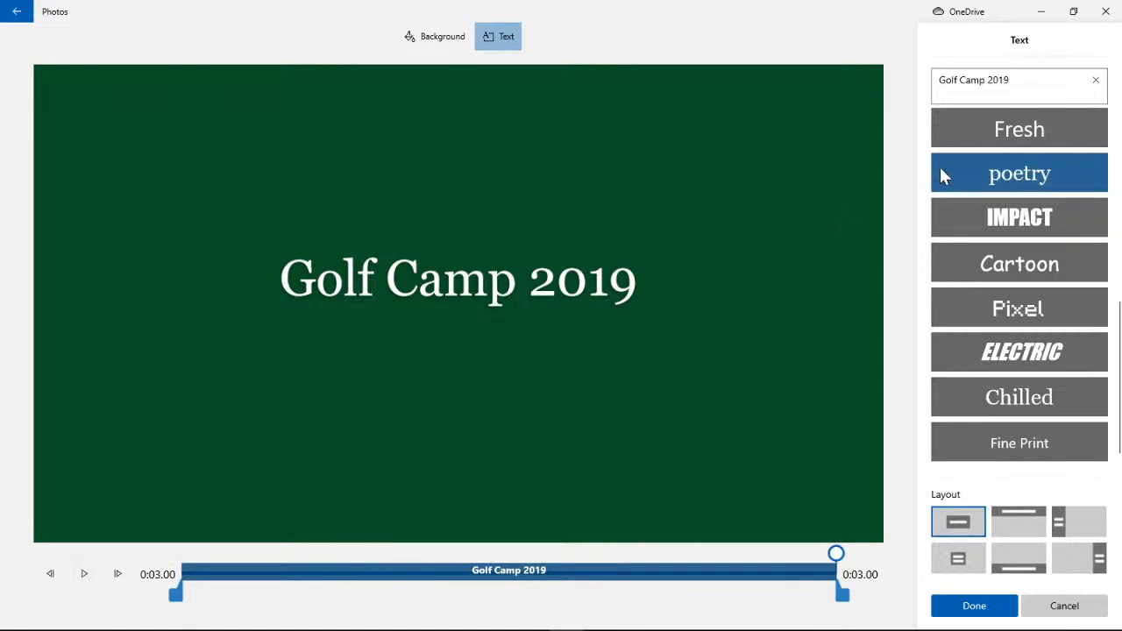
- Apply the Impact text style to the title and play its animation from the beginning
click(988, 221)
drag(402, 553, 181, 553)
click(85, 574)
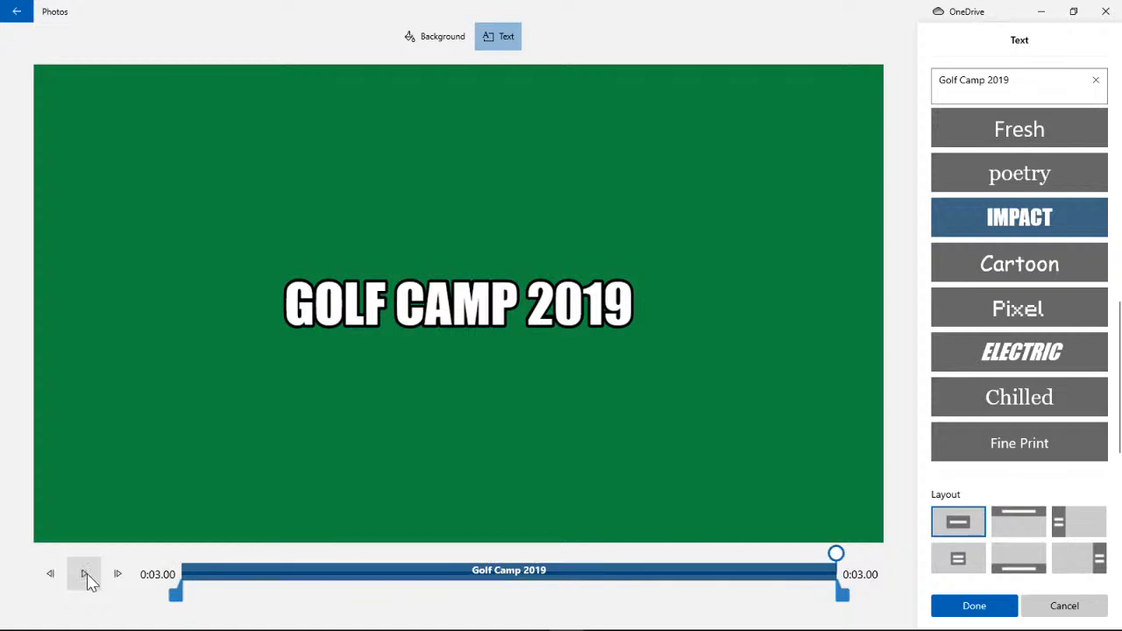
click(85, 575)
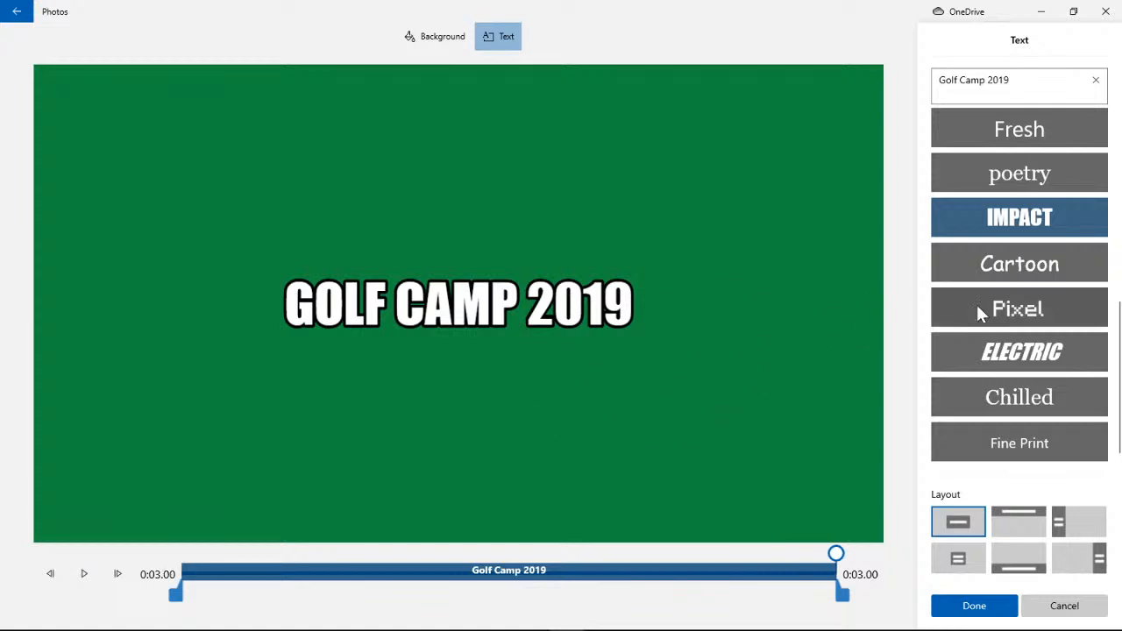
- Apply the Cartoon text style to the title and play its animation from the beginning
click(1037, 276)
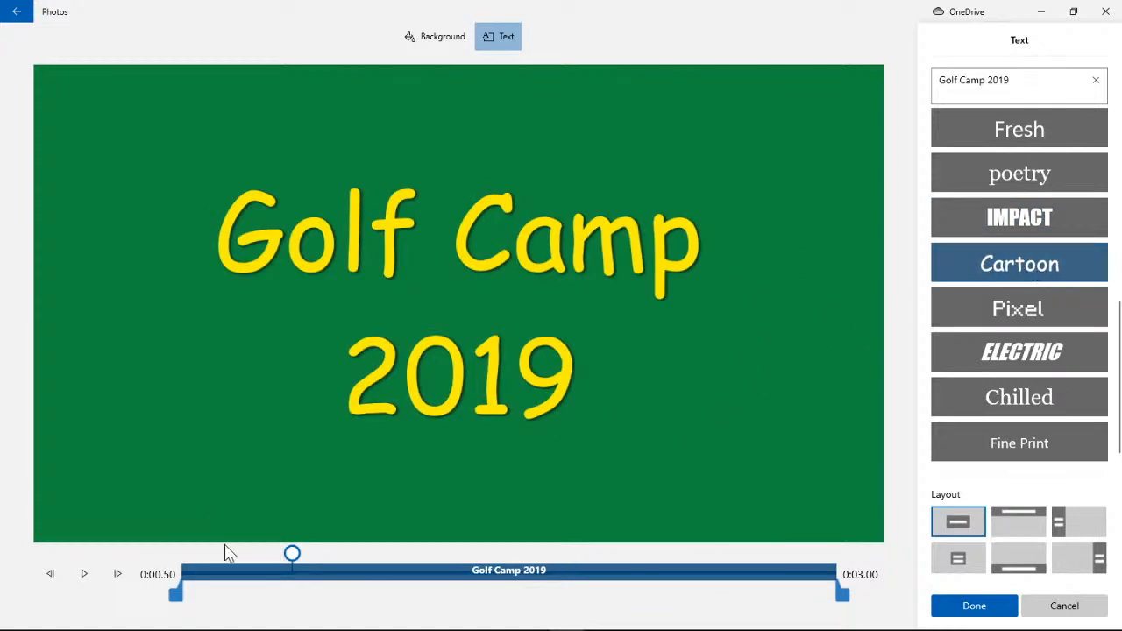
drag(291, 560, 181, 557)
click(85, 574)
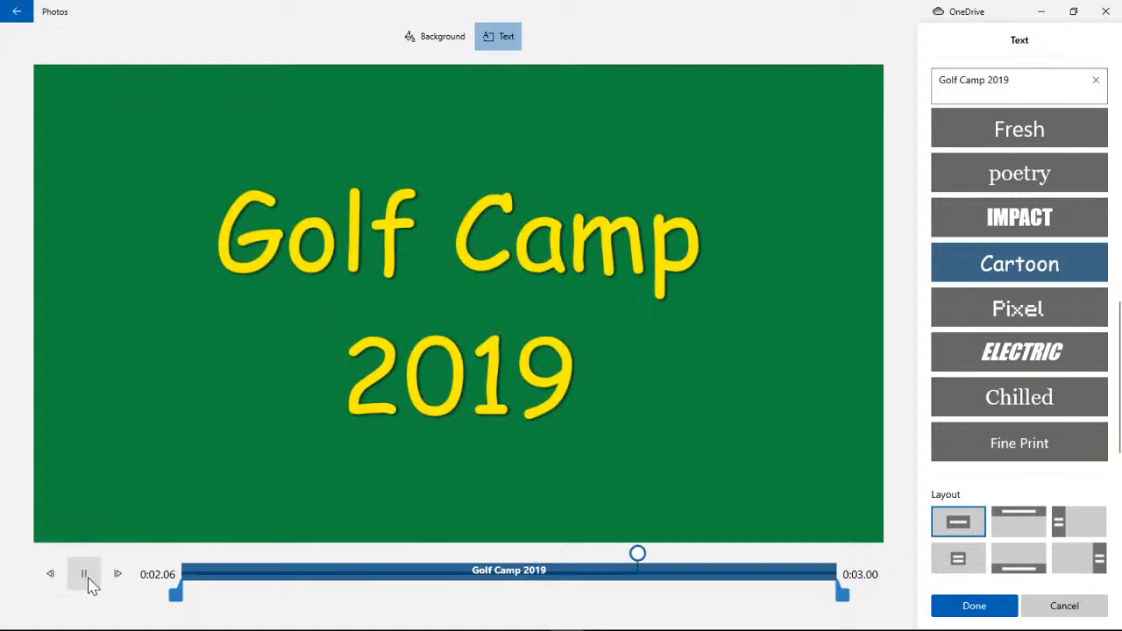
- Apply the Pixel text style to the title and play its animation from the beginning
click(1008, 308)
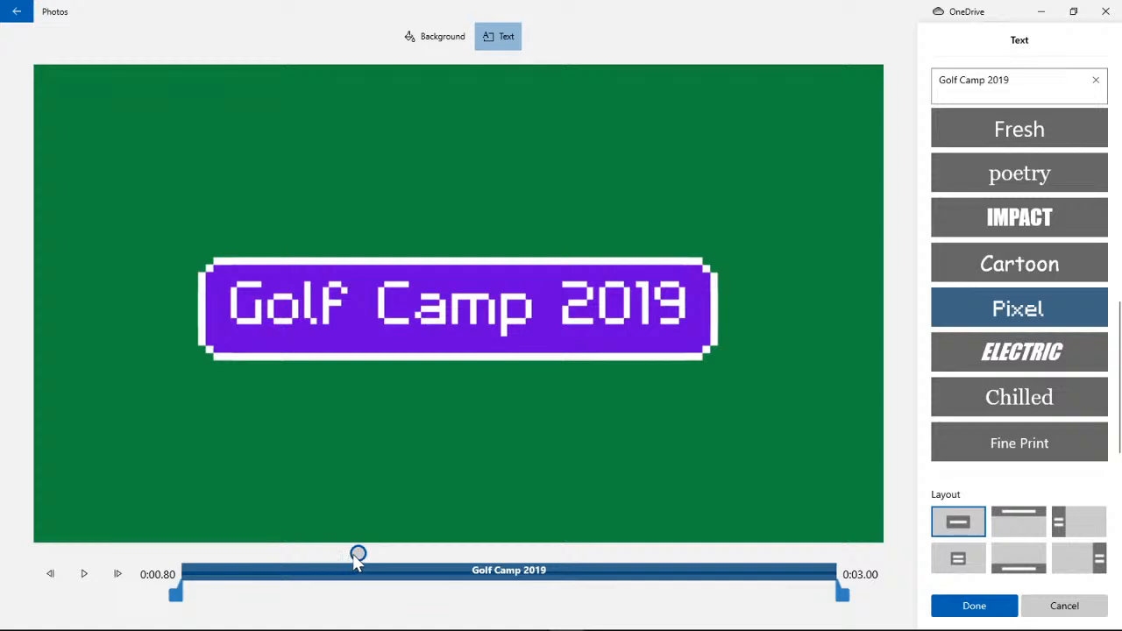
drag(357, 557, 155, 561)
click(83, 574)
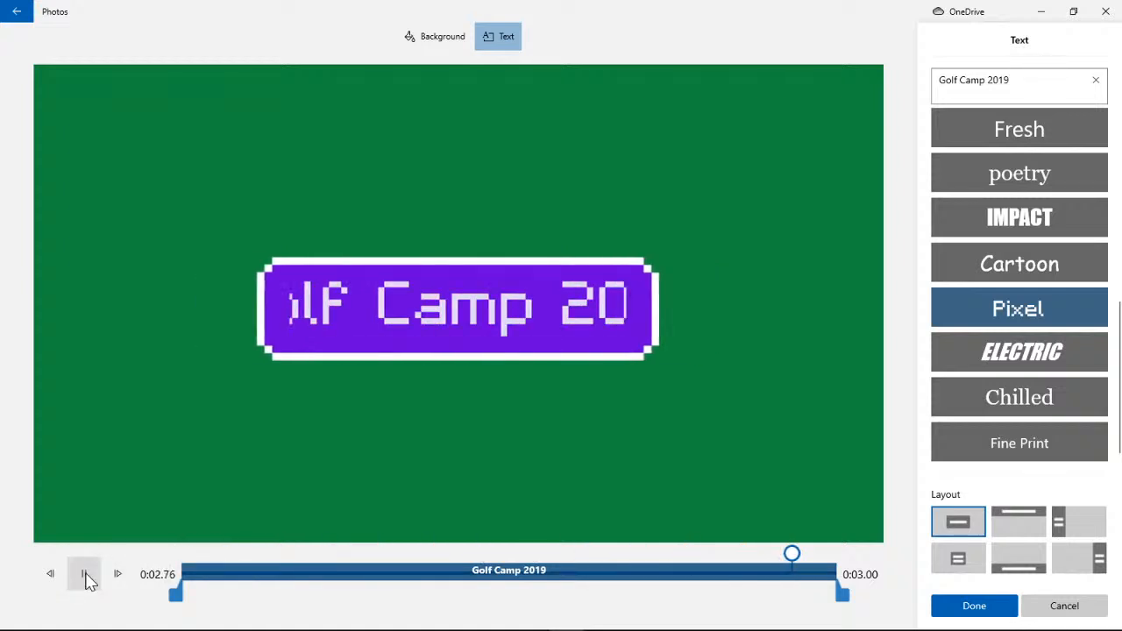
- Apply the Electric text style, play its animation from the beginning, pausing before the end and resuming
click(1021, 351)
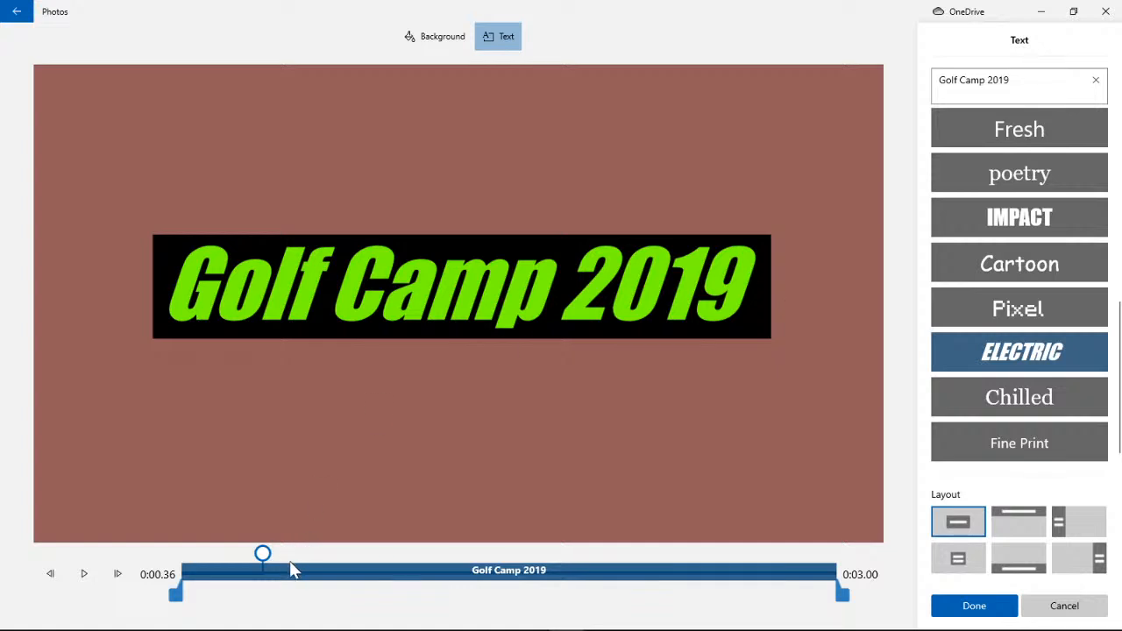
drag(260, 557, 178, 557)
click(83, 574)
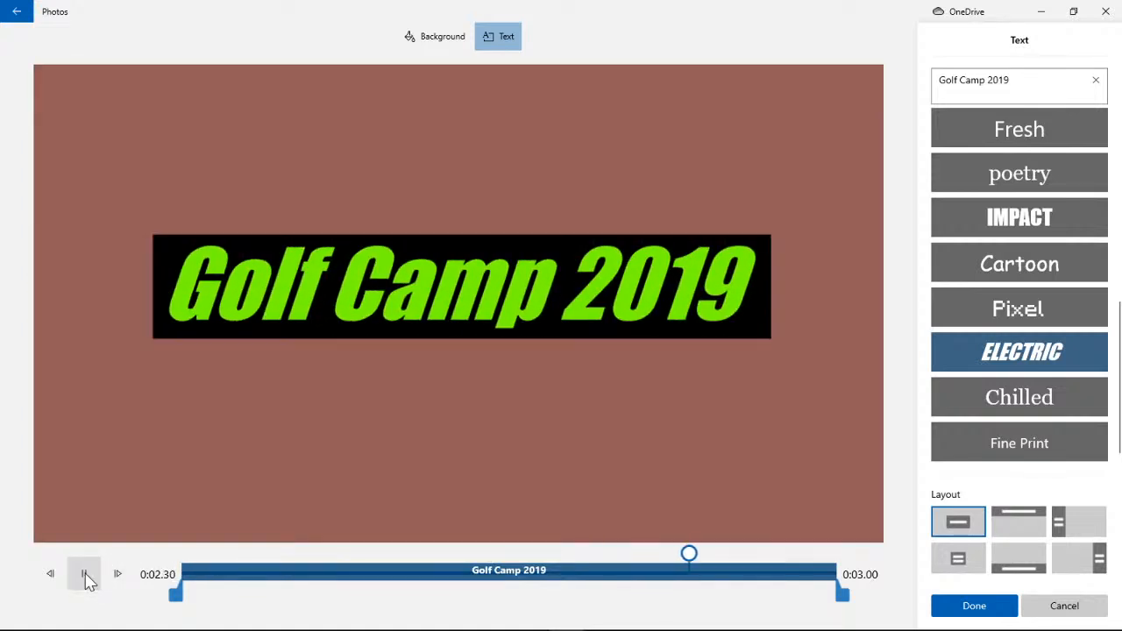
click(85, 576)
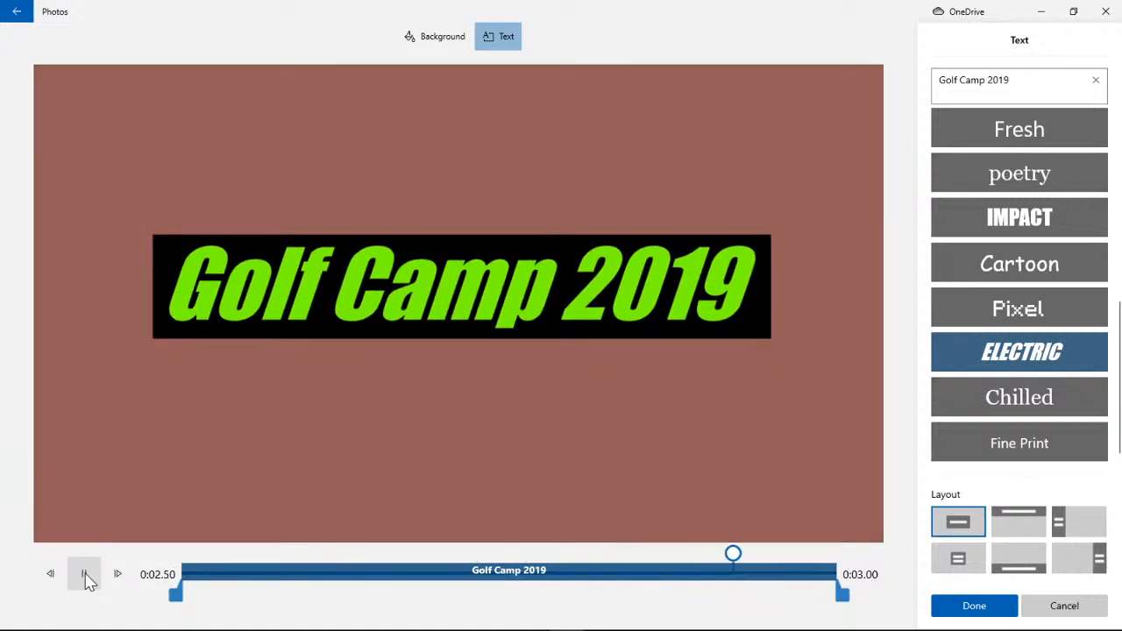
click(85, 575)
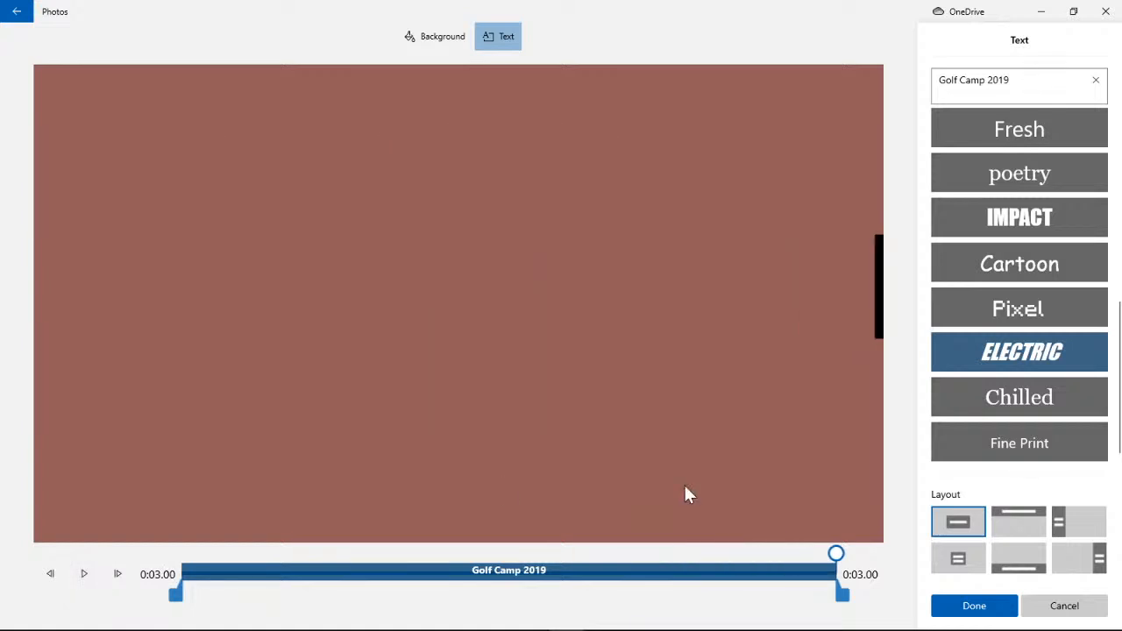
- Apply the Chilled text style and play its animation from the beginning, and try the Fine Print style on the title
click(1052, 410)
drag(401, 554, 137, 563)
click(85, 575)
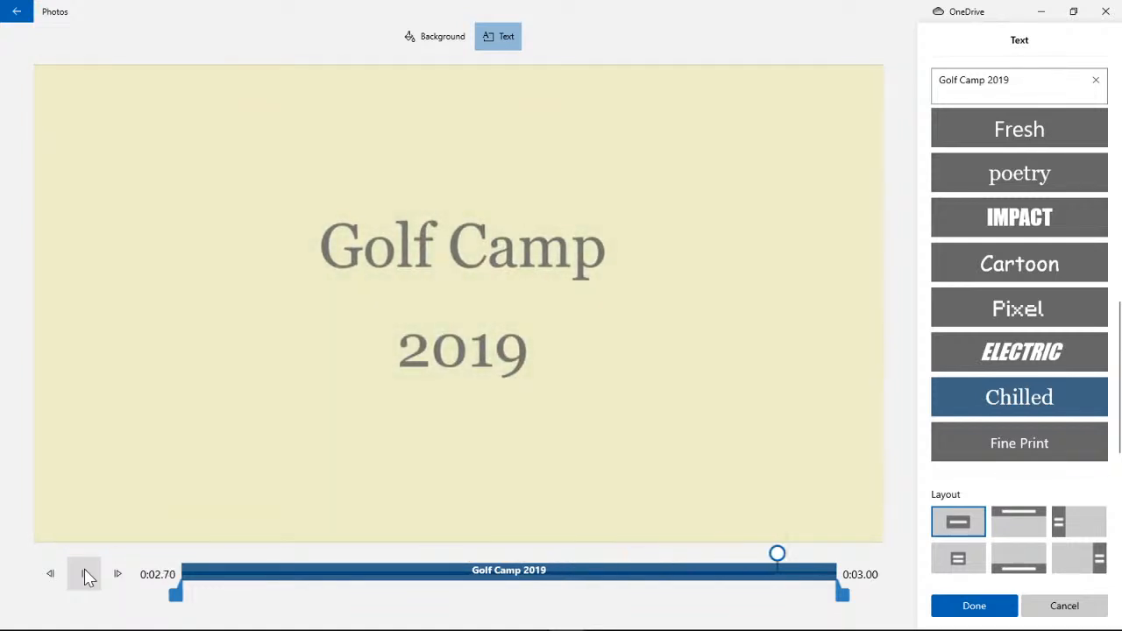
click(993, 463)
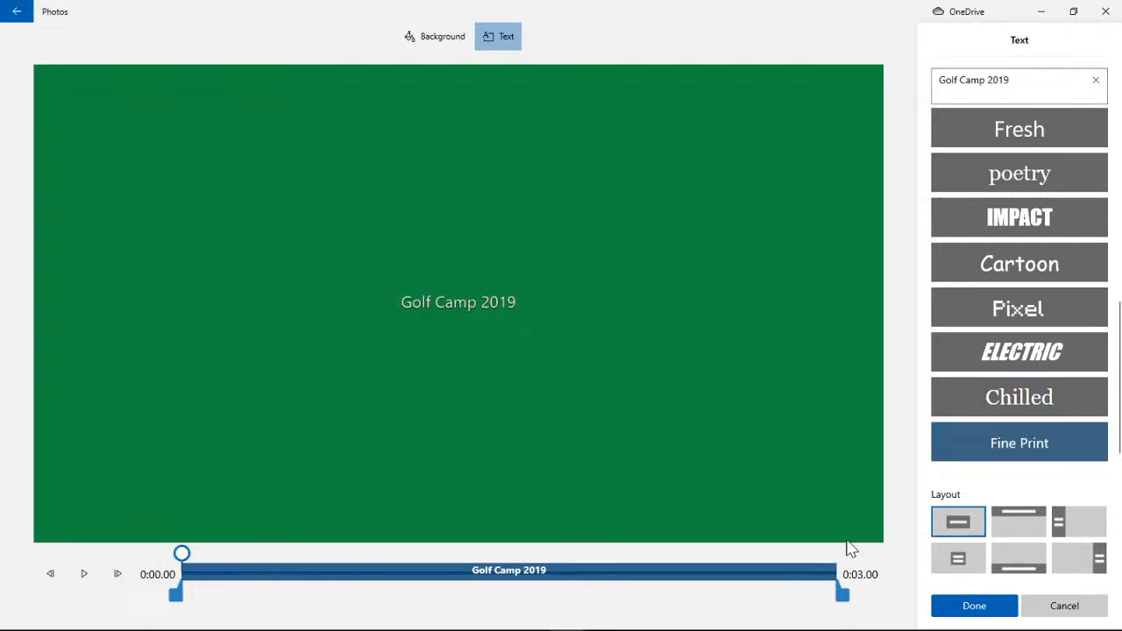
- Apply the Boom text style to the title, scrub through its animation to the end and save the title card
scroll(1007, 289, up, 5)
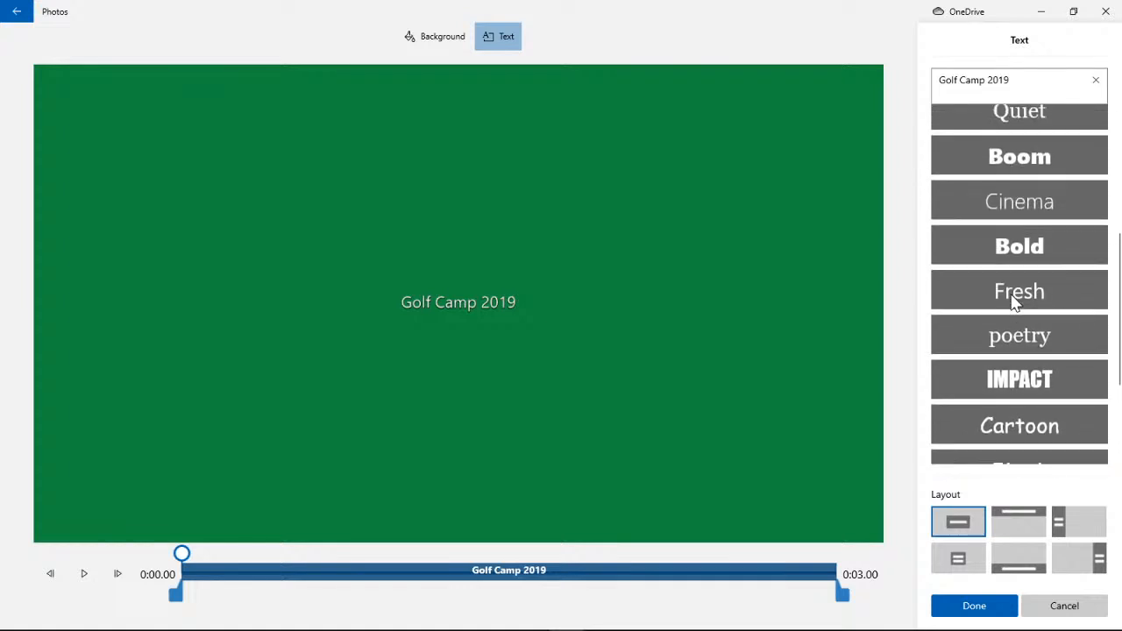
click(1014, 302)
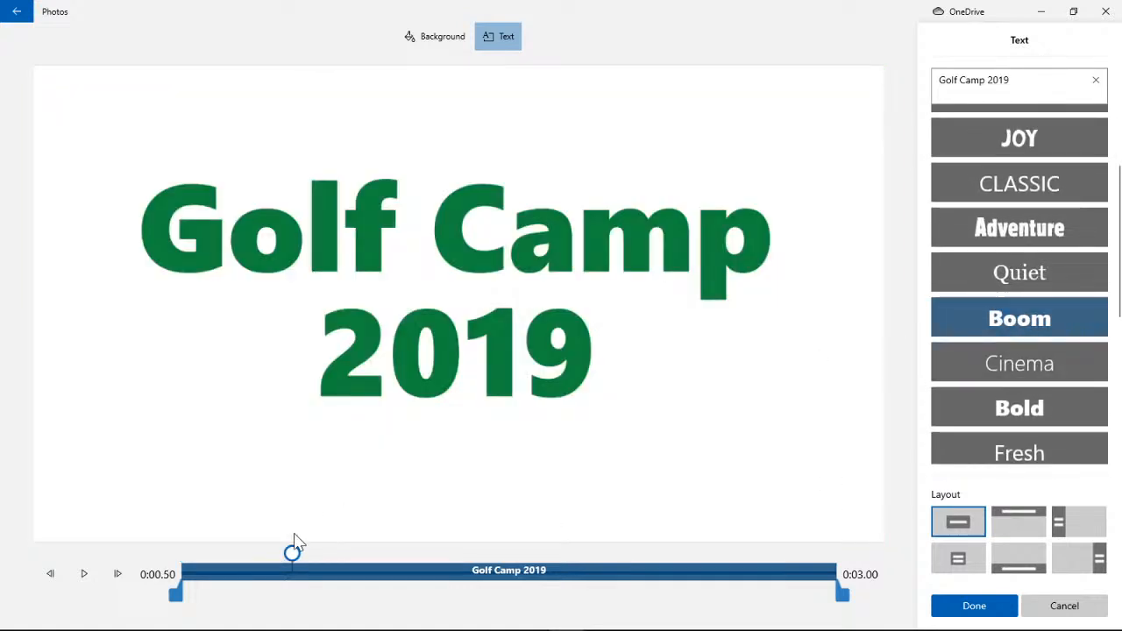
drag(291, 552, 424, 557)
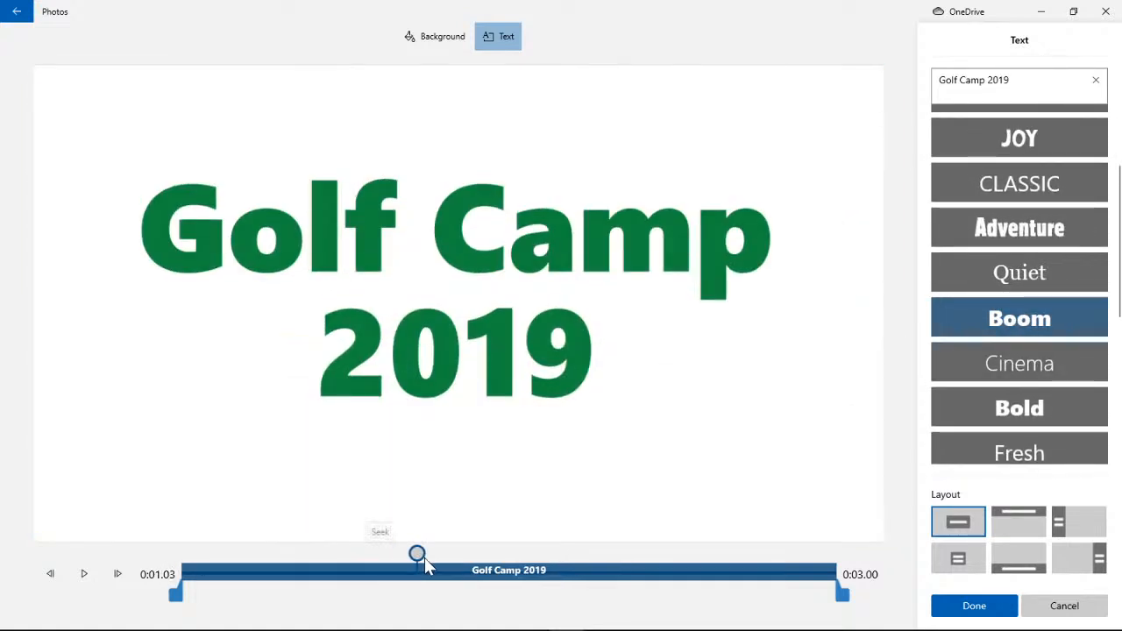
drag(665, 566, 841, 568)
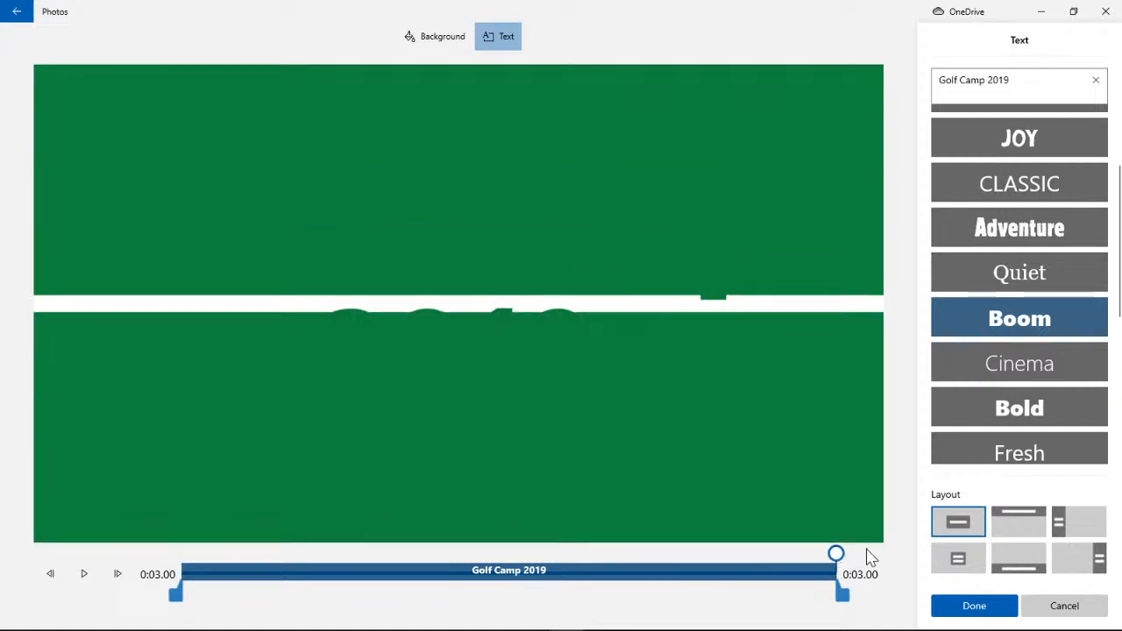
click(974, 607)
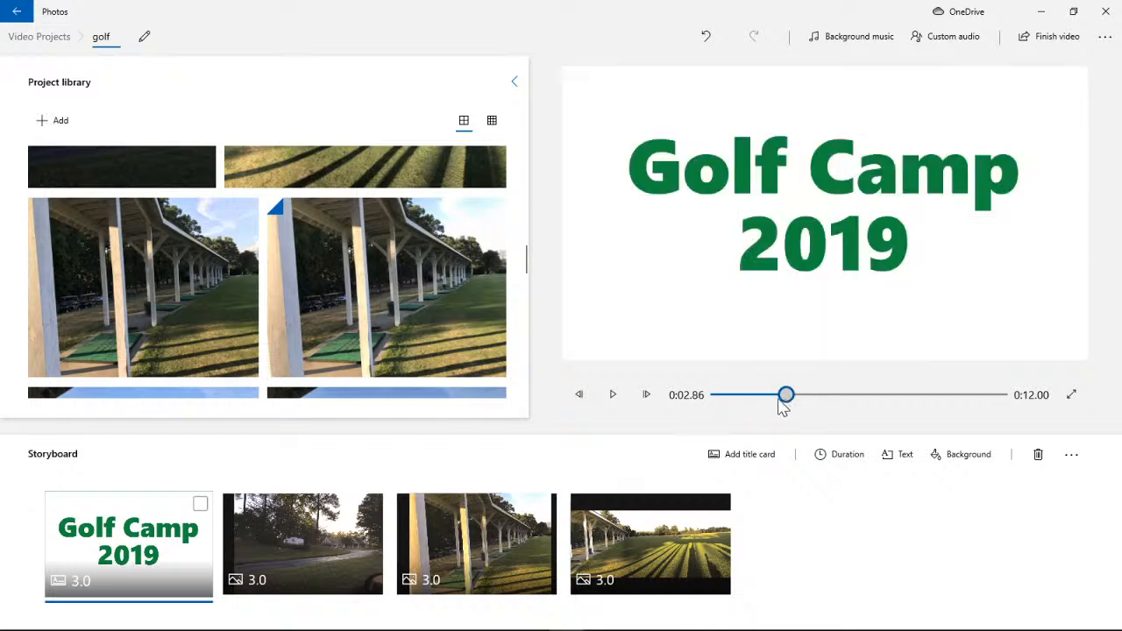
- Play the whole slideshow from the beginning and return the playhead to the start
drag(789, 408, 719, 406)
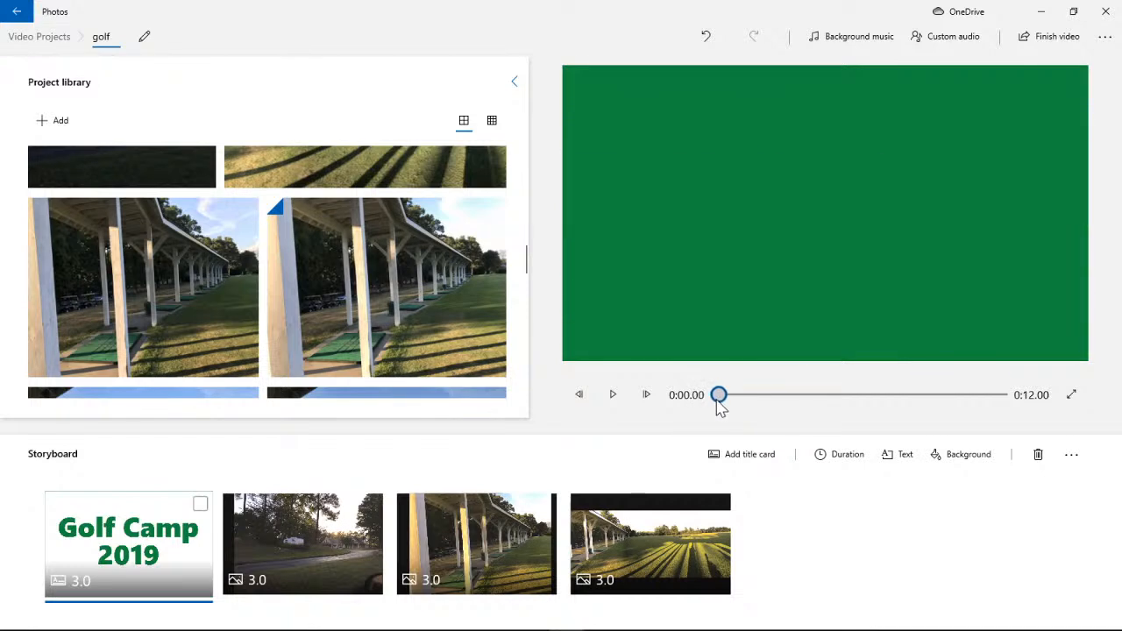
click(615, 397)
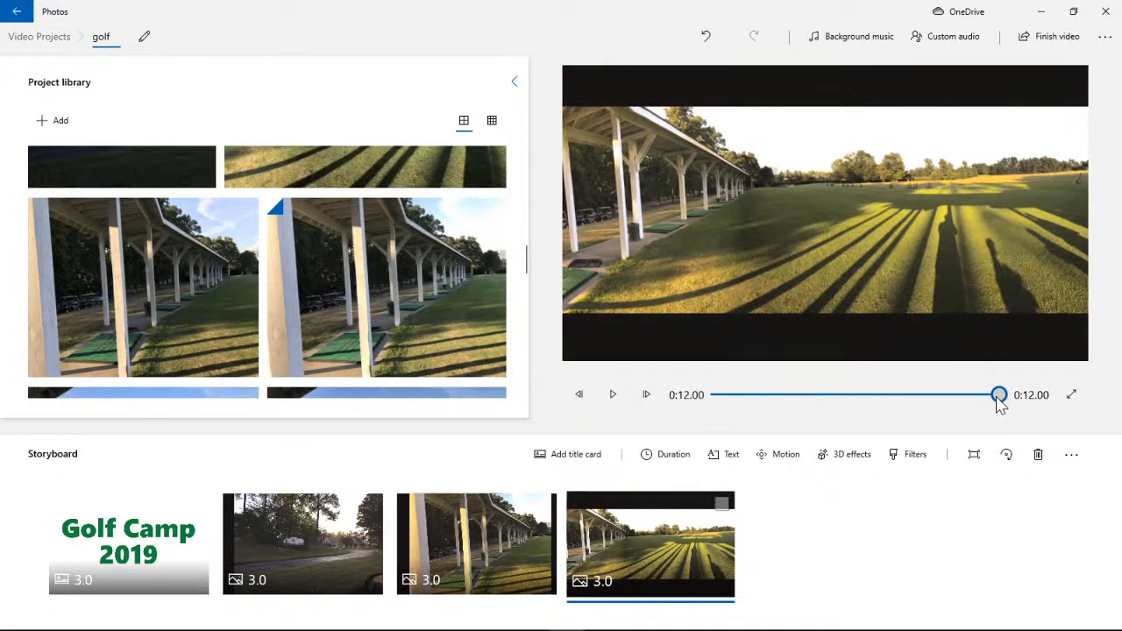
drag(999, 404, 686, 418)
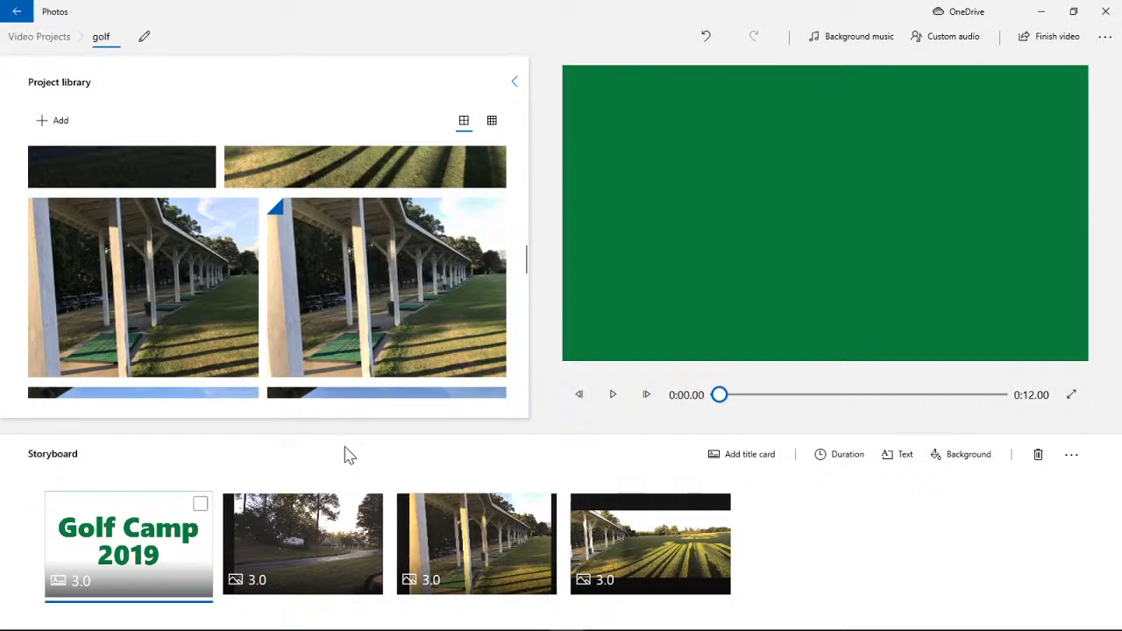
- Open the driveway photo after the title card for text editing and choose the Simple animated text style
click(311, 538)
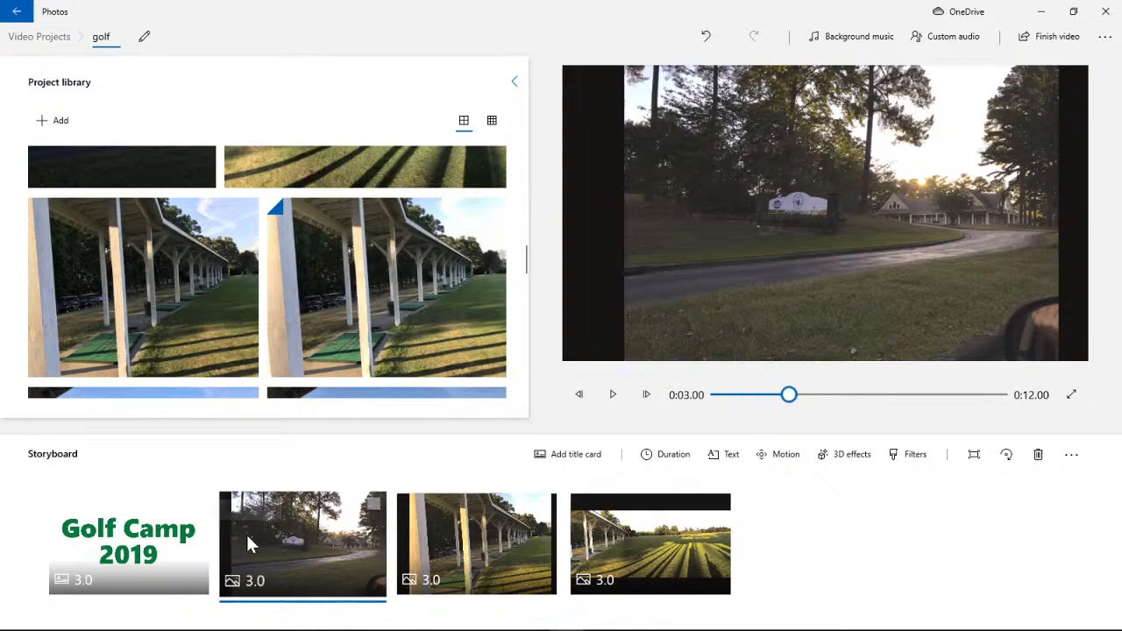
click(723, 457)
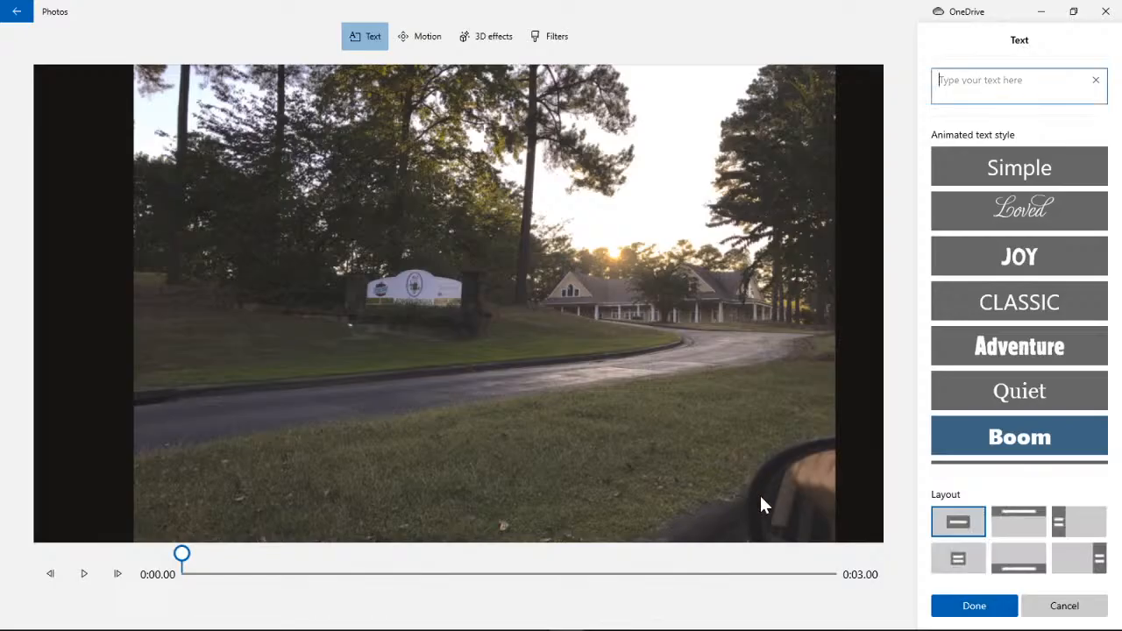
click(962, 270)
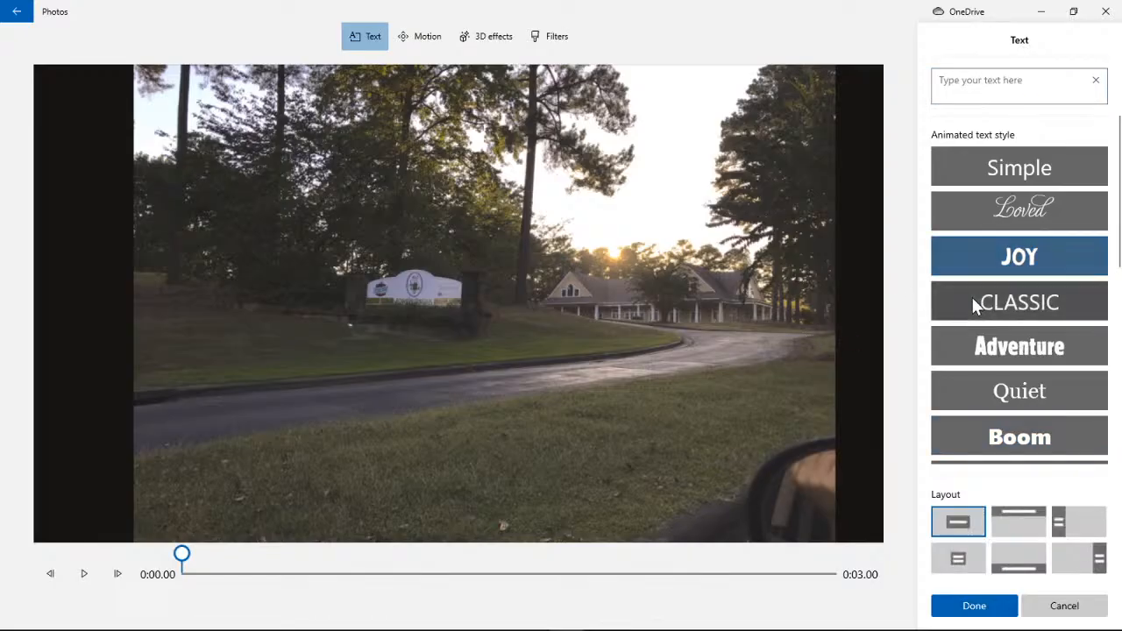
click(972, 298)
click(987, 219)
click(991, 180)
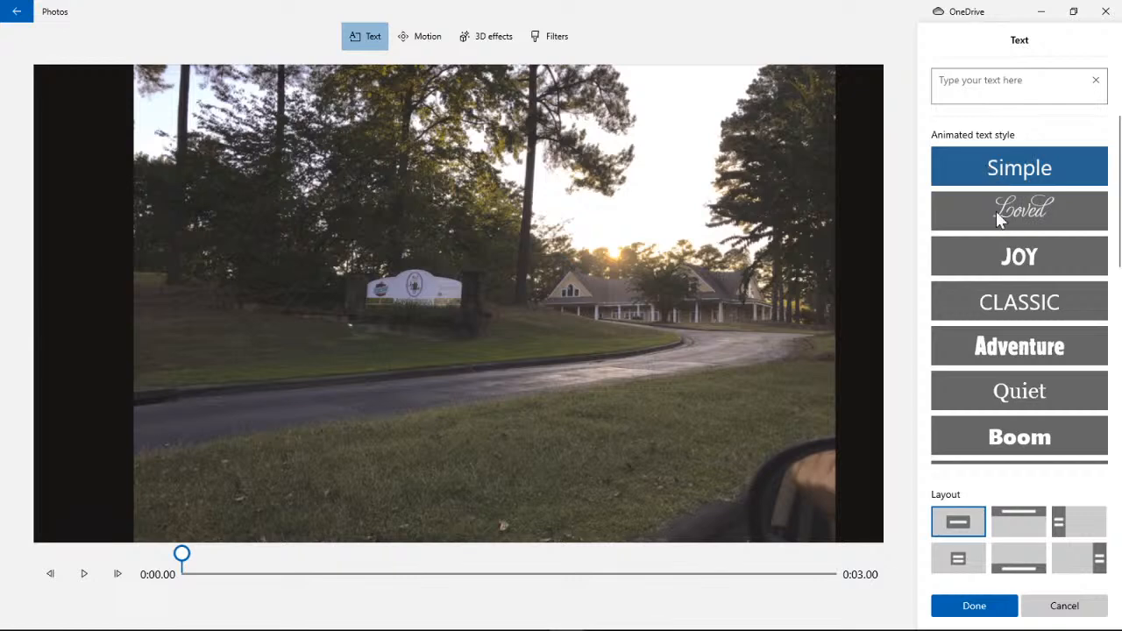
mouse_move(184, 557)
mouse_down()
mouse_move(553, 558)
mouse_move(96, 568)
mouse_move(185, 568)
mouse_up()
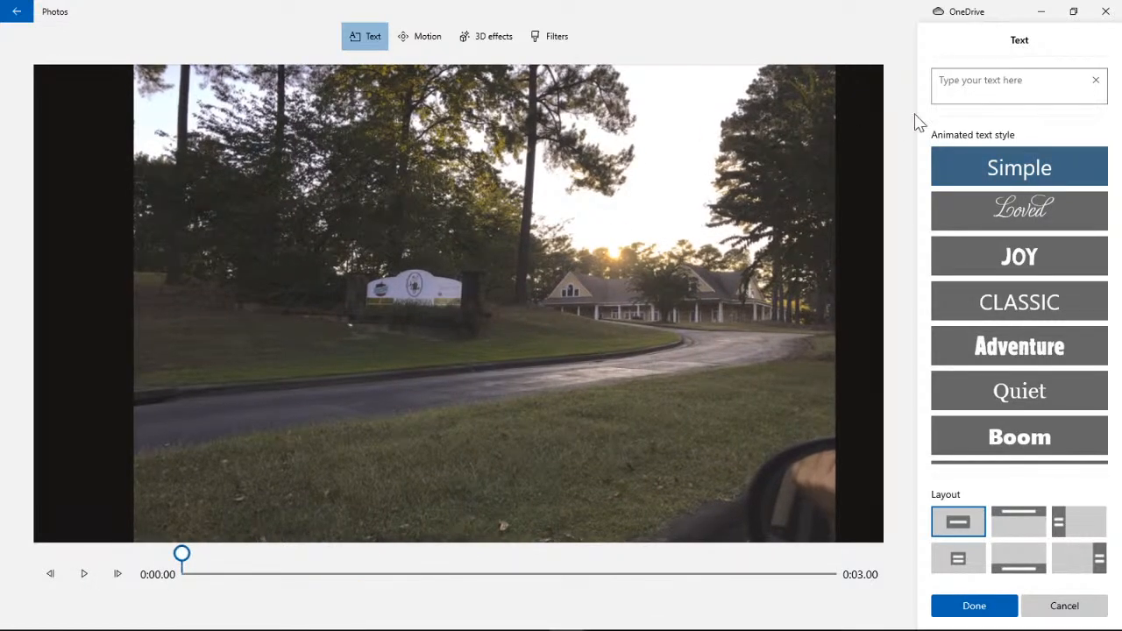
- Enter "Golf Course" as the text on the driveway photo
click(964, 85)
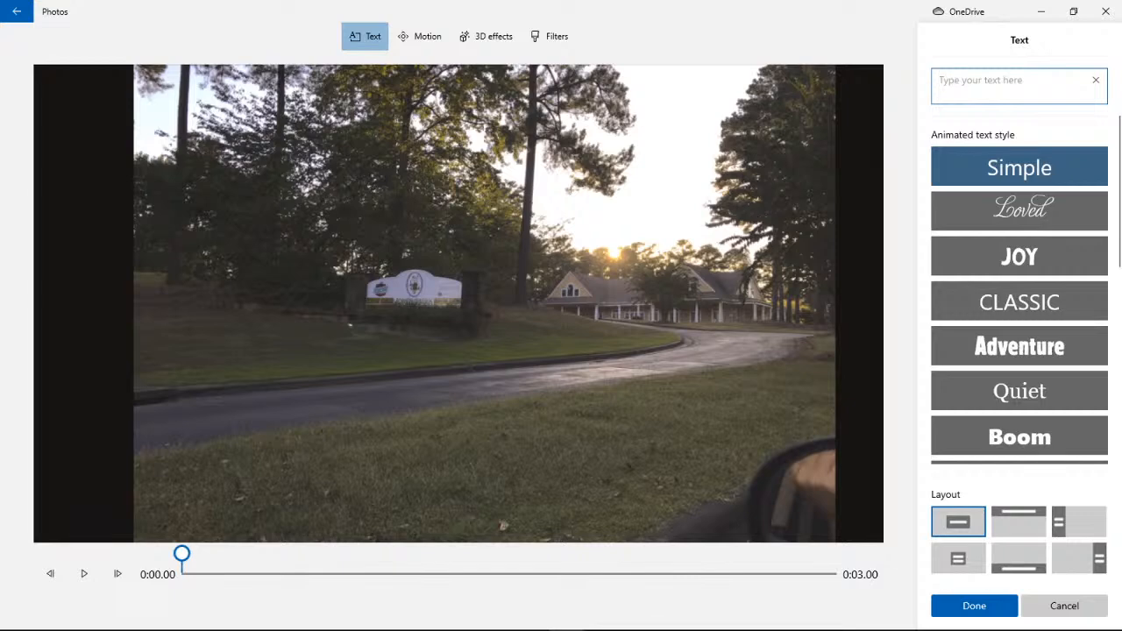
text(Golf)
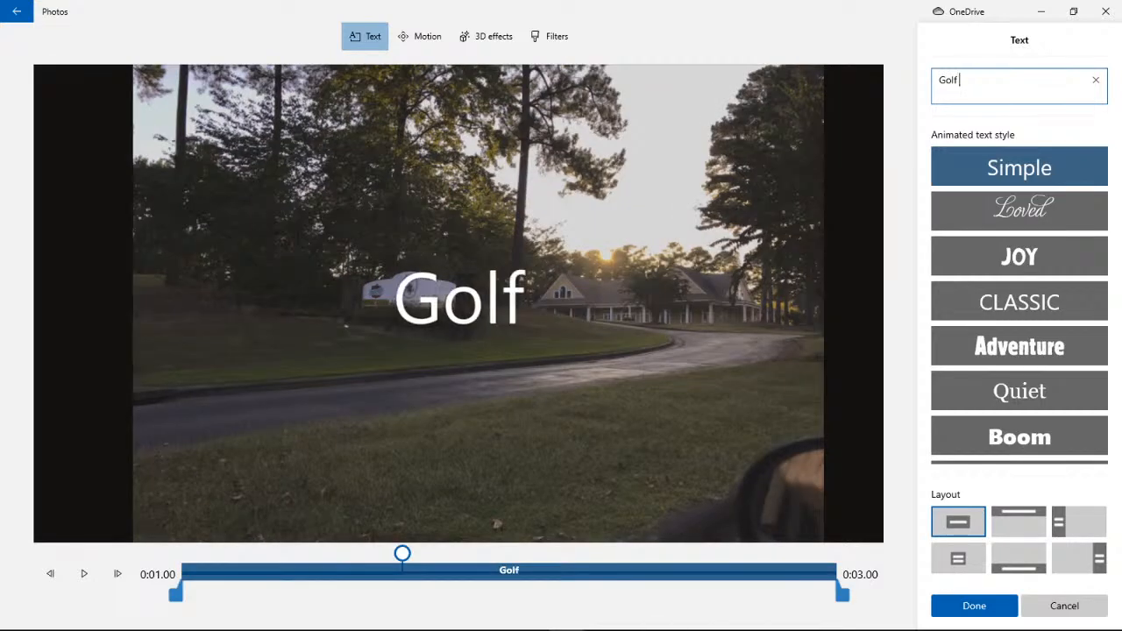
text( Course)
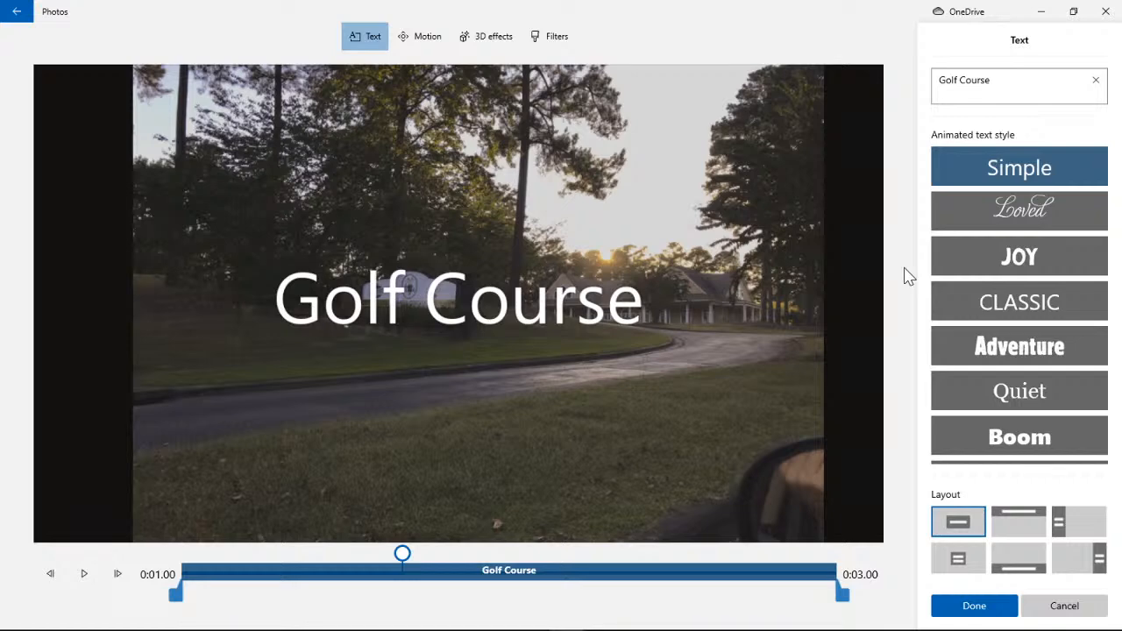
- Apply the Loved text style to the Golf Course caption and scrub through its animation to the end
click(953, 229)
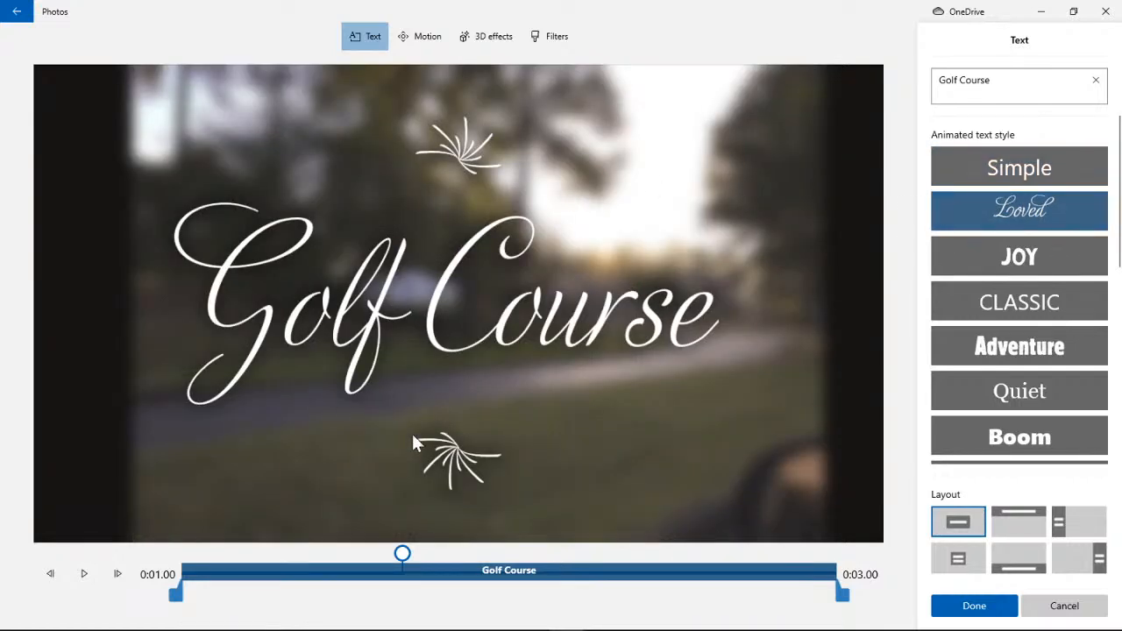
drag(402, 561, 836, 559)
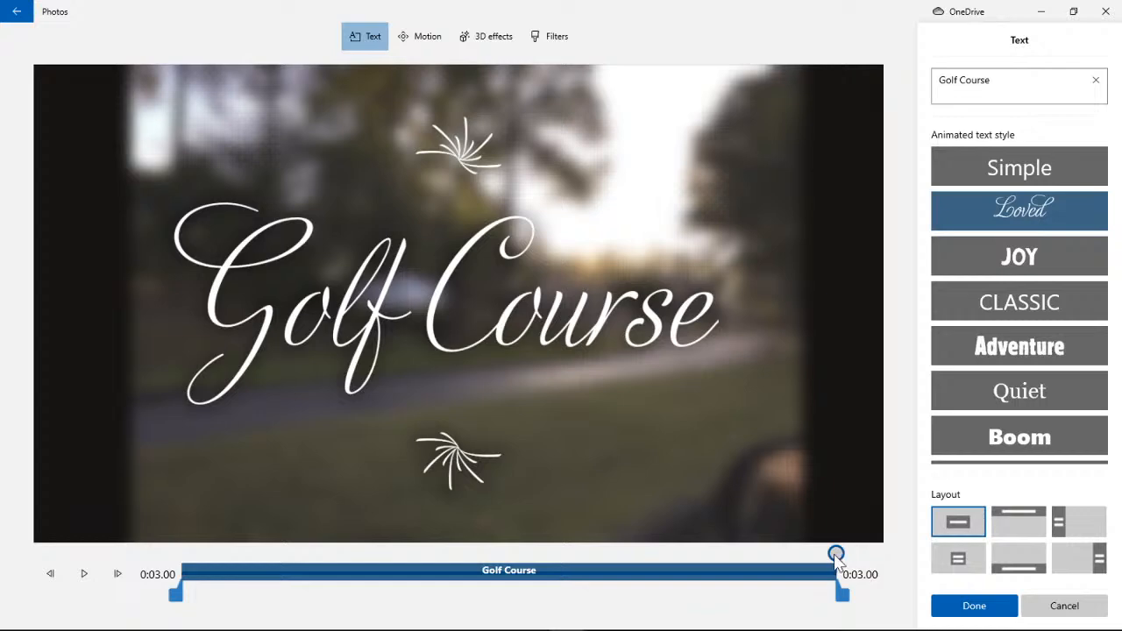
drag(836, 555, 871, 576)
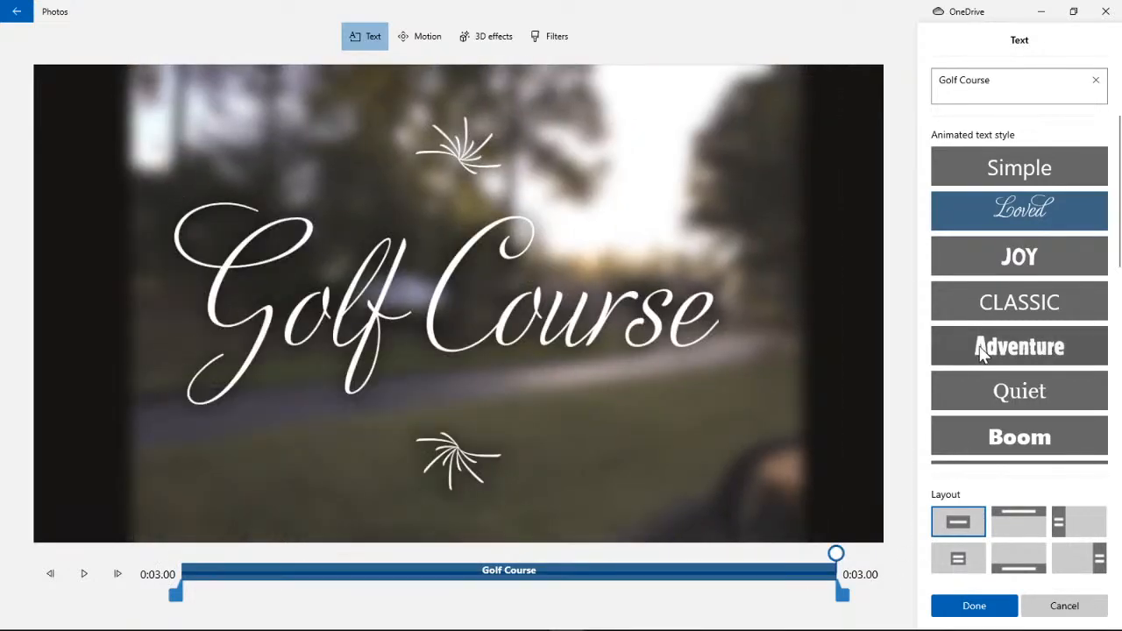
- Try the Joy and Classic text styles on the Golf Course caption and set its layout to Bottom
click(973, 271)
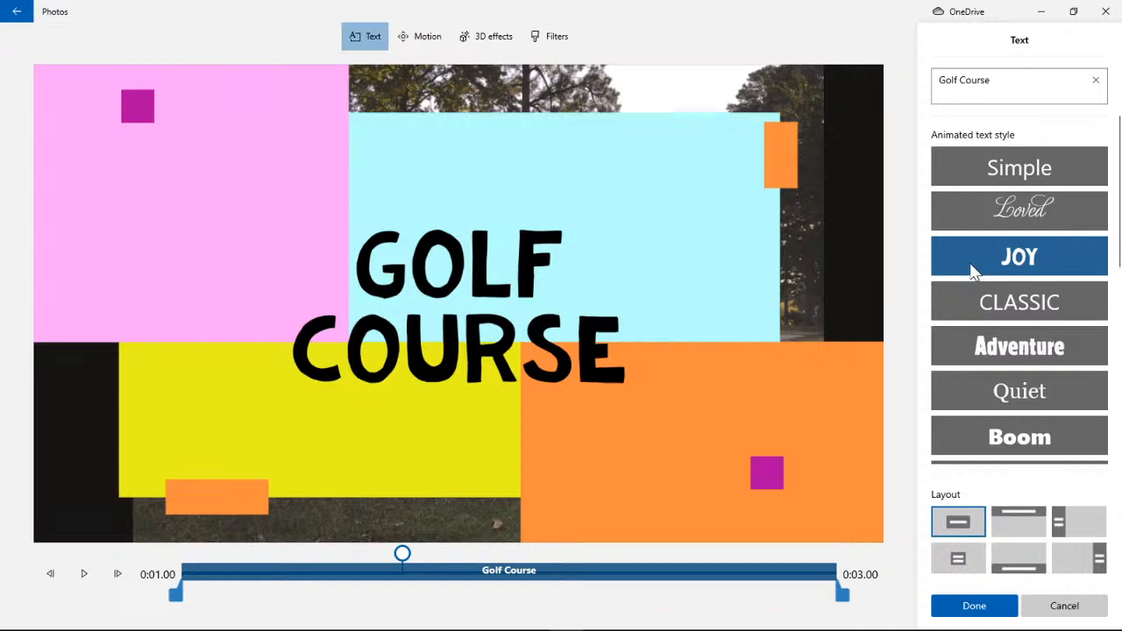
click(971, 315)
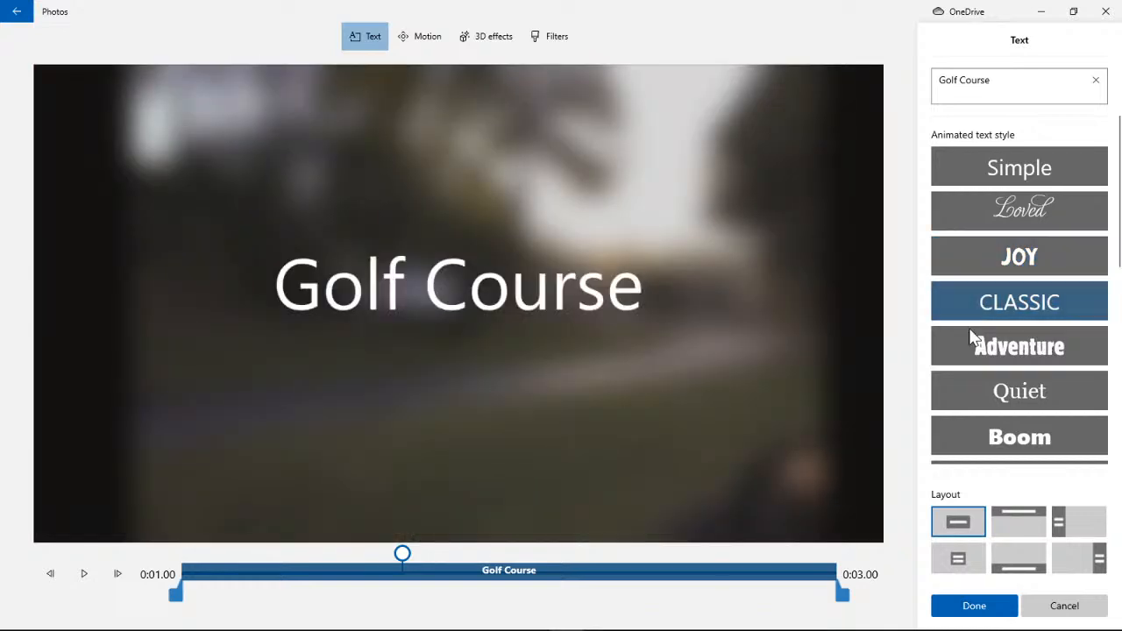
click(1016, 568)
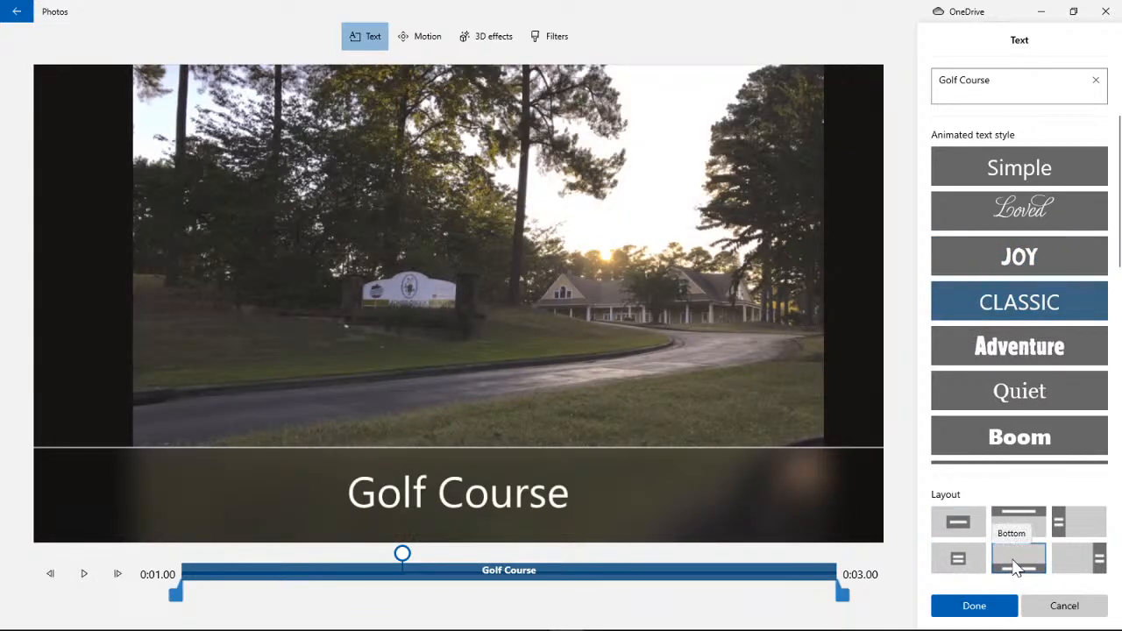
- Try the Simple, Loved, Joy, Classic and Adventure text styles on the bottom-aligned Golf Course caption
click(1064, 164)
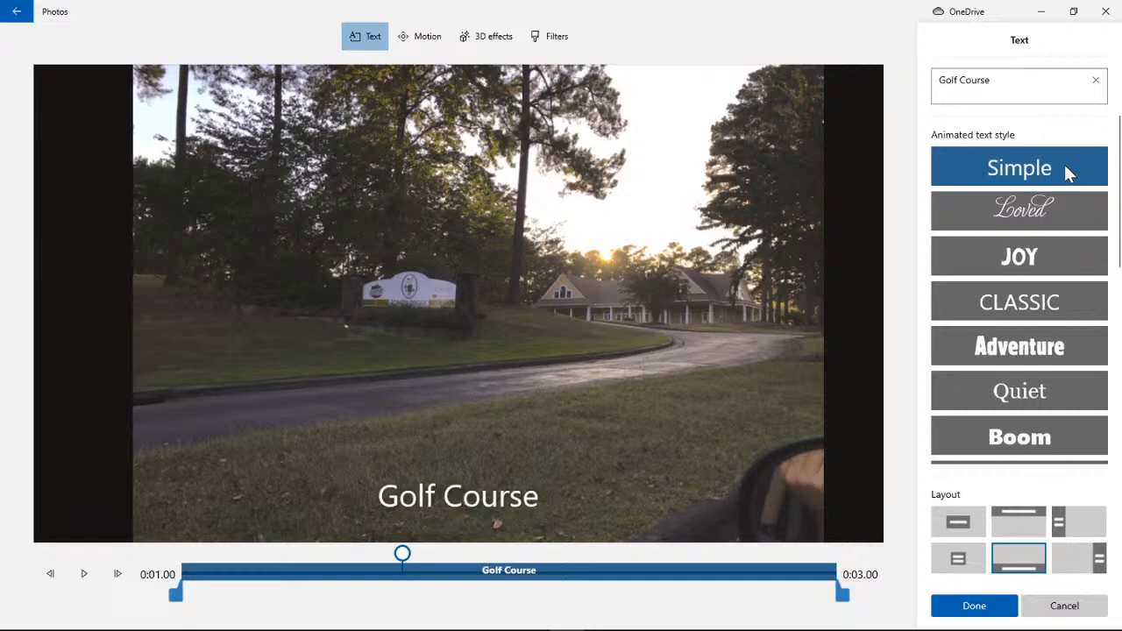
click(1049, 203)
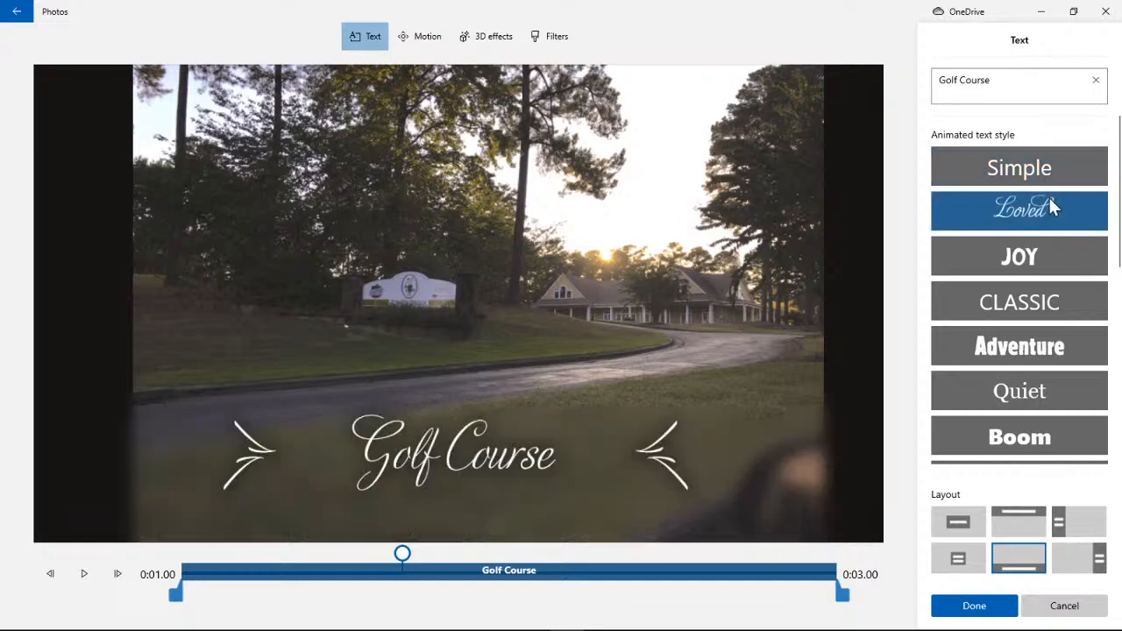
click(1030, 256)
click(1025, 302)
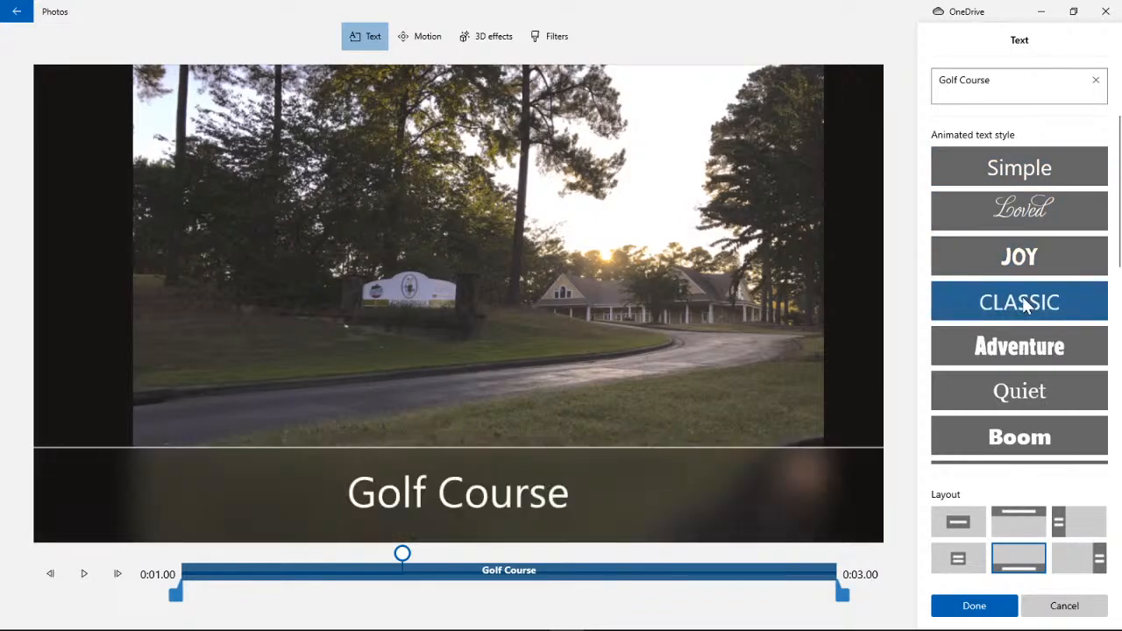
click(1017, 349)
scroll(1018, 337, down, 2)
- Apply the Boom text style to the Golf Course caption, preview its animation from the start and save the text
click(1030, 275)
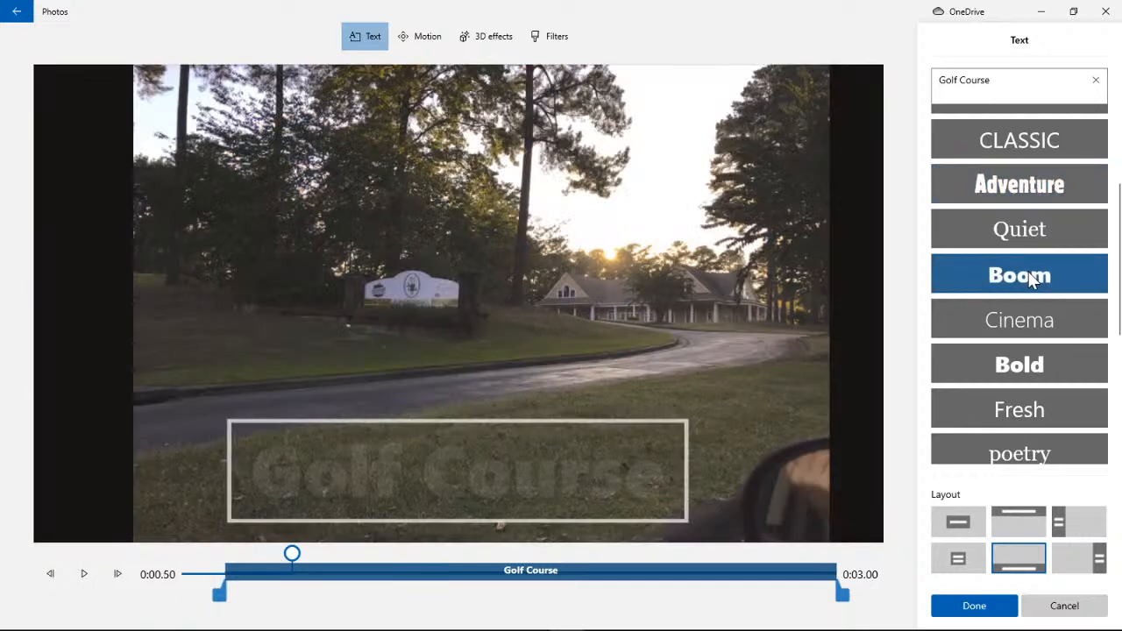
drag(293, 554, 169, 567)
click(85, 573)
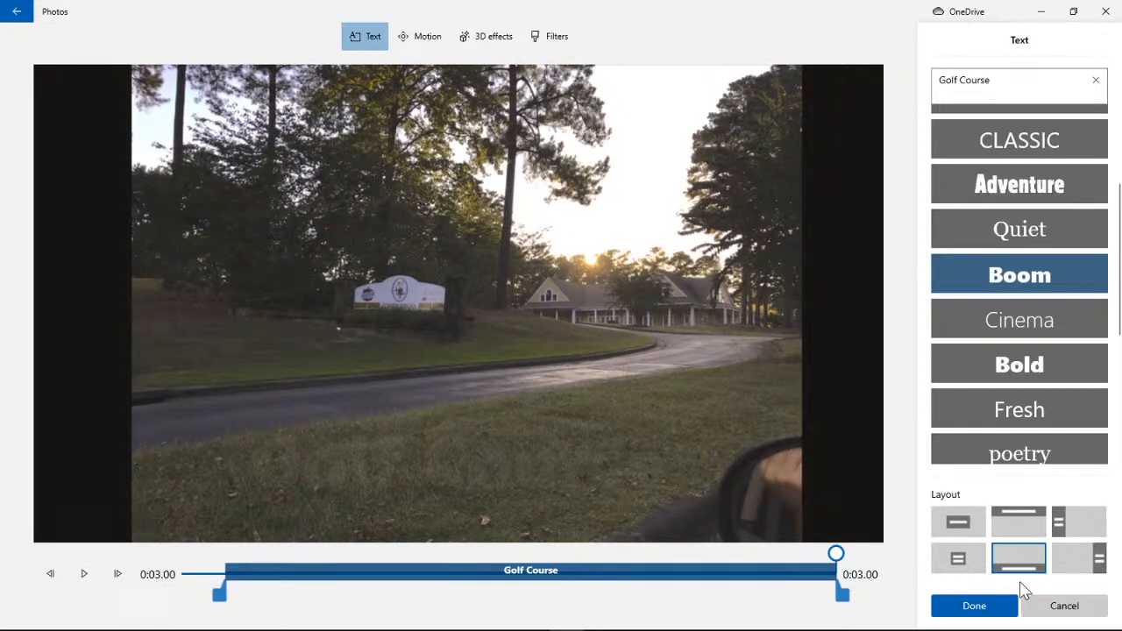
click(987, 604)
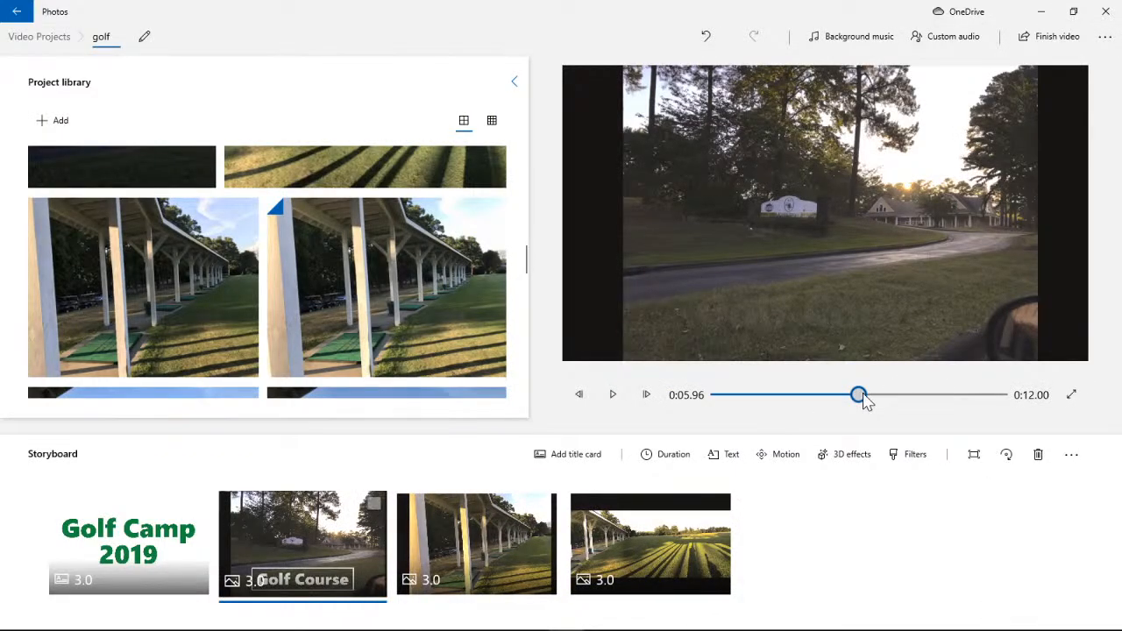
- Play the slideshow from the beginning through the Golf Course photo and pause it on the following photo
drag(866, 400, 706, 403)
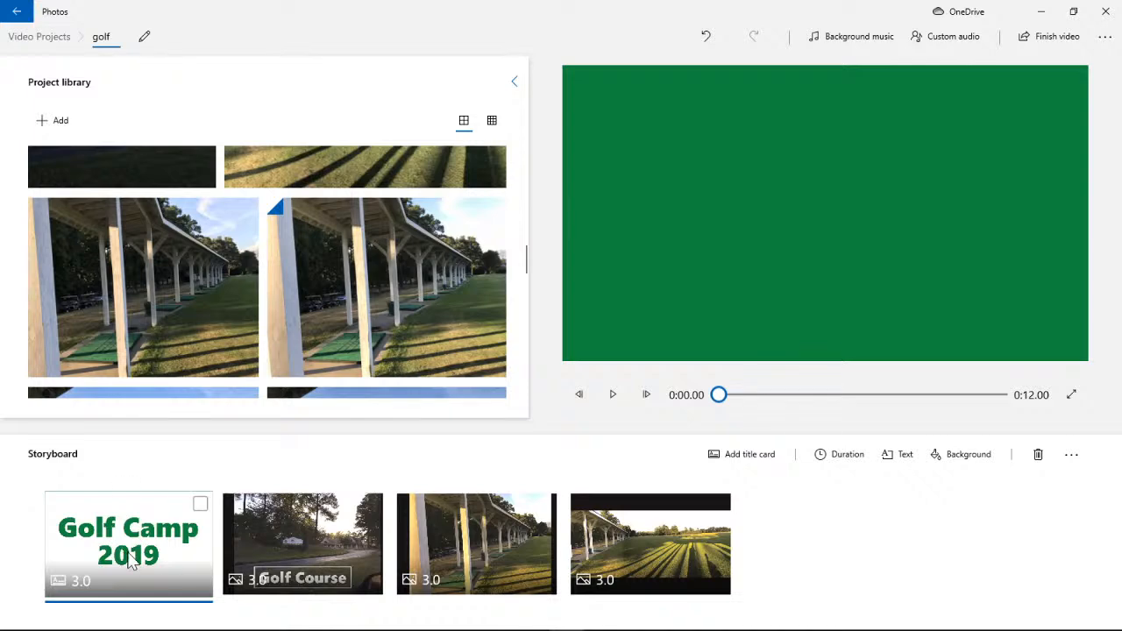
click(617, 407)
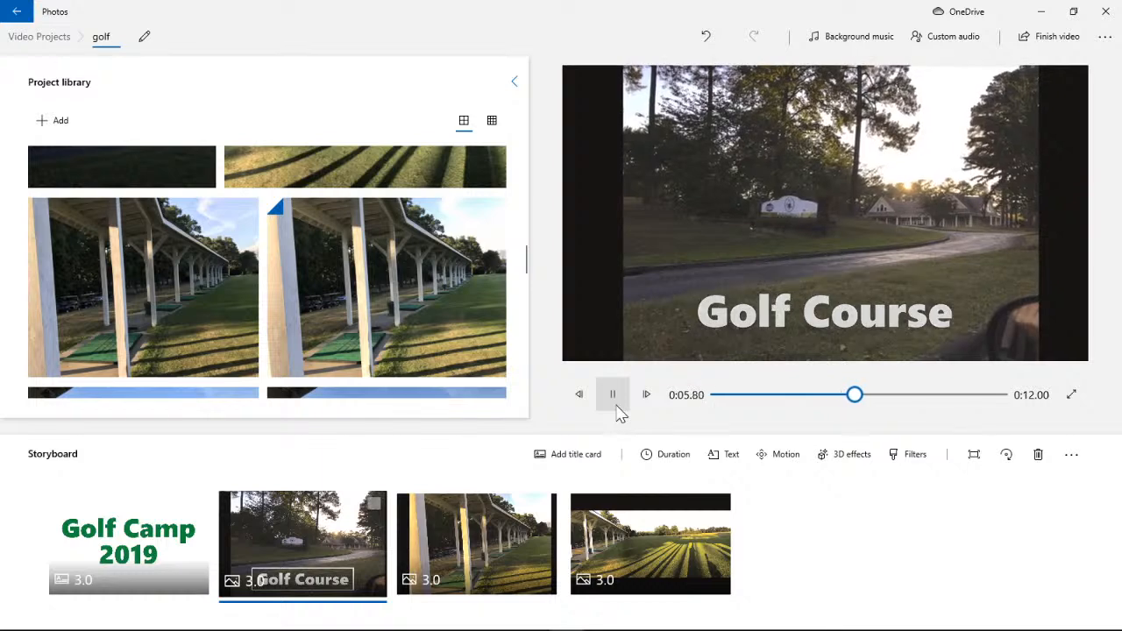
click(616, 408)
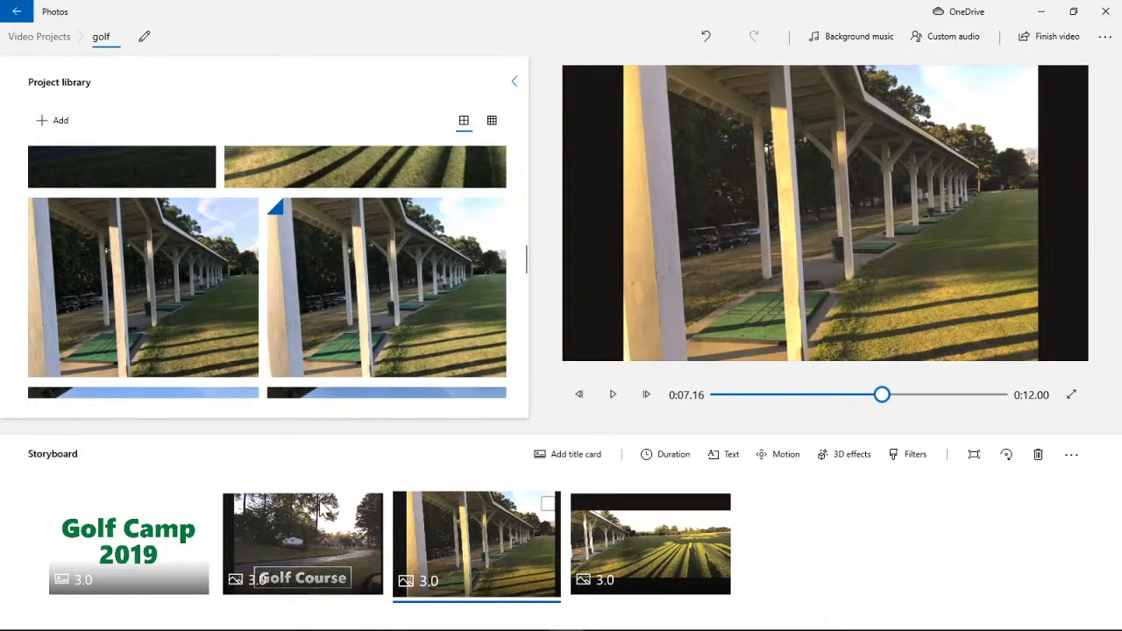
- Open the motion settings of the Golf Course driveway photo and preview the Zoom out right motion
click(324, 517)
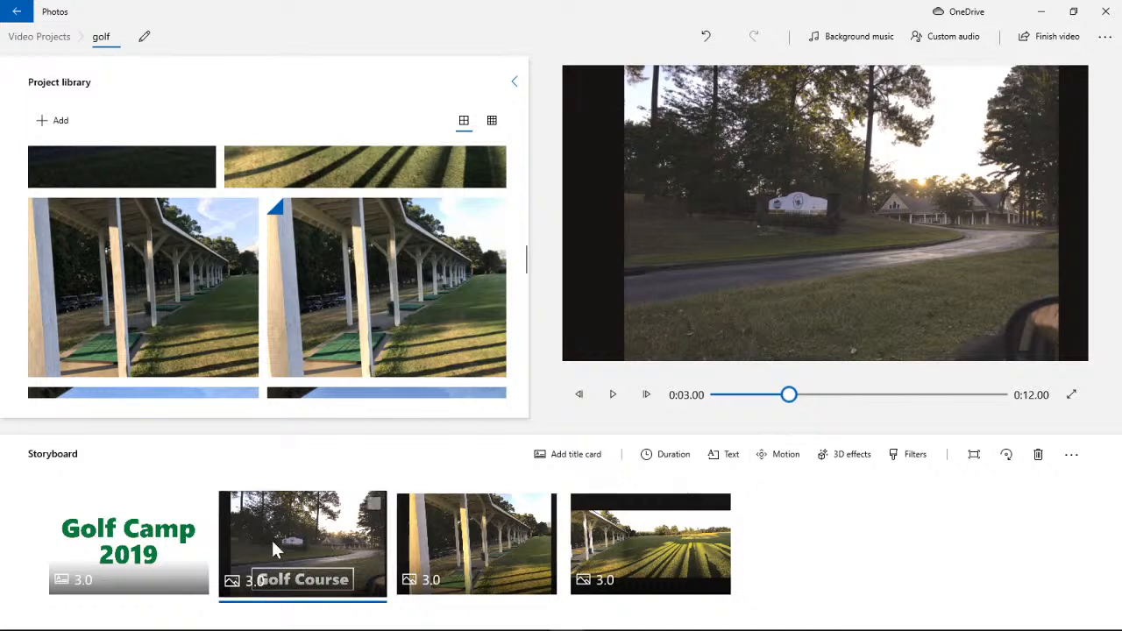
click(778, 455)
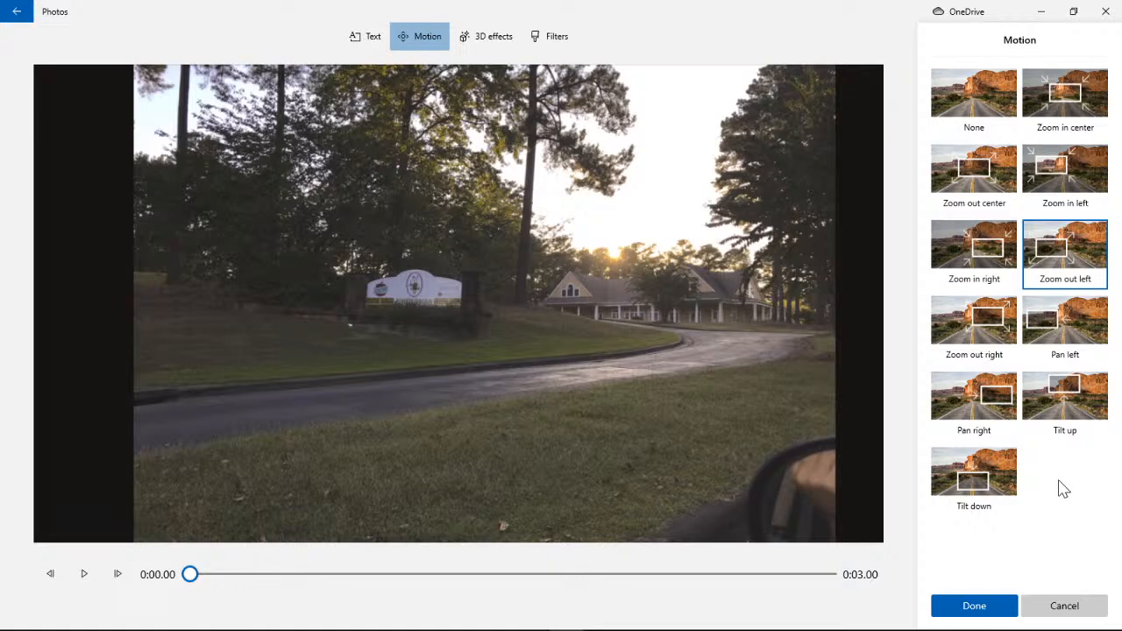
click(986, 338)
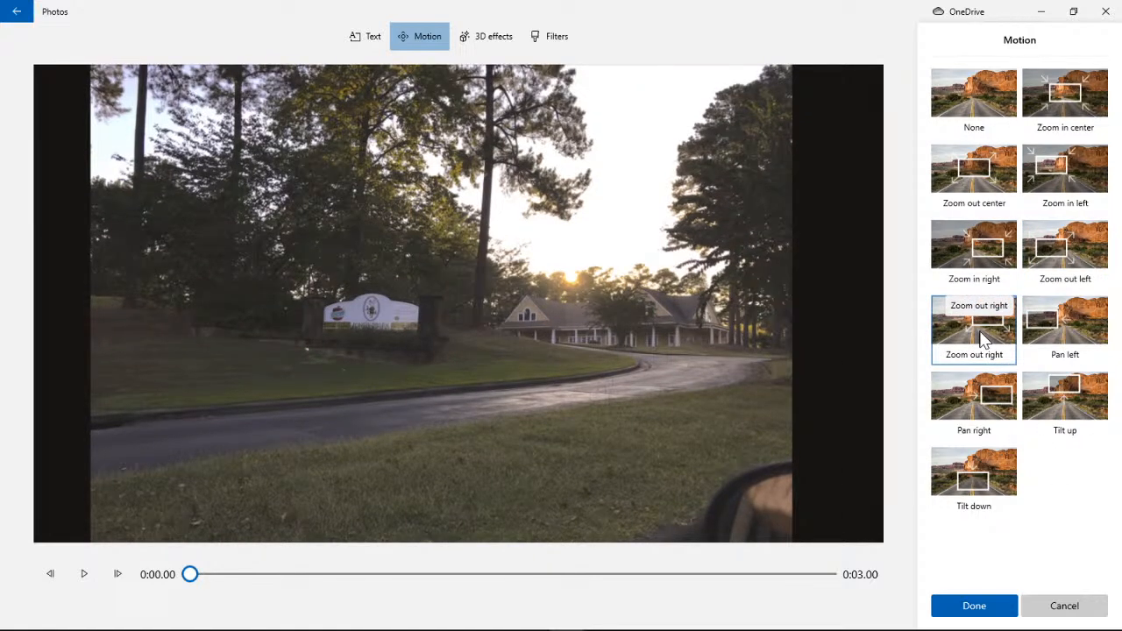
click(82, 574)
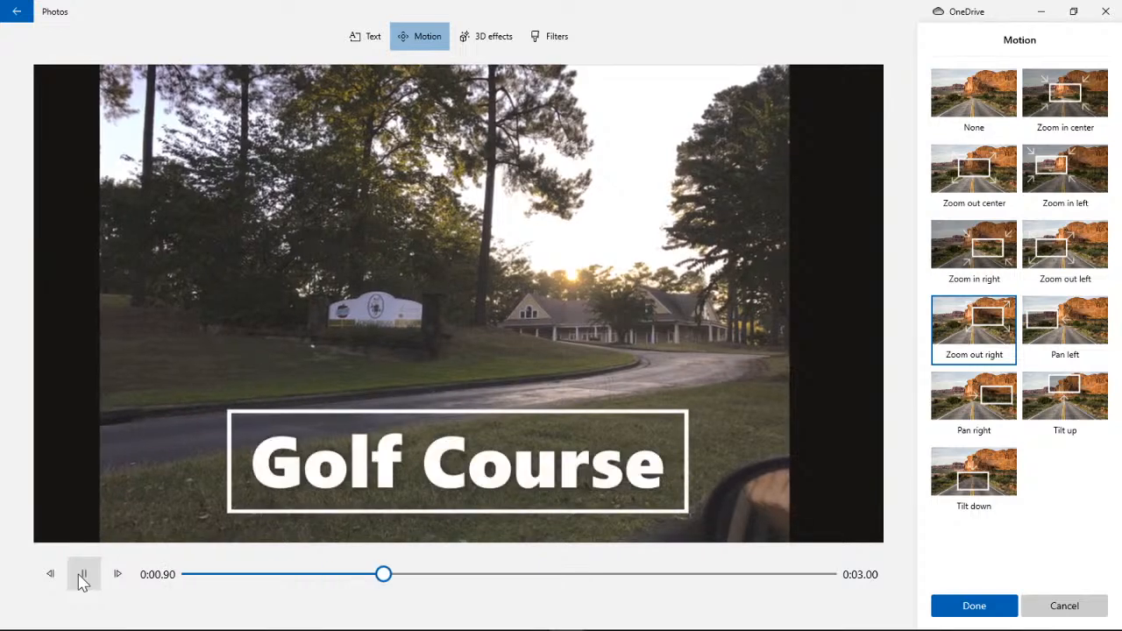
click(83, 579)
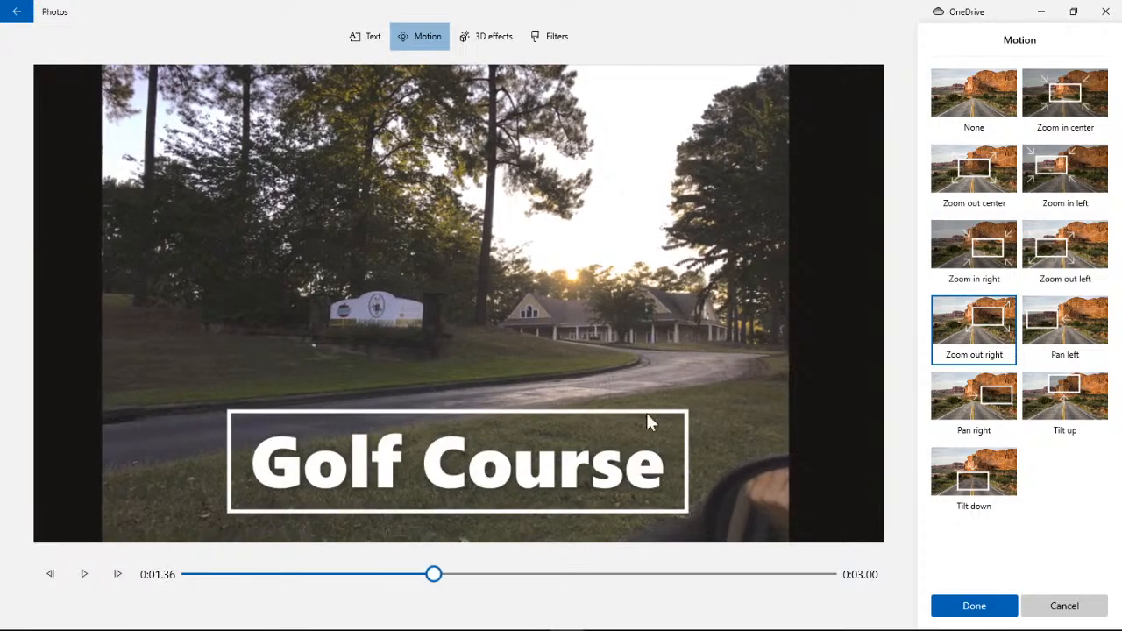
- Set the driveway photo's motion to Zoom in right after trying Zoom out center, preview it and save it
click(987, 249)
click(993, 193)
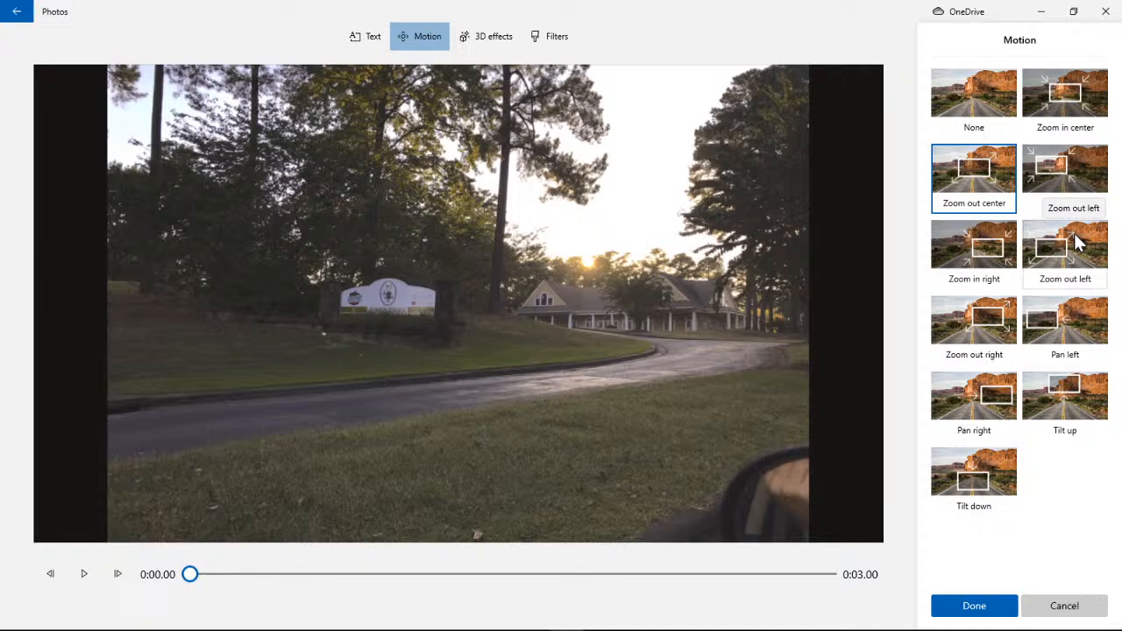
click(955, 252)
click(84, 574)
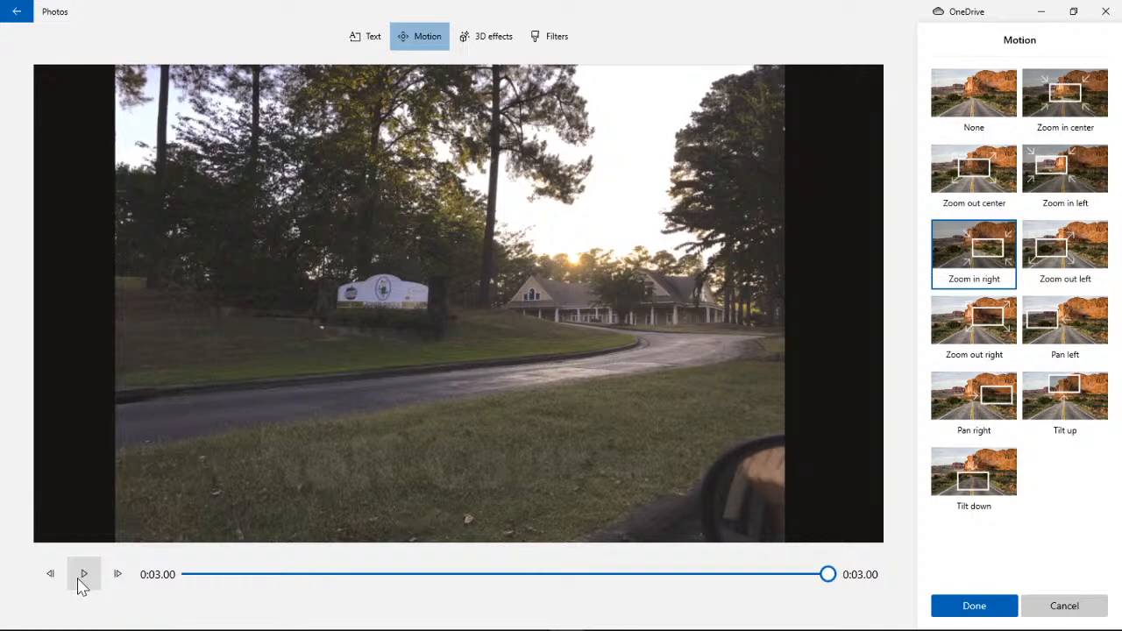
click(80, 583)
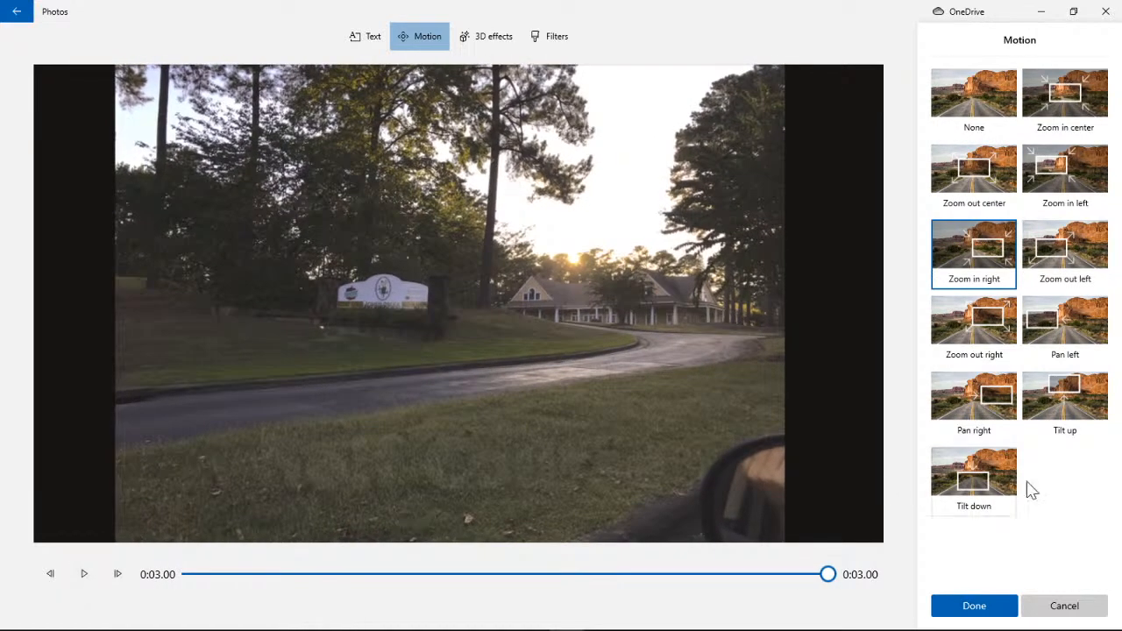
click(991, 601)
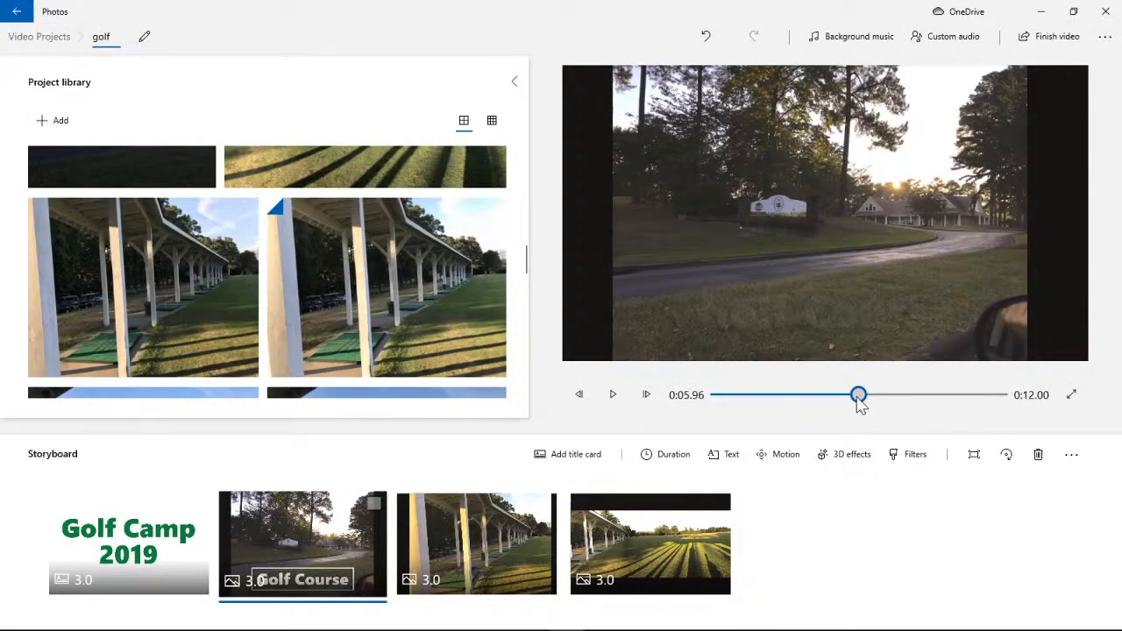
- Play the slideshow from the start past the Golf Course photo, pause it and return the playhead to the beginning
drag(858, 399, 666, 412)
click(613, 395)
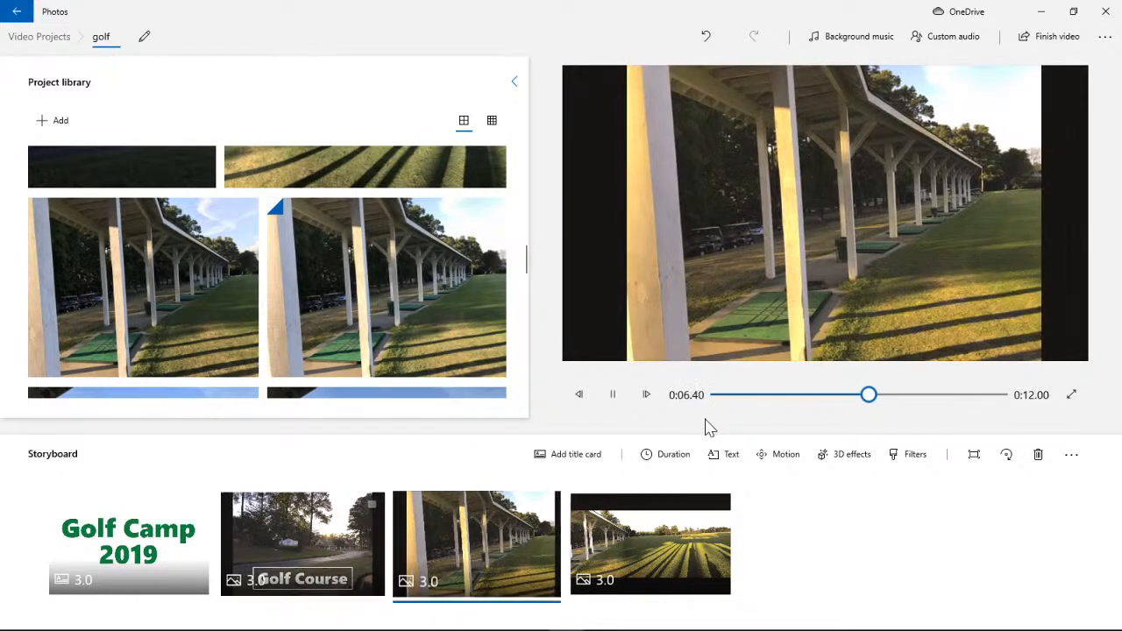
click(617, 406)
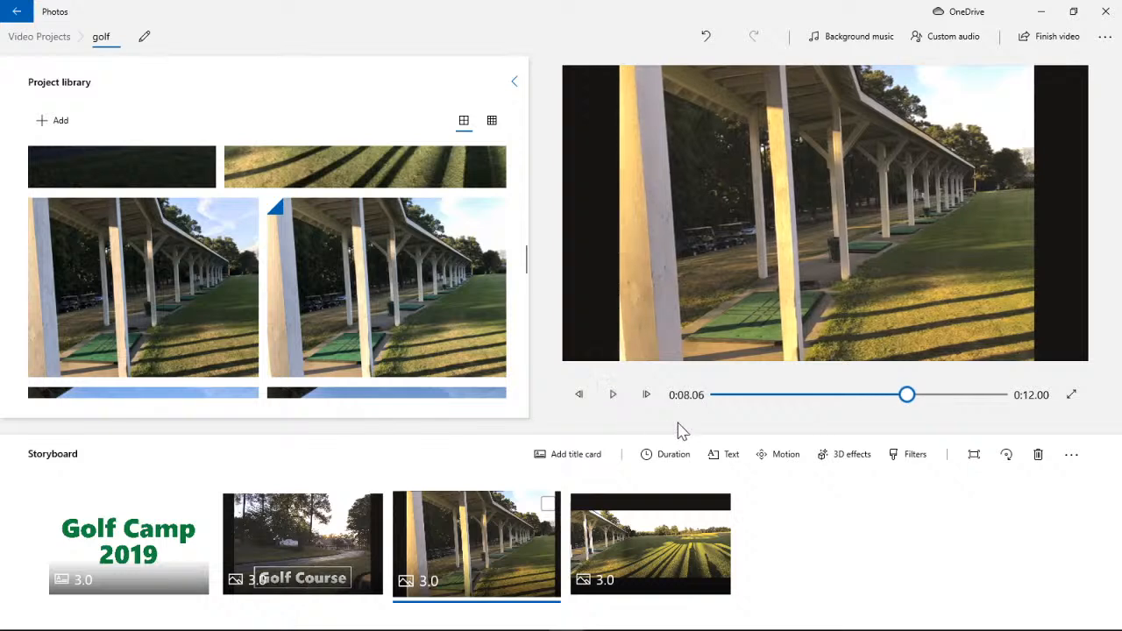
drag(909, 399, 716, 399)
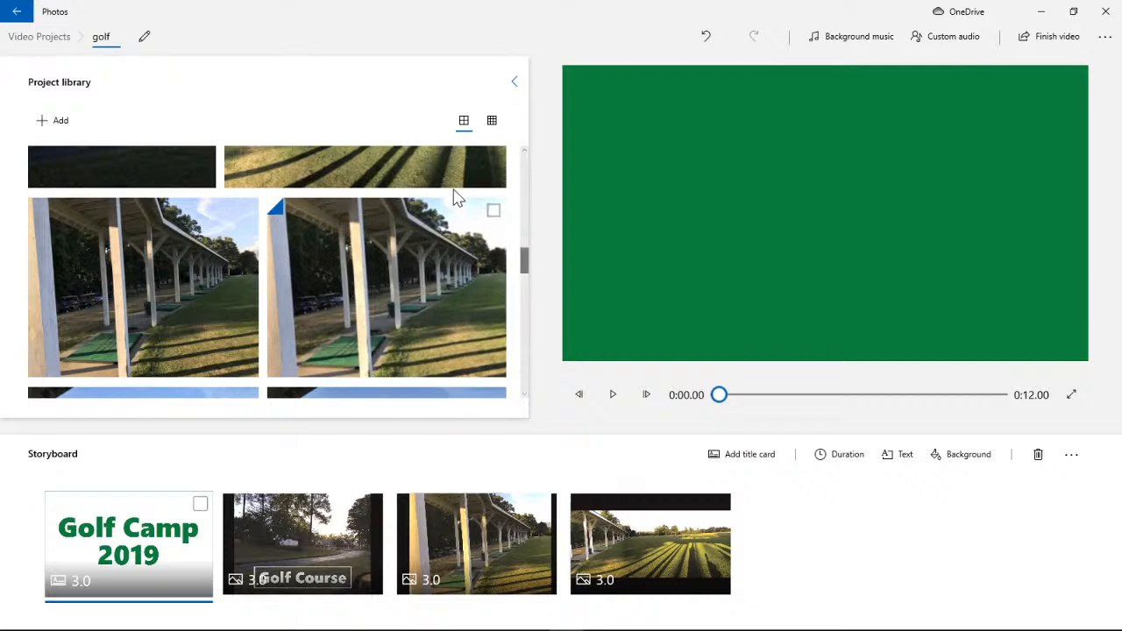
- Display the project library photos as small thumbnails
click(496, 126)
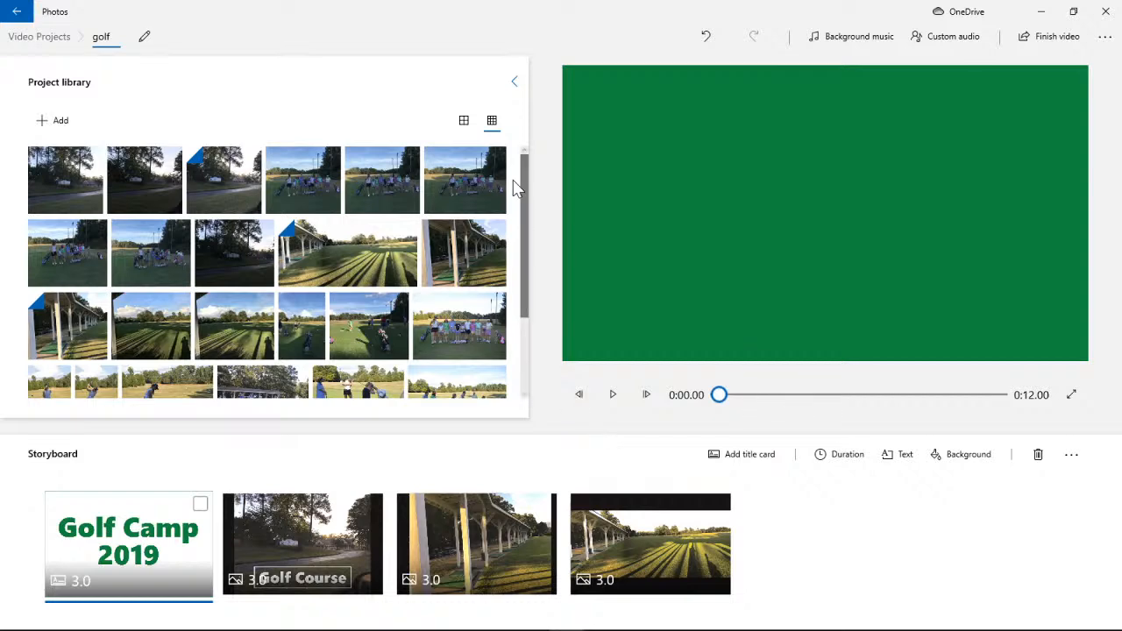
drag(520, 195, 534, 158)
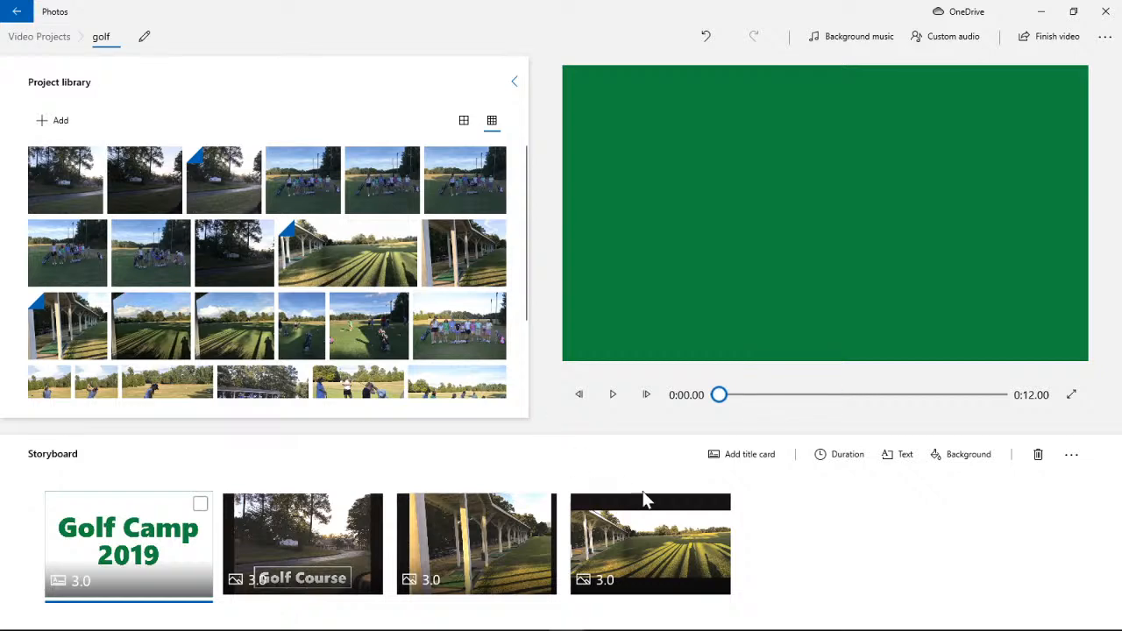
- Open the motion settings of the last storyboard photo, the wide fairway view, and preview the Pan left motion
click(484, 554)
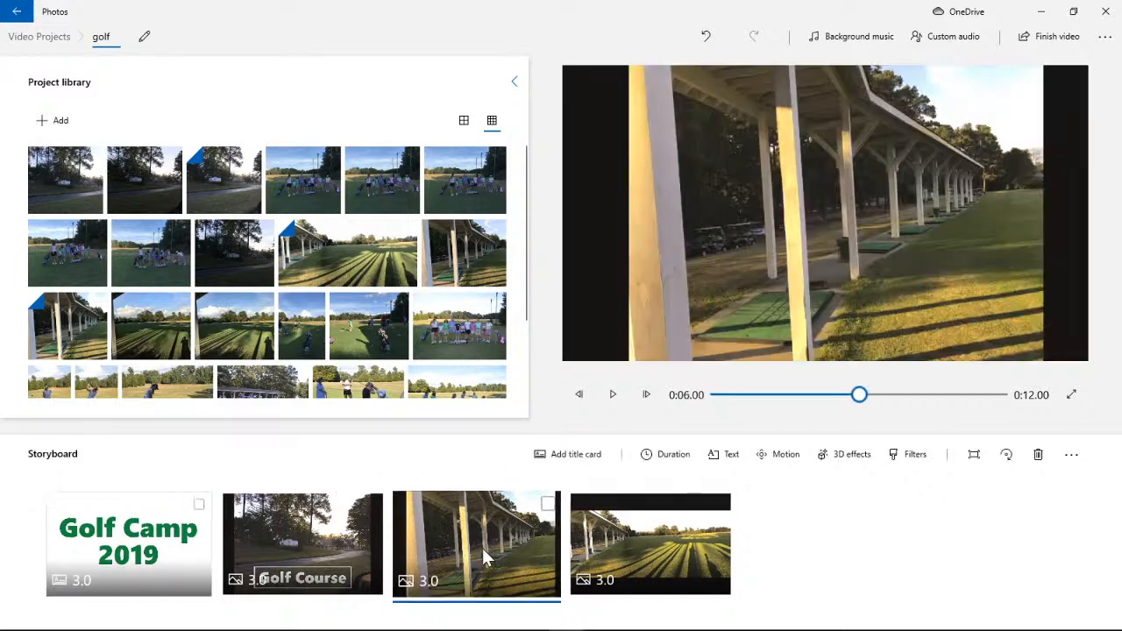
drag(859, 396, 940, 395)
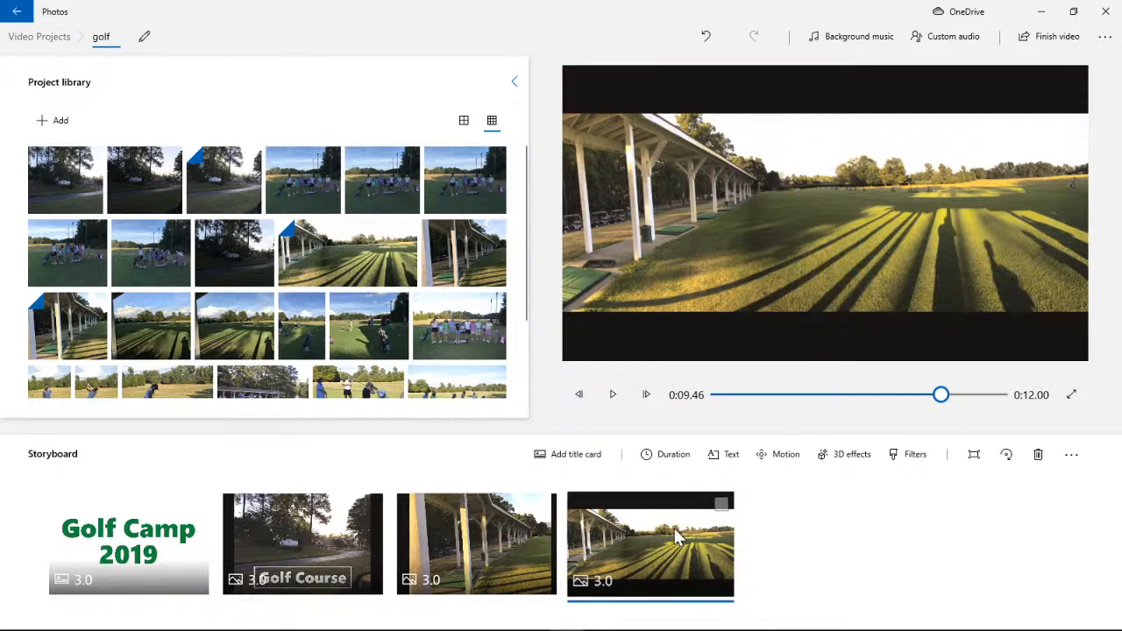
click(785, 454)
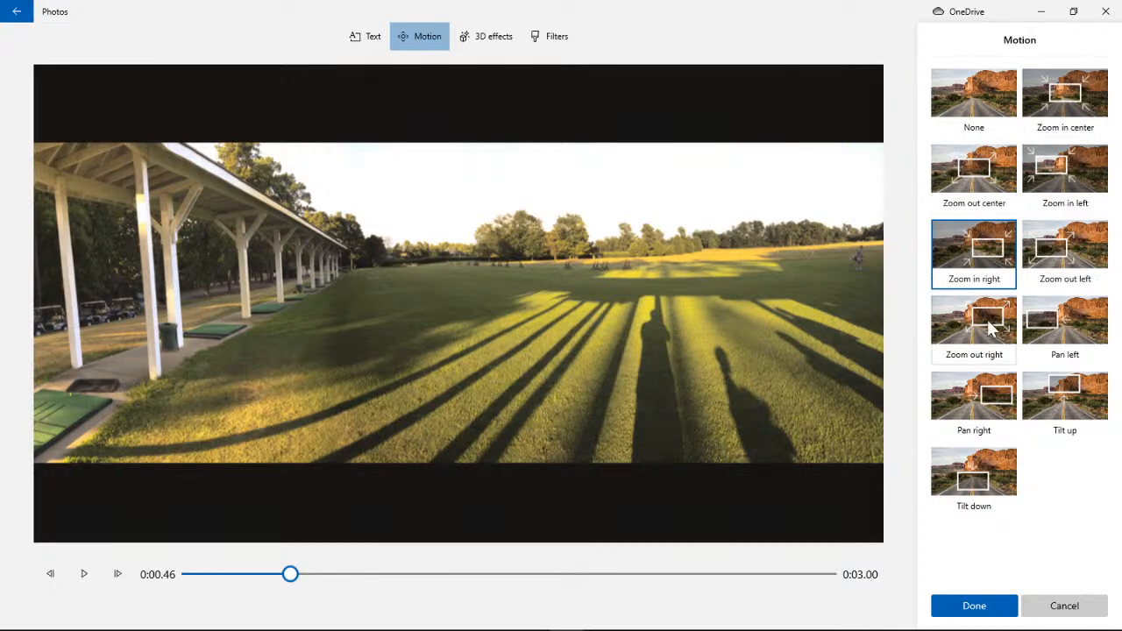
click(1058, 336)
click(88, 574)
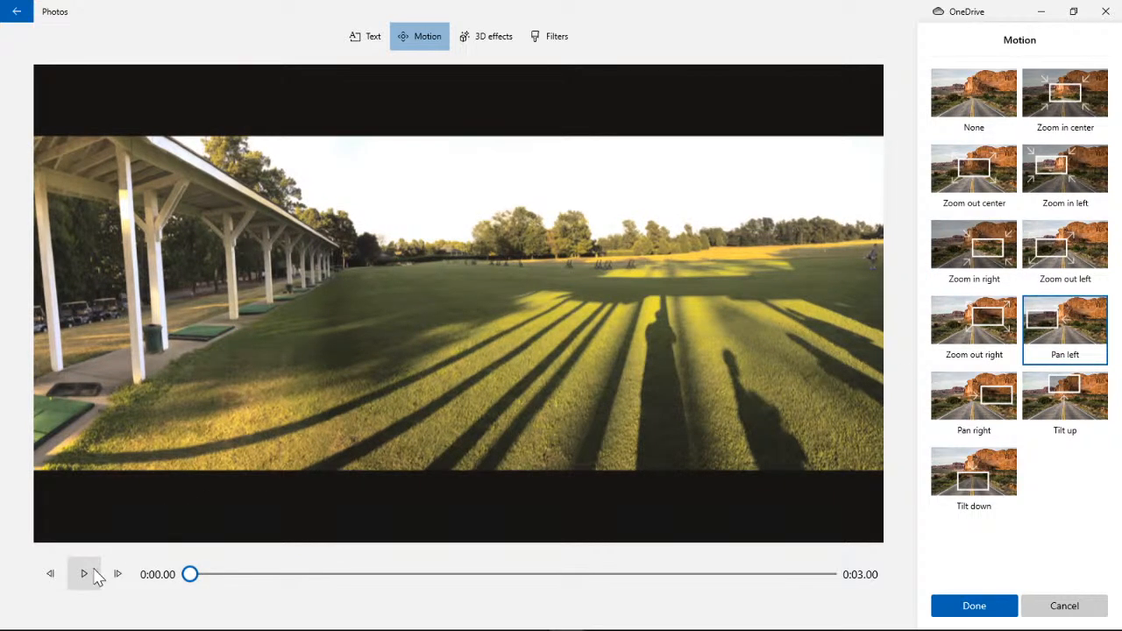
click(85, 574)
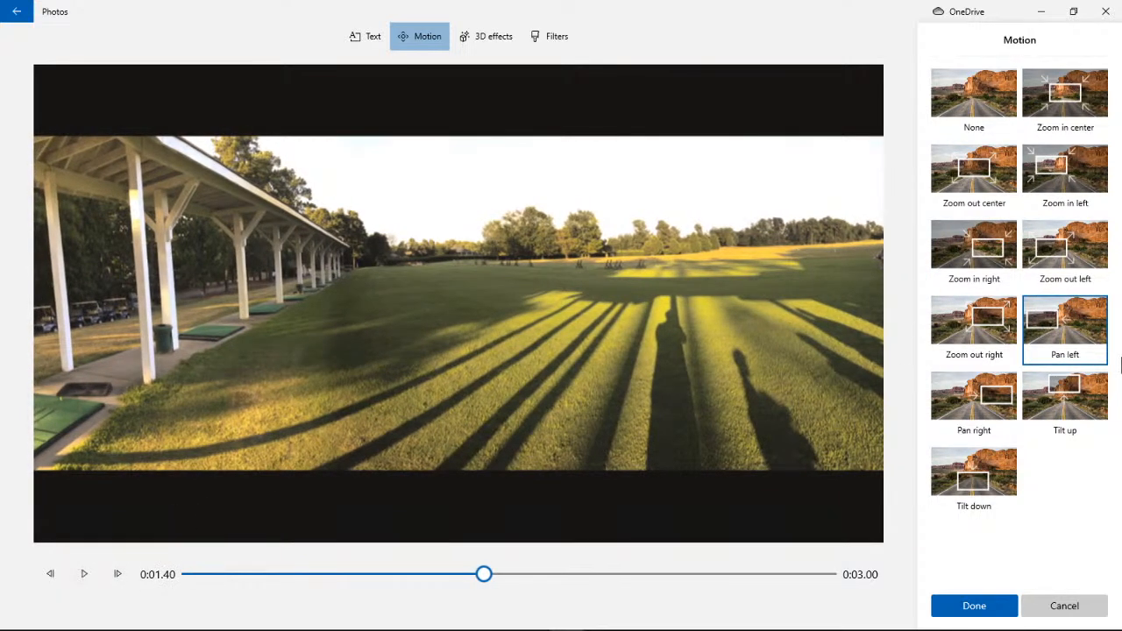
- Set the wide fairway photo's motion to Pan right, preview it and save it
click(957, 412)
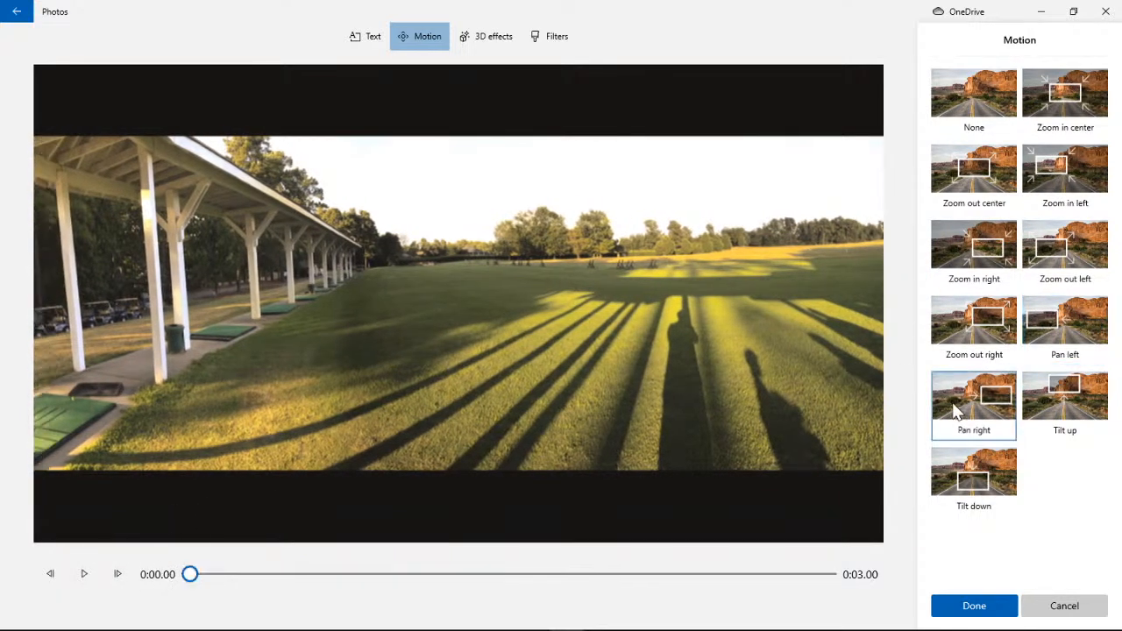
click(88, 574)
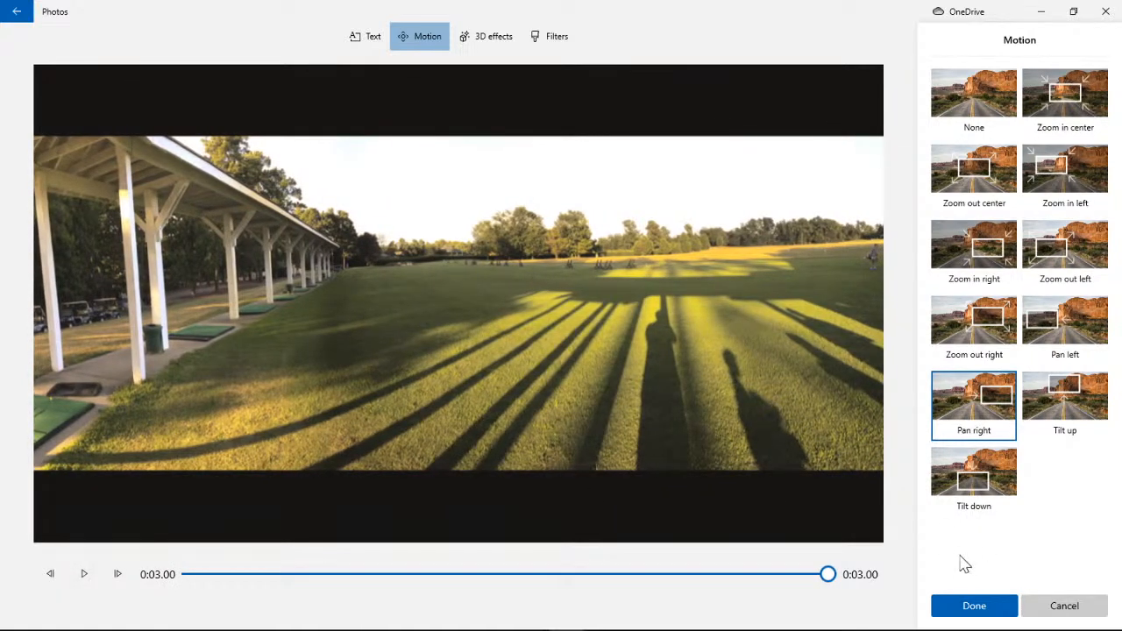
click(958, 604)
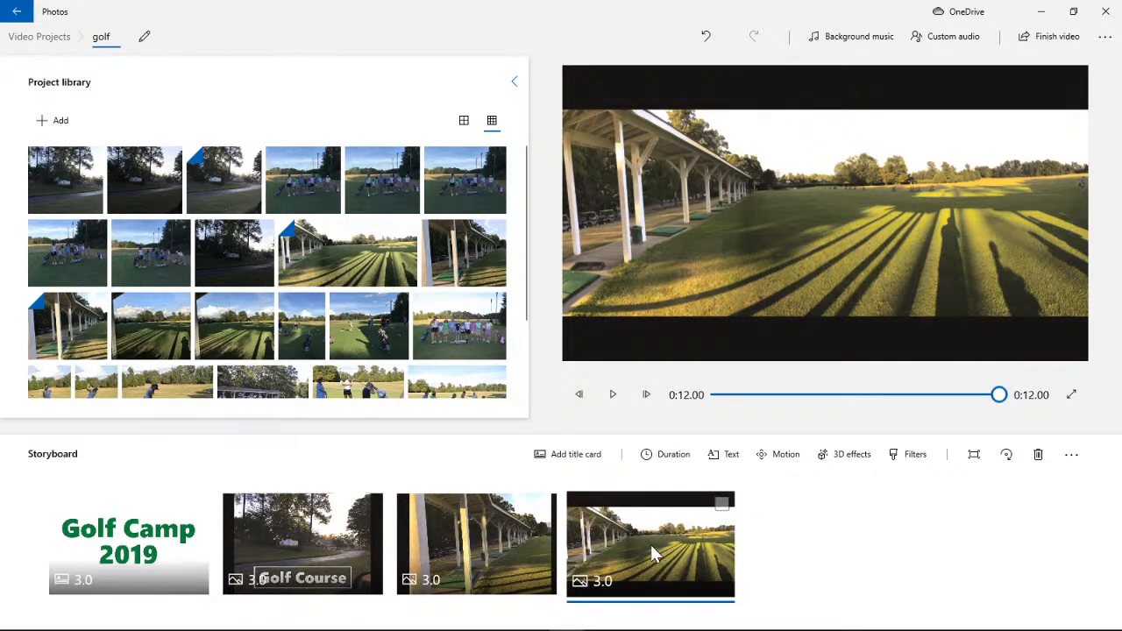
- Set the wide fairway photo's duration to 5 seconds and play the slideshow from the beginning
click(682, 461)
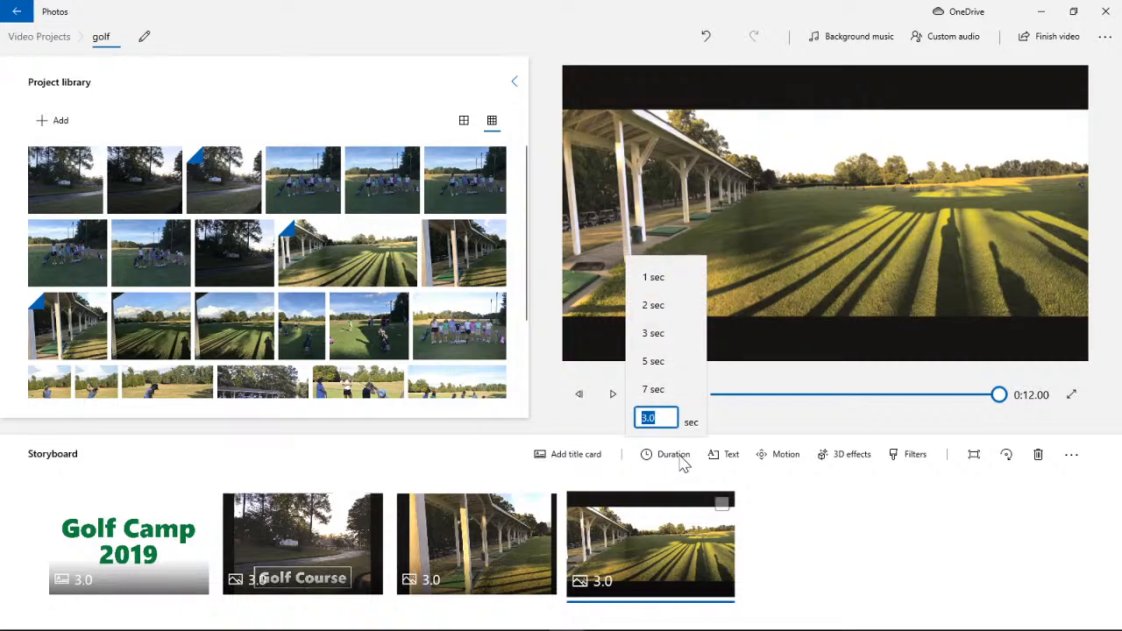
click(653, 361)
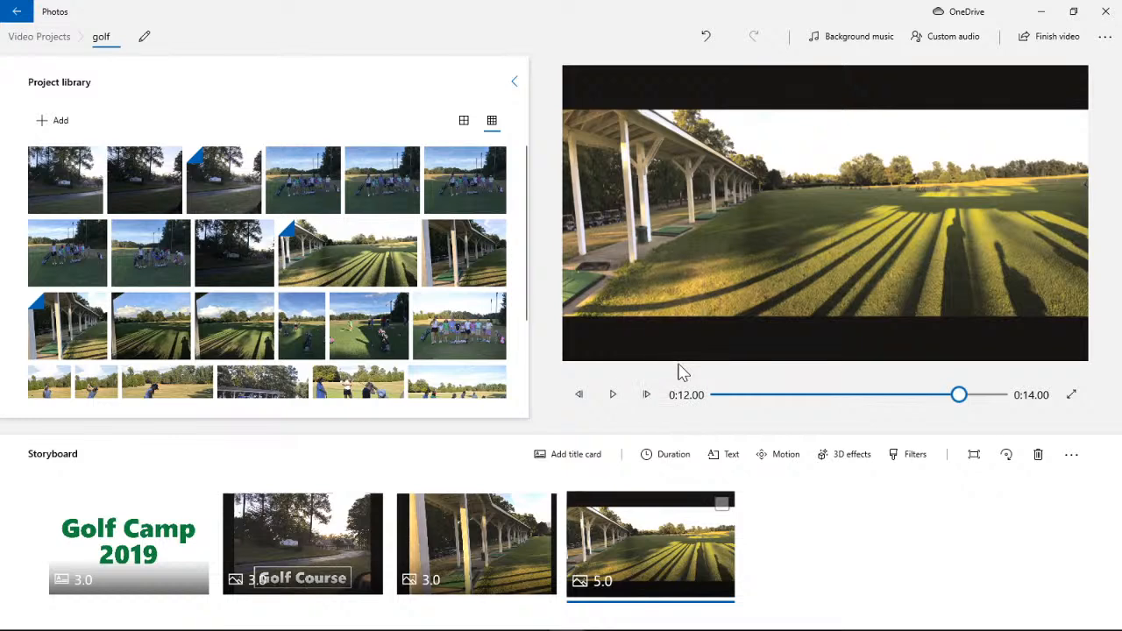
drag(959, 396, 693, 396)
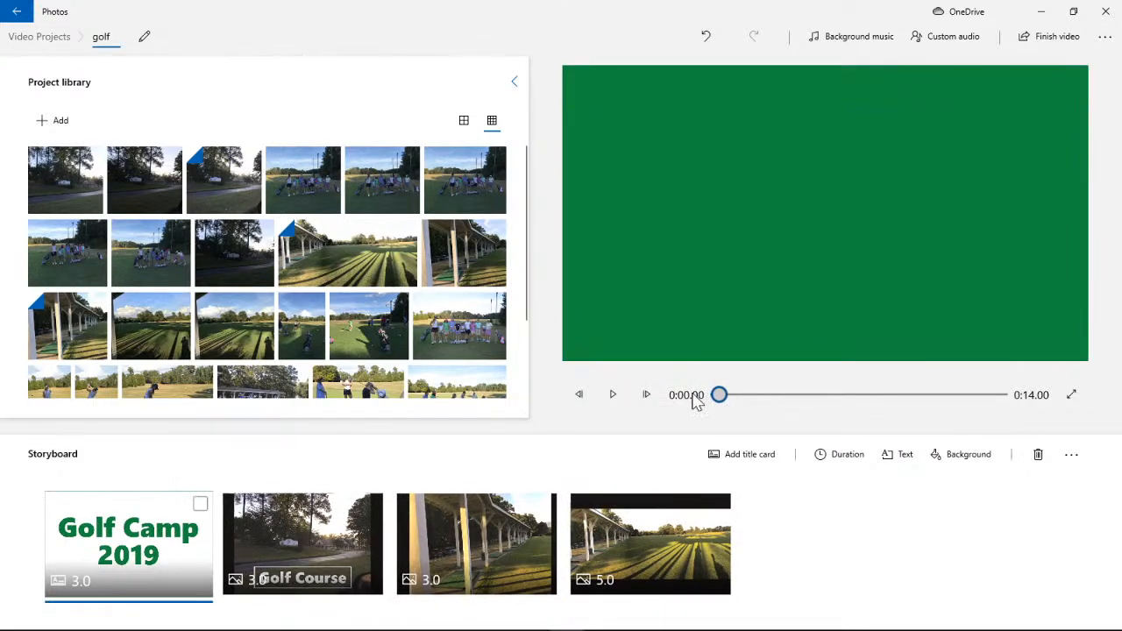
click(613, 395)
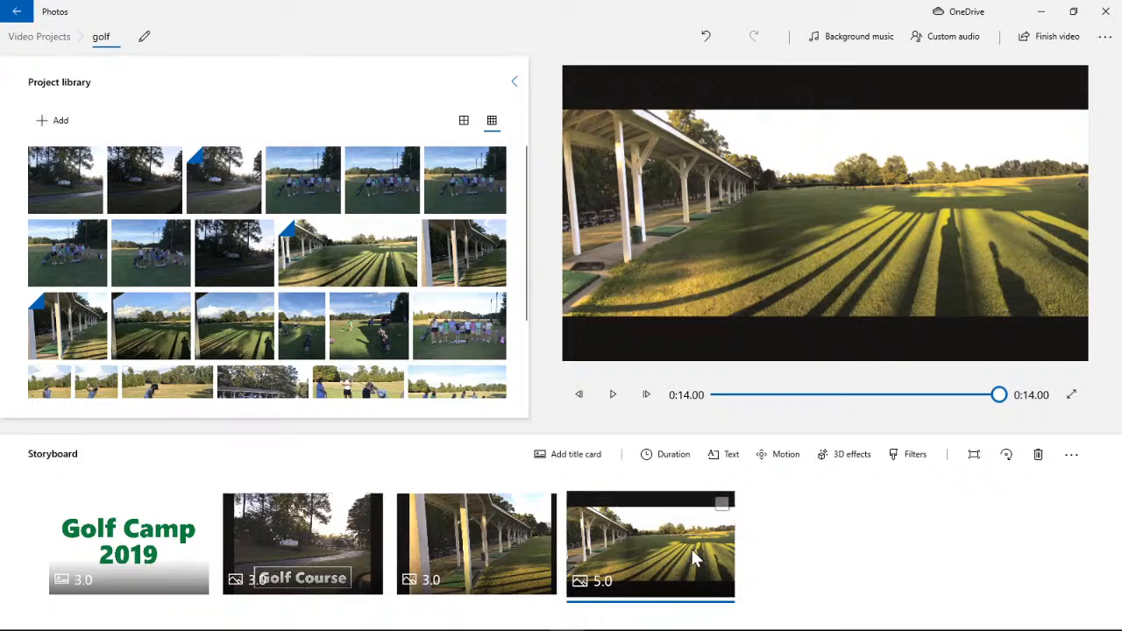
- Set the wide fairway photo's duration to 6 seconds, leaving its motion as it is
click(779, 456)
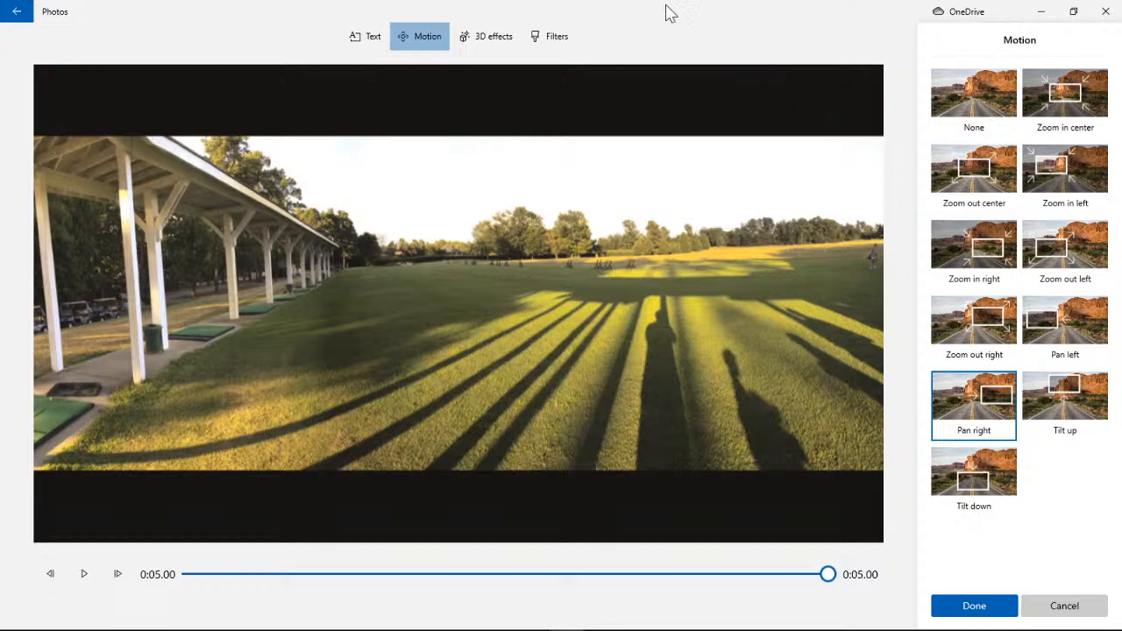
click(1064, 605)
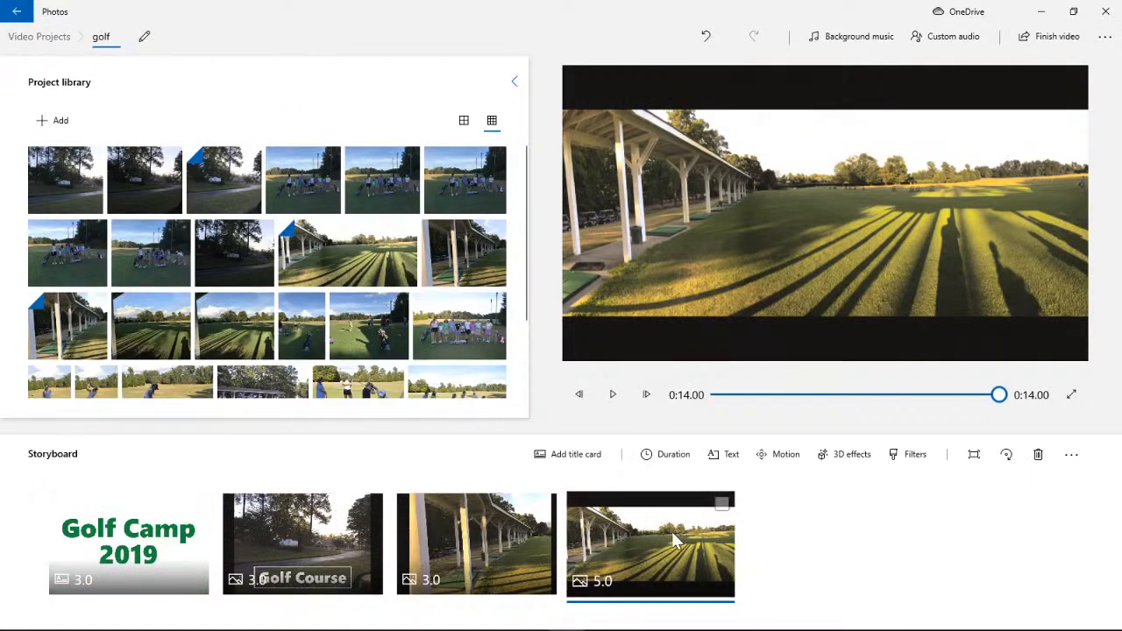
click(674, 456)
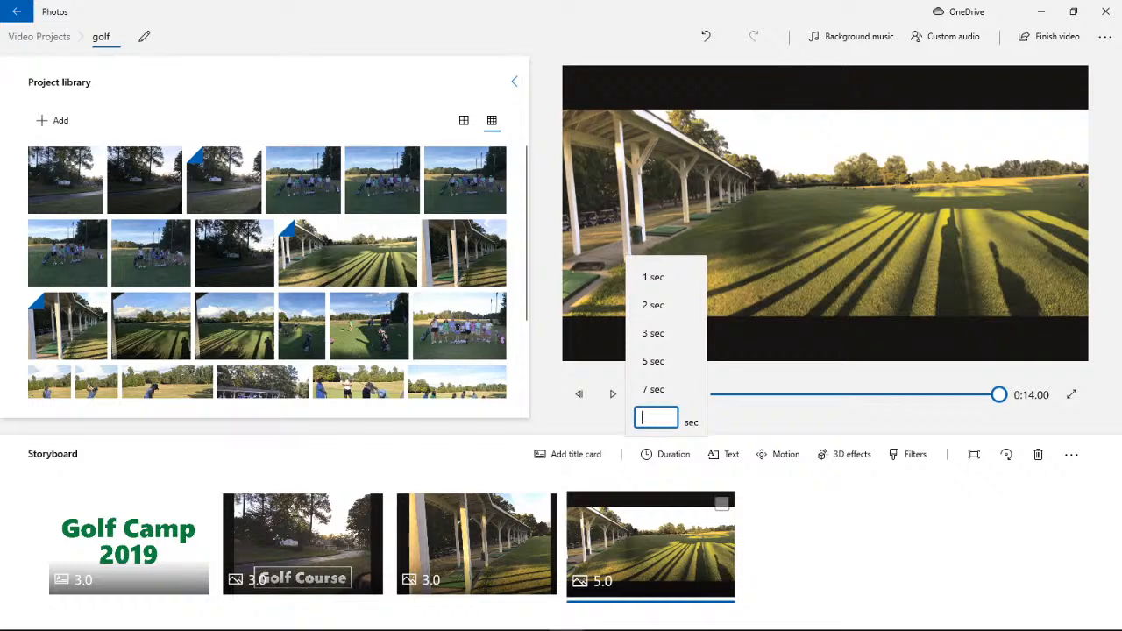
text(6)
key(Return)
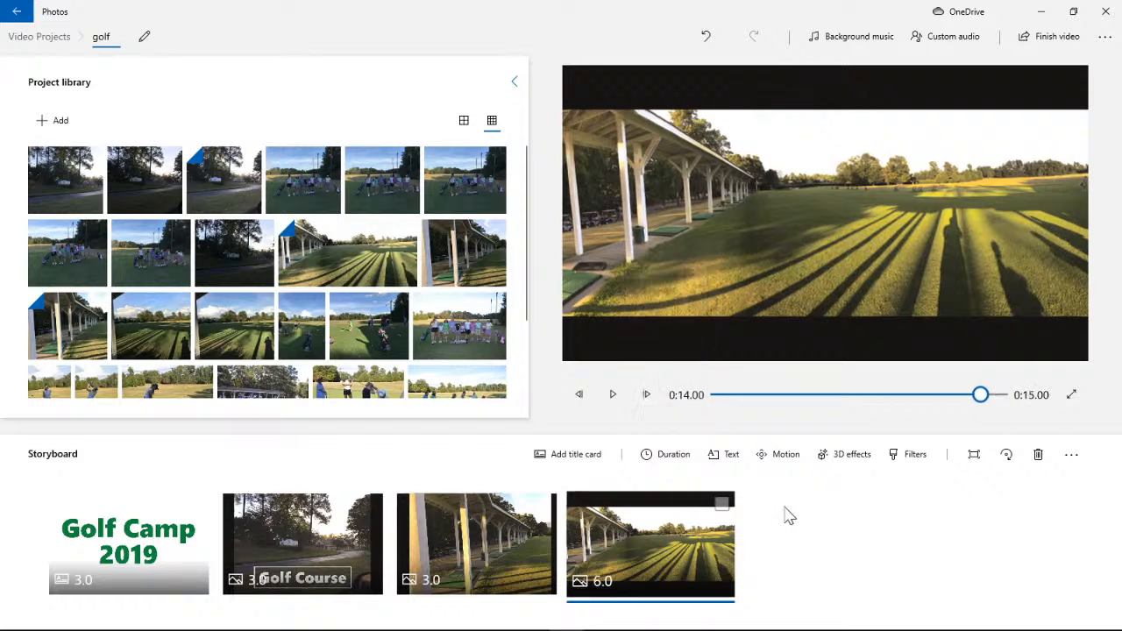
- Play the slideshow from near the beginning and set the wide fairway photo's duration back to 5 seconds
click(513, 536)
click(605, 532)
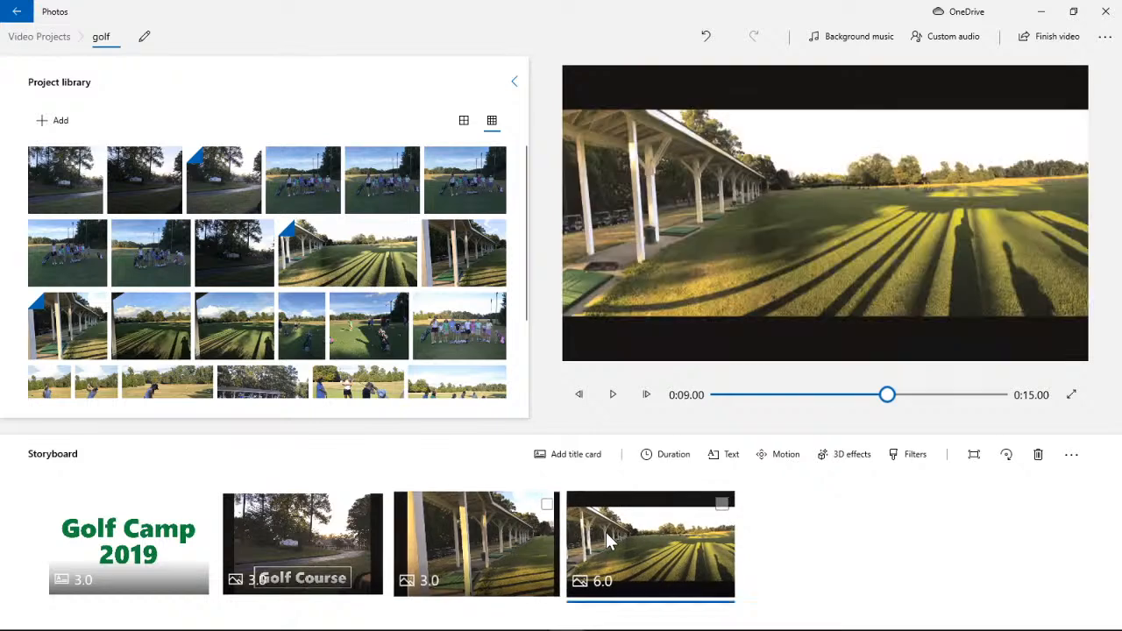
drag(887, 396, 726, 399)
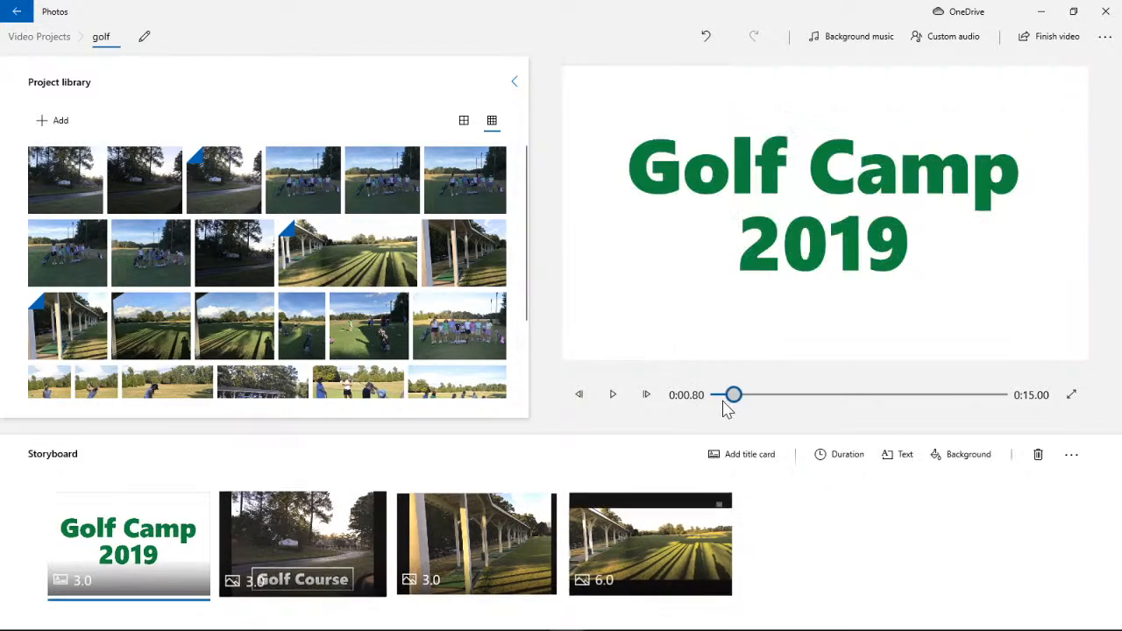
click(619, 402)
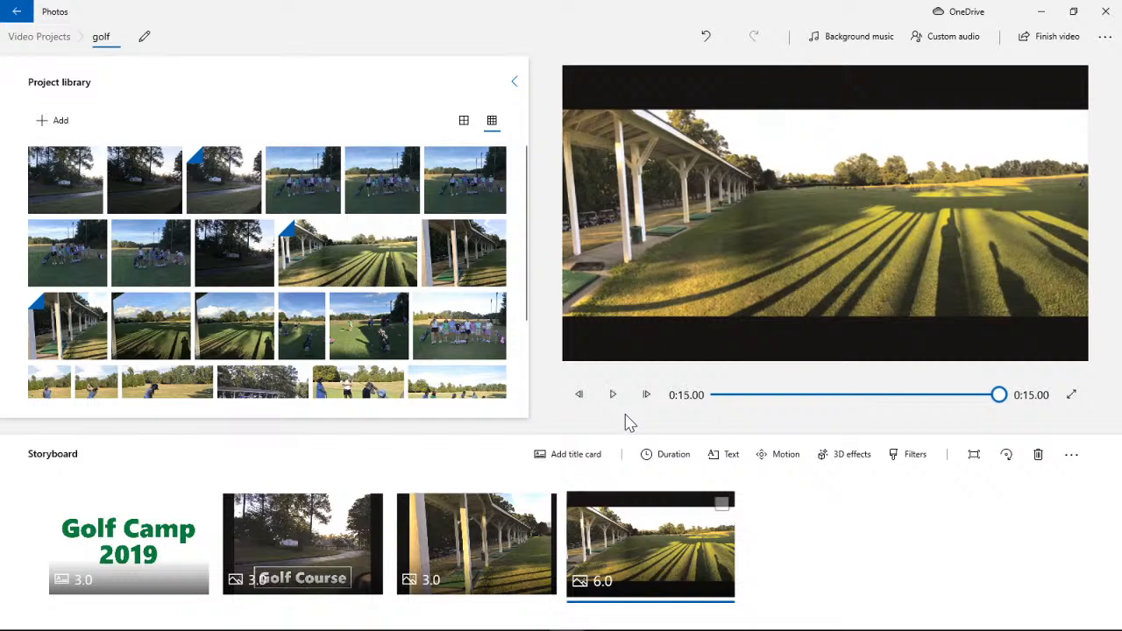
click(670, 460)
click(657, 363)
- Enlarge the project library thumbnails and append the wide driving range photo with golf bags, followed by IMG_3692.HEIC, to the storyboard
click(464, 121)
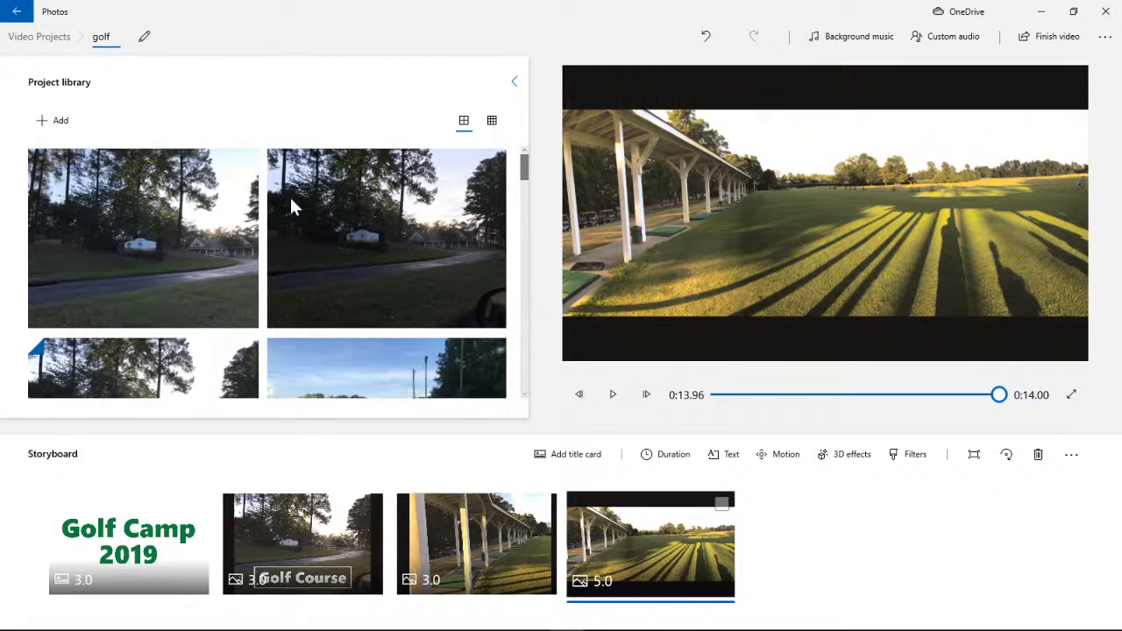
scroll(453, 263, down, 3)
scroll(514, 333, down, 4)
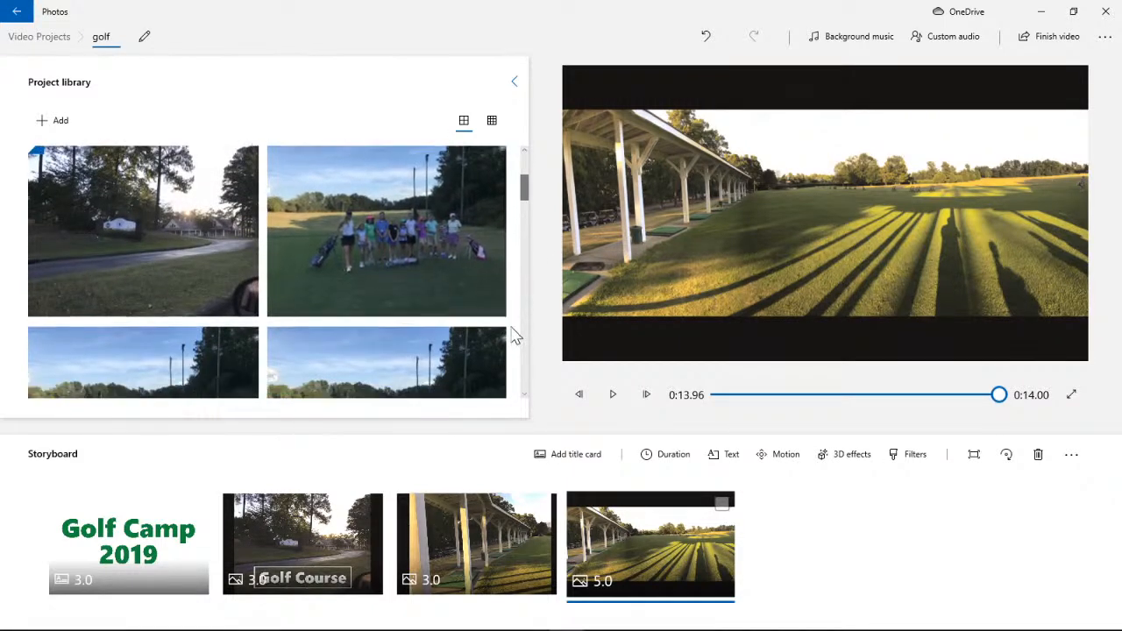
scroll(517, 334, down, 6)
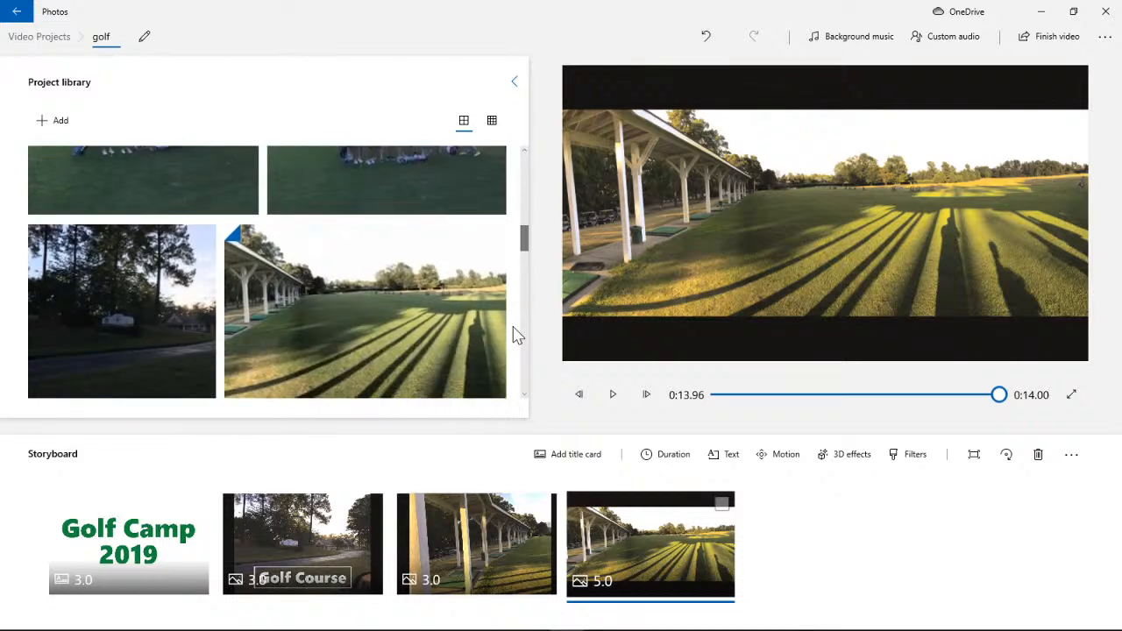
scroll(515, 334, down, 4)
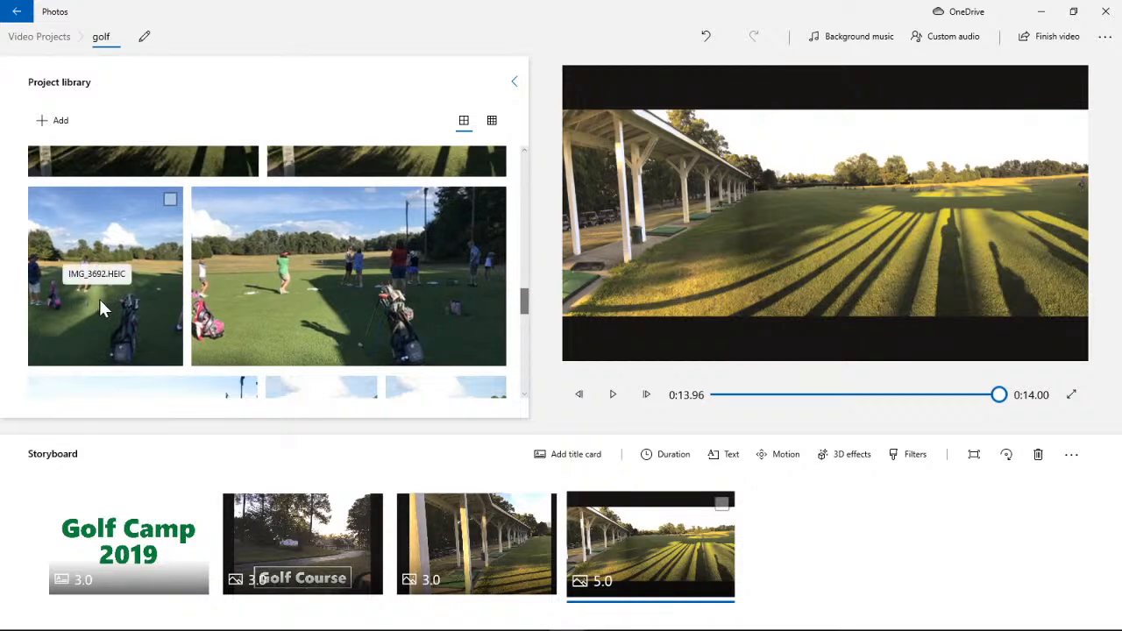
drag(387, 292, 812, 550)
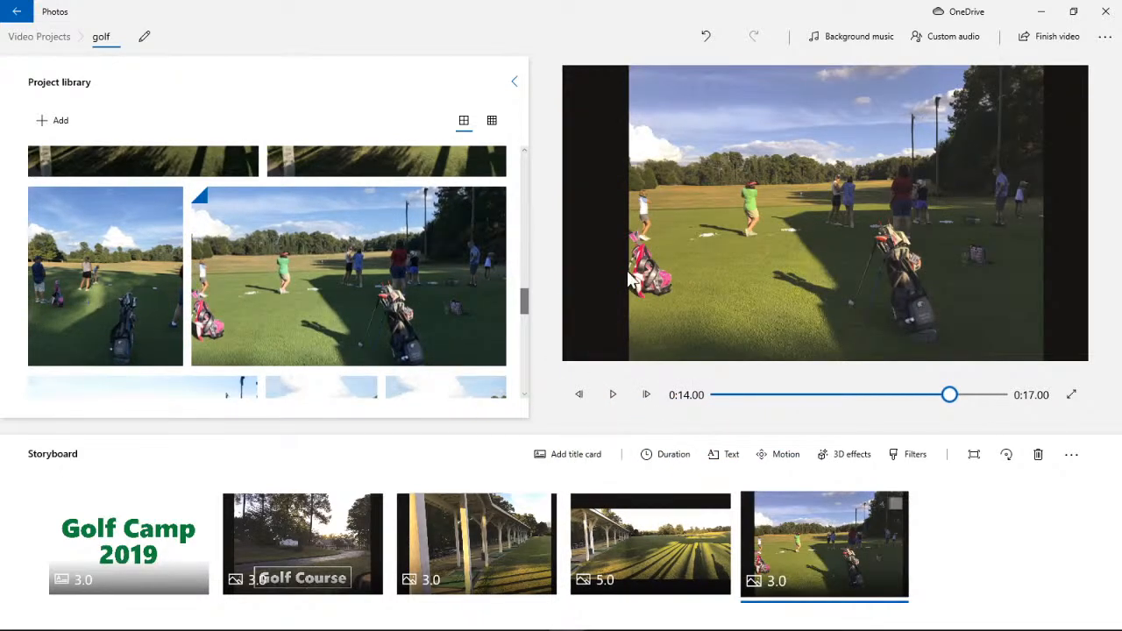
drag(88, 274, 1043, 558)
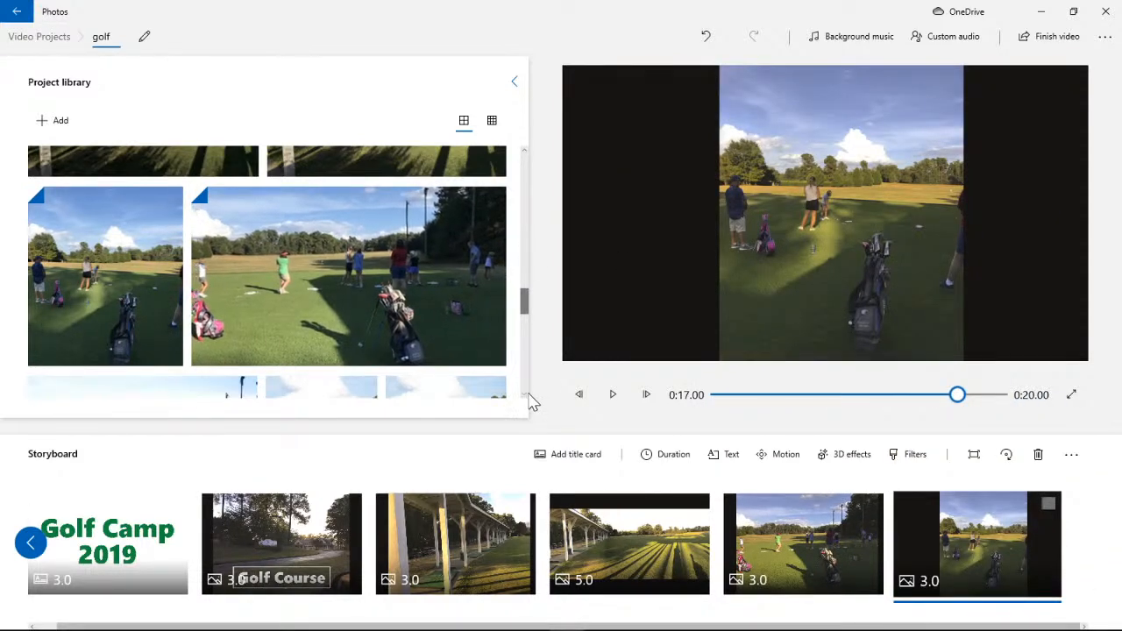
- Append the swing coaching photo, the group practice photo beside it and the last library photo to the end of the storyboard
drag(529, 395, 529, 395)
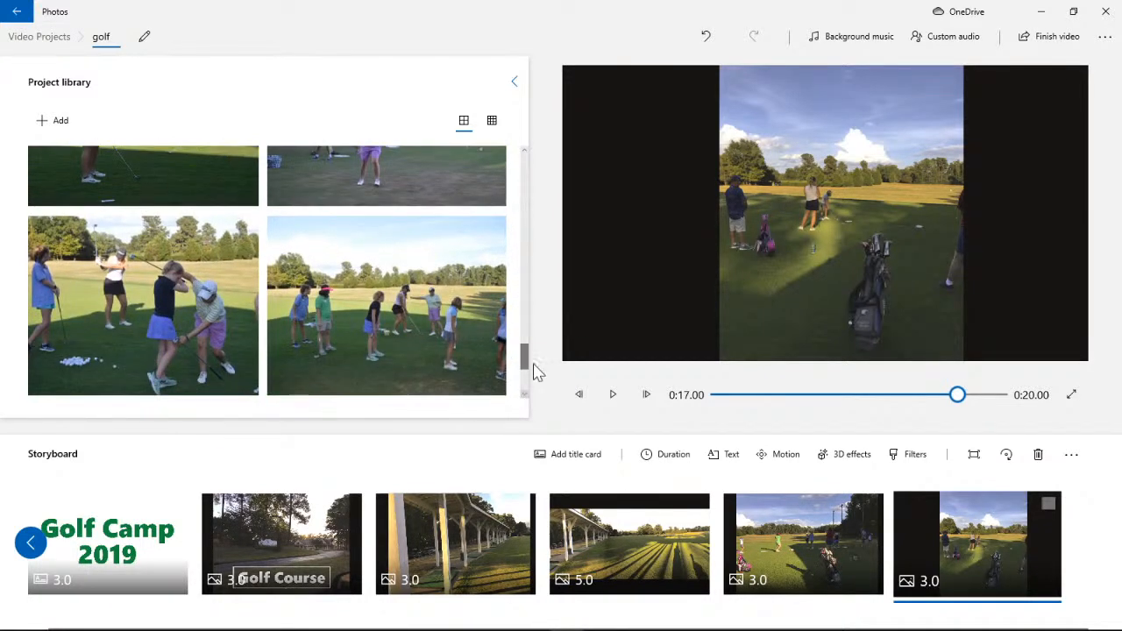
drag(160, 299, 981, 549)
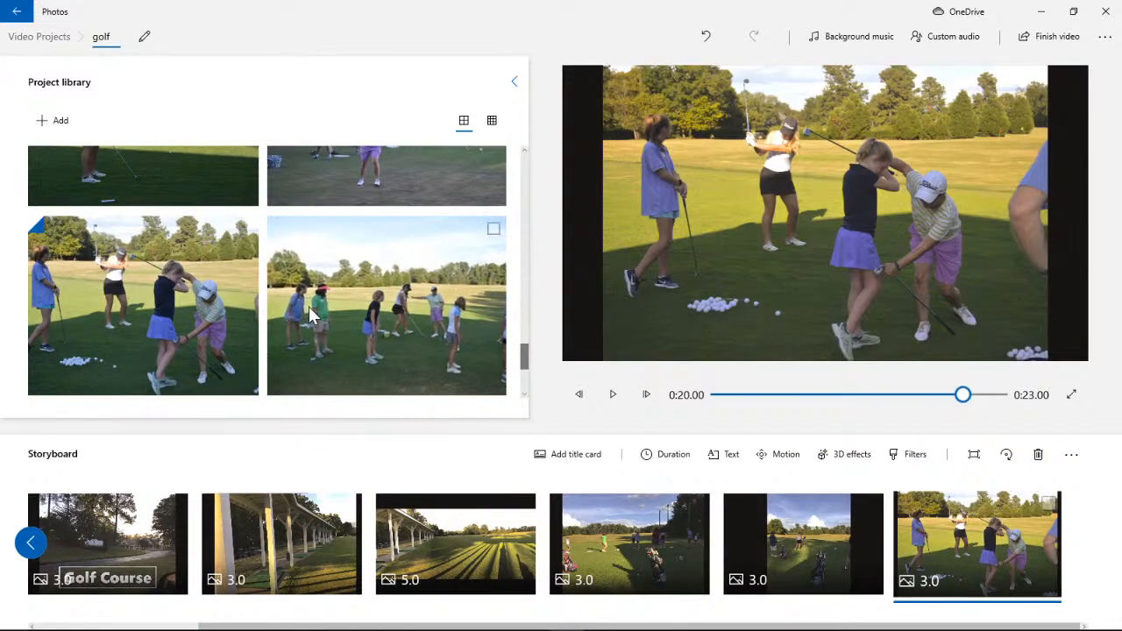
drag(308, 306, 1008, 544)
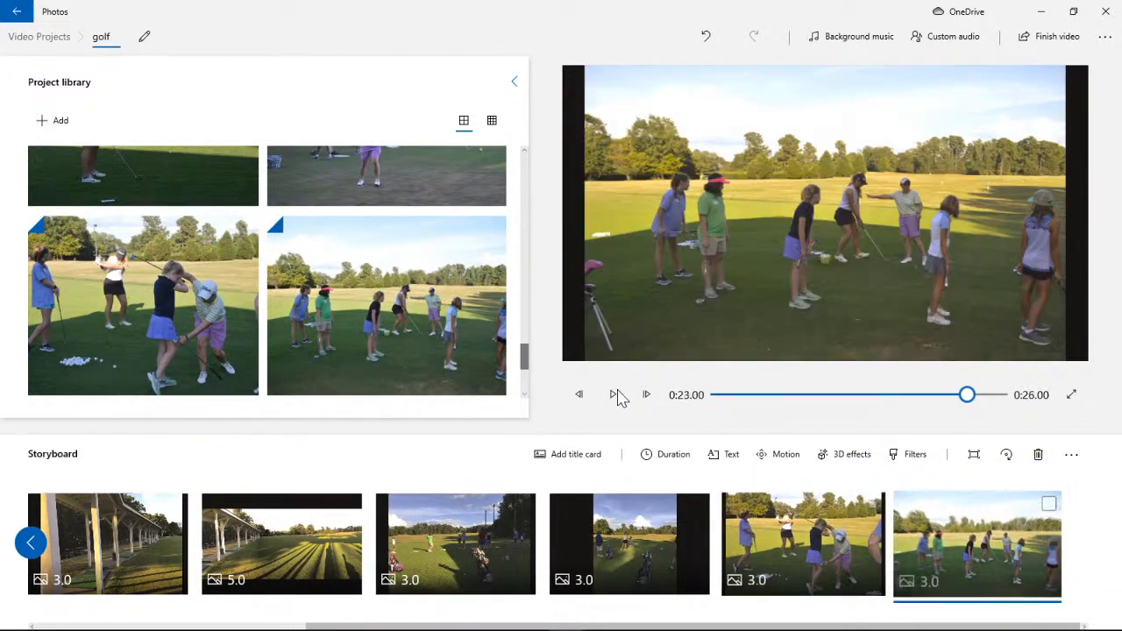
click(524, 395)
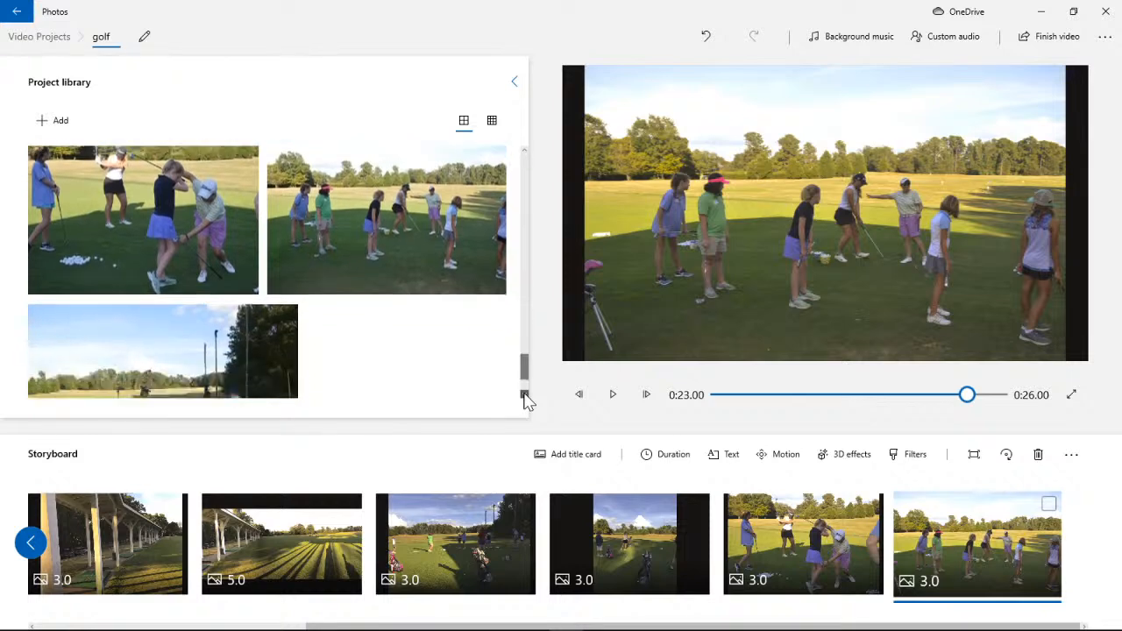
drag(197, 305, 973, 517)
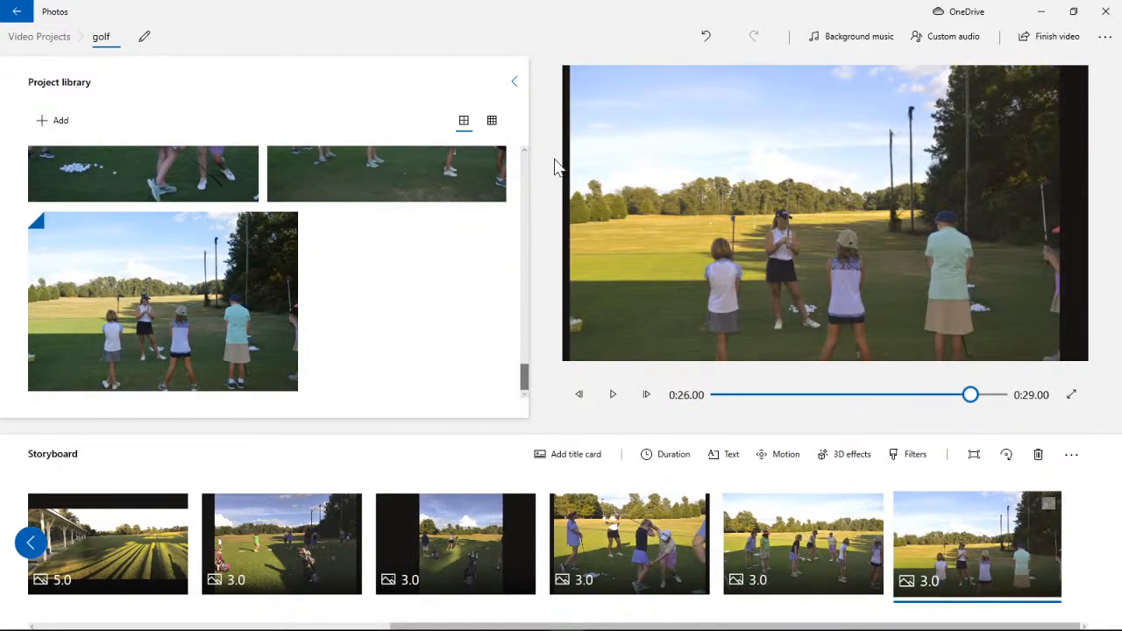
- Append DSC_2525.JPG, the practice photo in front of the covered range, to the end of the storyboard
scroll(529, 160, up, 4)
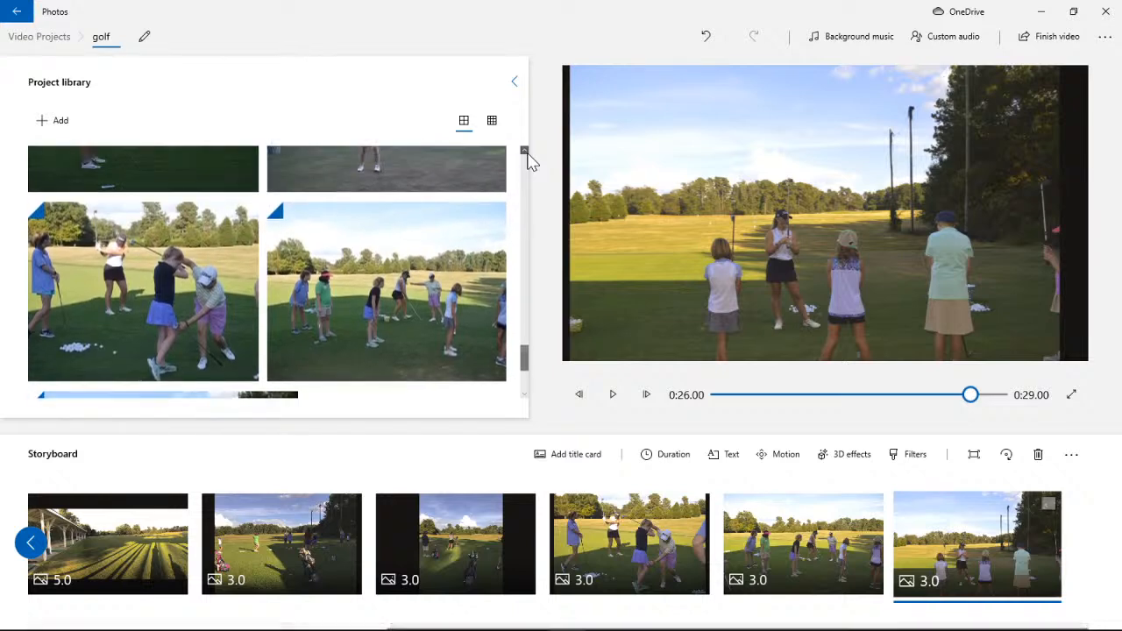
mouse_move(526, 355)
mouse_down()
mouse_move(526, 323)
mouse_move(526, 393)
mouse_move(528, 295)
mouse_move(531, 363)
mouse_up()
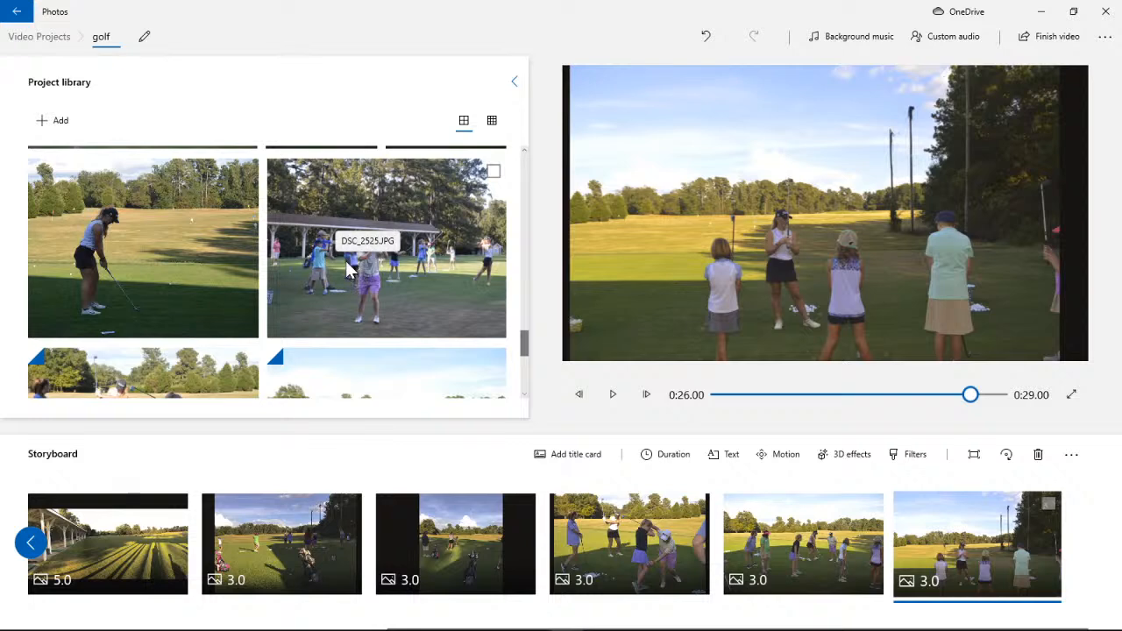
drag(351, 292, 980, 548)
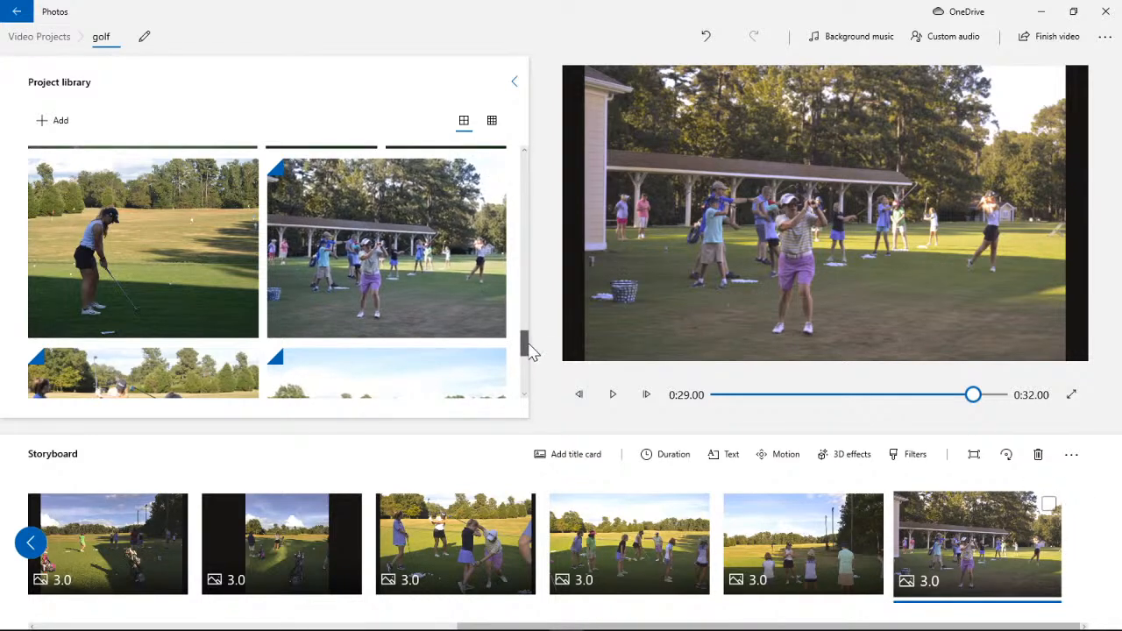
- Select the two portrait golf swing photos and the ball address photo in the project library and append them together to the storyboard
drag(528, 348, 526, 328)
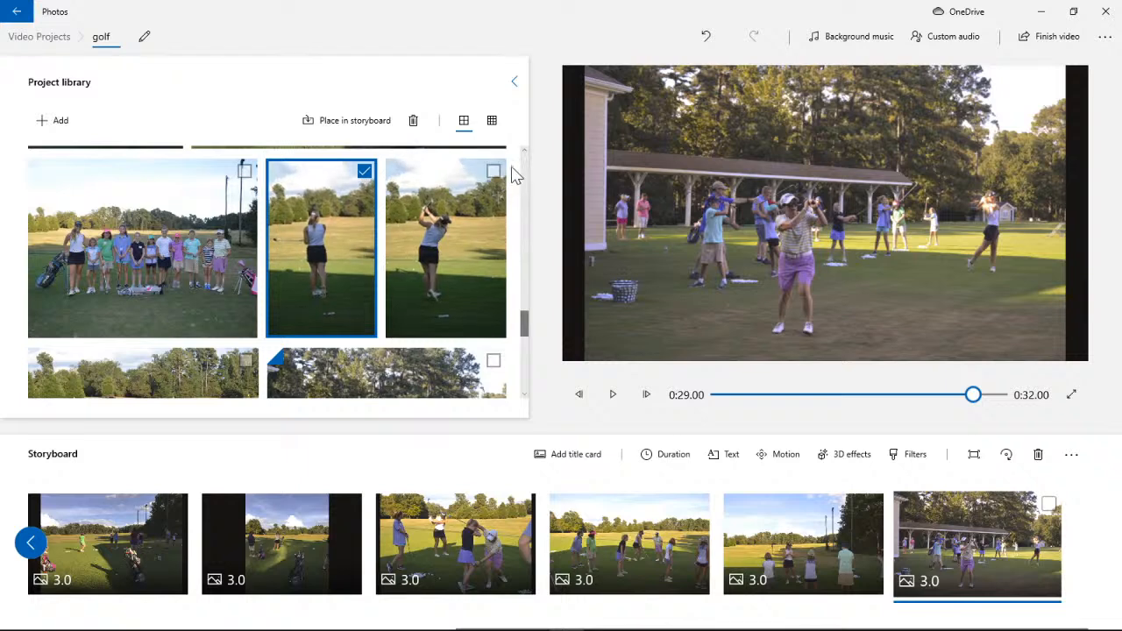
scroll(526, 333, down, 1)
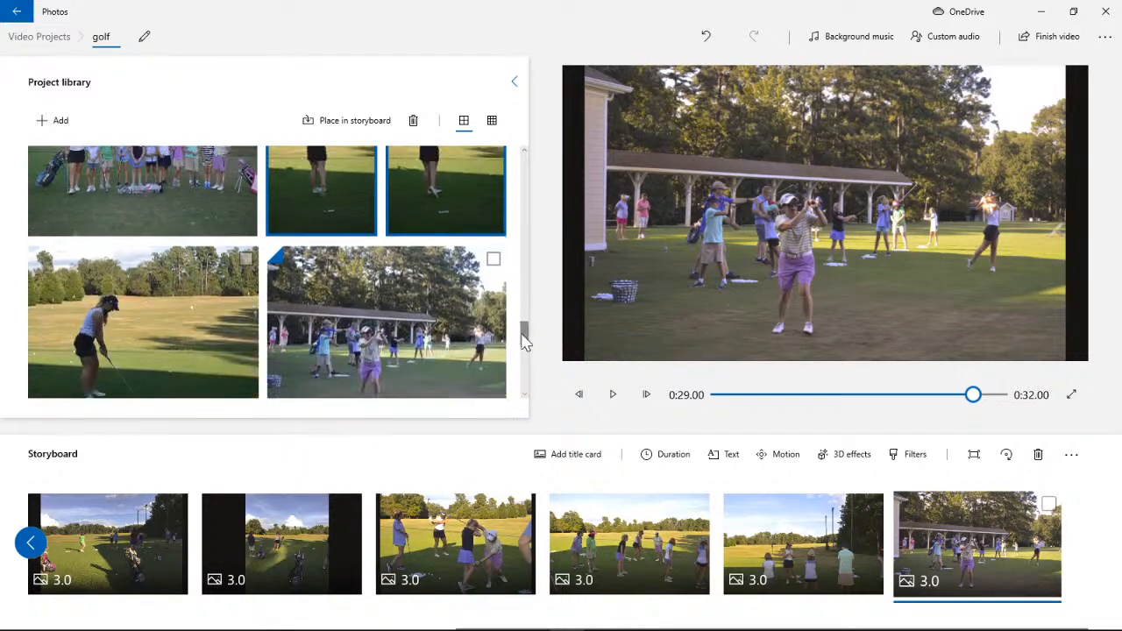
click(246, 259)
drag(308, 204, 985, 544)
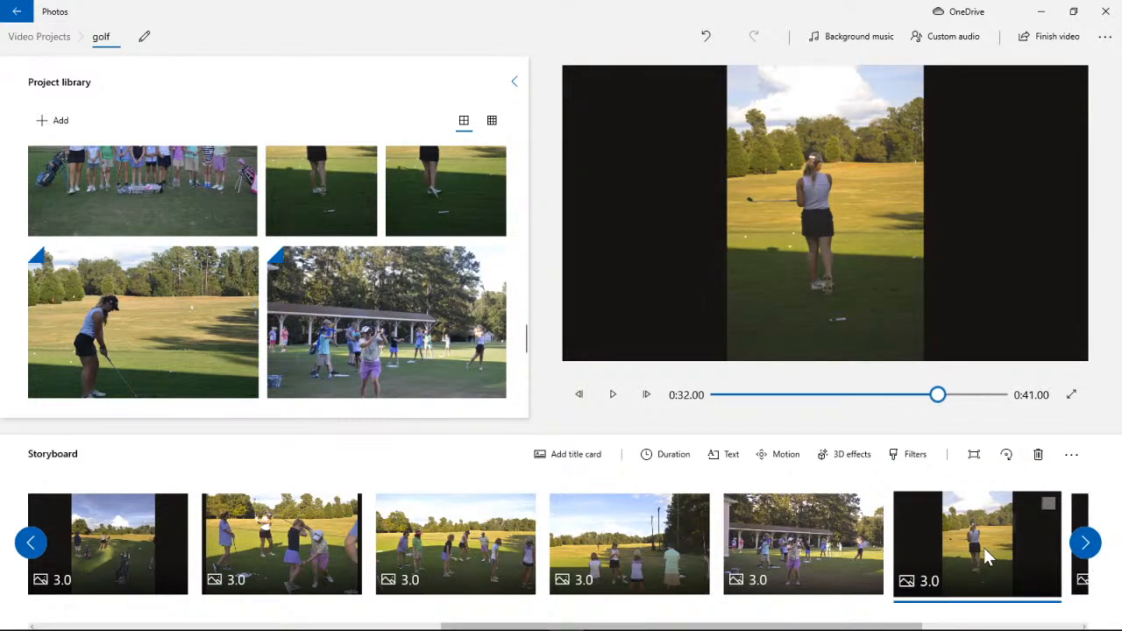
- Move DSC_2525.JPG to the end of the storyboard and append the group photo DSC_2564.JPG after it
click(1080, 552)
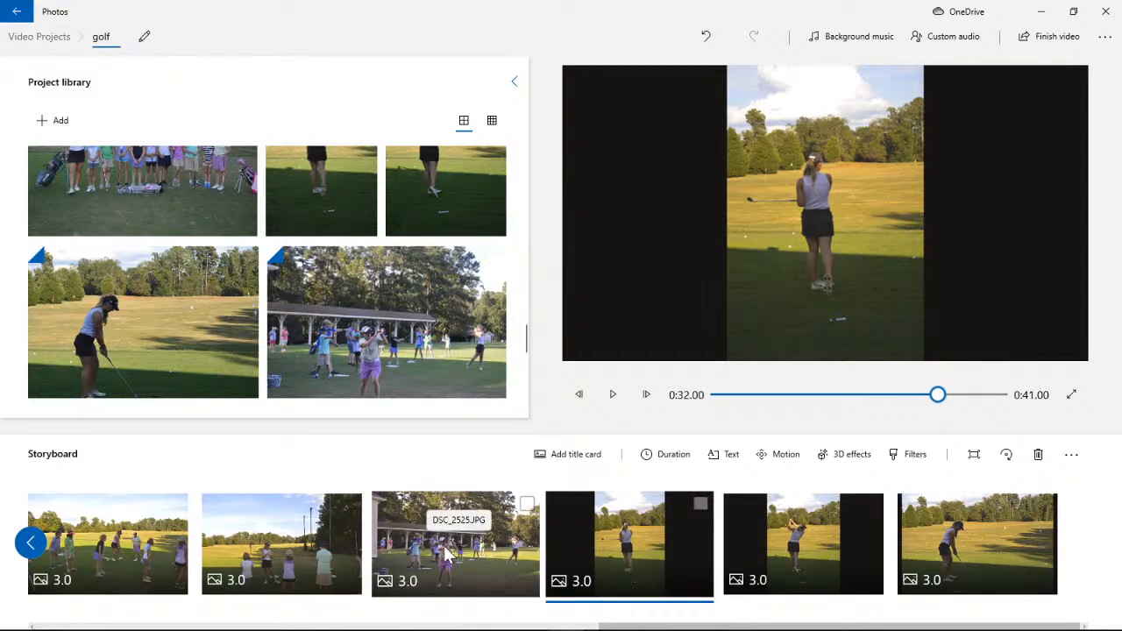
drag(434, 545, 990, 551)
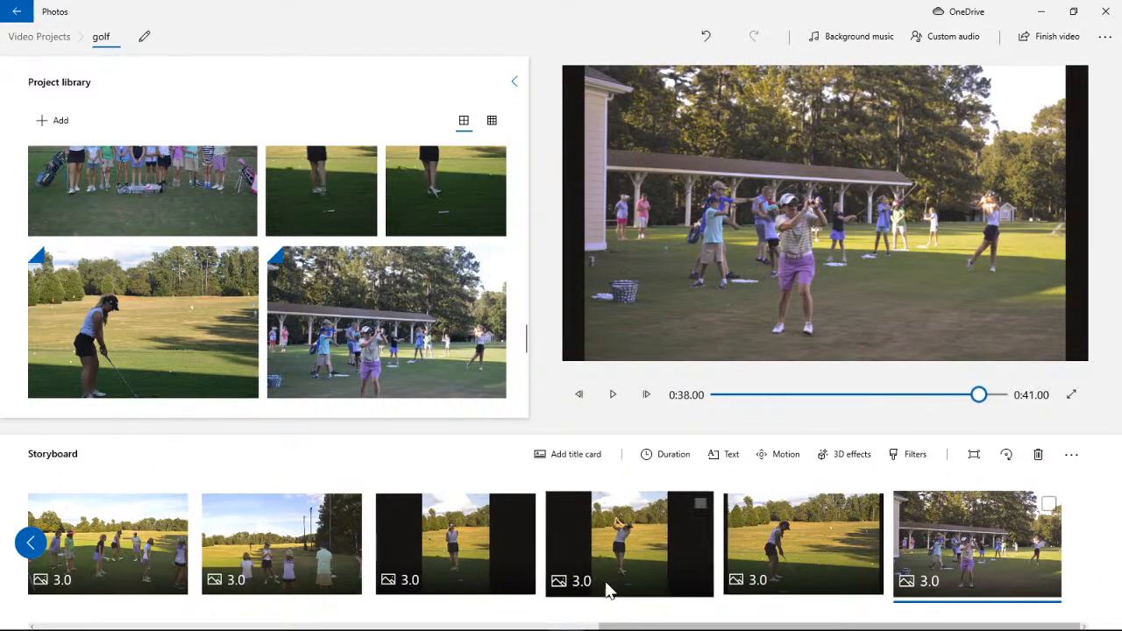
mouse_move(529, 345)
mouse_down()
mouse_move(529, 322)
mouse_move(529, 377)
mouse_move(531, 250)
mouse_move(532, 391)
mouse_move(534, 328)
mouse_up()
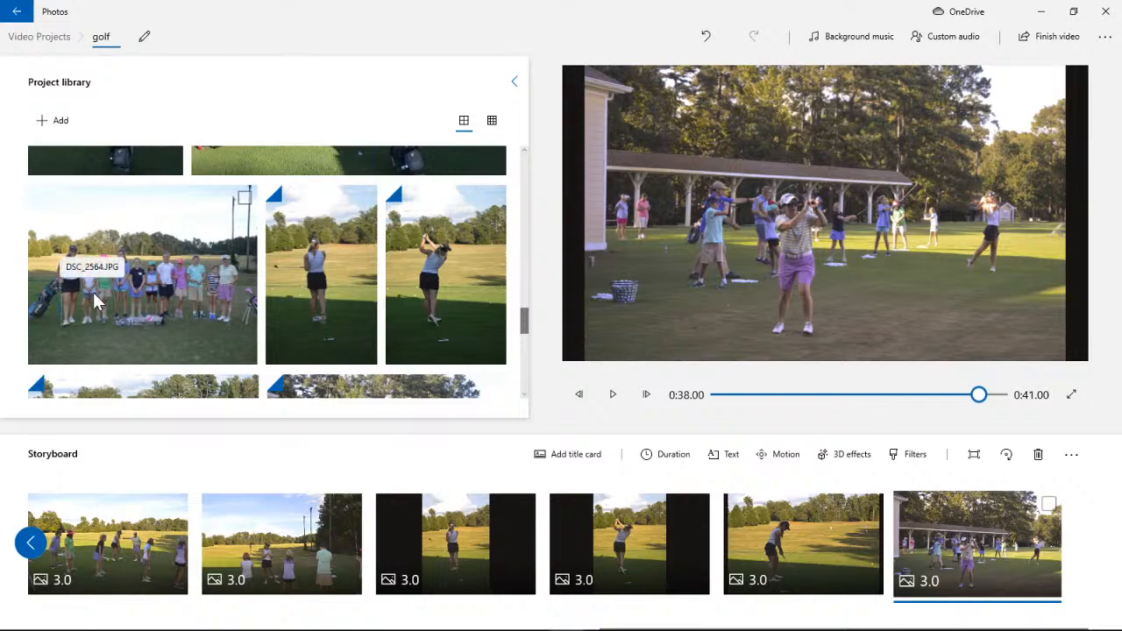
drag(96, 301, 974, 561)
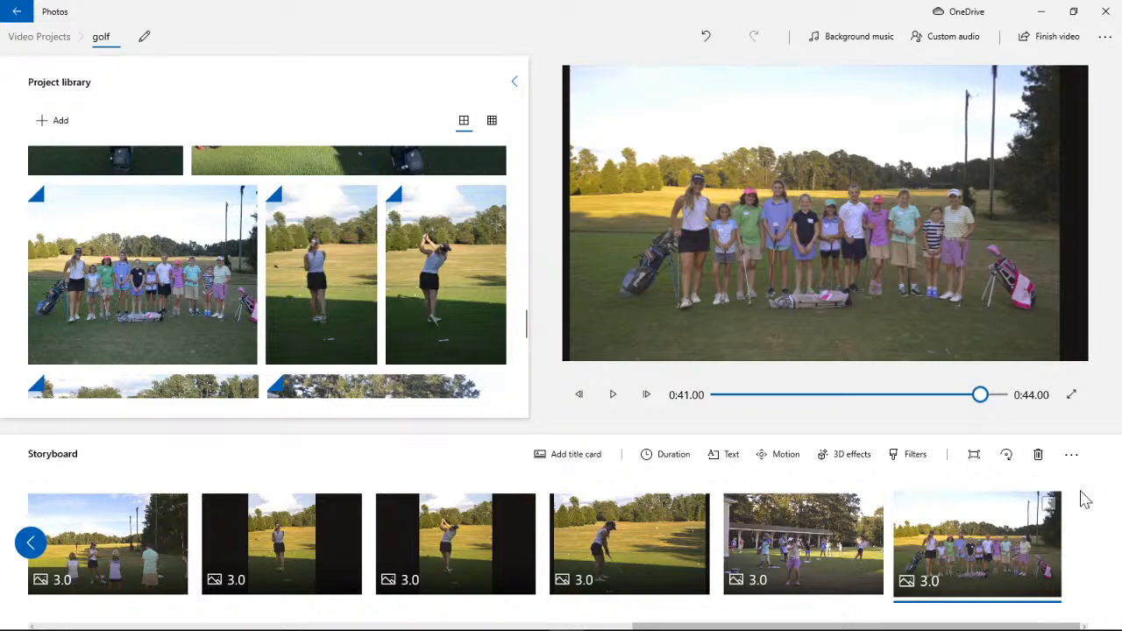
- Return the playhead to the beginning and play the slideshow in full screen
drag(986, 402, 672, 401)
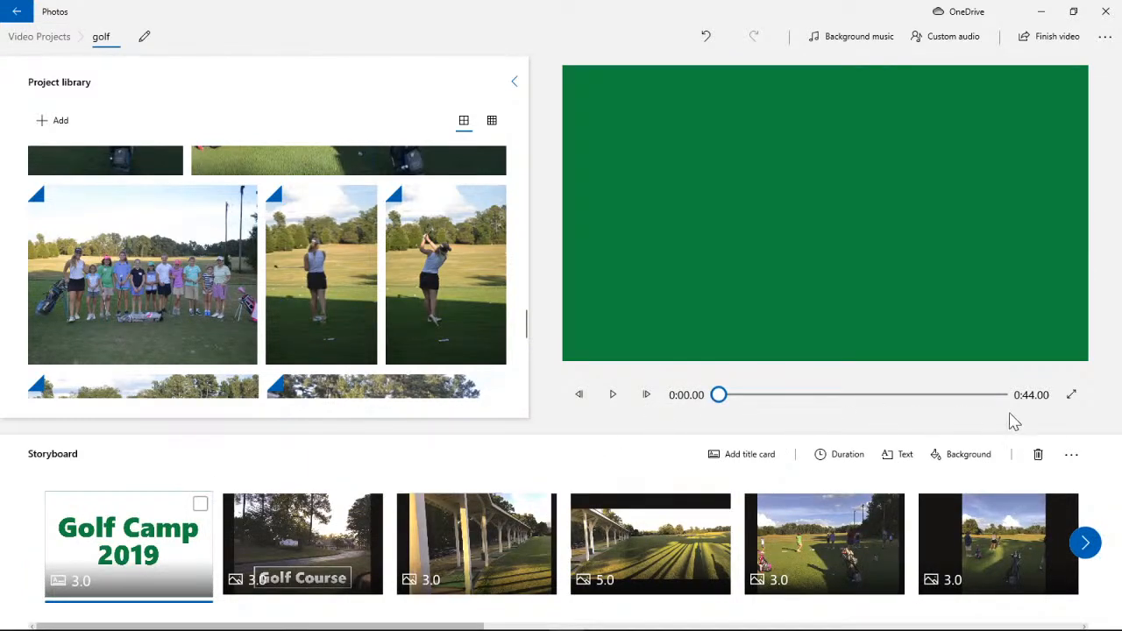
click(1071, 395)
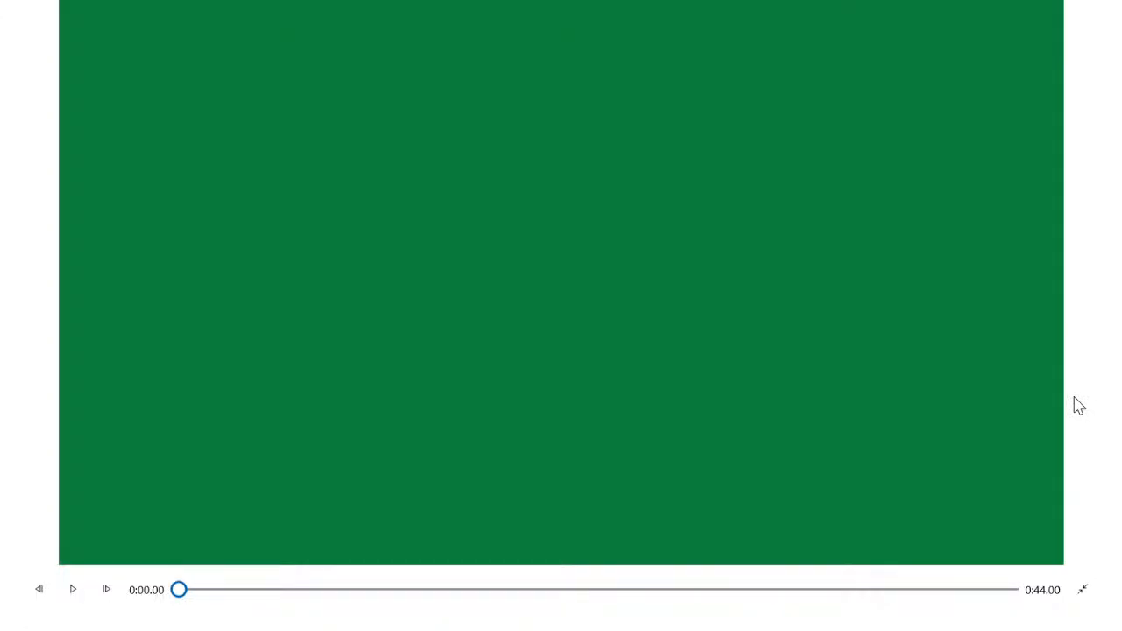
click(74, 591)
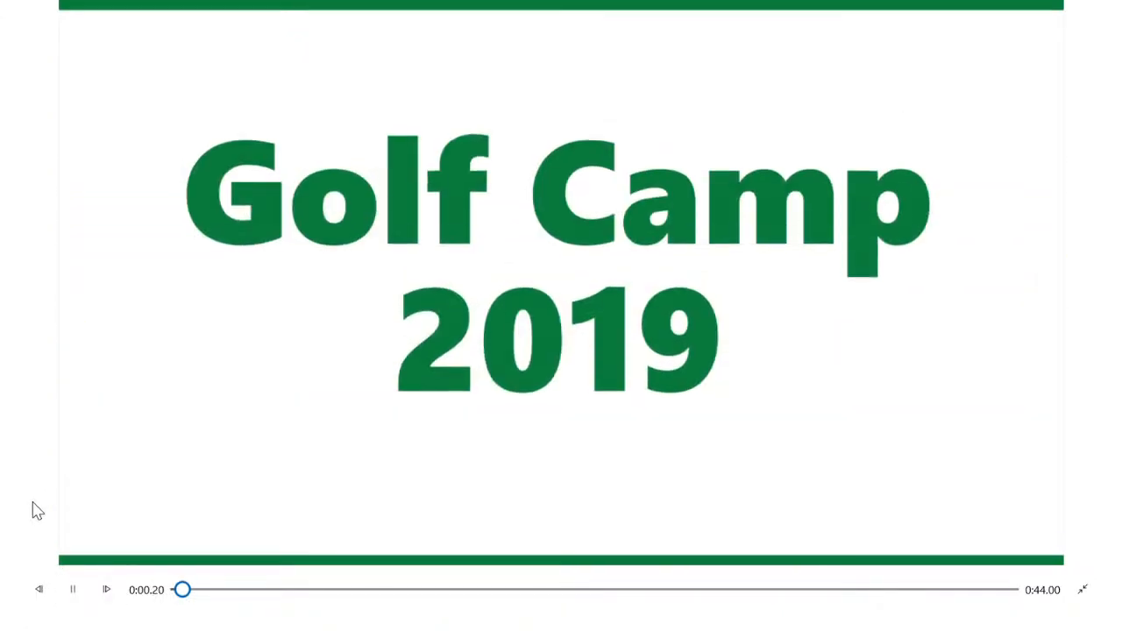
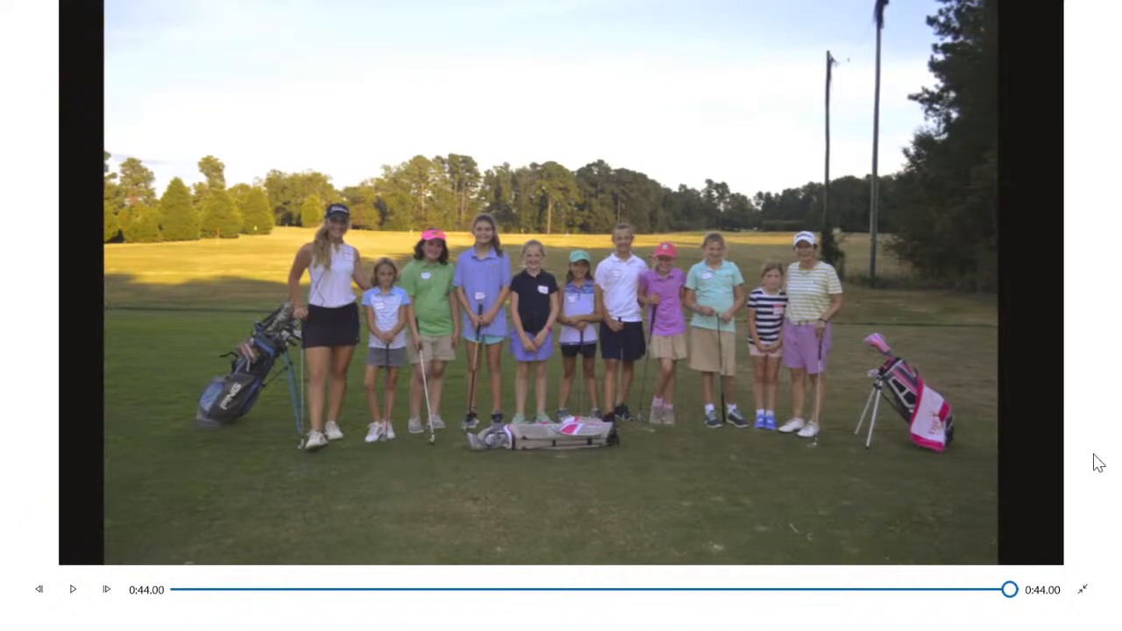
- Exit the full-screen preview and move the ball address photo ahead of the two portrait golf swing photos in the storyboard
click(1082, 591)
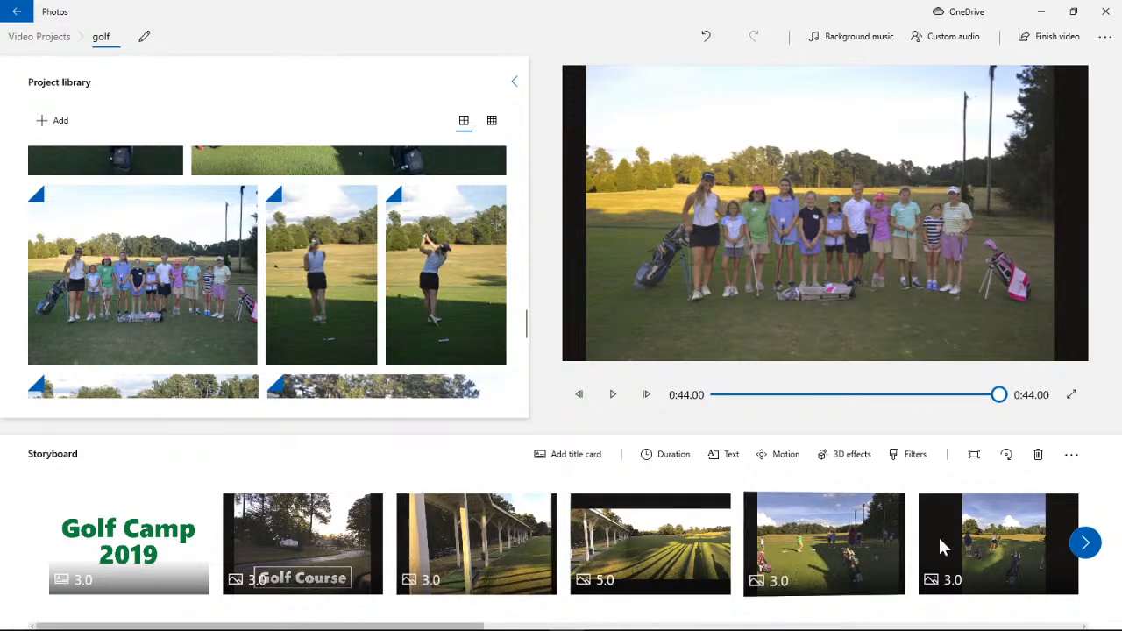
click(1085, 542)
click(1085, 544)
click(1085, 544)
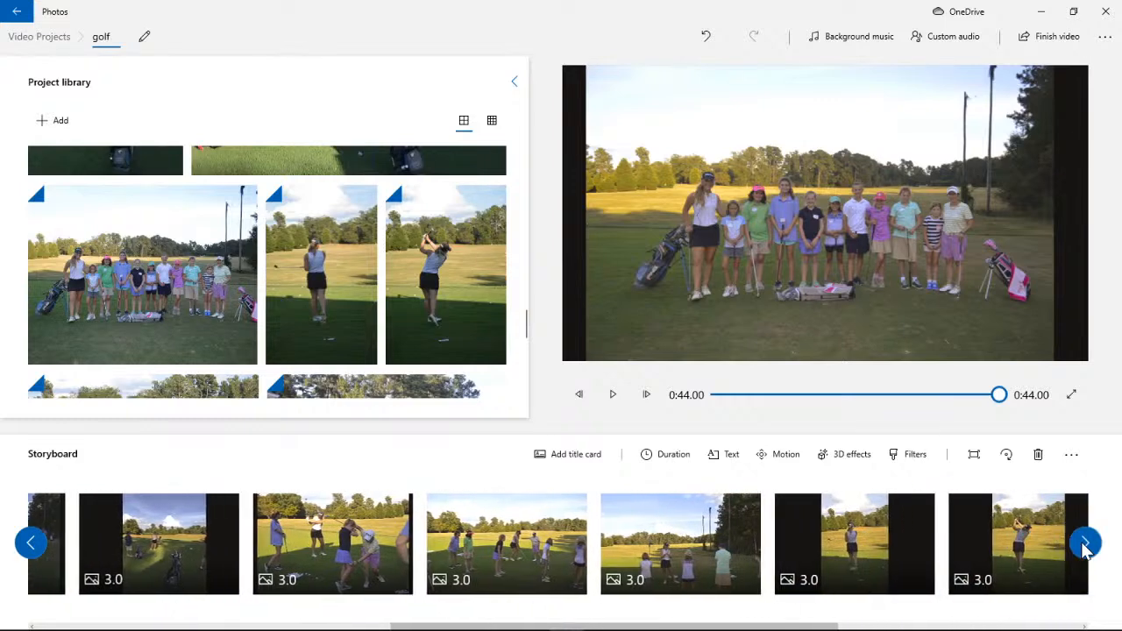
click(1085, 543)
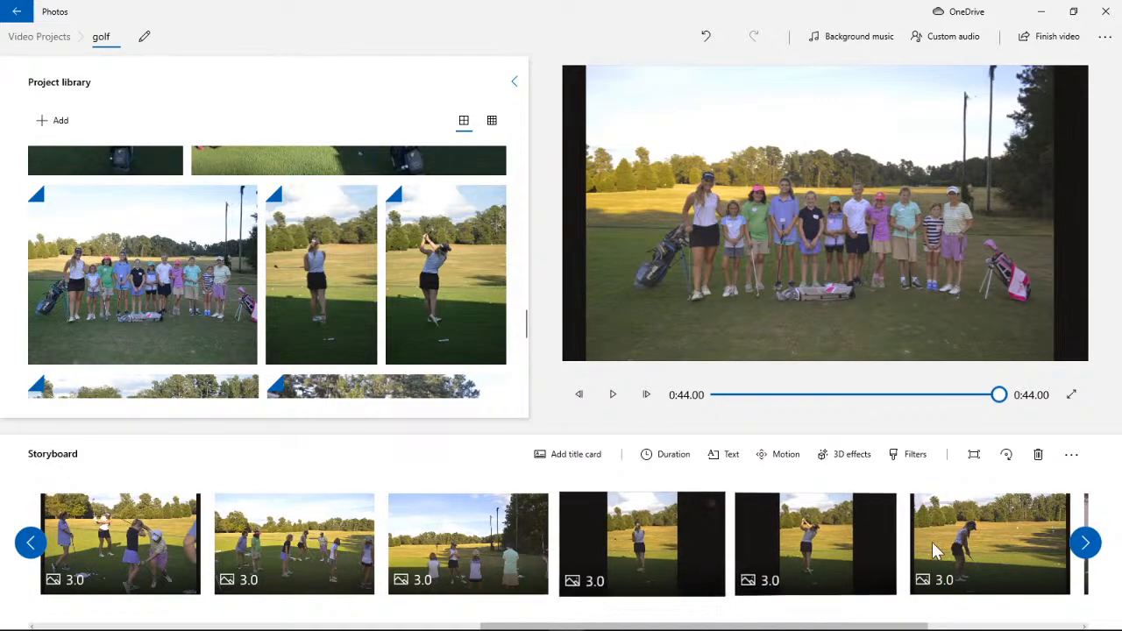
drag(980, 552, 656, 558)
- Compare the two portrait swing photos and move the one with the club raised directly after the ball address photo
click(884, 552)
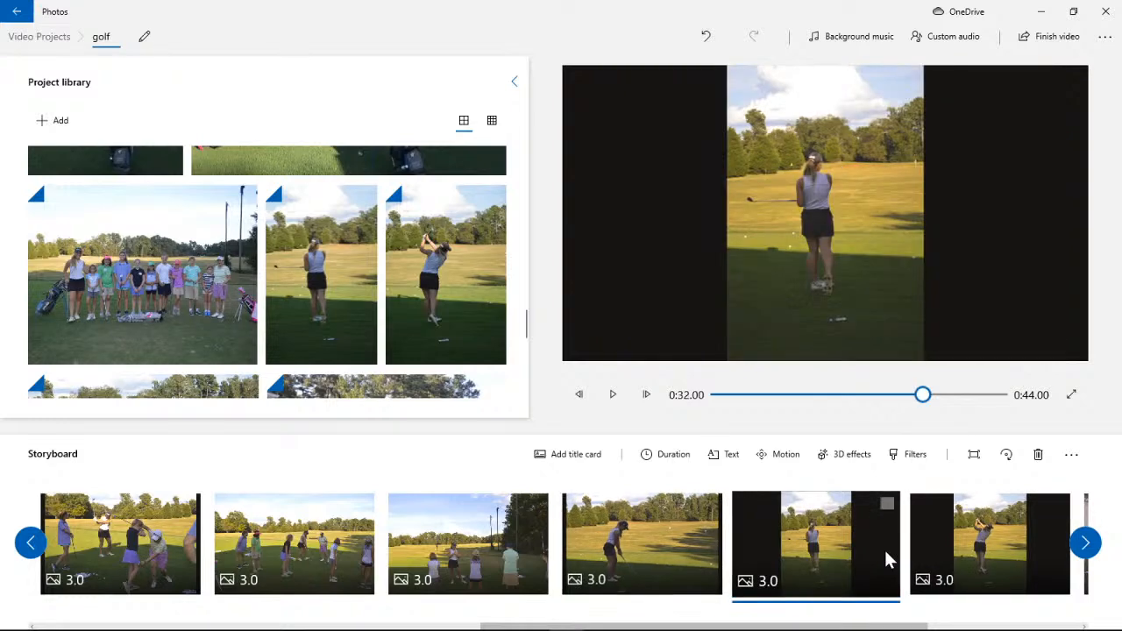
click(981, 554)
click(873, 550)
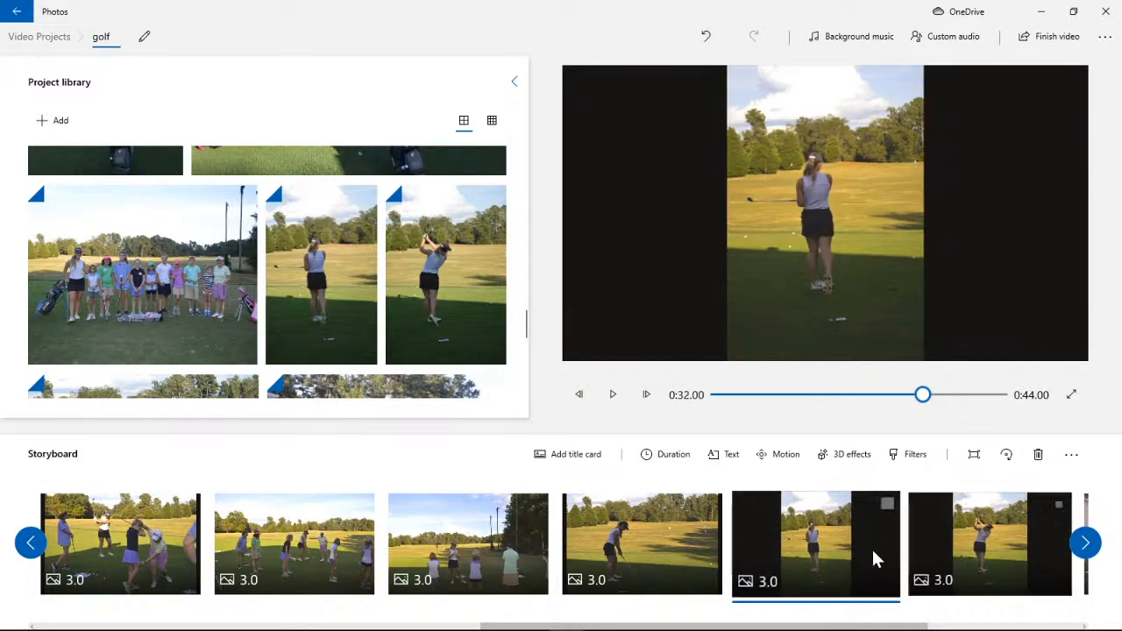
click(964, 548)
drag(965, 548, 790, 563)
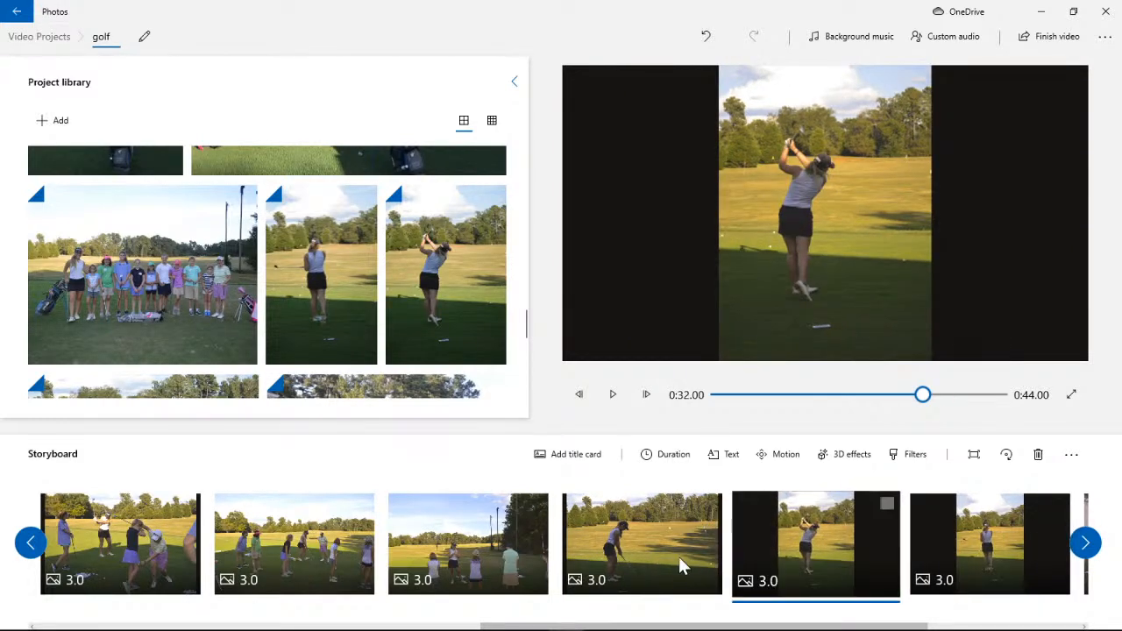
- Check the sequence of the ball address photo and the two portrait swing photos in the preview
click(680, 556)
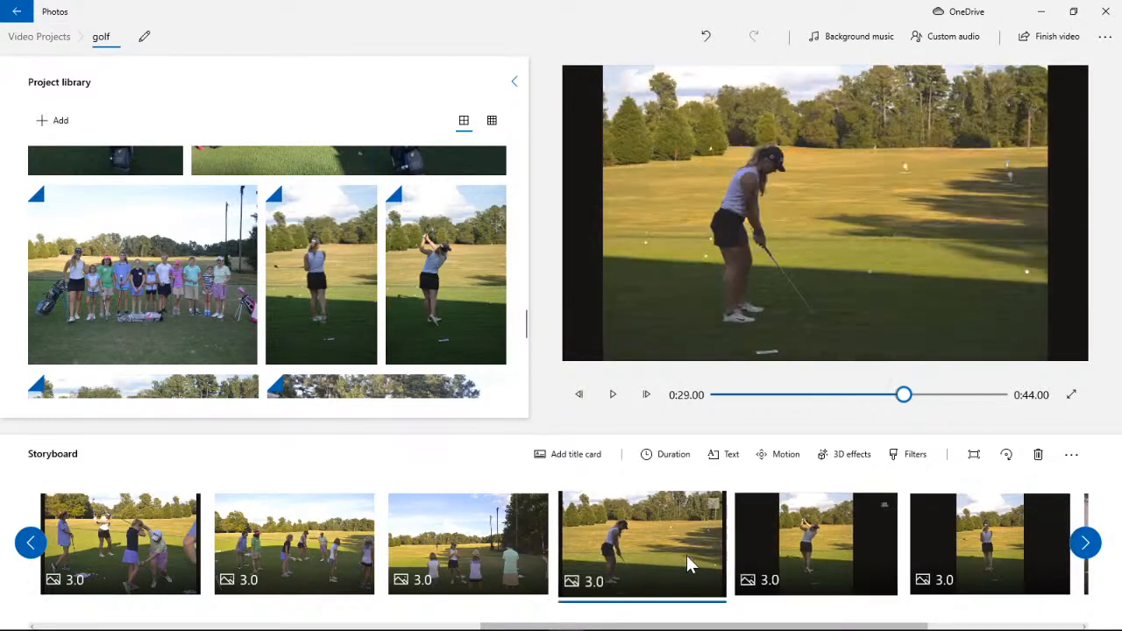
click(957, 547)
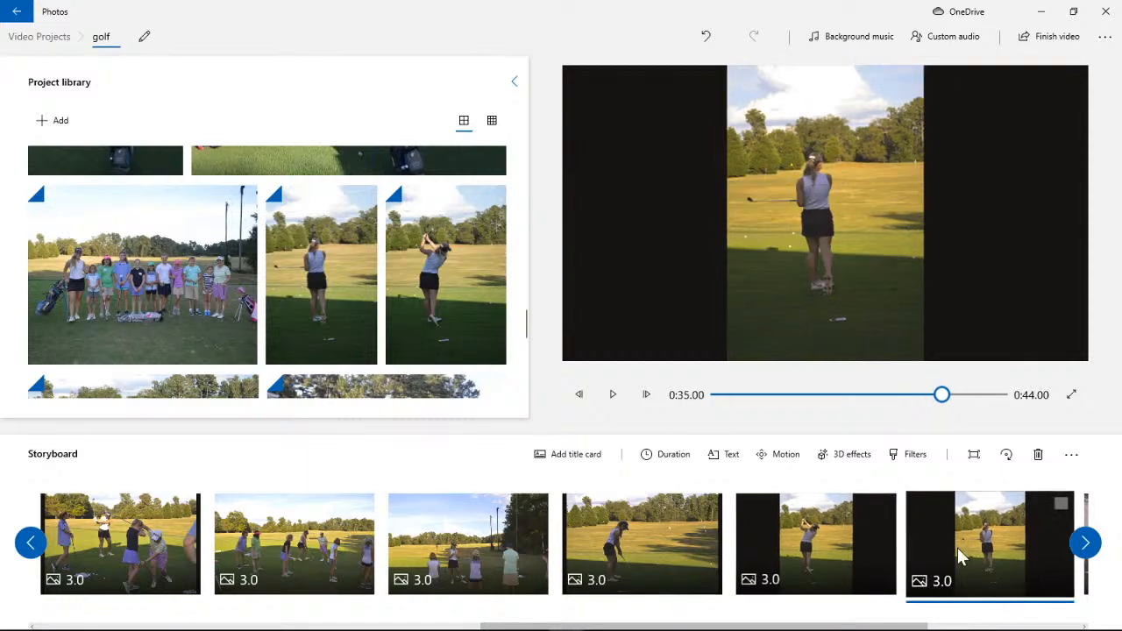
click(670, 547)
click(791, 545)
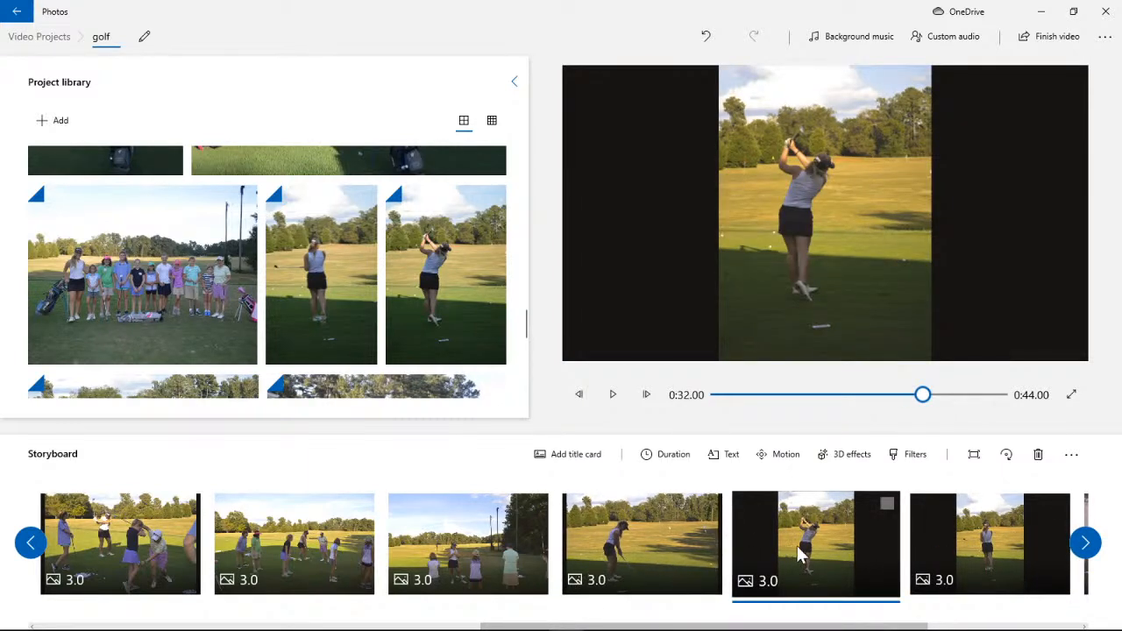
click(944, 544)
click(810, 547)
click(956, 546)
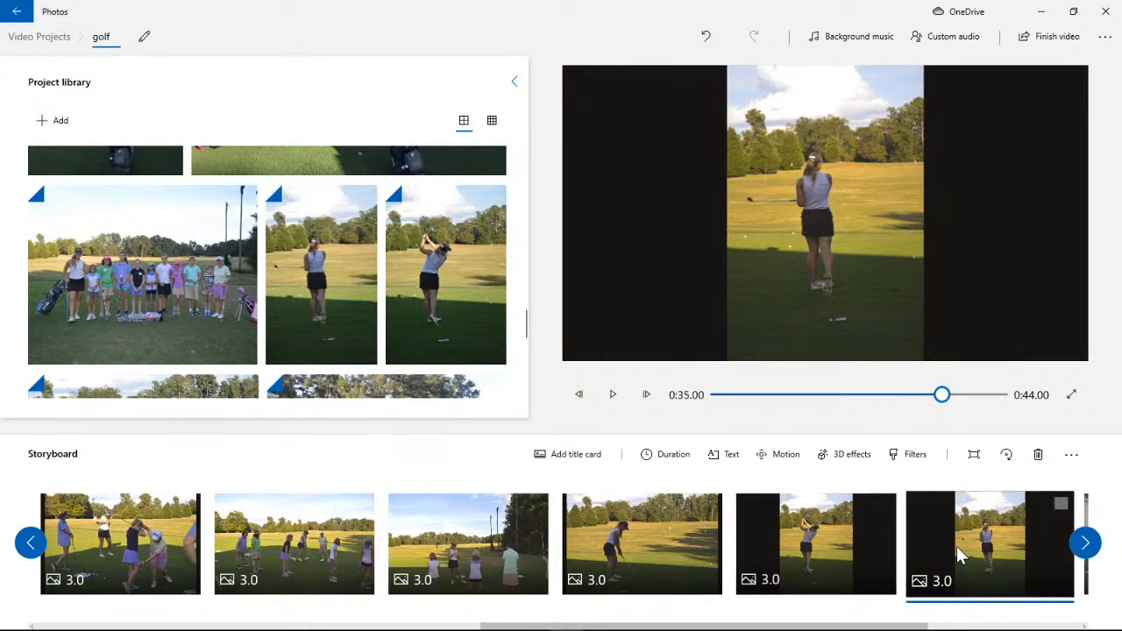
- Review the closing storyboard photos from the ball address shot through the covered-range practice photo to the group photo
click(1094, 546)
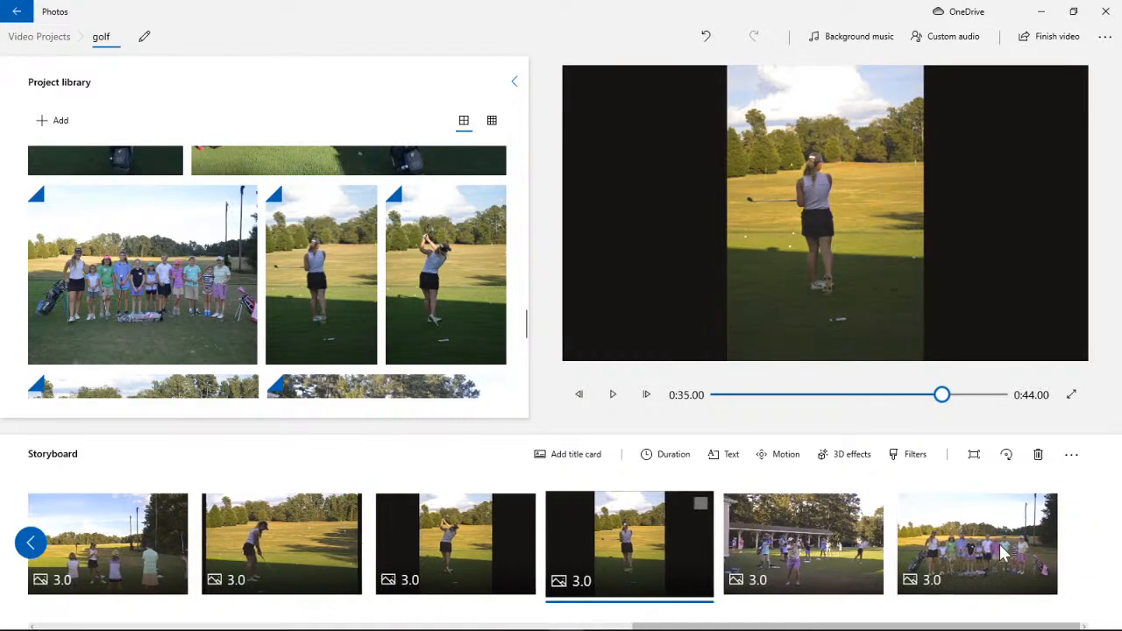
click(833, 552)
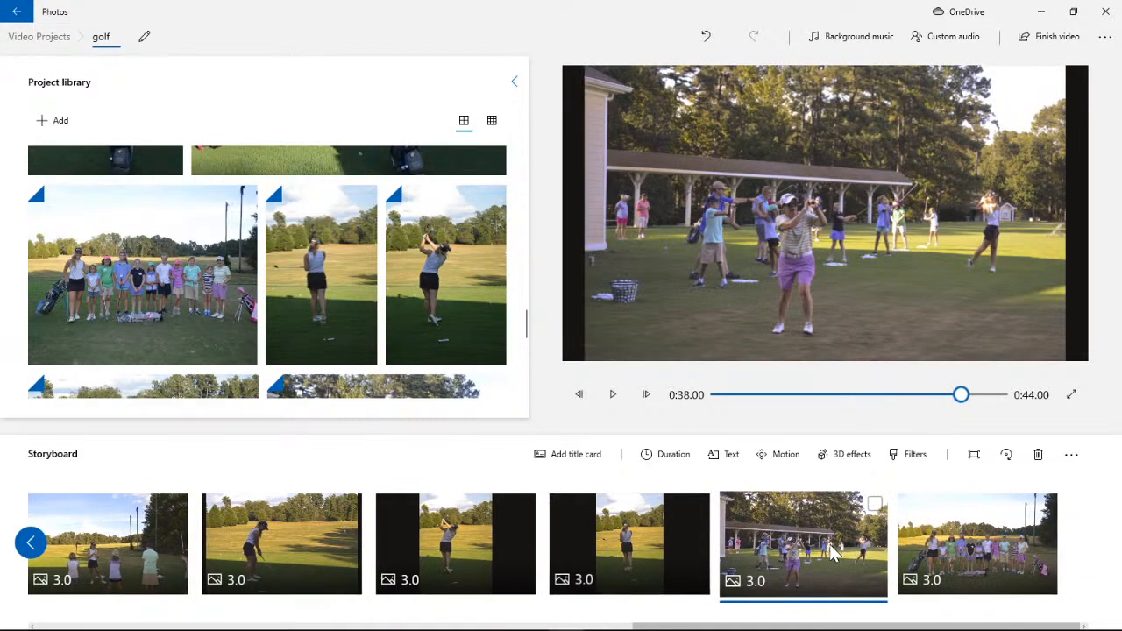
click(956, 566)
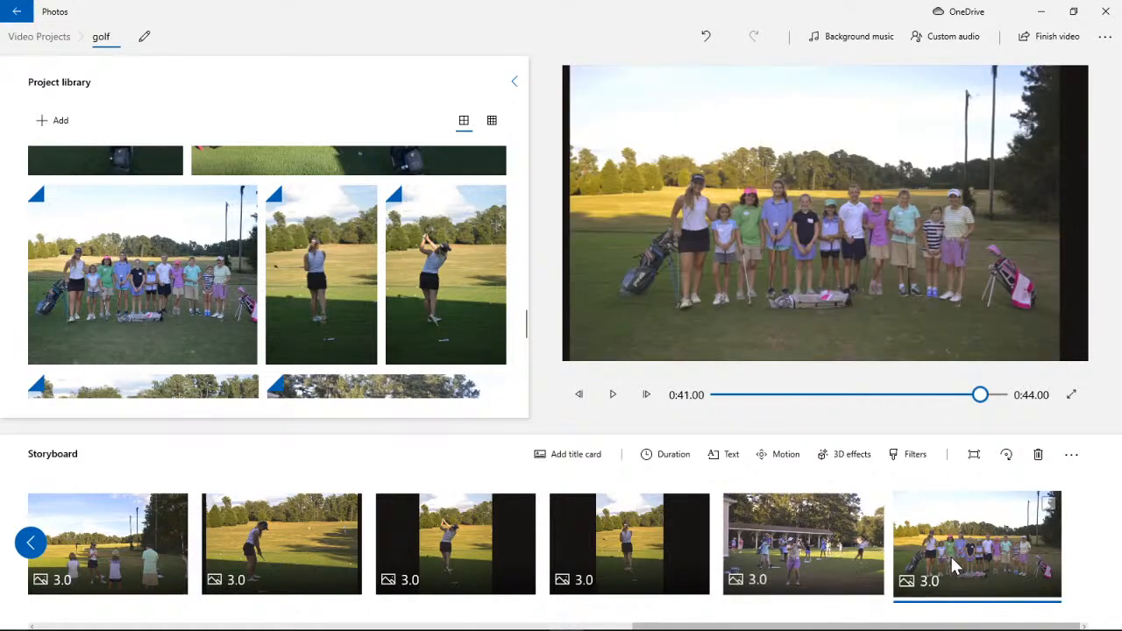
click(603, 547)
click(504, 548)
click(302, 538)
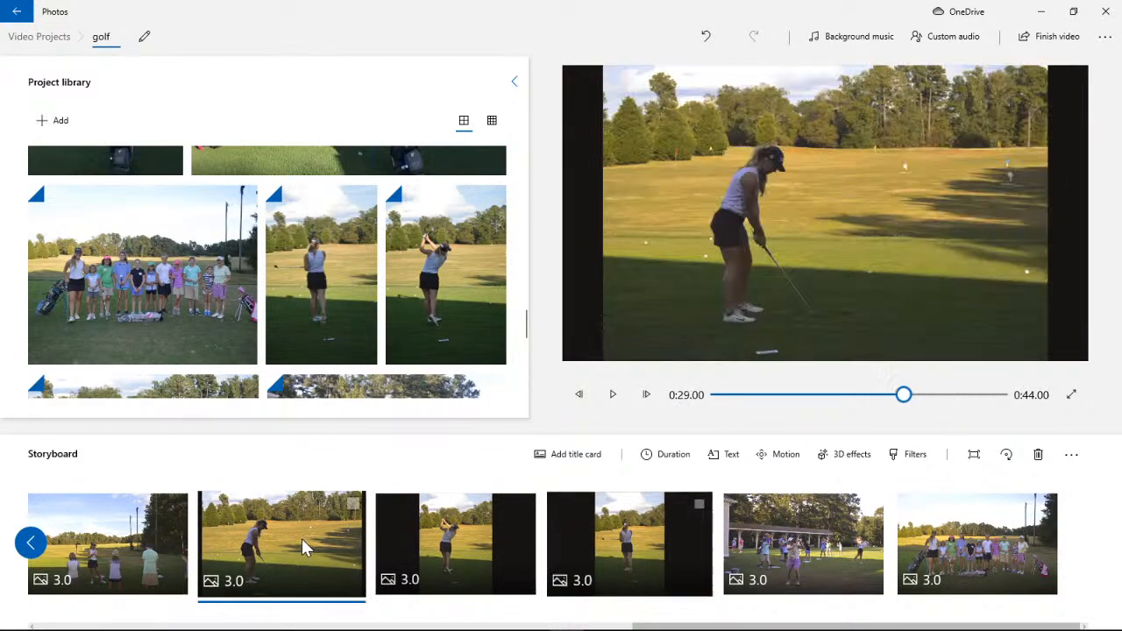
click(440, 545)
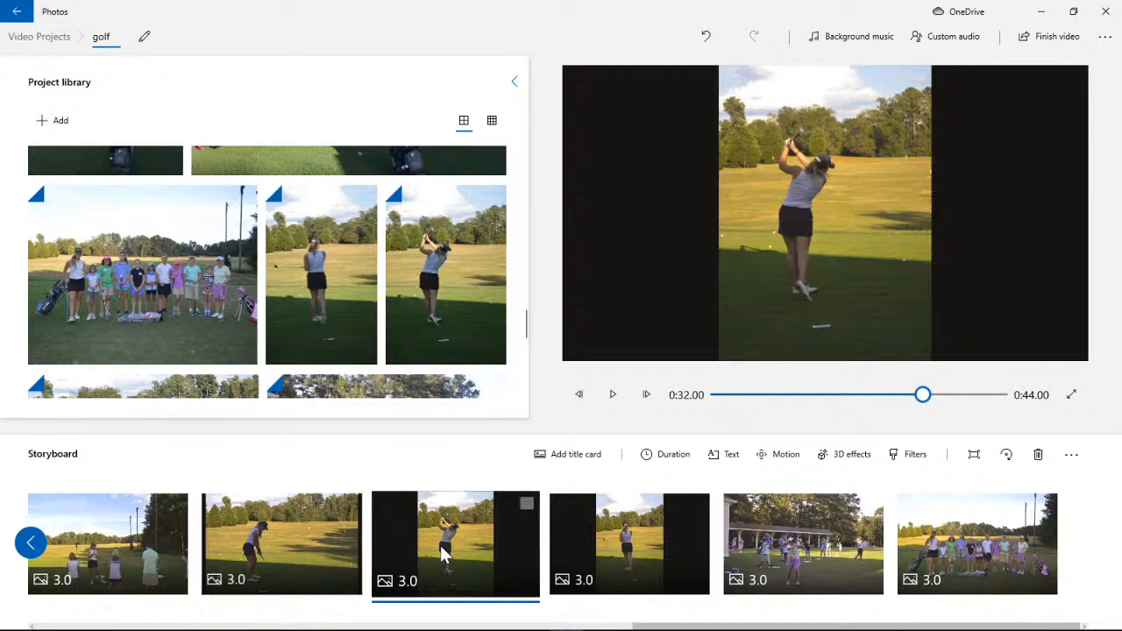
click(620, 546)
click(772, 552)
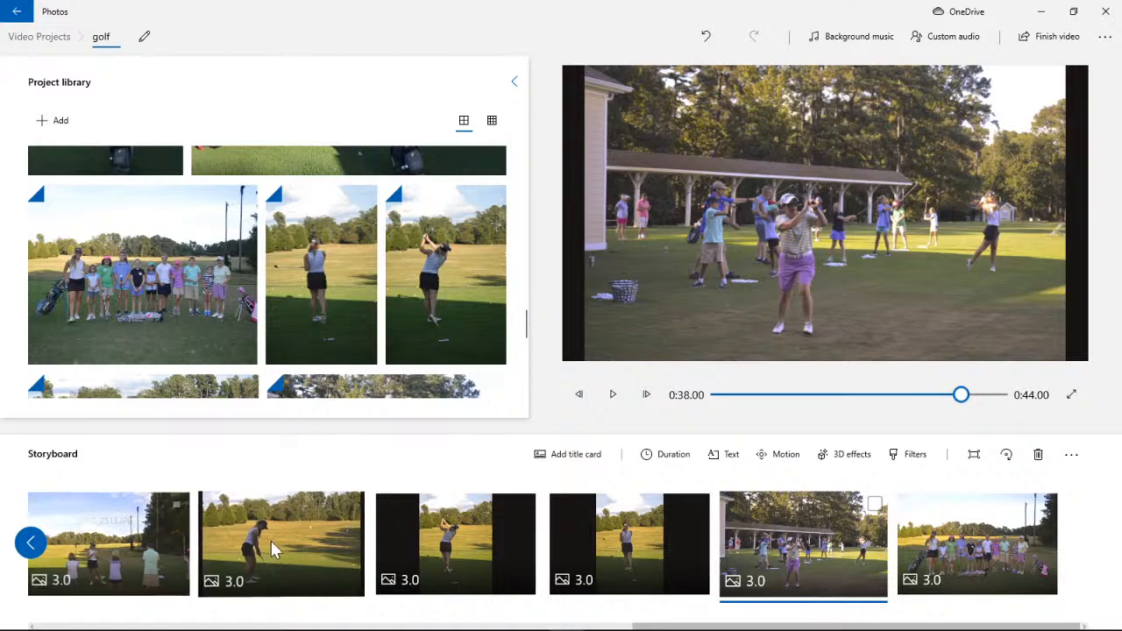
click(986, 556)
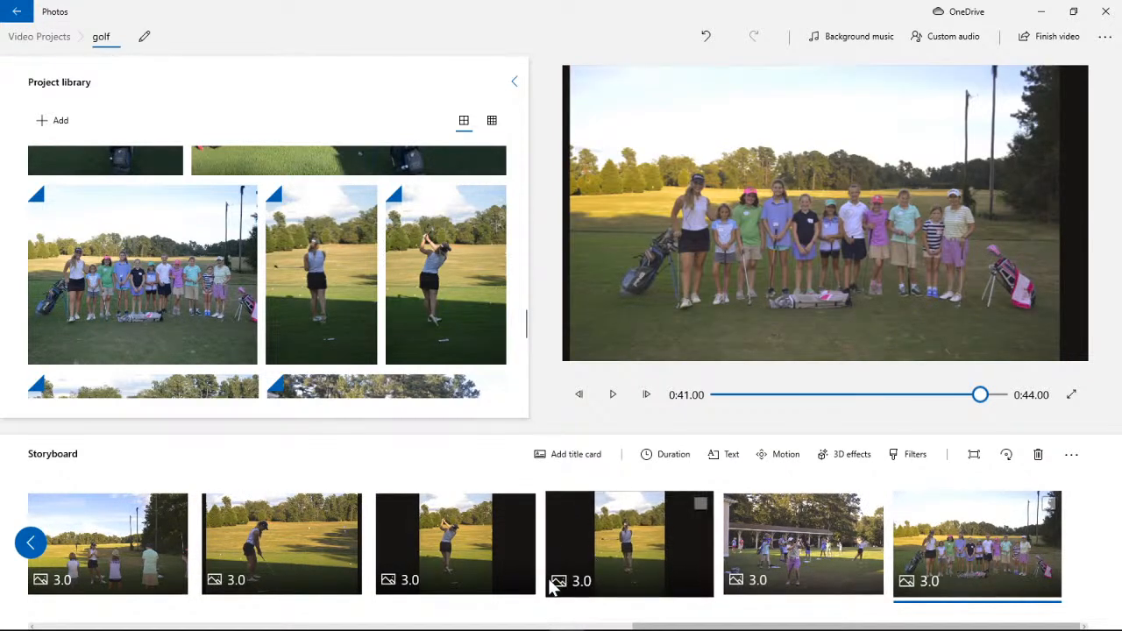
- Review the order of the opening and middle storyboard items, from the Golf Camp 2019 title card through the group lesson photos
click(33, 553)
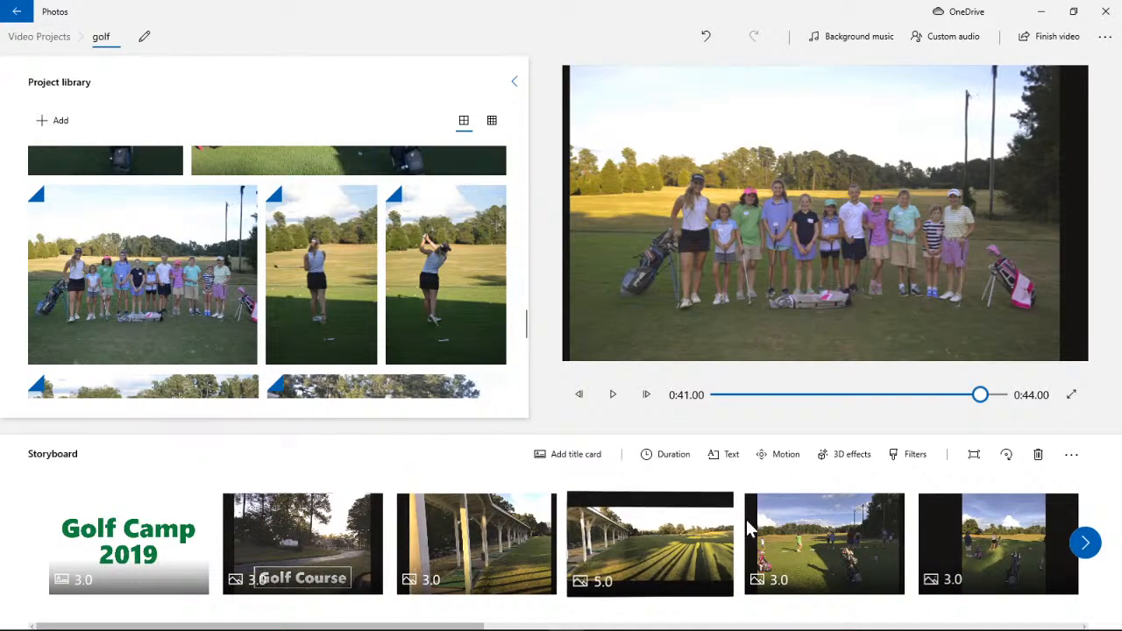
click(1087, 545)
click(1086, 545)
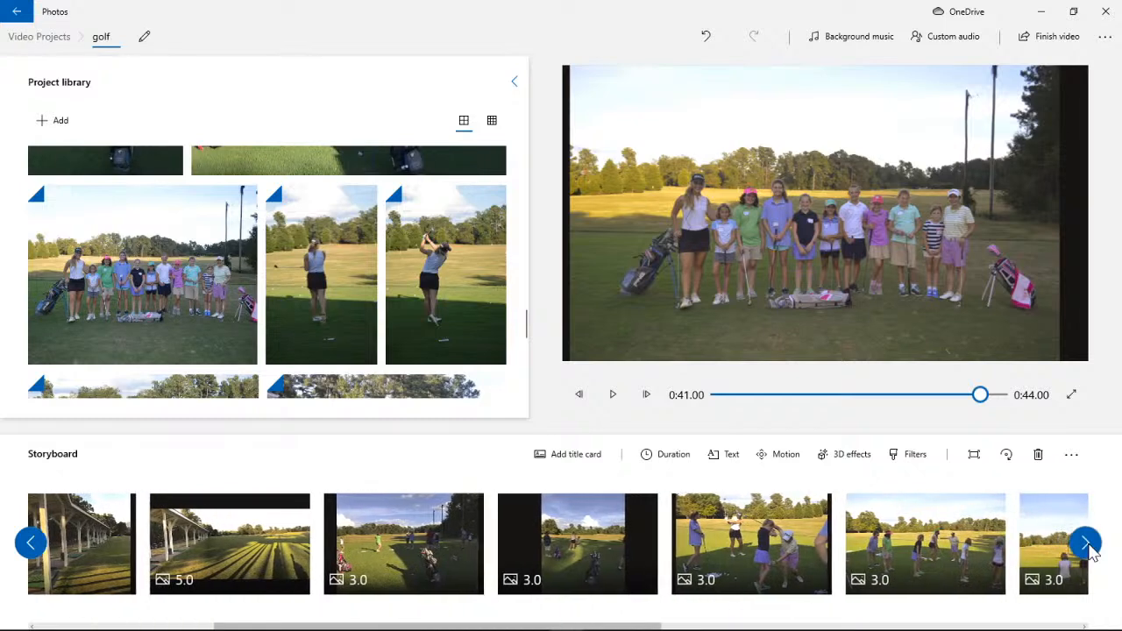
click(1087, 546)
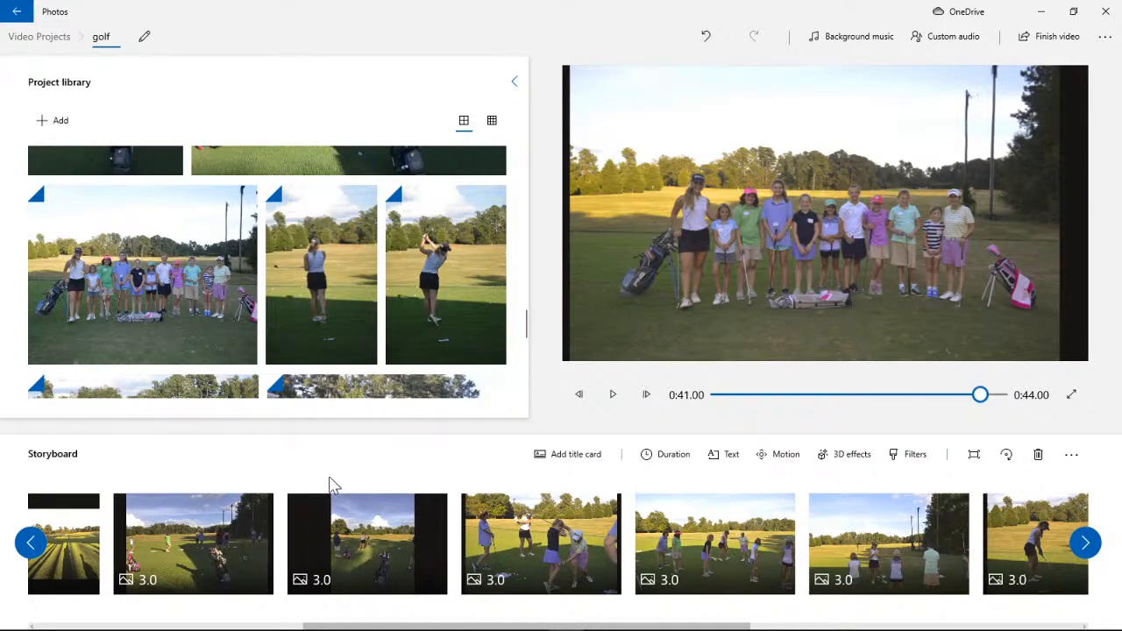
click(244, 507)
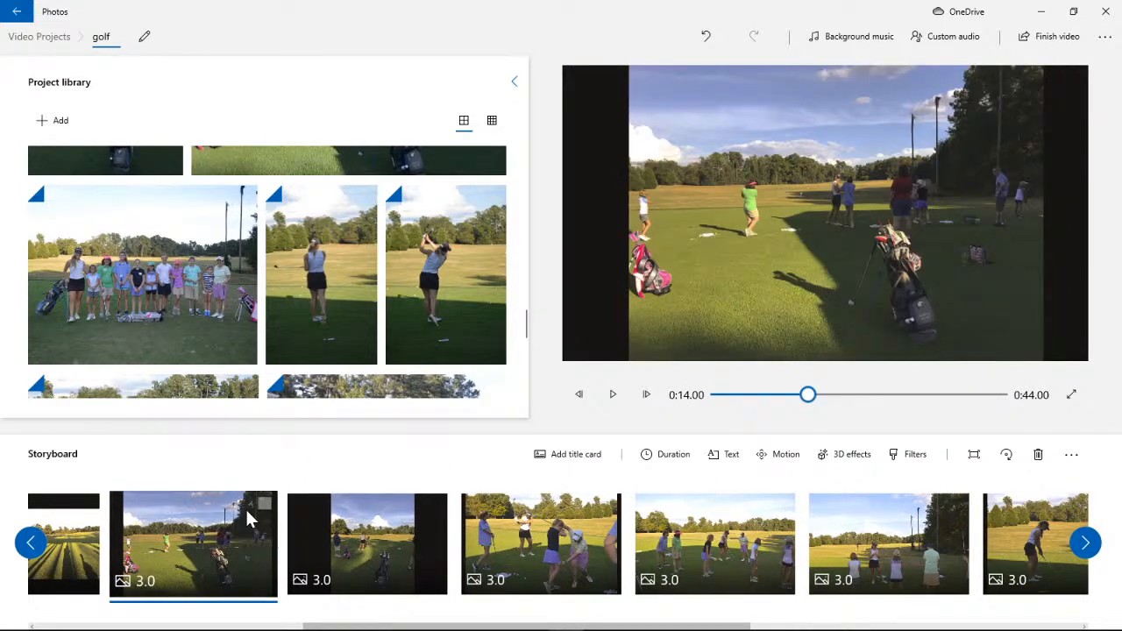
click(364, 557)
click(513, 565)
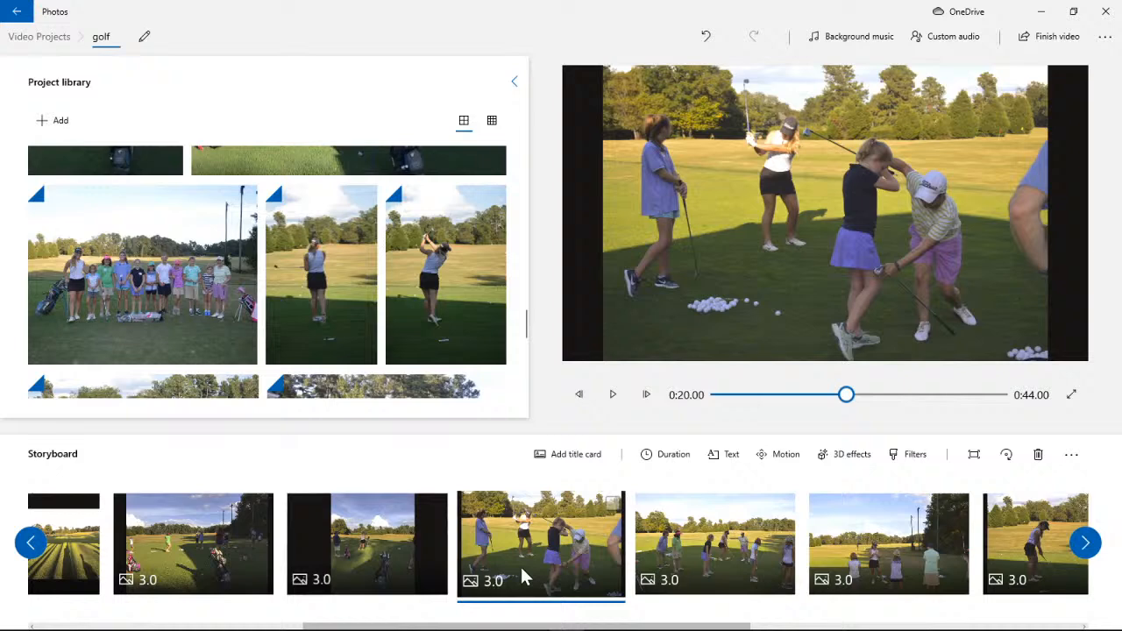
click(693, 548)
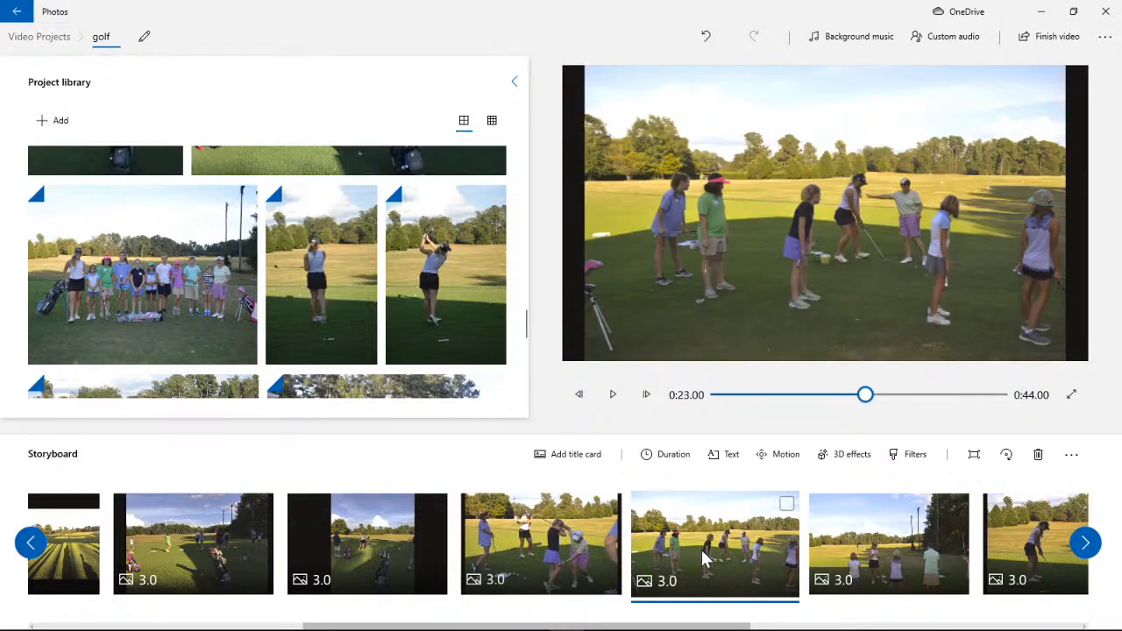
click(25, 544)
click(25, 544)
click(261, 527)
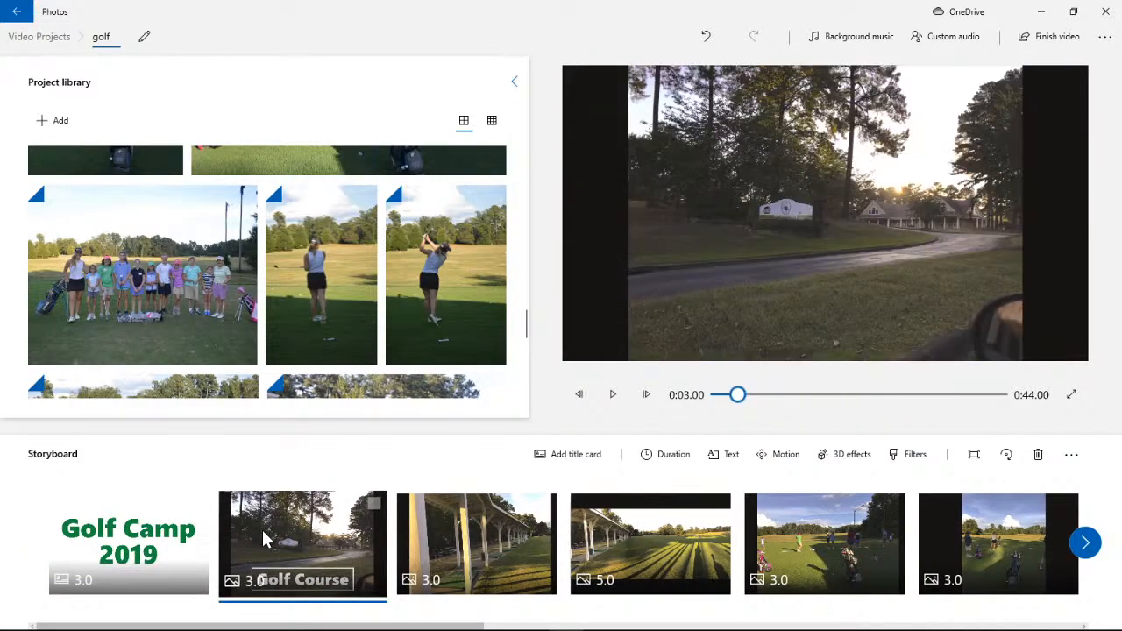
click(155, 536)
click(299, 526)
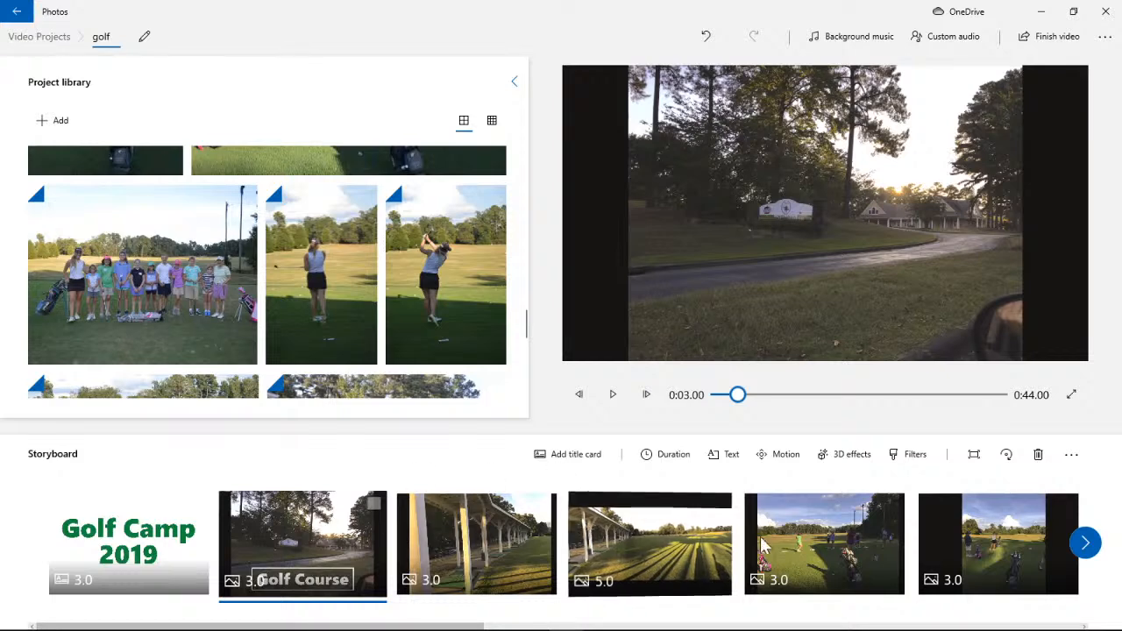
- Remove the black bars from the 5-second panoramic driving range photo
click(672, 544)
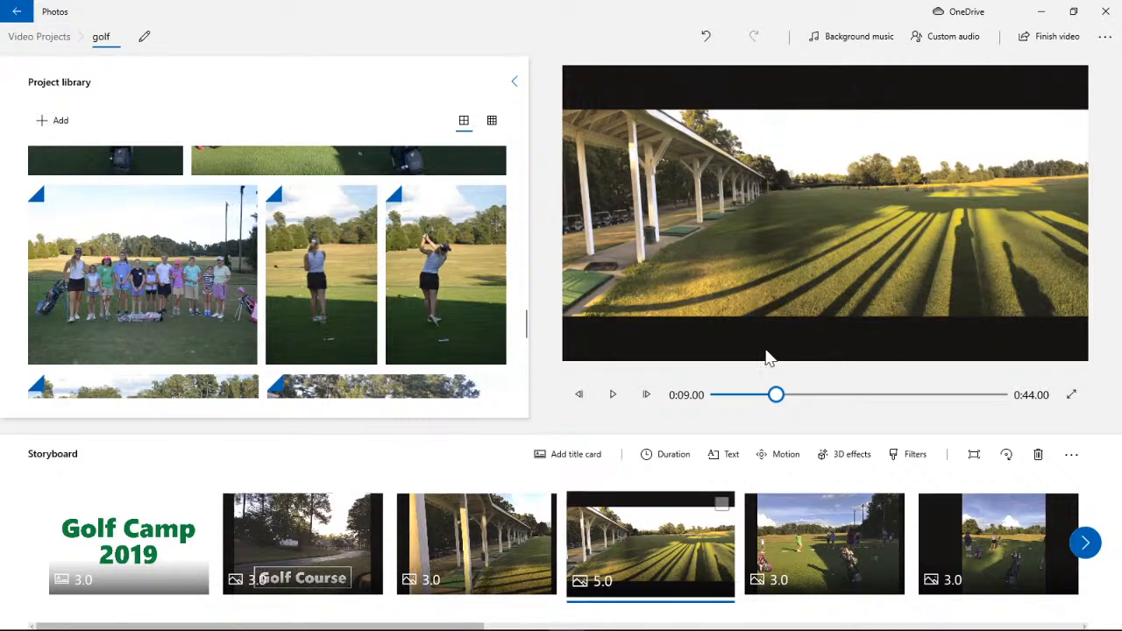
click(973, 455)
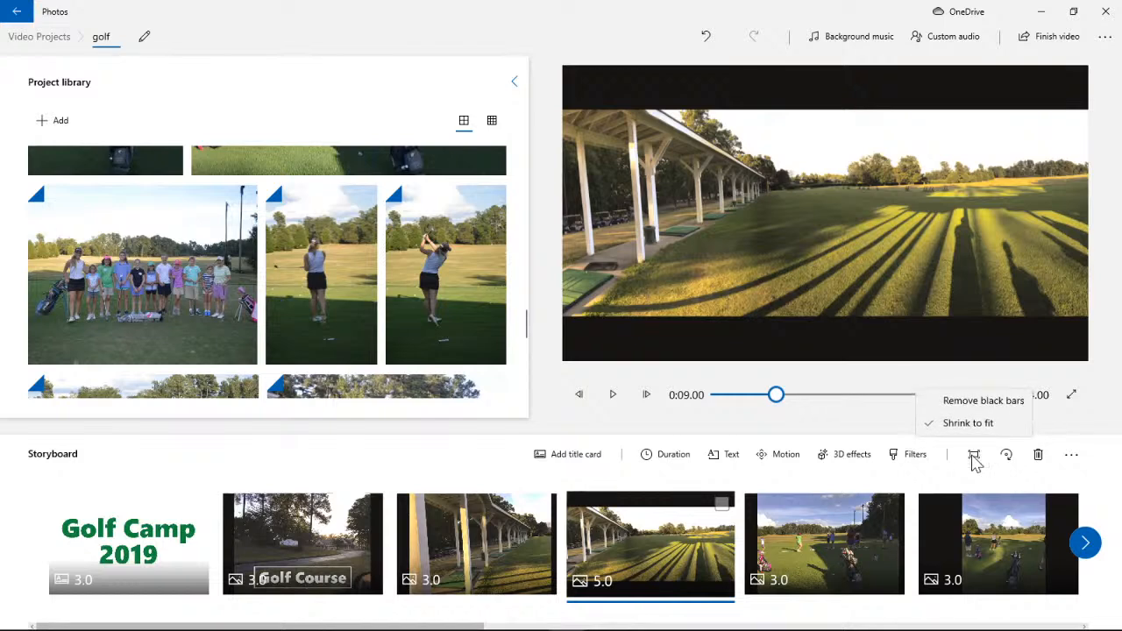
click(979, 403)
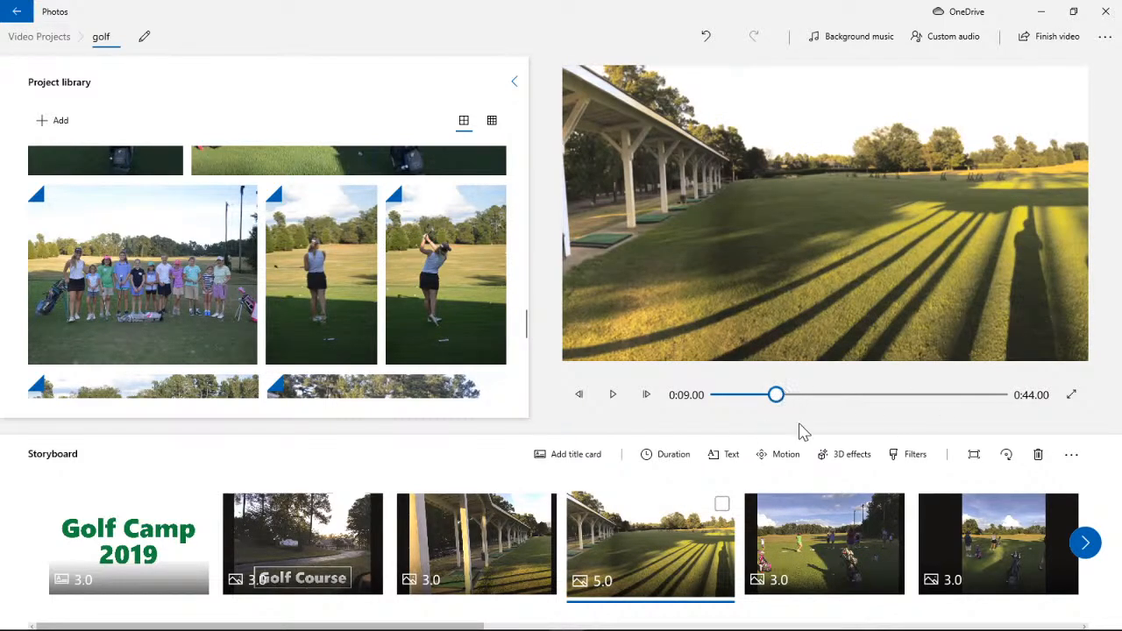
- Play the slideshow from the beginning past the panoramic driving range photo, and pause it
drag(780, 399, 719, 404)
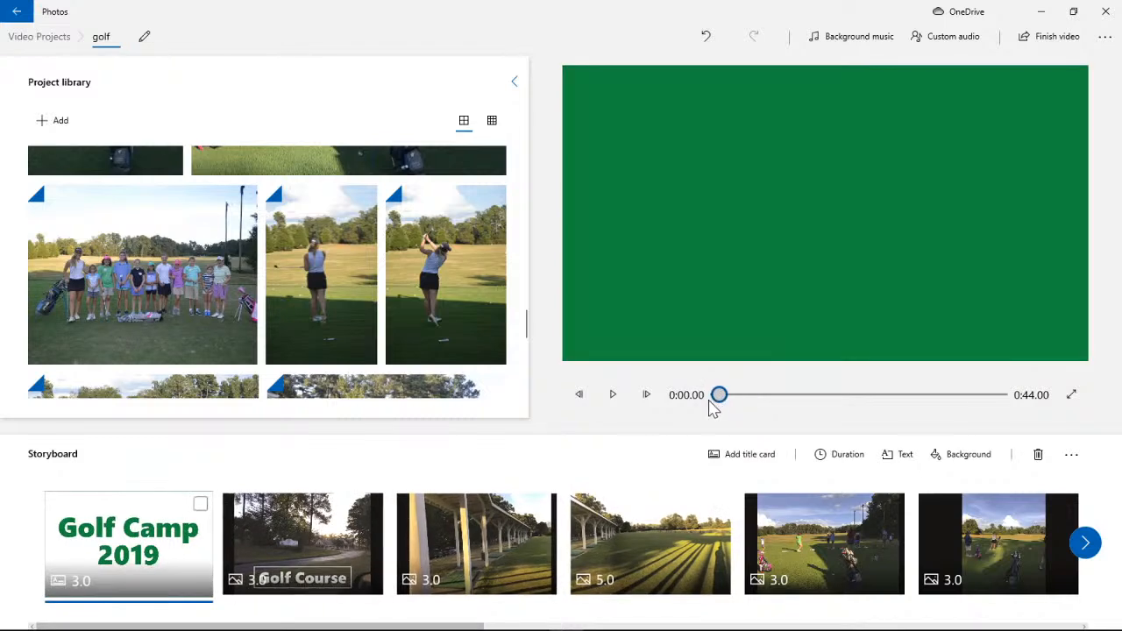
click(616, 403)
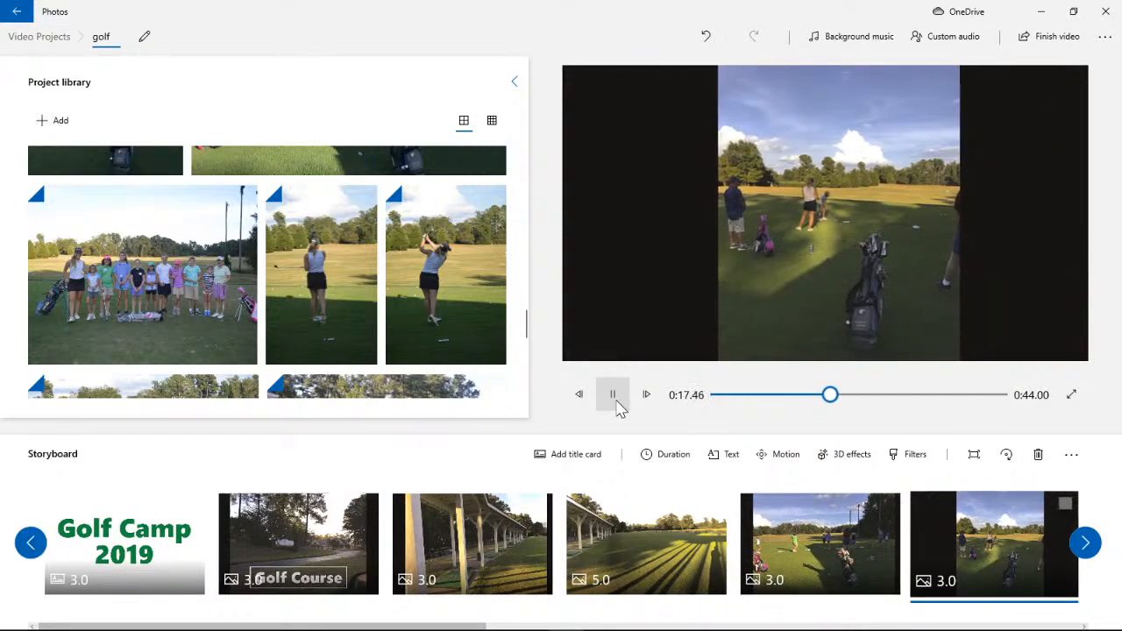
click(618, 405)
- Preview the Pan right motion on the 5-second panoramic driving range photo, and leave the motion settings without changes
click(626, 551)
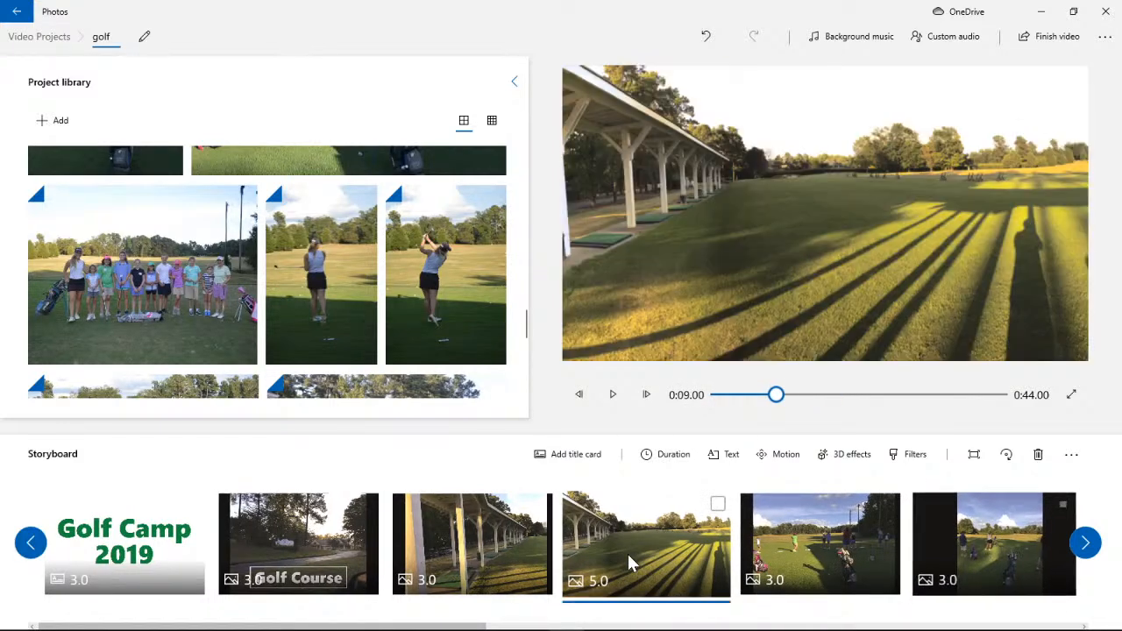
click(782, 454)
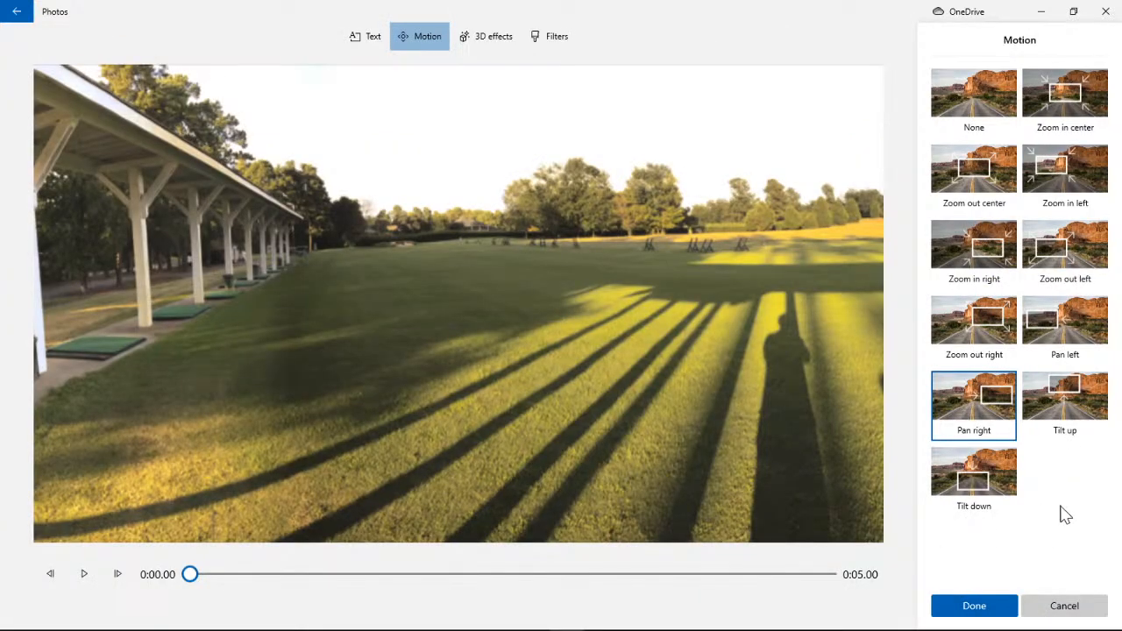
click(84, 574)
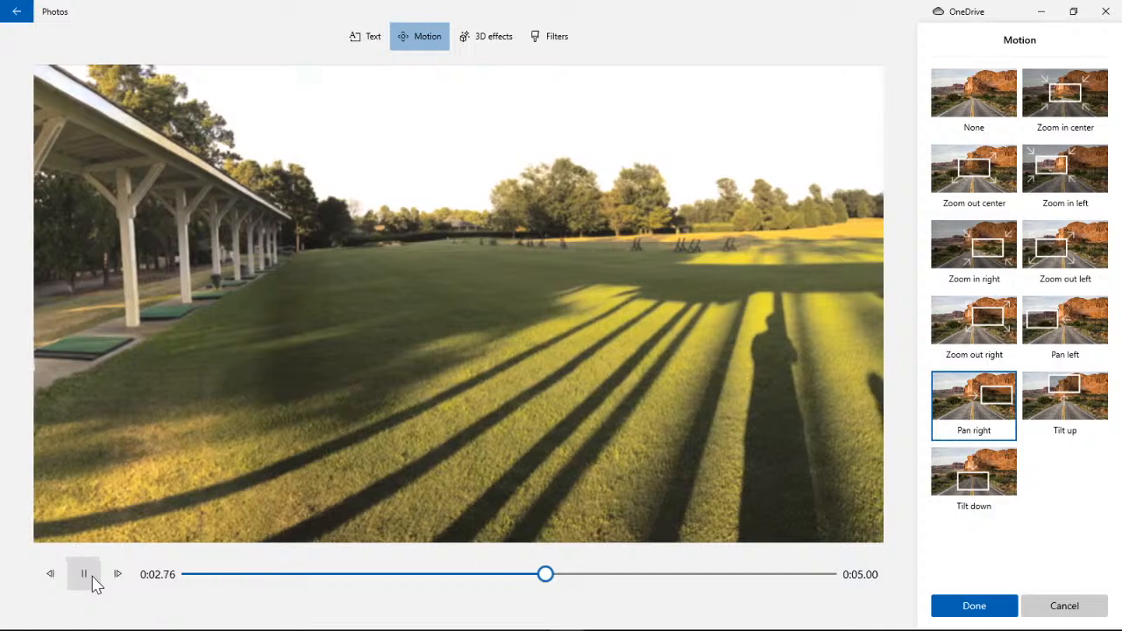
click(91, 582)
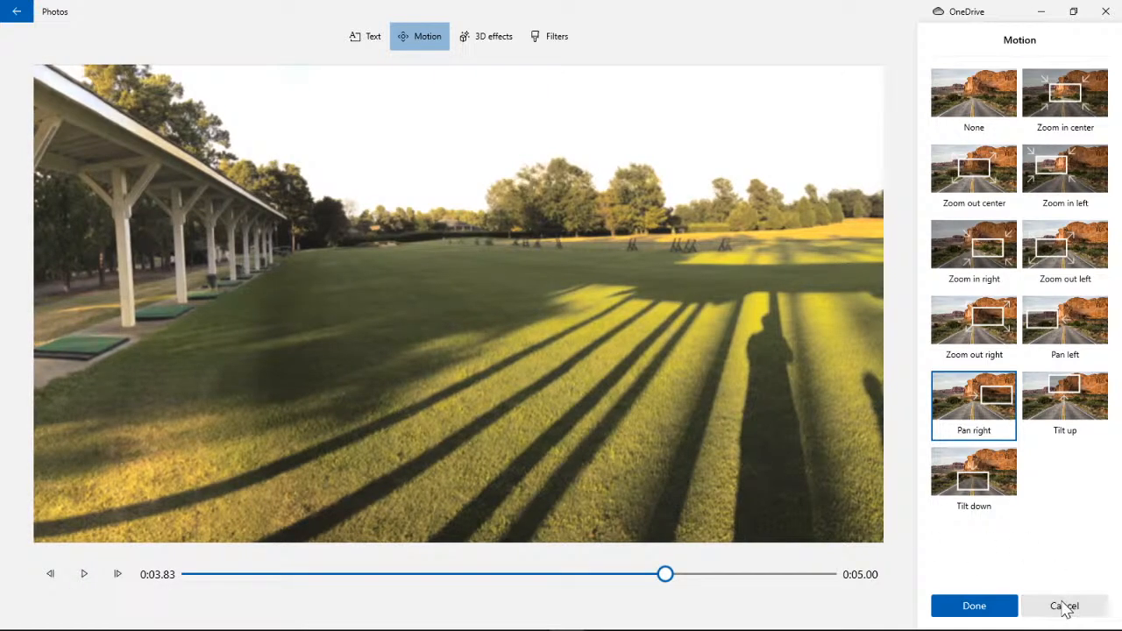
click(1064, 607)
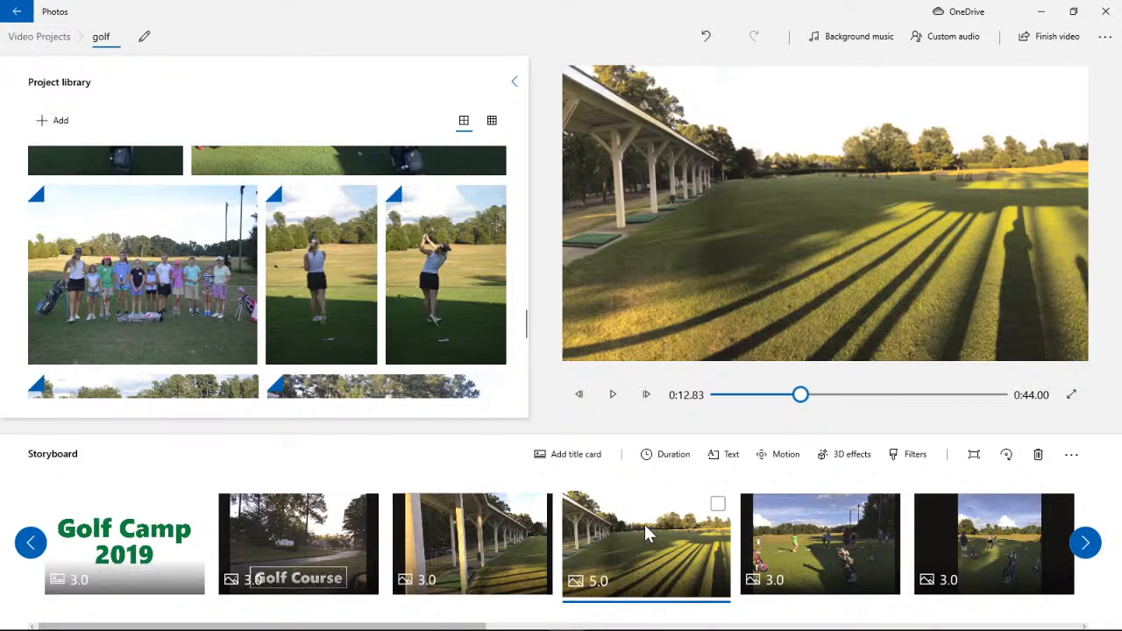
- Try Shrink to fit on the panoramic driving range photo, and switch it back to Remove black bars
click(974, 454)
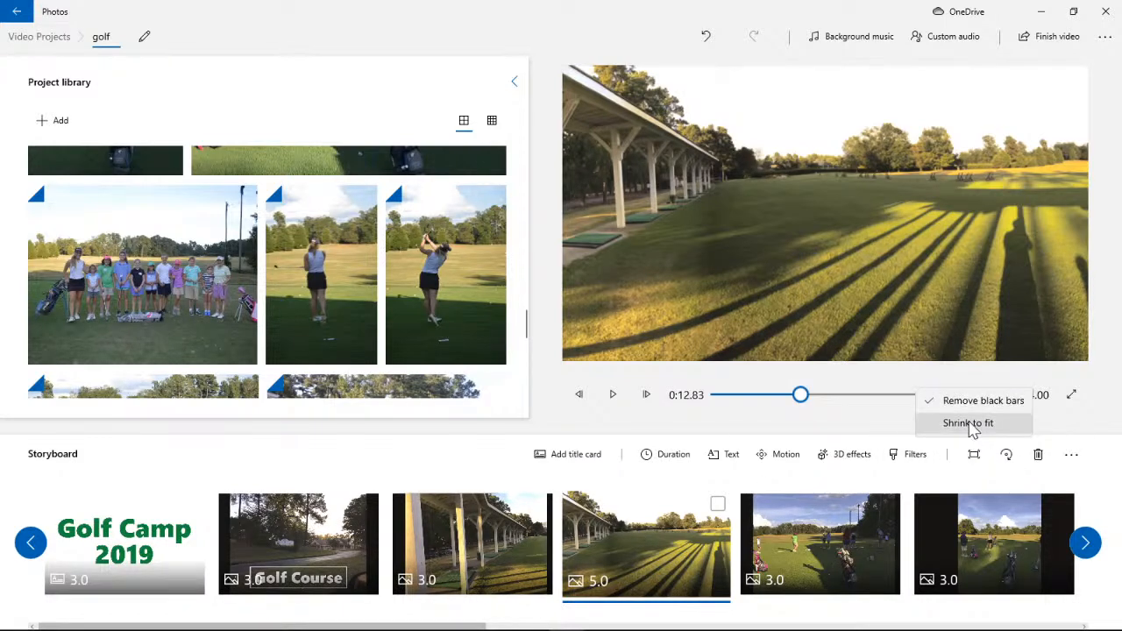
click(975, 423)
click(974, 454)
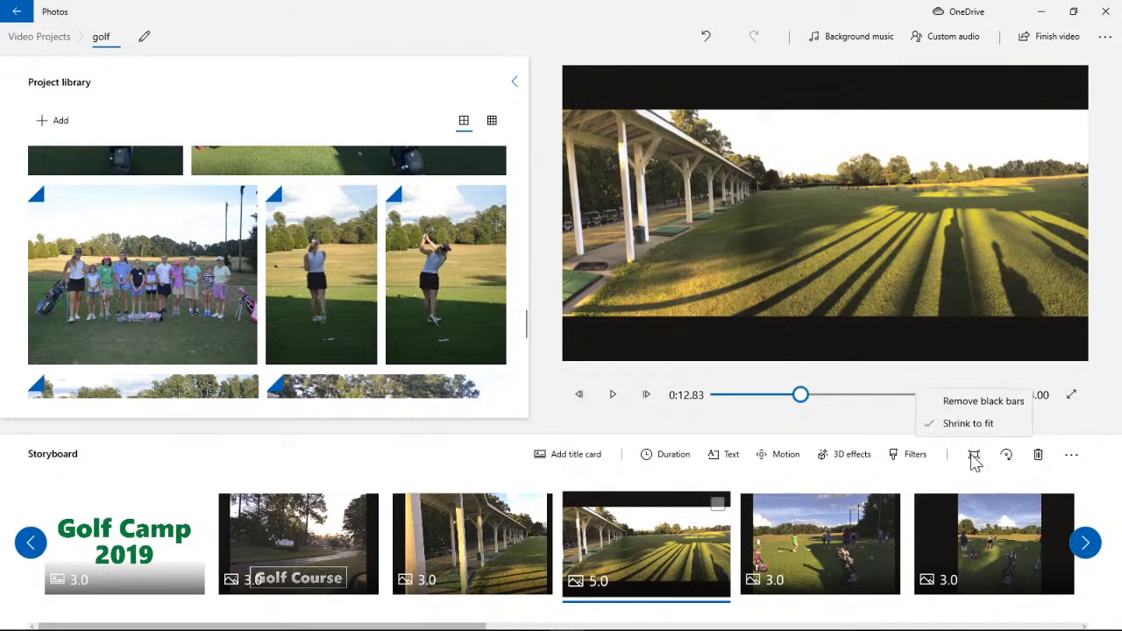
click(966, 422)
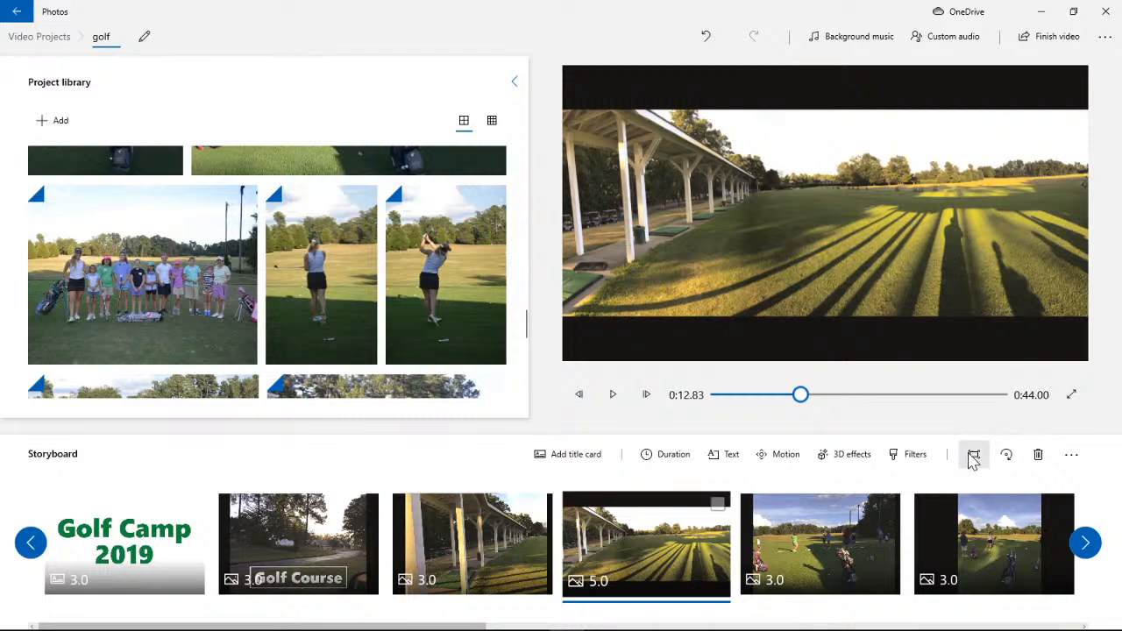
click(974, 454)
click(967, 408)
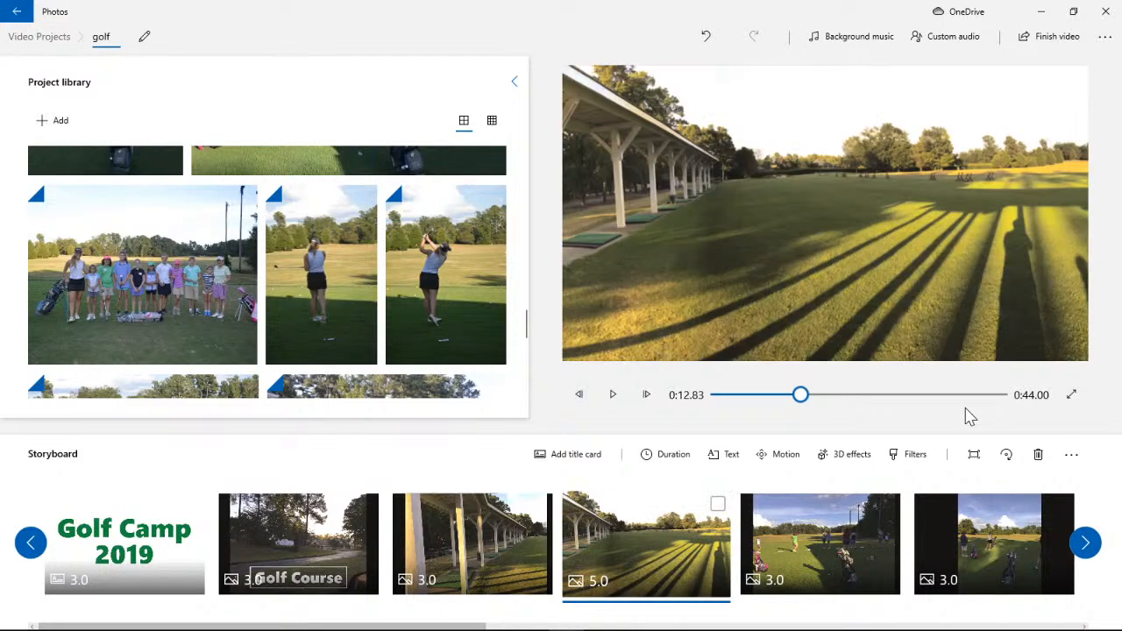
- Set the panoramic driving range photo to Shrink to fit
click(530, 543)
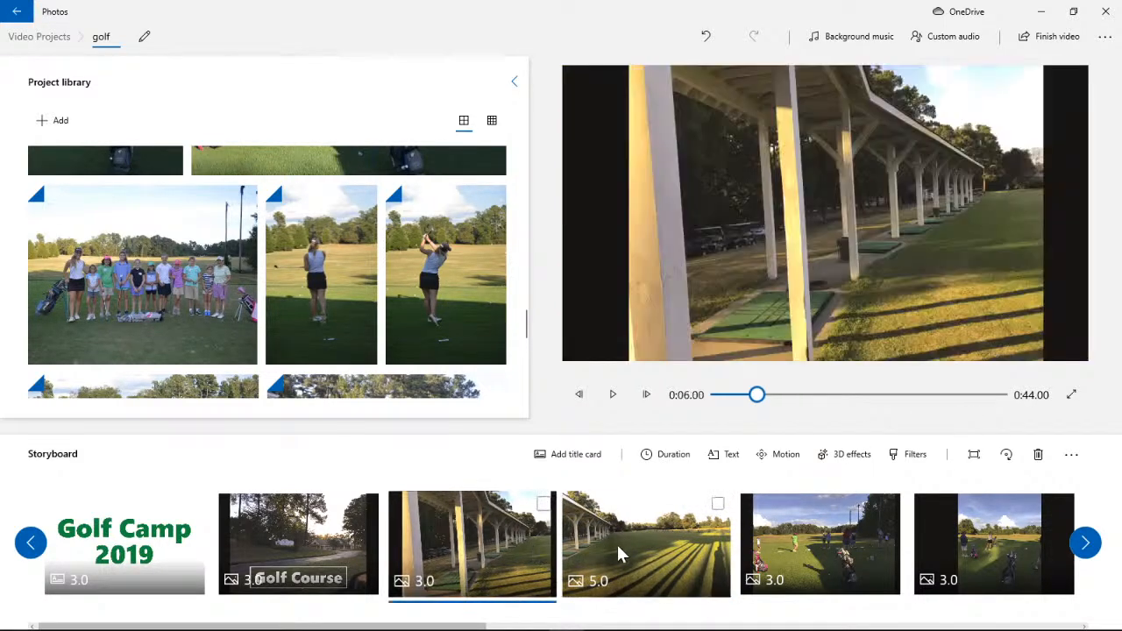
click(618, 545)
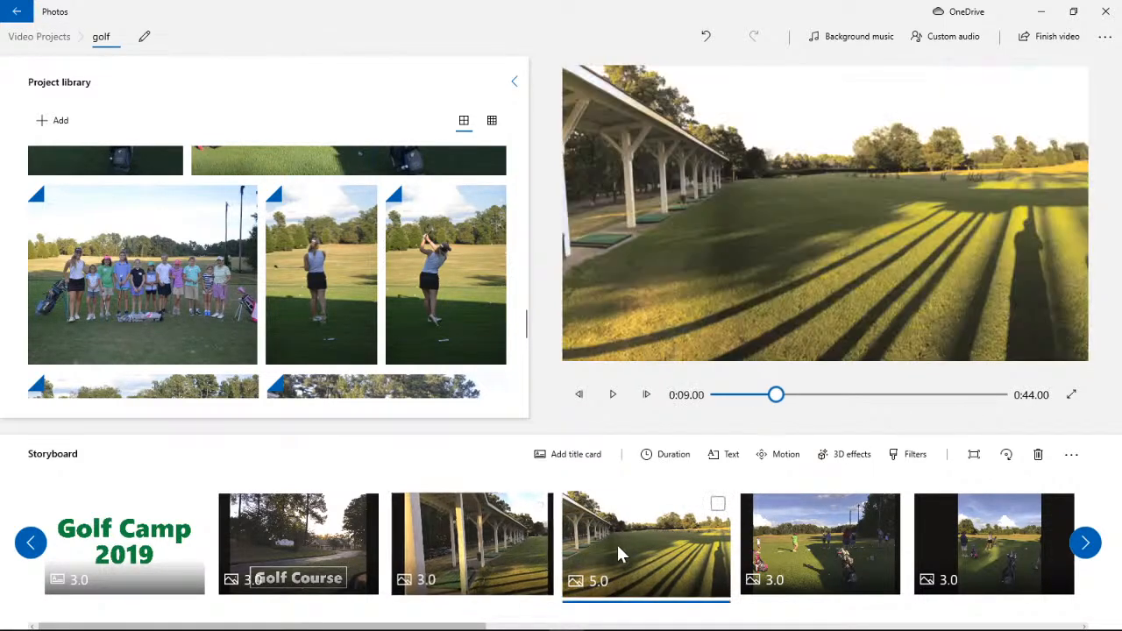
click(977, 458)
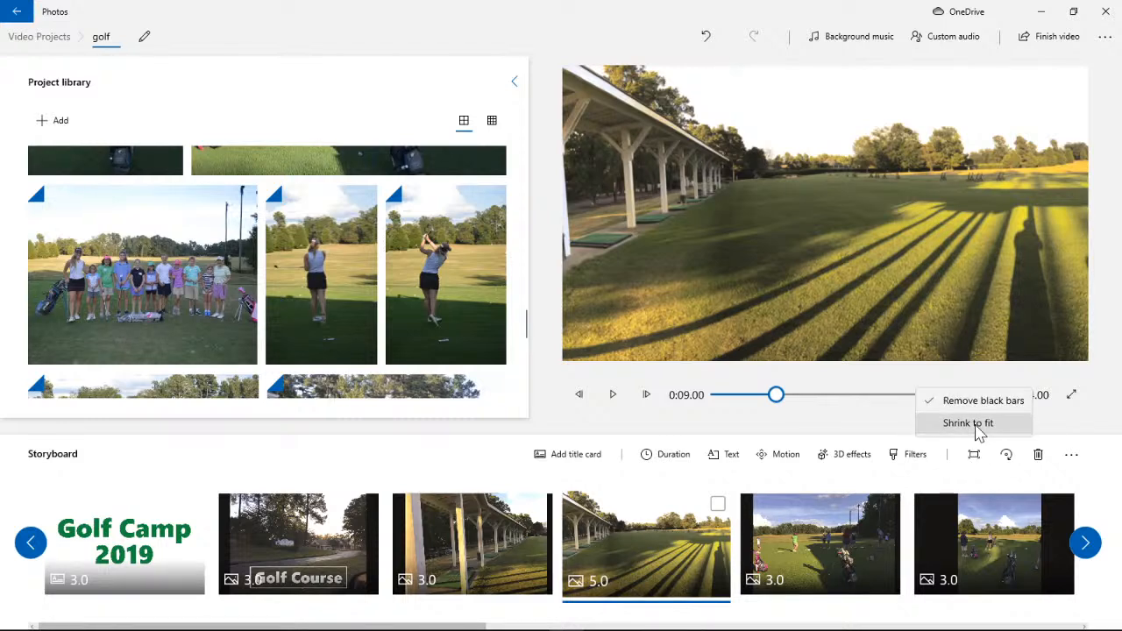
click(974, 454)
click(974, 454)
click(974, 424)
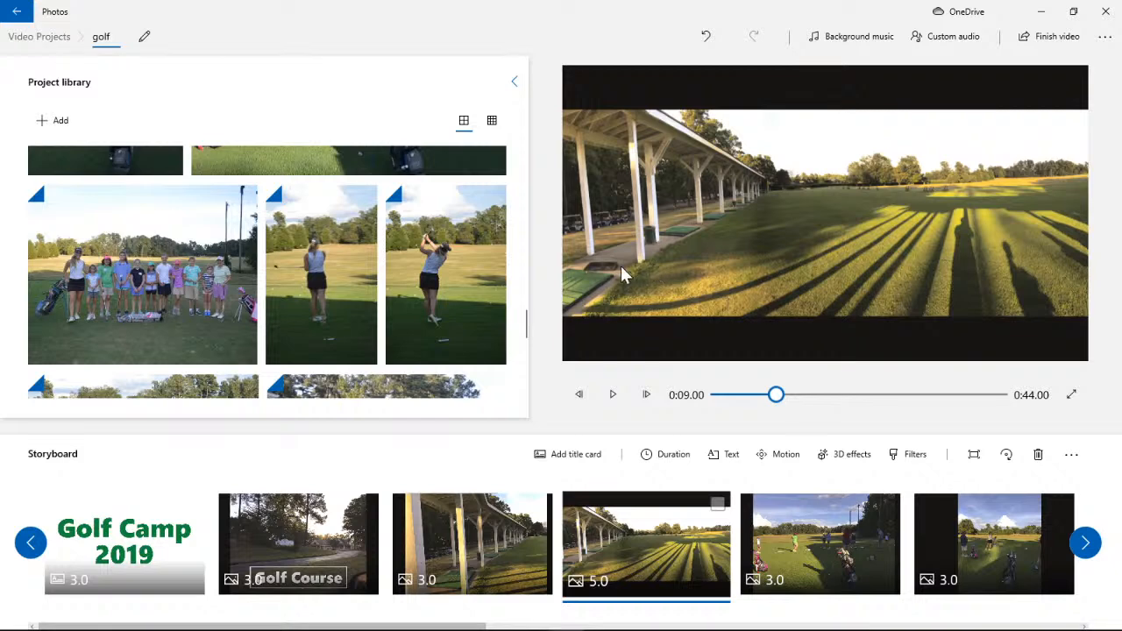
- Look through the opening storyboard photos up to the panoramic driving range photo, and return to the Golf Camp 2019 title card
click(346, 531)
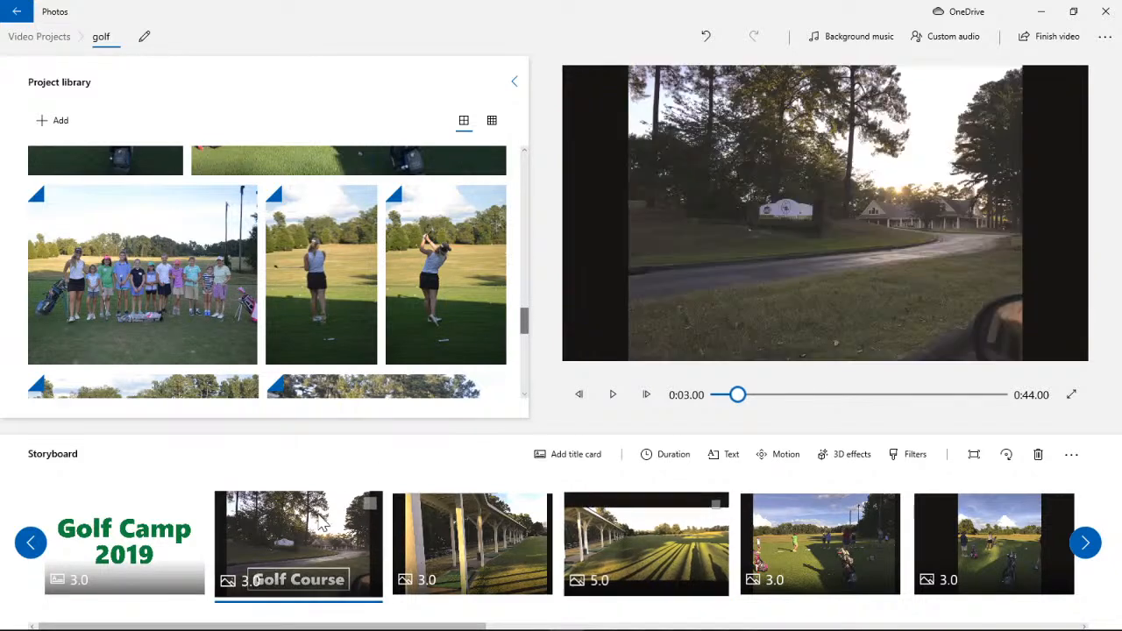
click(443, 515)
click(646, 539)
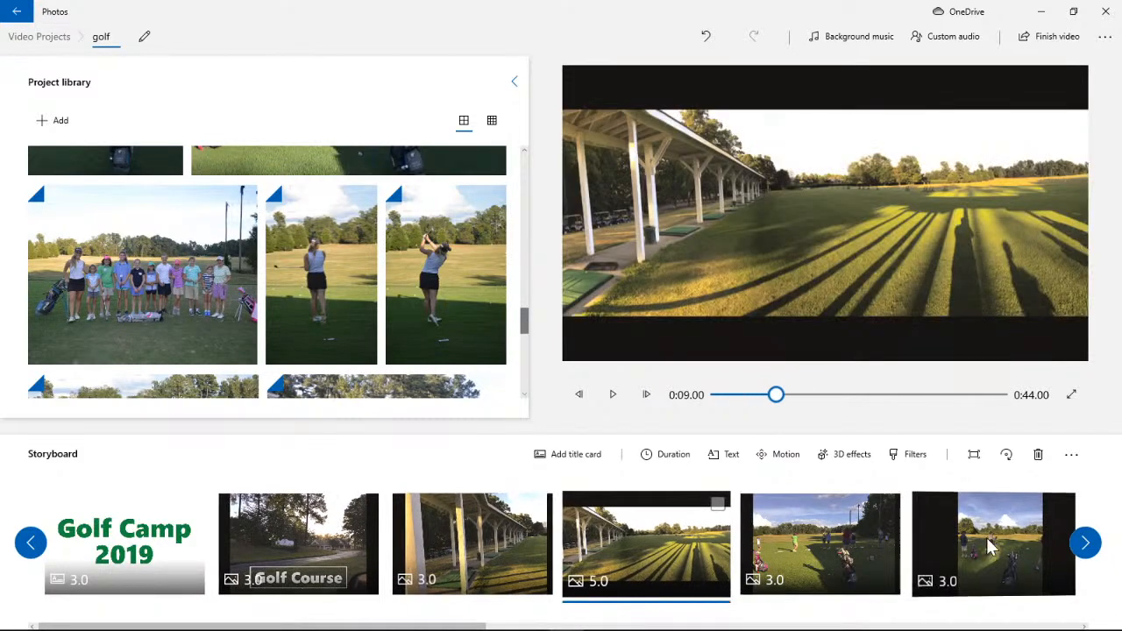
click(147, 545)
click(231, 532)
click(149, 543)
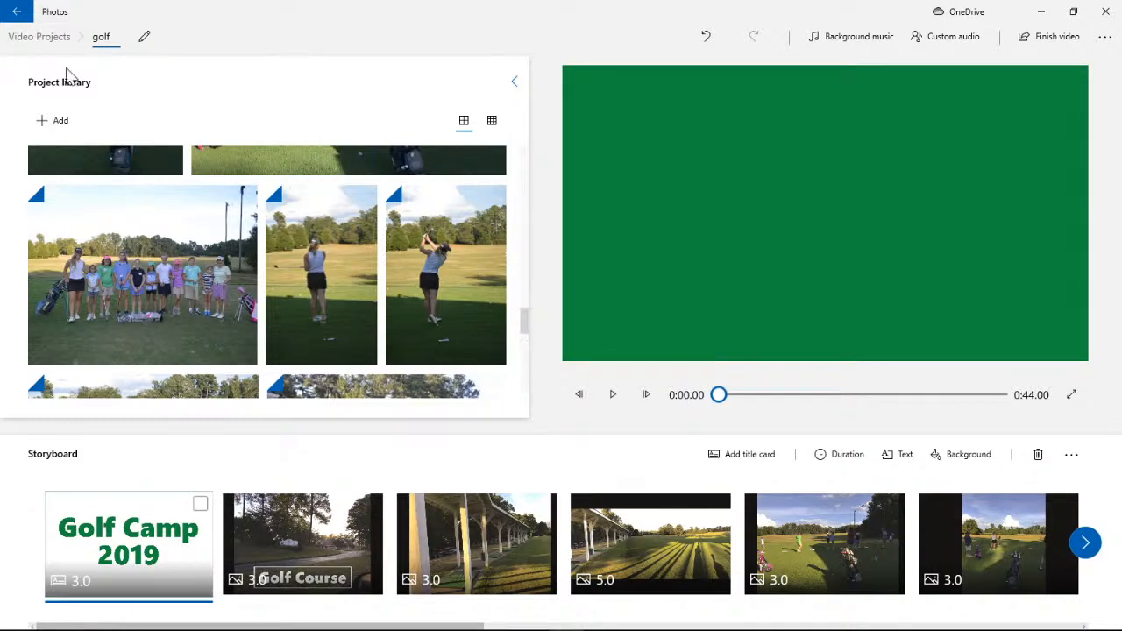
- Browse this PC's Documents > CCL > Facebook Live folder for media to add to the project library
click(54, 123)
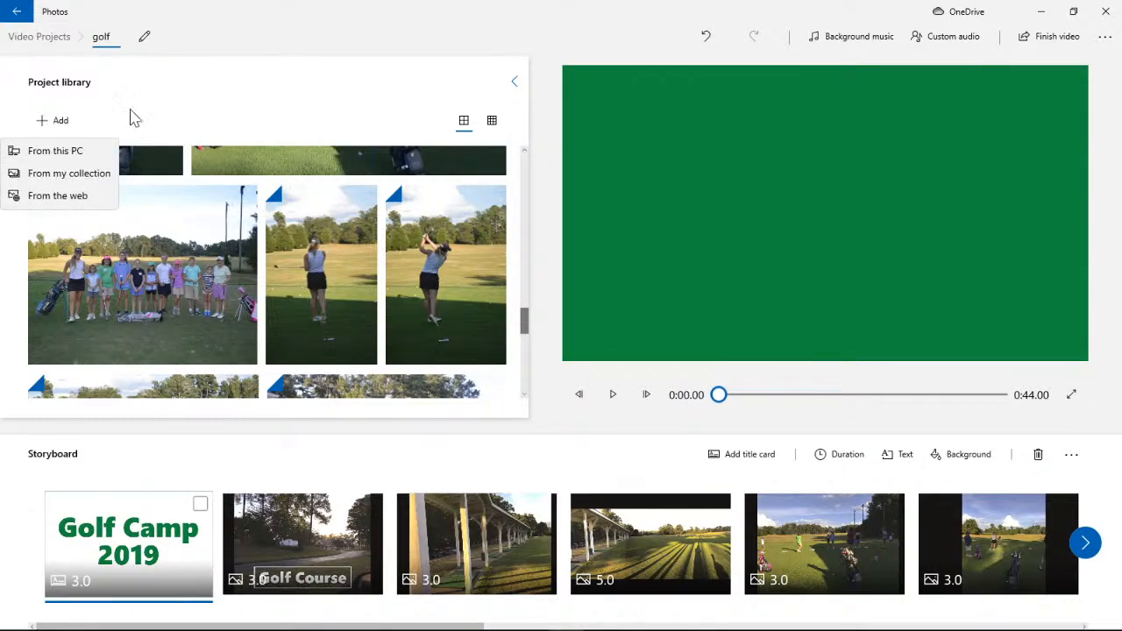
click(53, 156)
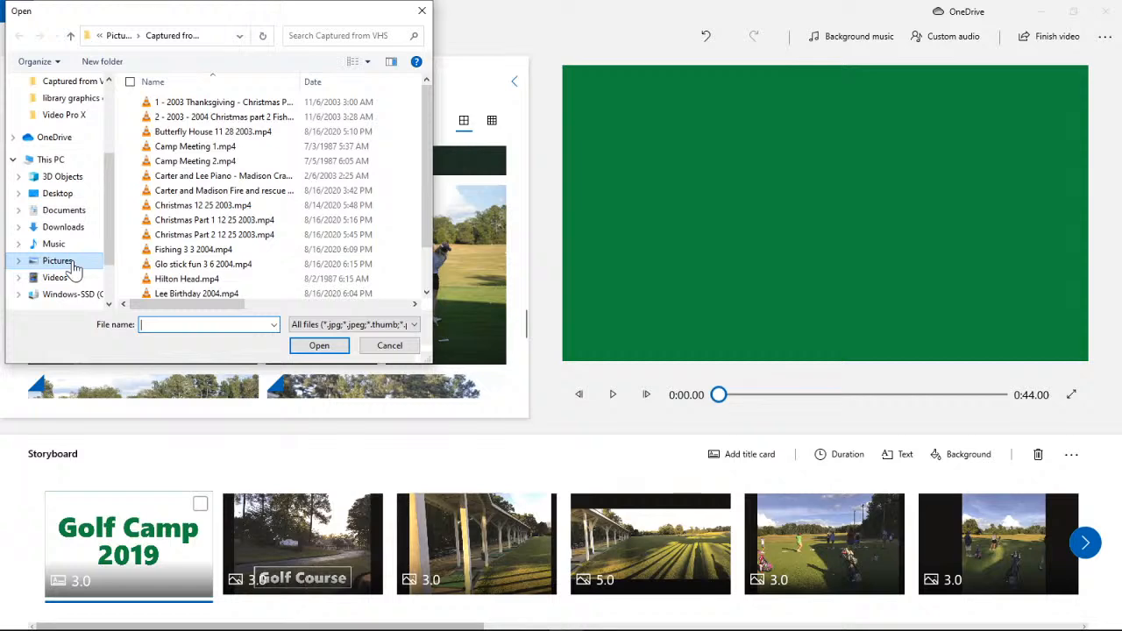
click(44, 227)
click(74, 210)
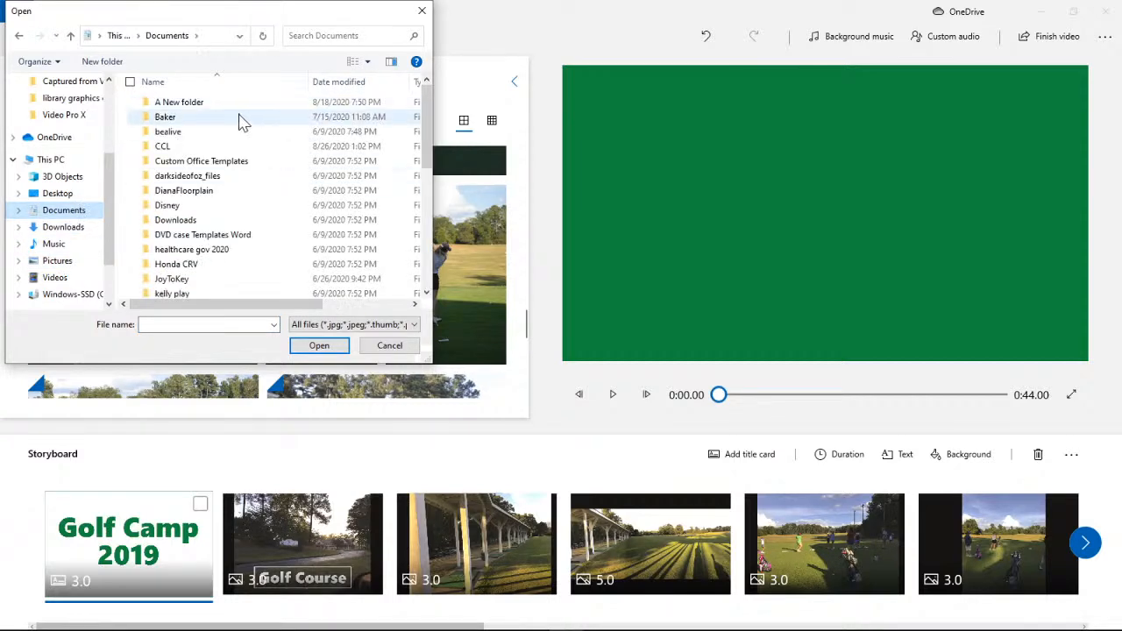
double_click(213, 145)
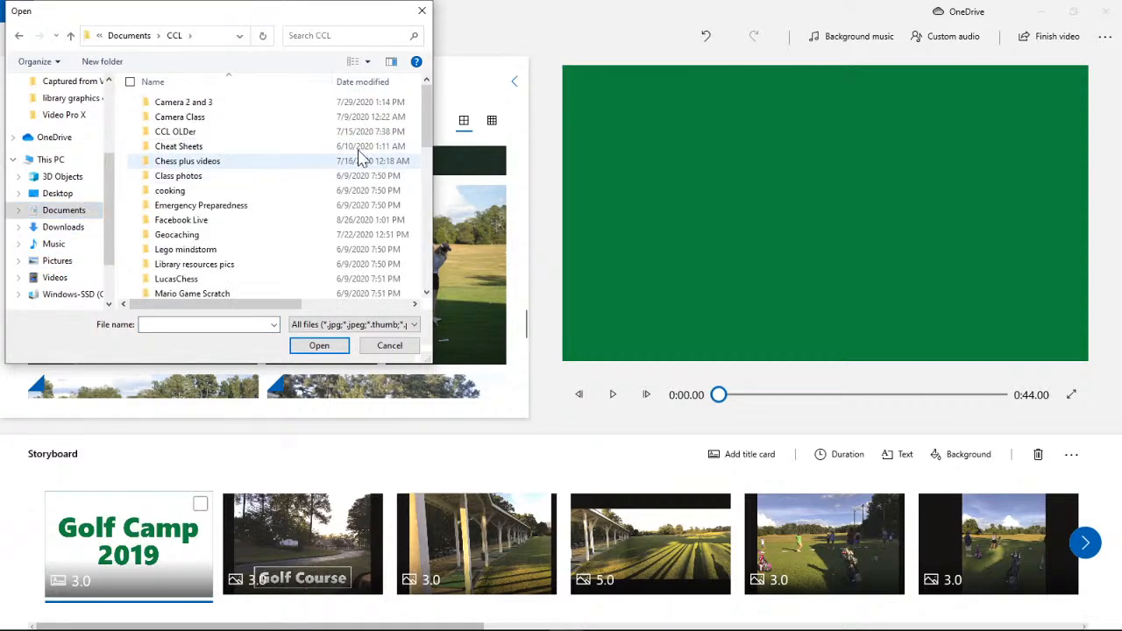
double_click(208, 221)
drag(422, 117, 421, 219)
drag(228, 18, 0, 71)
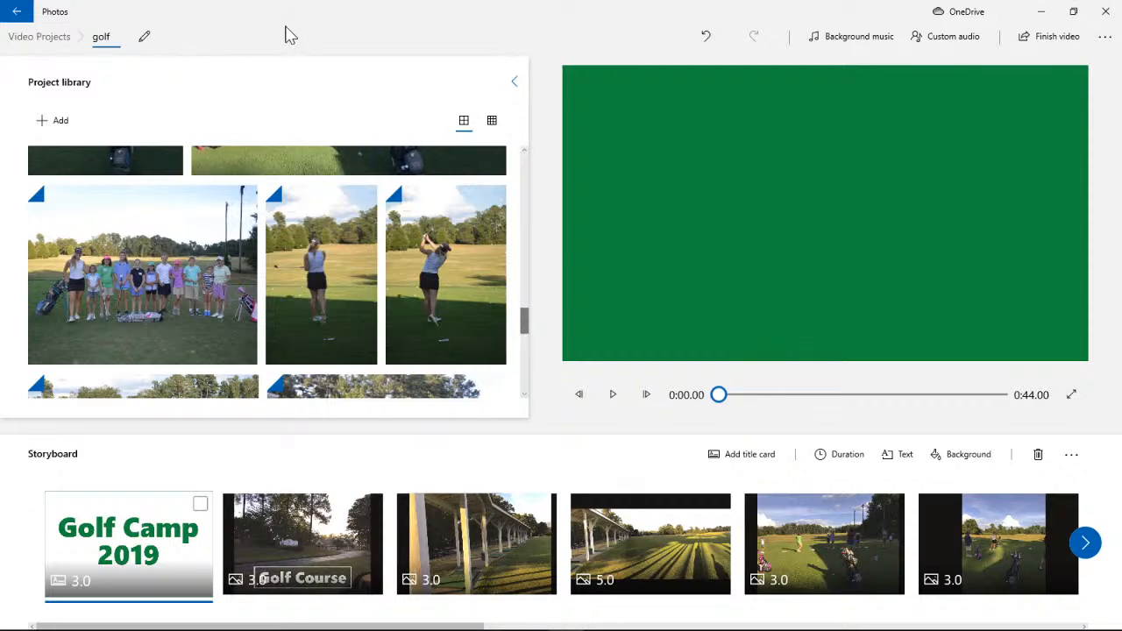
- Search the web for "golf" pictures and add the clip art of a club behind a ball on a yellow tee to the project library
click(61, 131)
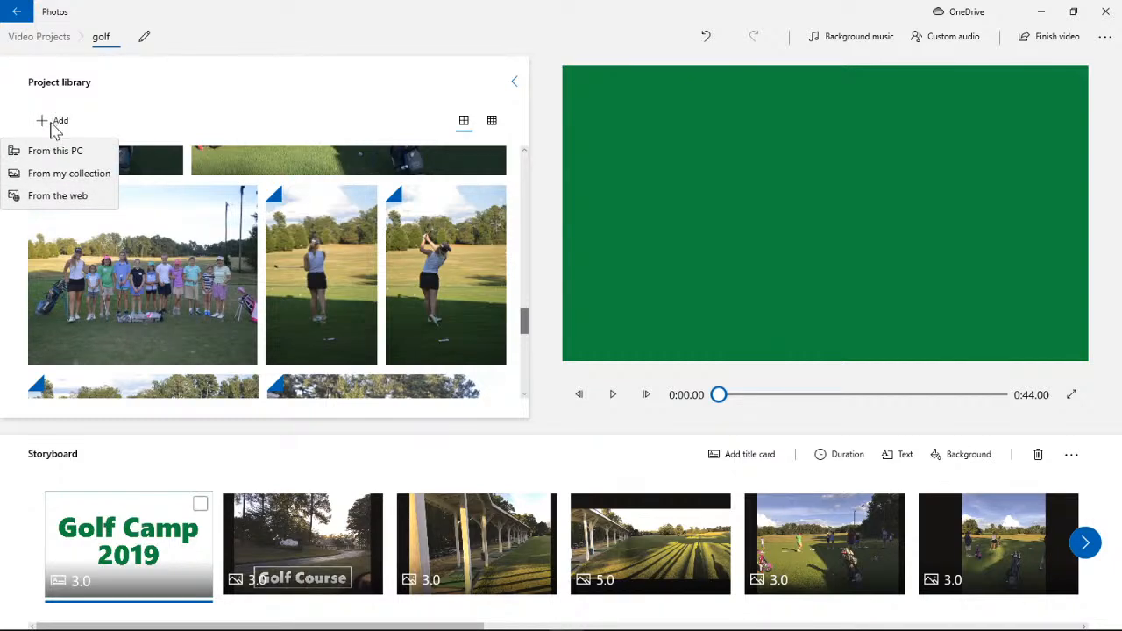
click(50, 199)
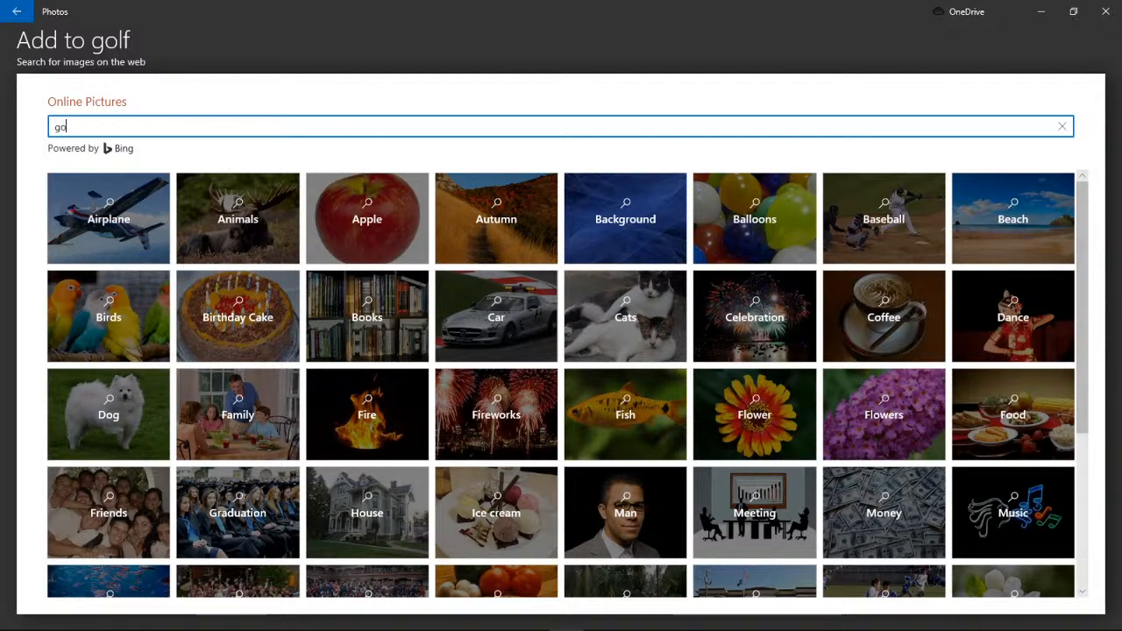
text(lf)
key(Return)
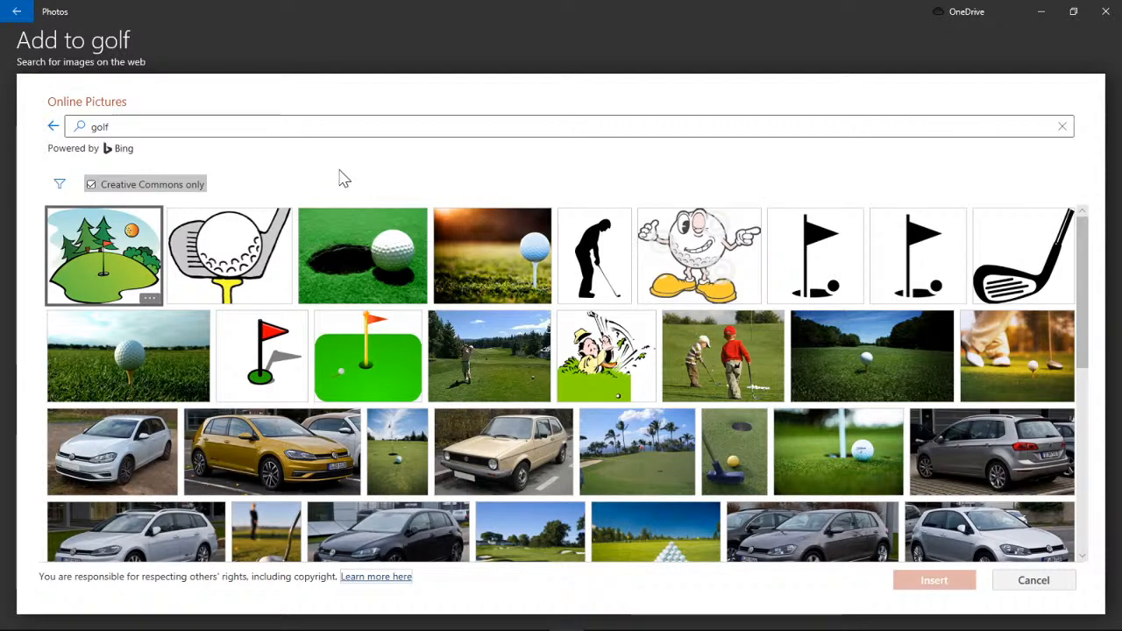
click(234, 272)
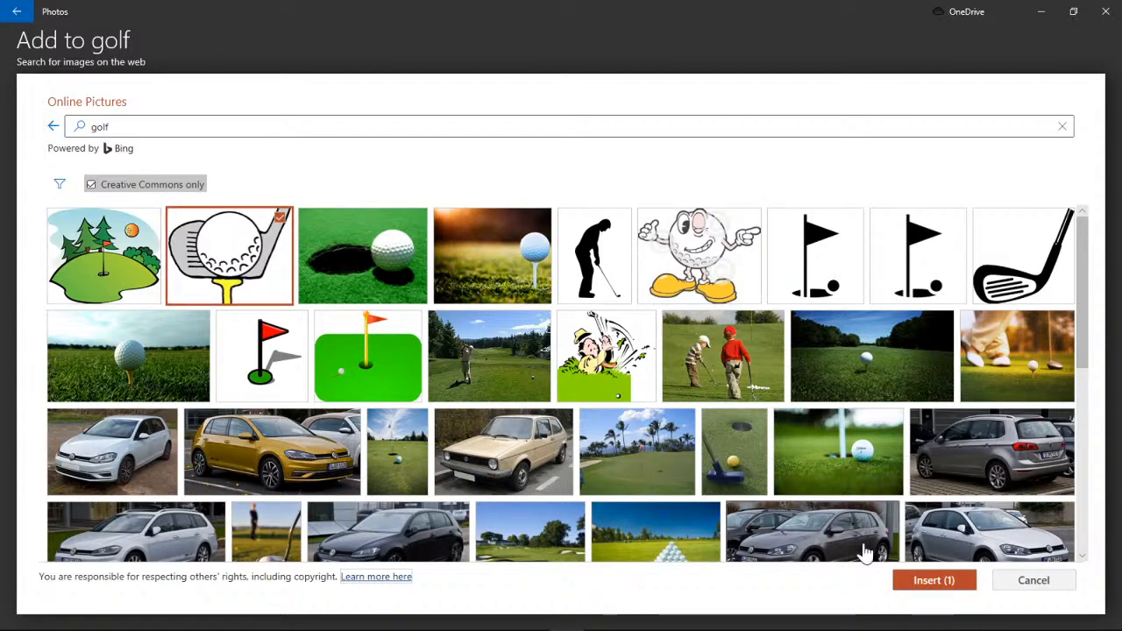
click(905, 583)
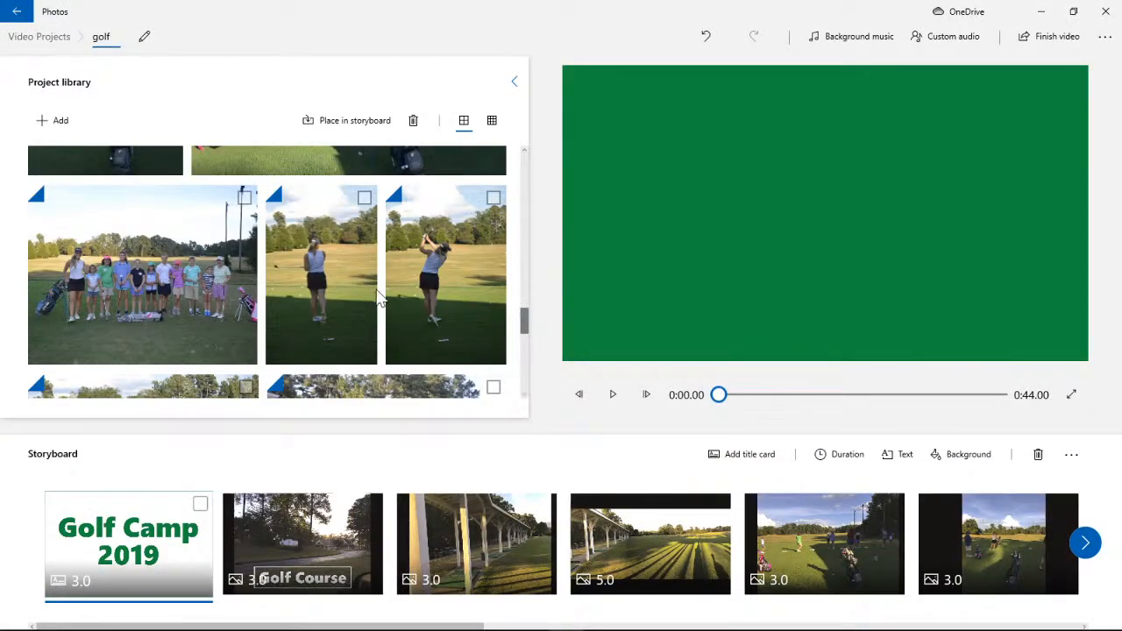
- Place the golf ball and club clip art in the storyboard between the Golf Camp 2019 title card and the Golf Course photo
scroll(368, 298, down, 10)
scroll(368, 298, down, 1)
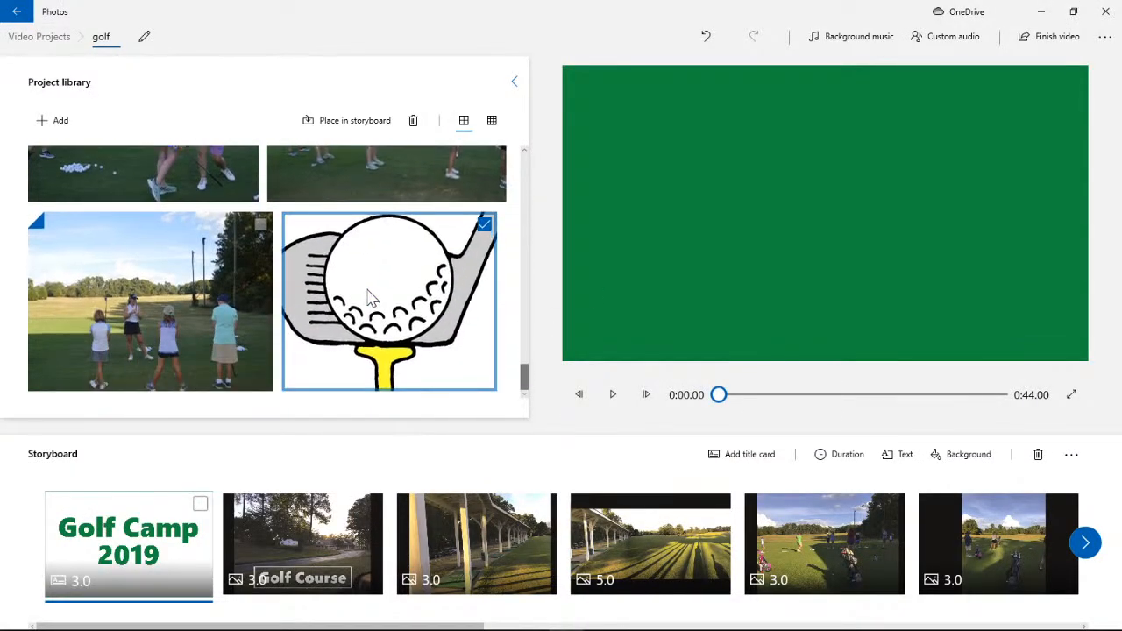
drag(419, 311, 332, 541)
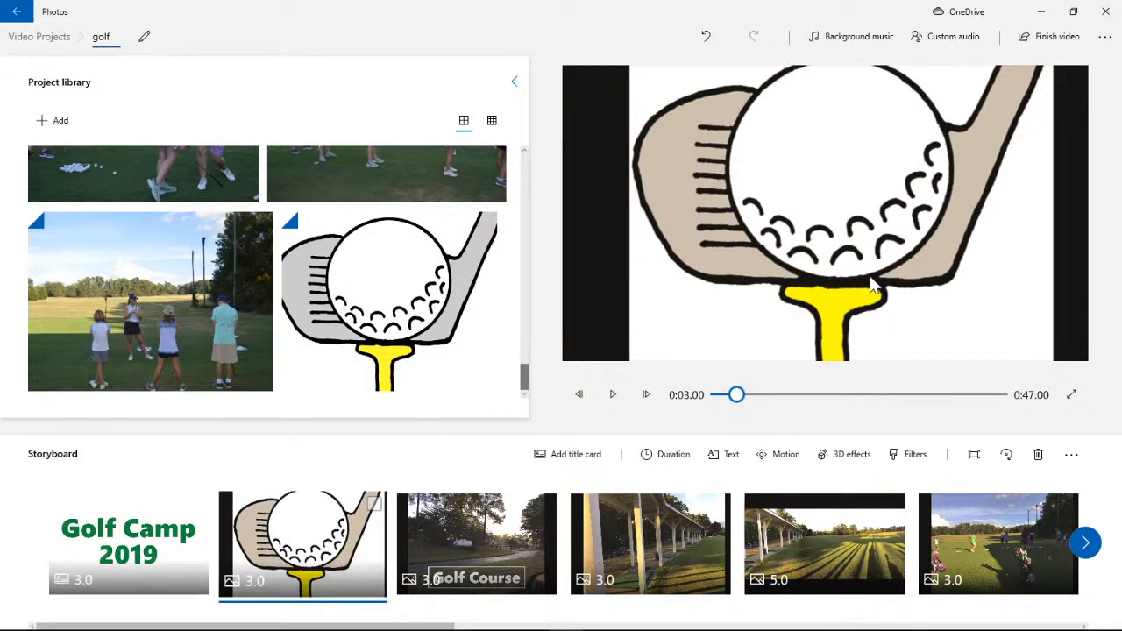
- Play the slideshow from the beginning past the portrait golf bag photo, and pause it
drag(744, 400, 719, 394)
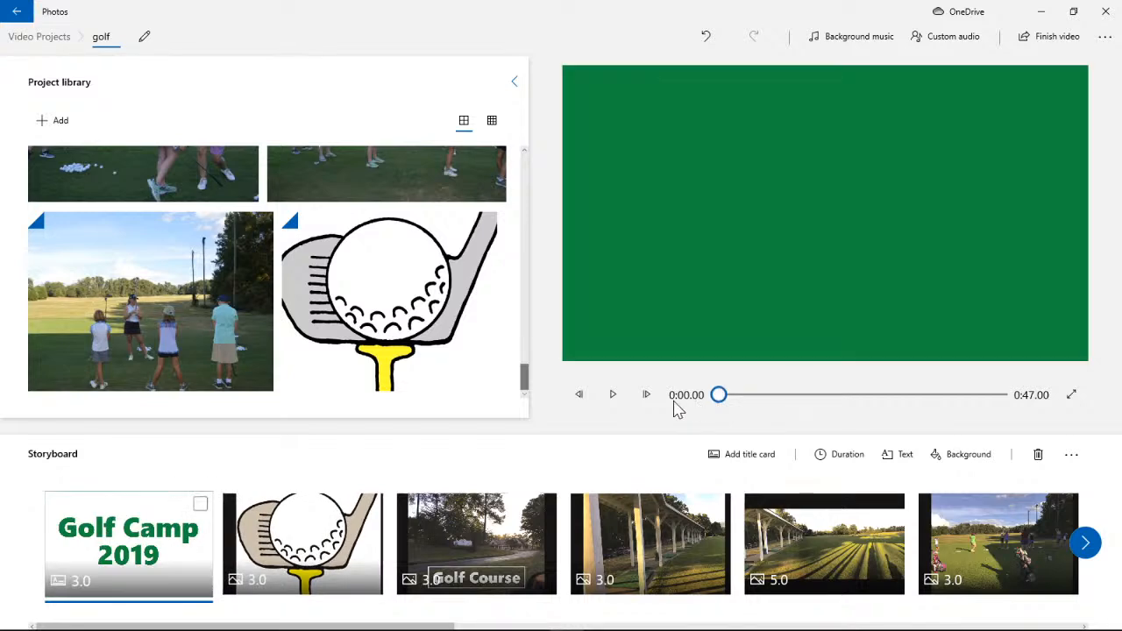
click(612, 394)
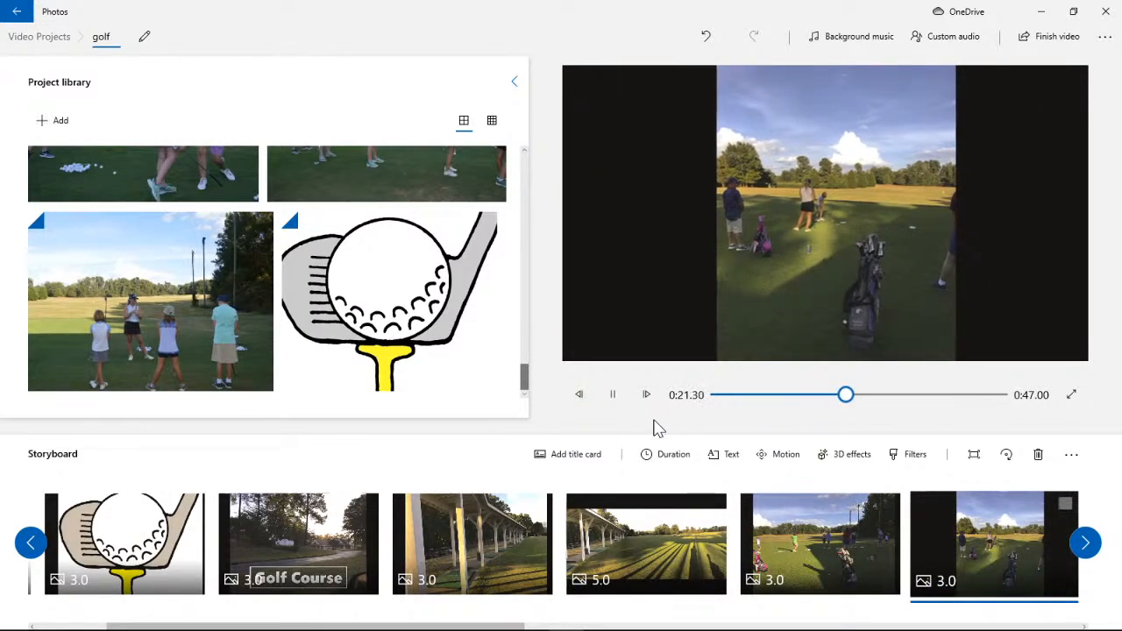
click(613, 394)
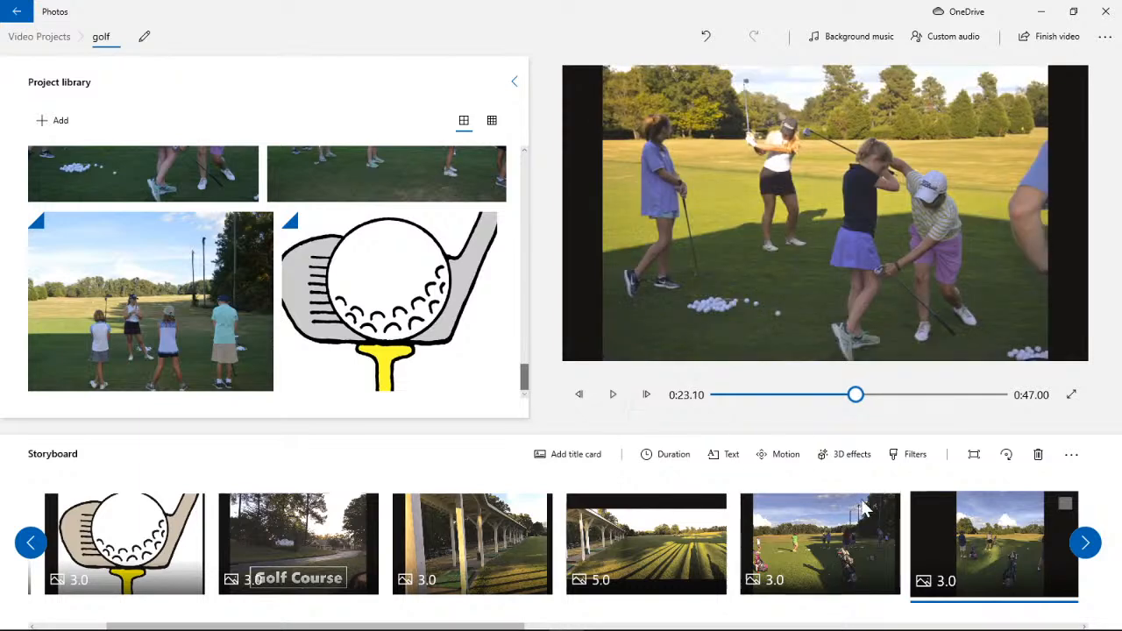
- Set the portrait golf bag photo's motion to Zoom in center, preview the movement, and apply it
click(1085, 542)
click(674, 544)
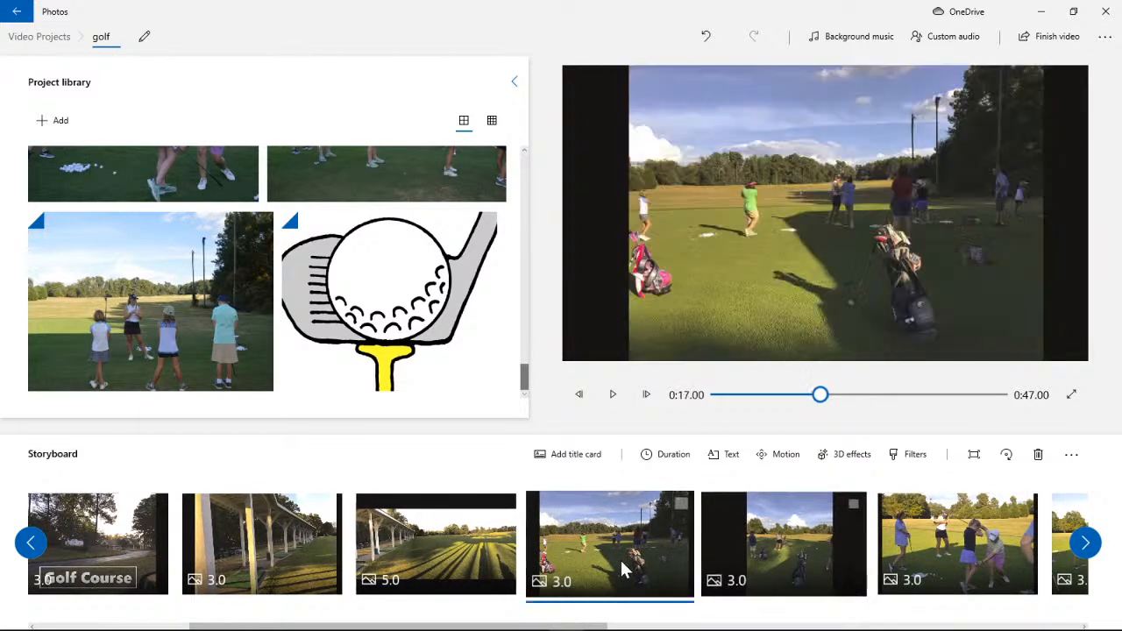
click(782, 552)
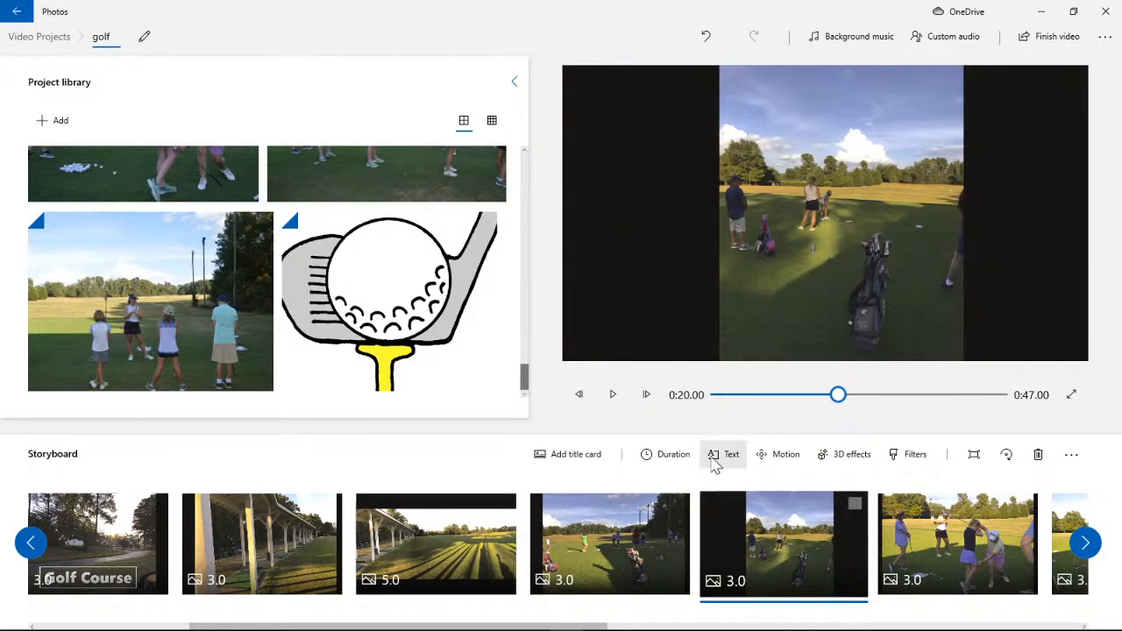
click(783, 455)
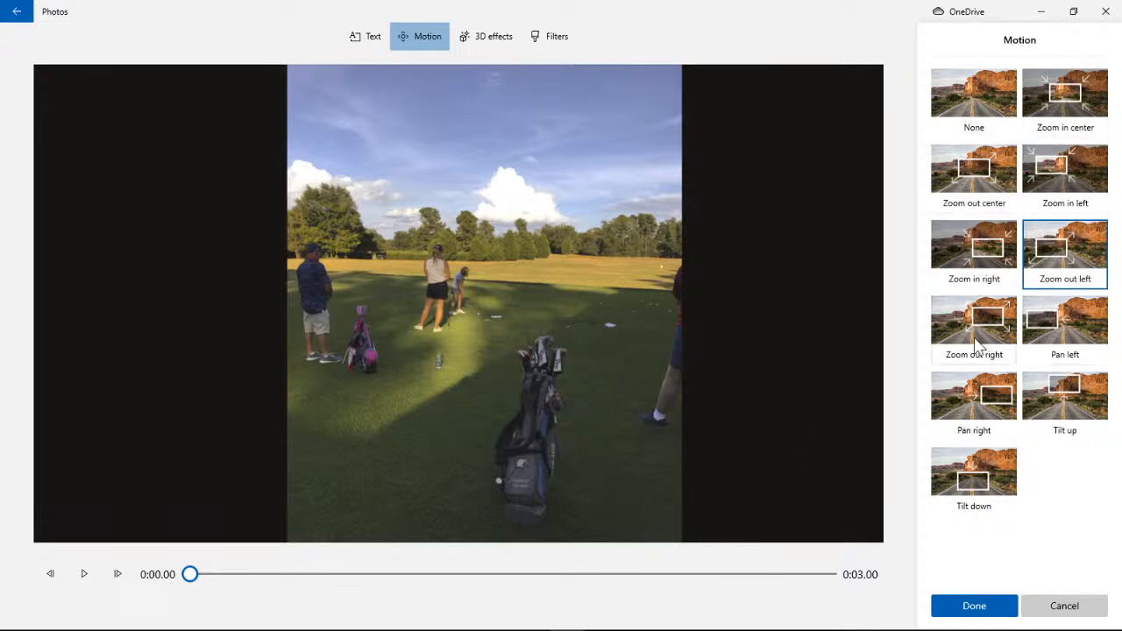
click(1067, 118)
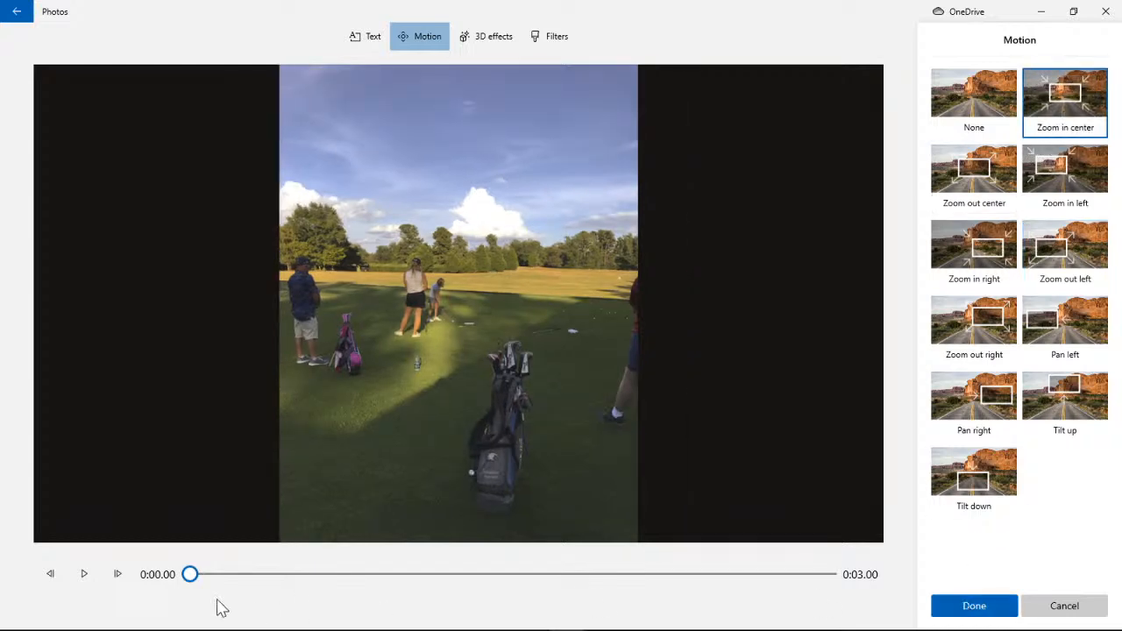
click(88, 577)
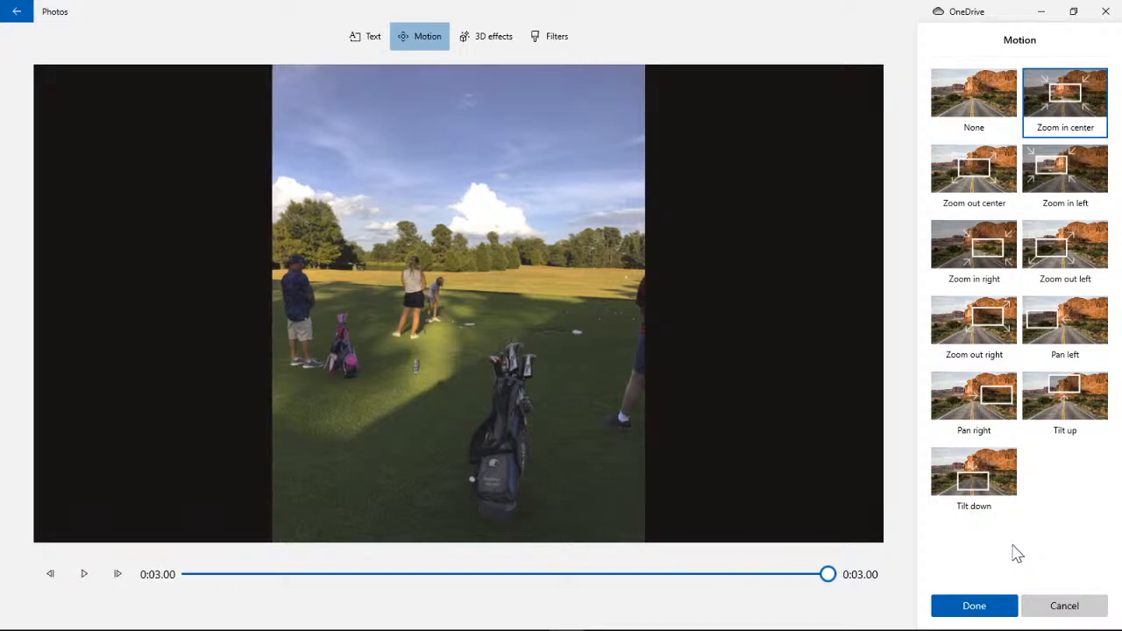
click(974, 607)
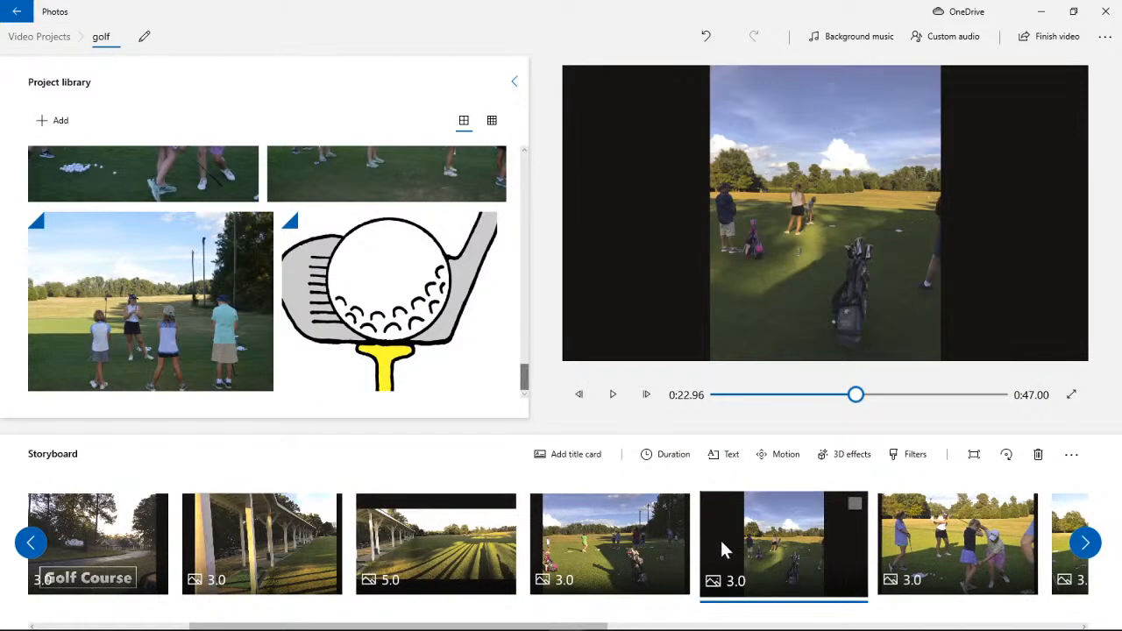
- Play the slideshow from the landscape golf bag photo through to the group lesson photo and pause it
click(627, 565)
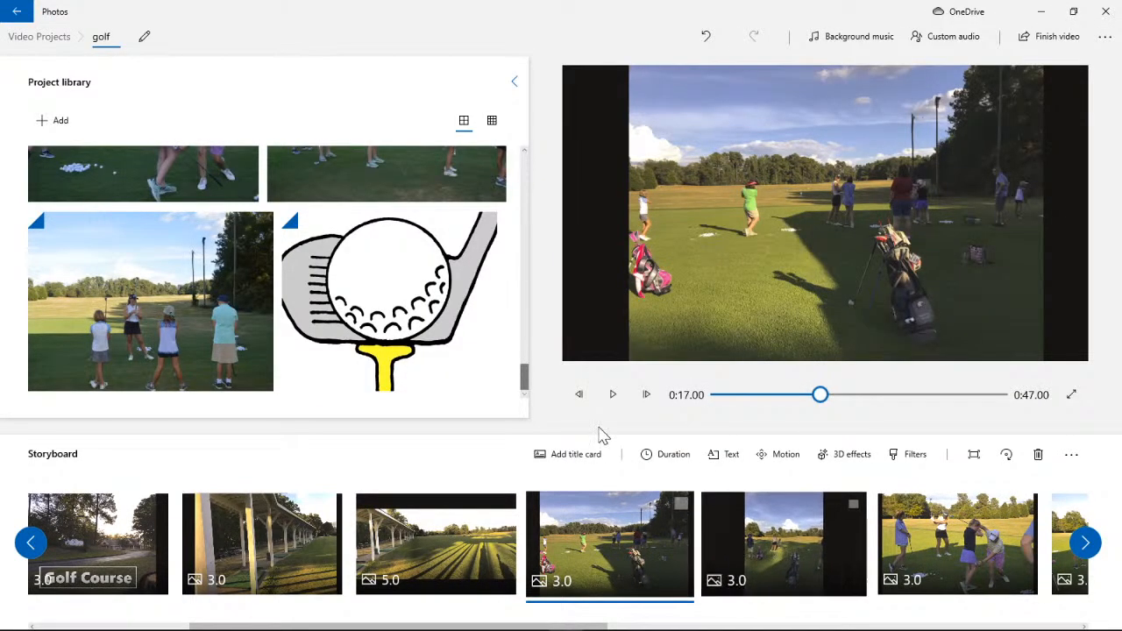
click(613, 396)
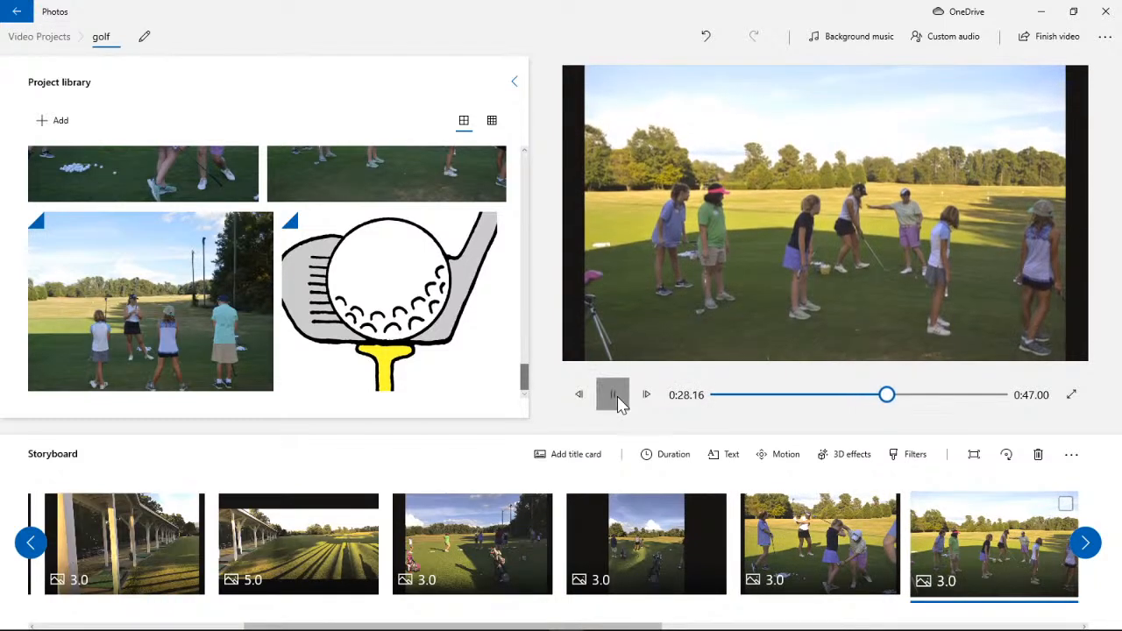
click(615, 396)
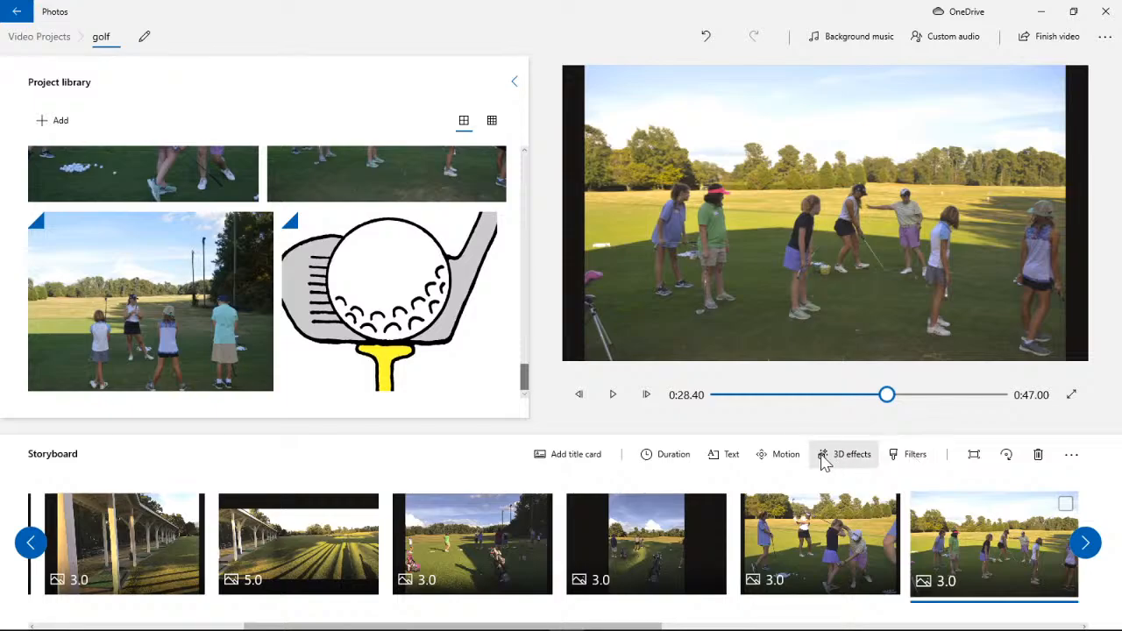
- Preview the Zoom out left motion on the group lesson photo, and apply Pan right instead after previewing it
click(783, 465)
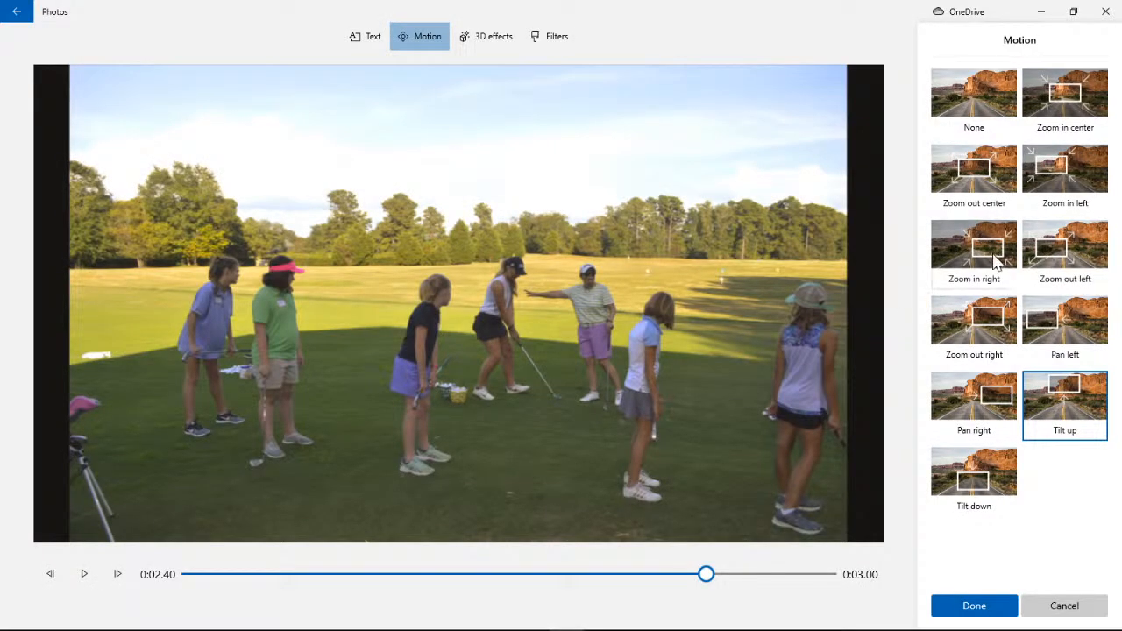
click(1080, 257)
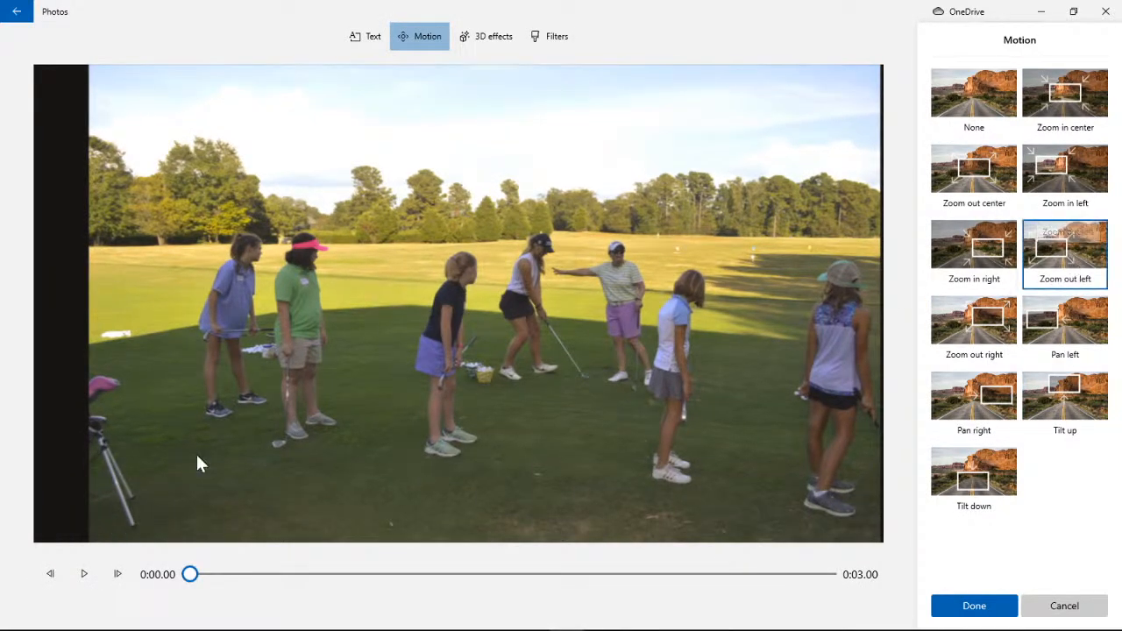
click(88, 579)
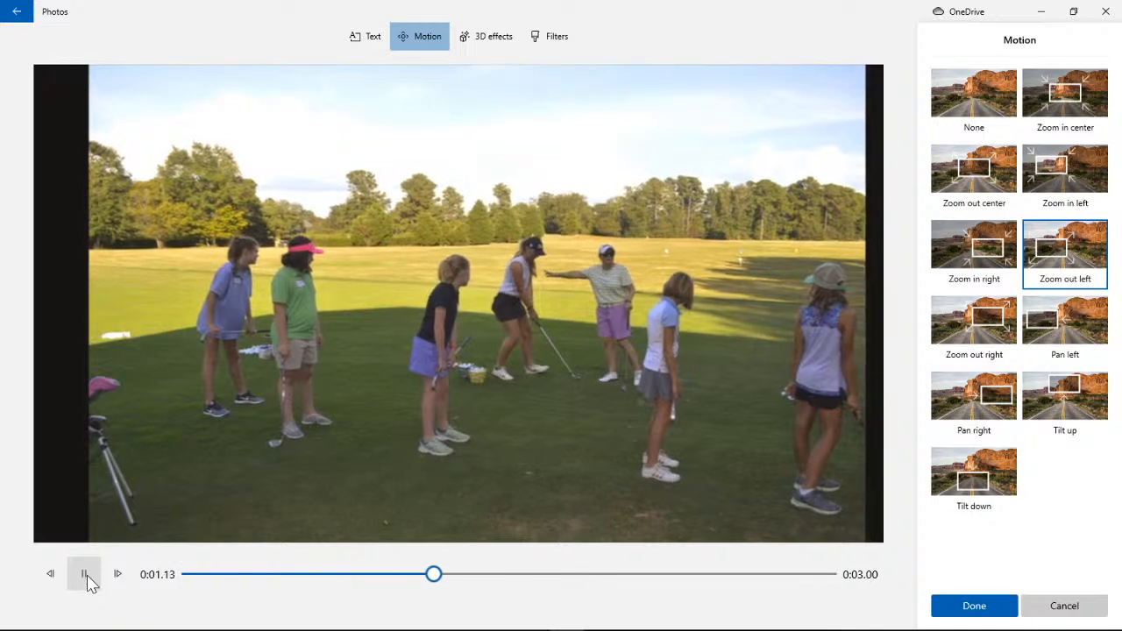
click(87, 580)
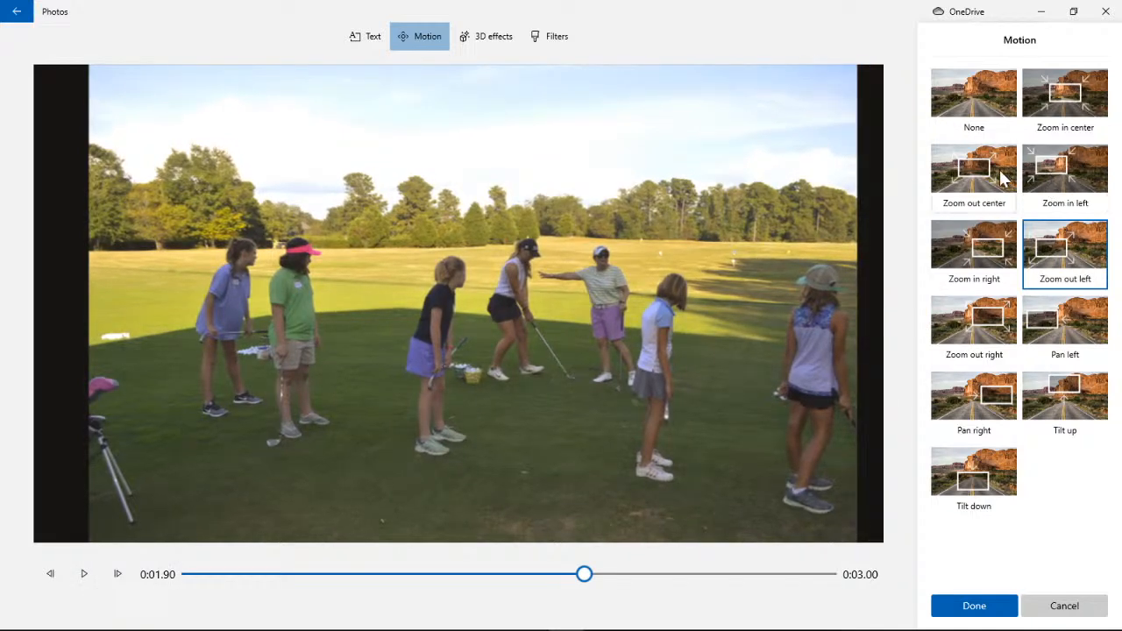
click(1063, 328)
click(974, 401)
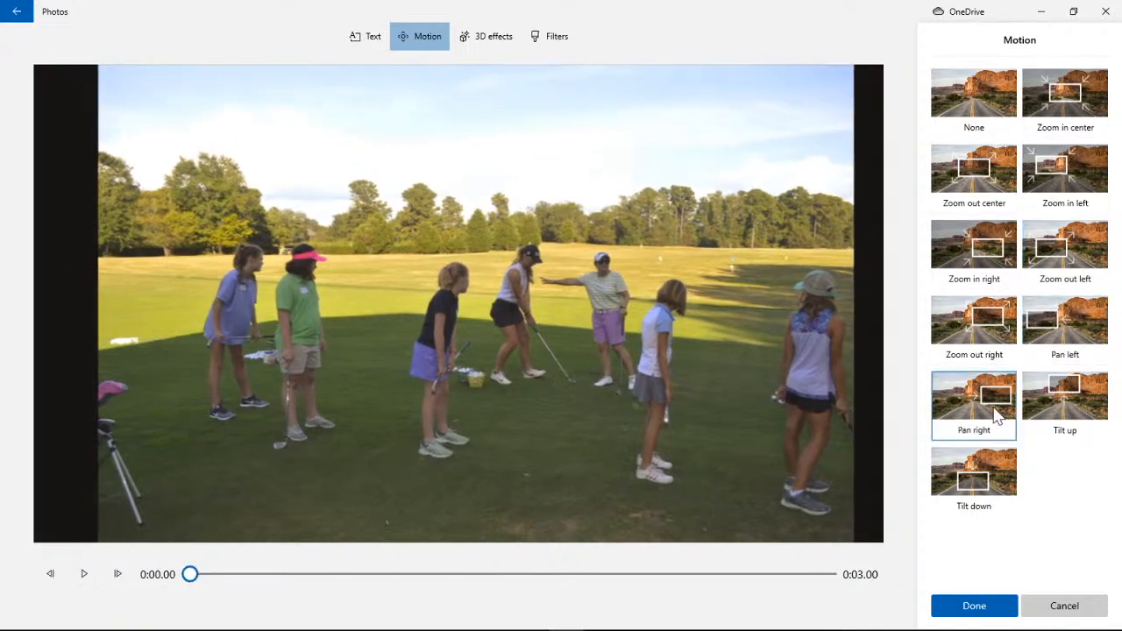
click(82, 578)
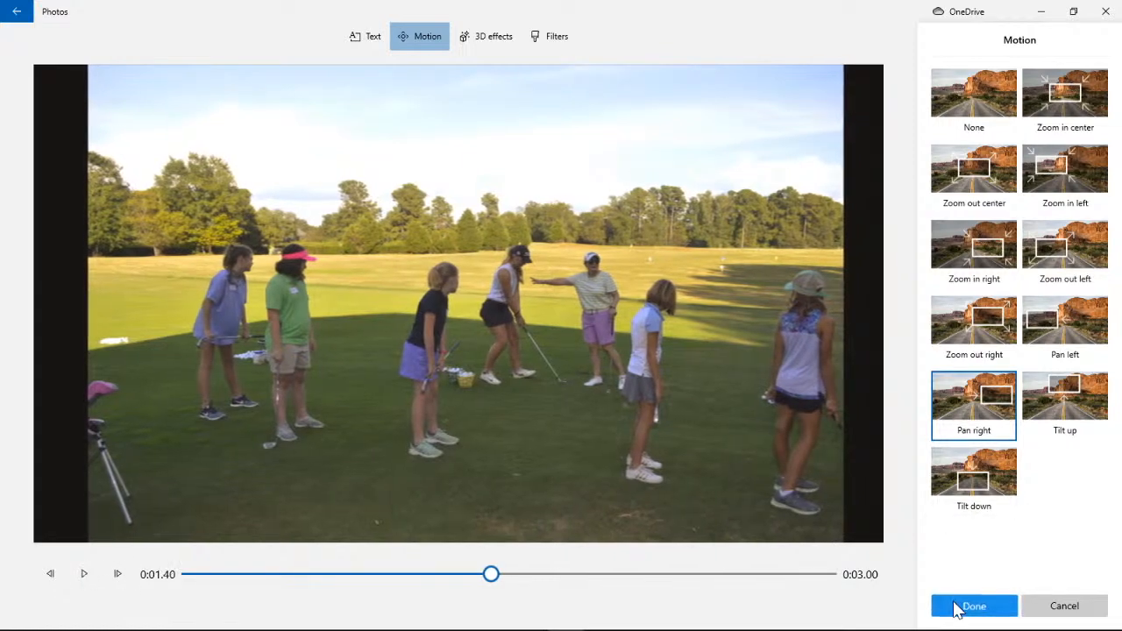
click(973, 606)
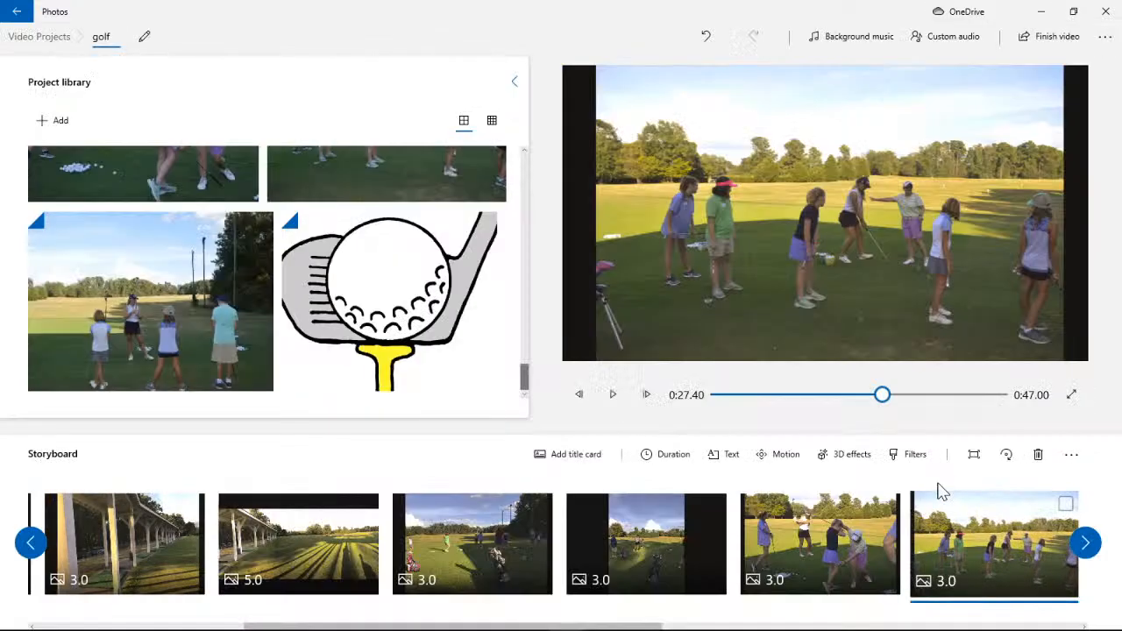
- Play on to the portrait photo of the golfer seen from behind, pause, and move the playhead back to about 0:31
click(613, 396)
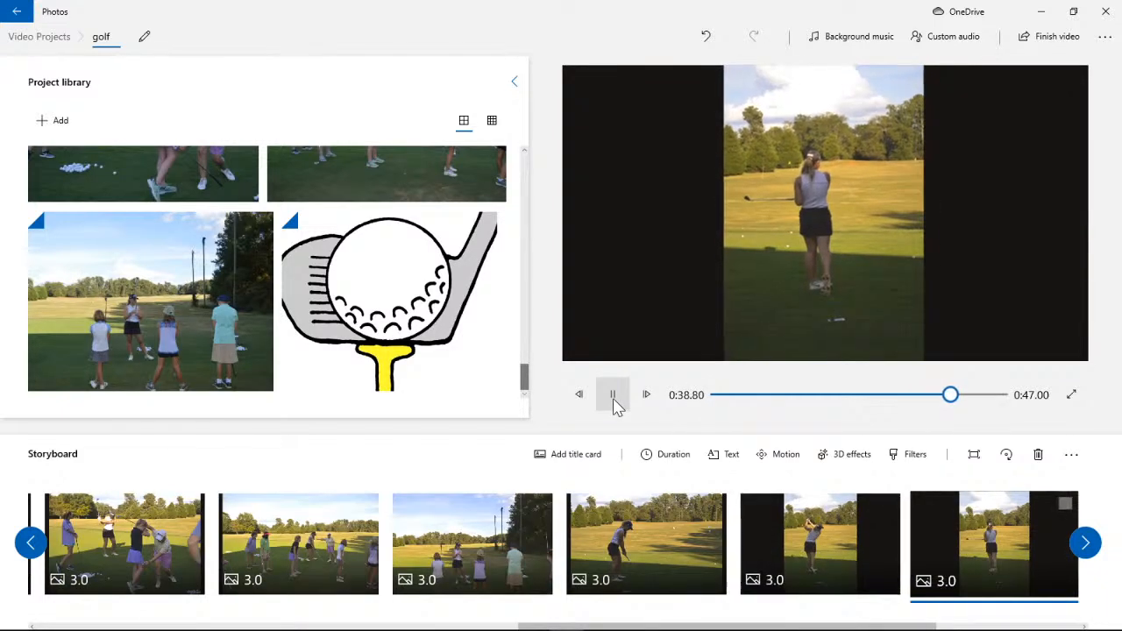
click(615, 403)
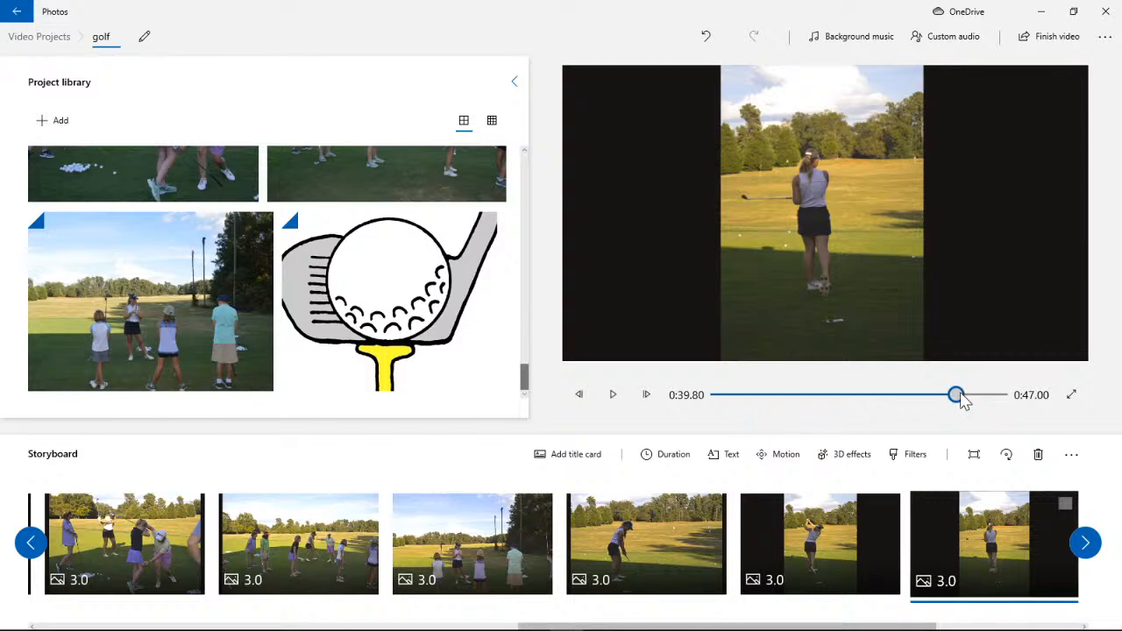
drag(961, 396, 910, 400)
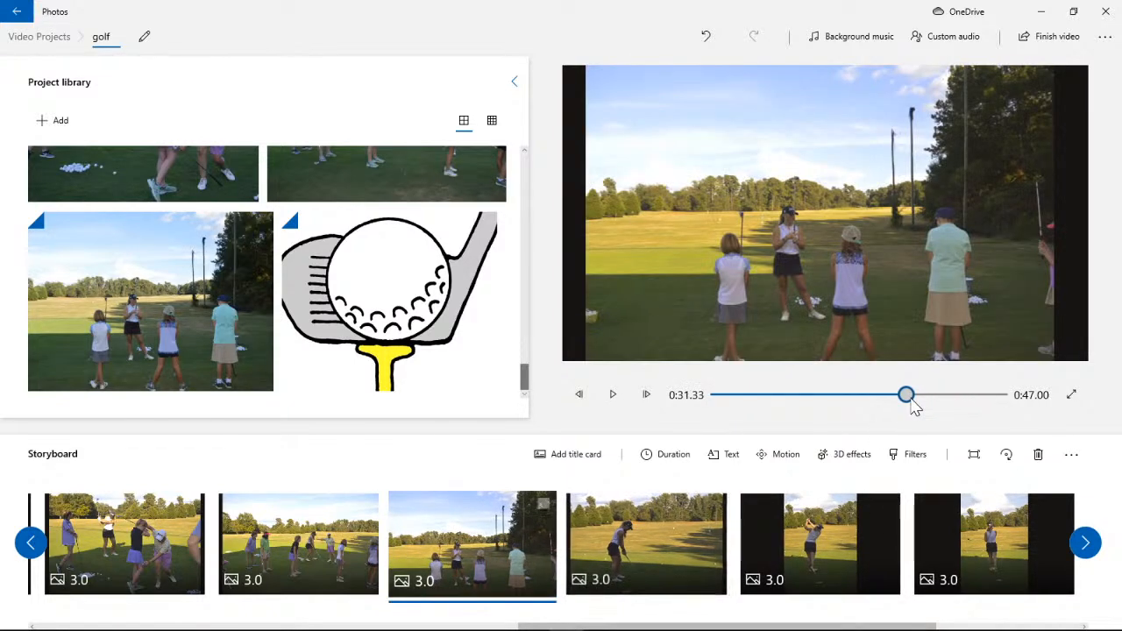
- View the storyboard photos in turn from the swing lesson to the golfer addressing the ball
click(262, 563)
click(155, 547)
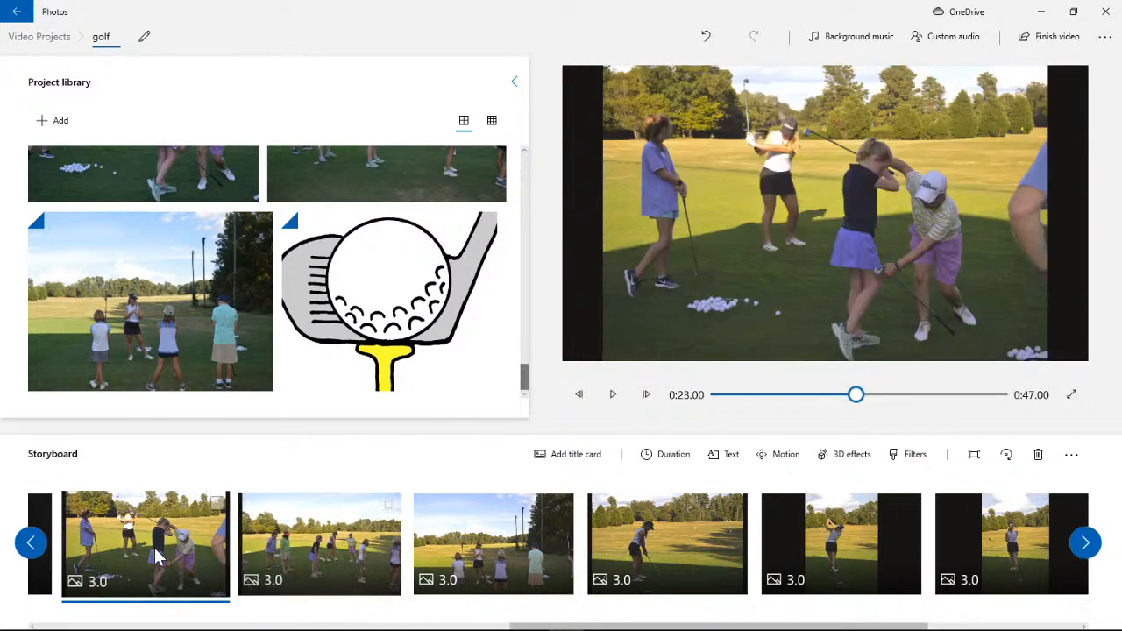
click(250, 546)
click(207, 546)
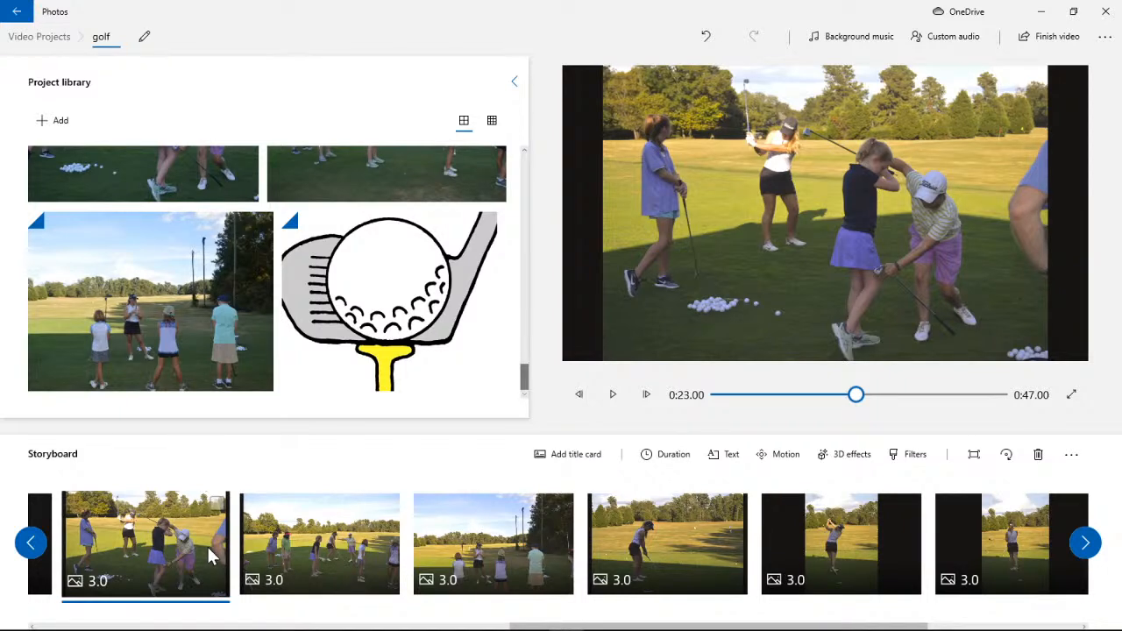
click(312, 536)
click(543, 533)
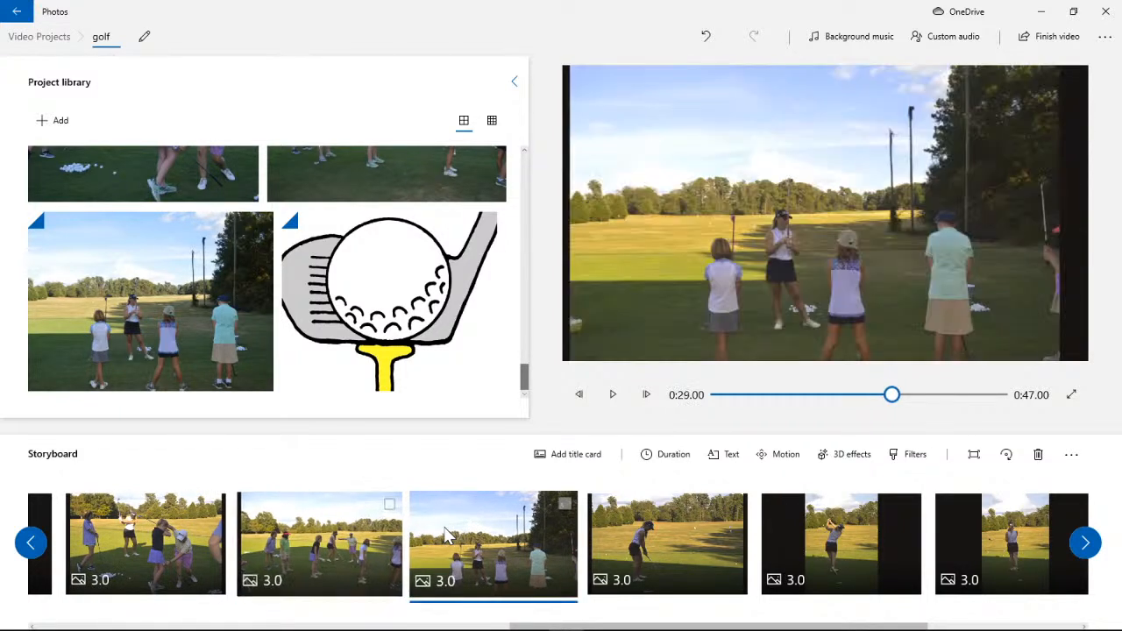
click(593, 574)
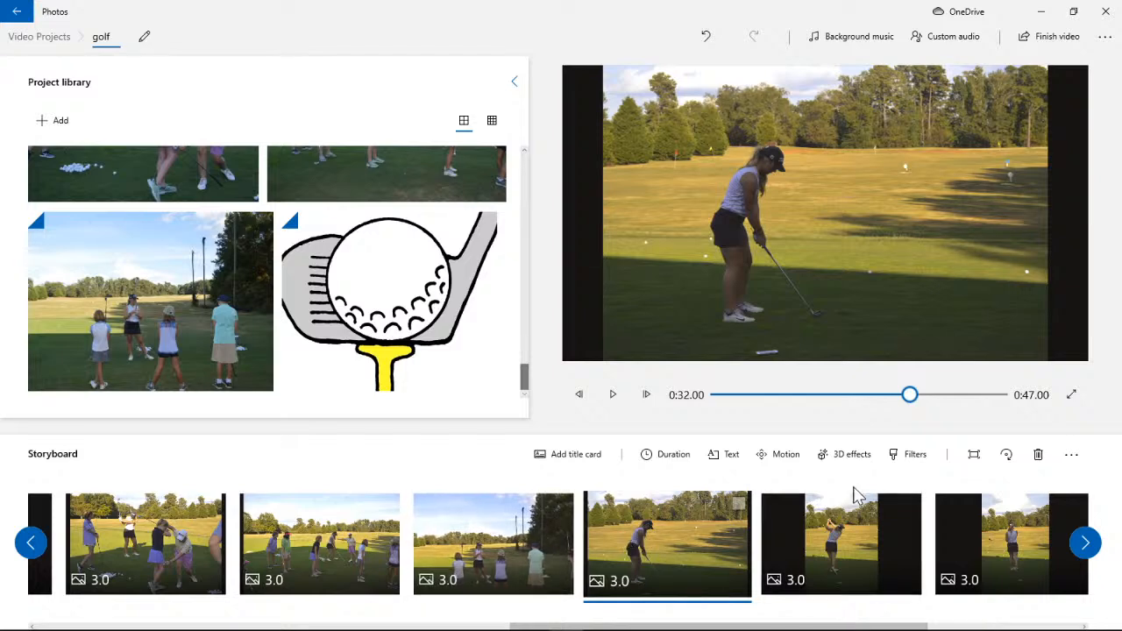
- Compare the three consecutive solo golfer photos in the storyboard: addressing the ball, swinging, and standing seen from behind
click(833, 522)
click(694, 541)
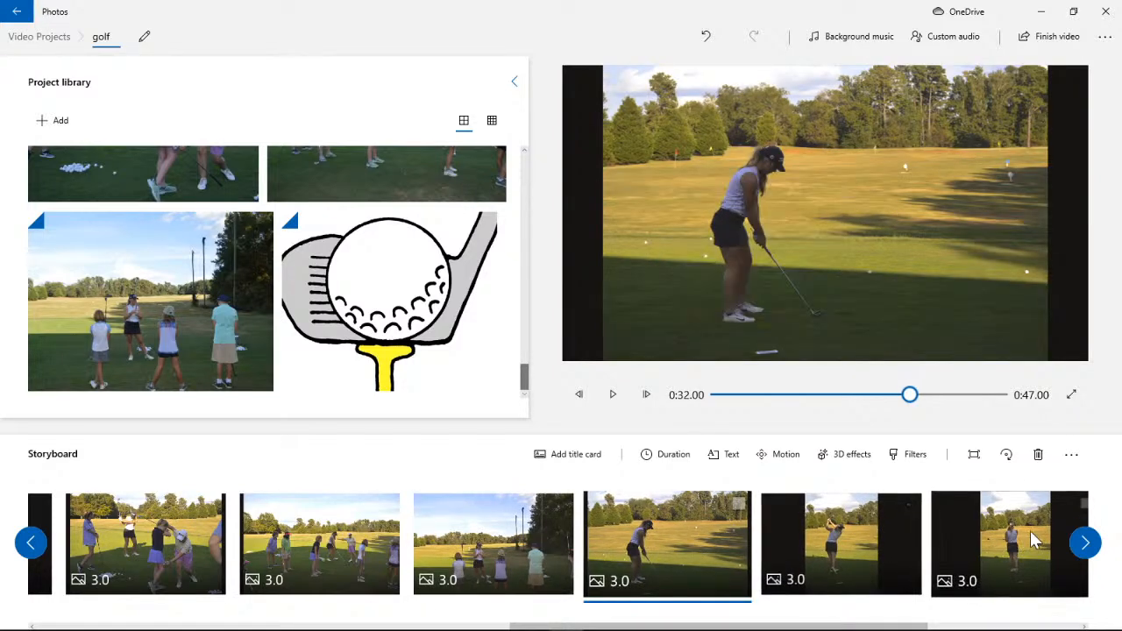
click(1024, 536)
click(663, 543)
click(1085, 542)
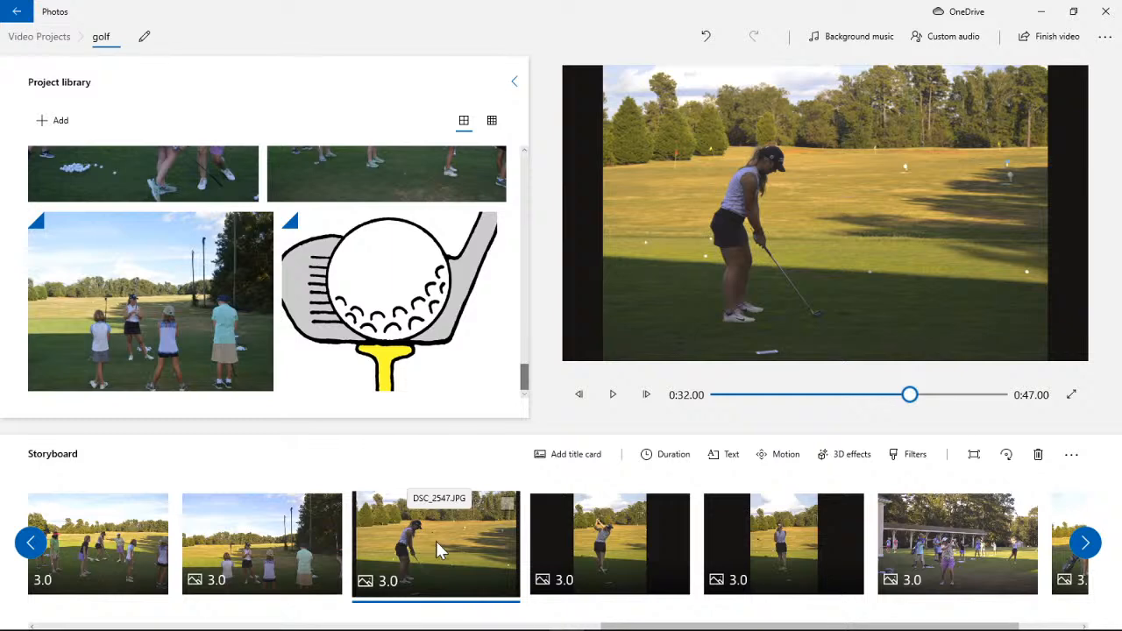
click(586, 525)
click(750, 532)
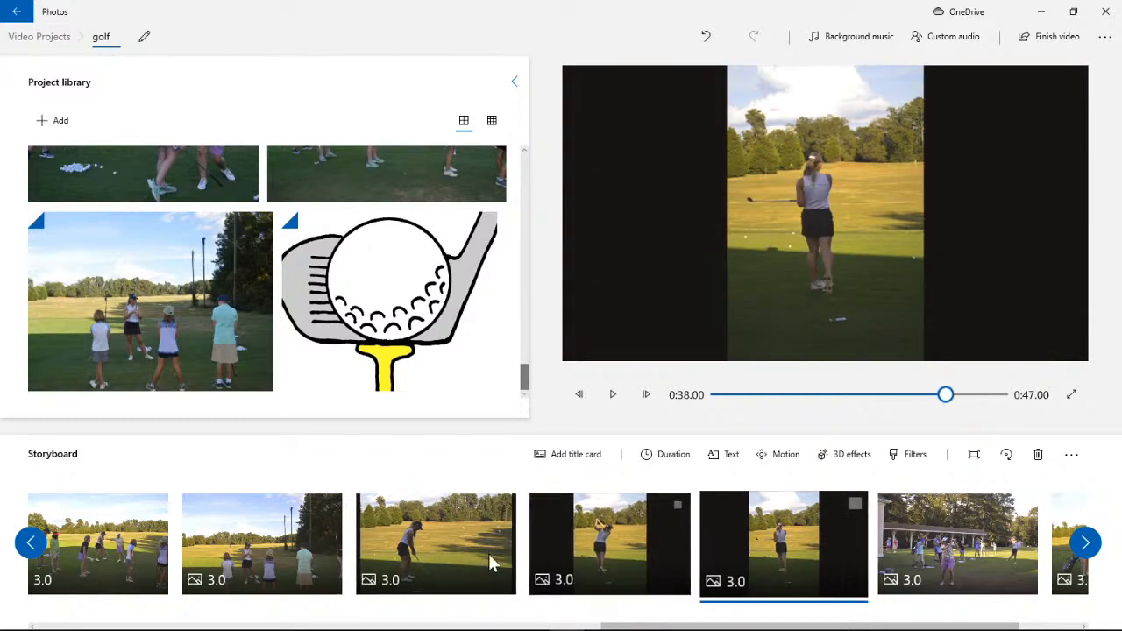
click(420, 562)
click(587, 552)
click(742, 523)
- Try the Original, Classic, Adventure and Pearl filters on the photo of the golfer addressing the ball
click(443, 523)
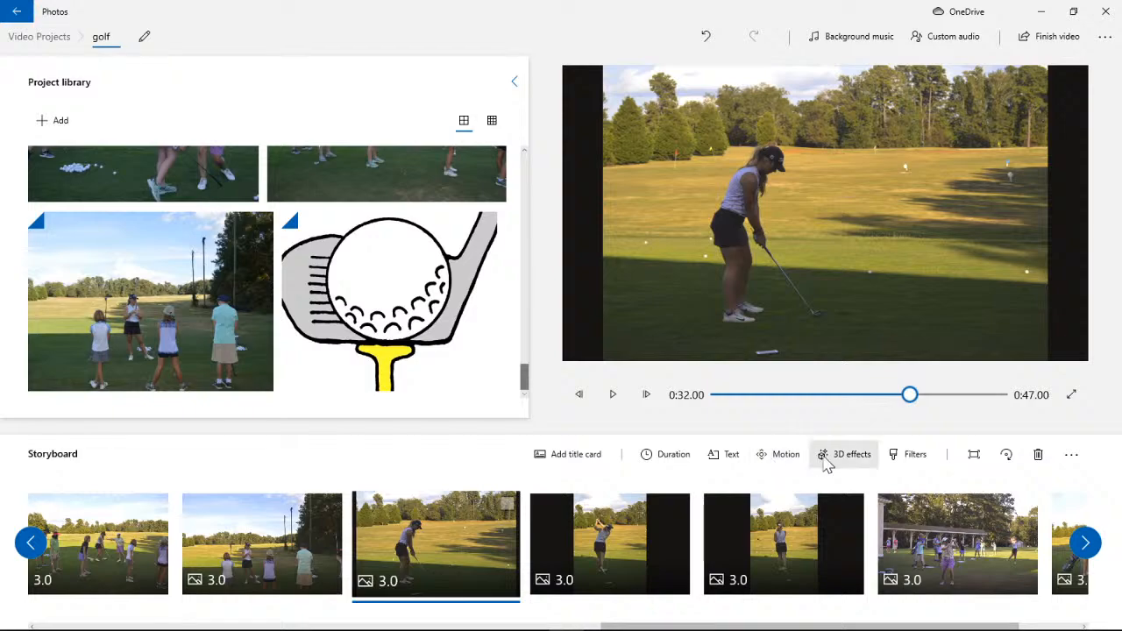
click(915, 463)
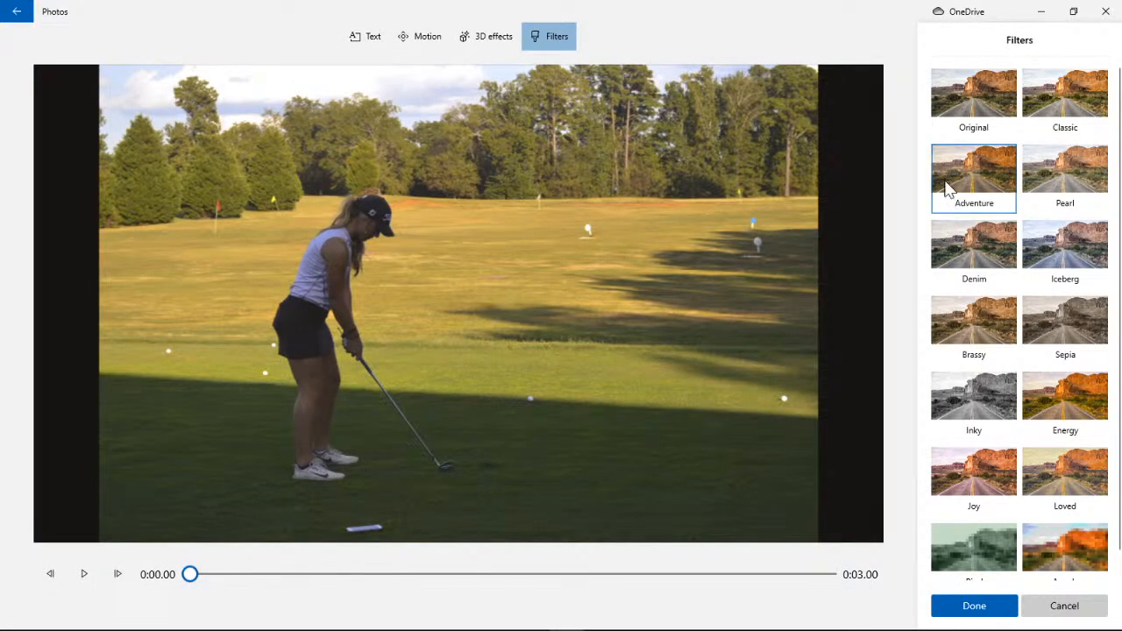
click(957, 105)
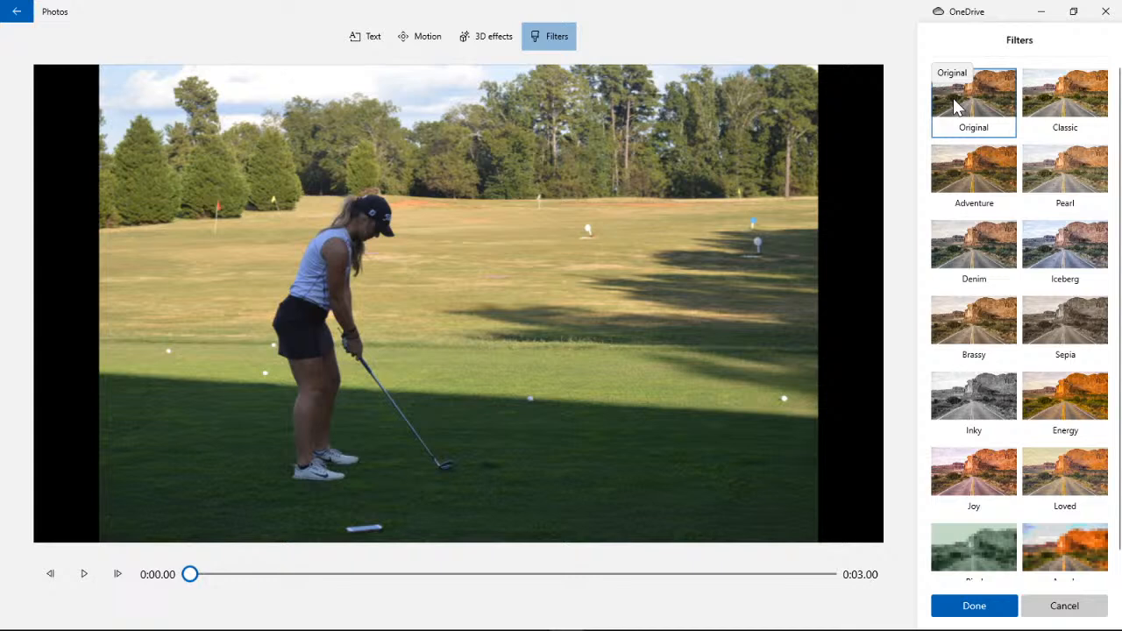
click(1043, 101)
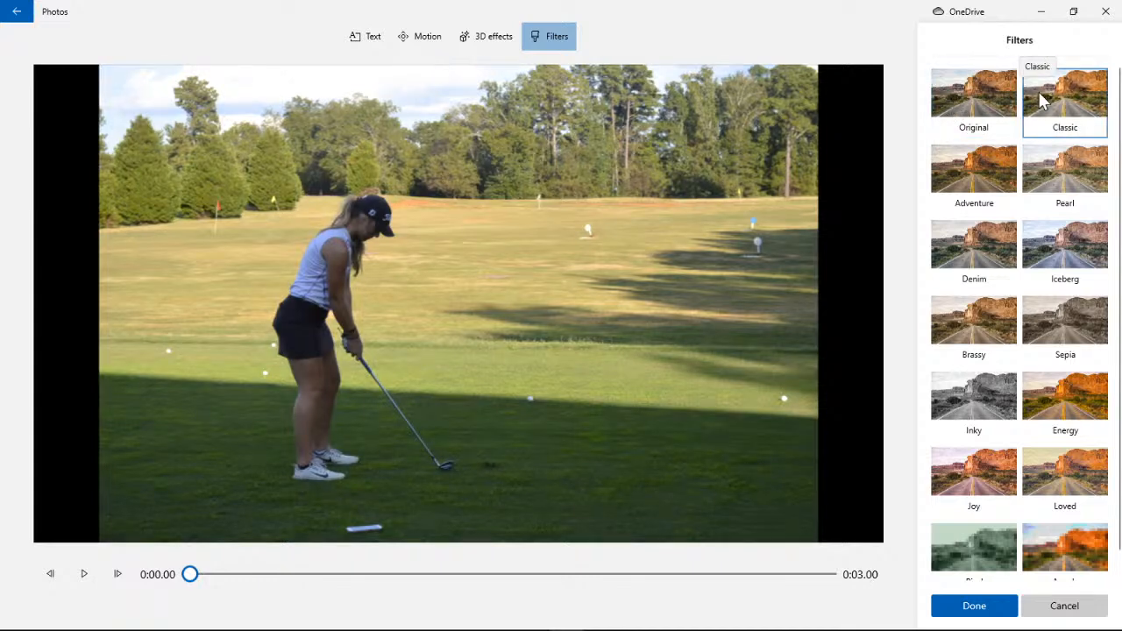
click(993, 179)
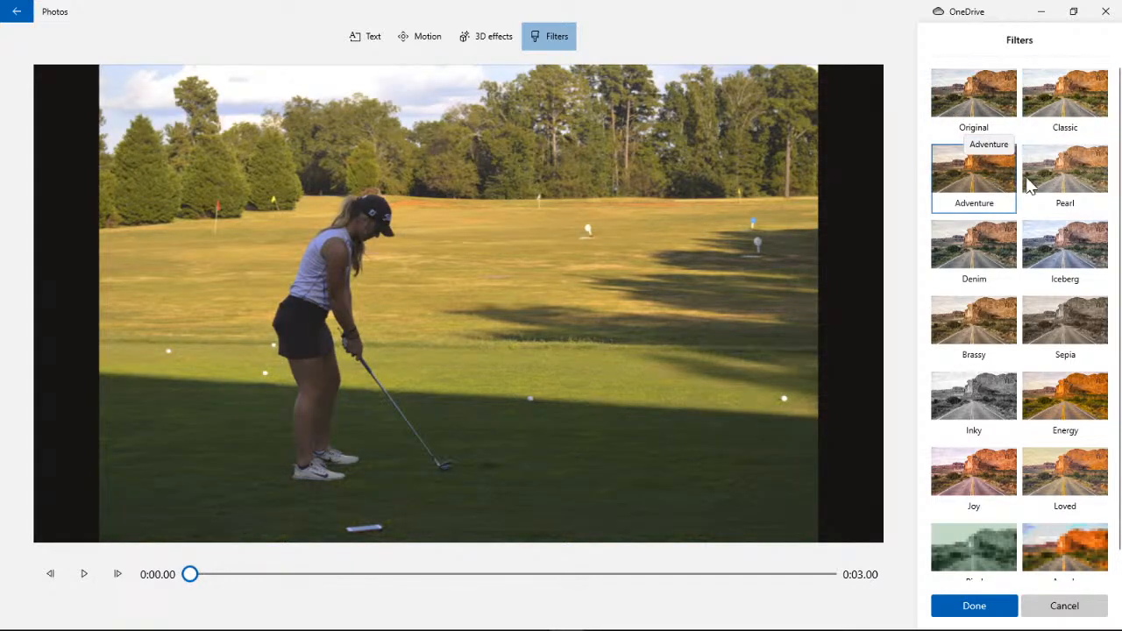
click(1063, 184)
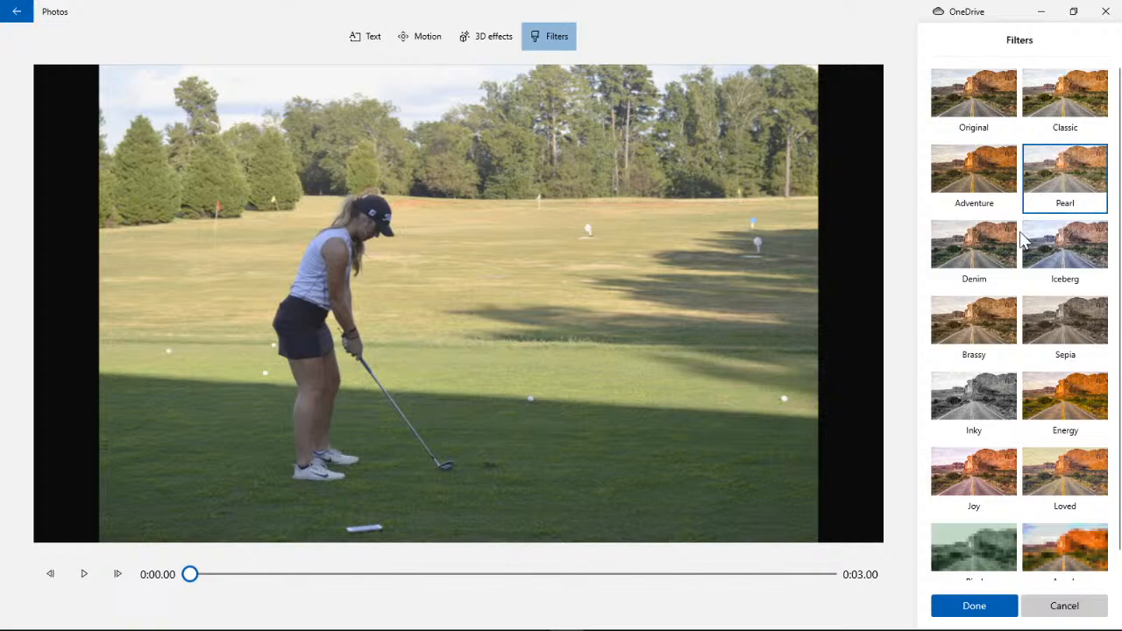
- Try the Denim, Iceberg, Sepia, Pixel, Joy, Inky, Brassy and Energy filters on the photo of the golfer addressing the ball
click(953, 265)
click(1051, 254)
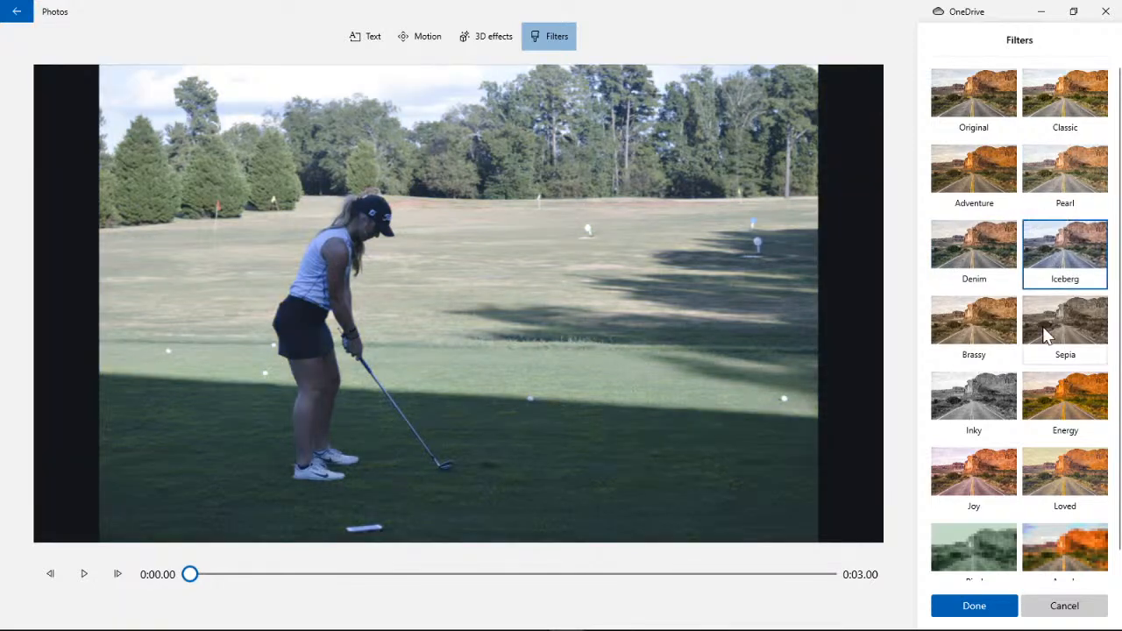
click(1043, 326)
click(967, 534)
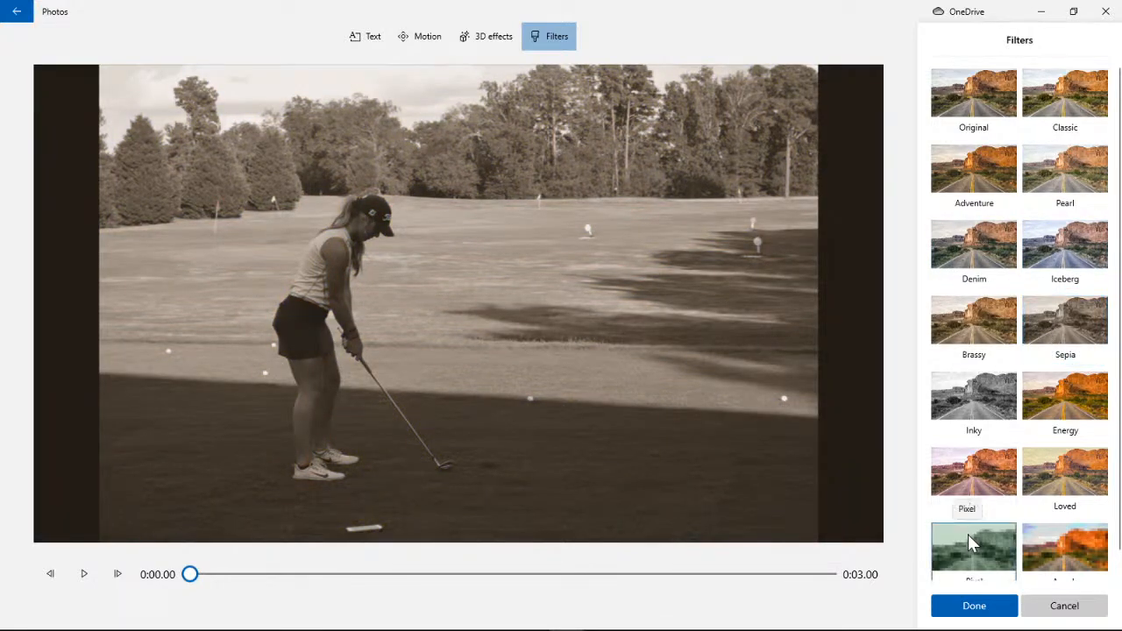
click(966, 473)
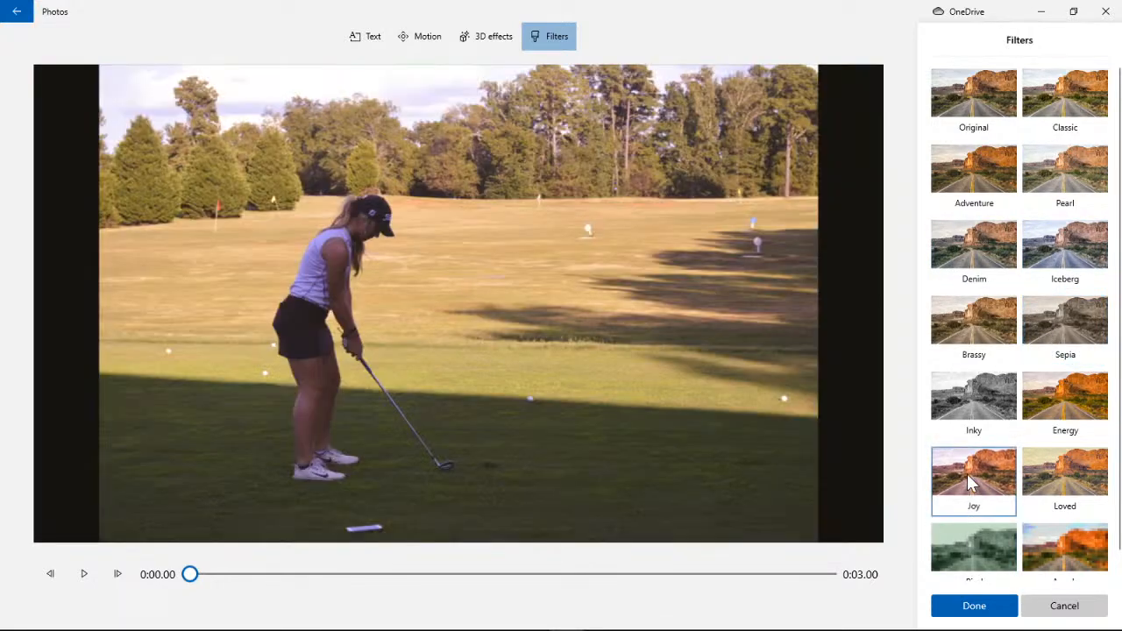
click(971, 420)
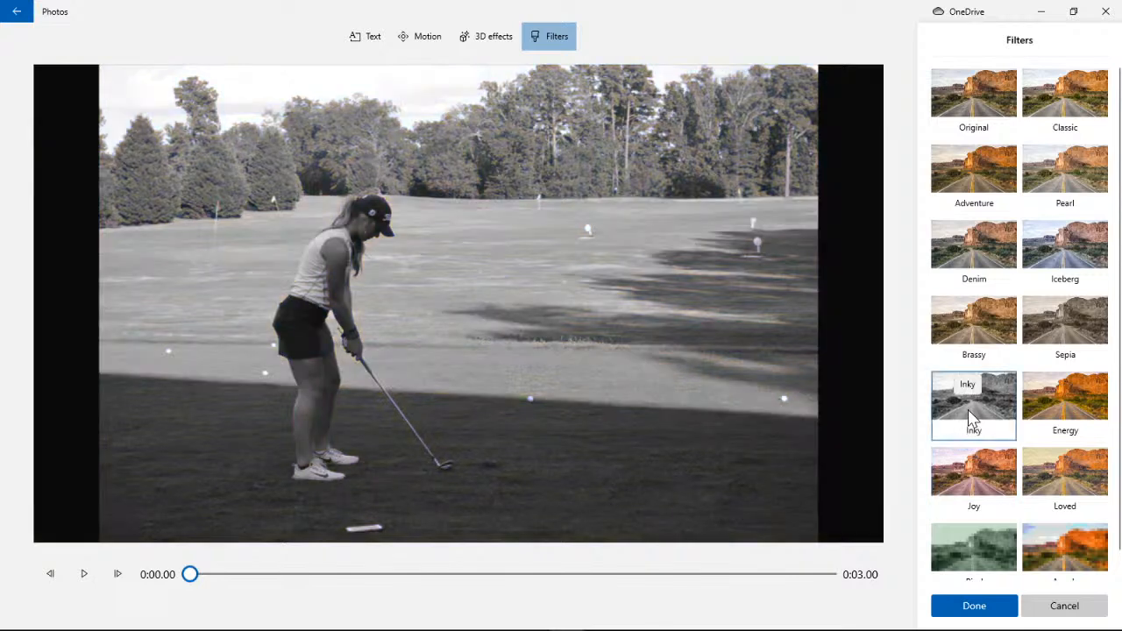
click(973, 322)
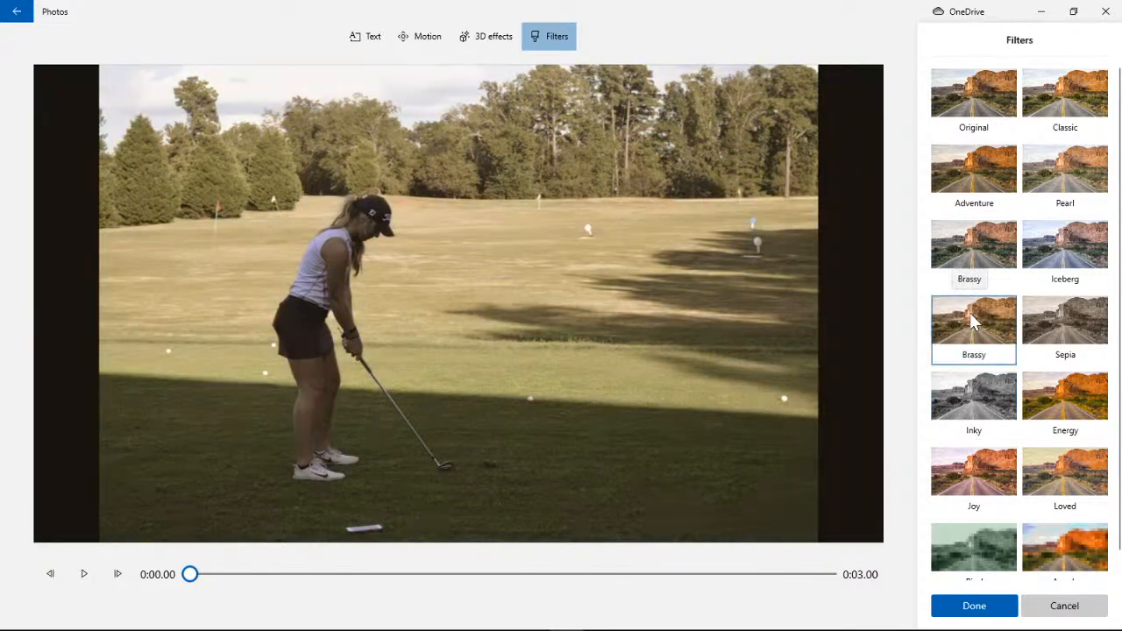
click(1087, 410)
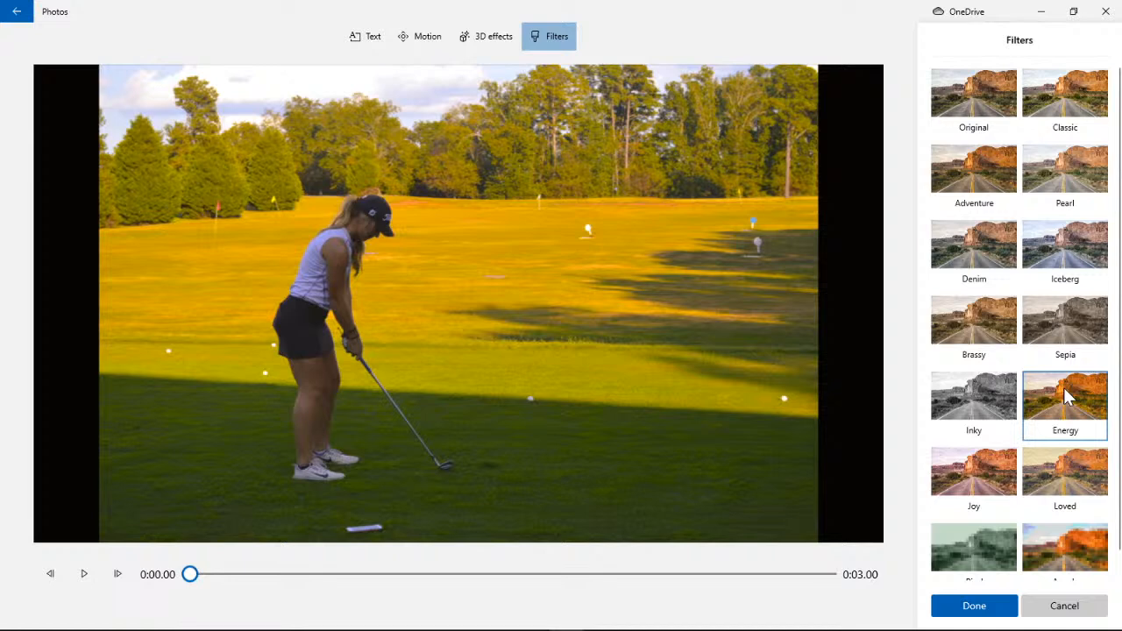
- Compare the Pixel, Arcade, Loved, Joy, Inky, Energy, Brassy and Sepia filters on the same golfer photo
scroll(1005, 386, down, 1)
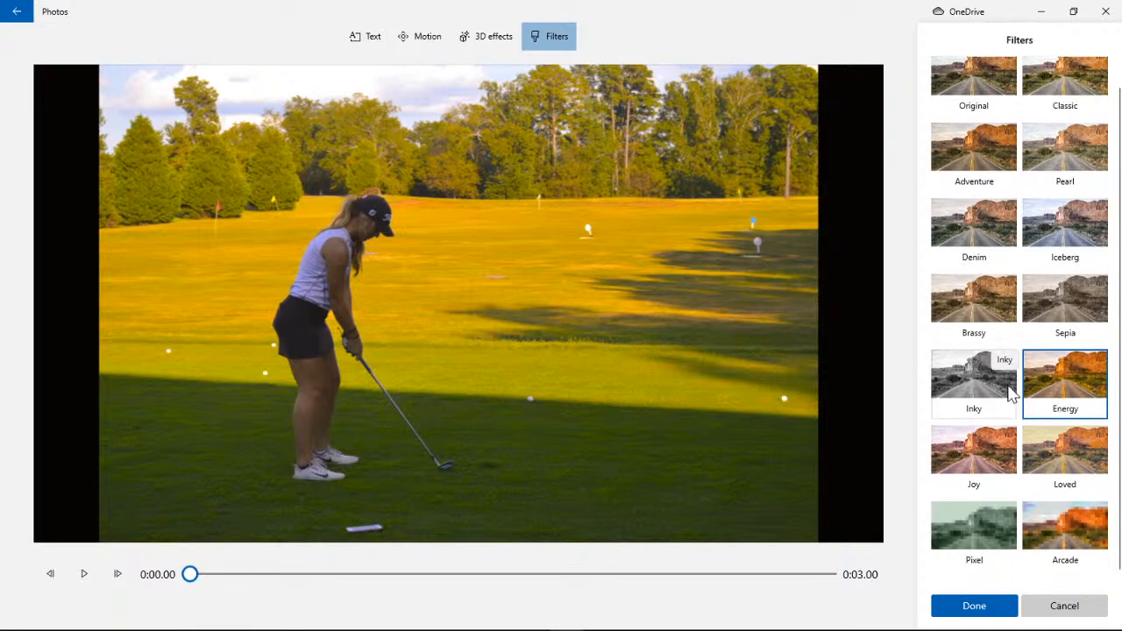
click(982, 536)
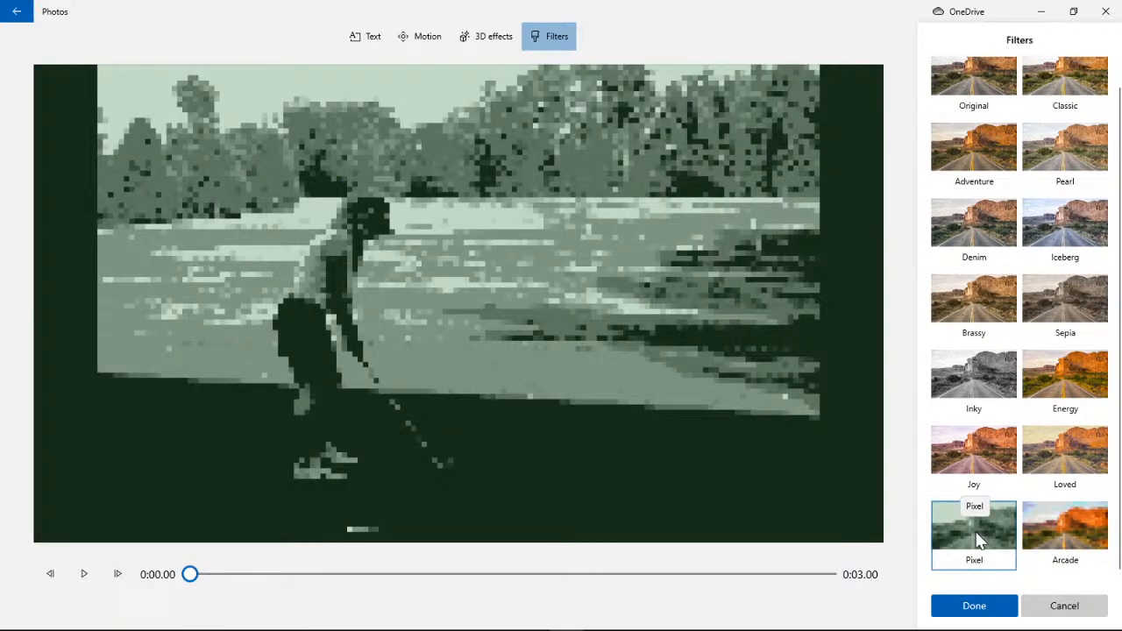
click(1067, 523)
click(1058, 469)
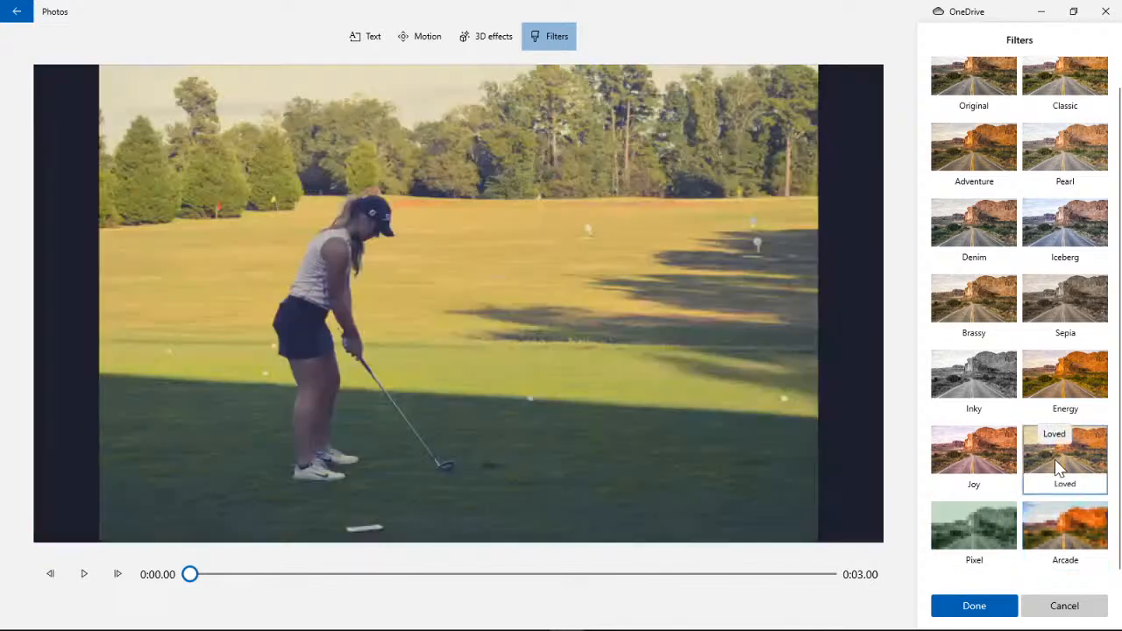
click(986, 452)
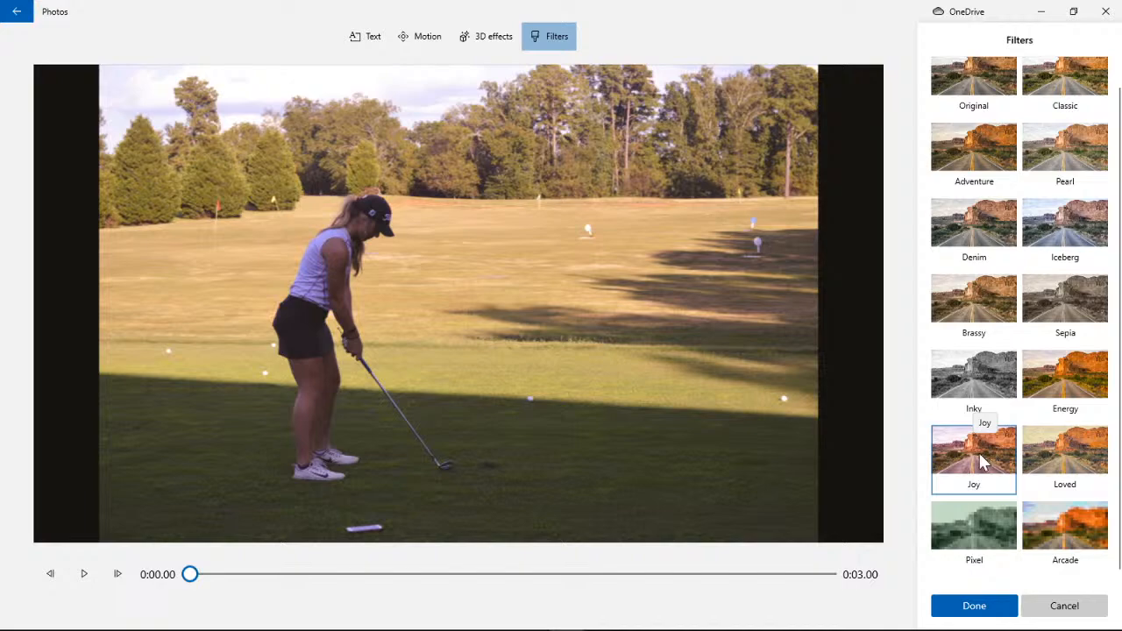
click(996, 386)
click(1043, 375)
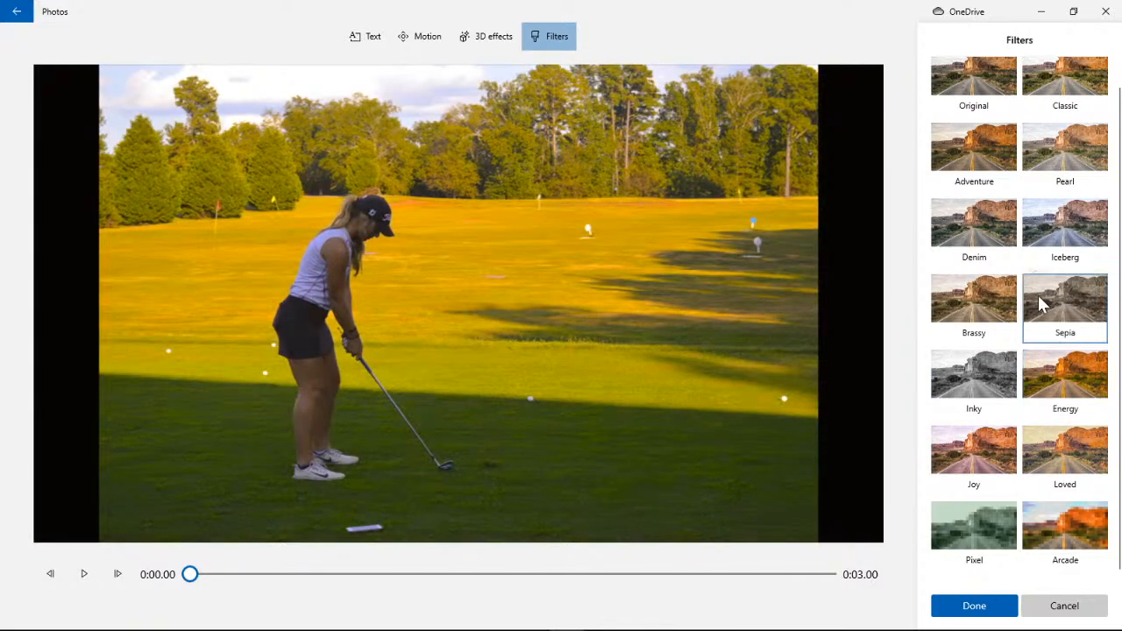
click(991, 289)
click(1041, 291)
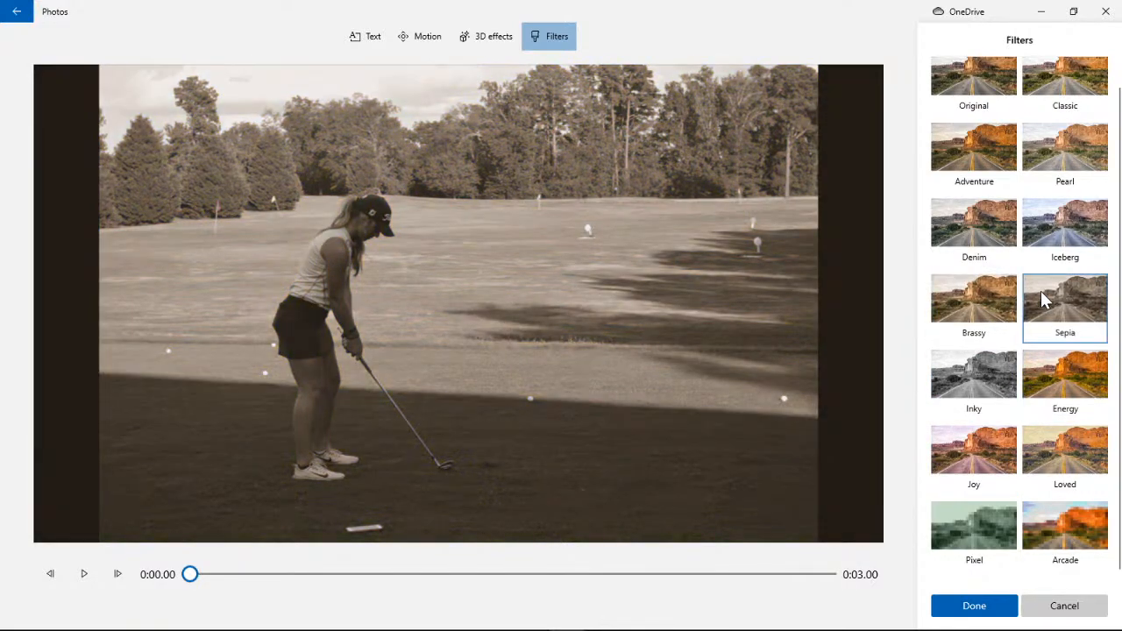
- Apply the Energy filter to the photo of the golfer addressing the ball and return to the storyboard
click(1059, 377)
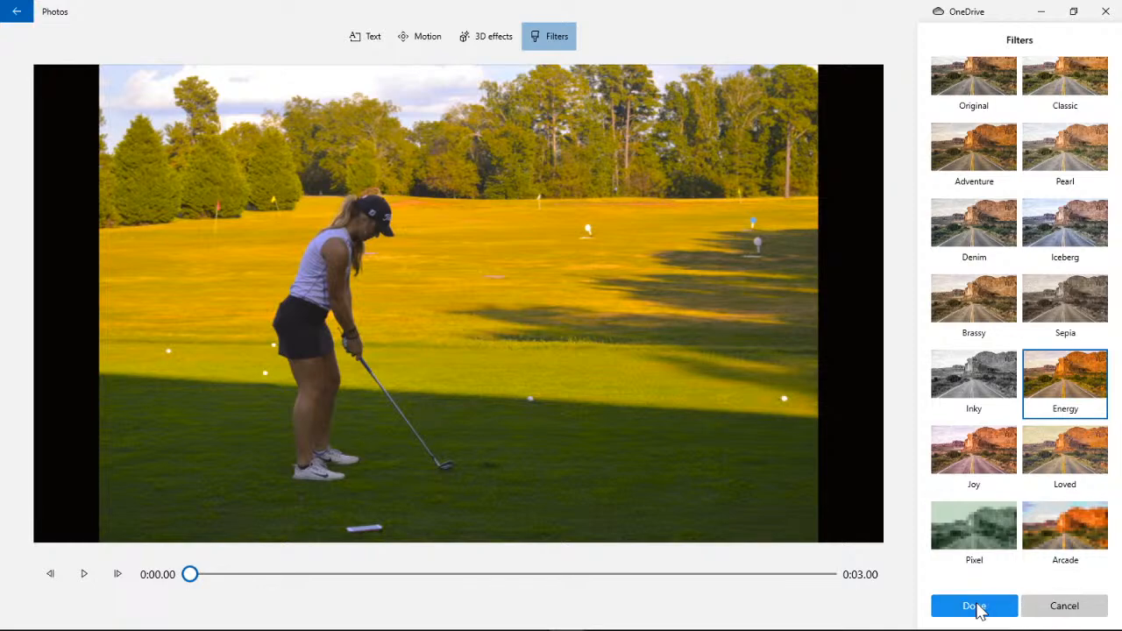
click(973, 606)
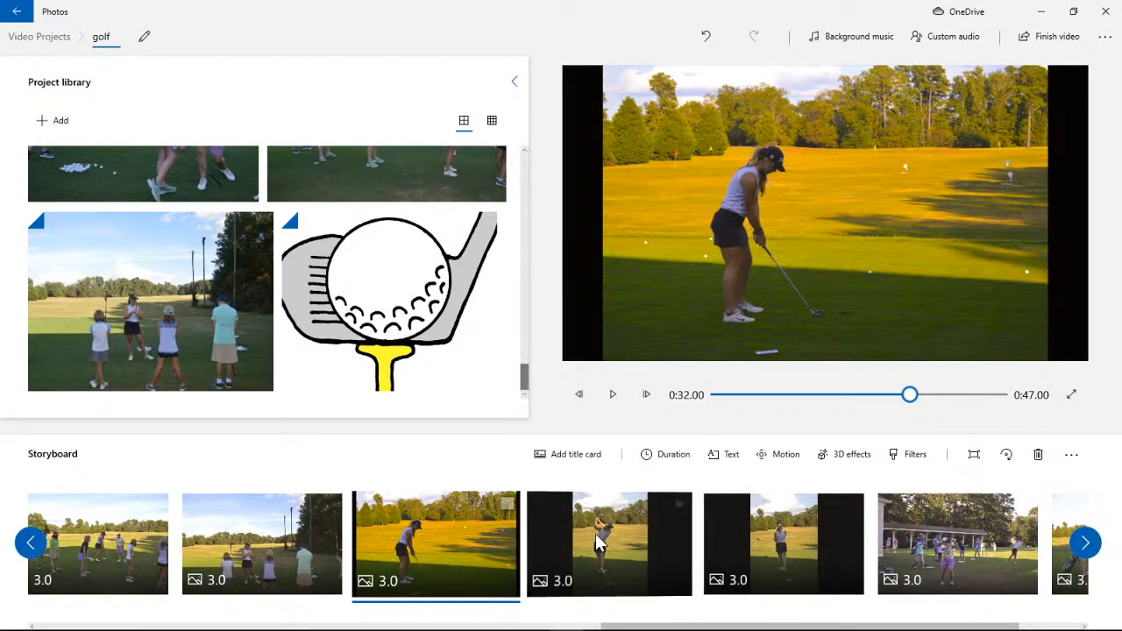
click(595, 533)
click(680, 506)
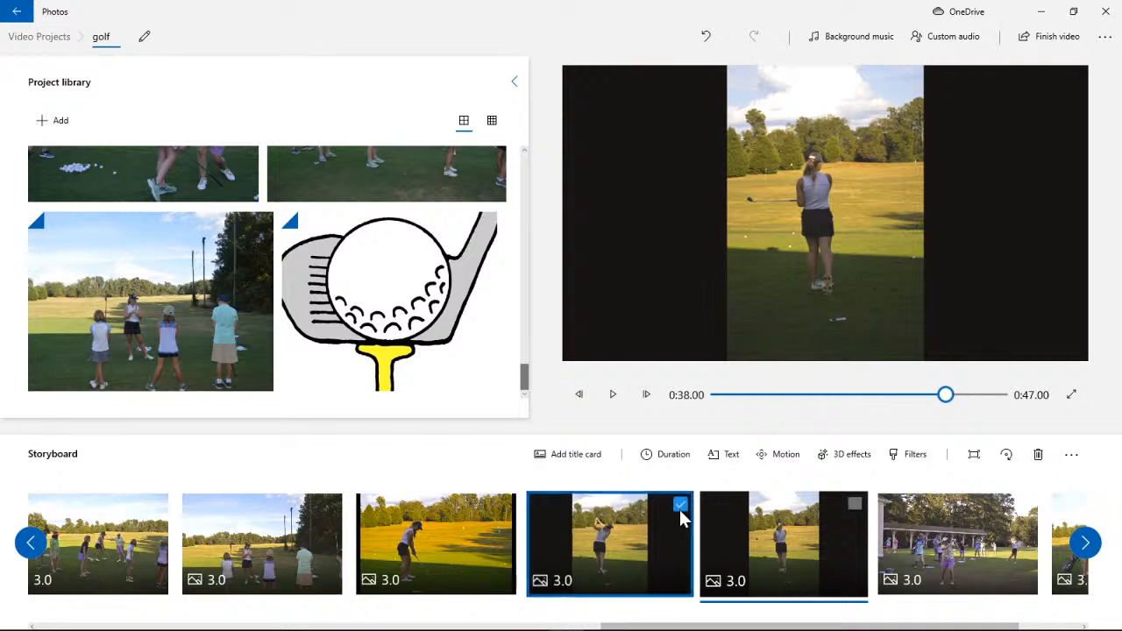
click(854, 503)
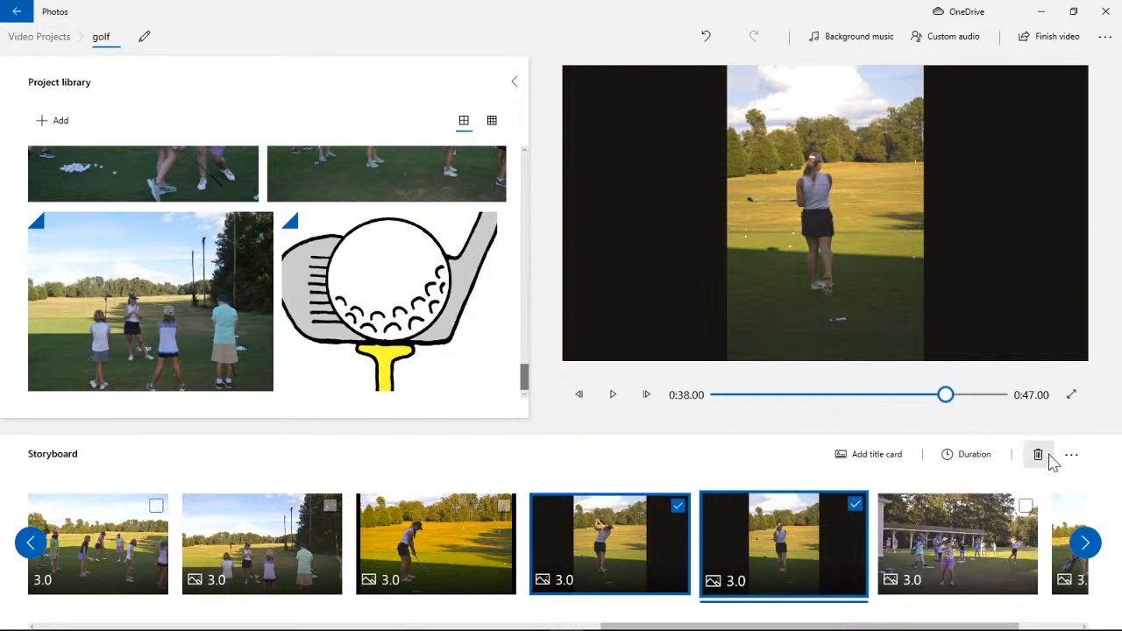
click(854, 506)
click(660, 502)
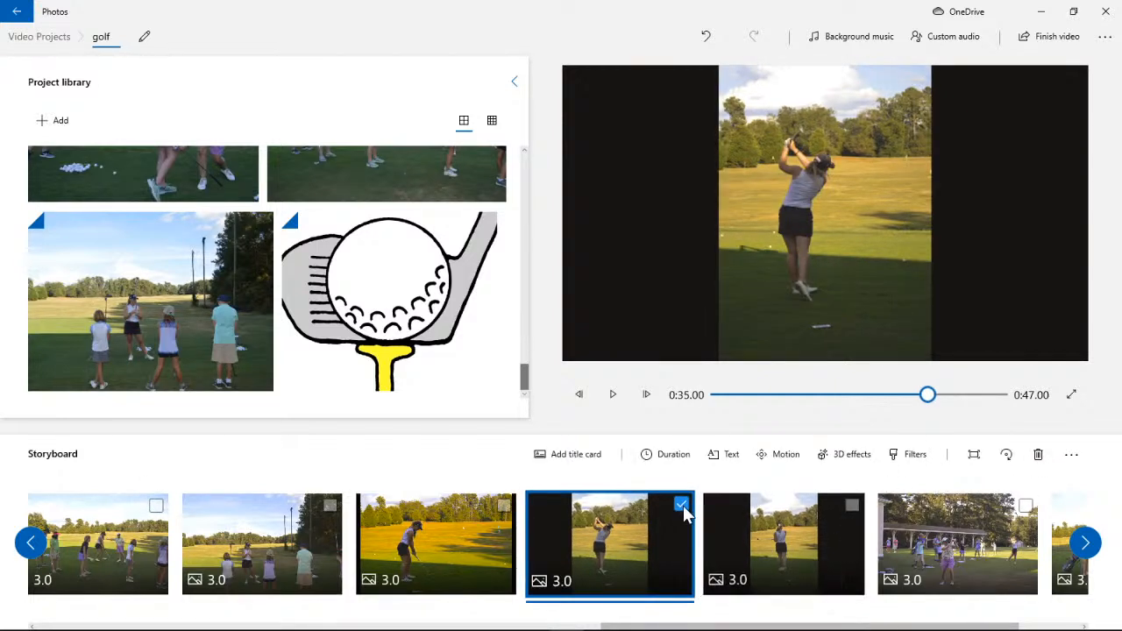
click(679, 506)
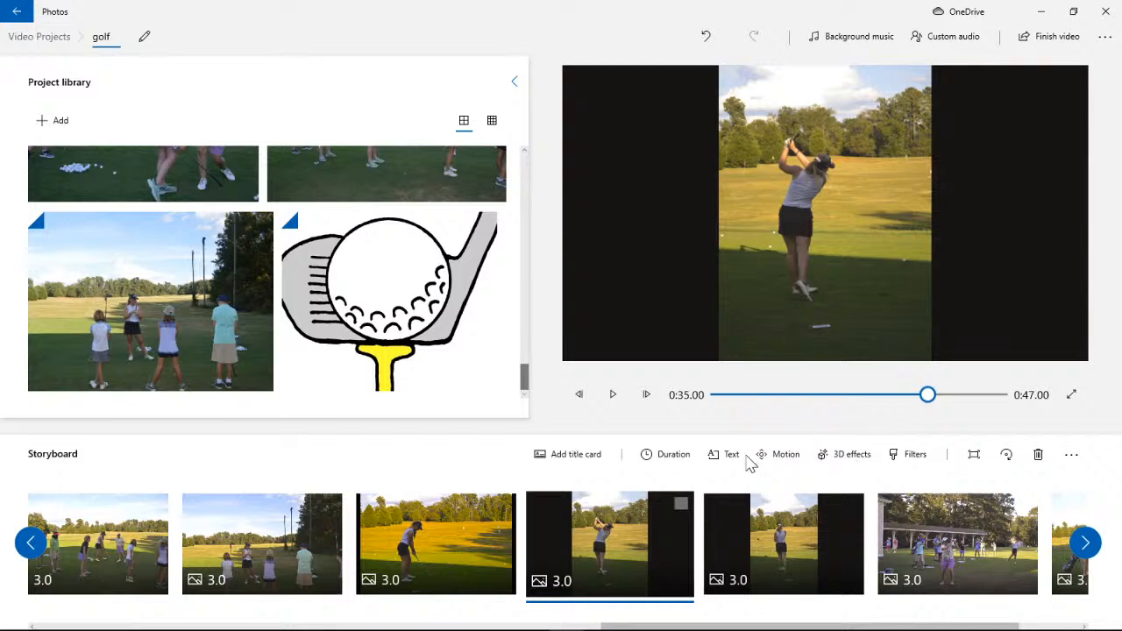
- Apply the Energy filter to the photo of the golfer mid-swing and to the golfer photo directly after it
click(915, 454)
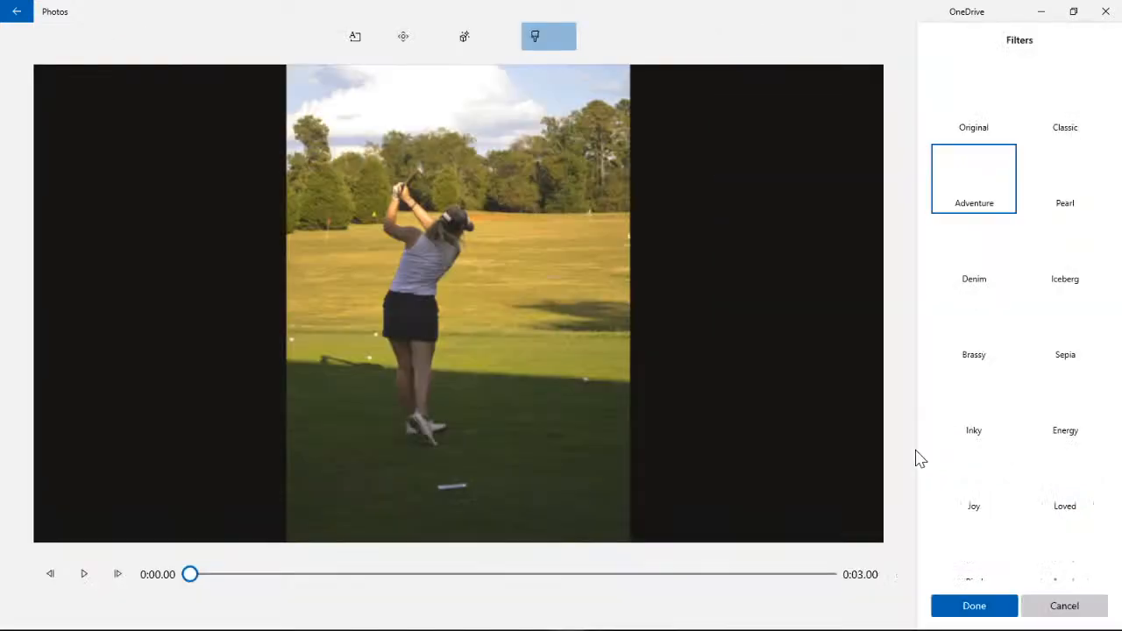
click(1064, 421)
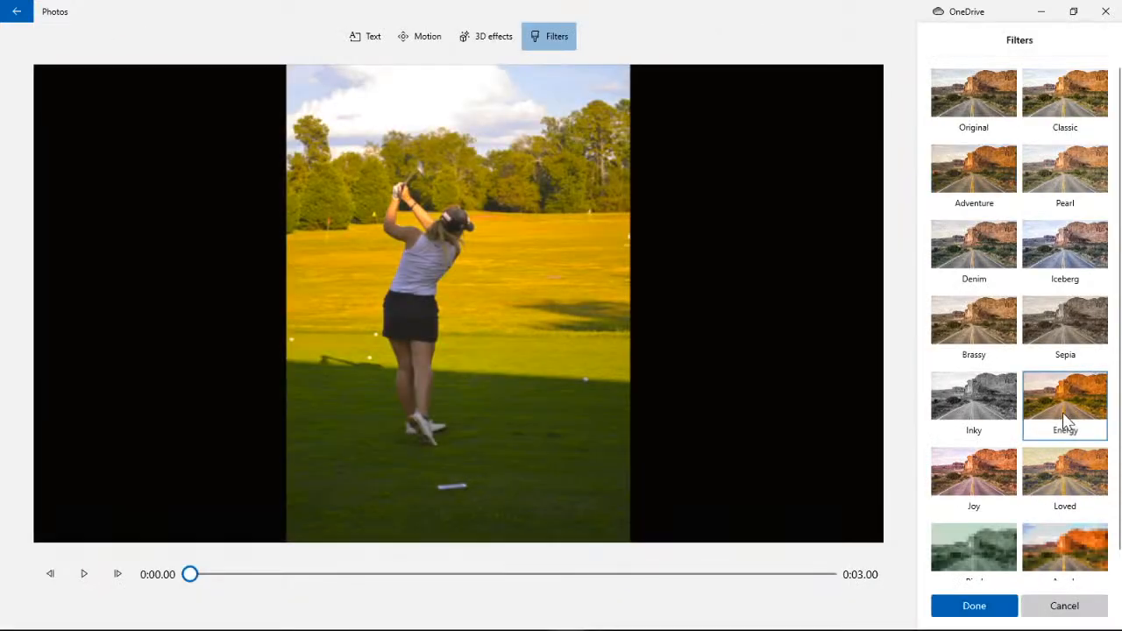
click(981, 605)
click(775, 553)
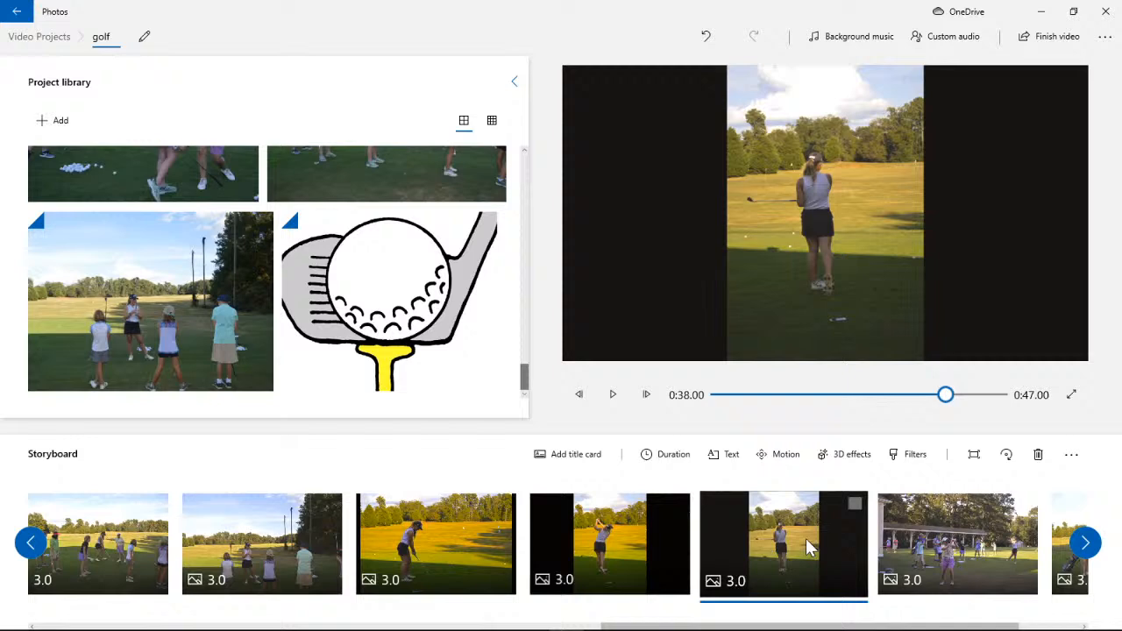
click(915, 454)
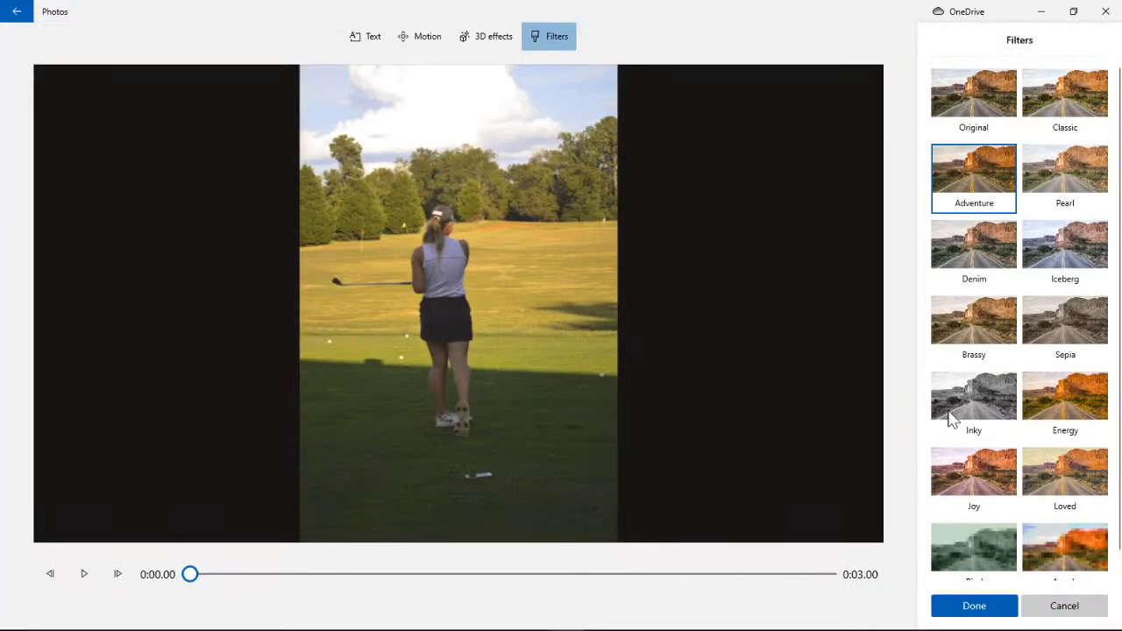
click(1065, 422)
click(987, 605)
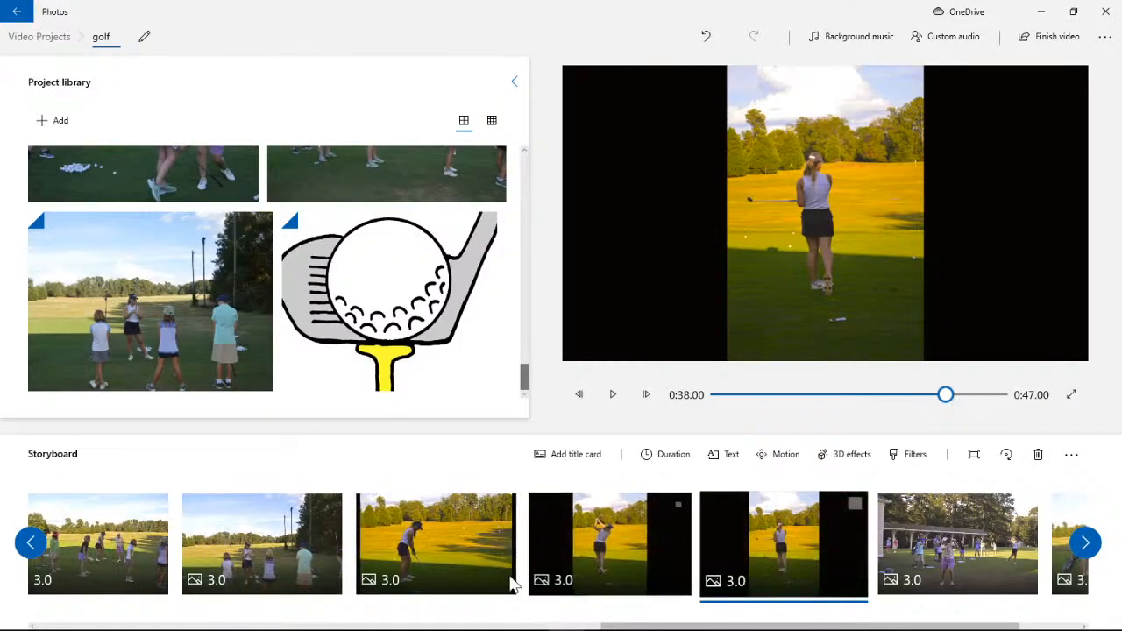
- Set the duration of the first two Energy-filtered golfer photos to 1 second each
click(463, 552)
click(674, 464)
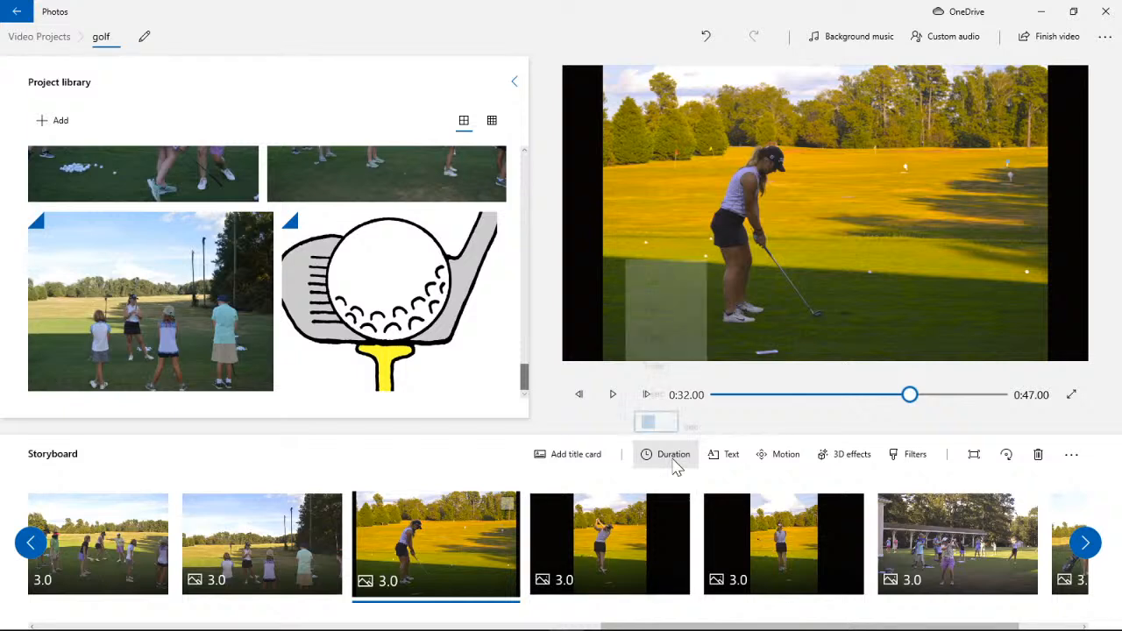
click(659, 279)
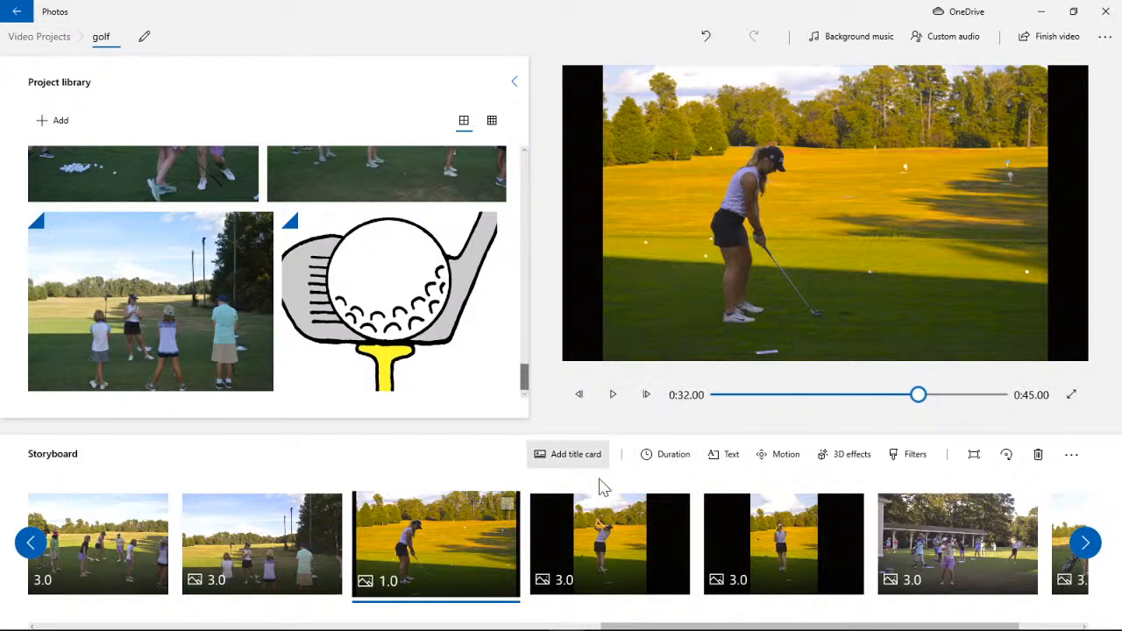
click(602, 496)
click(671, 456)
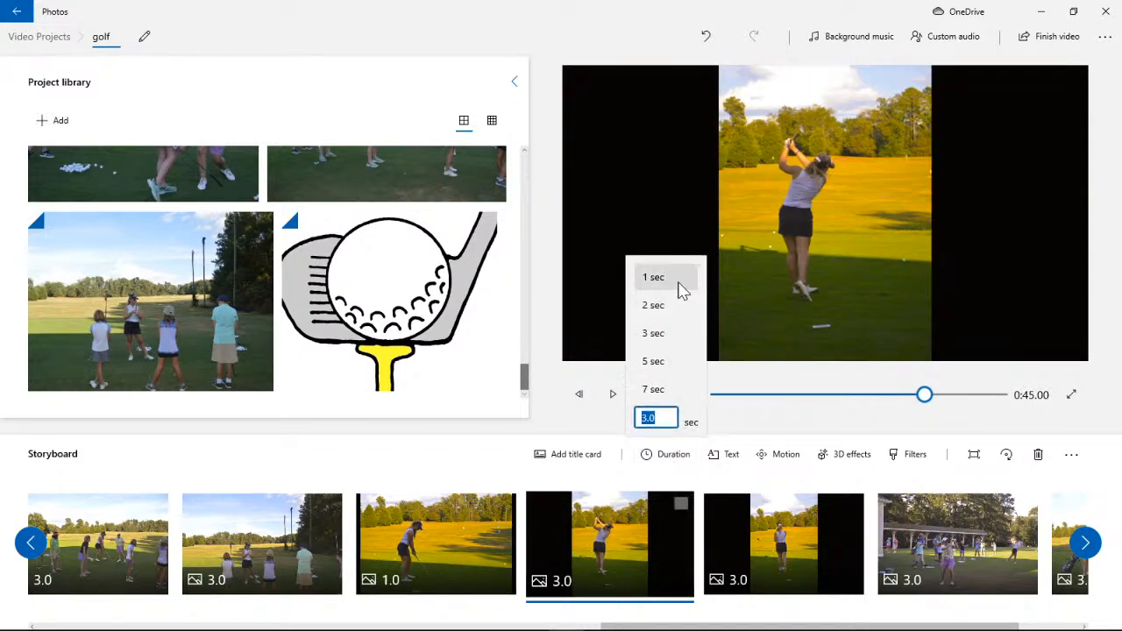
click(676, 279)
- Set the duration of the third Energy-filtered golfer photo to 2 seconds
click(759, 555)
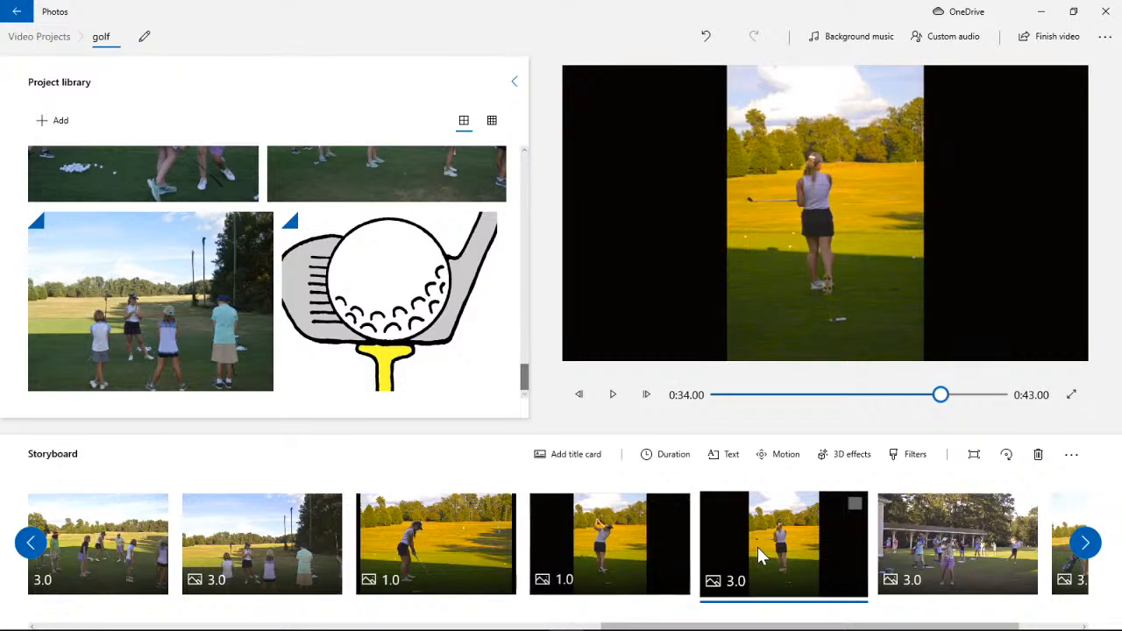
click(671, 456)
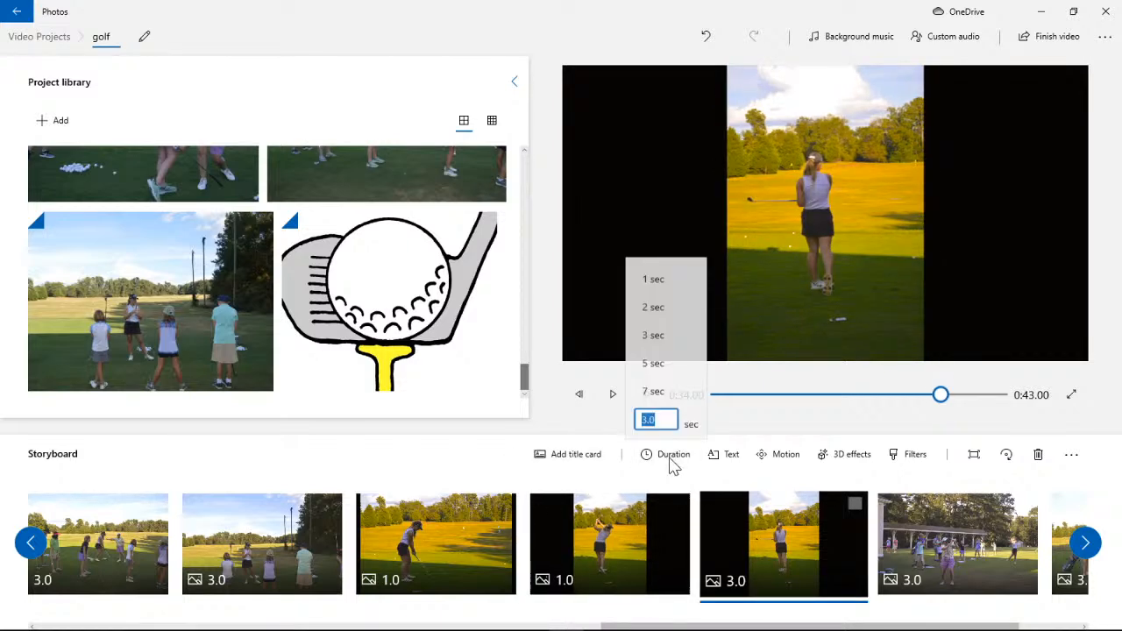
click(666, 306)
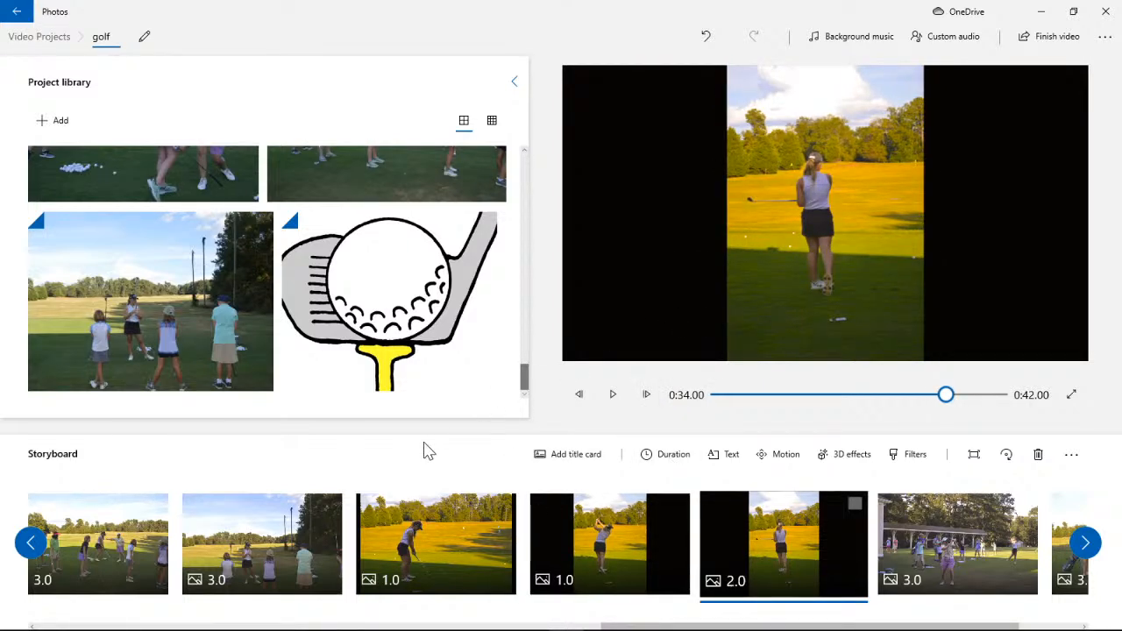
- Review the three shortened golfer photos, play the video from shortly before them, and pause on the closing group photo
click(308, 530)
click(421, 539)
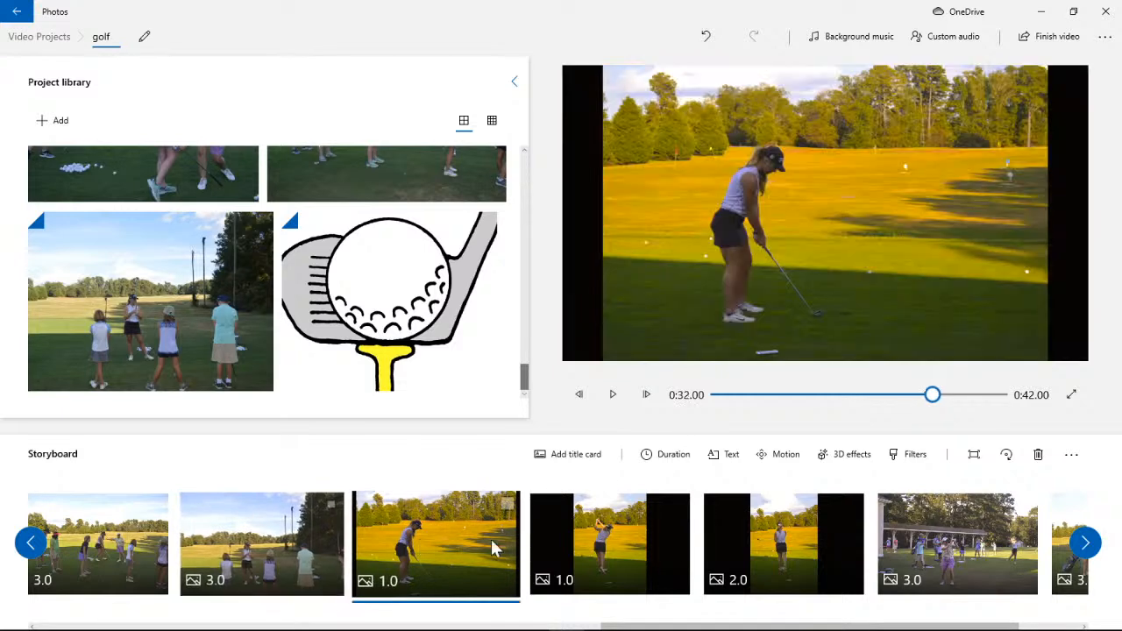
click(587, 542)
click(714, 557)
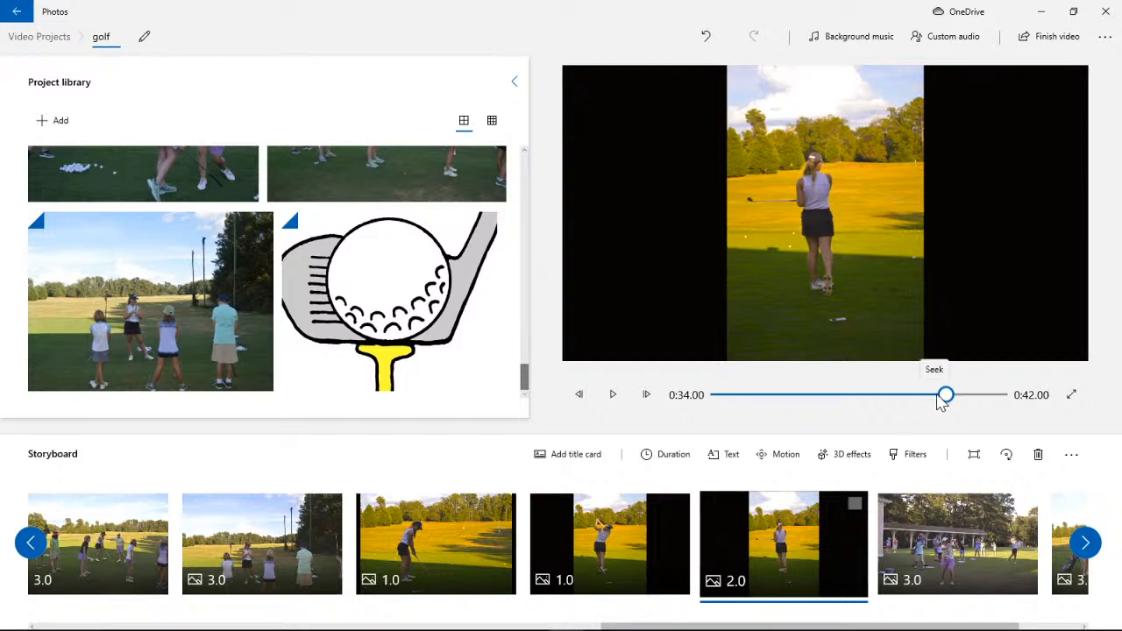
drag(944, 396, 890, 396)
click(613, 397)
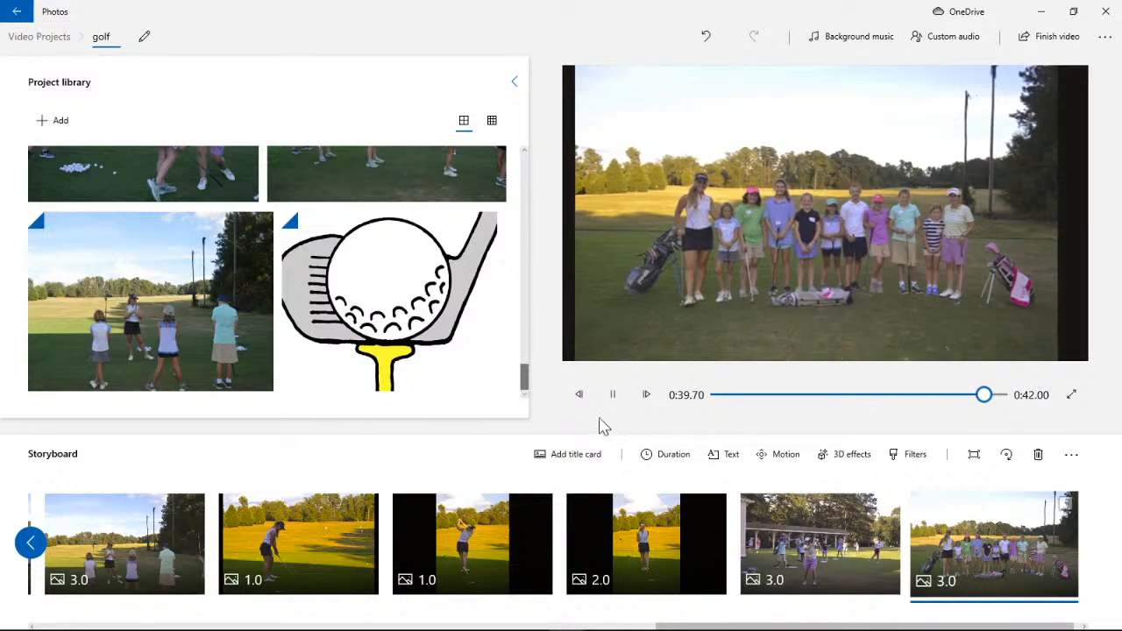
click(613, 394)
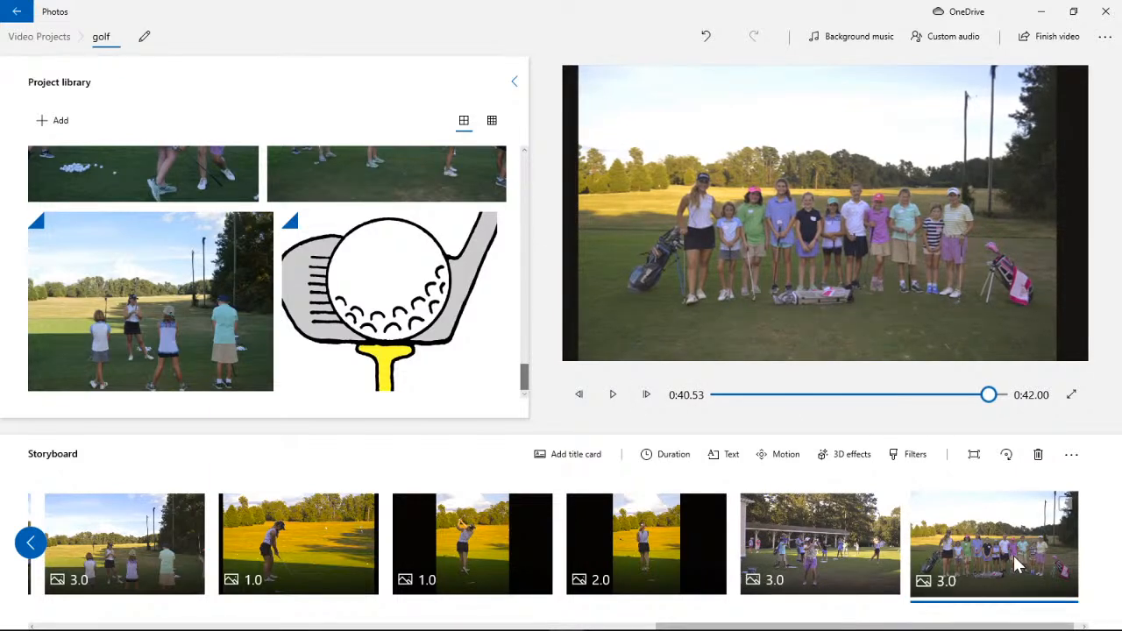
- Set the duration of the closing group photo to a custom 6 seconds
click(666, 470)
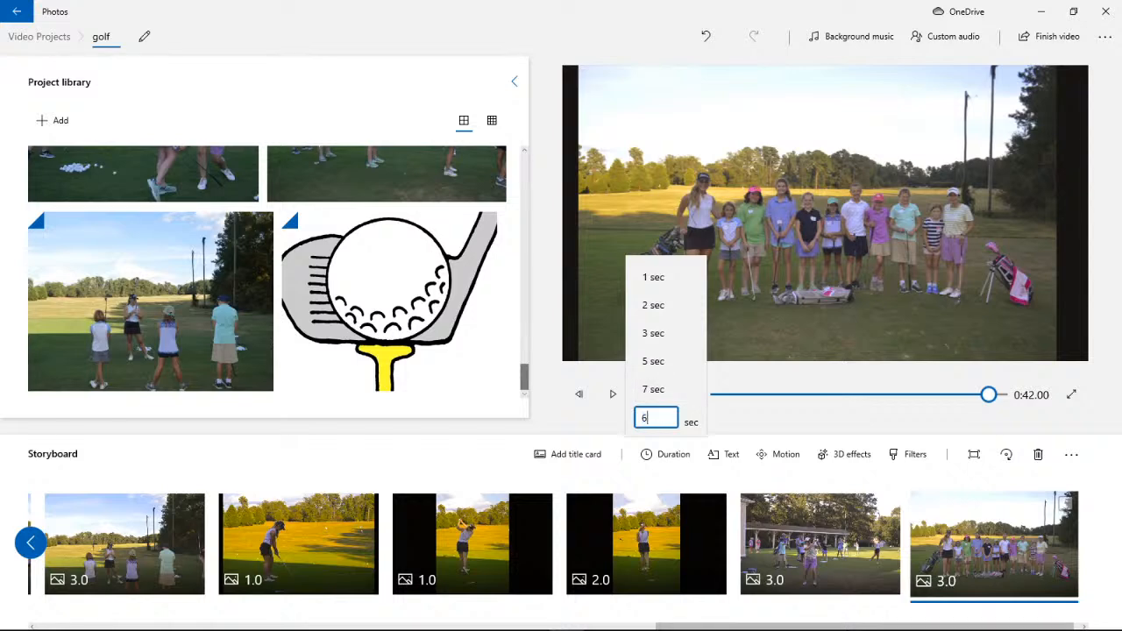
key(Return)
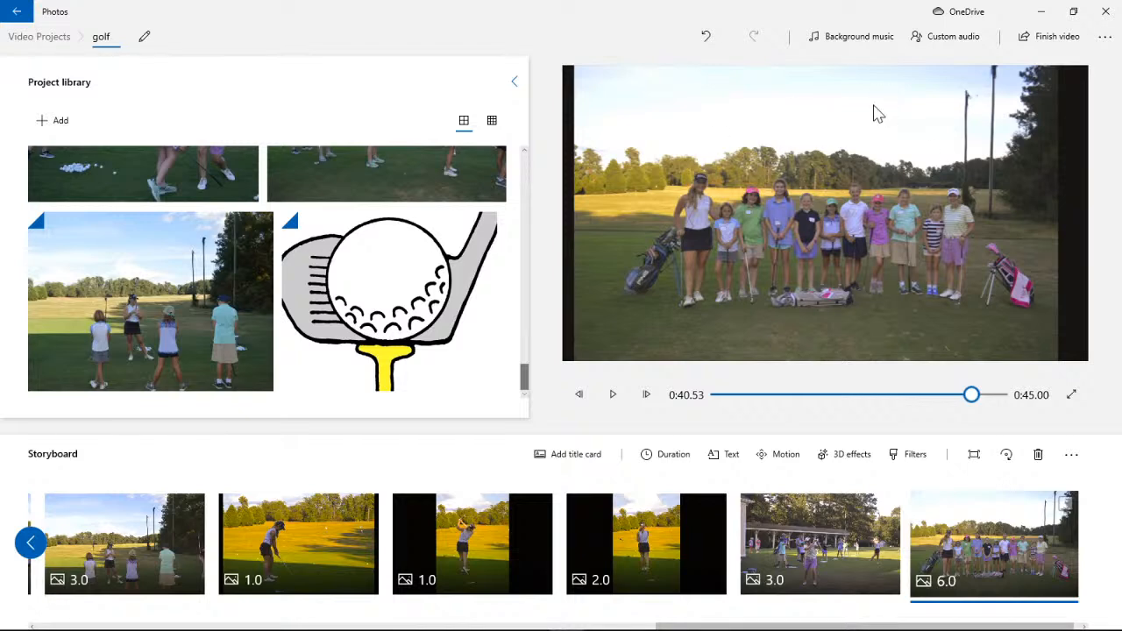
- Review the closing storyboard photos in reverse, from the group practice photo through the three golfer photos to the lesson photo
click(815, 534)
click(669, 530)
click(464, 536)
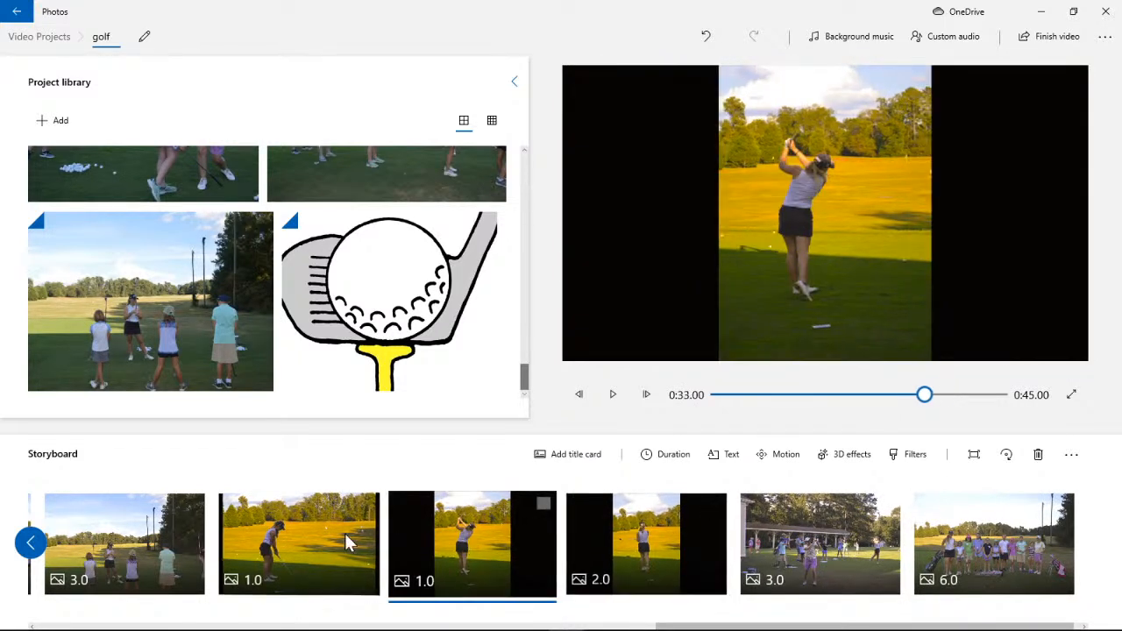
click(281, 536)
click(77, 549)
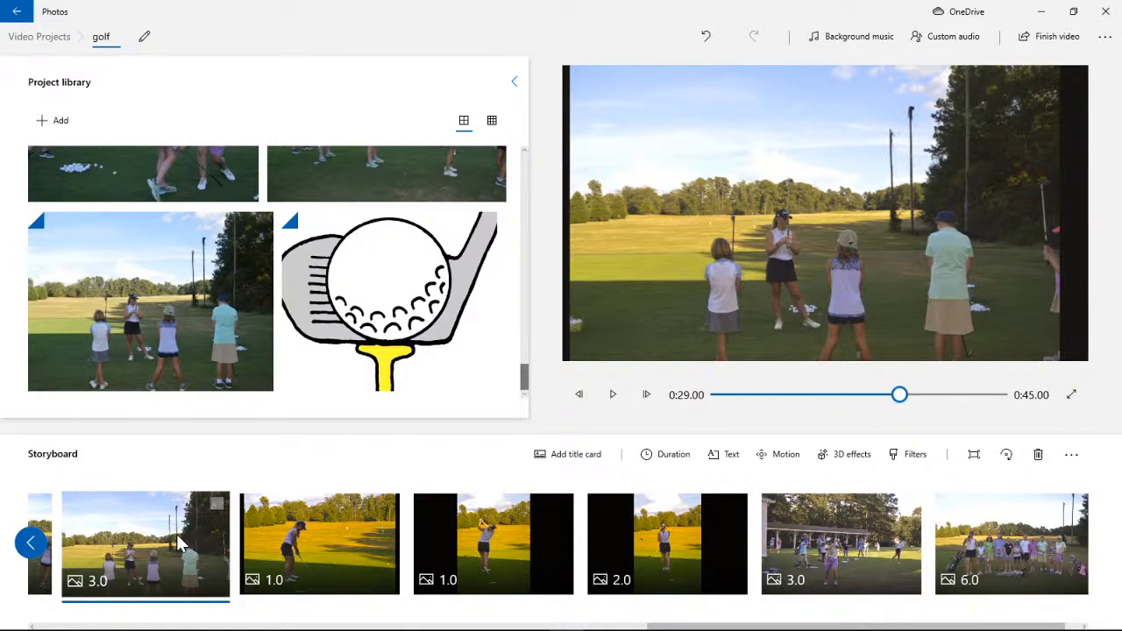
- Look through the storyboard from the Golf Camp 2019 title card and opening photos to the closing group photo
click(31, 541)
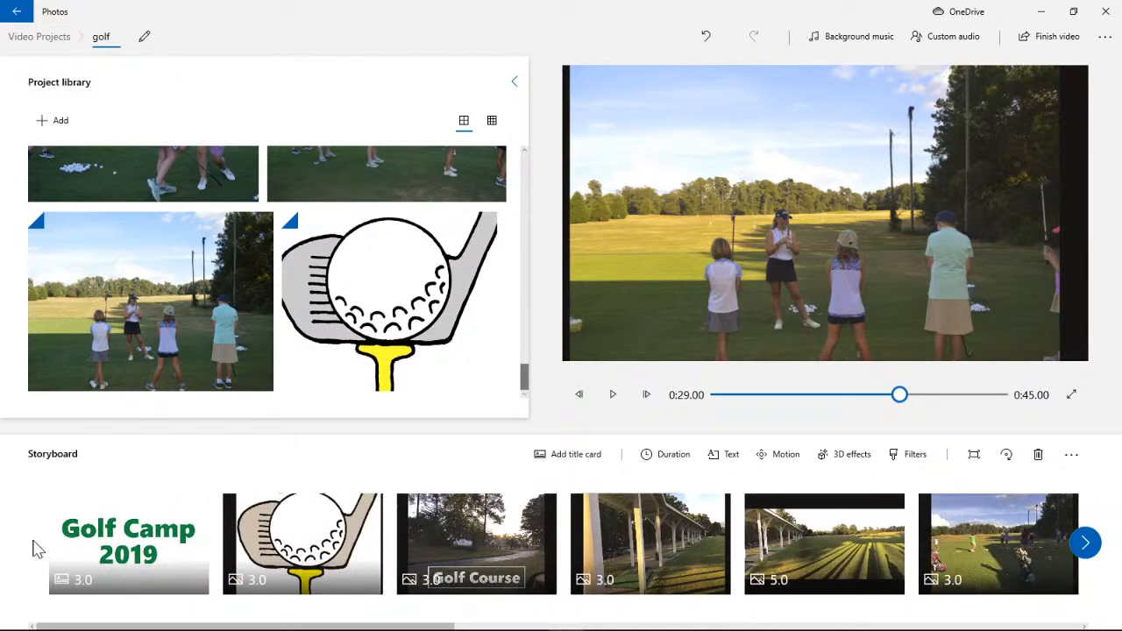
click(171, 536)
click(298, 545)
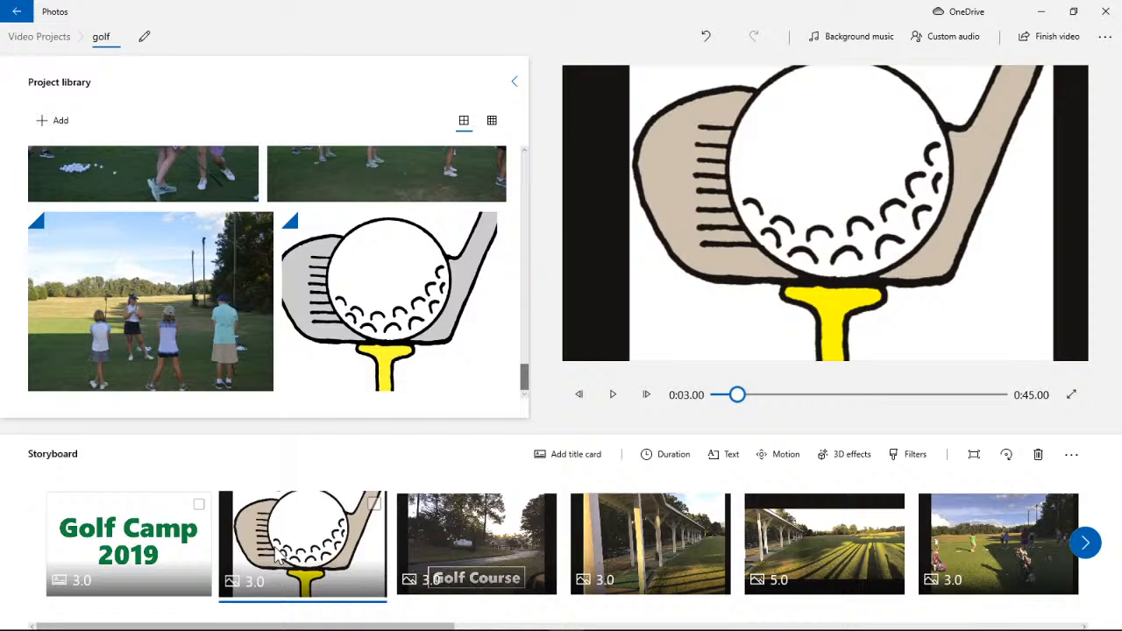
click(425, 553)
click(618, 544)
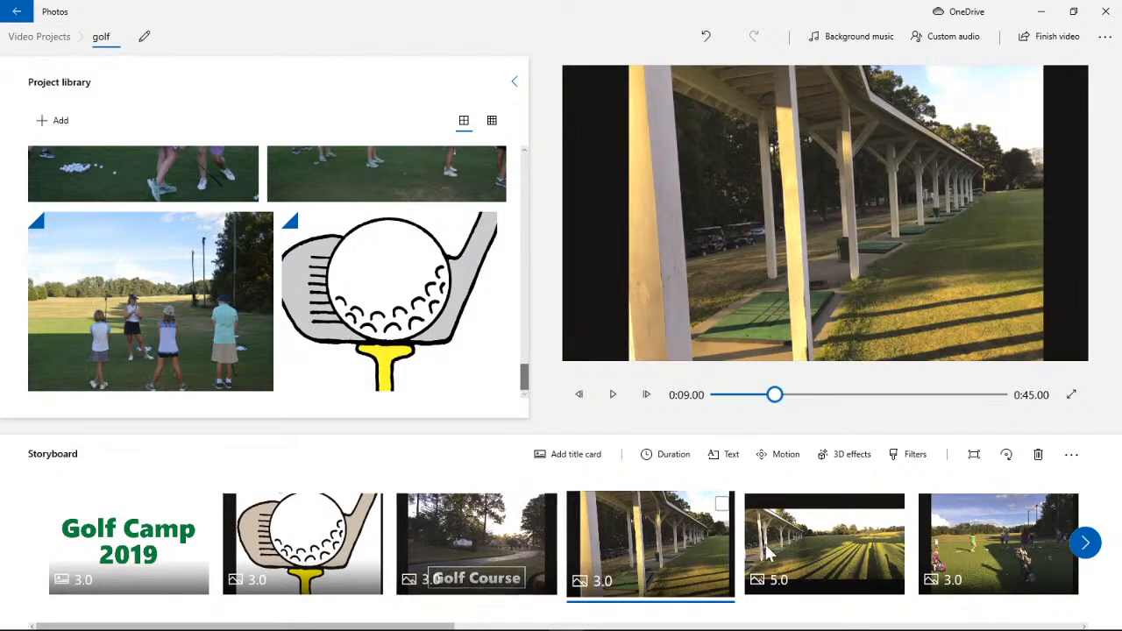
click(894, 550)
click(914, 548)
click(1085, 542)
click(1085, 543)
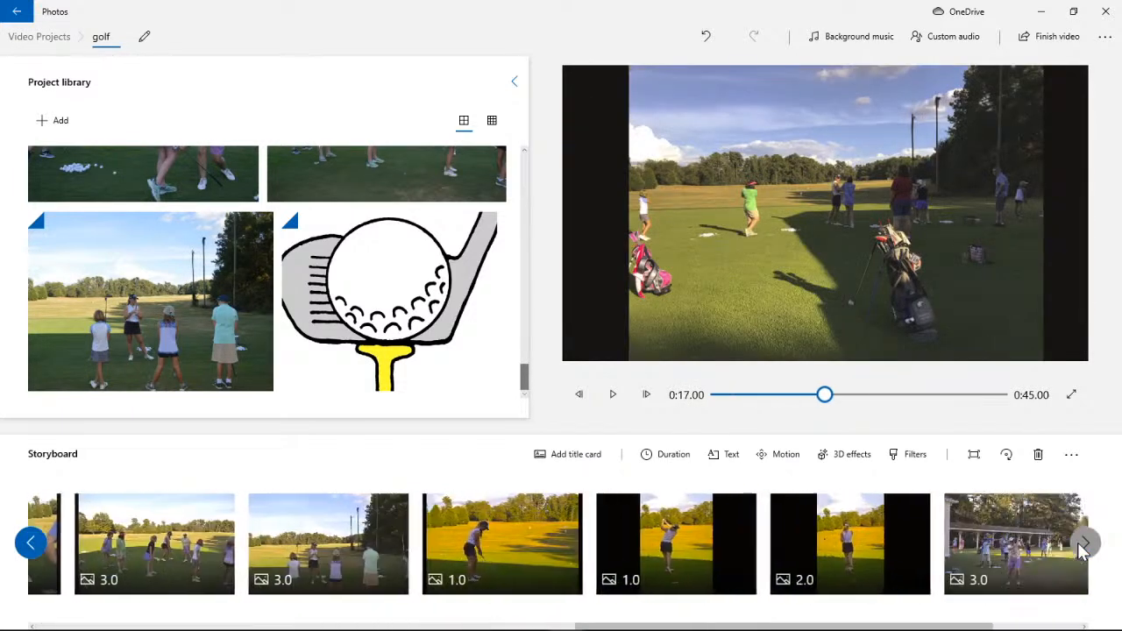
click(1085, 543)
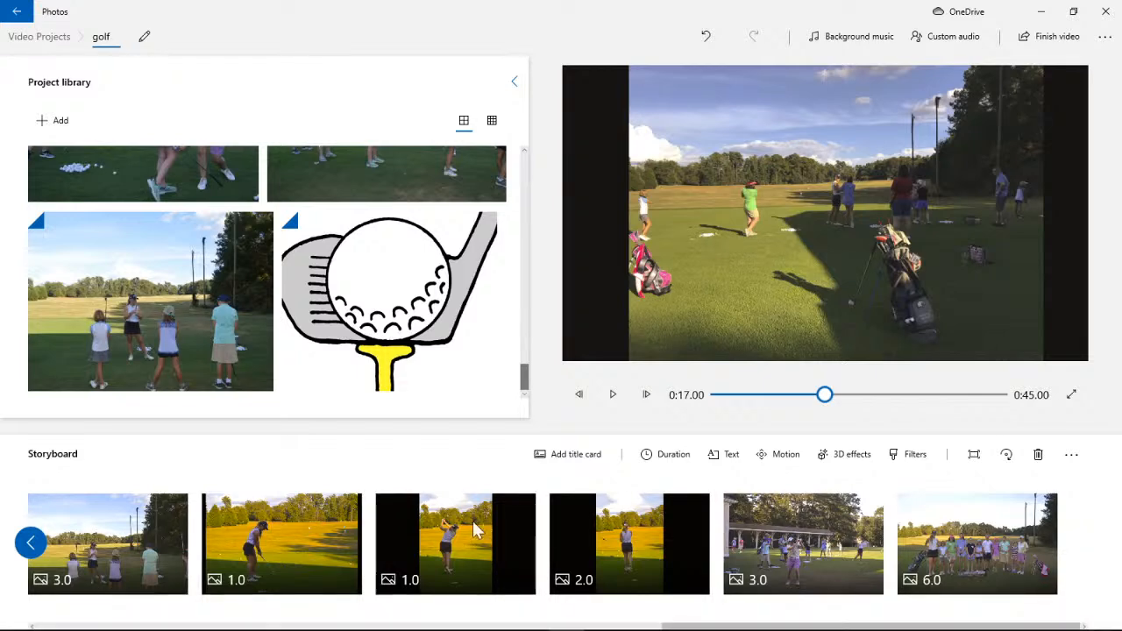
click(968, 561)
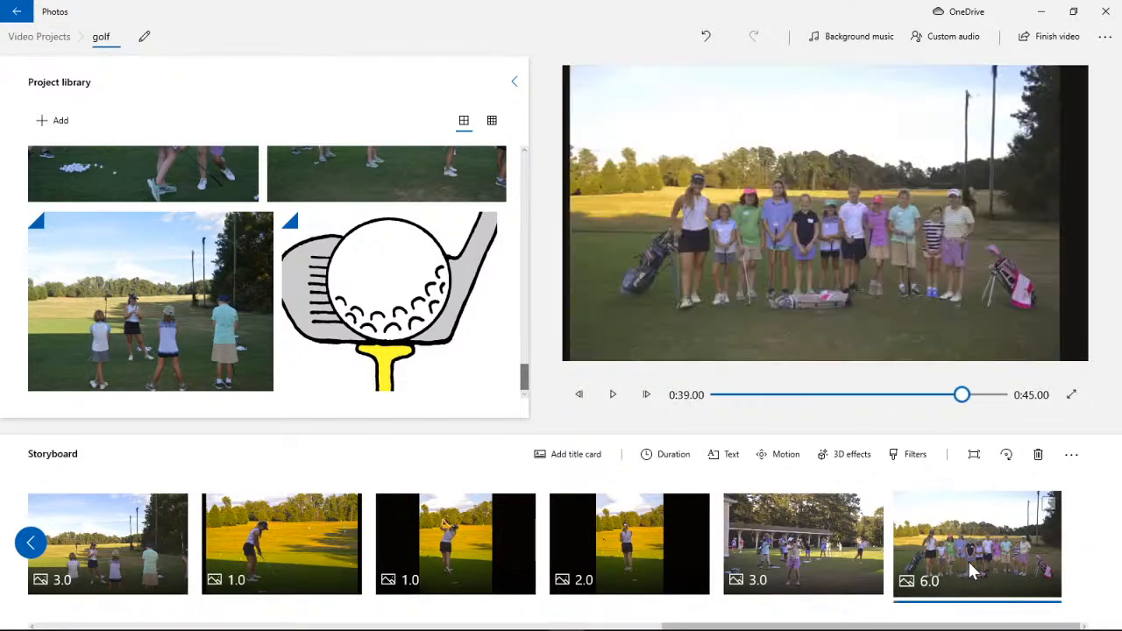
- Preview the lead-in to the group practice photo, then play the three Energy-filtered golfer photos from the first one and pause
click(799, 561)
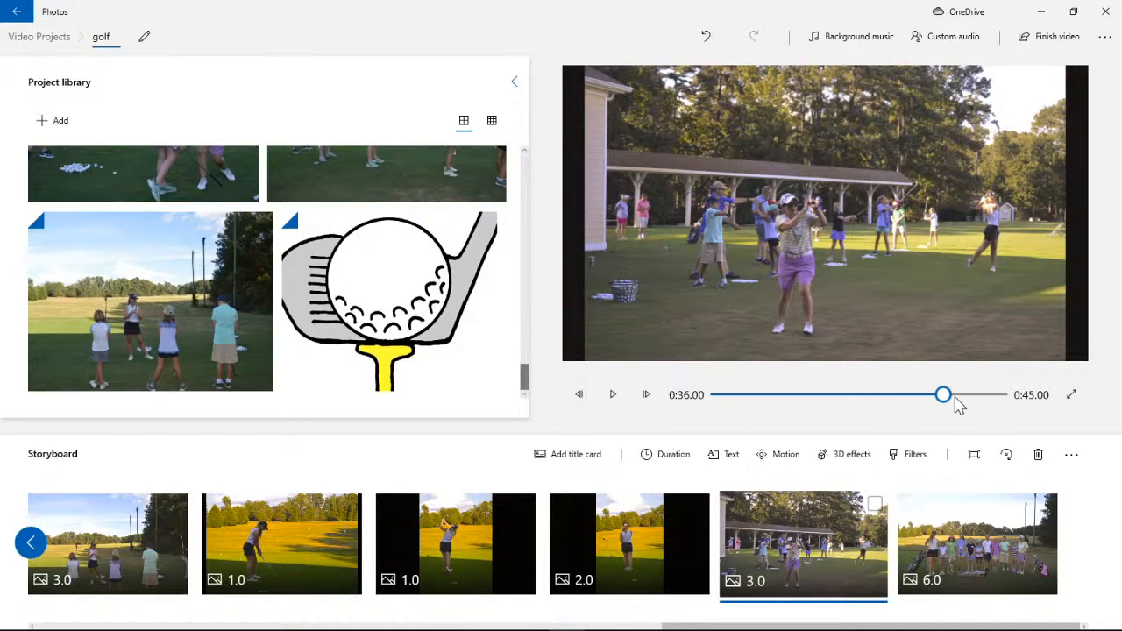
drag(943, 395, 934, 395)
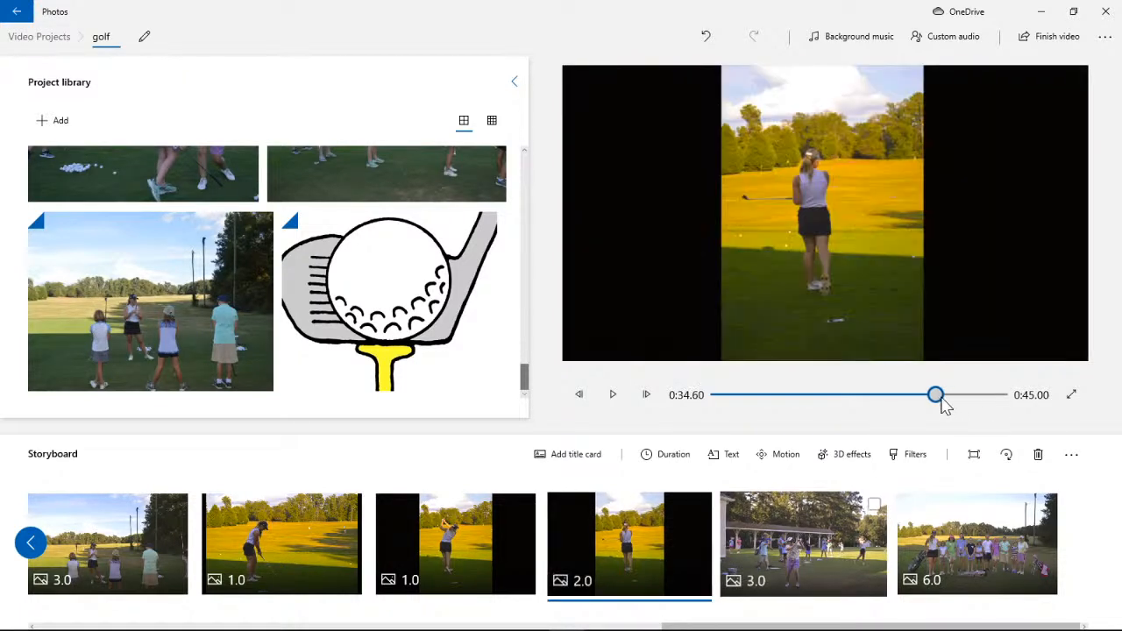
click(611, 396)
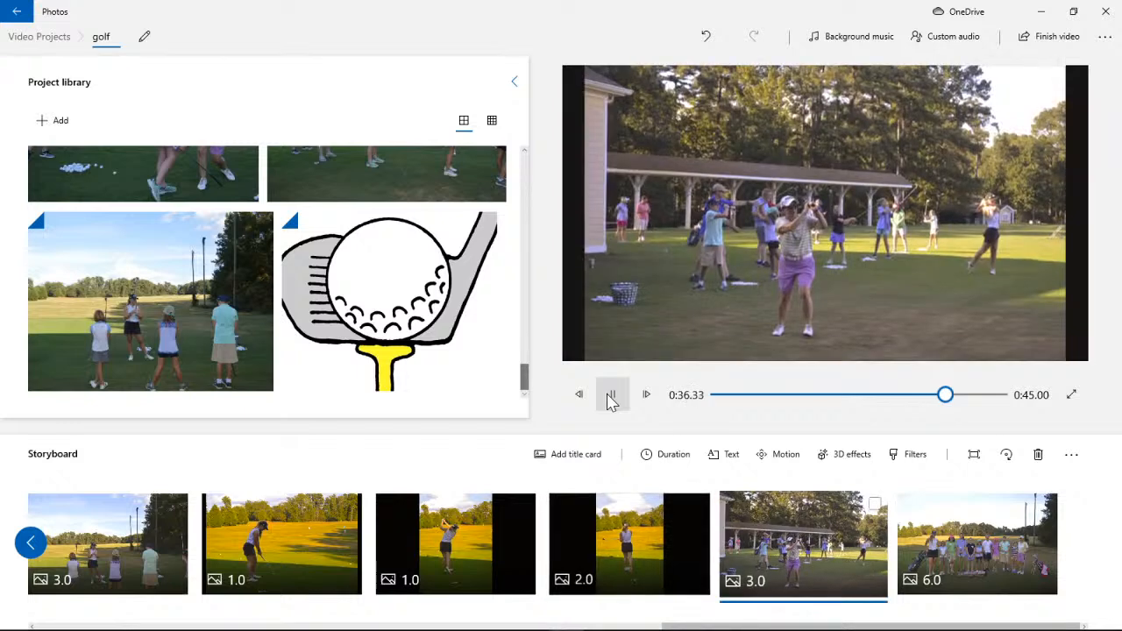
click(612, 396)
click(338, 511)
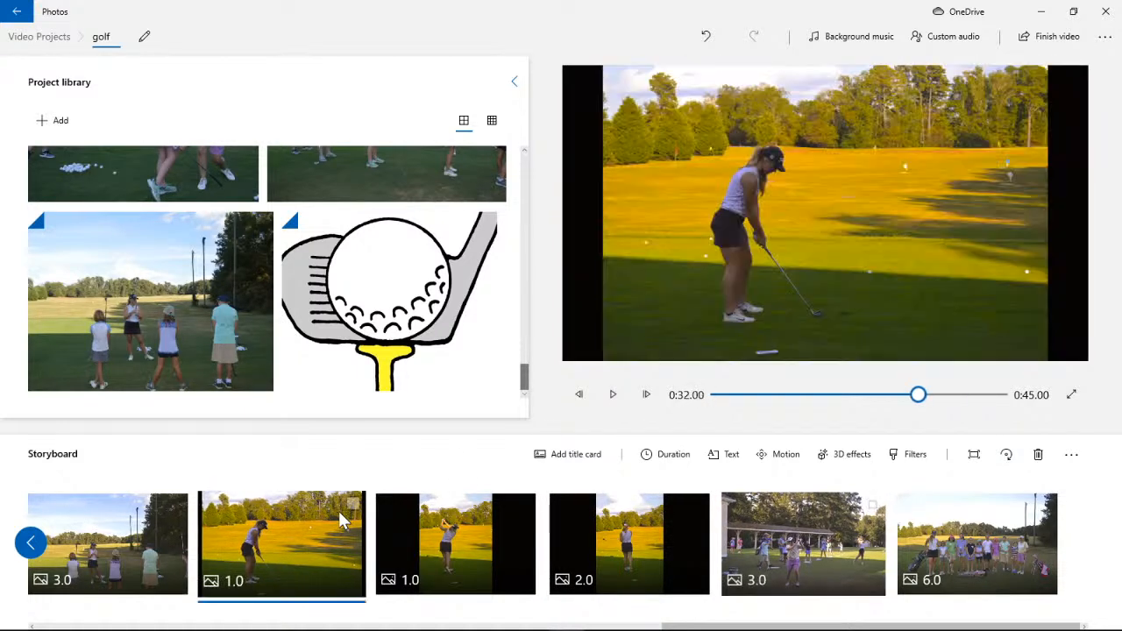
click(613, 395)
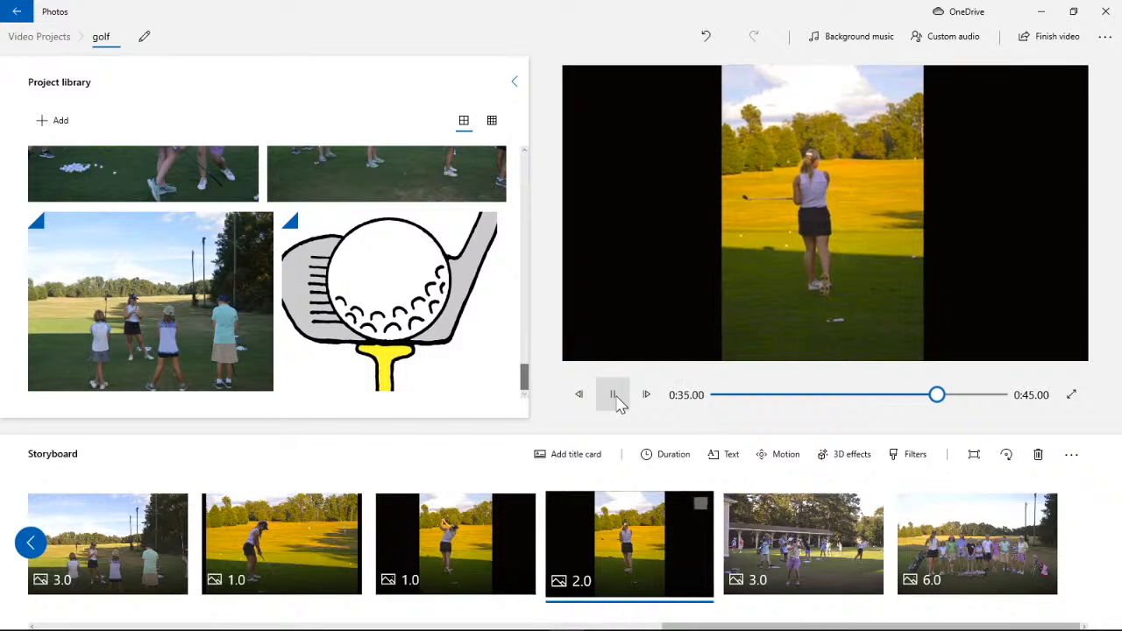
click(613, 396)
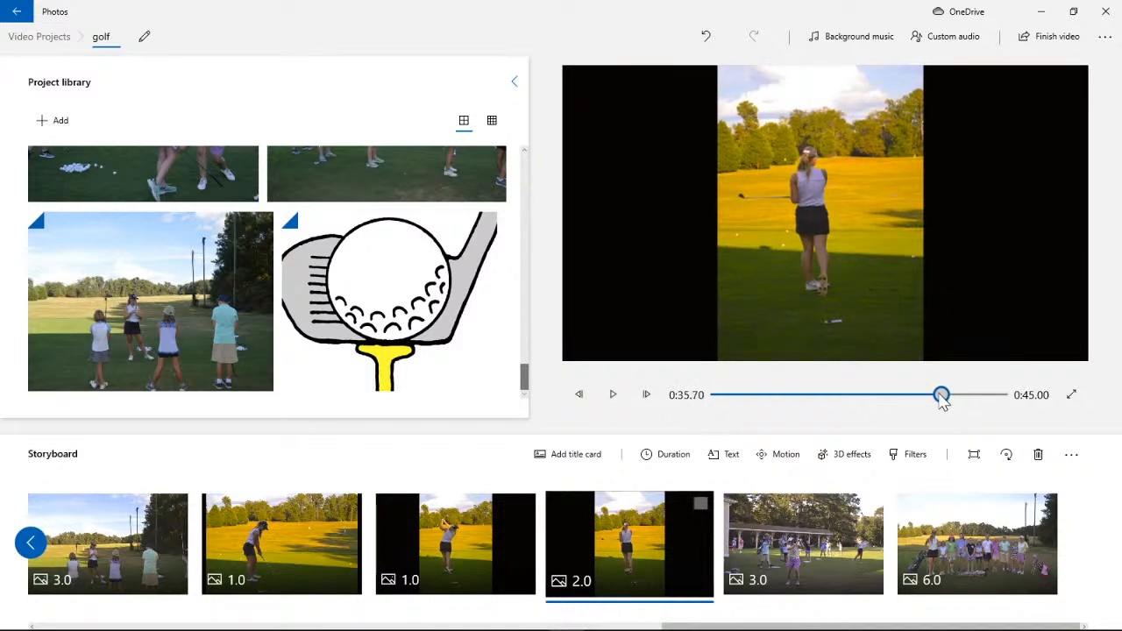
- Replay the video from the lesson photo into the golfer photos, and briefly again from the first Energy-filtered golfer photo
drag(940, 395, 933, 396)
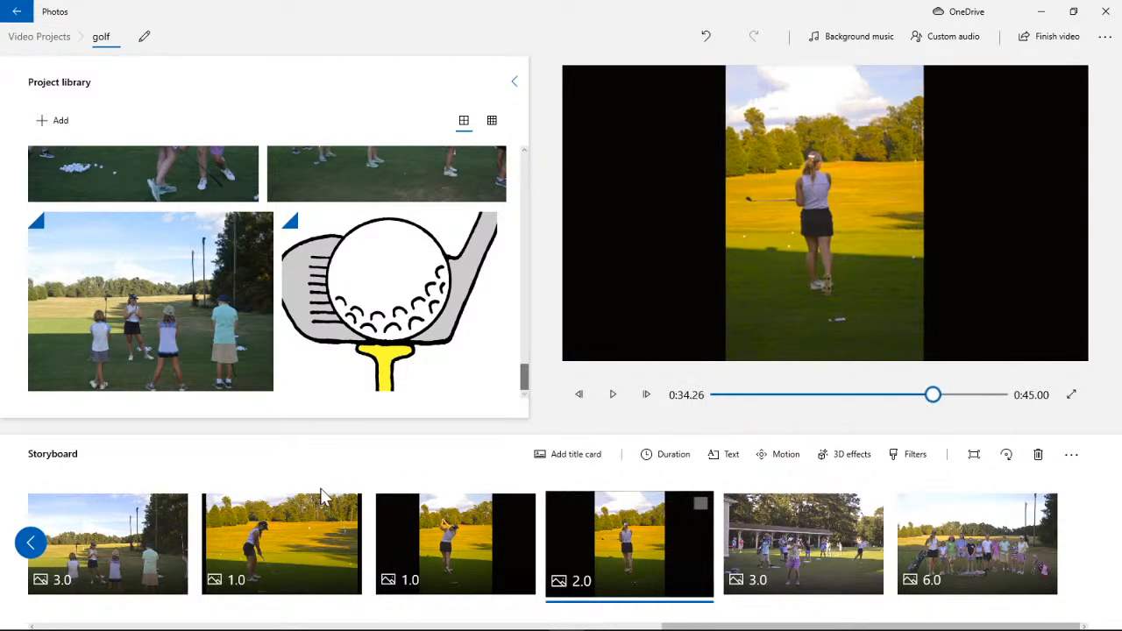
click(112, 545)
click(619, 404)
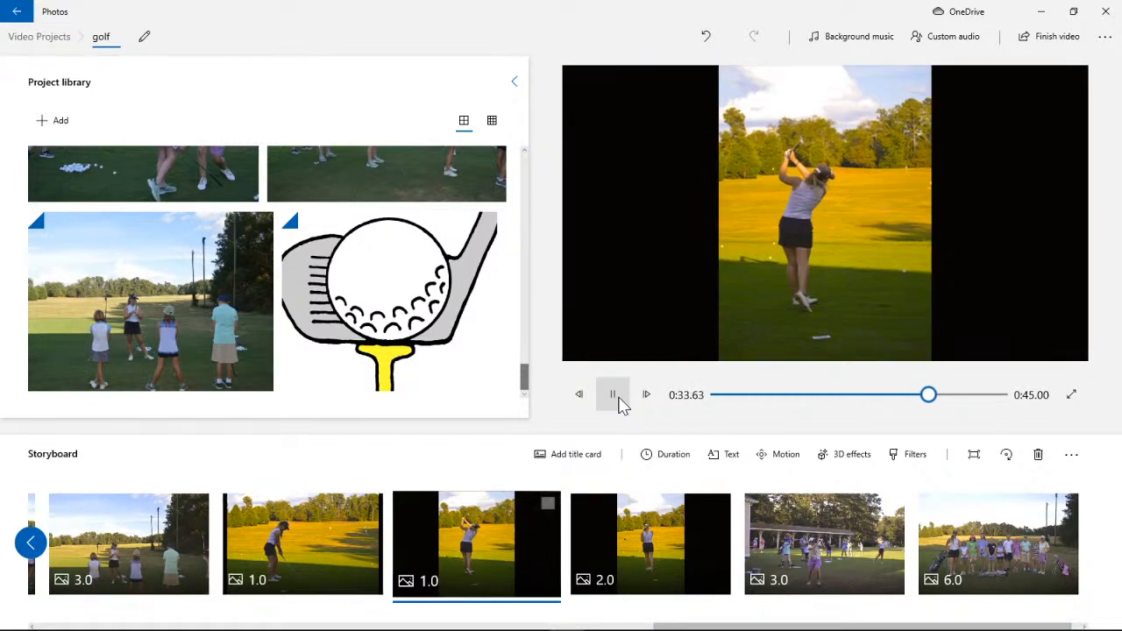
click(616, 401)
click(322, 516)
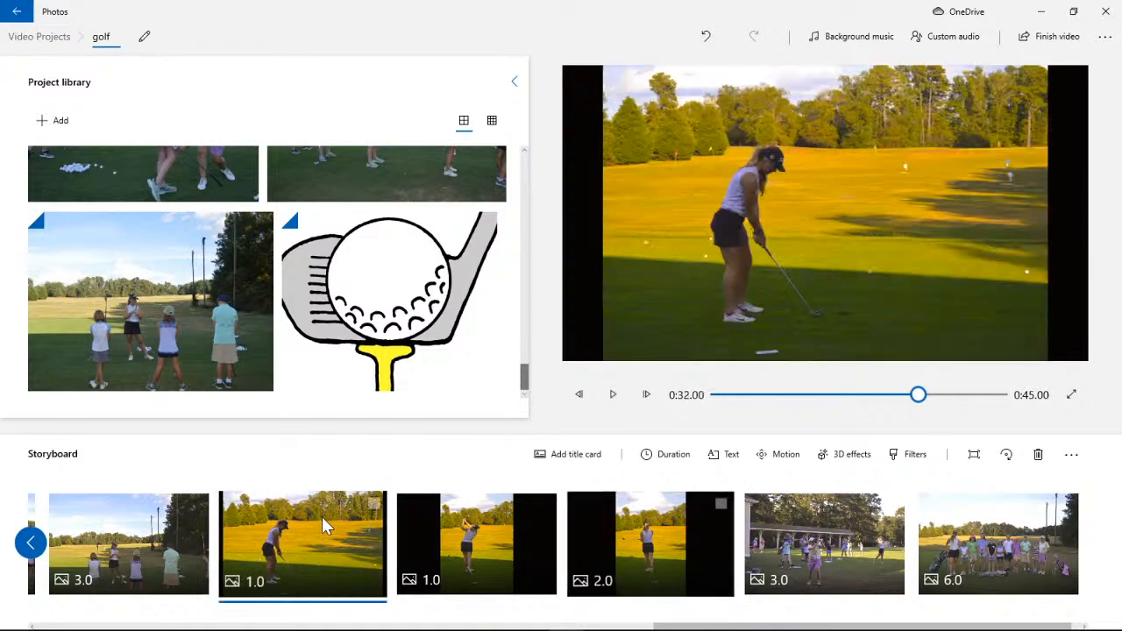
click(619, 405)
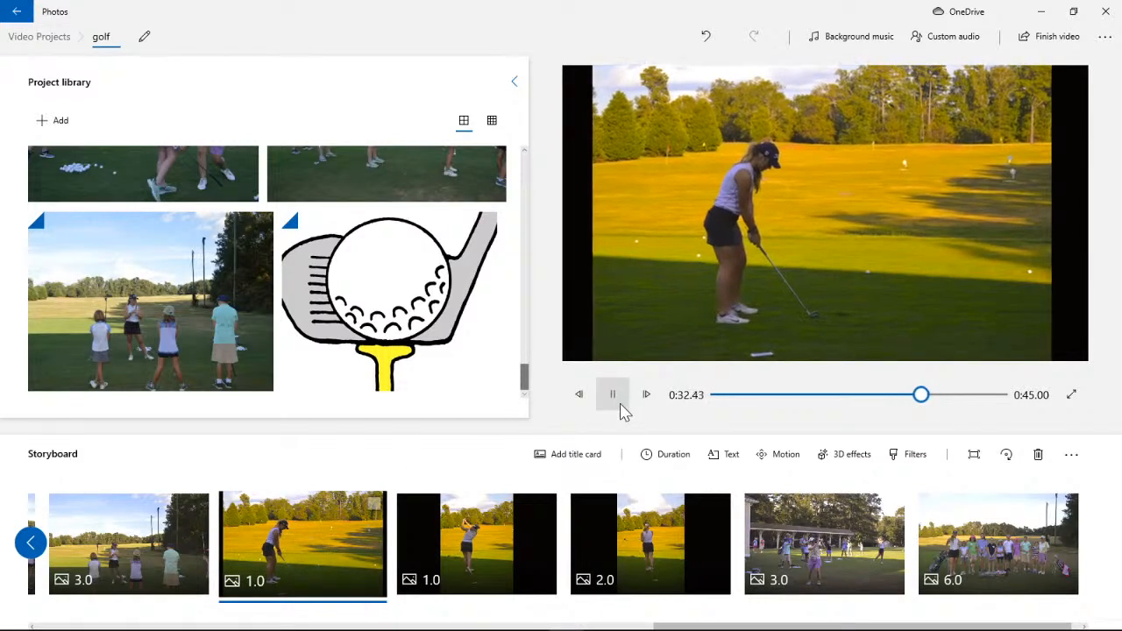
click(621, 410)
- Apply the Zoom in center motion to the second Energy-filtered golfer photo
click(476, 542)
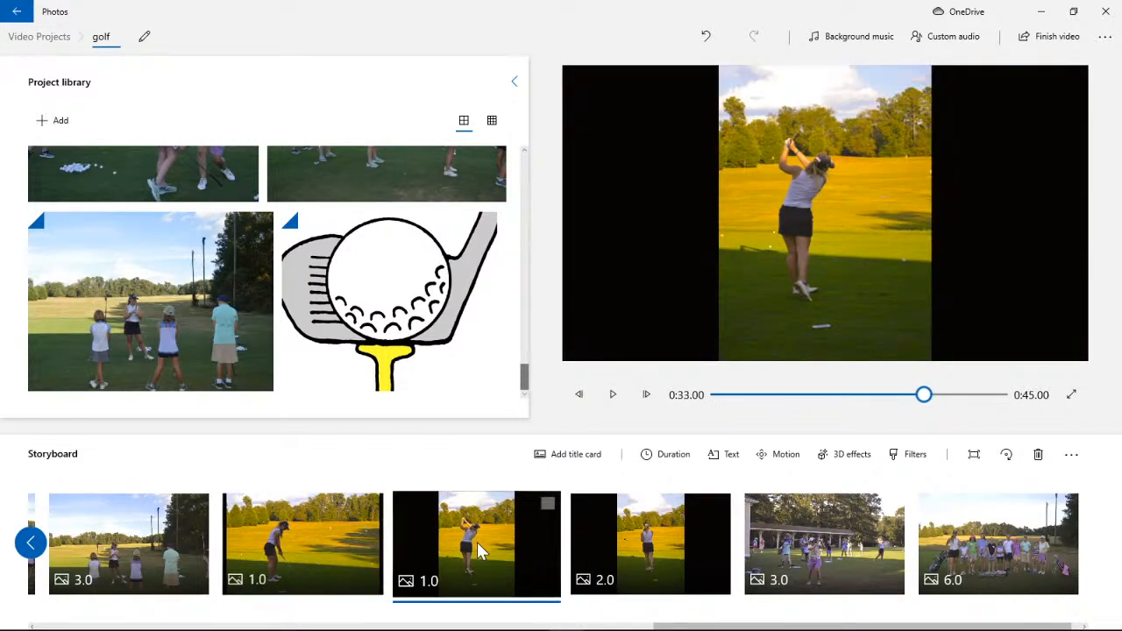
click(778, 454)
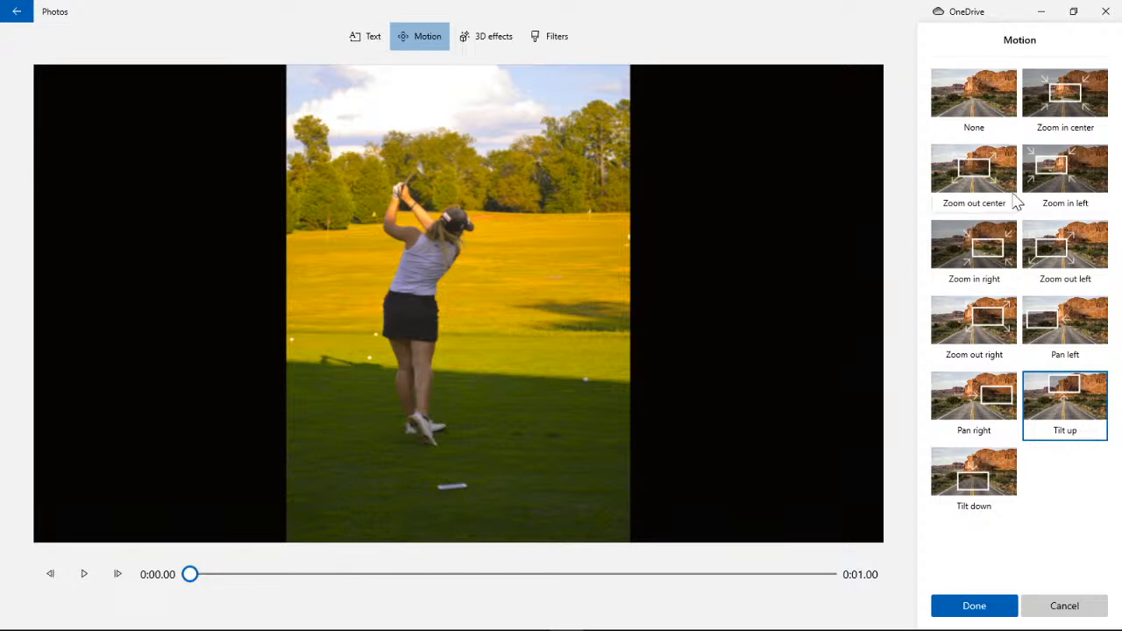
click(971, 189)
click(1067, 123)
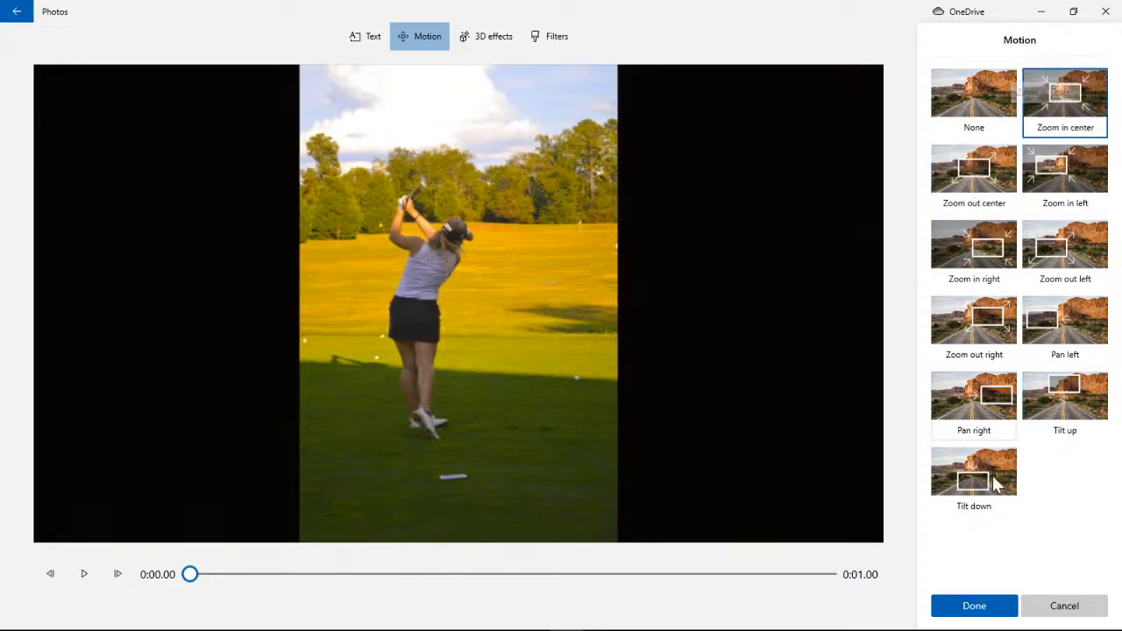
click(971, 604)
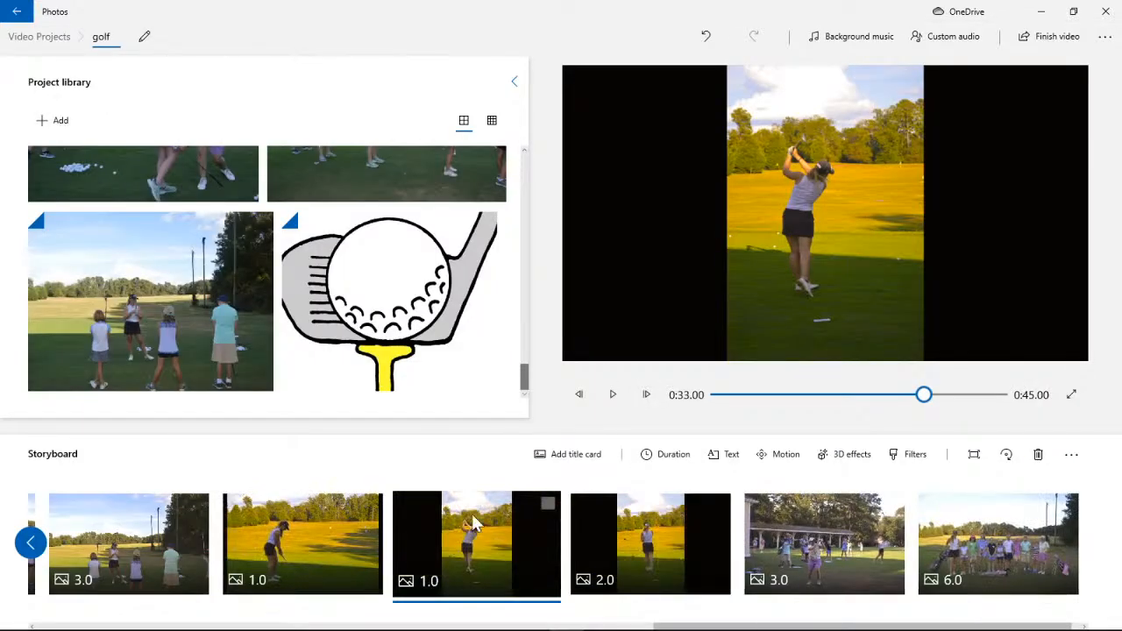
- Play the video from the lesson photo through the three golfer photos and pause on the group practice photo
click(312, 545)
click(131, 544)
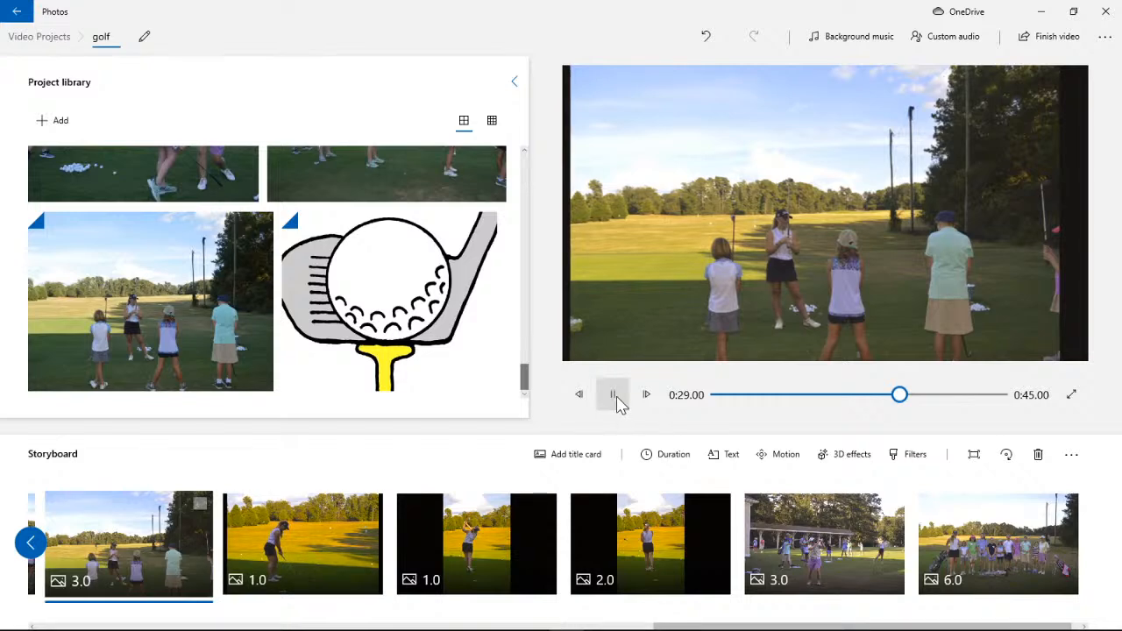
click(613, 395)
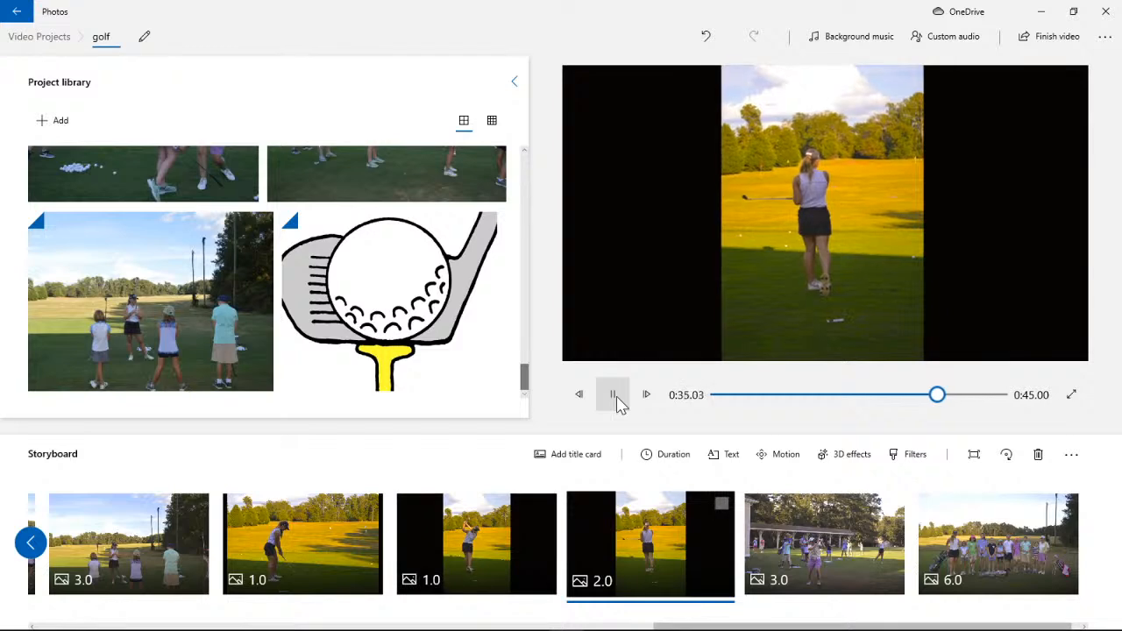
click(616, 401)
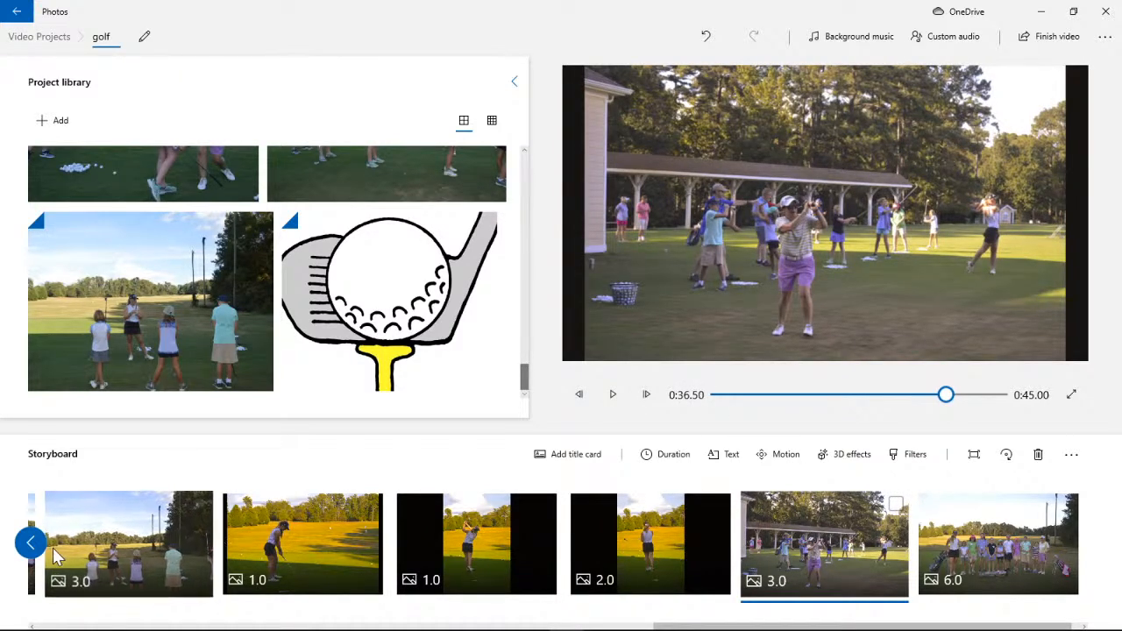
- Review the lesson, golfer and group practice photos individually in the storyboard
click(275, 533)
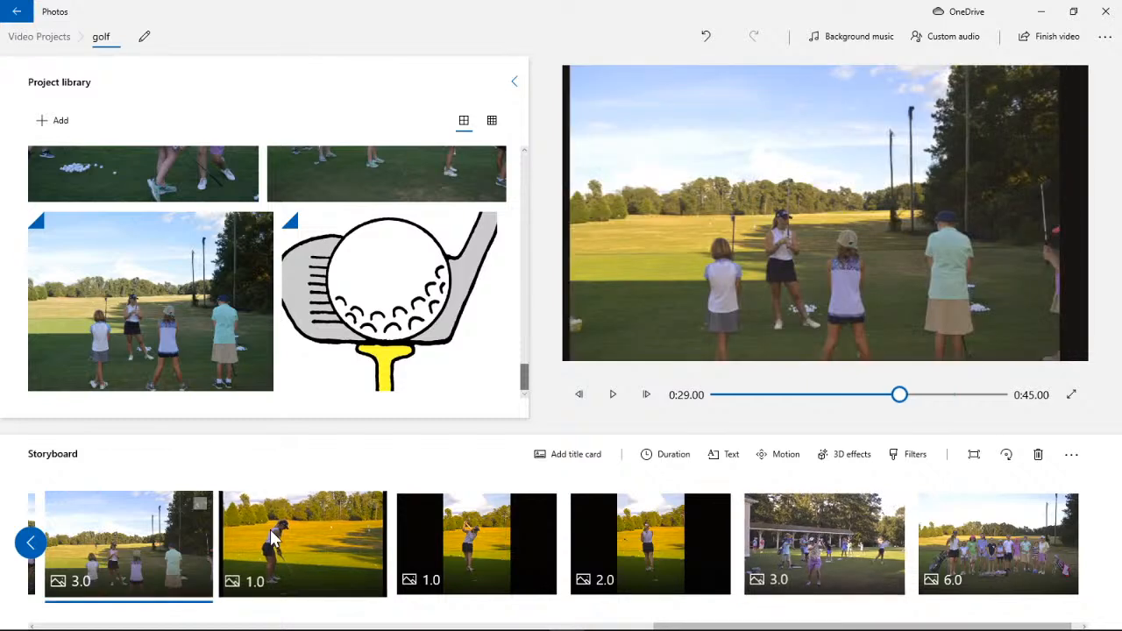
click(180, 545)
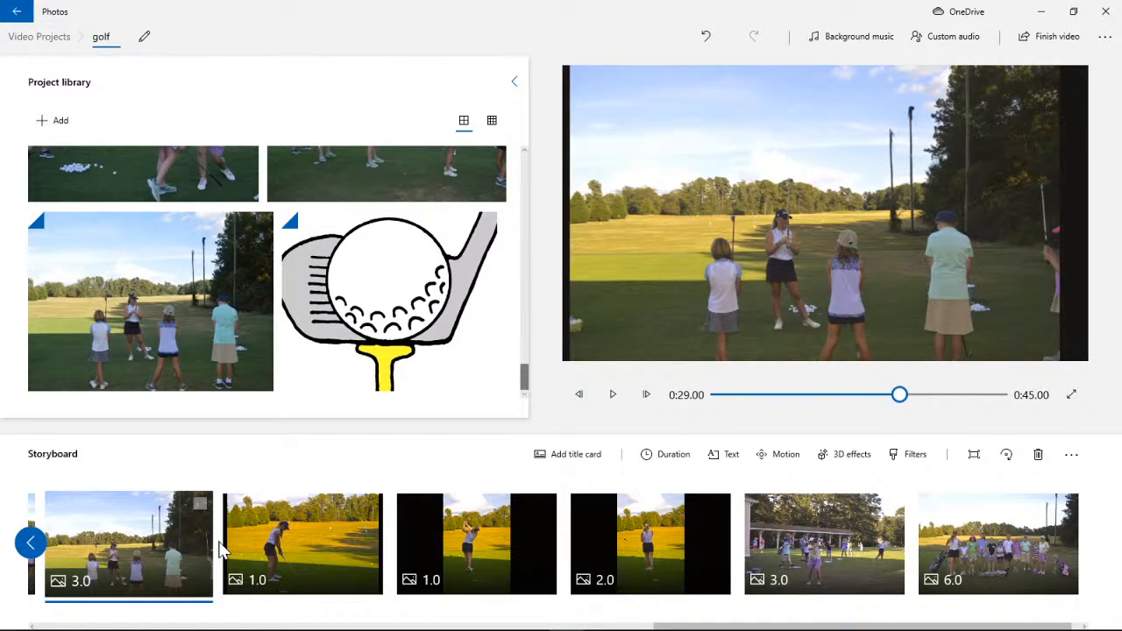
click(841, 536)
click(658, 539)
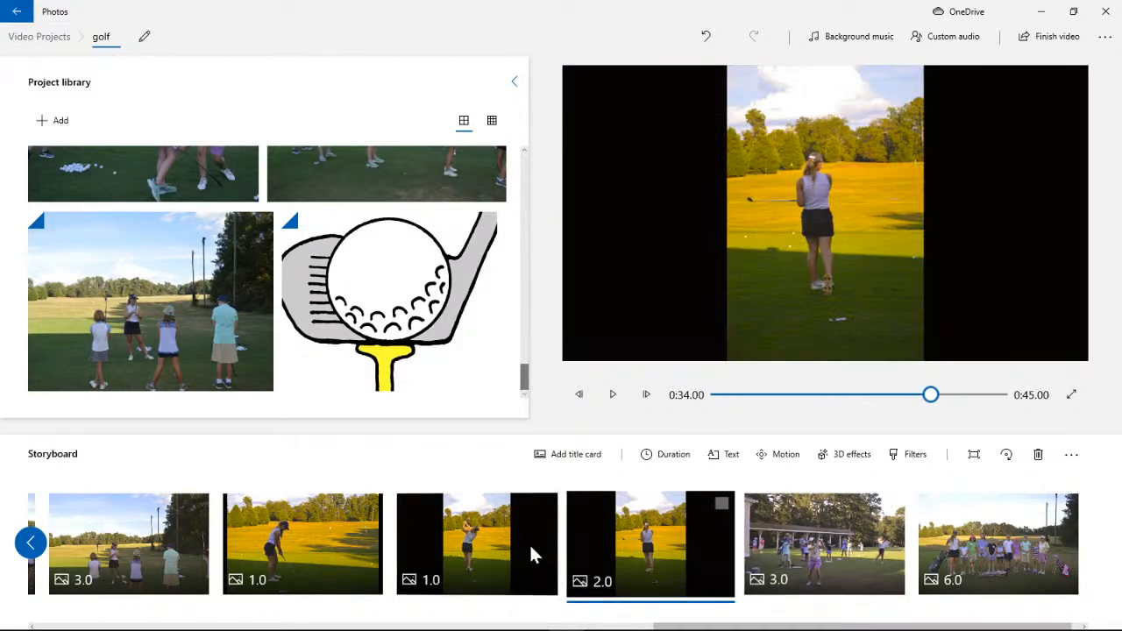
click(531, 543)
click(609, 540)
click(779, 543)
- Apply the Energy filter to the closing group photo
click(989, 544)
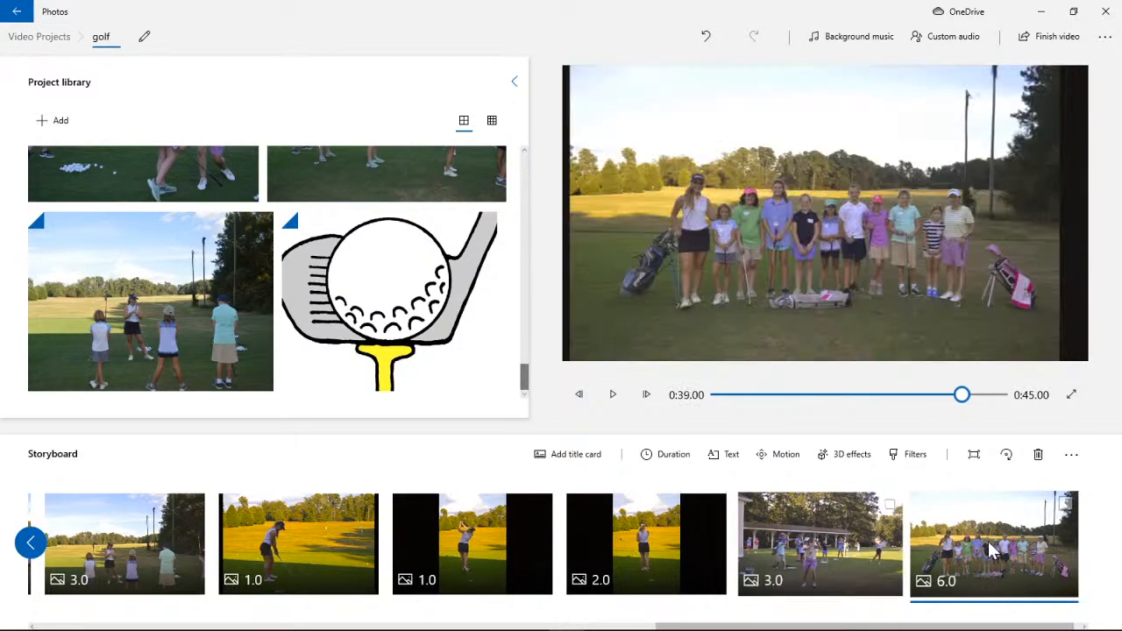
click(910, 454)
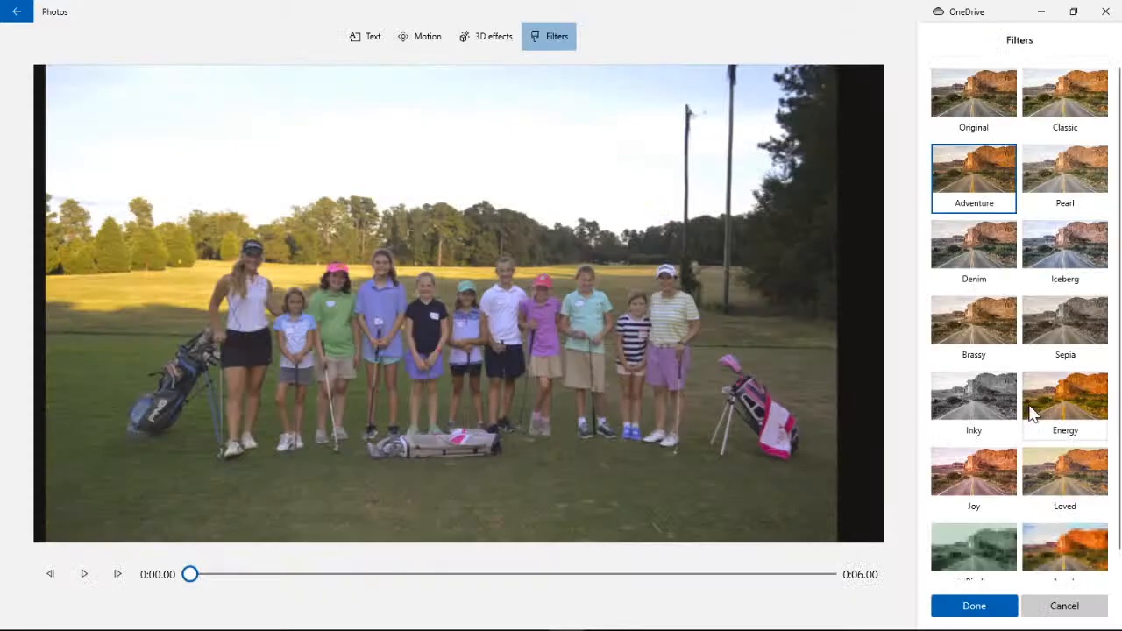
click(1068, 421)
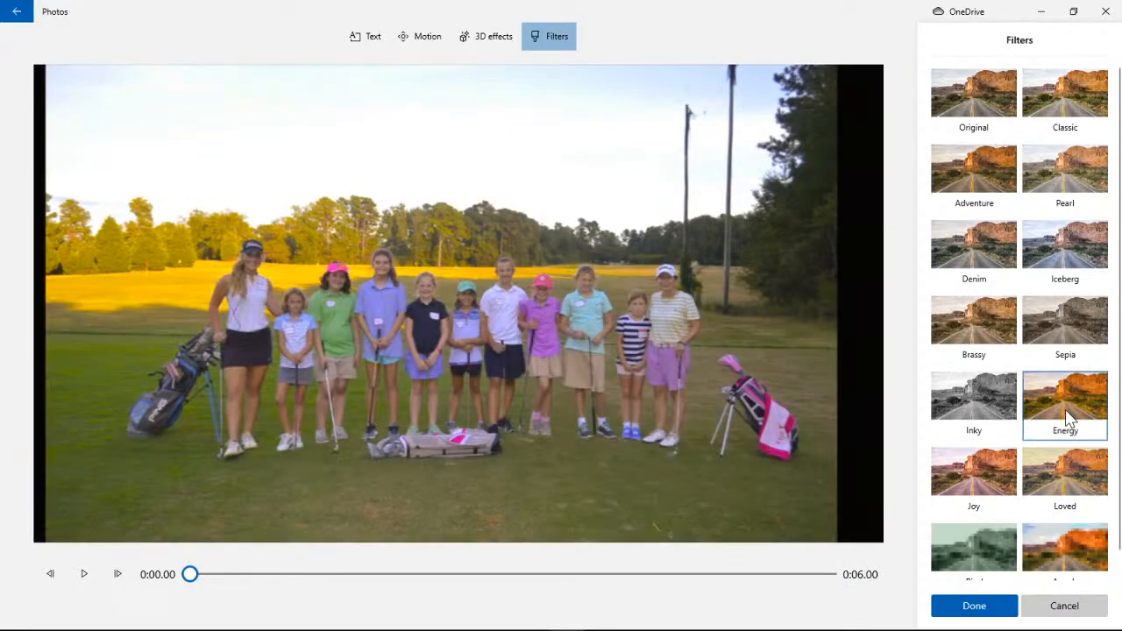
click(948, 608)
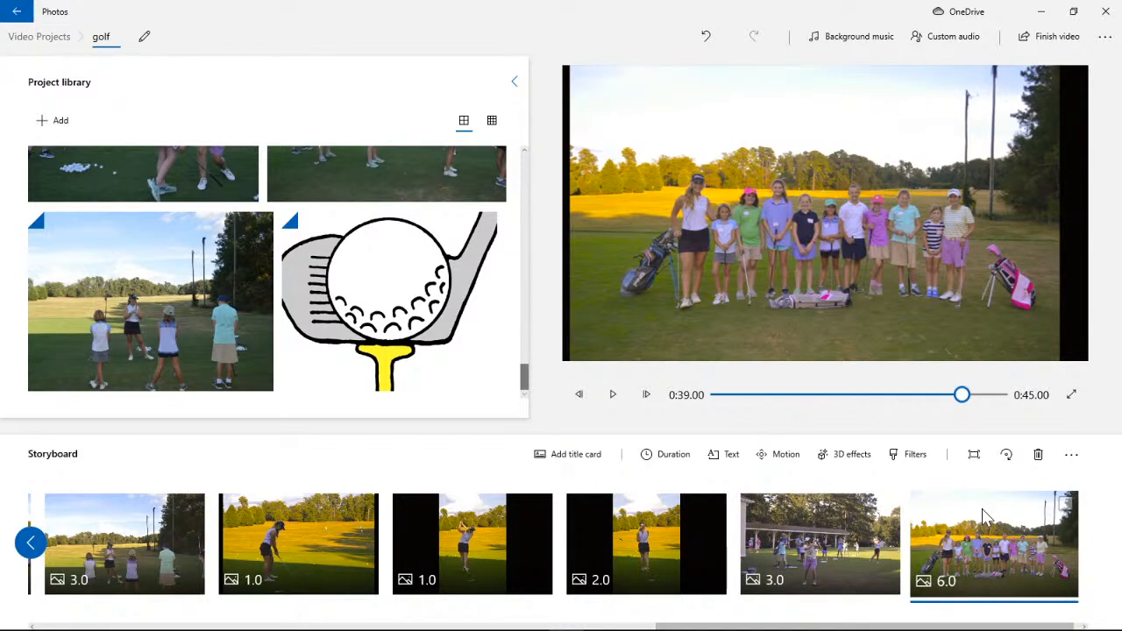
- Add the text "Go Team!" in the Boom animated style to the closing group photo, preview it from the start and apply it
click(731, 458)
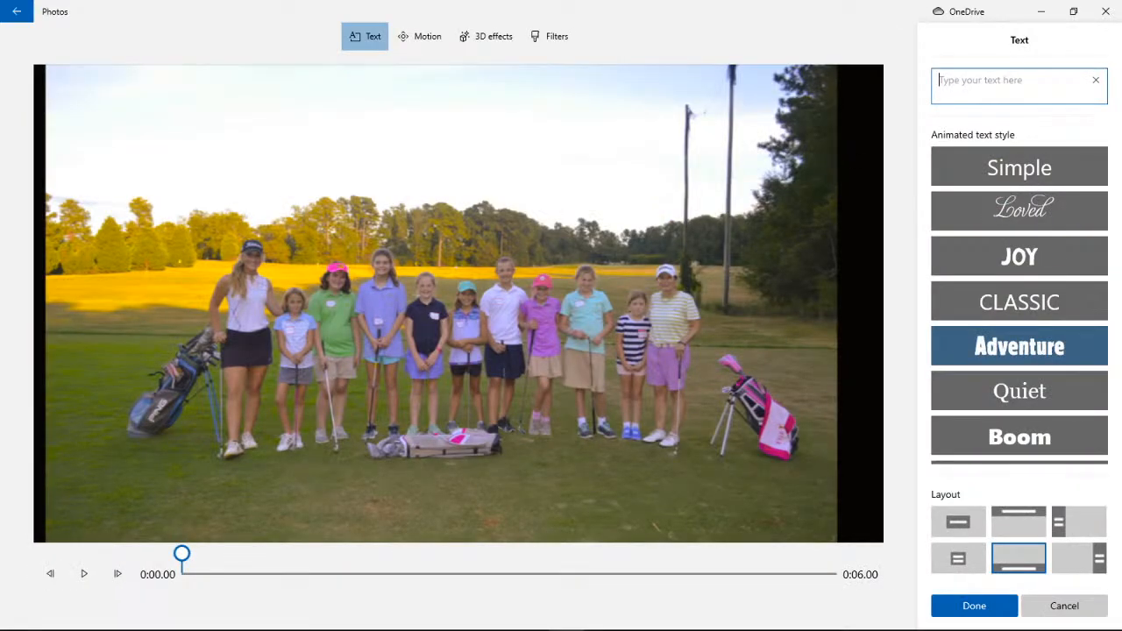
text(Go Team!)
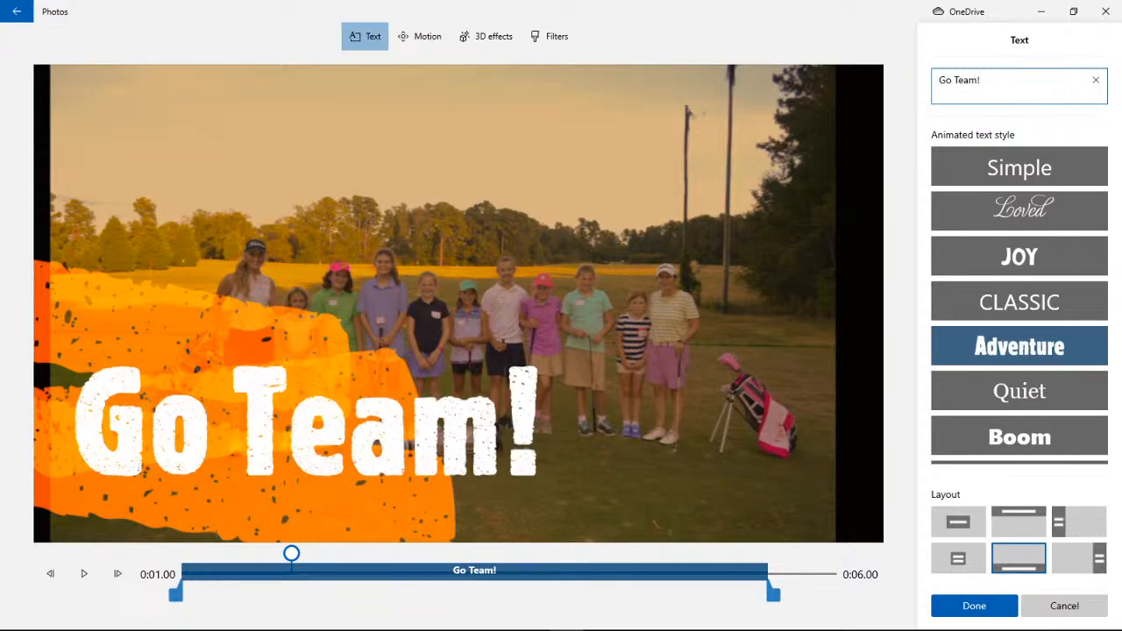
click(1032, 453)
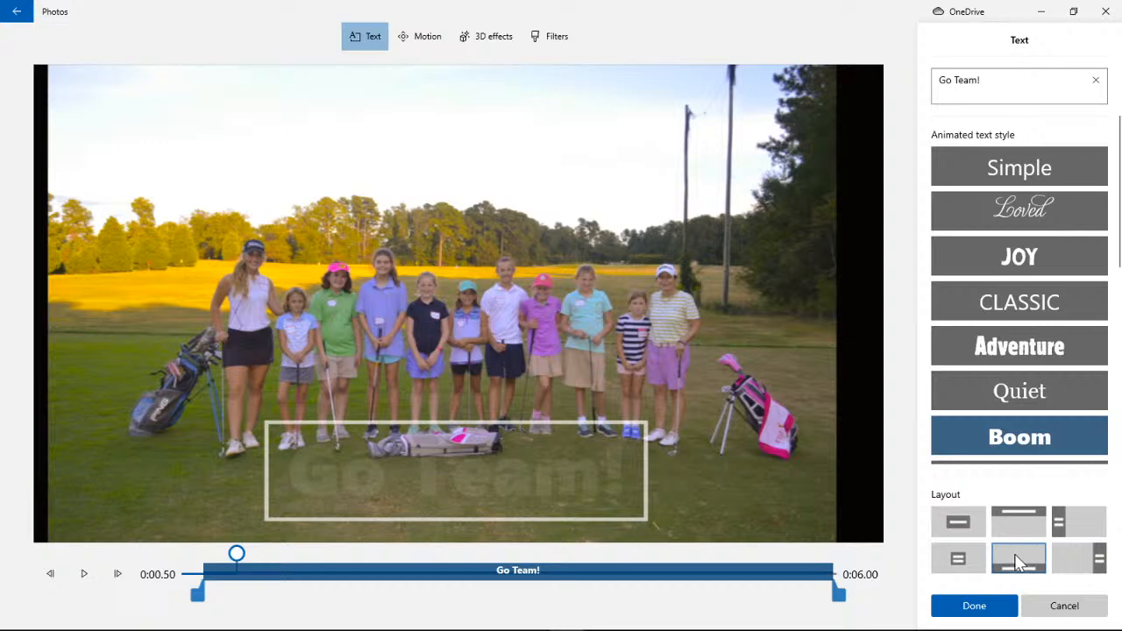
drag(237, 554, 182, 554)
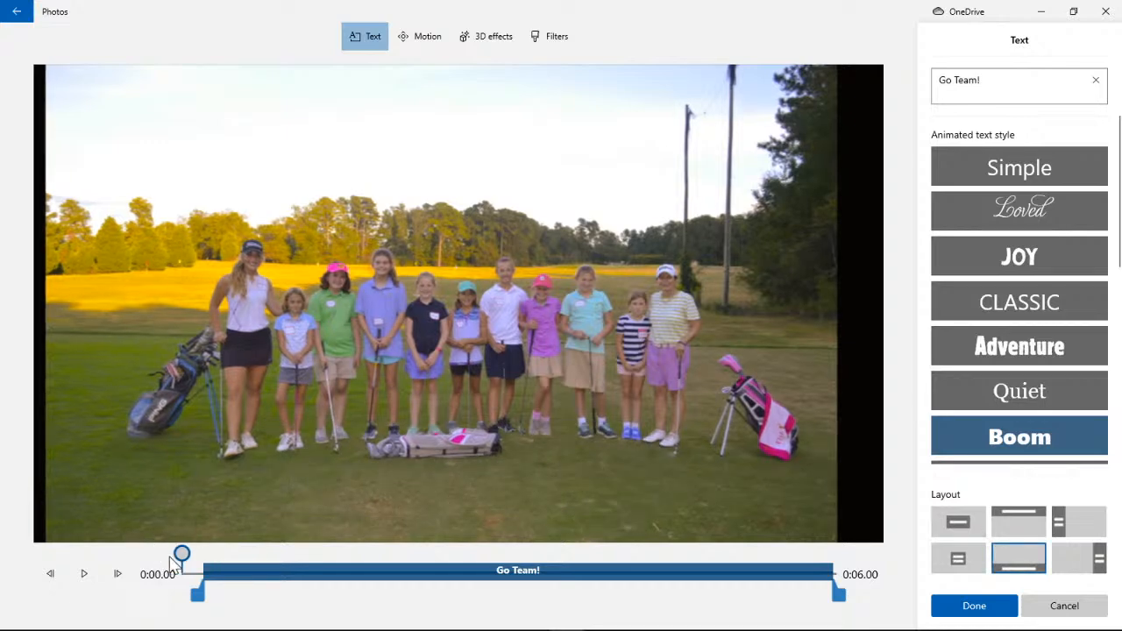
click(86, 578)
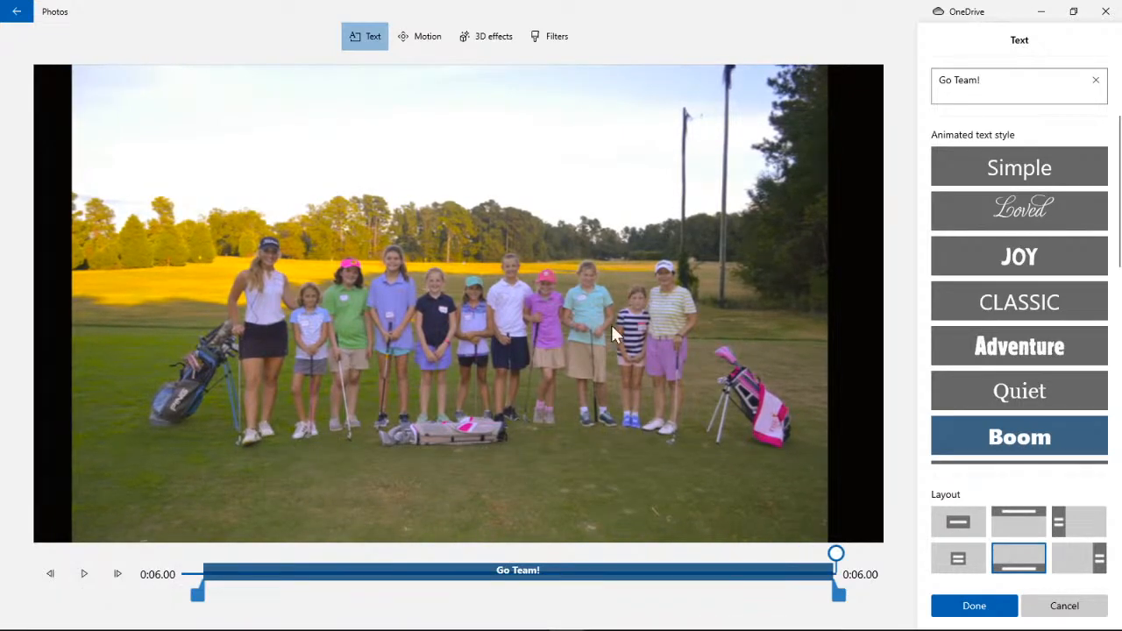
click(966, 608)
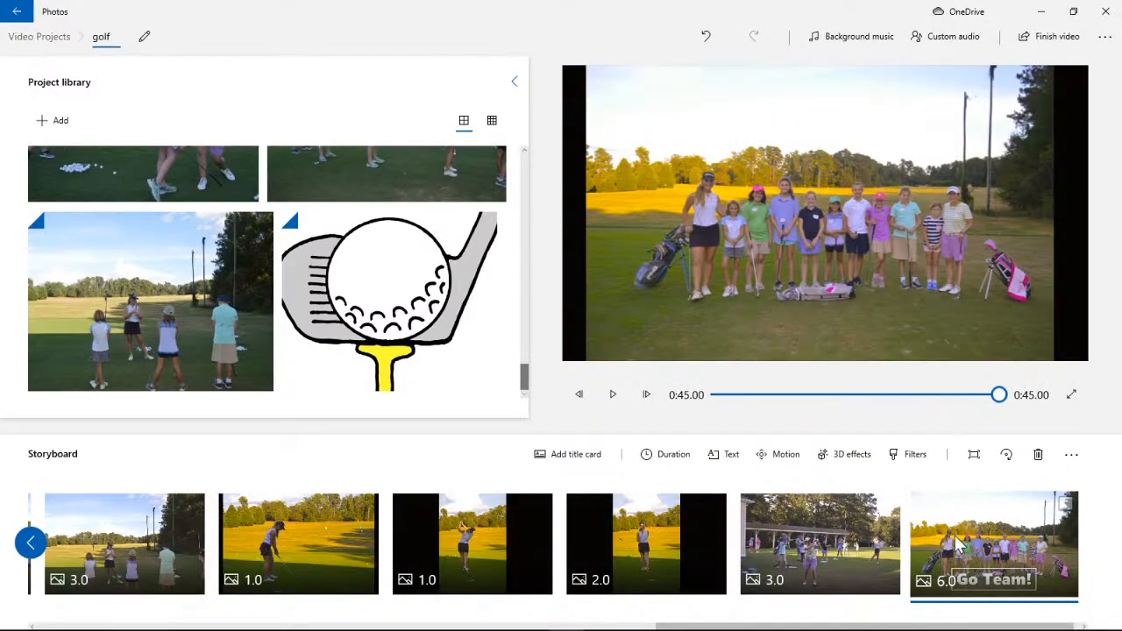
- Open the 3D effects for the group photo and browse the Animals & Insects models in the 3D library
click(857, 464)
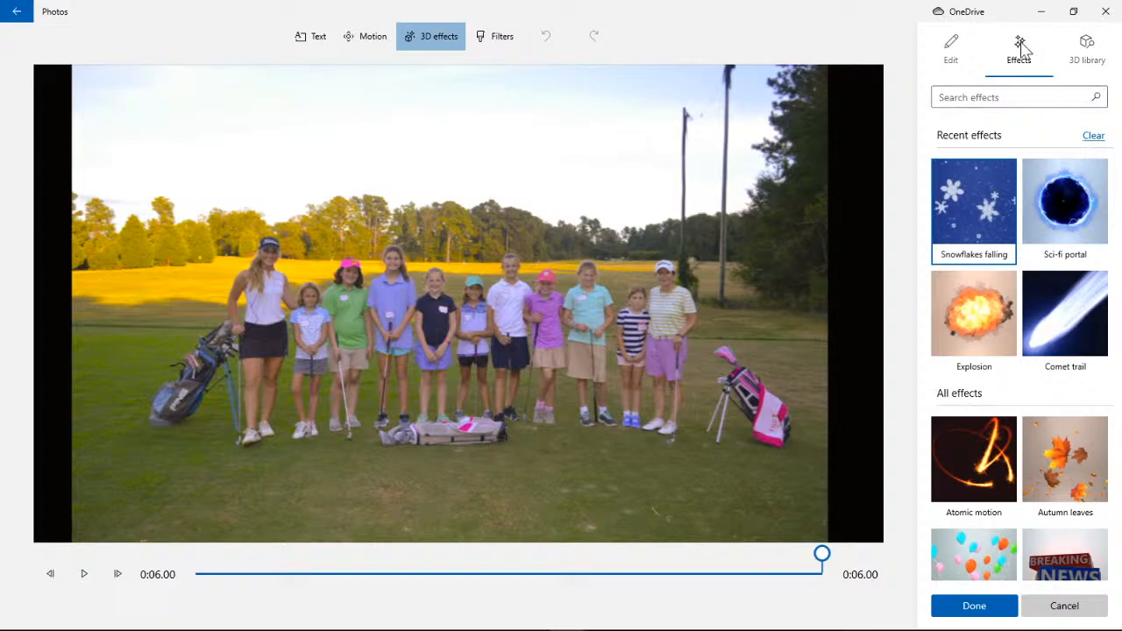
click(1095, 50)
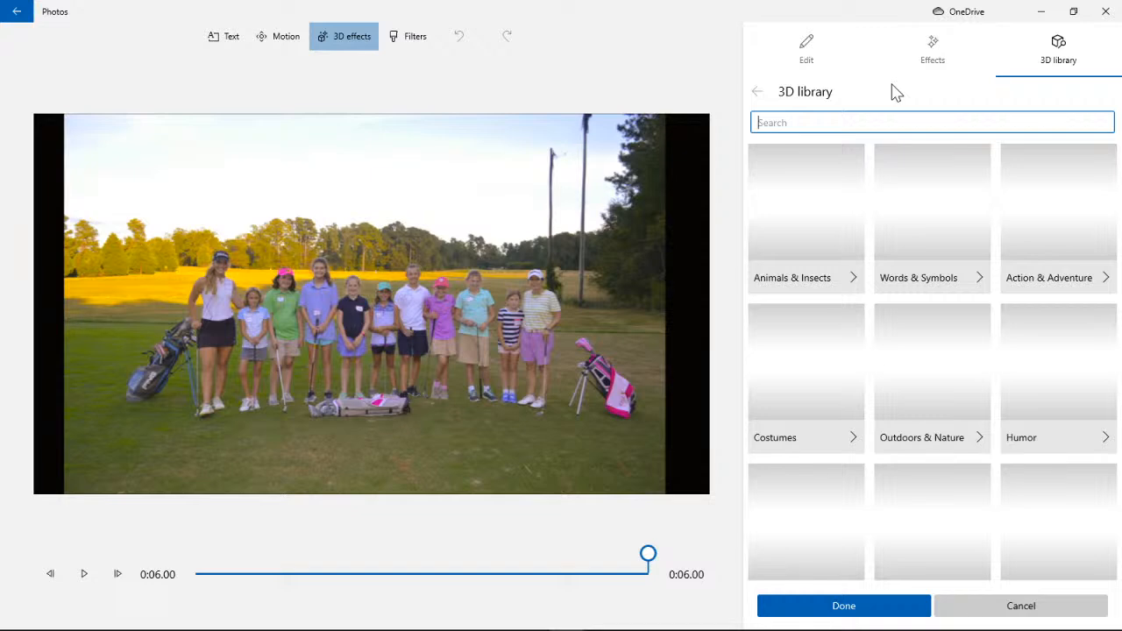
click(792, 241)
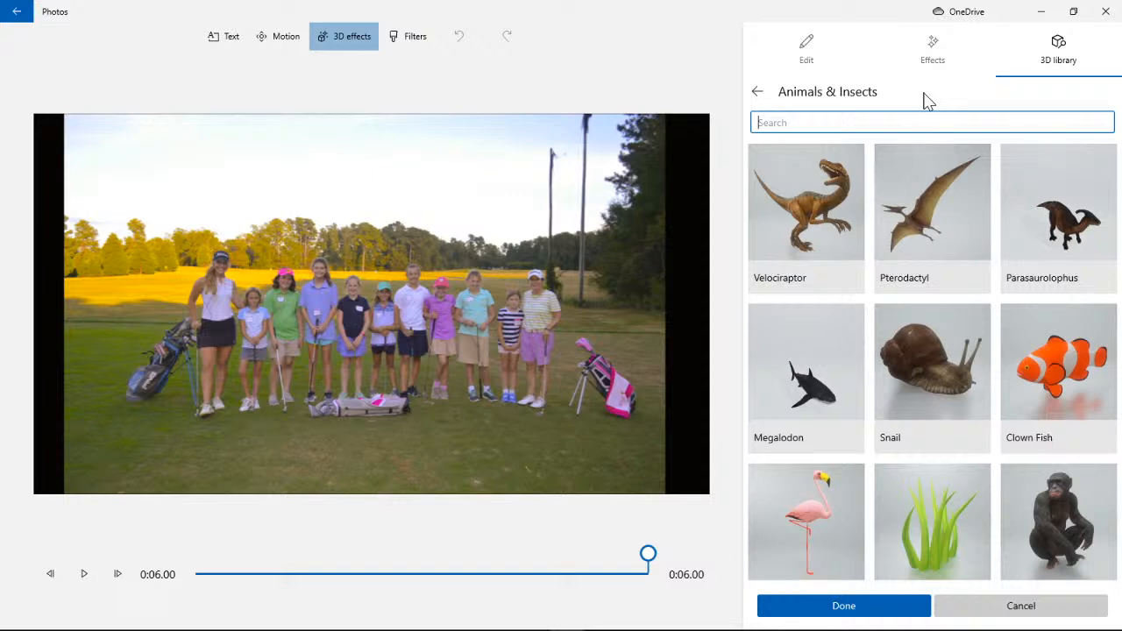
scroll(1019, 307, down, 5)
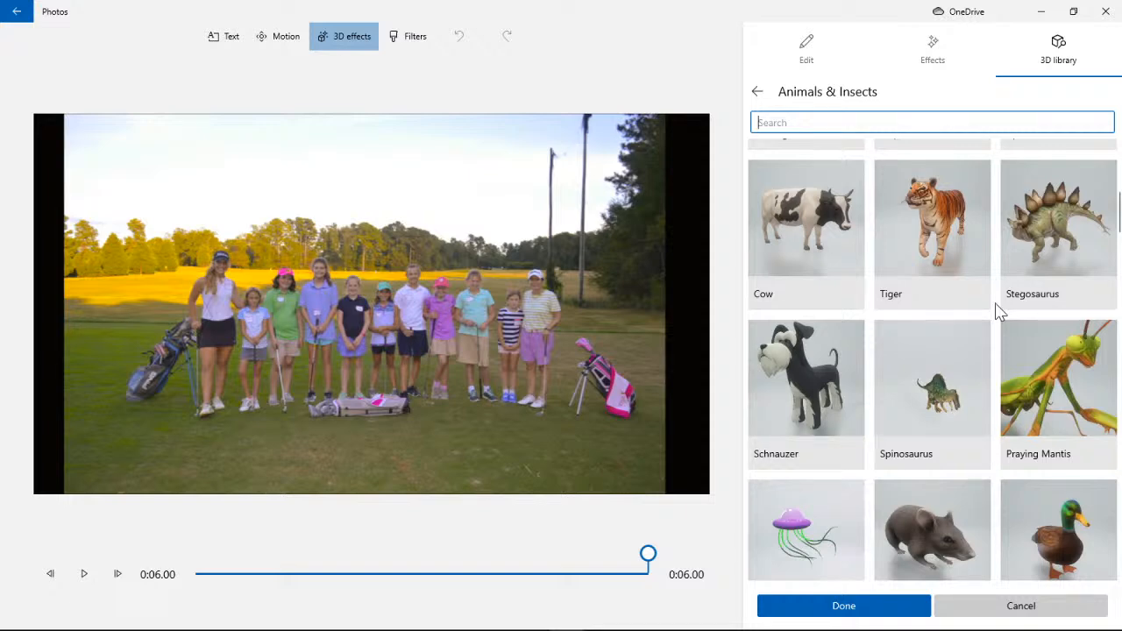
scroll(999, 311, down, 6)
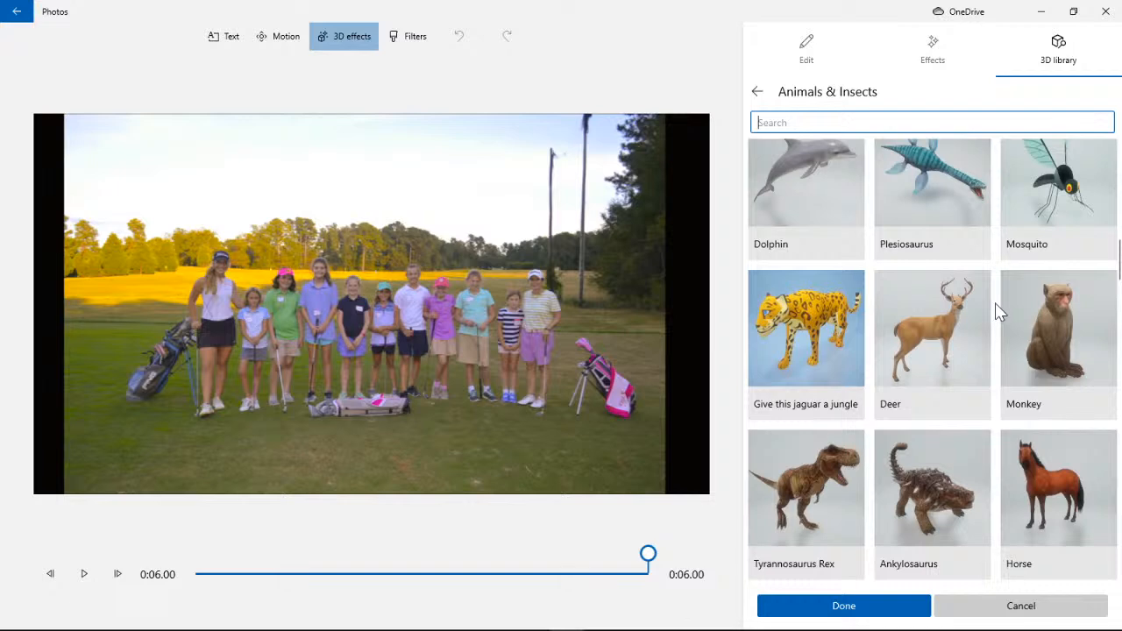
scroll(999, 311, down, 6)
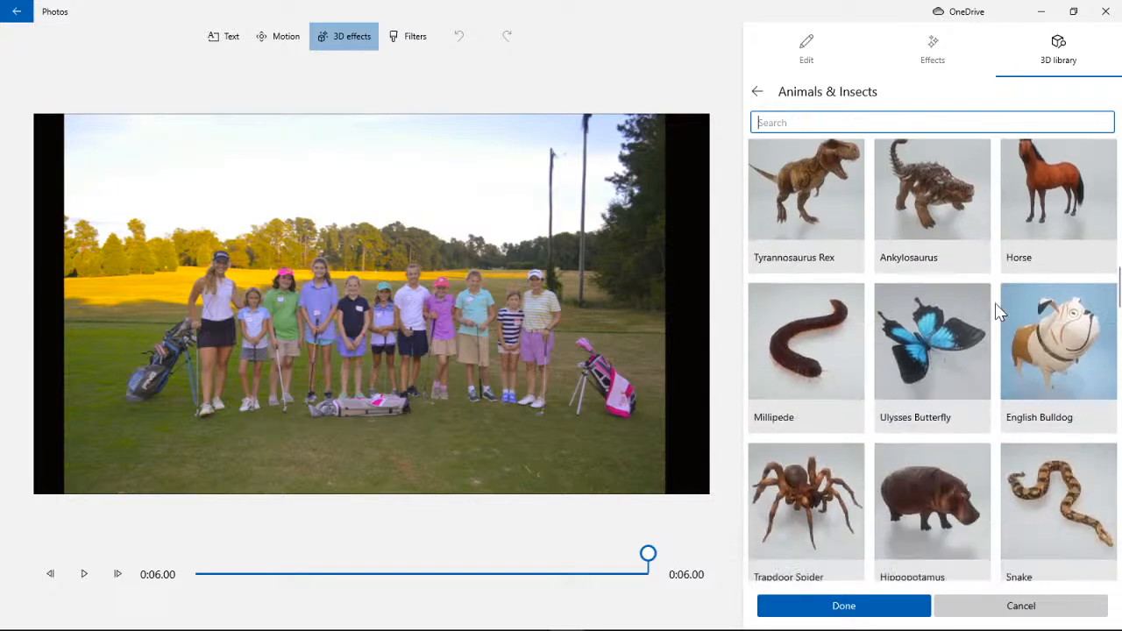
scroll(998, 342, up, 2)
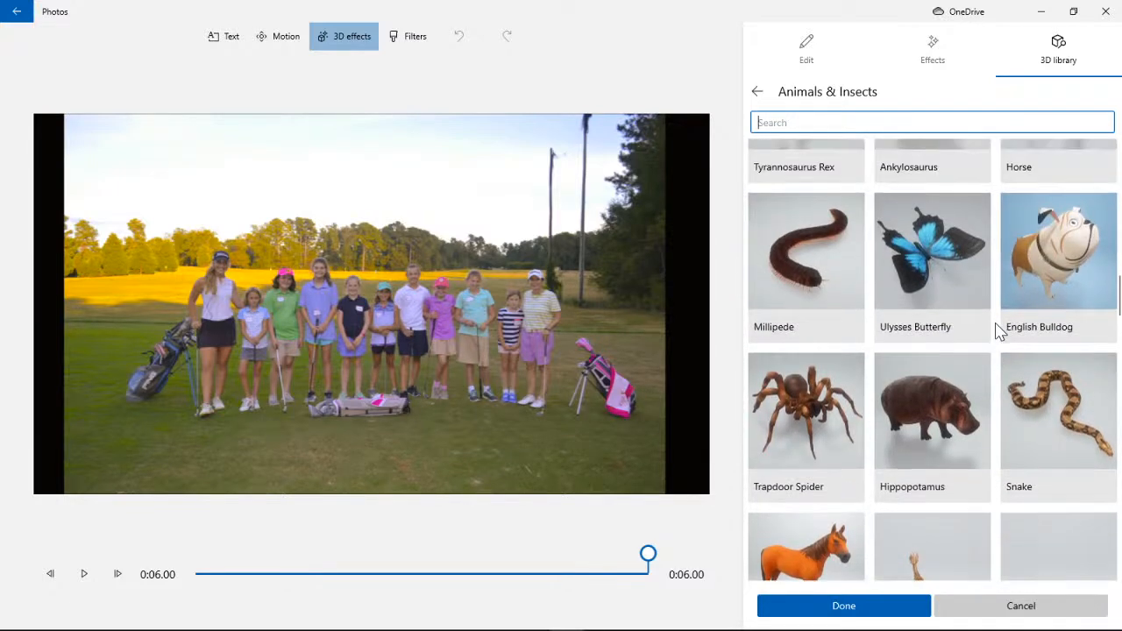
scroll(998, 333, down, 5)
scroll(997, 332, down, 4)
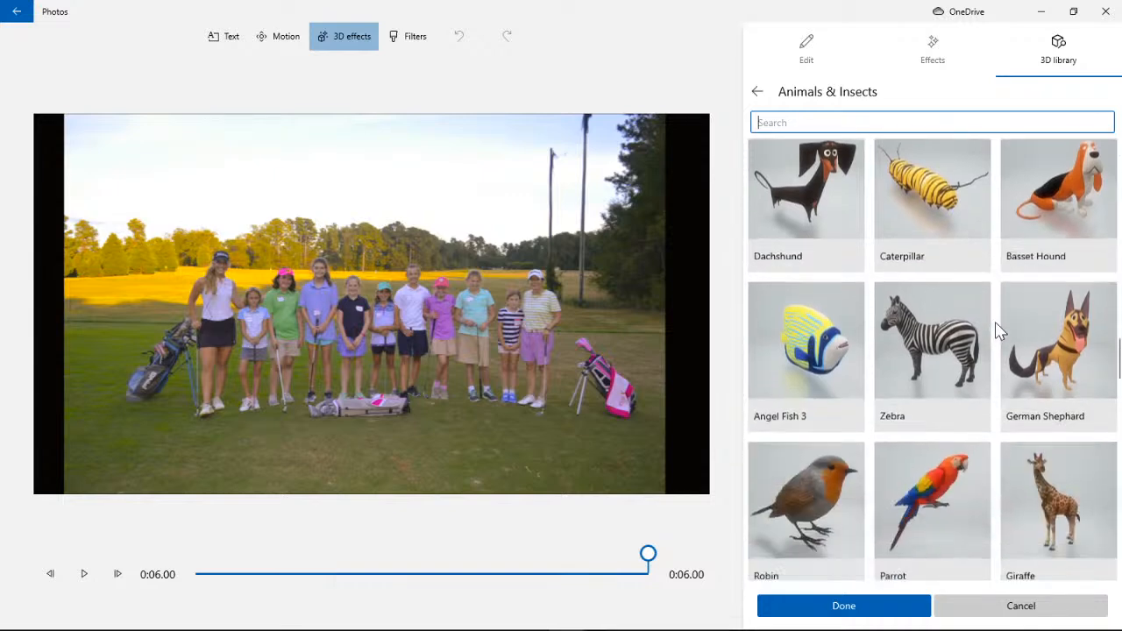
scroll(997, 331, up, 2)
scroll(997, 331, down, 4)
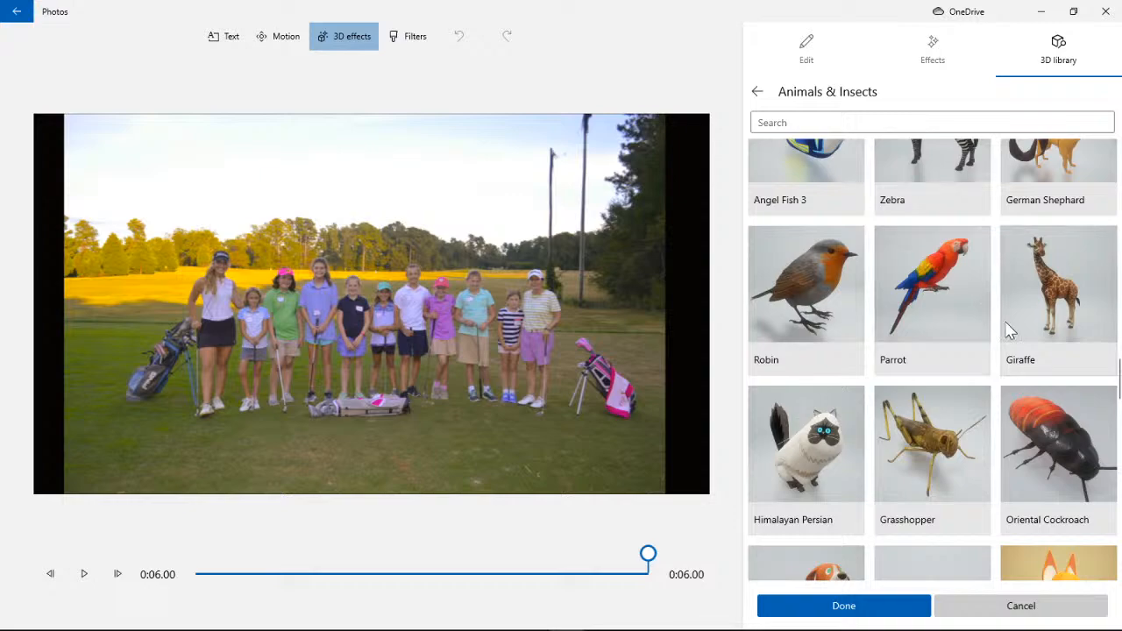
scroll(1002, 323, down, 3)
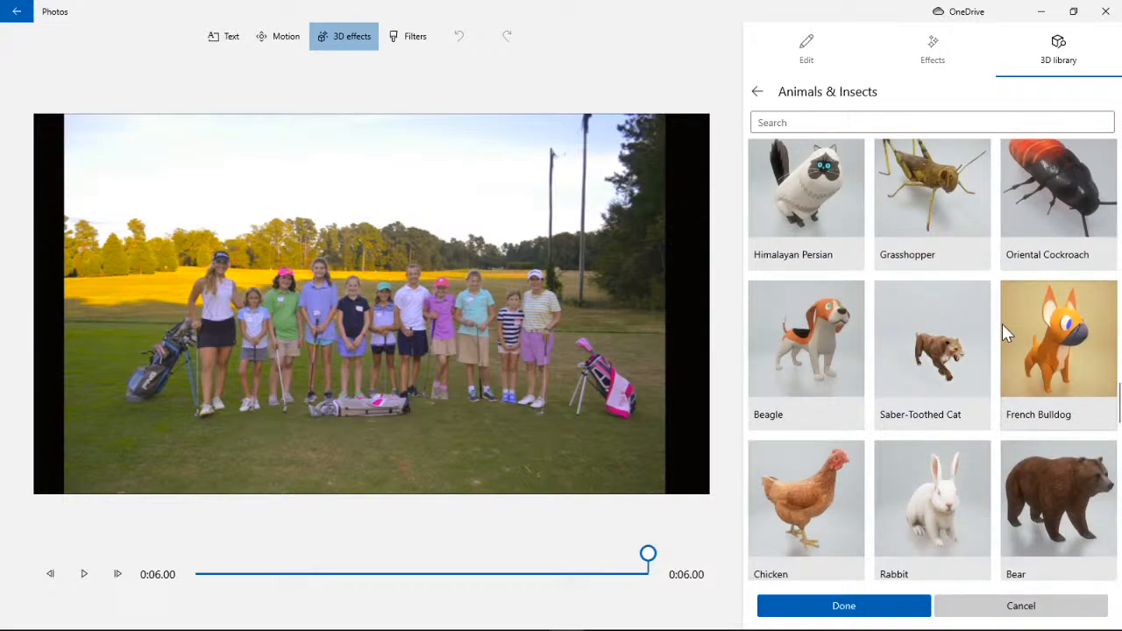
scroll(1002, 324, down, 10)
scroll(1002, 324, up, 1)
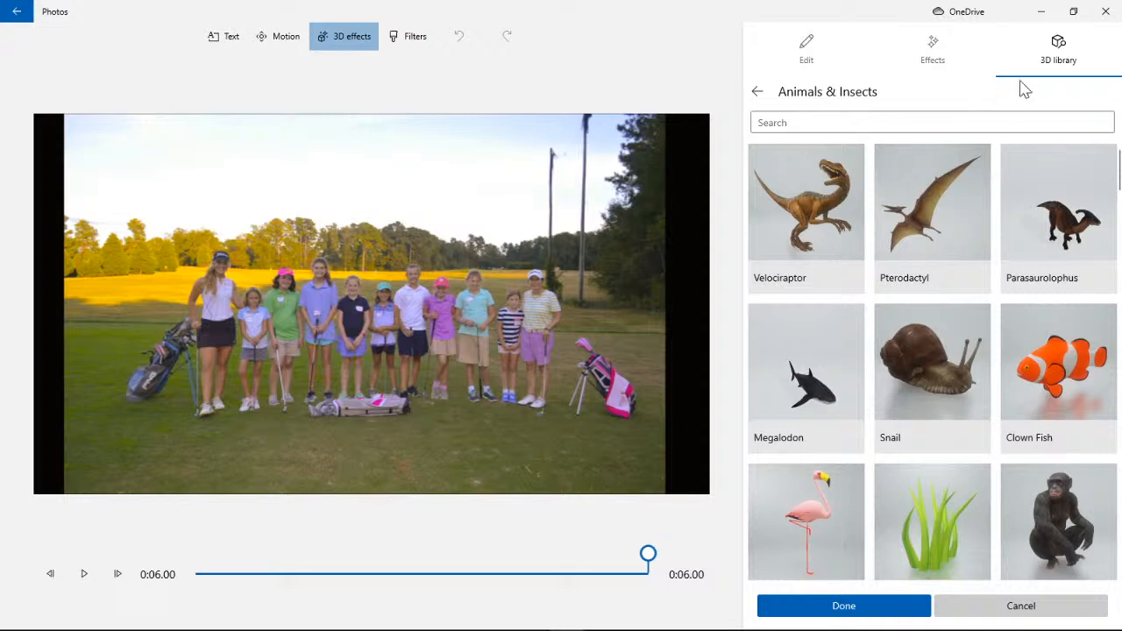
click(759, 96)
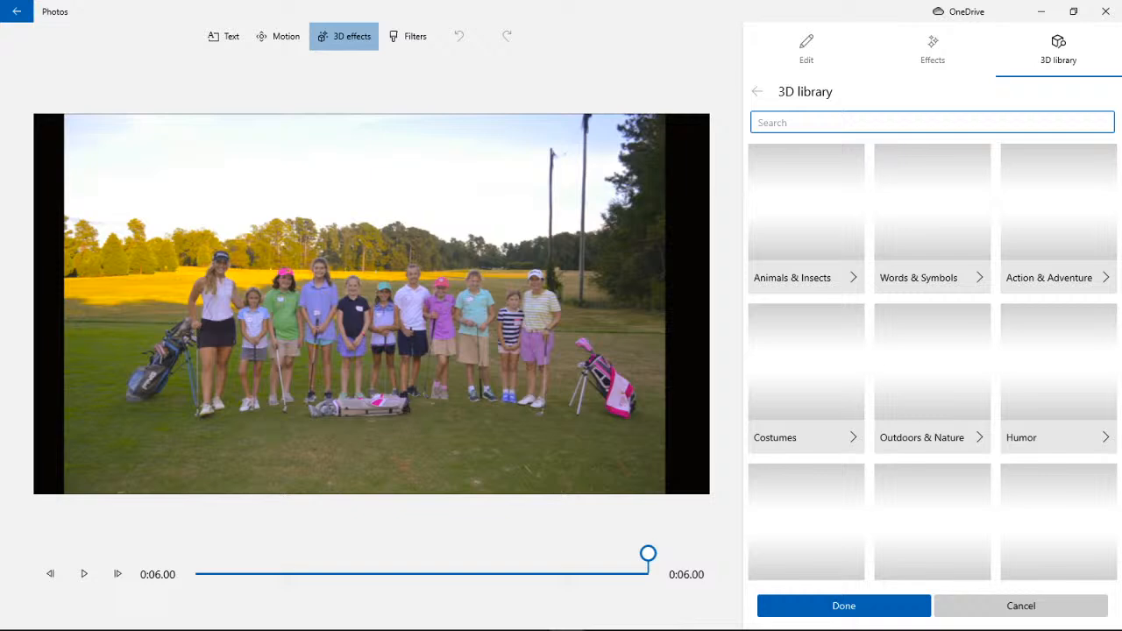
- Browse the Words & Symbols, Action & Adventure and Costumes categories of 3D models
click(931, 228)
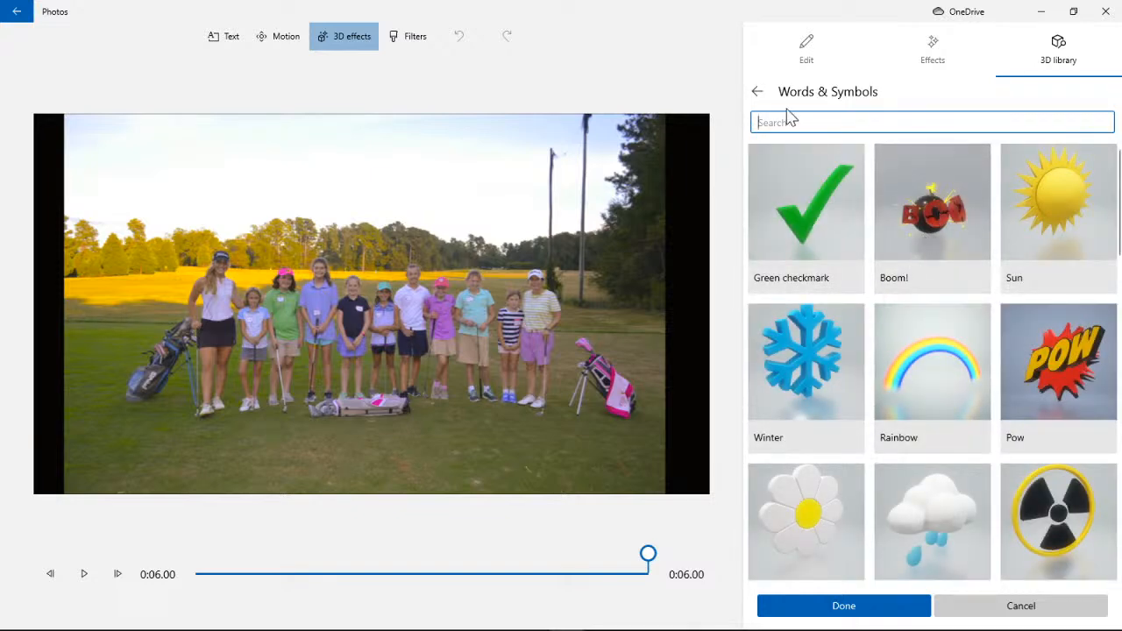
click(757, 92)
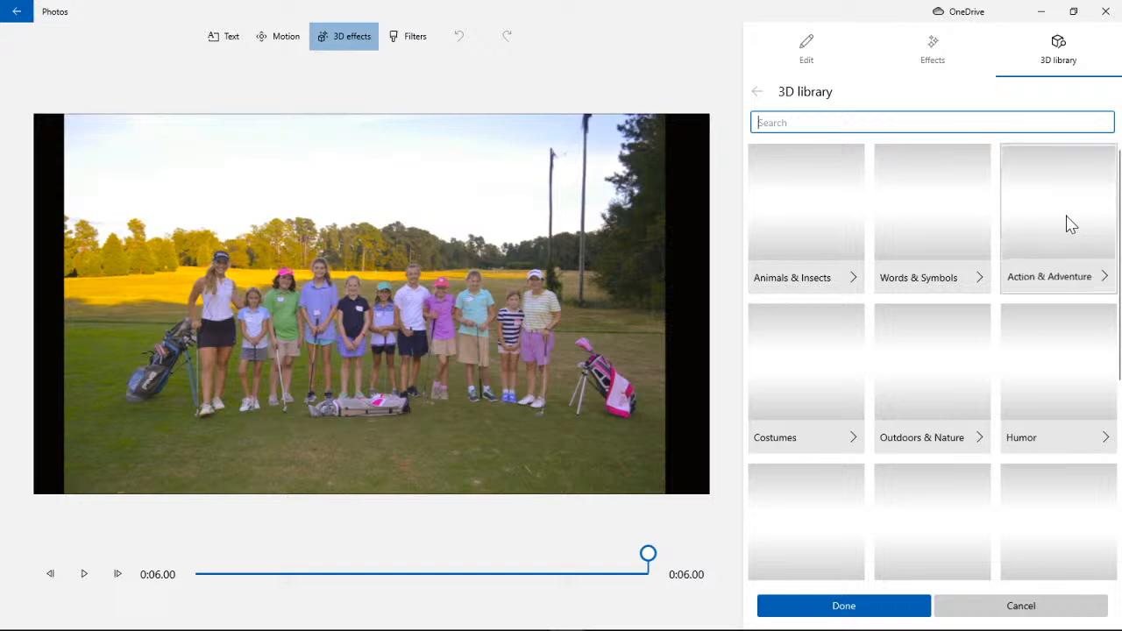
click(1071, 228)
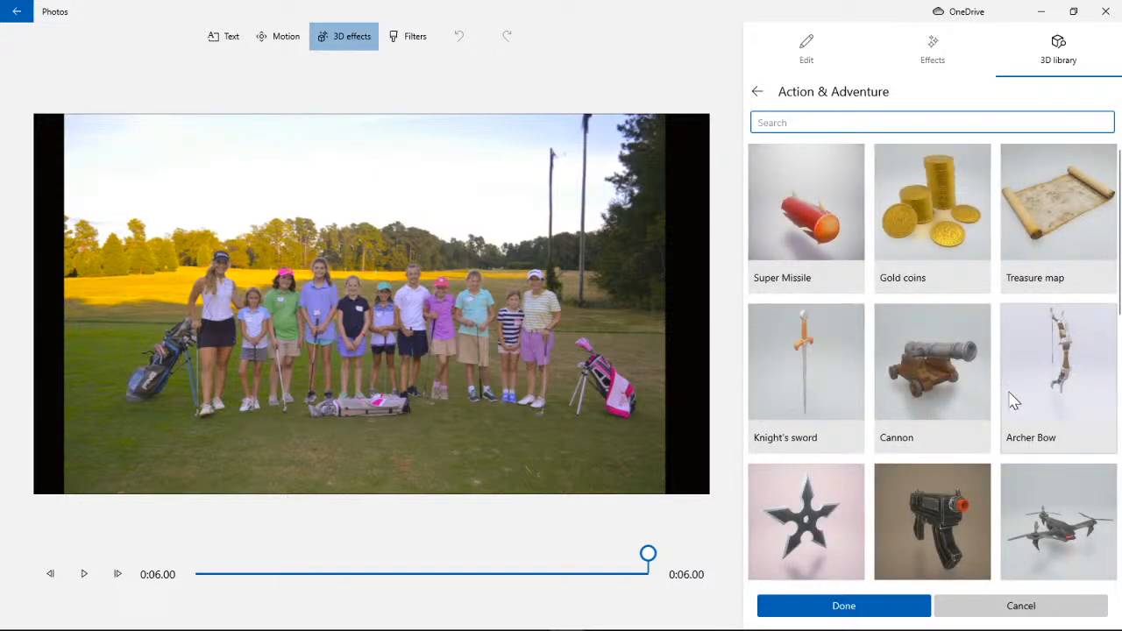
scroll(1011, 400, down, 8)
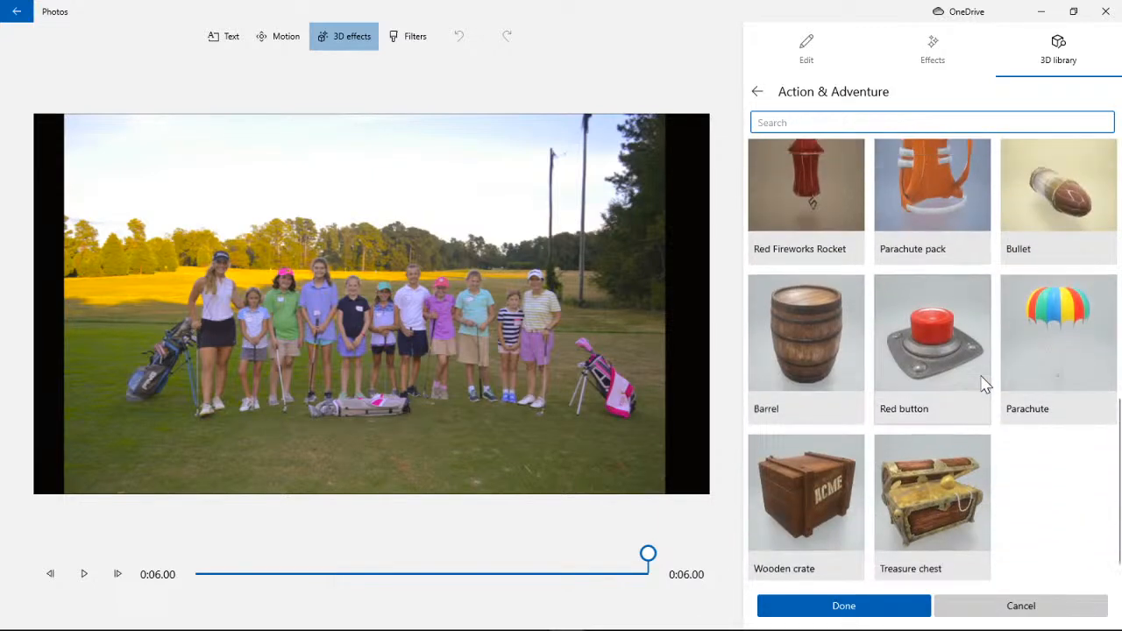
scroll(979, 380, up, 8)
click(768, 94)
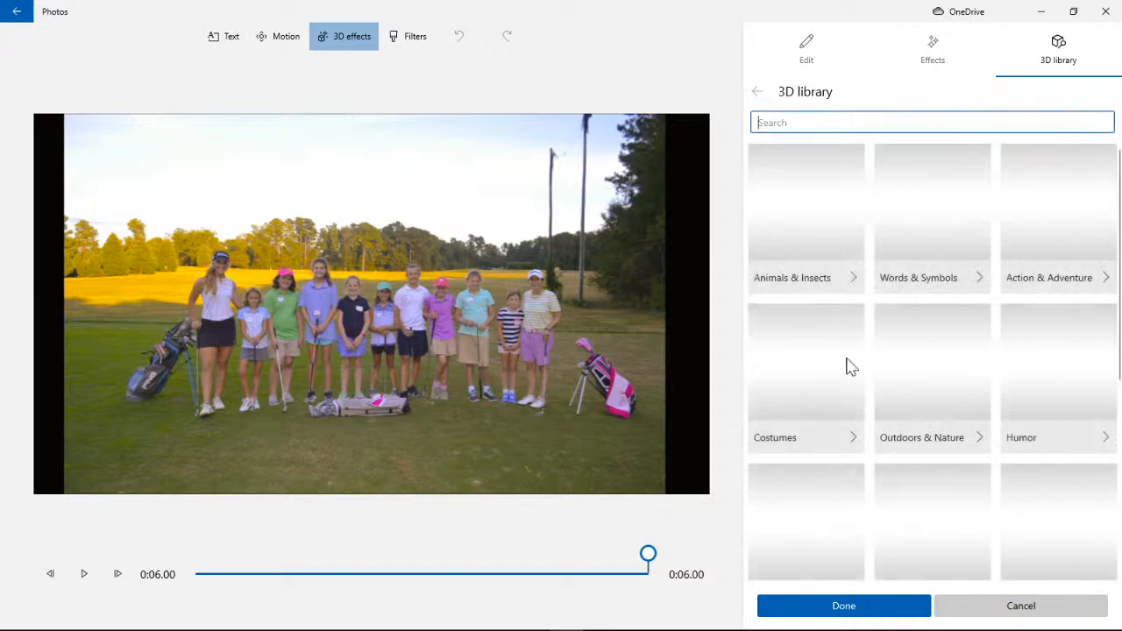
click(815, 396)
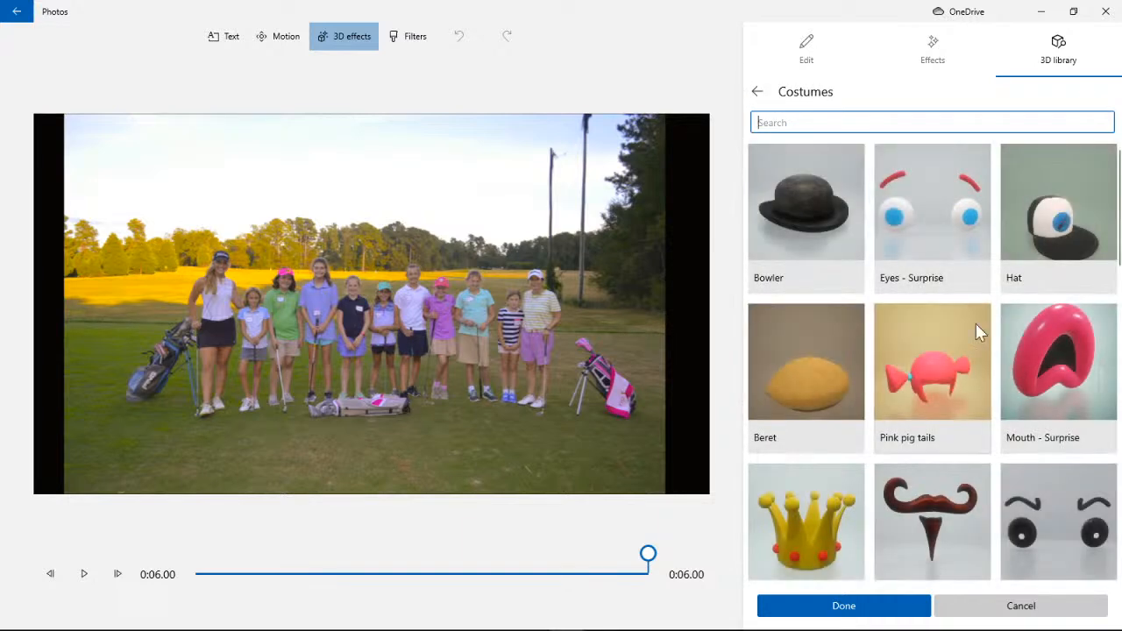
scroll(972, 333, down, 7)
scroll(964, 349, down, 1)
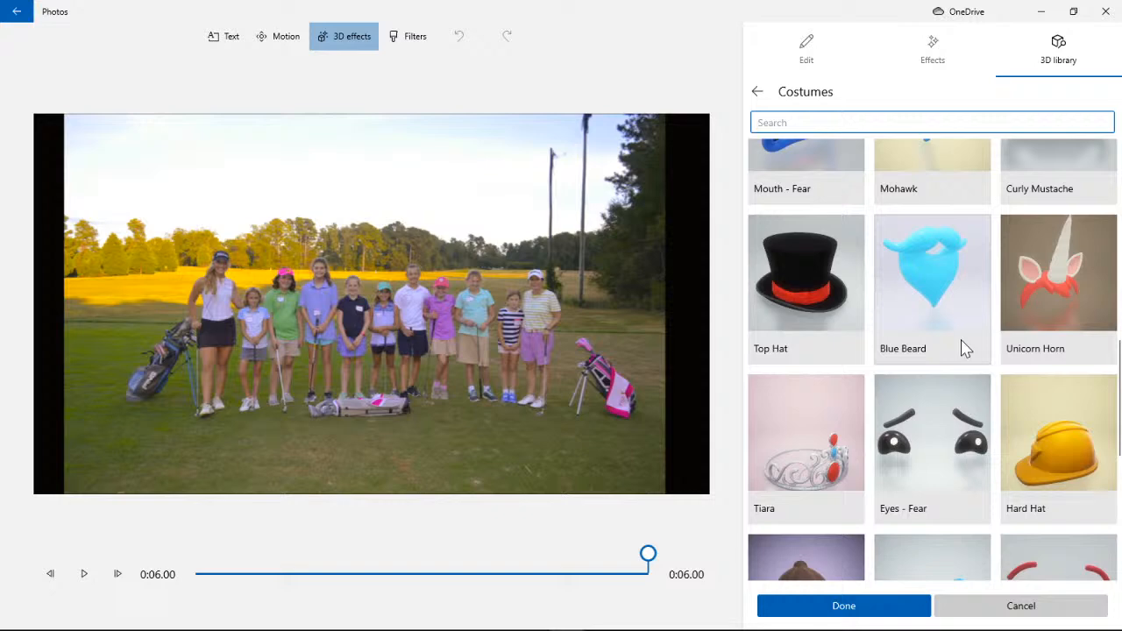
scroll(964, 349, down, 10)
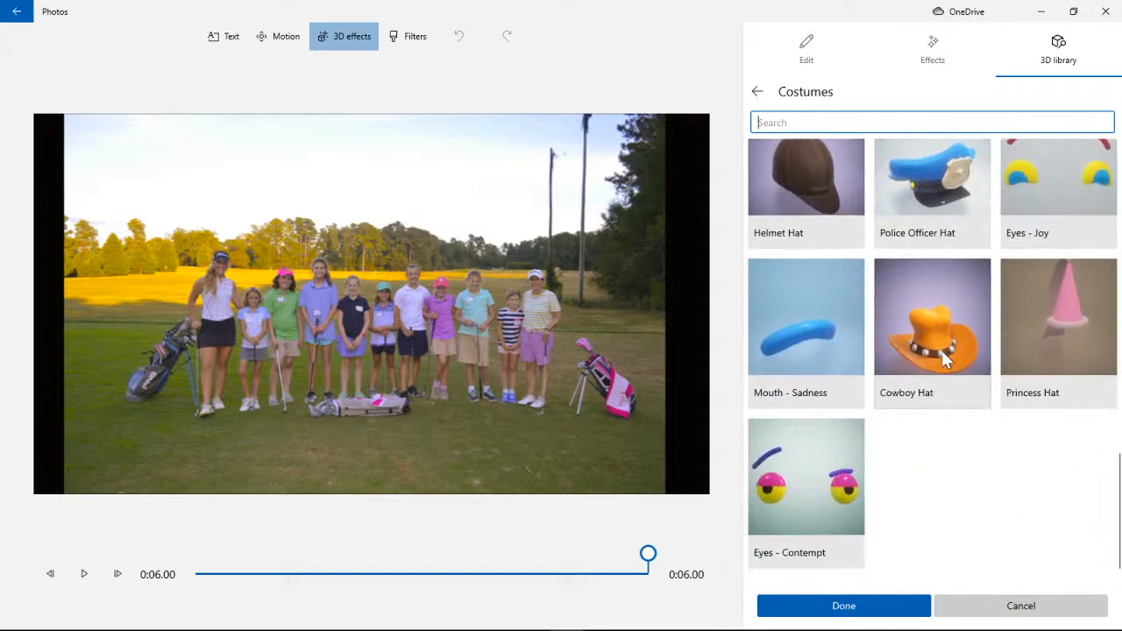
scroll(956, 354, up, 3)
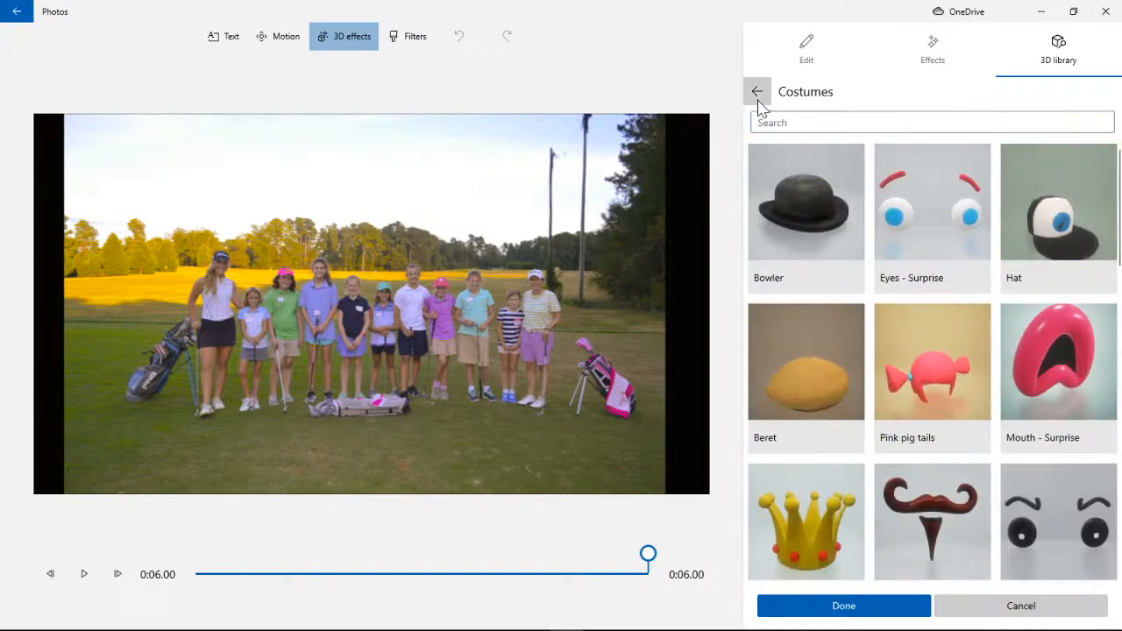
click(758, 92)
- Examine the 3D models offered in the Outdoors & Nature and Humor categories
scroll(955, 390, down, 3)
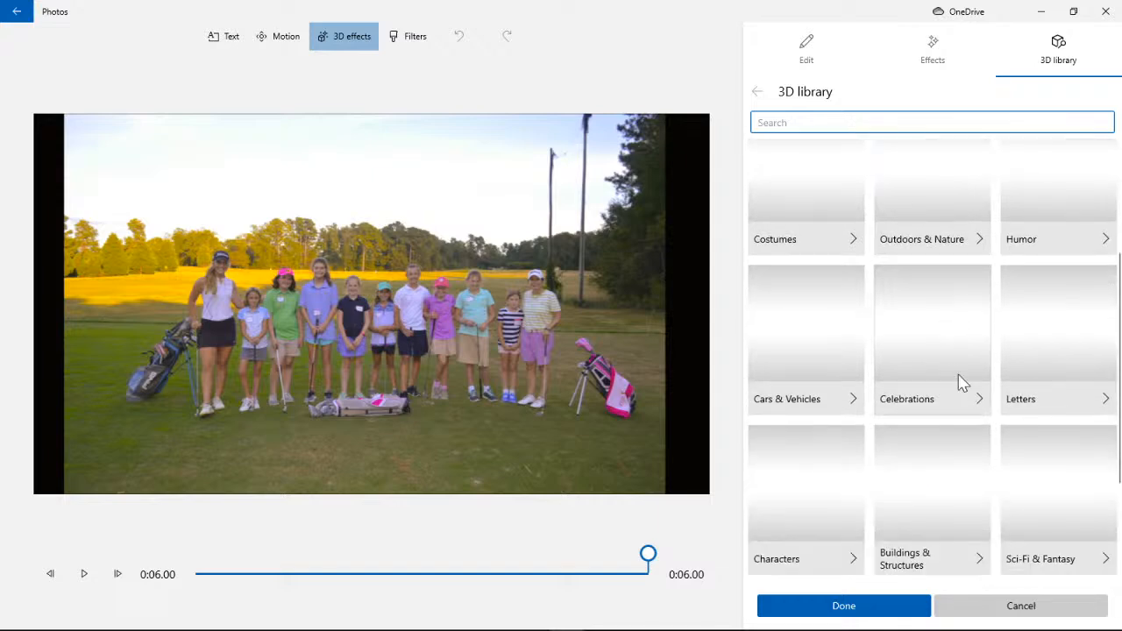
click(943, 217)
scroll(976, 368, down, 4)
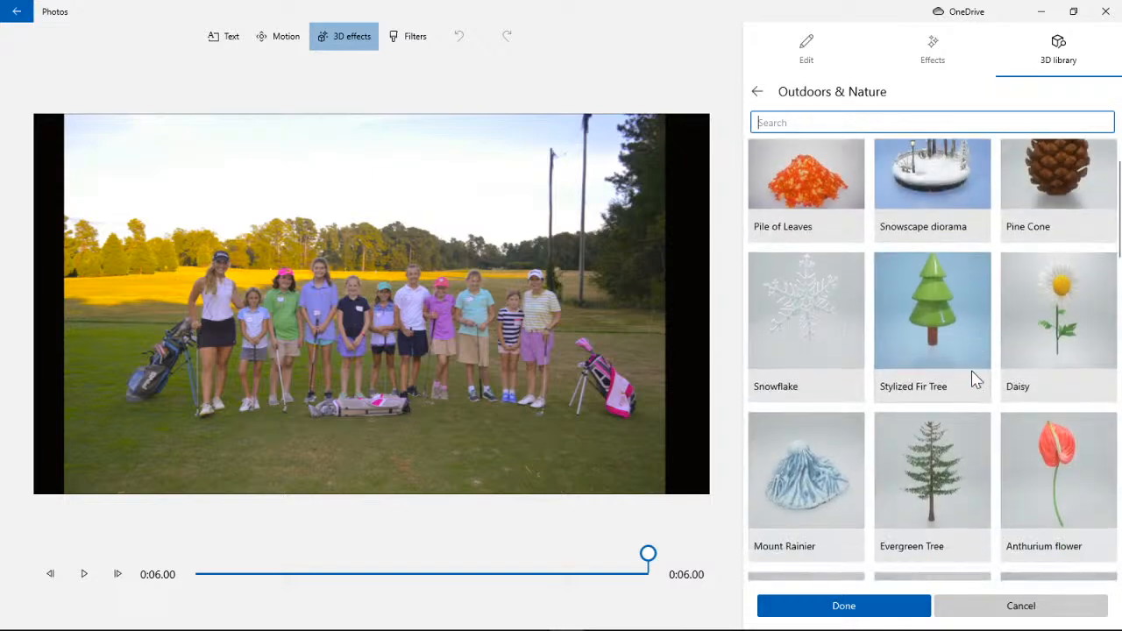
scroll(976, 379, down, 5)
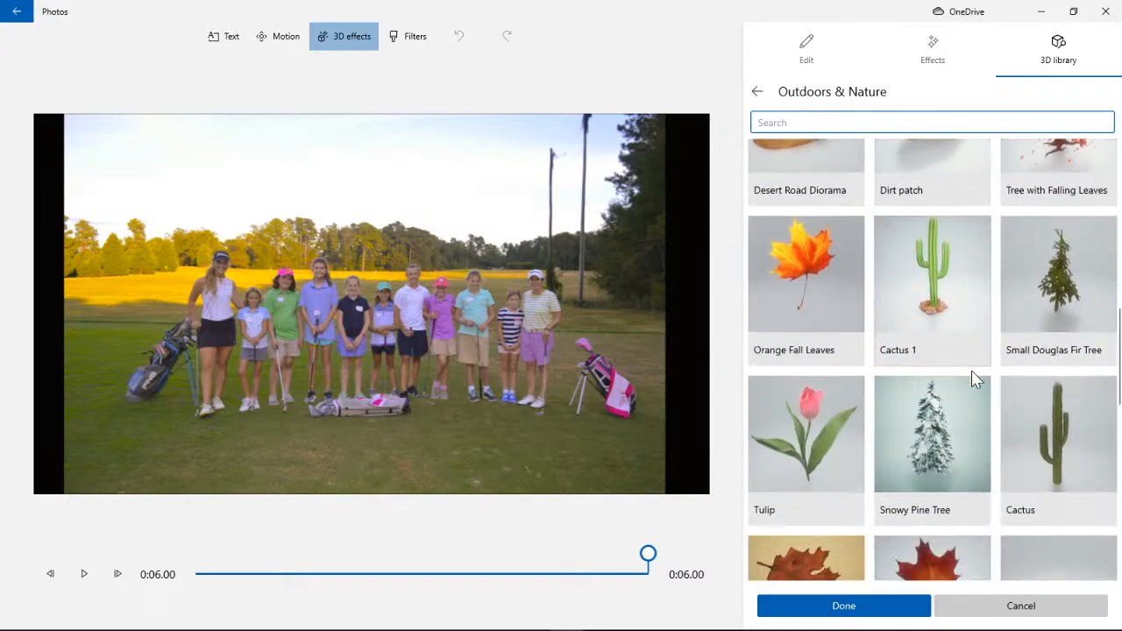
mouse_move(153, 627)
scroll(954, 319, down, 5)
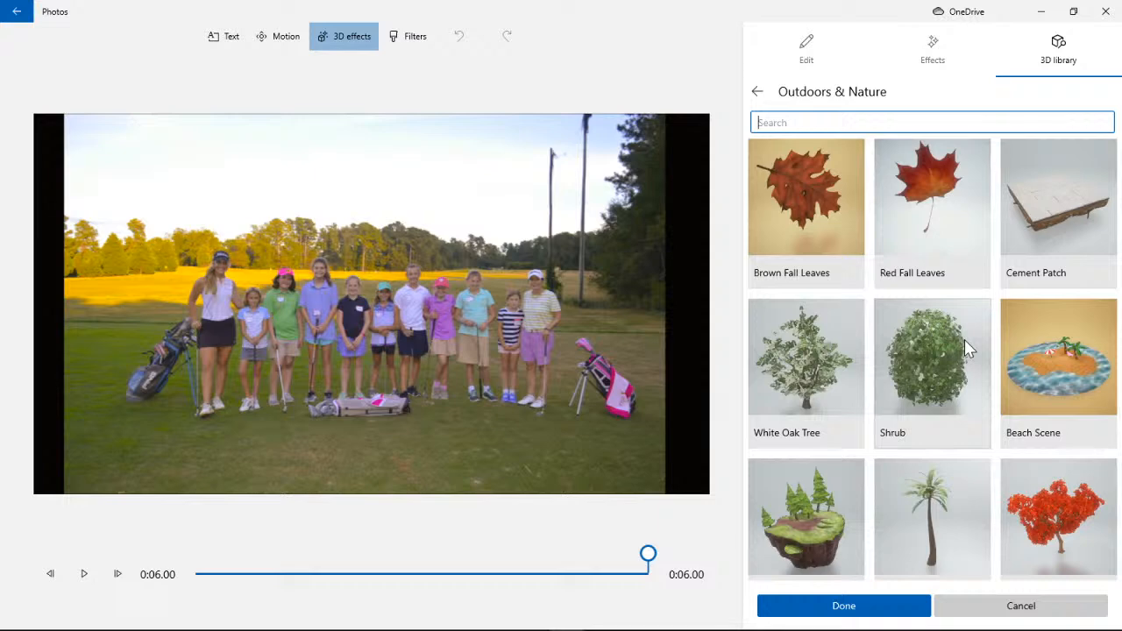
scroll(955, 337, down, 4)
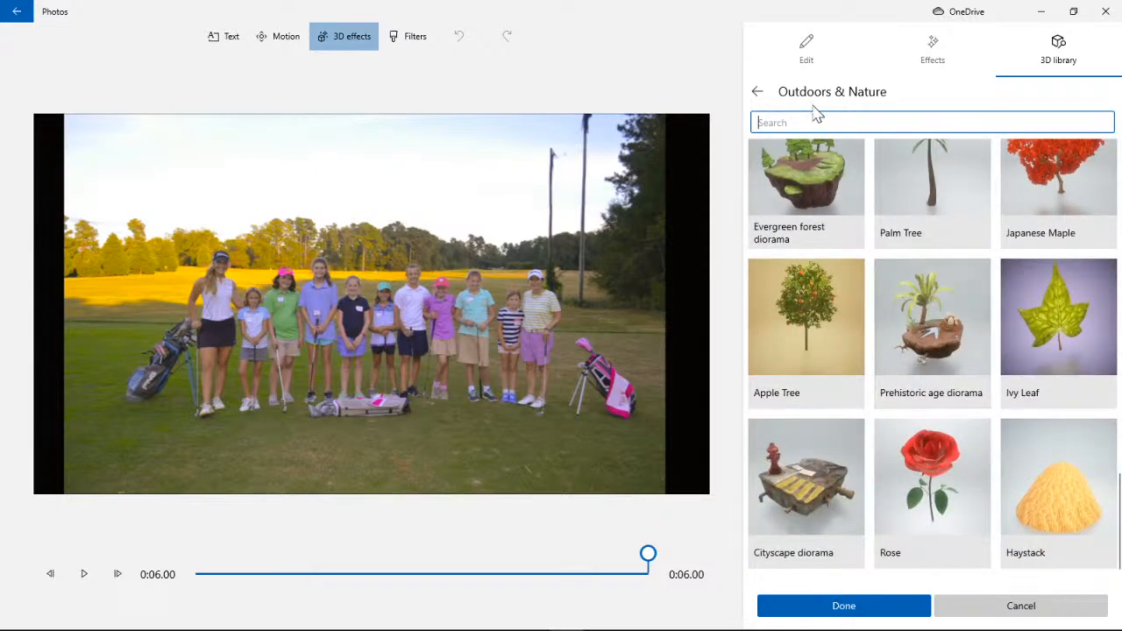
click(758, 92)
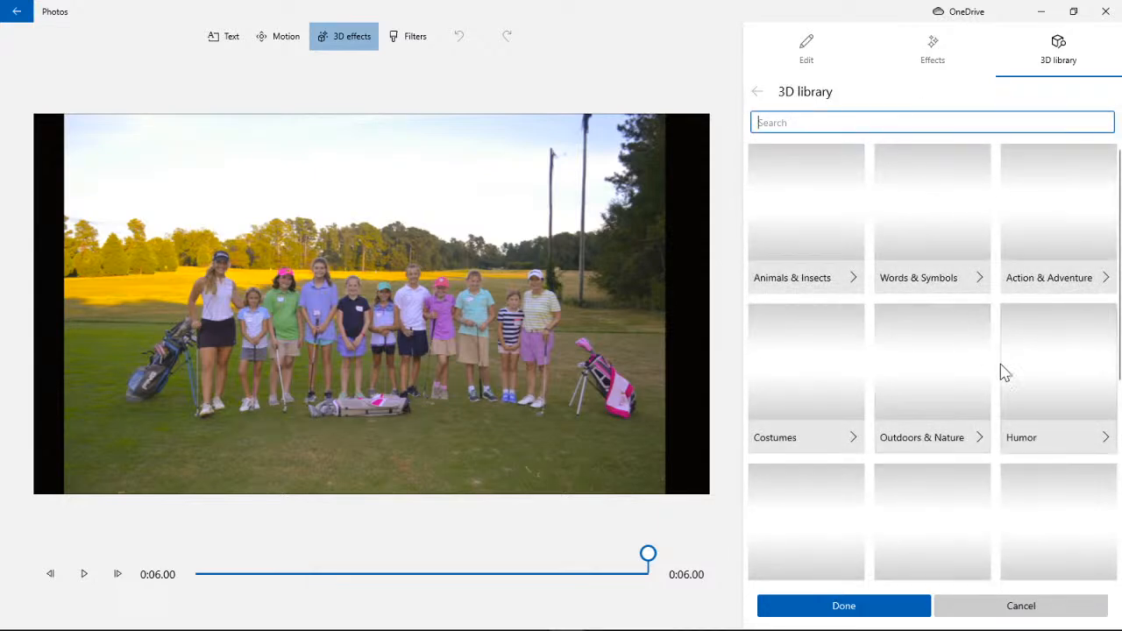
click(1026, 388)
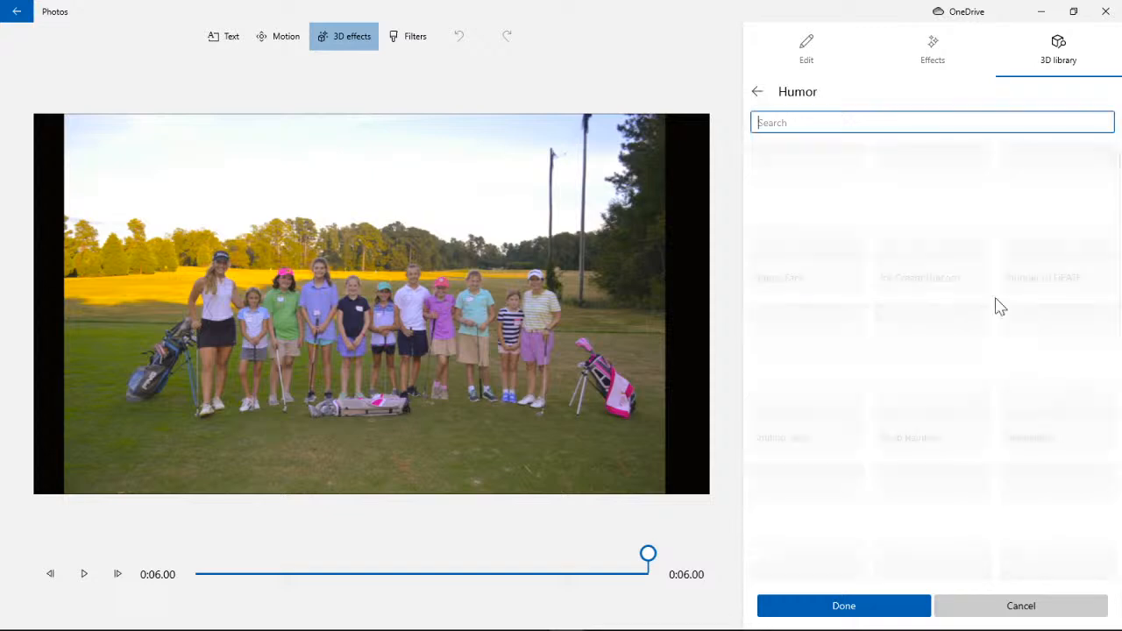
scroll(959, 274, down, 6)
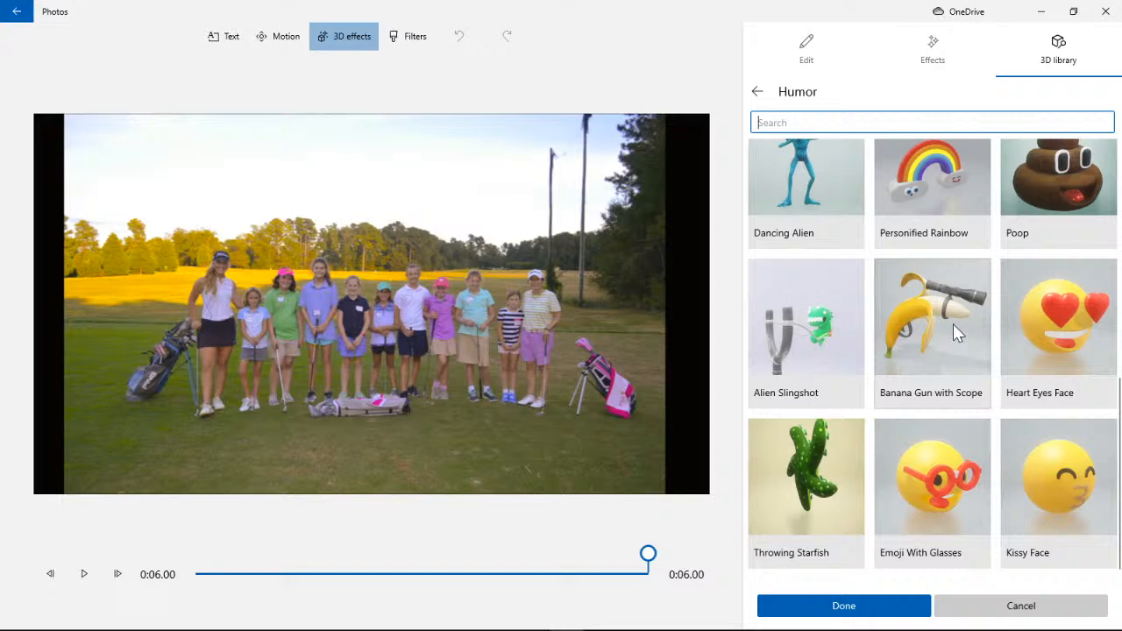
- Leave the Humor category and browse the 3D models in the Celebrations category
scroll(953, 323, up, 6)
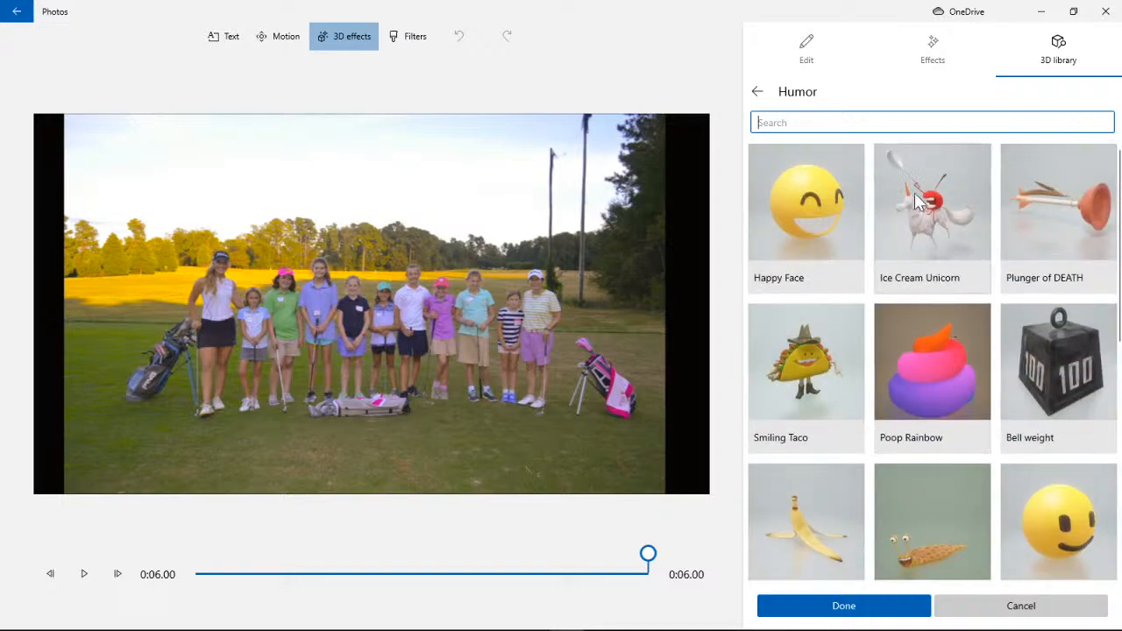
click(757, 91)
scroll(969, 427, down, 2)
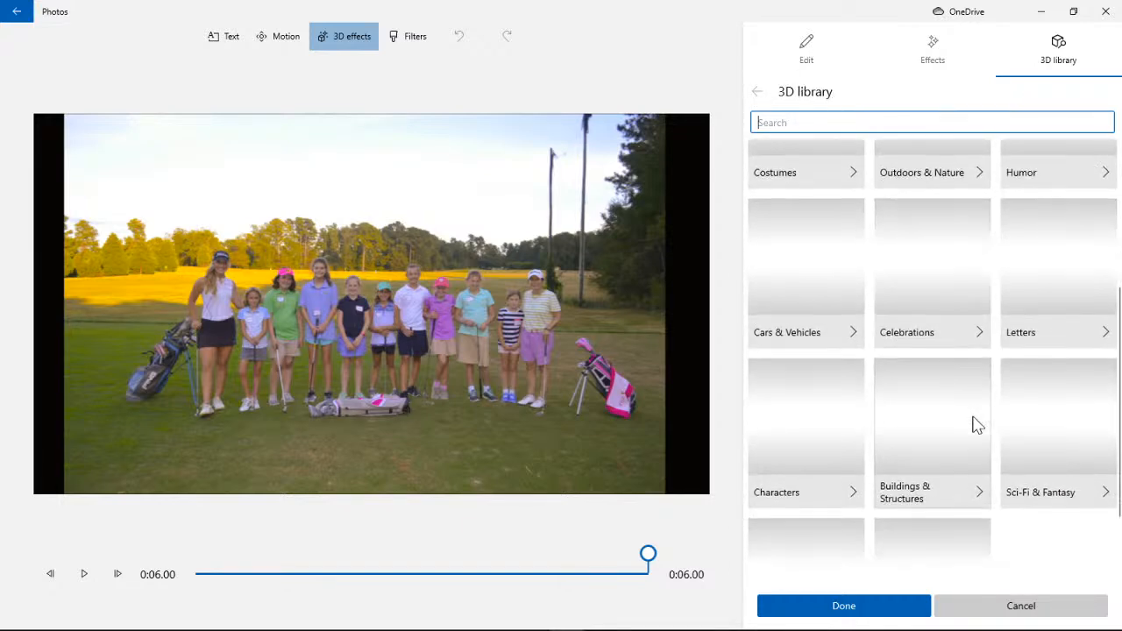
scroll(990, 426, down, 2)
click(935, 239)
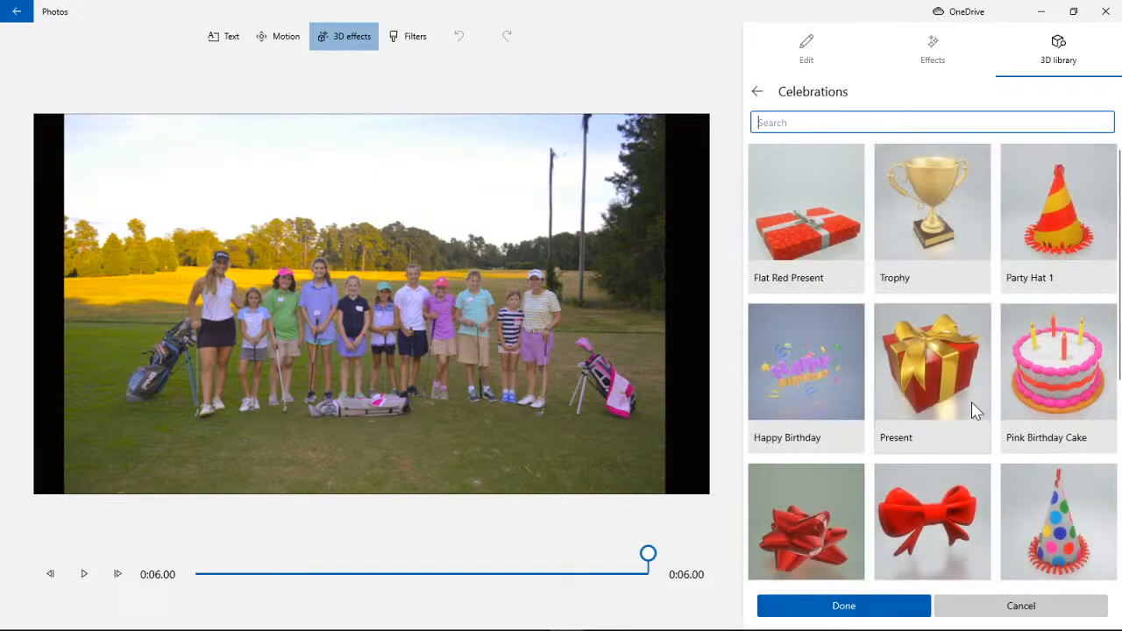
scroll(980, 390, down, 4)
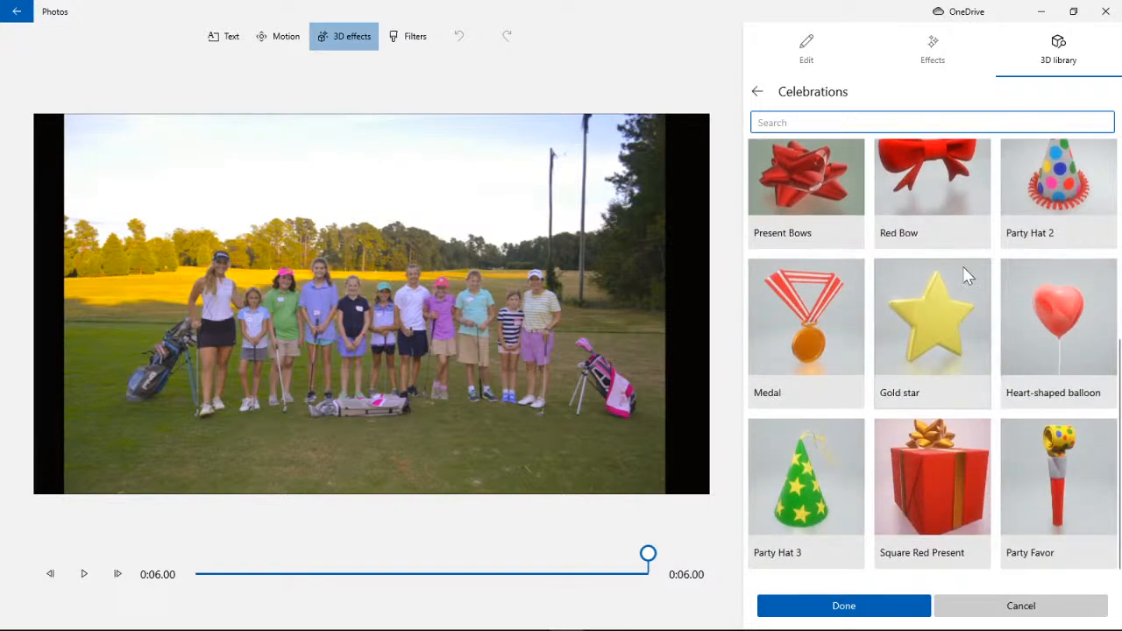
- Browse the 3D models in the Sci-Fi & Fantasy category
click(757, 93)
scroll(994, 430, down, 2)
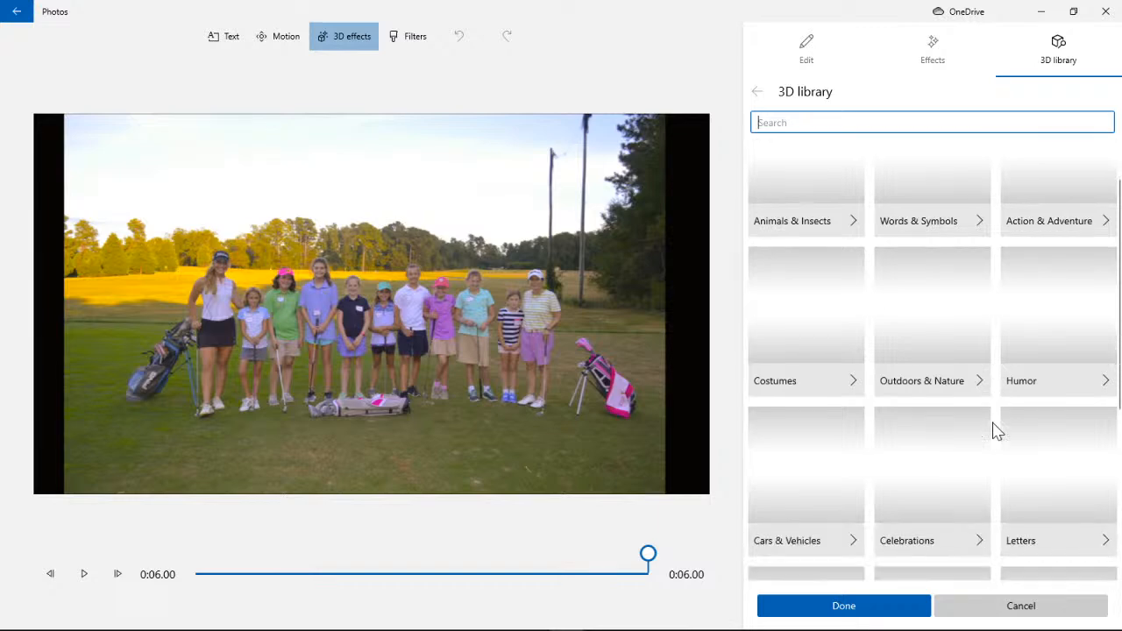
scroll(995, 430, down, 4)
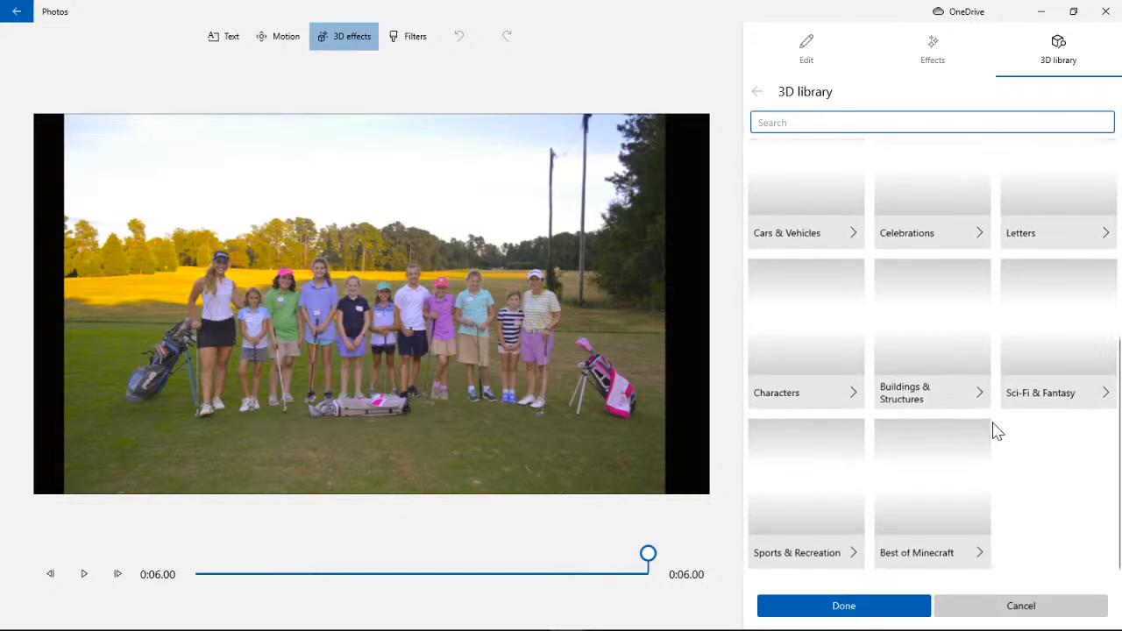
click(1045, 362)
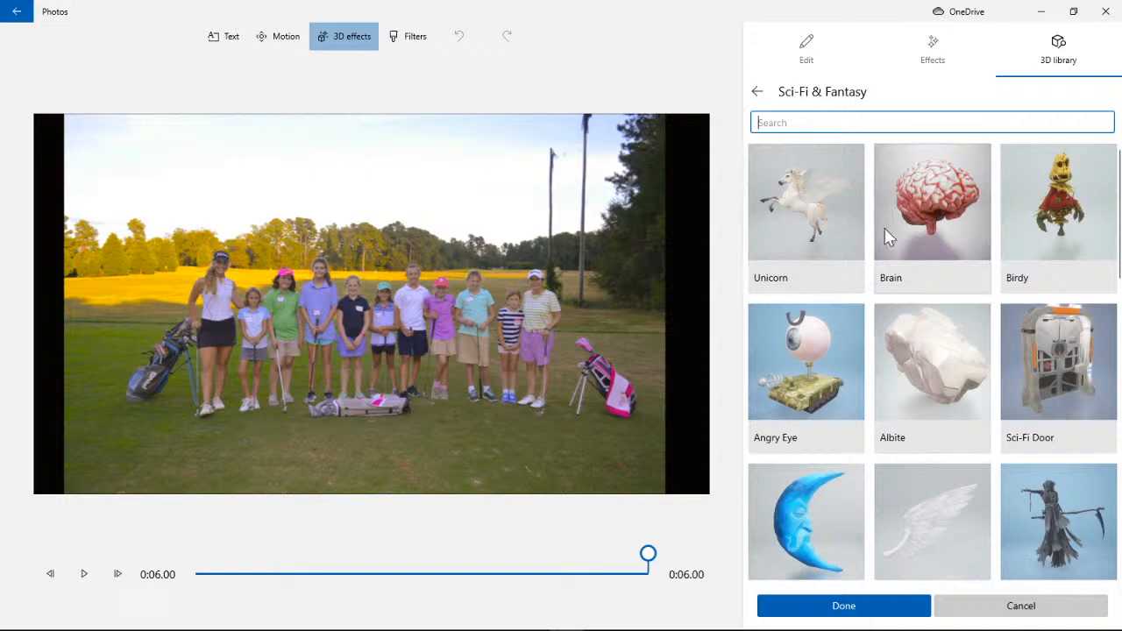
scroll(982, 388, down, 6)
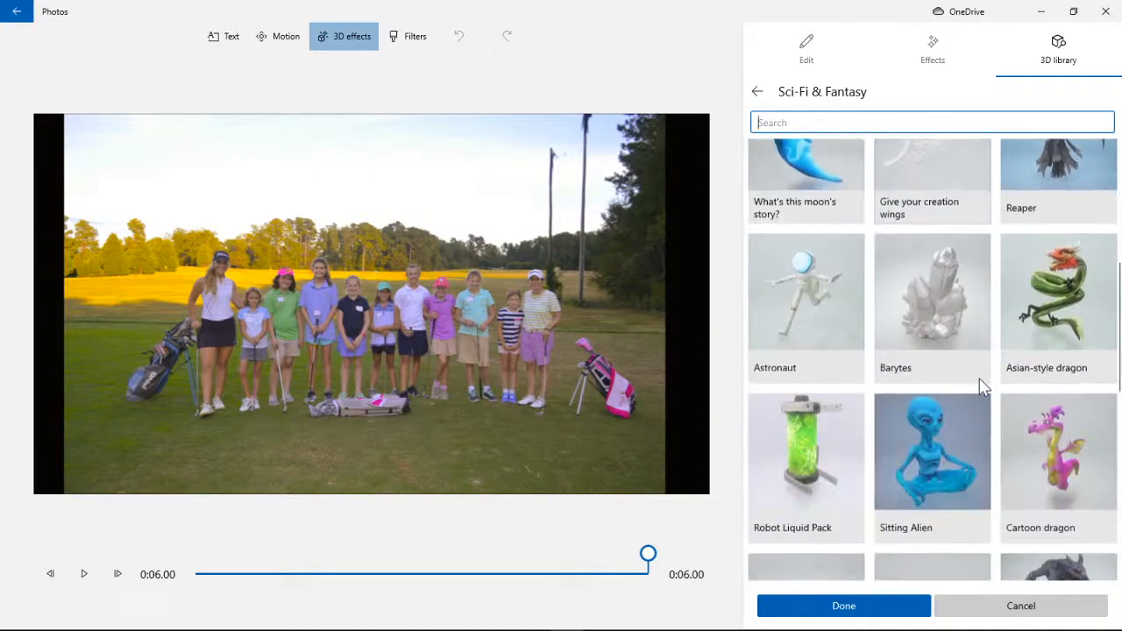
scroll(982, 388, down, 7)
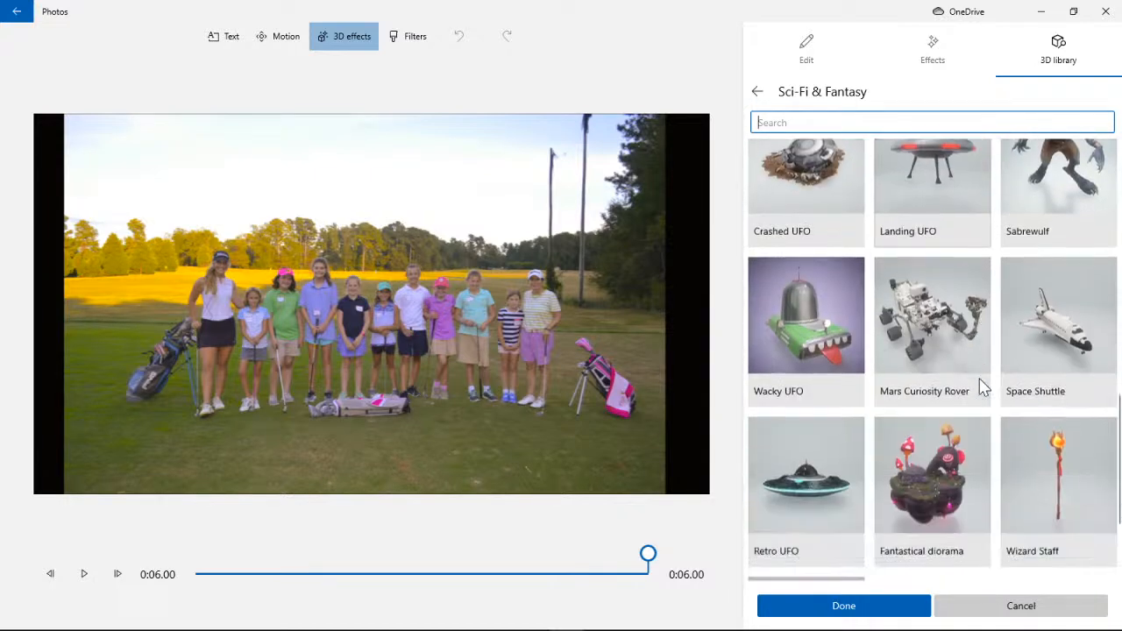
scroll(982, 388, down, 2)
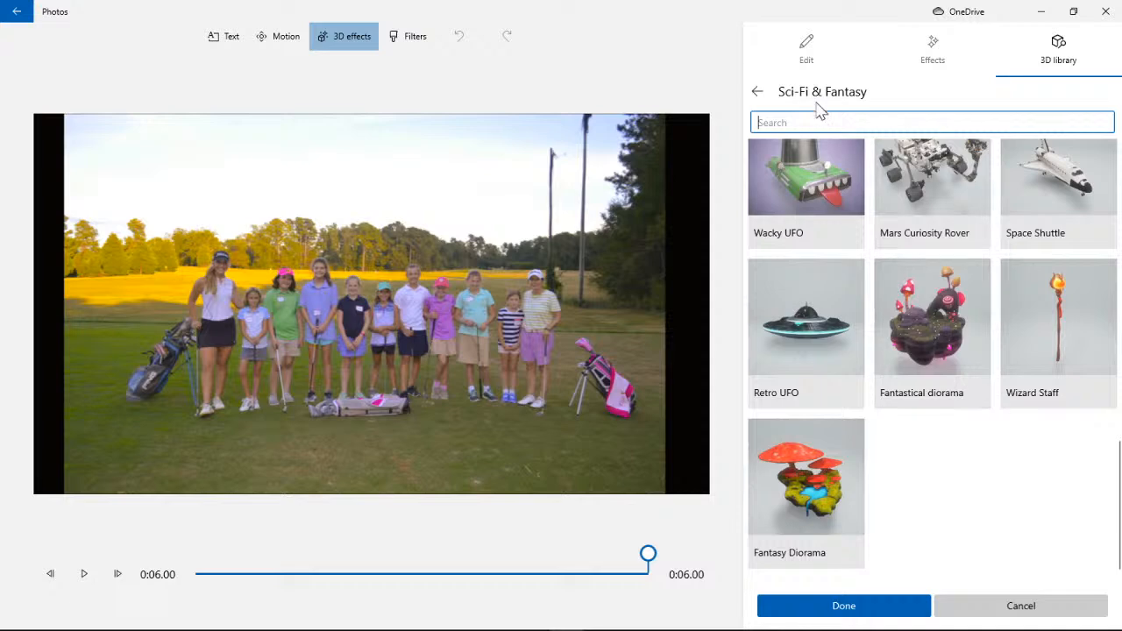
- Add the White Golf Ball model from the Sports & Recreation category to the group photo
click(759, 92)
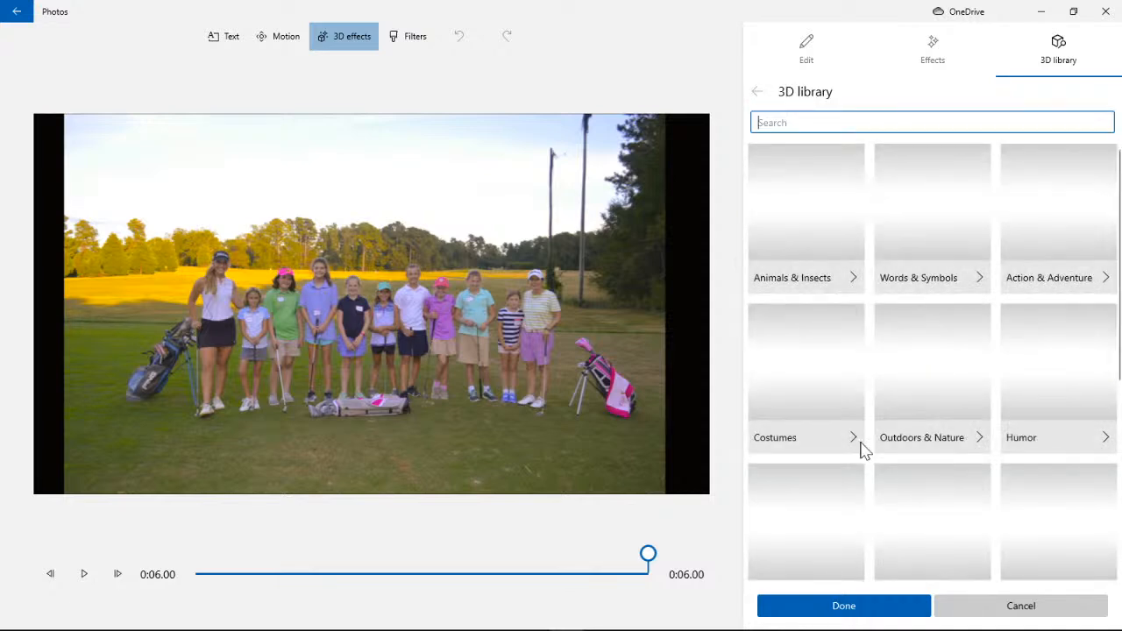
scroll(863, 450, down, 4)
scroll(863, 450, down, 1)
click(782, 492)
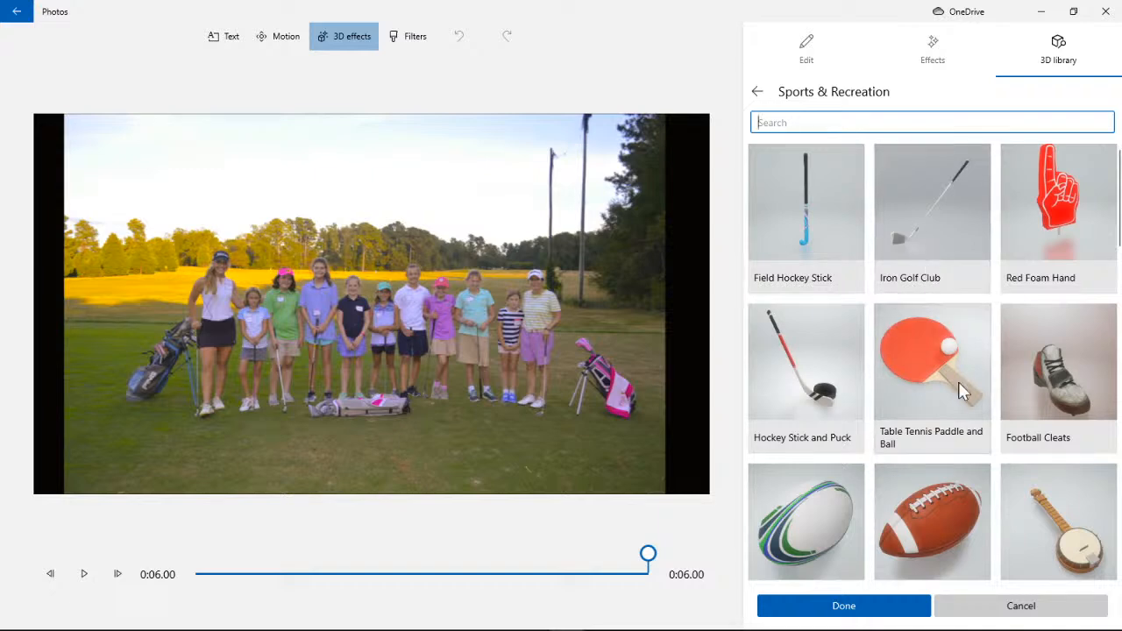
scroll(1047, 375, down, 5)
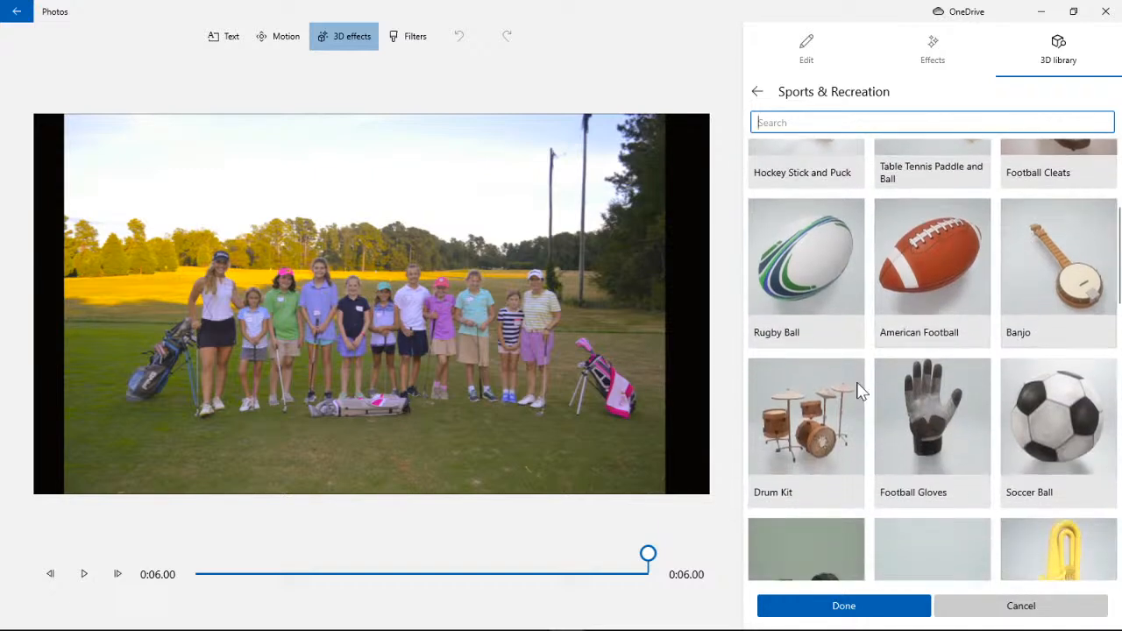
scroll(1008, 421, down, 4)
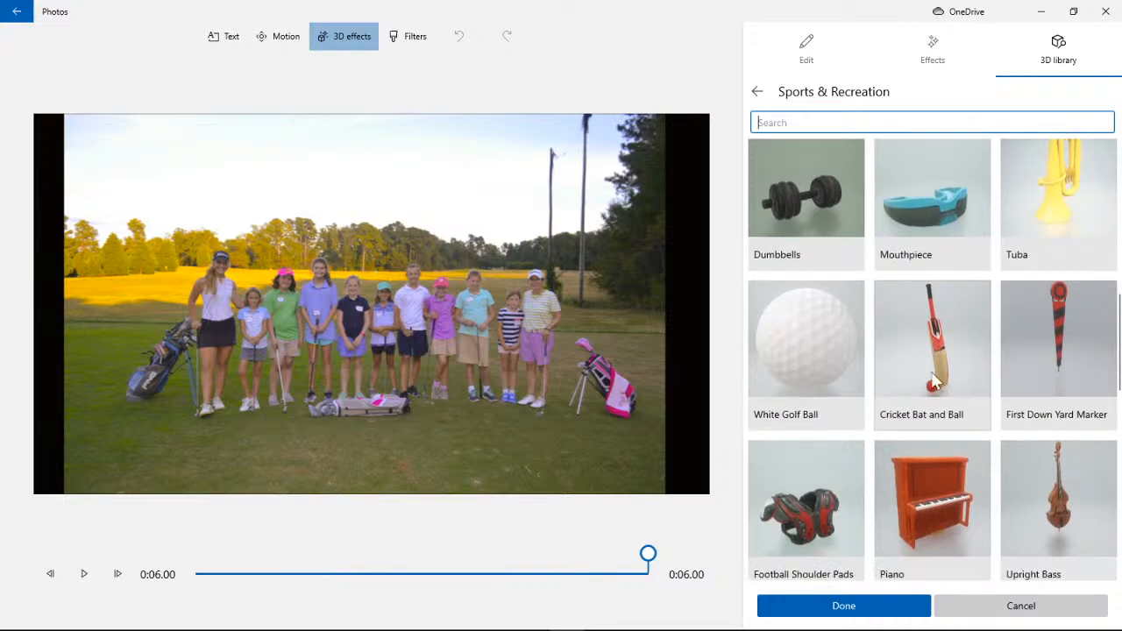
click(804, 175)
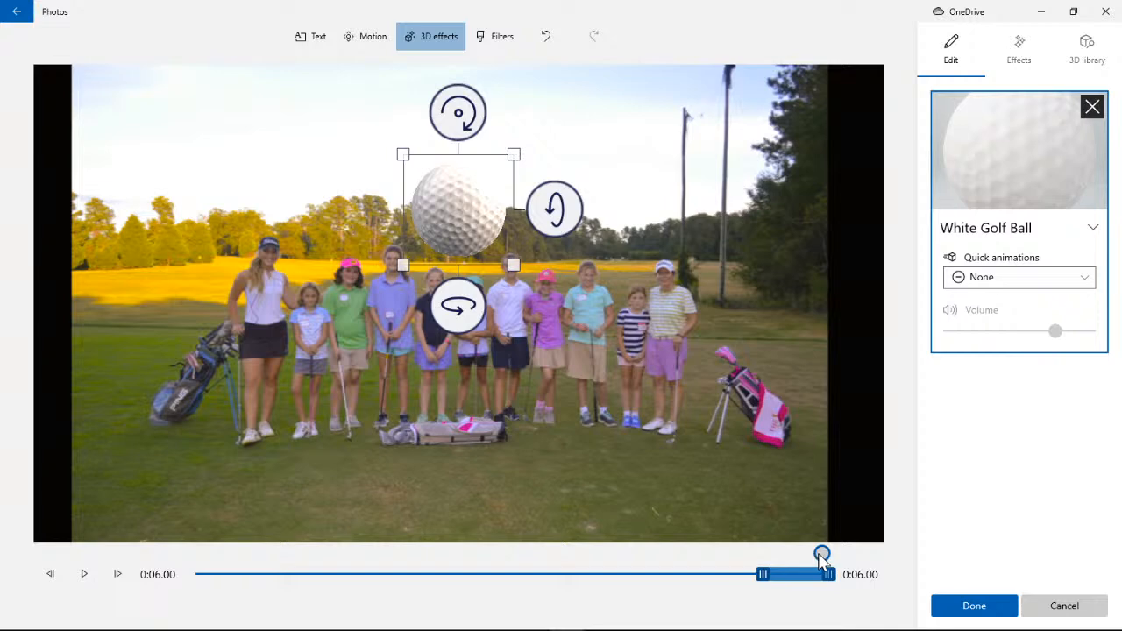
- Extend the golf ball's display time to run from about 2.70 s to the end, and preview the clip from the start
drag(821, 561, 484, 572)
click(738, 565)
click(760, 565)
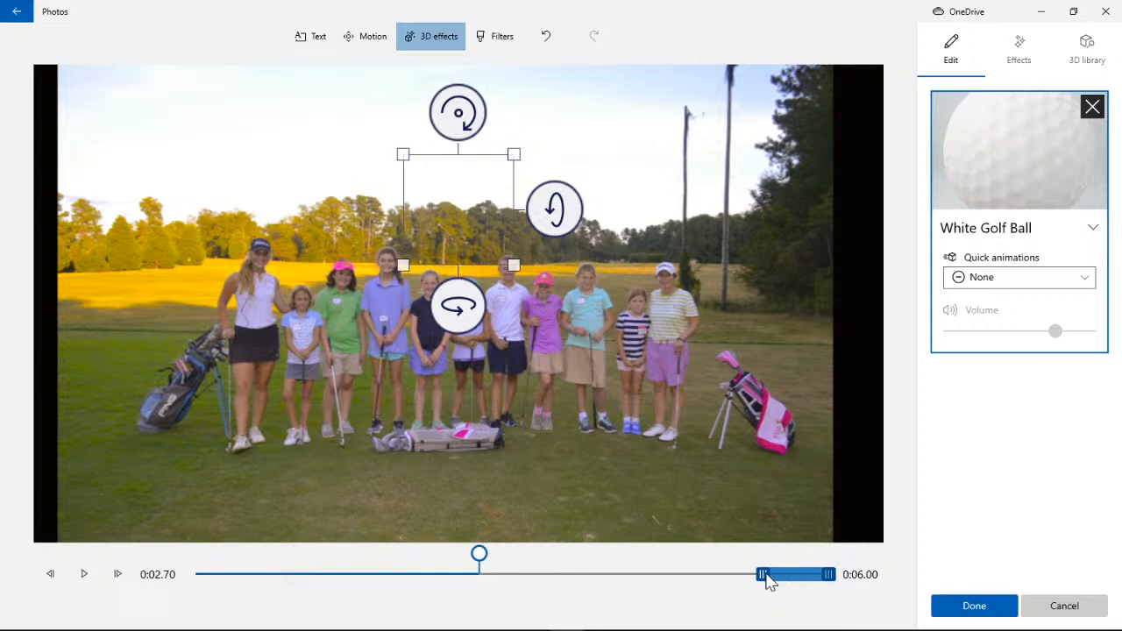
drag(747, 580, 520, 580)
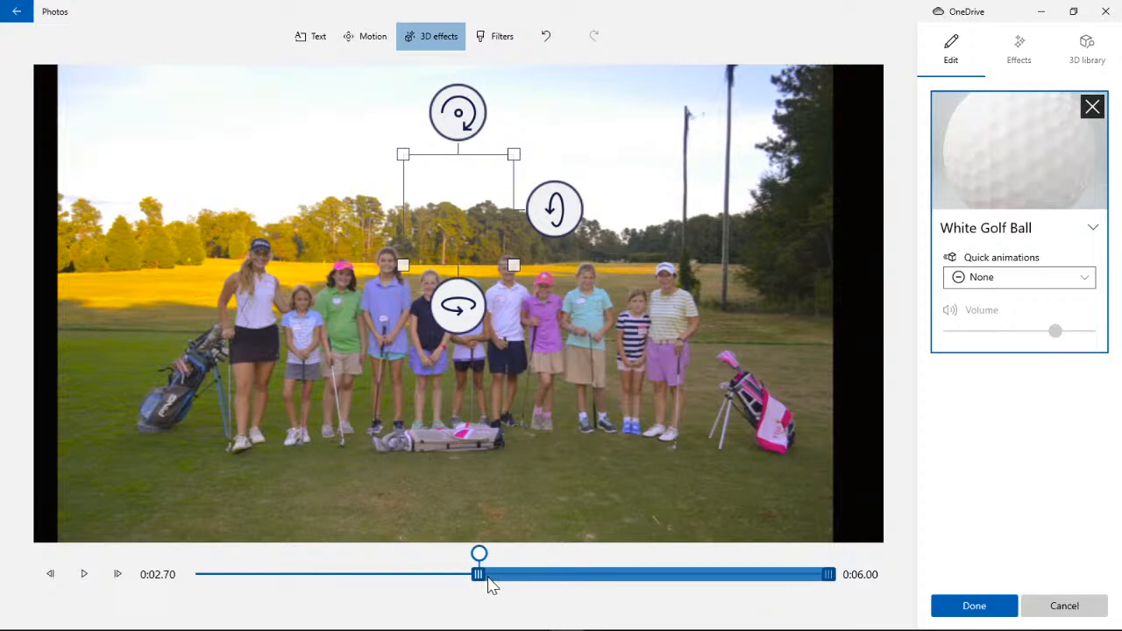
drag(484, 568, 146, 571)
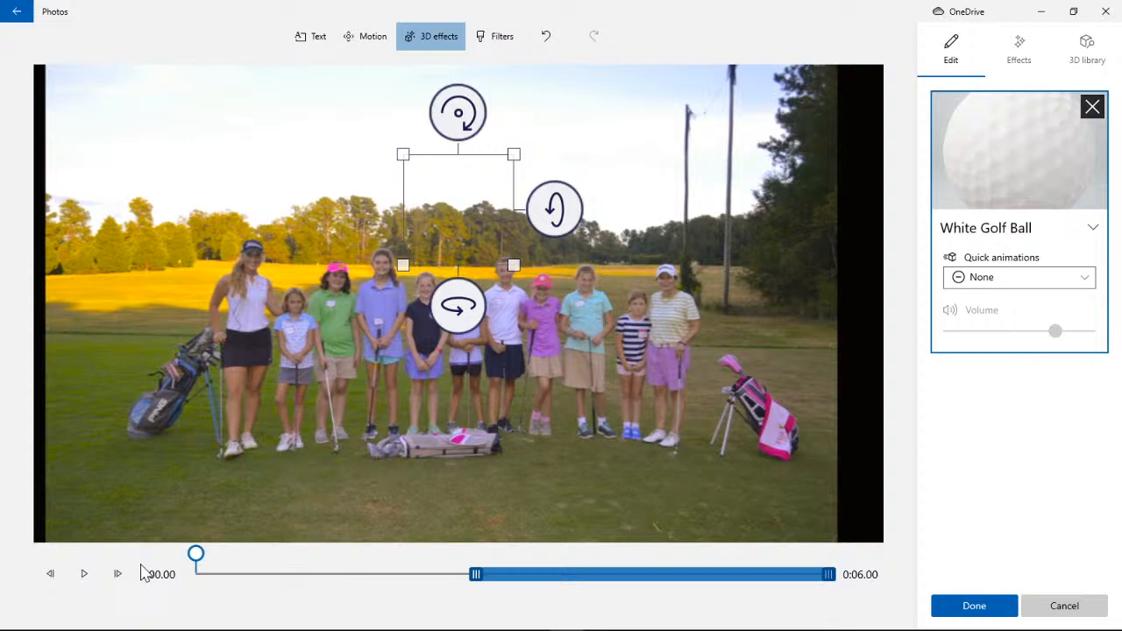
click(85, 574)
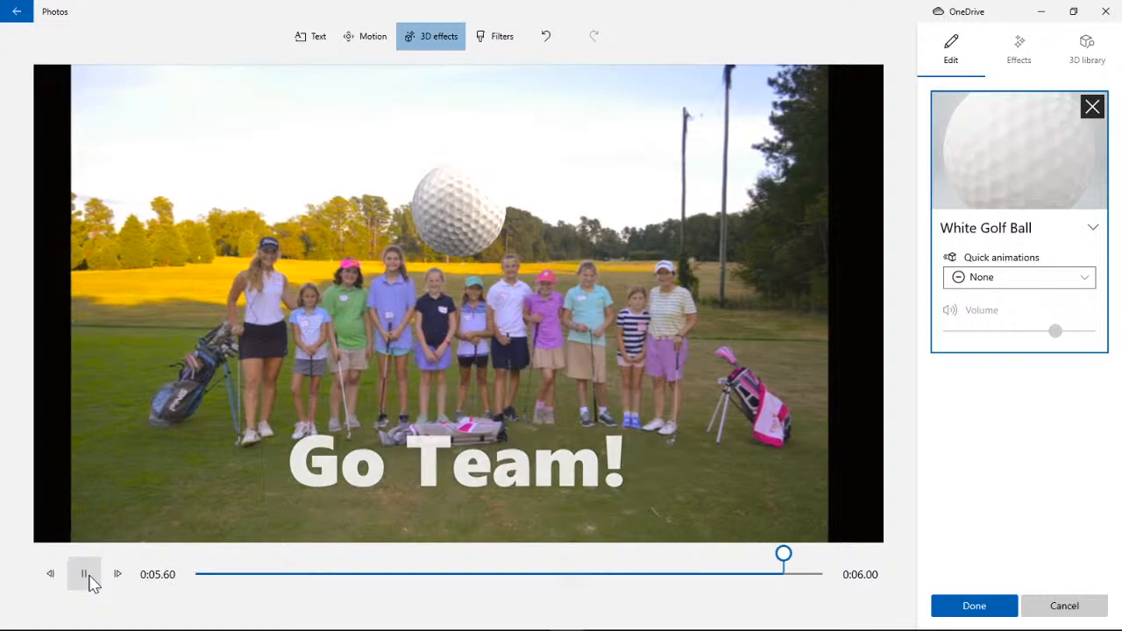
- Replay the clip, start the golf ball slightly earlier, at about 2 s, and preview it again from the beginning
click(87, 576)
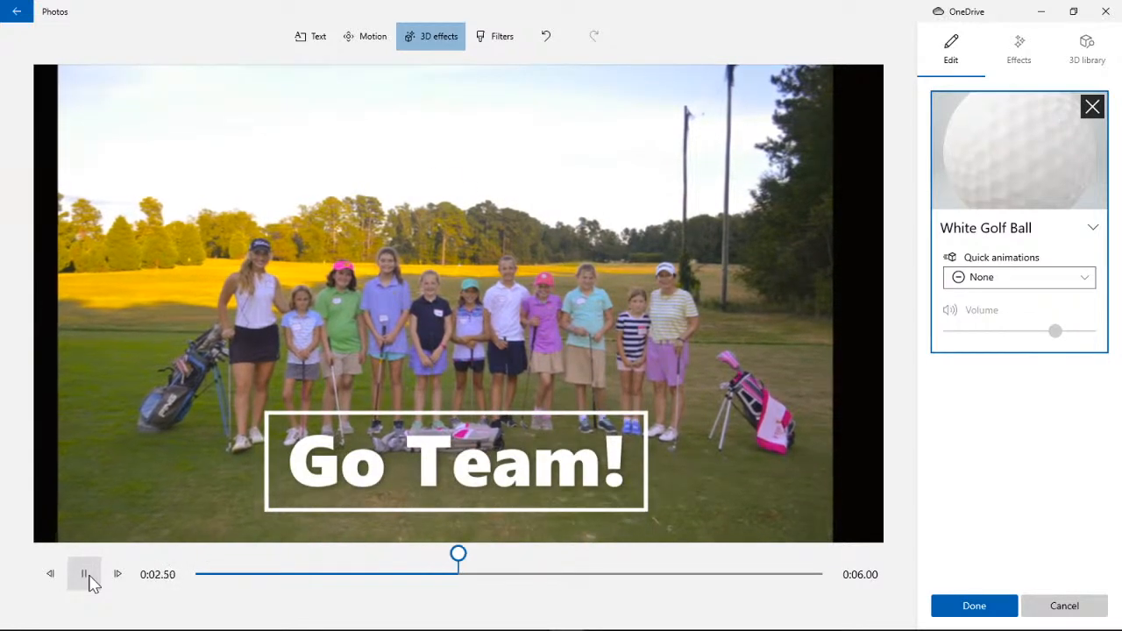
click(88, 577)
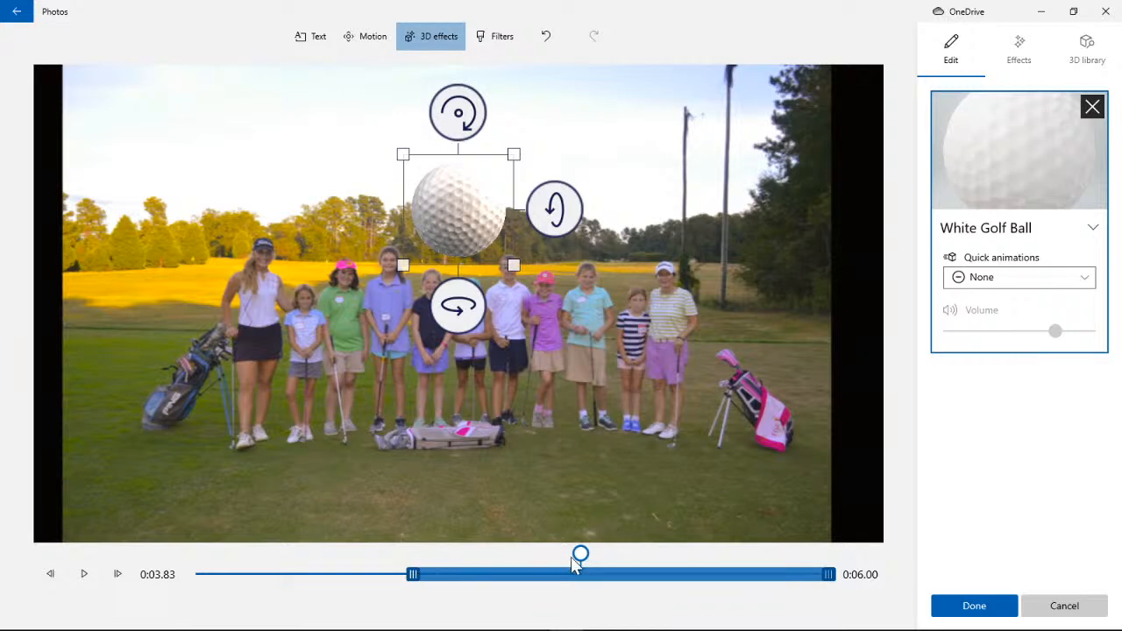
drag(574, 564, 110, 571)
click(87, 574)
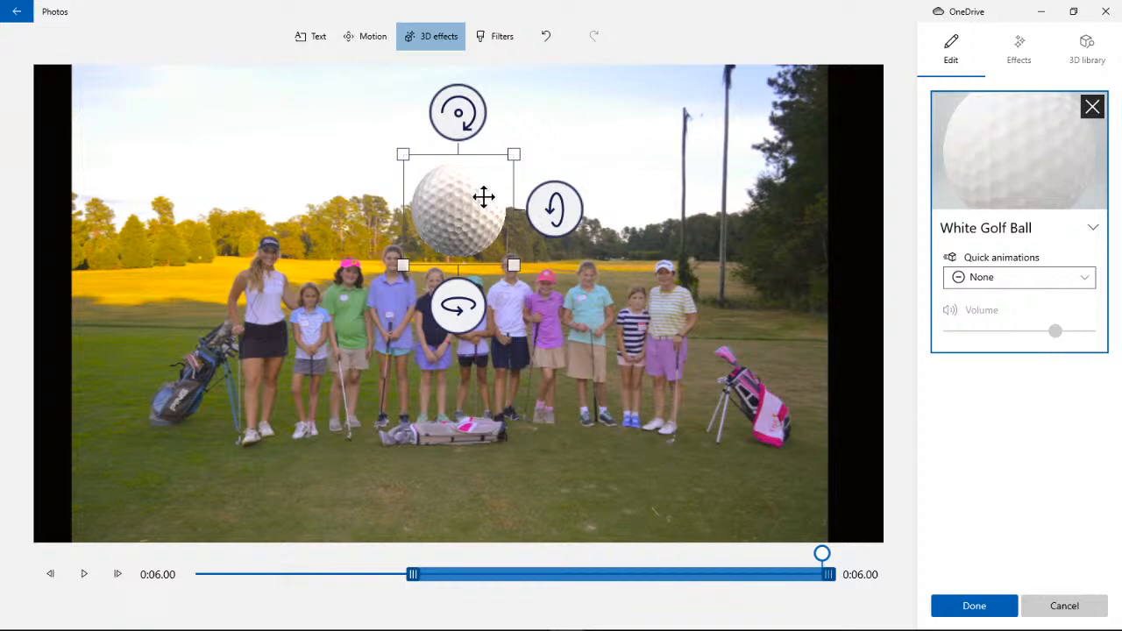
- Move the golf ball to the grass in the photo's lower right, check it at 4.56 s, and adjust its position and rotation
drag(456, 207, 706, 444)
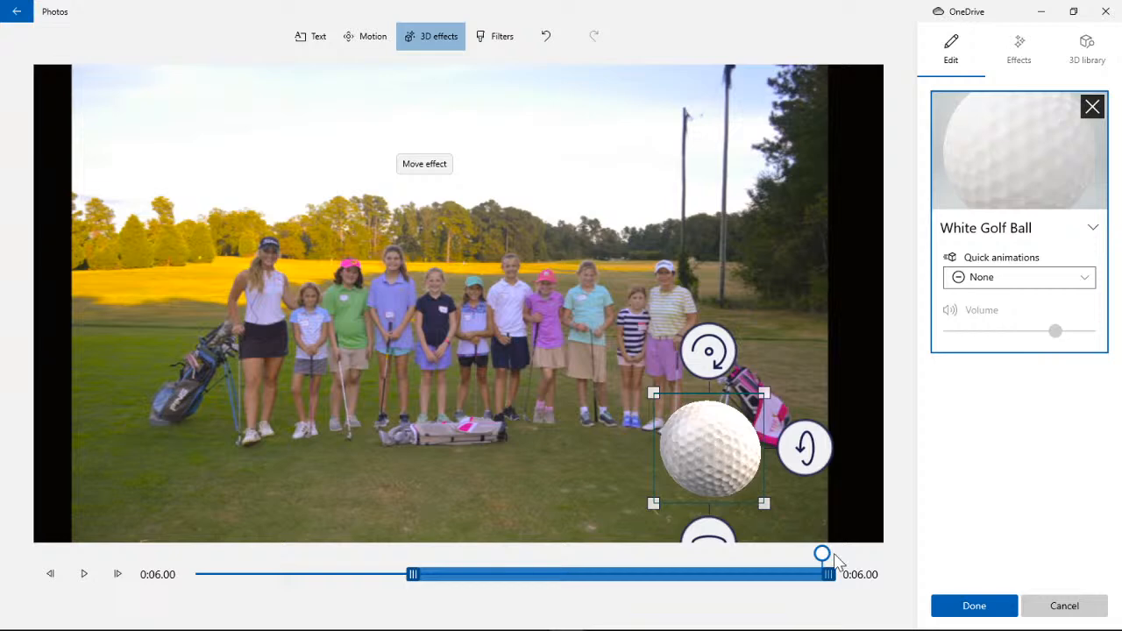
drag(824, 556, 675, 559)
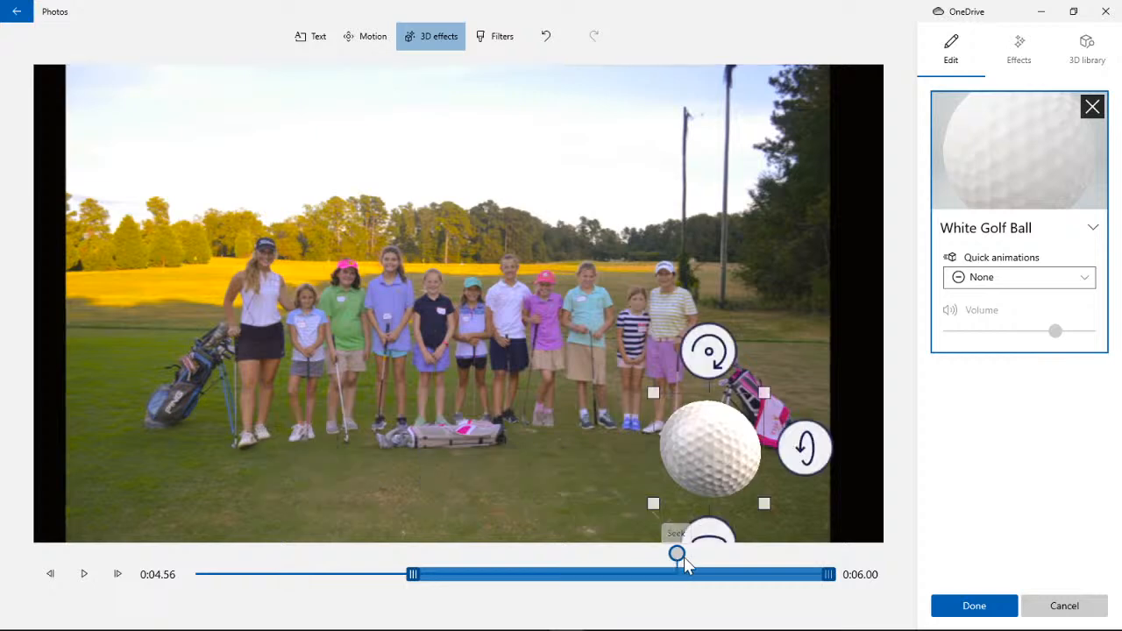
drag(708, 456, 704, 464)
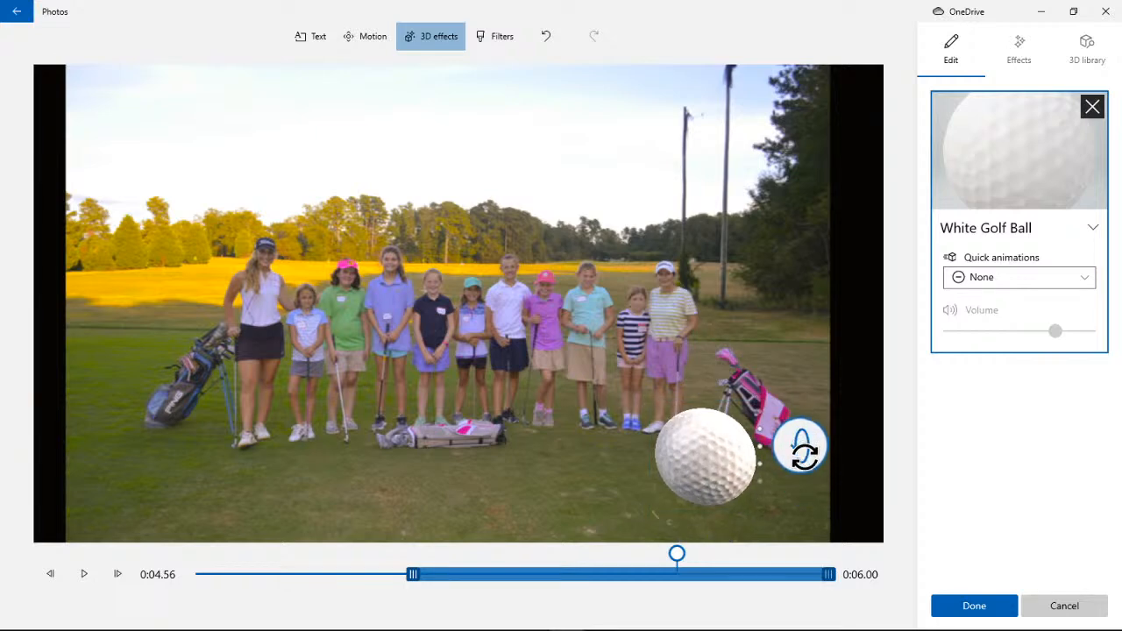
mouse_move(714, 362)
mouse_move(713, 362)
mouse_down()
mouse_move(733, 363)
mouse_move(681, 353)
mouse_move(703, 353)
mouse_up()
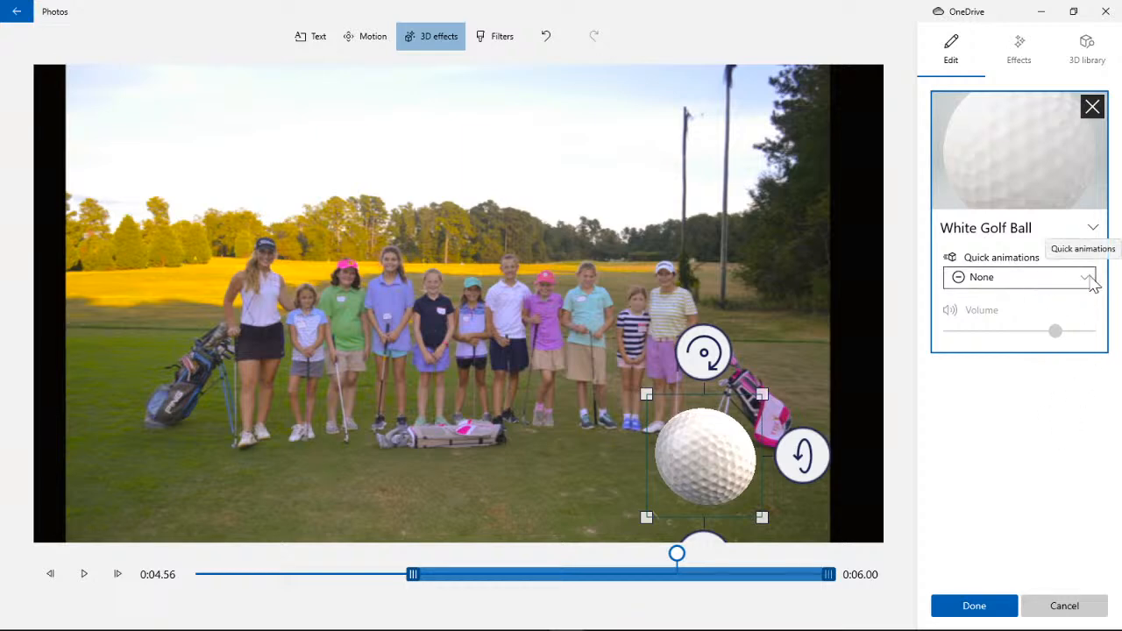
- Apply the Turntable quick animation to the golf ball and preview the clip
click(1094, 229)
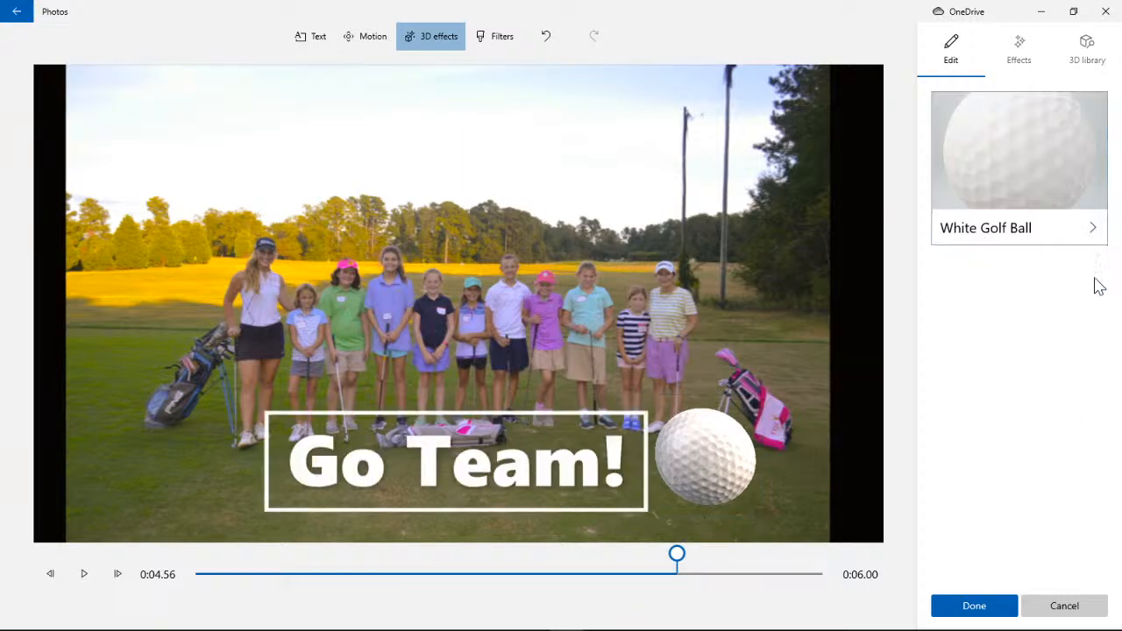
click(1056, 239)
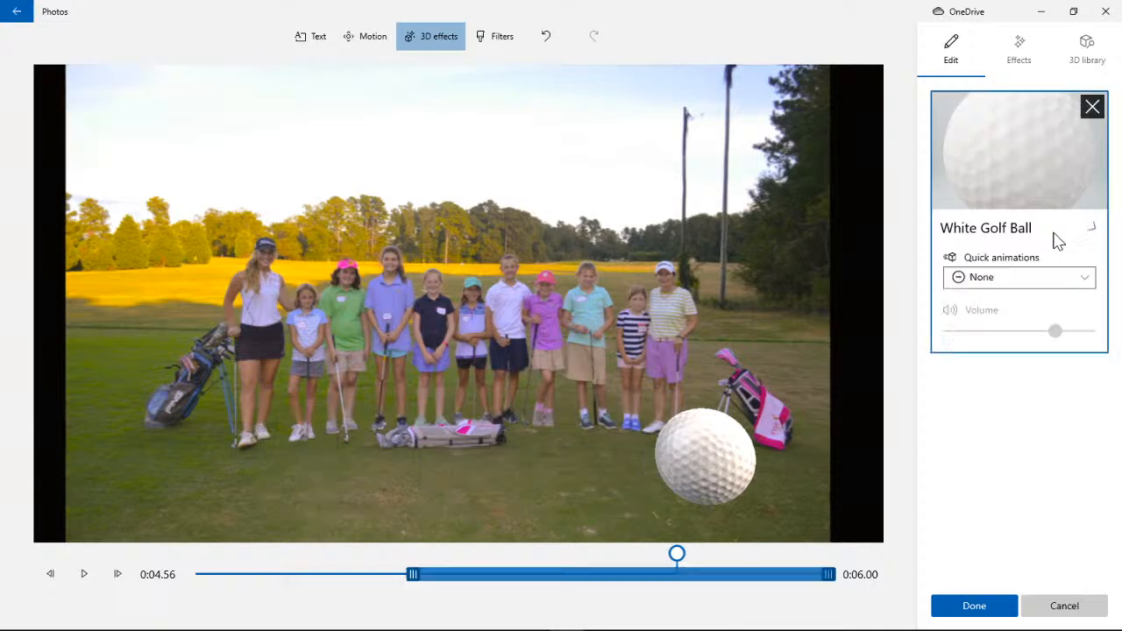
click(1079, 284)
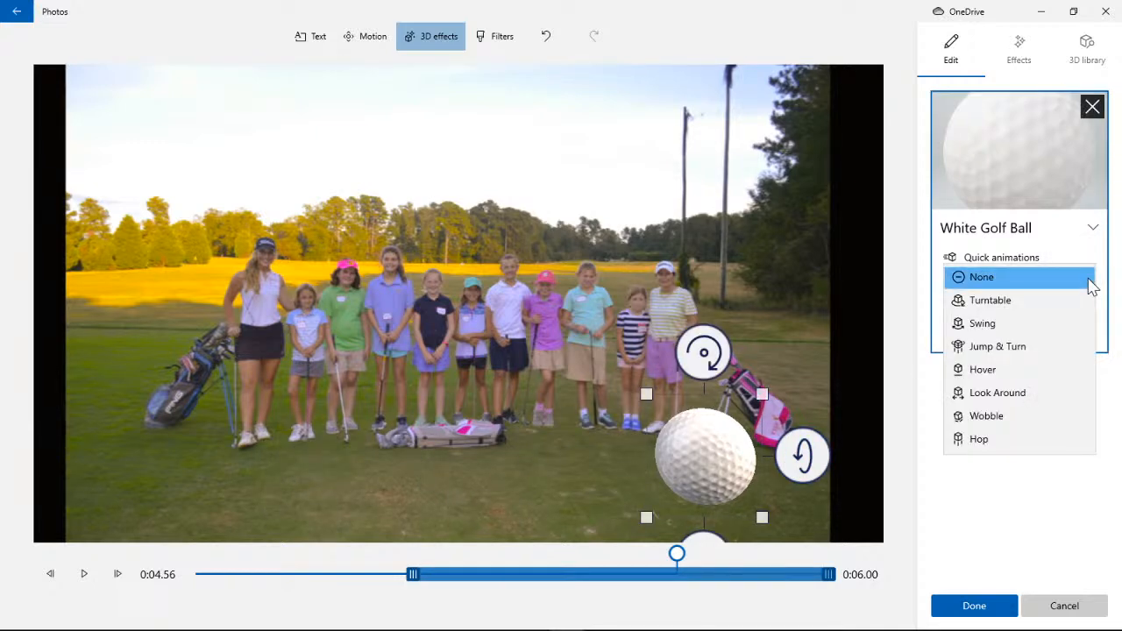
click(1024, 300)
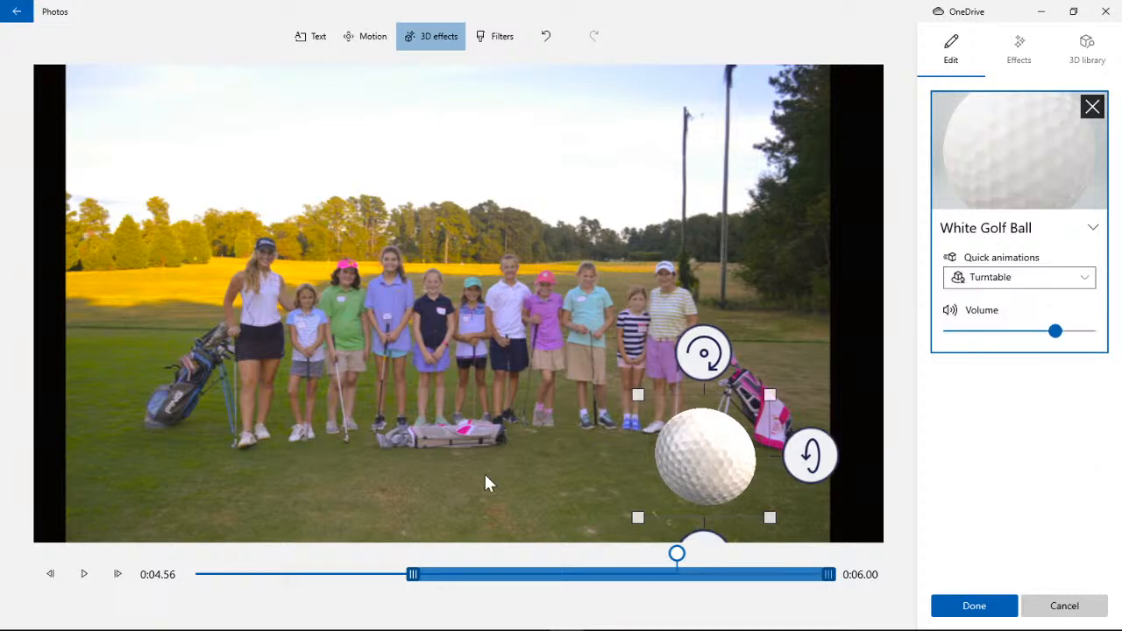
click(84, 574)
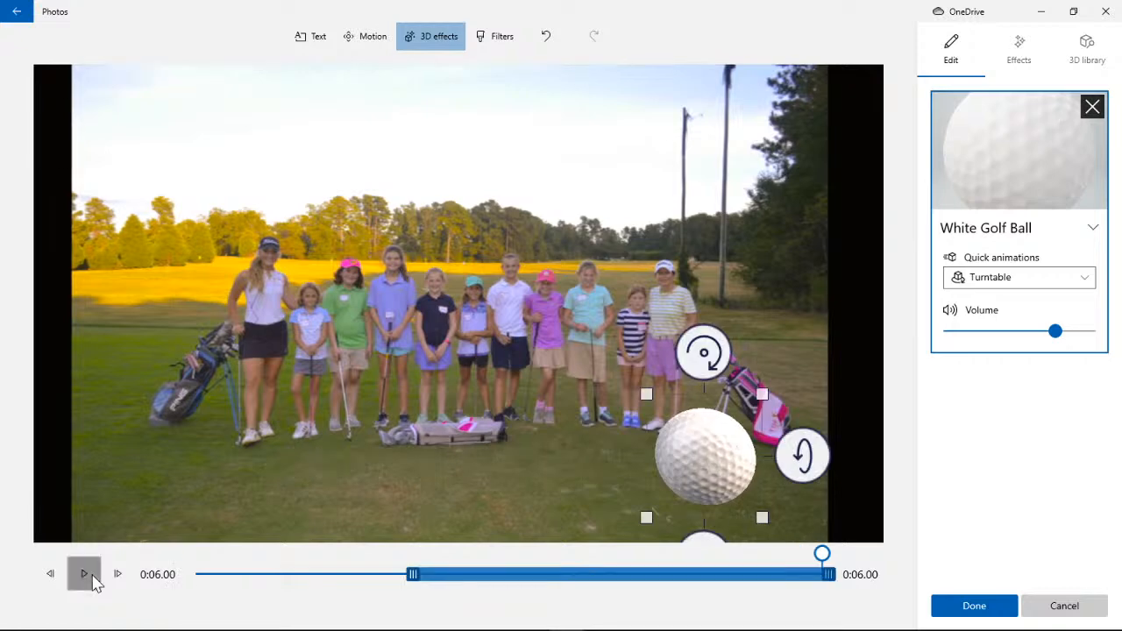
click(93, 580)
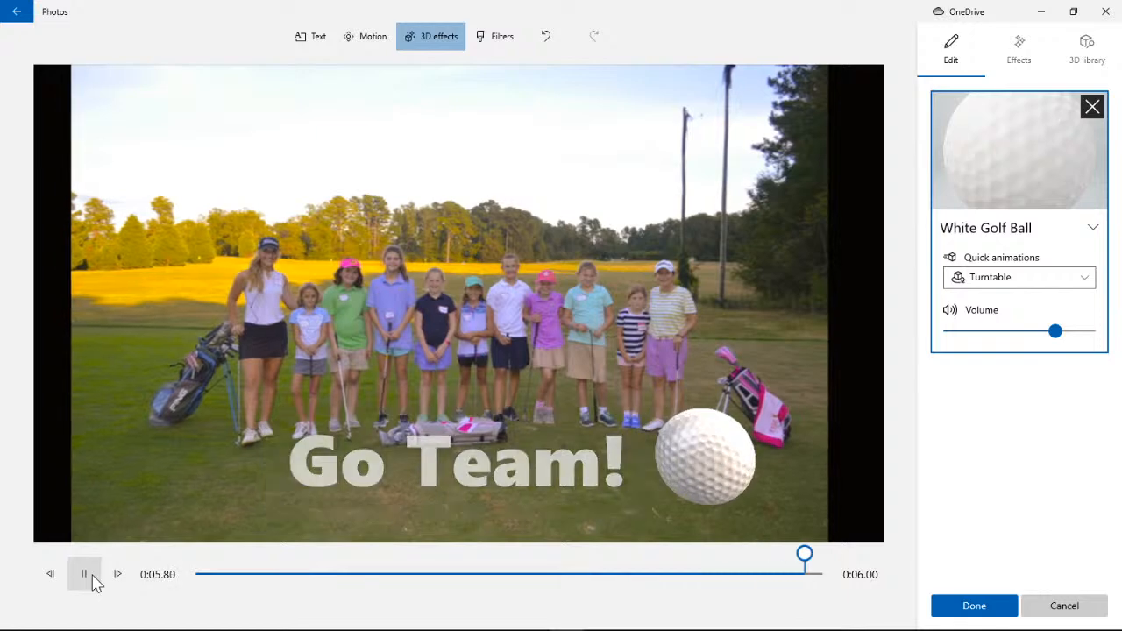
- Try the Swing quick animation on the golf ball and play the clip
click(1092, 285)
click(1073, 305)
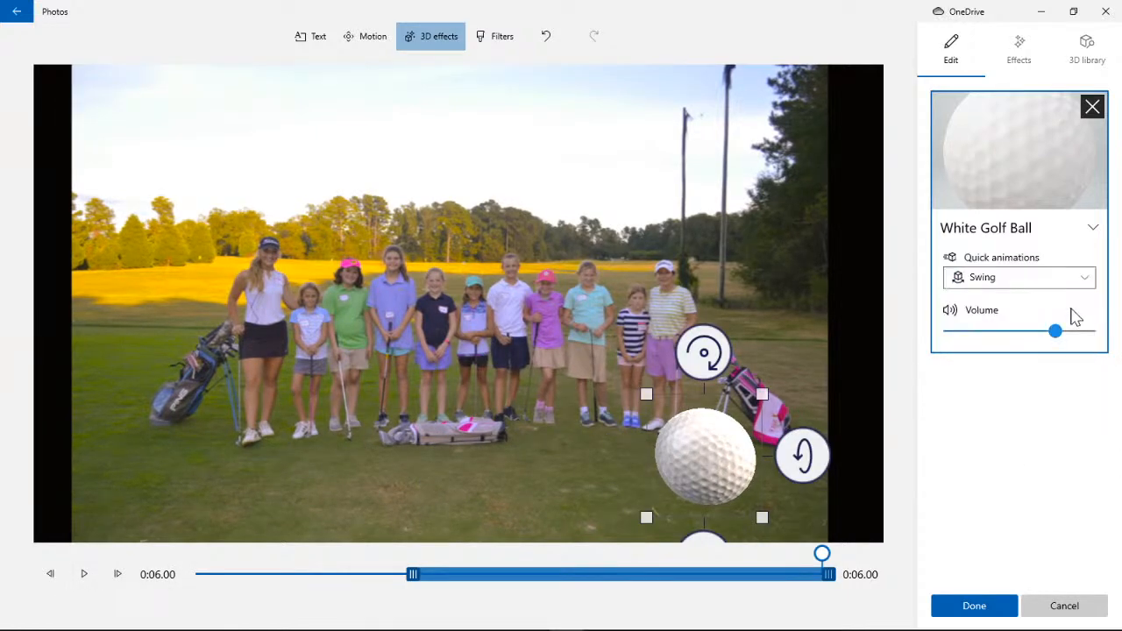
click(84, 574)
- Set the golf ball's quick animation to Jump & Turn
click(1081, 279)
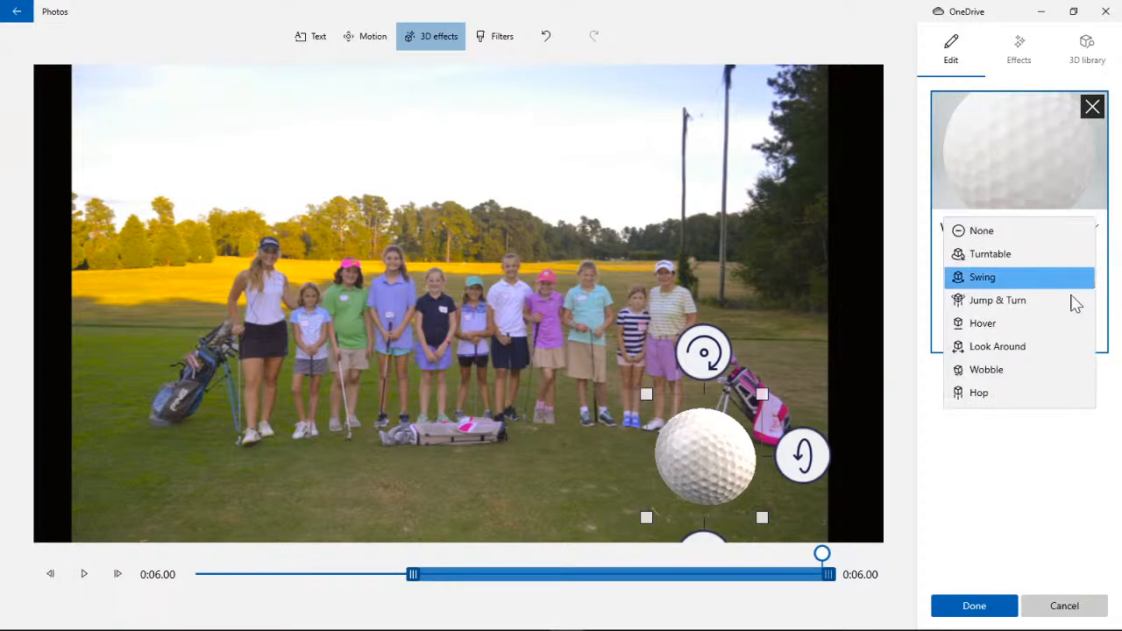
click(1060, 301)
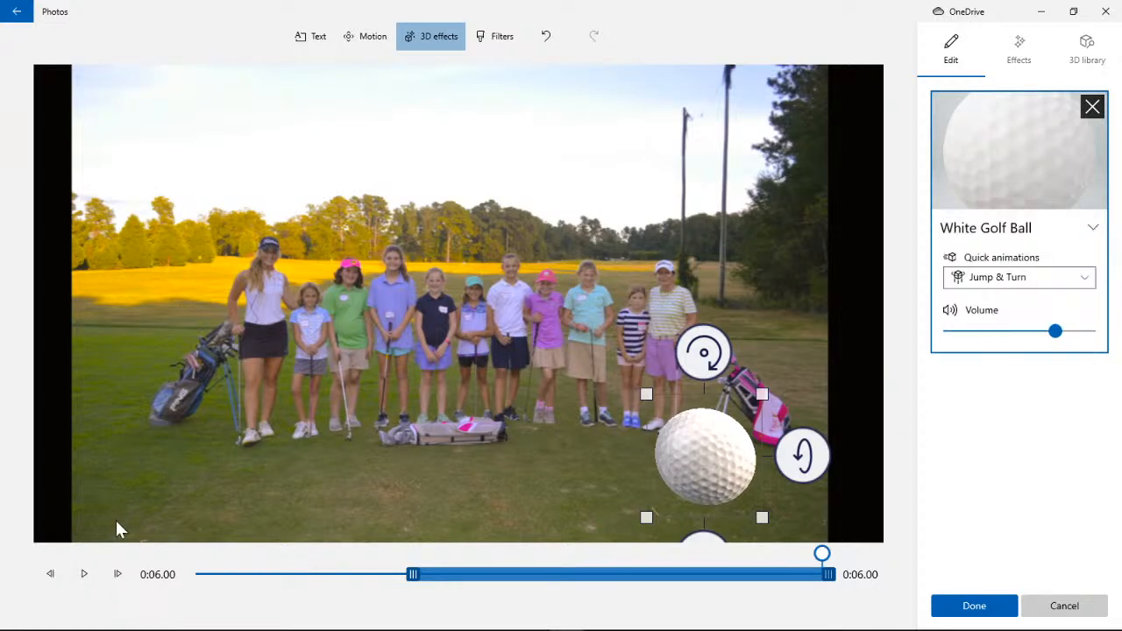
- Preview the golf ball's Jump & Turn animation, and try the Hover quick animation with playback
click(89, 578)
click(1085, 279)
click(1056, 309)
click(84, 575)
- Try the Look Around quick animation on the golf ball and play the clip
click(1087, 291)
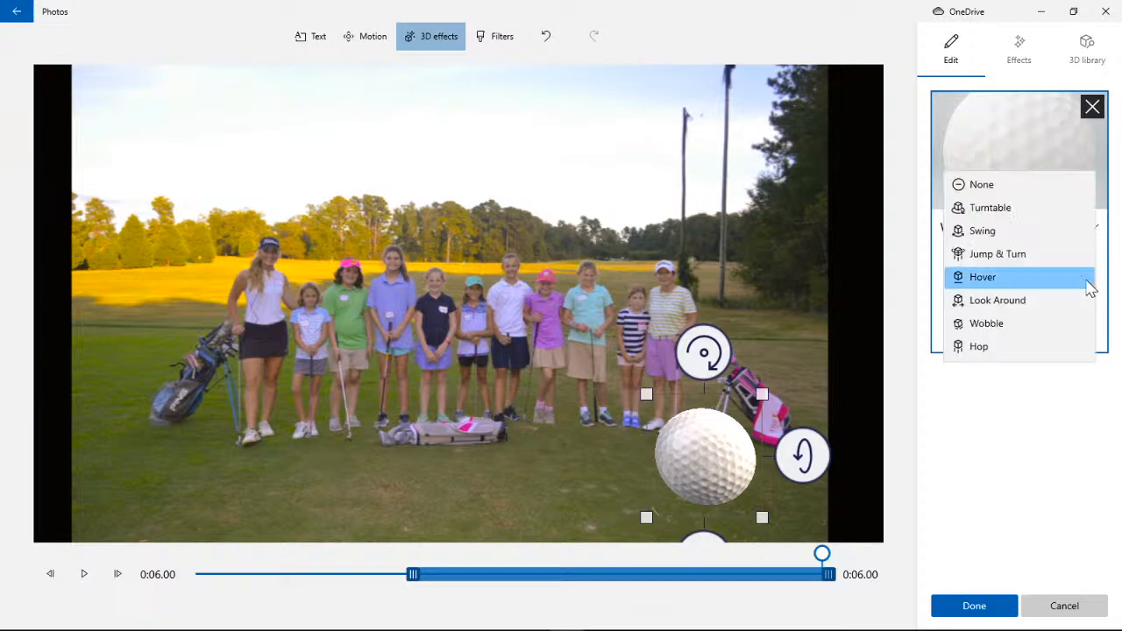
click(1062, 304)
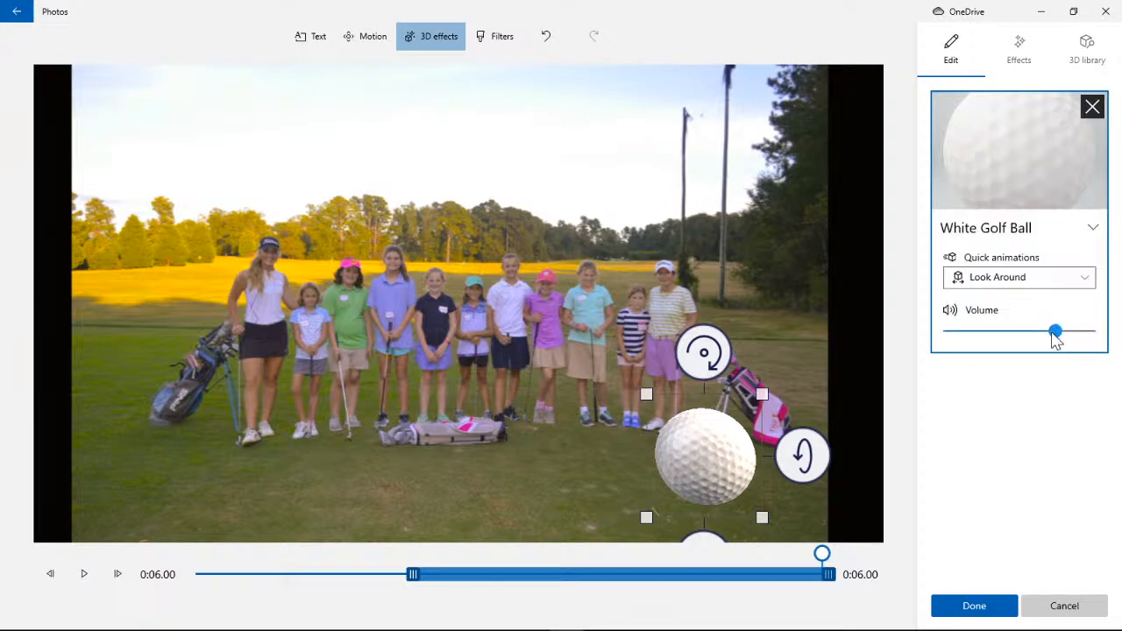
click(80, 579)
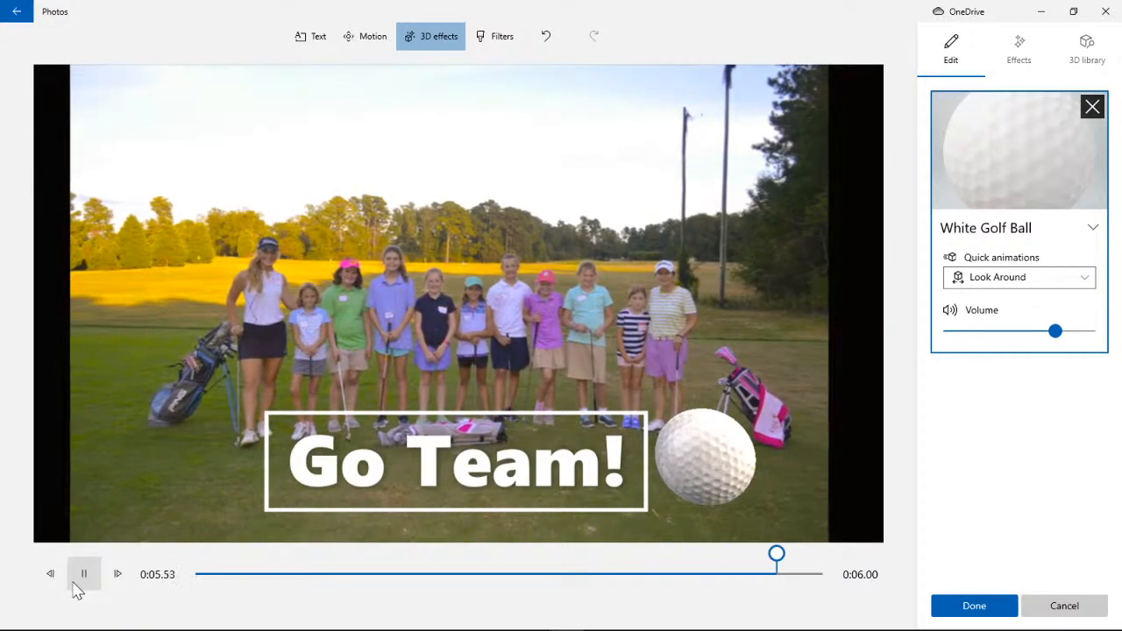
- Try the Wobble quick animation on the golf ball and play the clip
click(1086, 278)
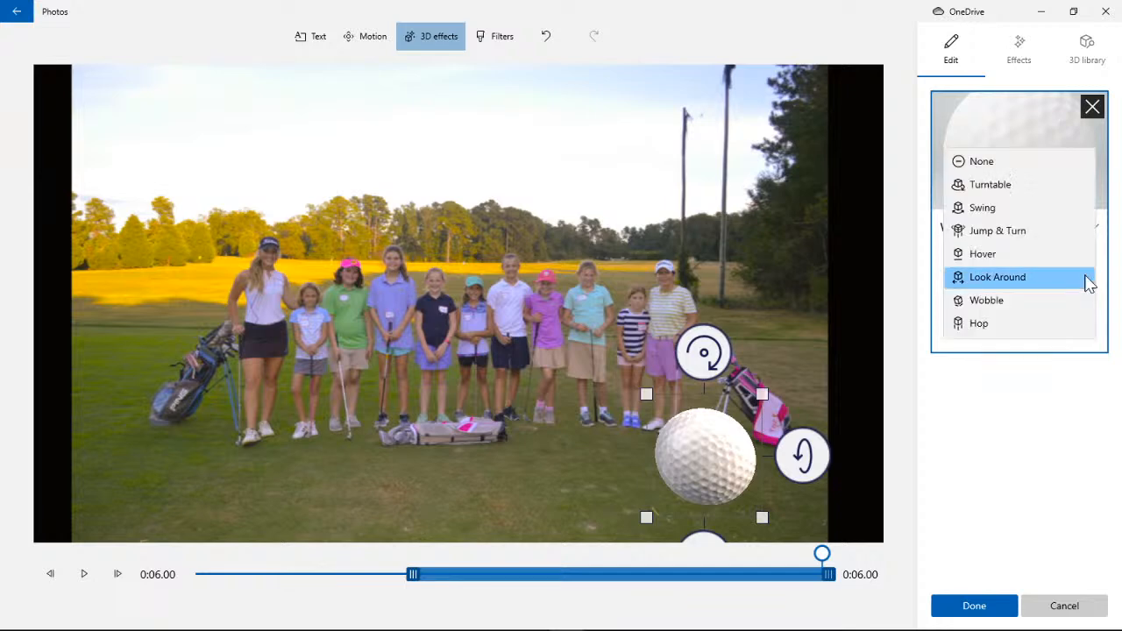
click(1052, 304)
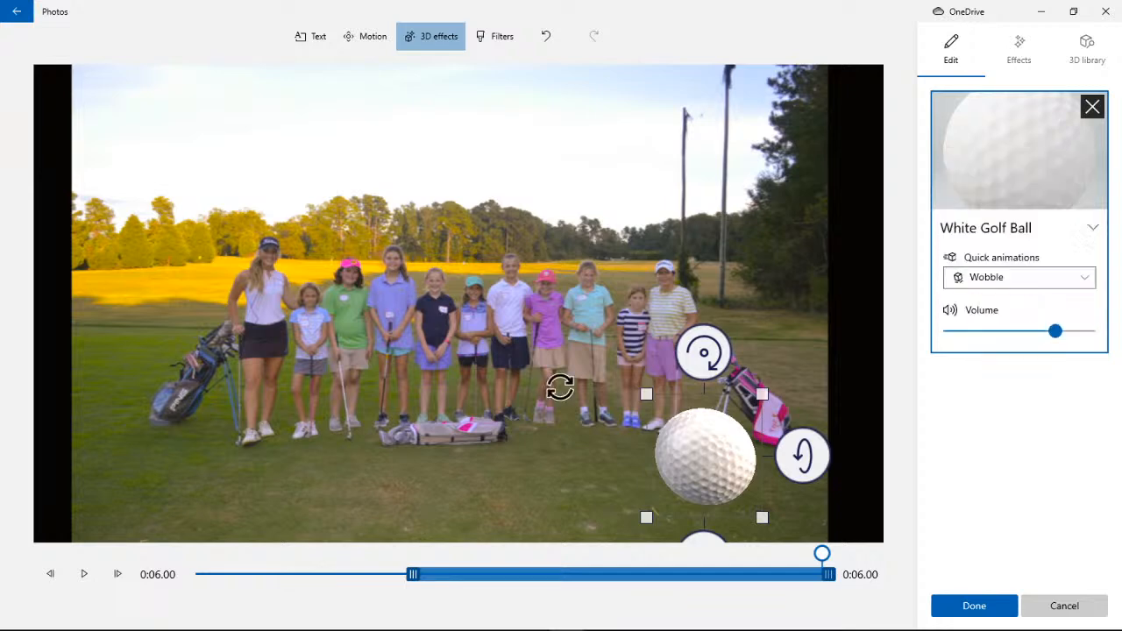
click(85, 574)
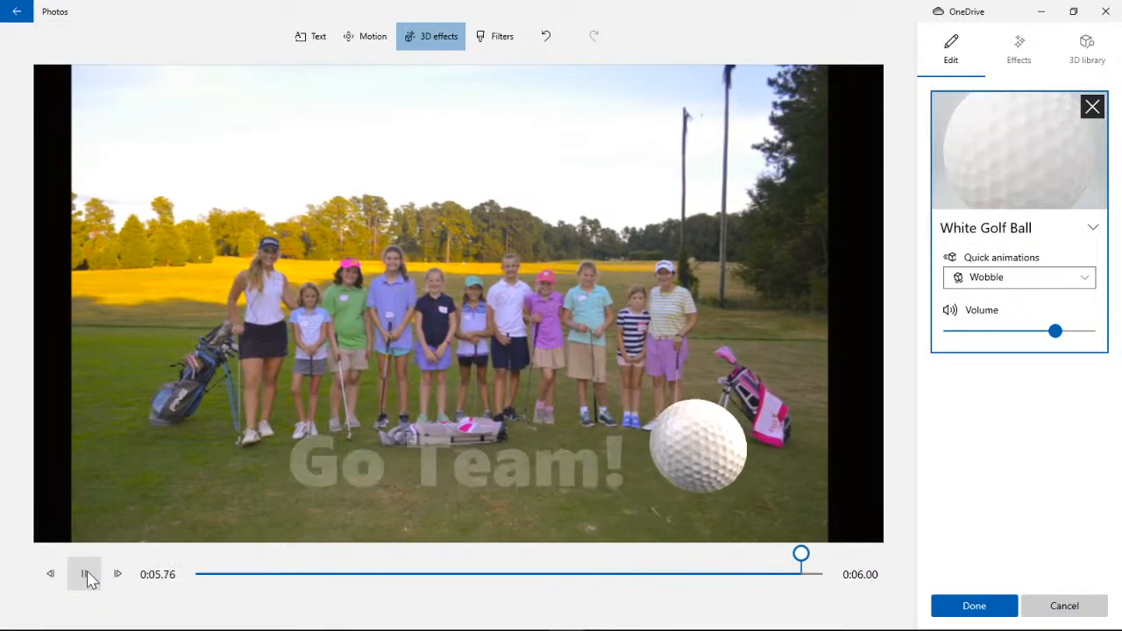
- Try the Hop quick animation on the golf ball and play the clip
click(1085, 279)
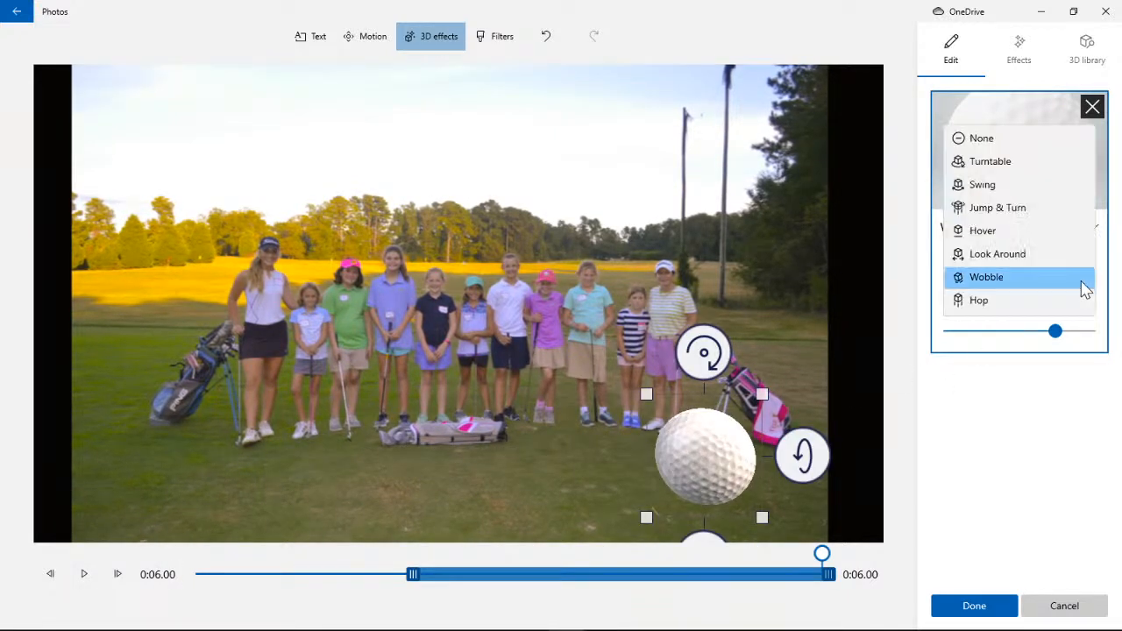
click(1009, 302)
click(86, 580)
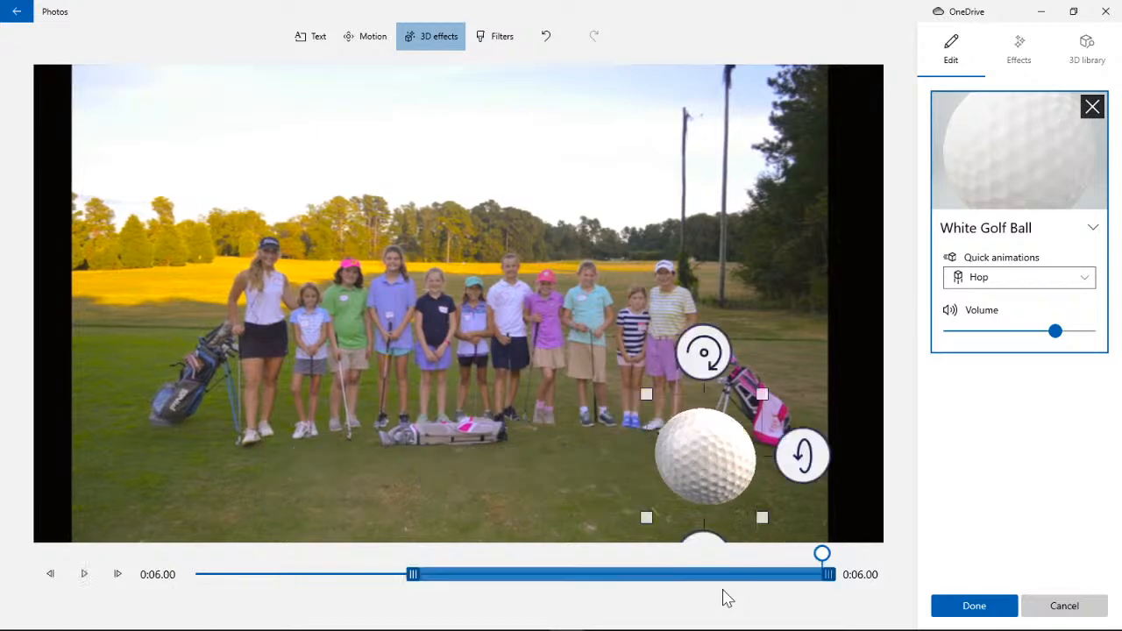
- Set the golf ball's quick animation to Jump & Turn and end its effect shortly before the clip's end, previewing from the start
click(1087, 278)
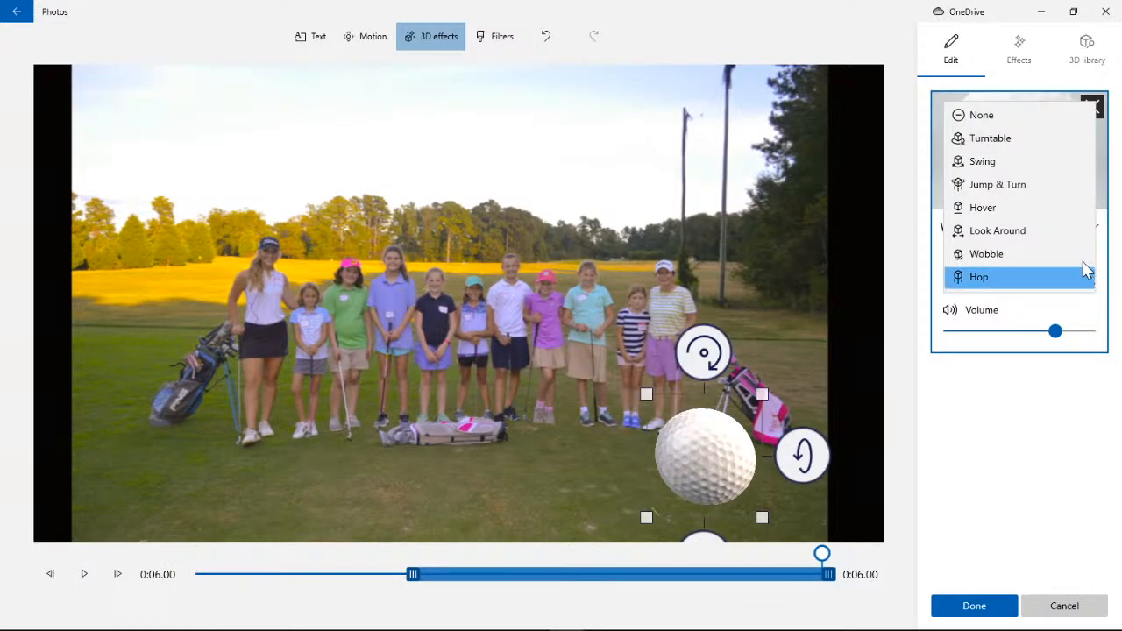
click(1049, 186)
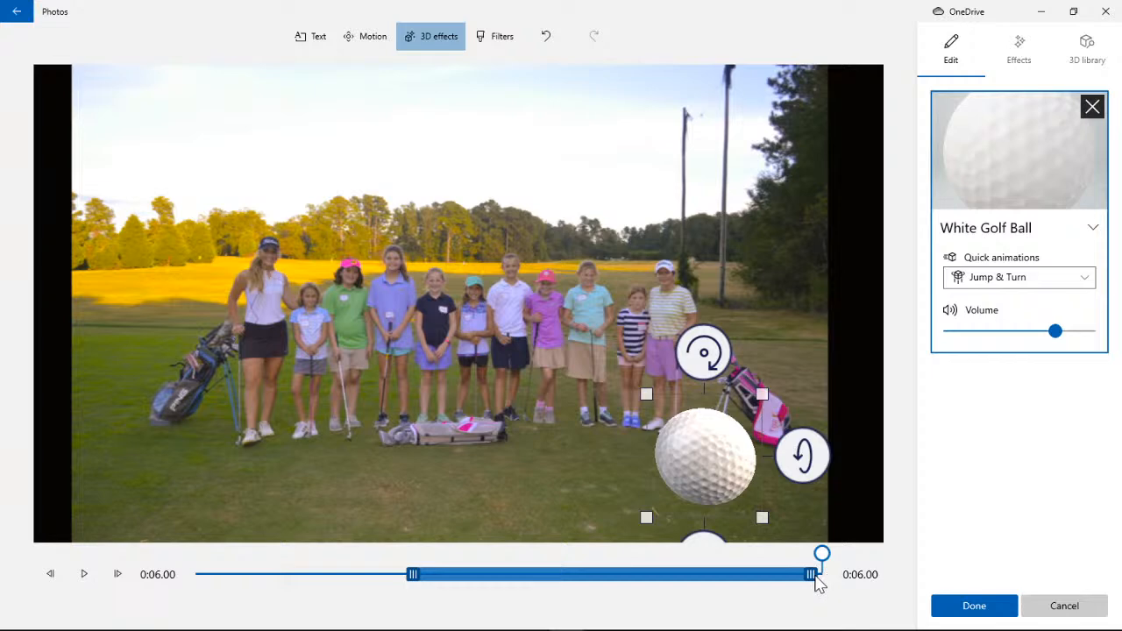
drag(799, 578, 788, 578)
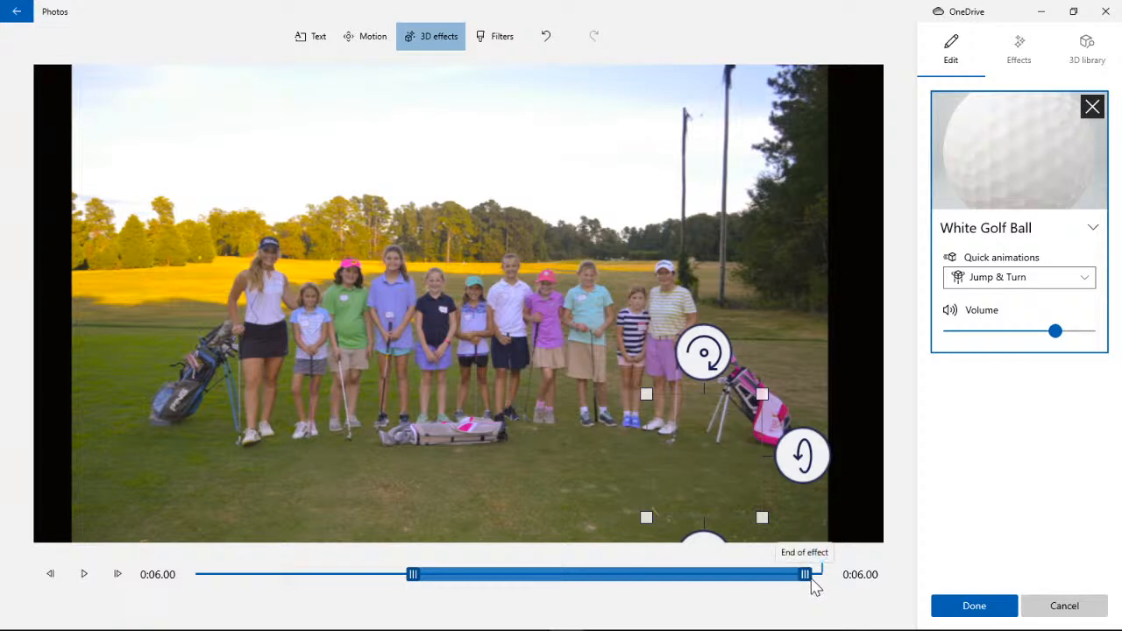
drag(824, 556, 143, 564)
click(91, 579)
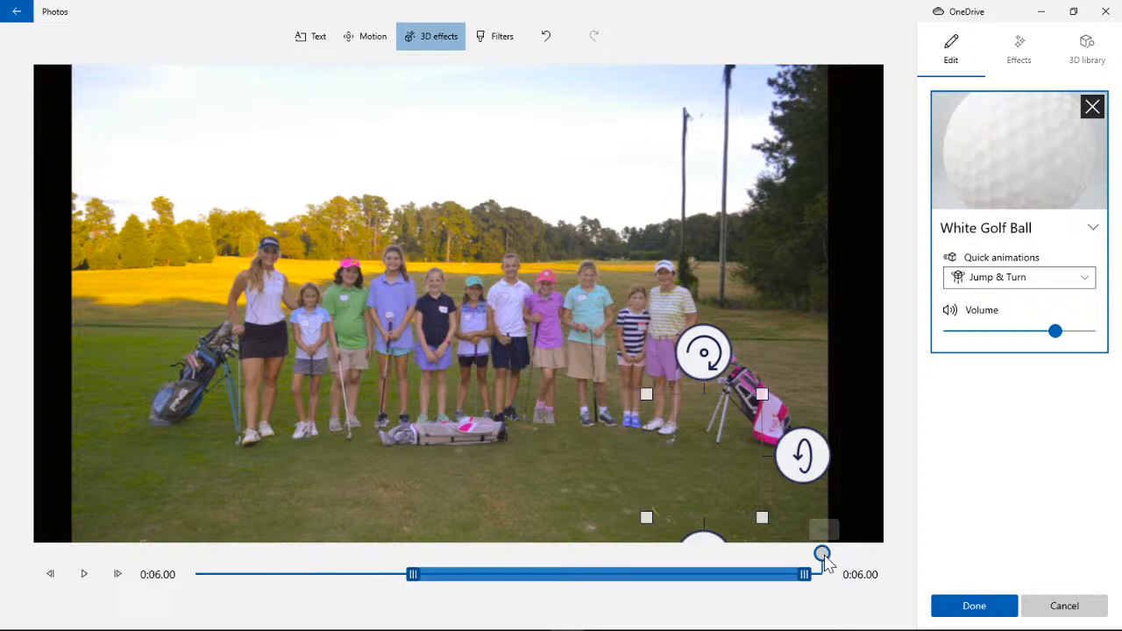
- Start the golf ball effect slightly earlier in the clip, replay it from the beginning, and save the 3D effects
drag(824, 558, 577, 572)
drag(507, 574, 380, 565)
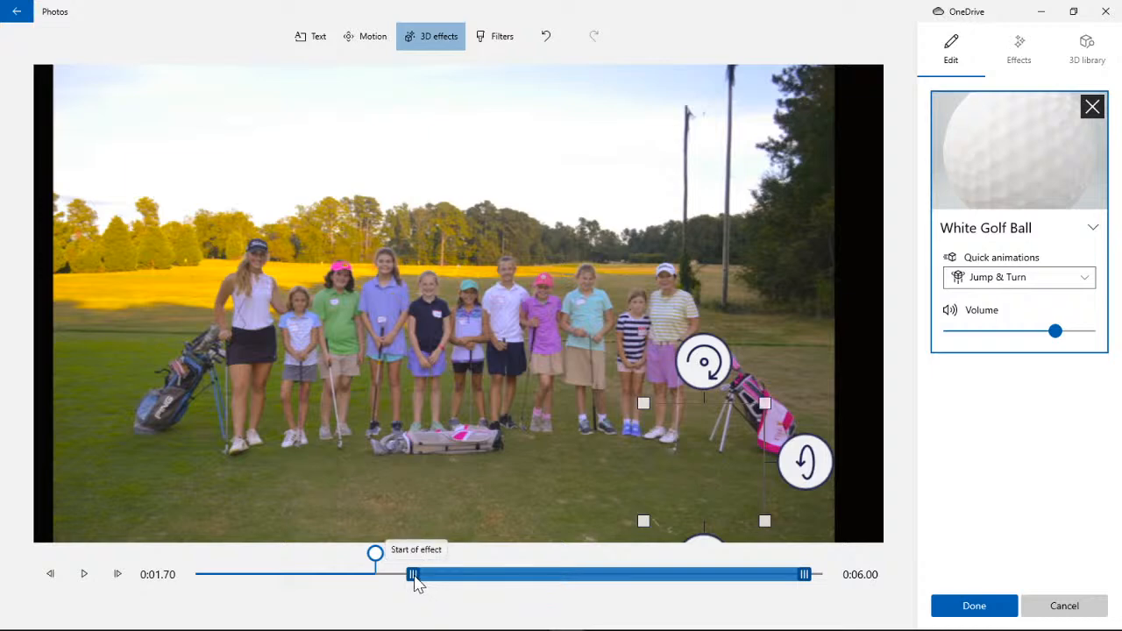
drag(375, 556, 195, 555)
click(84, 587)
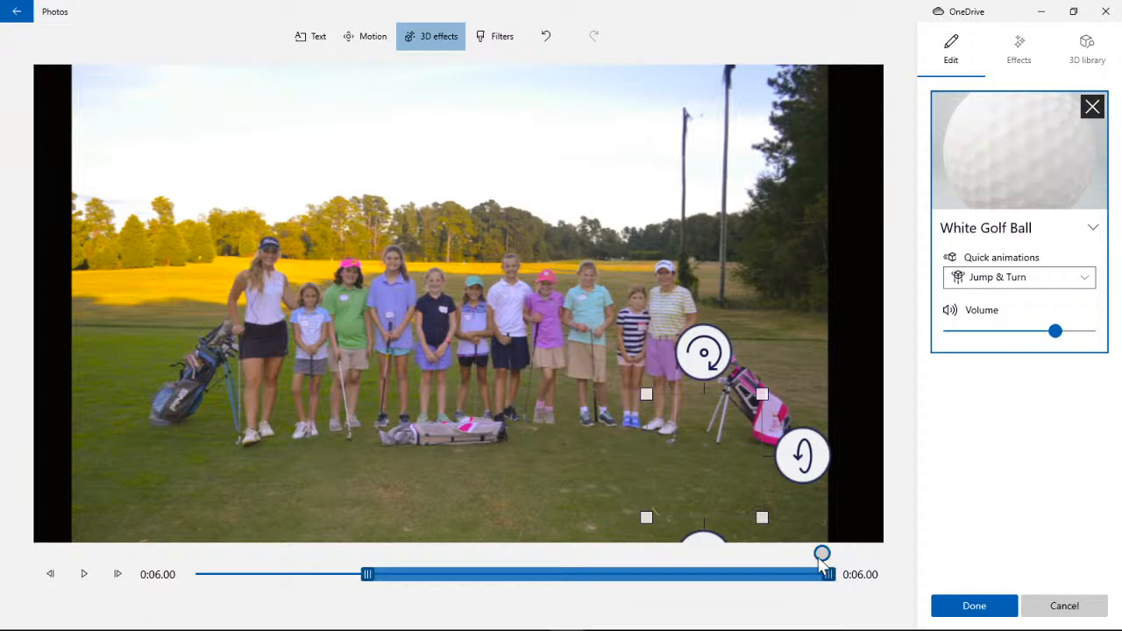
drag(821, 566, 195, 561)
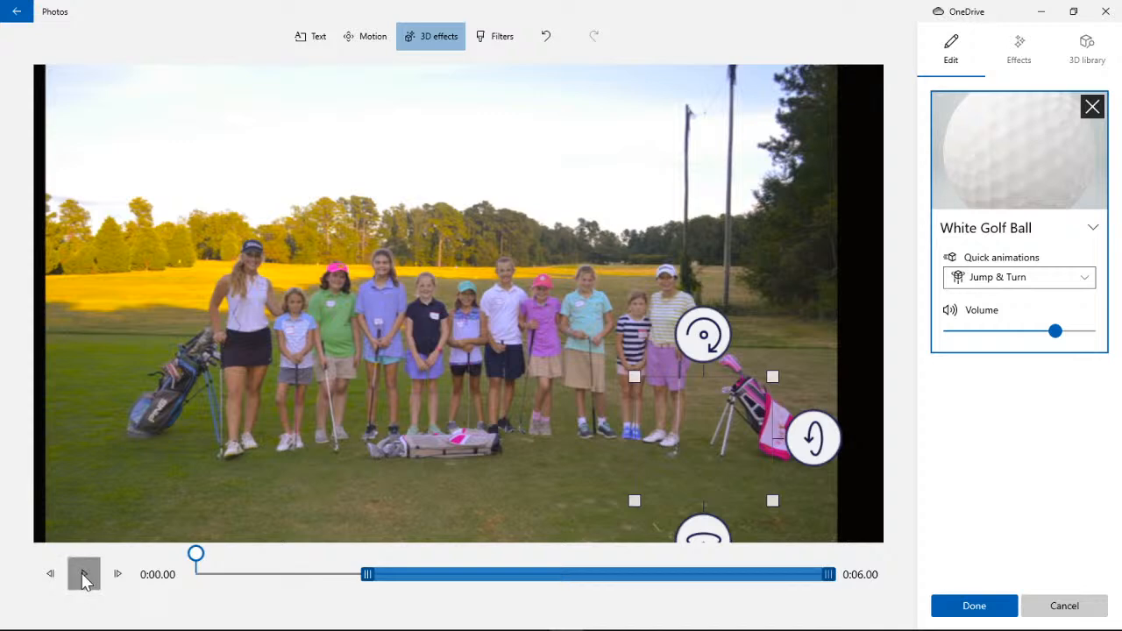
click(84, 576)
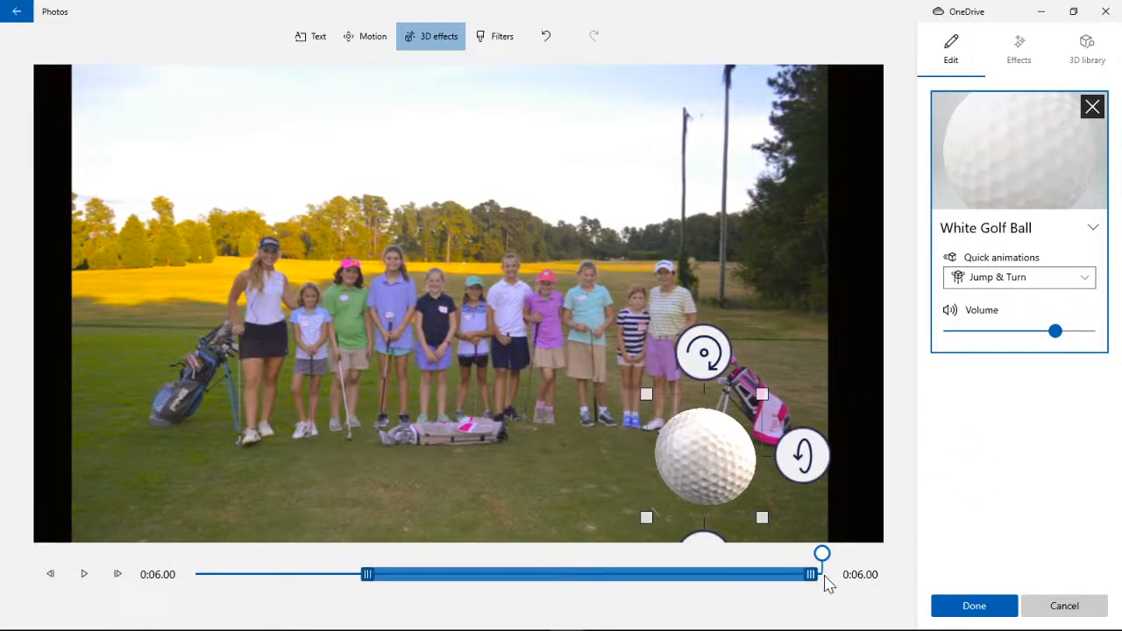
click(974, 606)
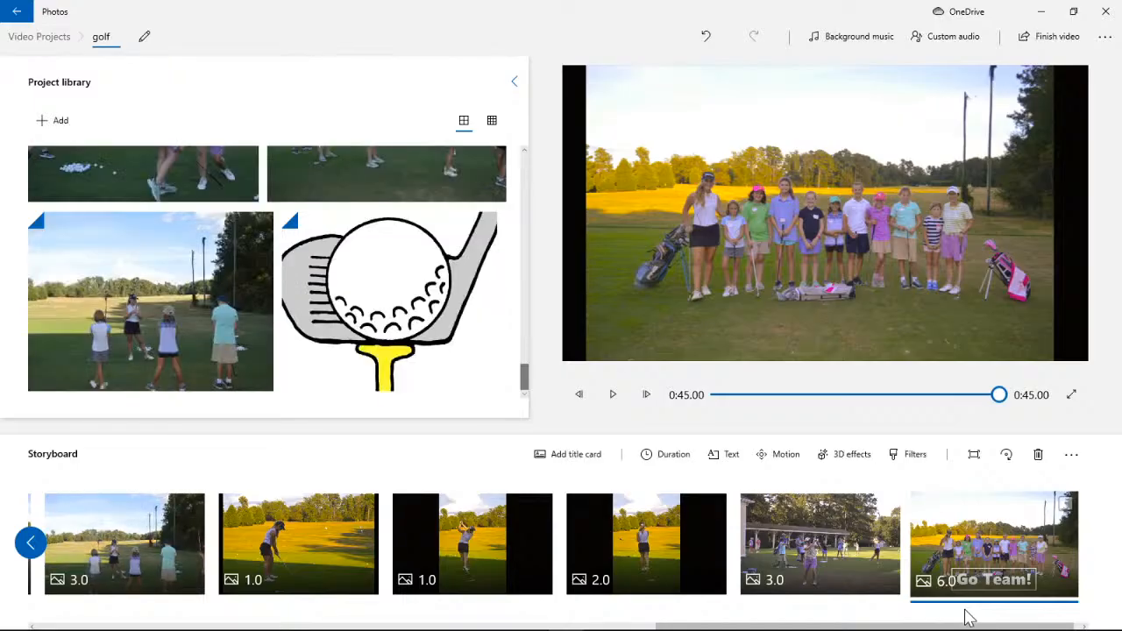
- Play the video's ending from about 0:36 to check the group photo with its text and golf ball
click(825, 537)
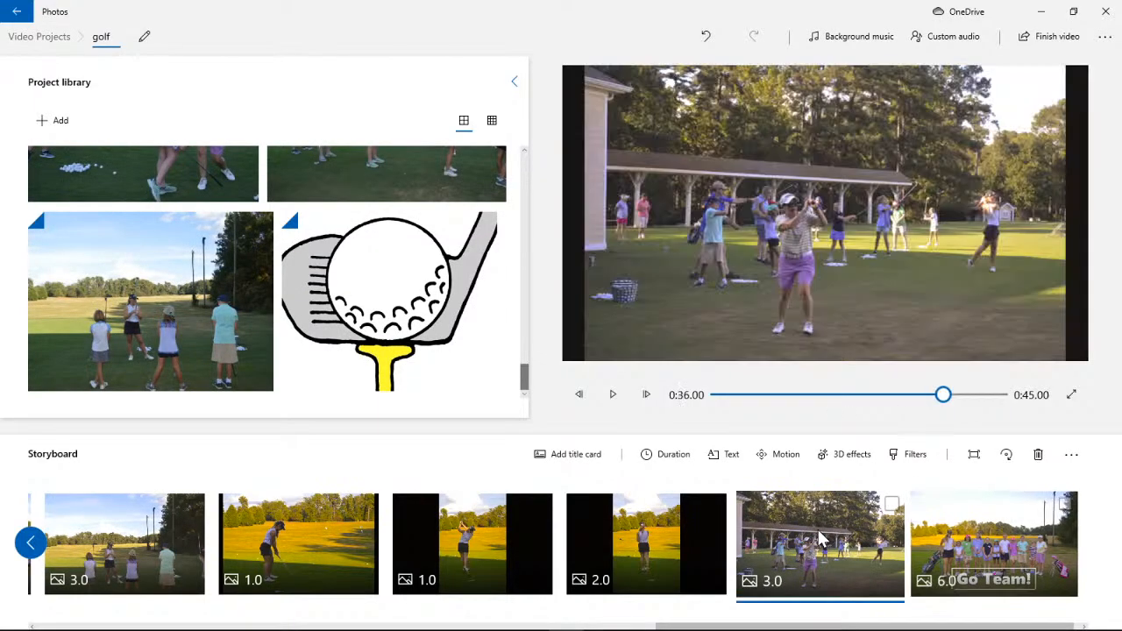
click(964, 535)
click(824, 539)
click(721, 560)
click(981, 539)
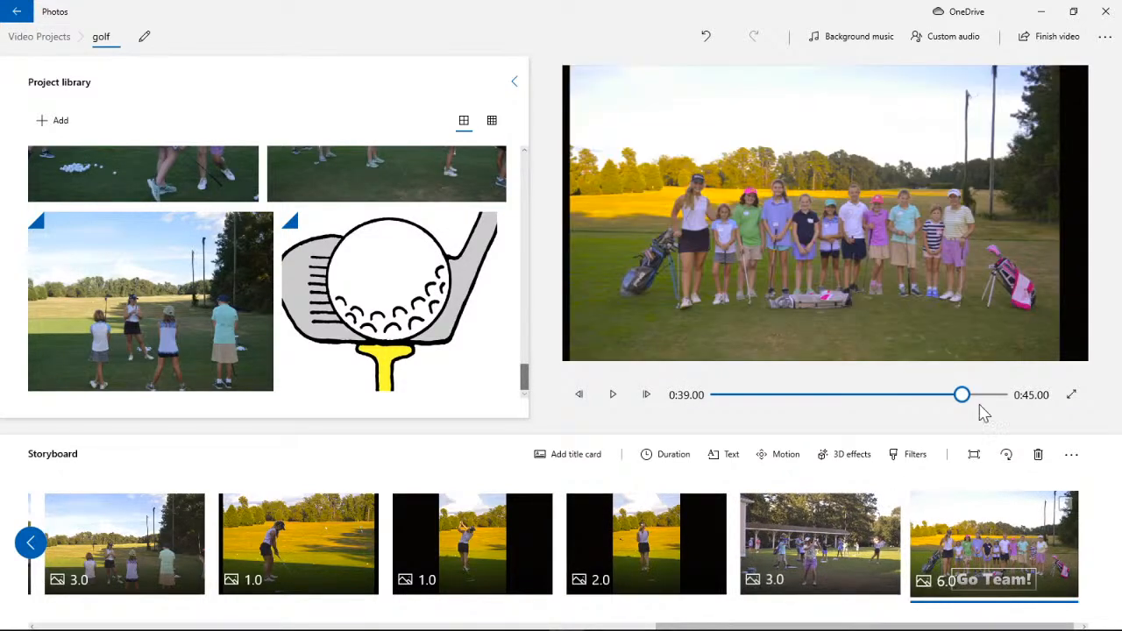
drag(971, 410, 953, 410)
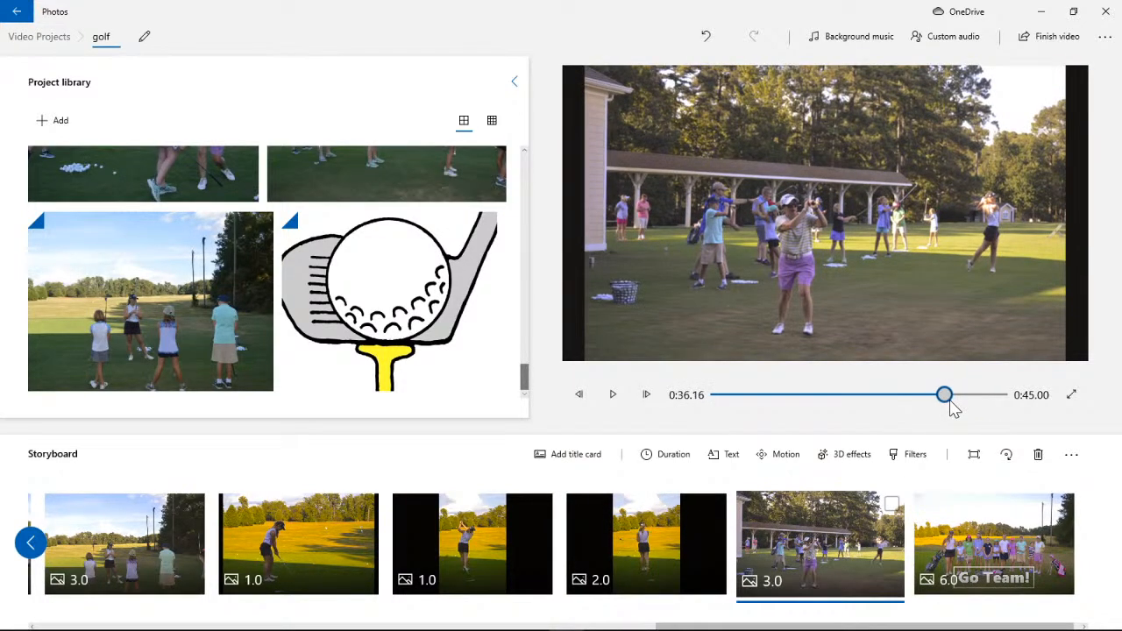
click(612, 401)
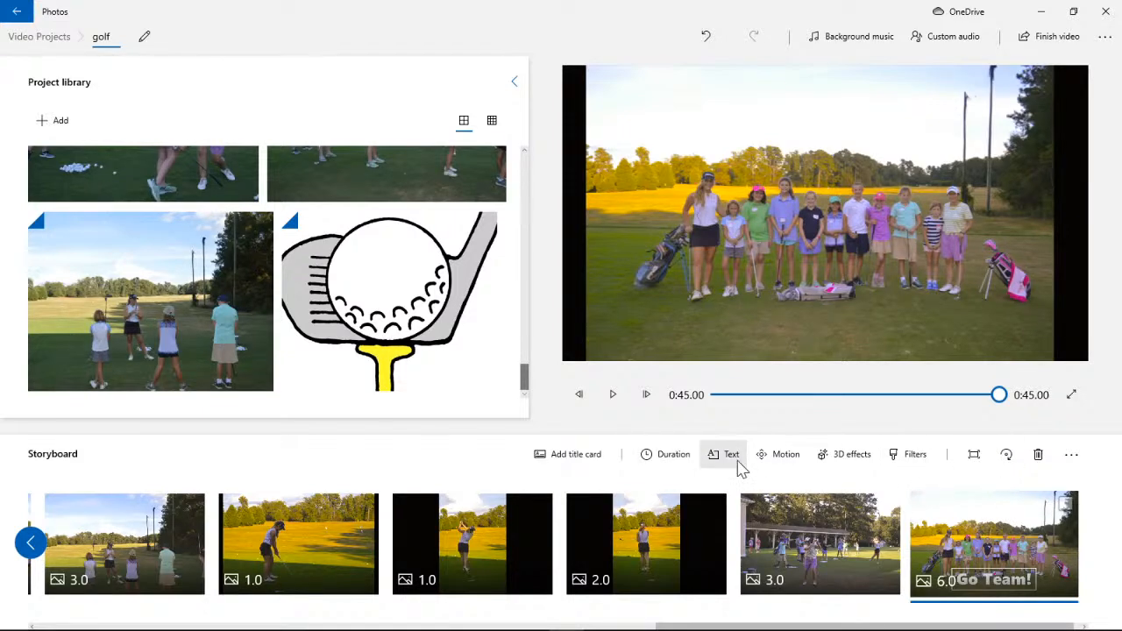
- Reopen the group photo's 3D effects, select the golf ball and play the clip to check when the ball appears
click(847, 462)
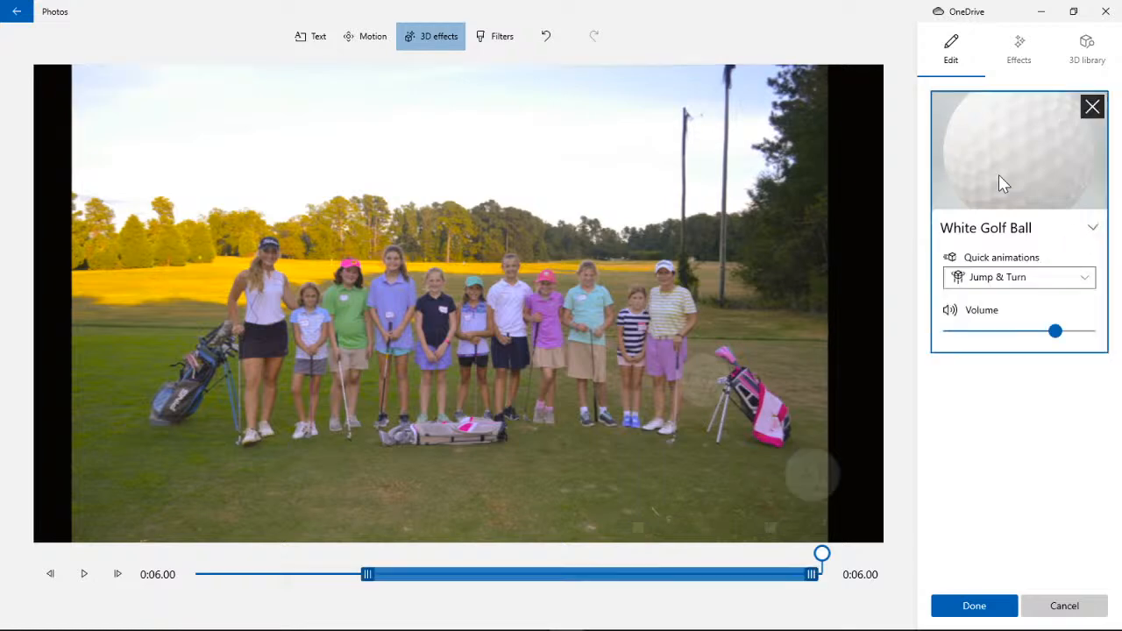
click(971, 605)
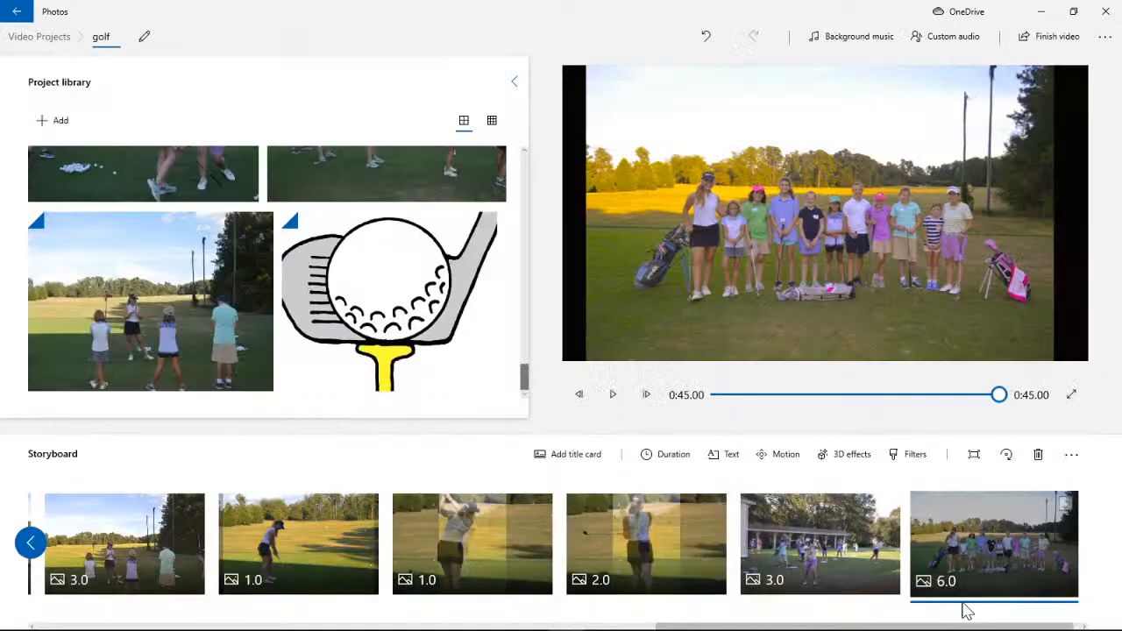
drag(1006, 399, 953, 405)
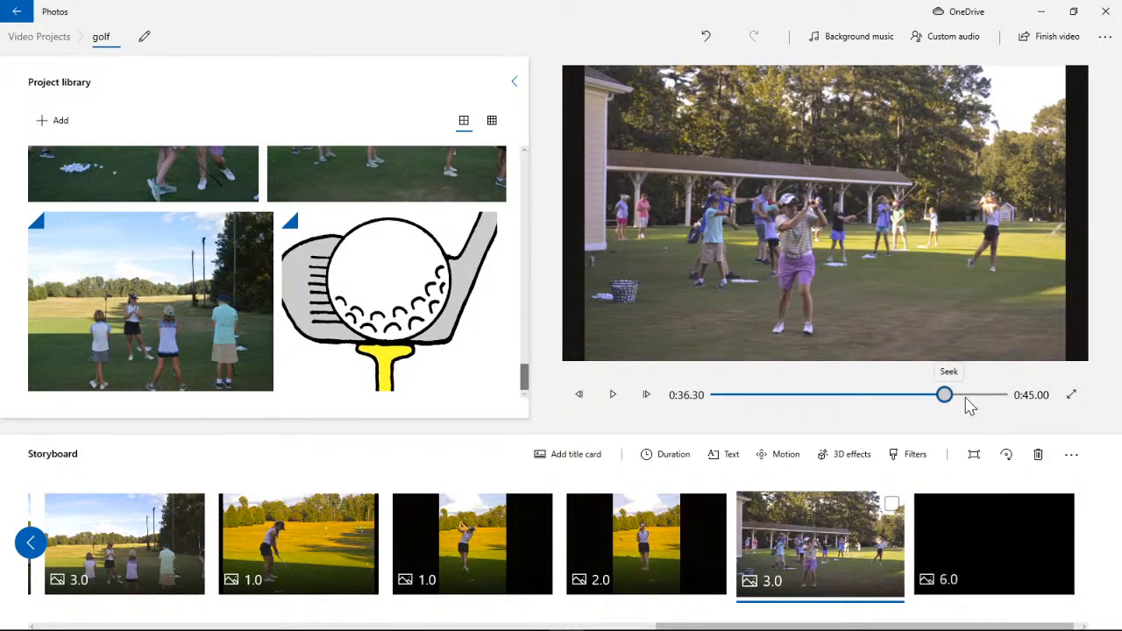
click(975, 570)
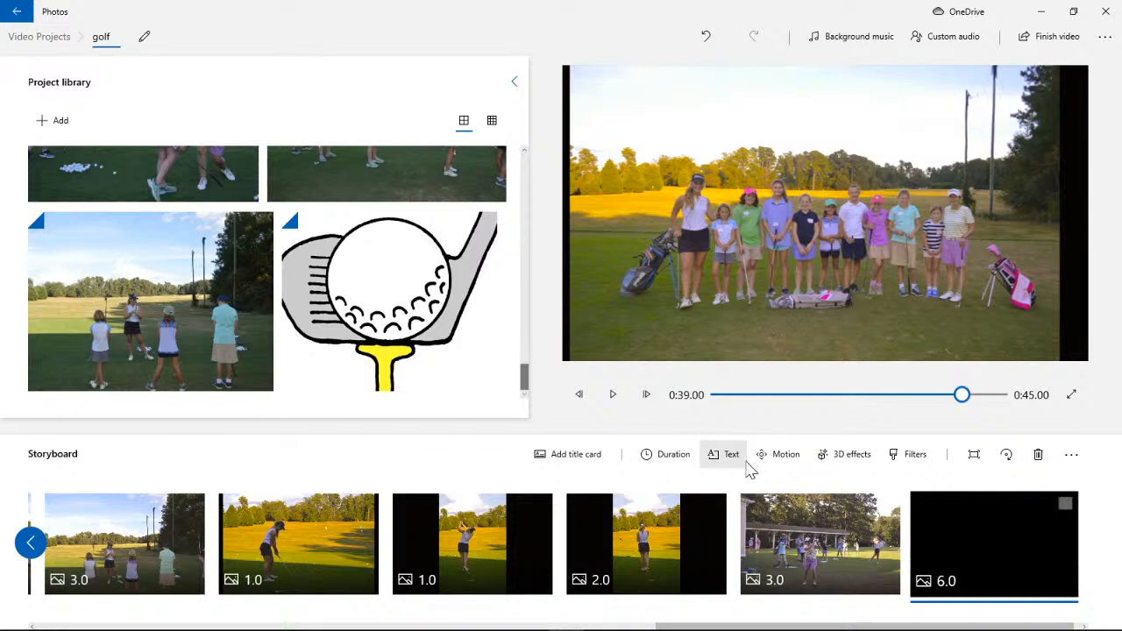
click(839, 466)
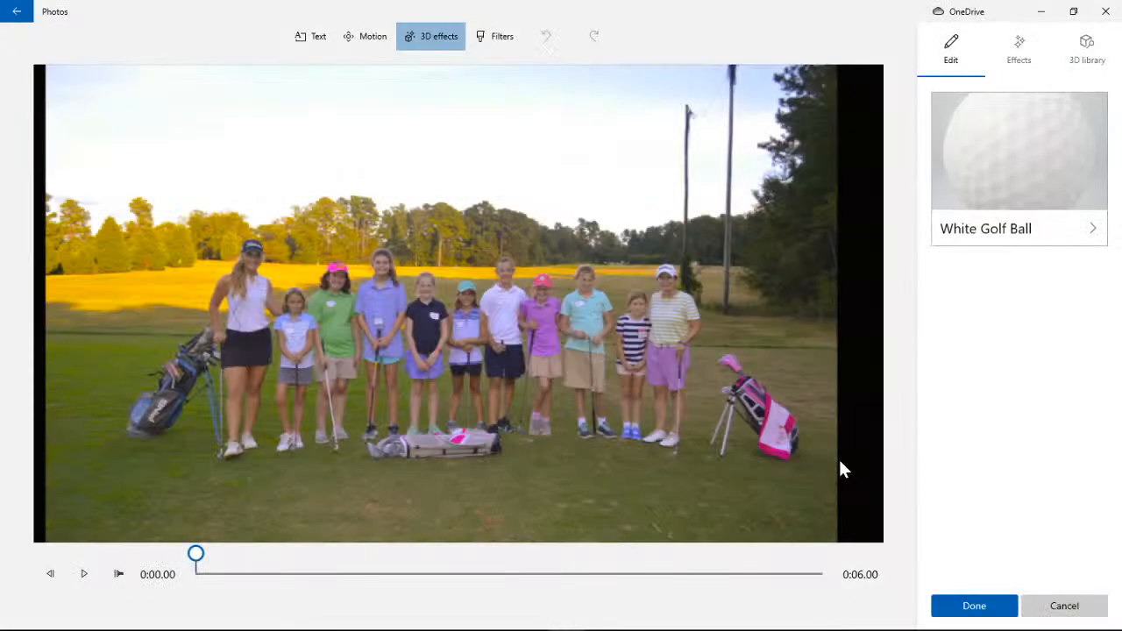
click(1042, 234)
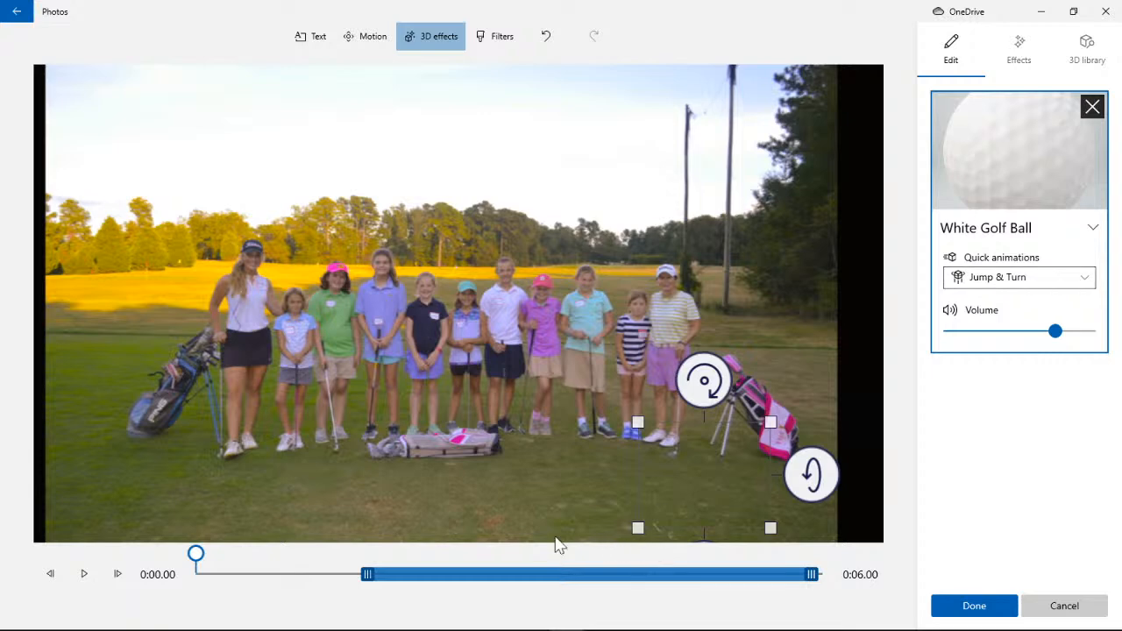
drag(196, 556, 259, 558)
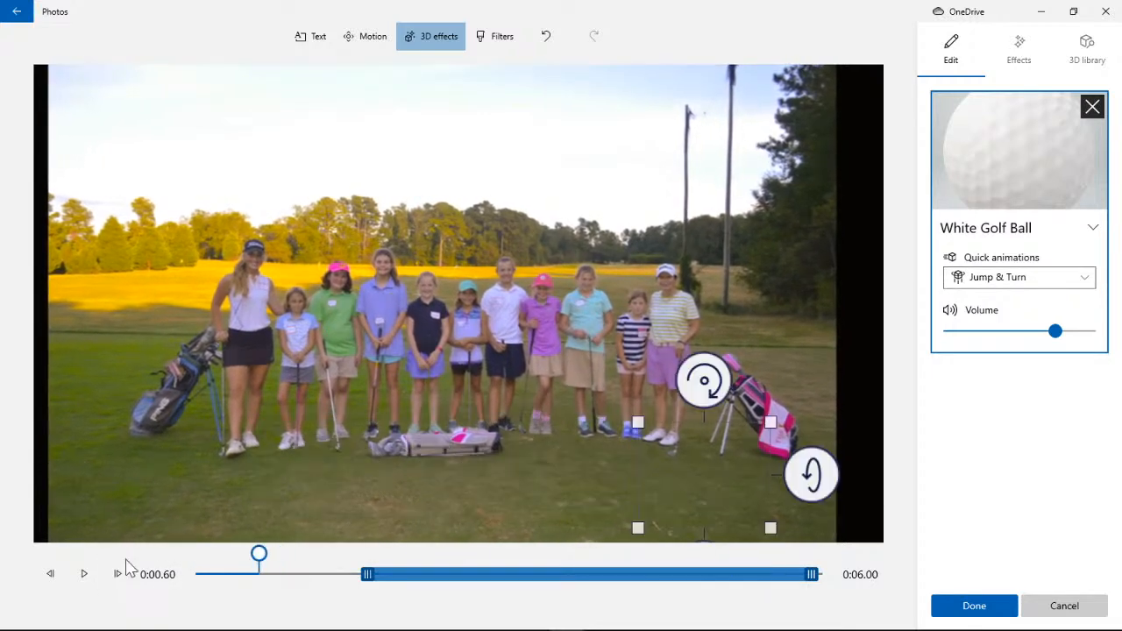
click(85, 574)
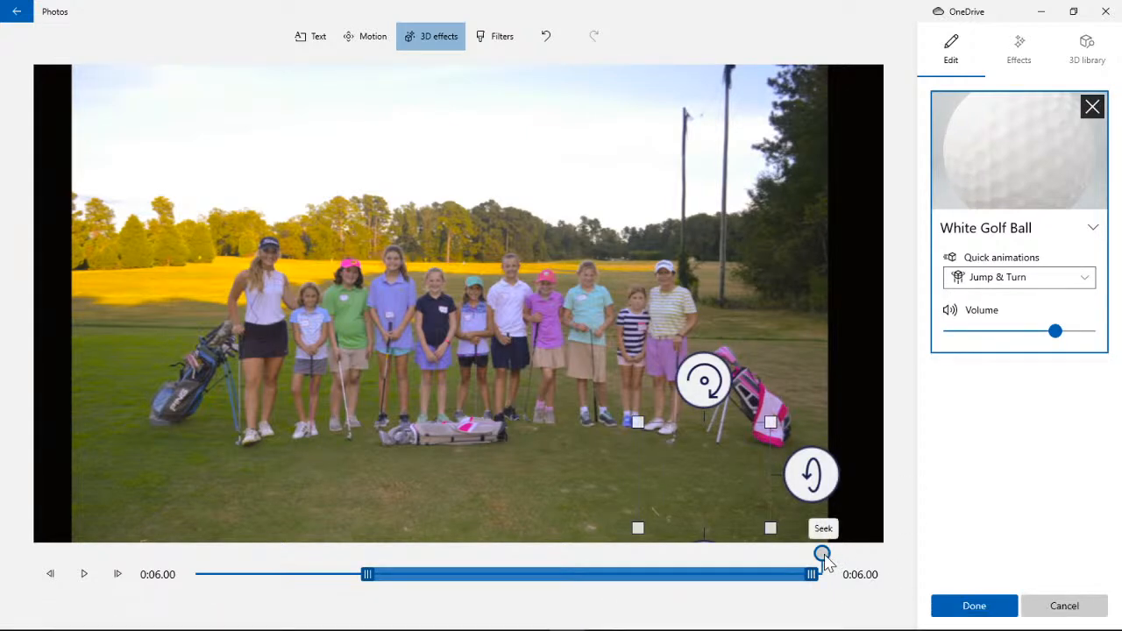
mouse_move(822, 554)
mouse_down()
mouse_move(343, 559)
mouse_move(829, 561)
mouse_up()
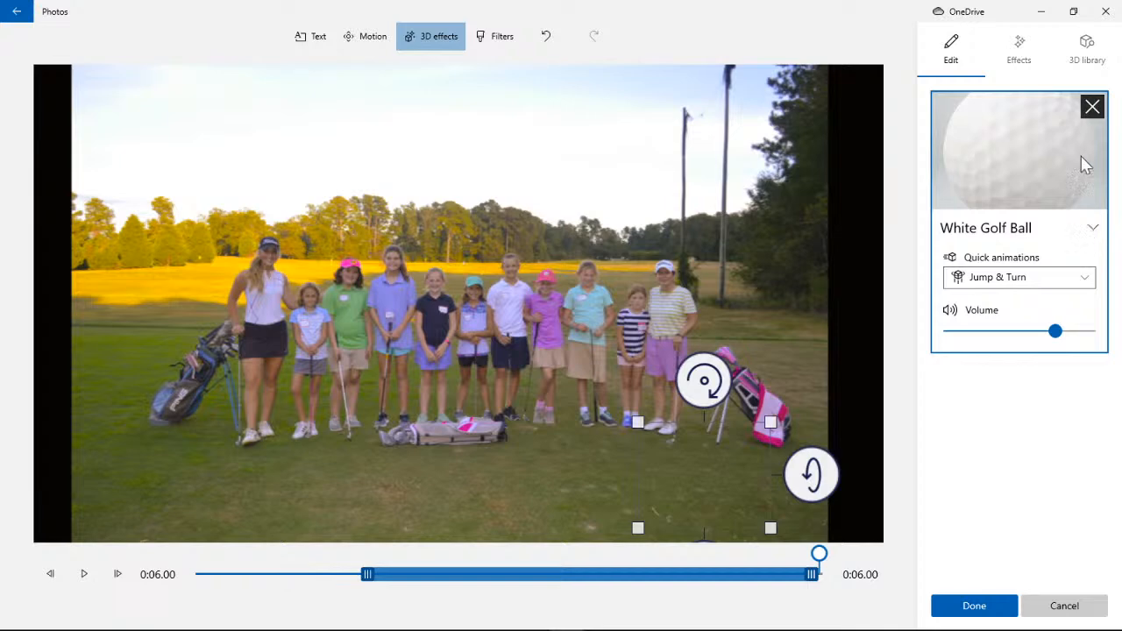
- Replace the existing golf ball with a new White Golf Ball found by searching the 3D library for "golf", placed on the lower-right grass
click(1091, 110)
click(1092, 48)
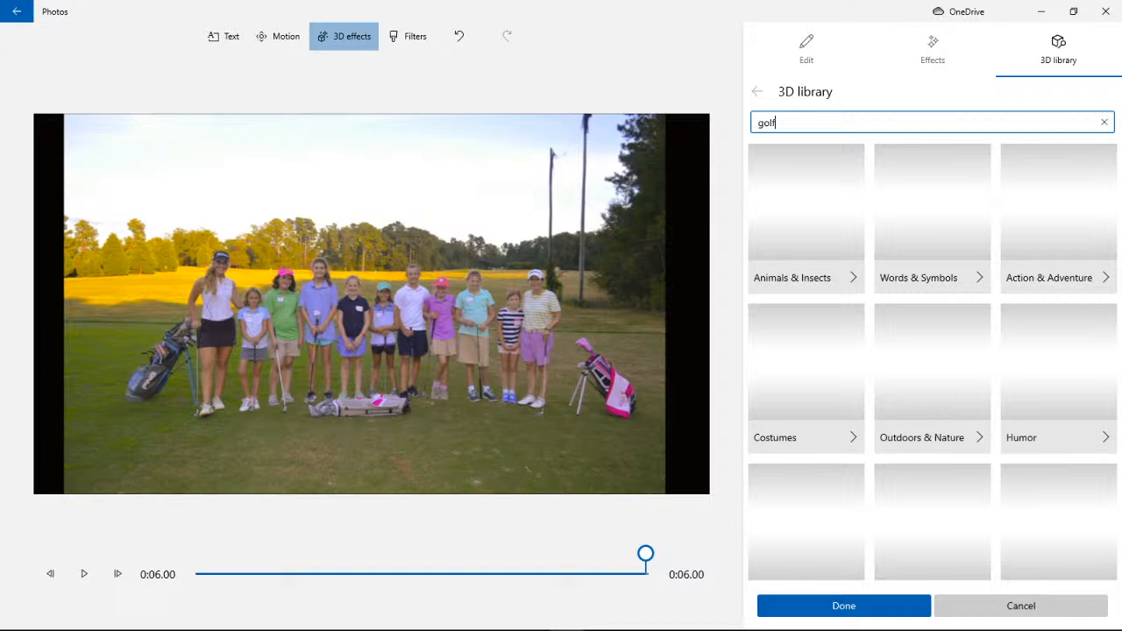
text(golf)
key(Return)
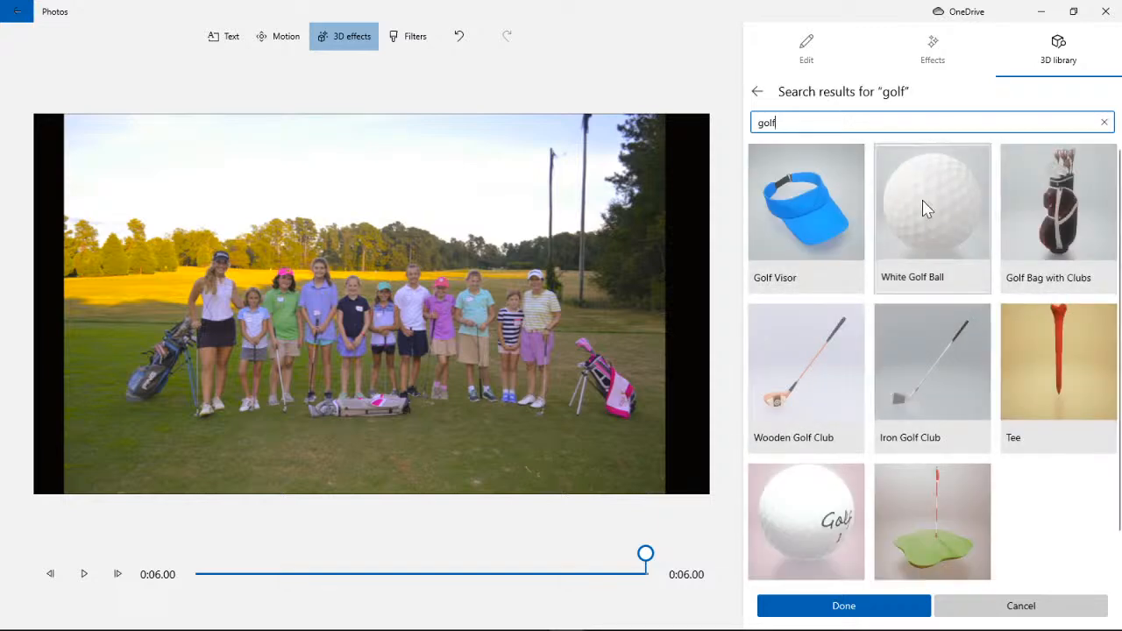
click(927, 207)
drag(469, 224, 733, 462)
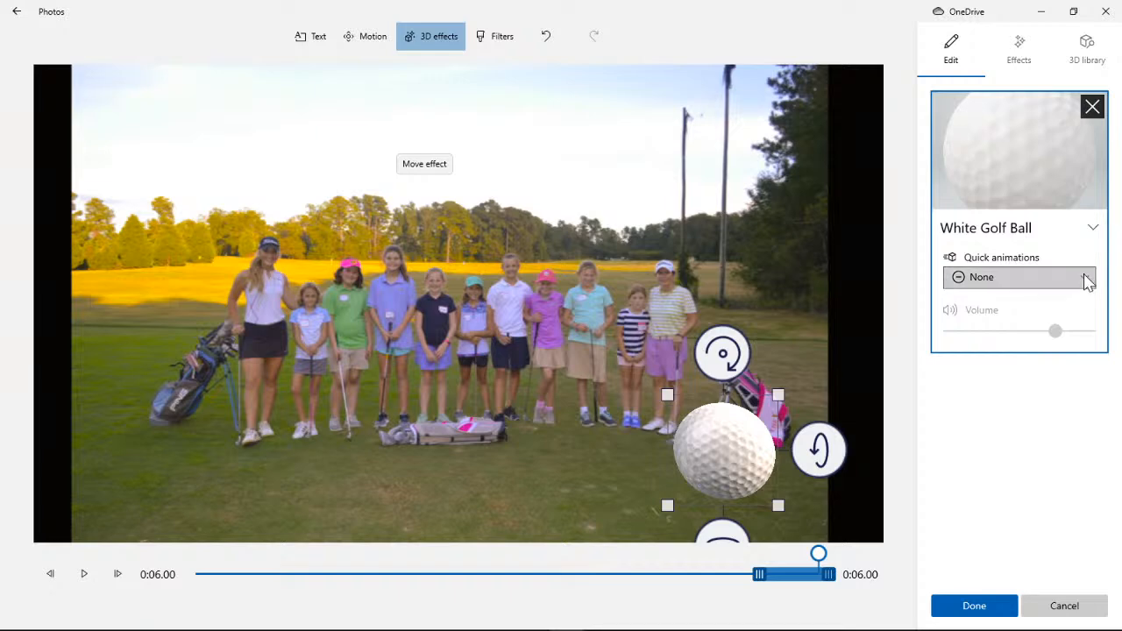
- Apply the Jump & Turn quick animation to the new golf ball and start its effect about a quarter of the way into the clip
click(1083, 278)
click(1038, 356)
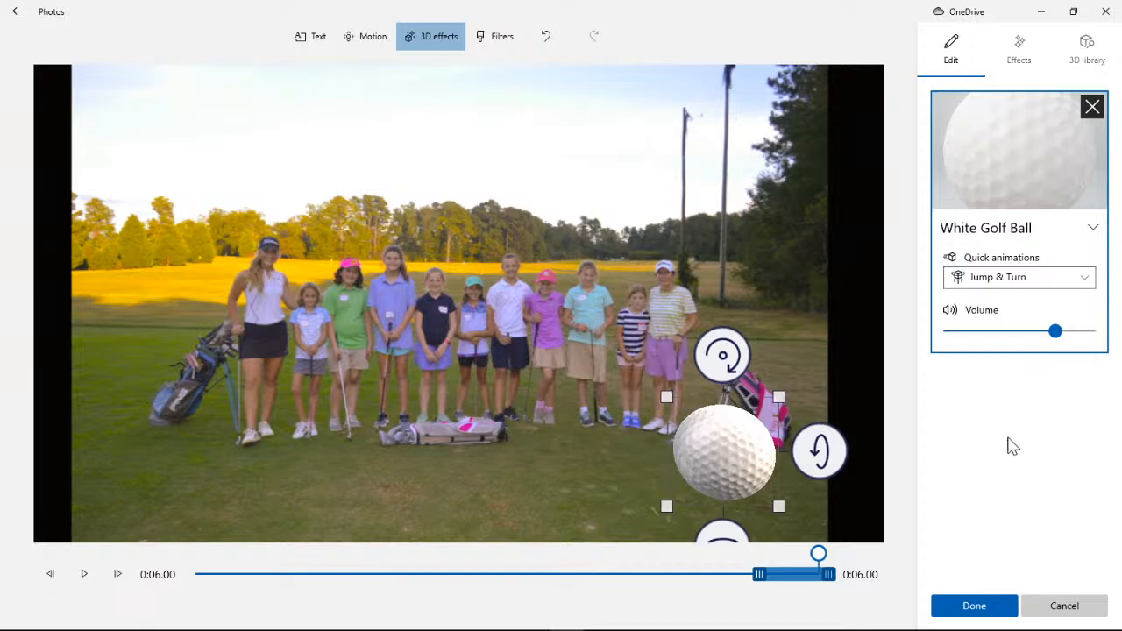
drag(818, 565, 346, 561)
drag(759, 575, 387, 557)
- Move the White Golf Ball slightly down and left on the grass, then preview the group photo clip and save its 3D effects
click(734, 446)
drag(734, 446, 721, 464)
drag(379, 561, 241, 566)
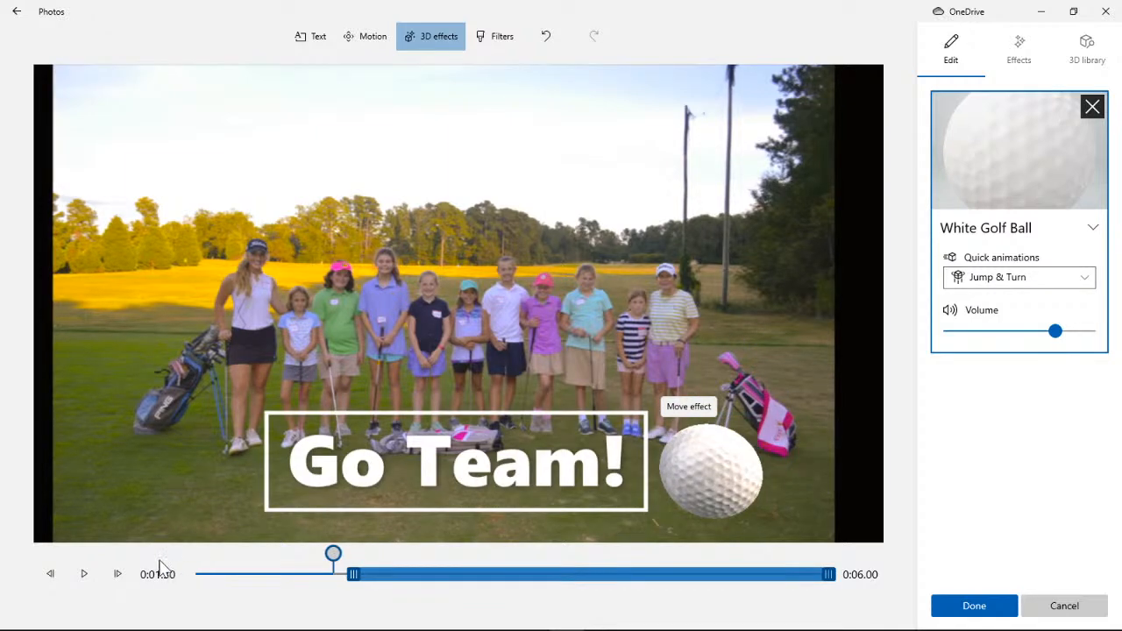
click(84, 574)
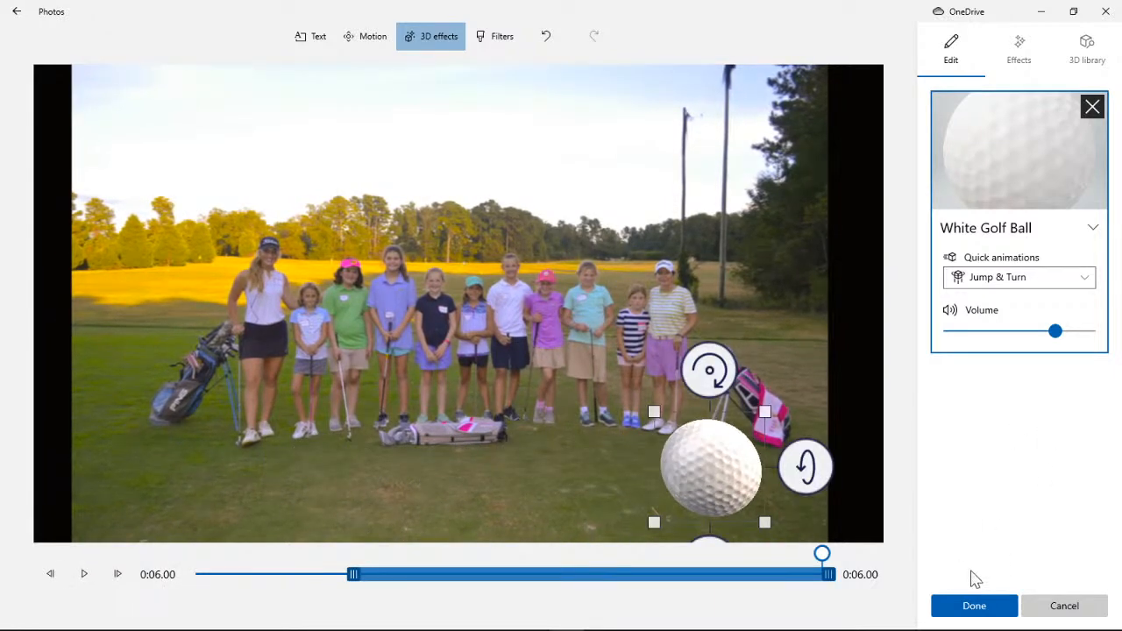
click(967, 605)
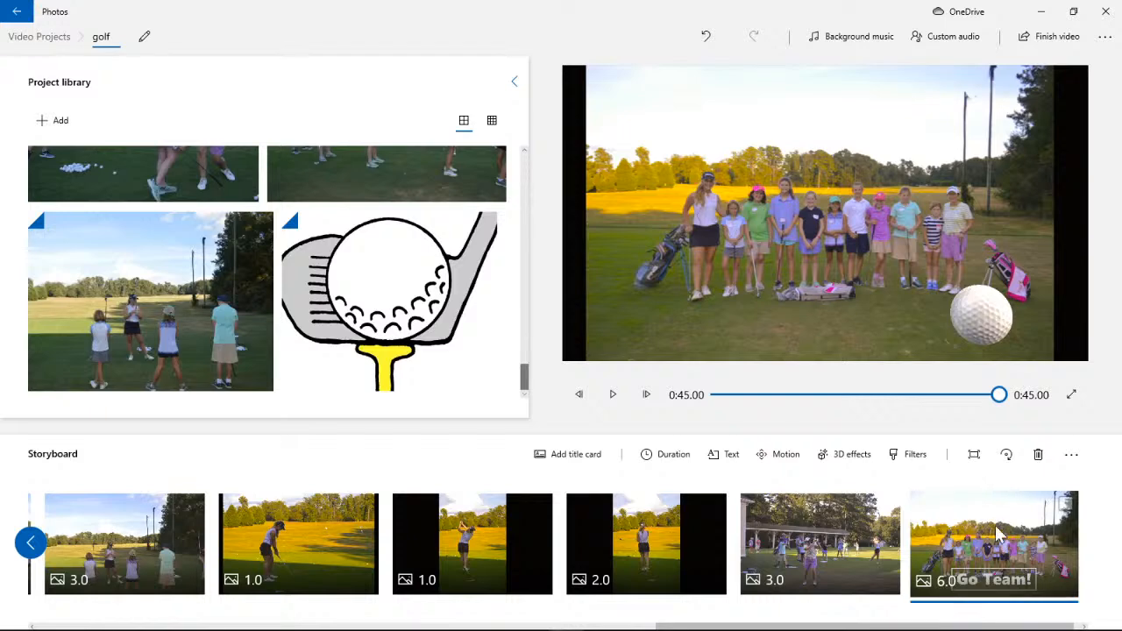
- Change the closing group photo's motion to Zoom in center
mouse_move(985, 397)
mouse_down()
mouse_move(897, 400)
mouse_move(1007, 397)
mouse_up()
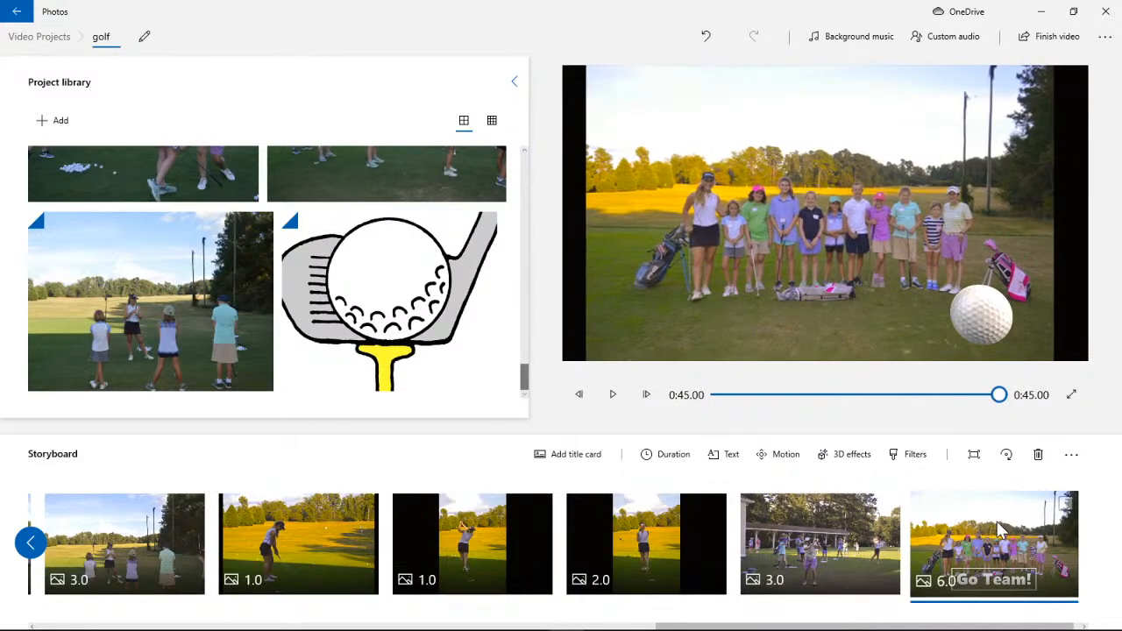
click(782, 456)
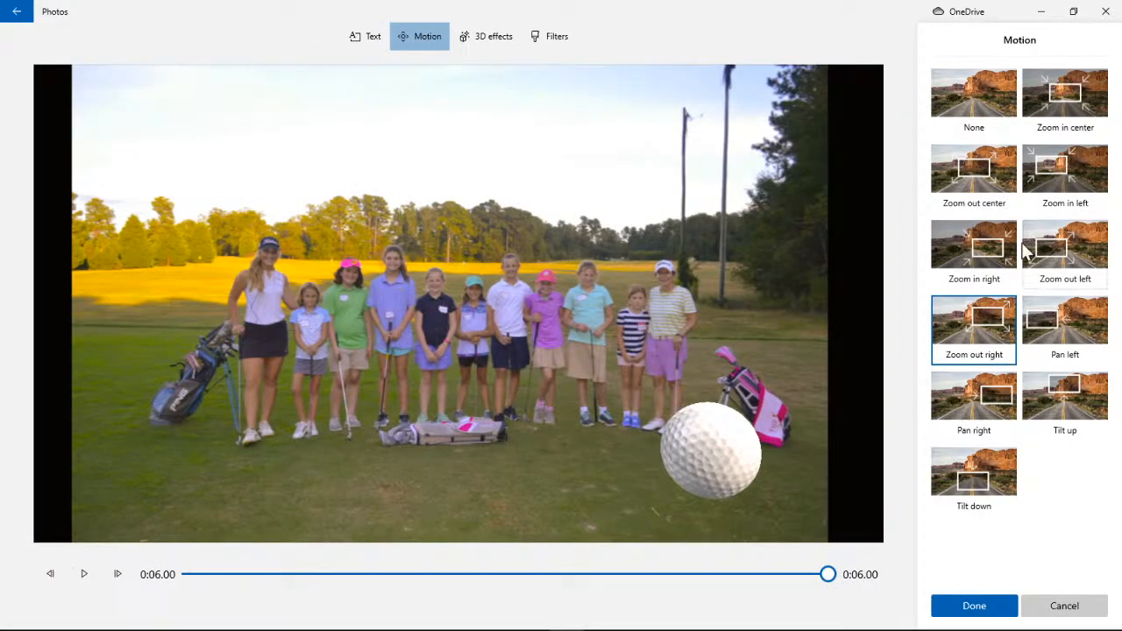
click(1068, 128)
click(978, 606)
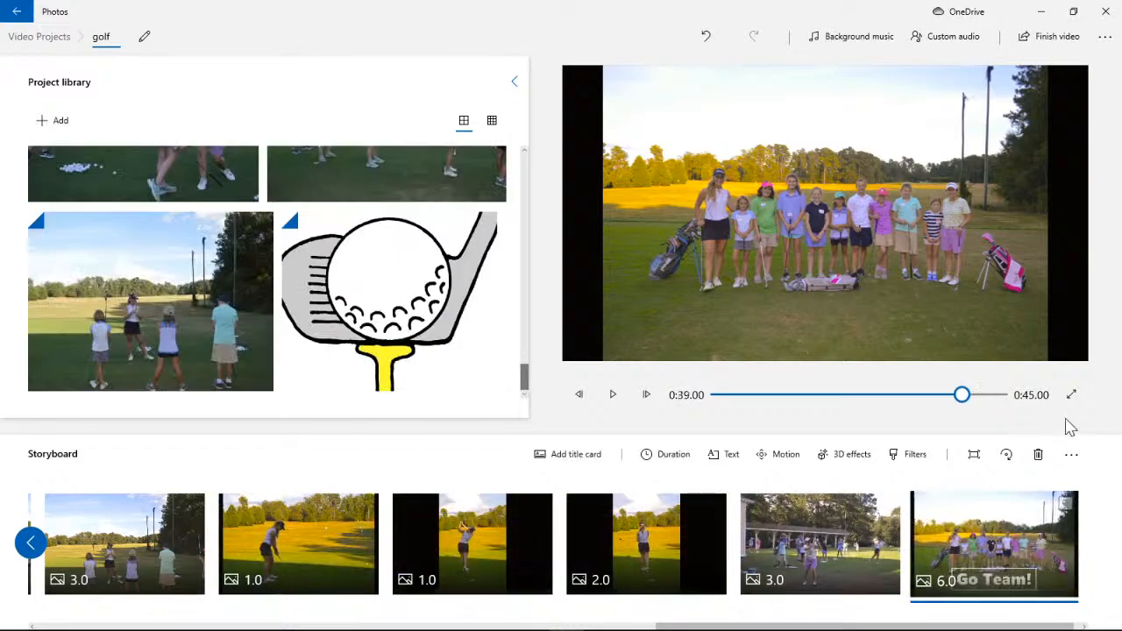
- Remove the black bars from the group photo and play the video from about 0:33 to check the ending
click(974, 456)
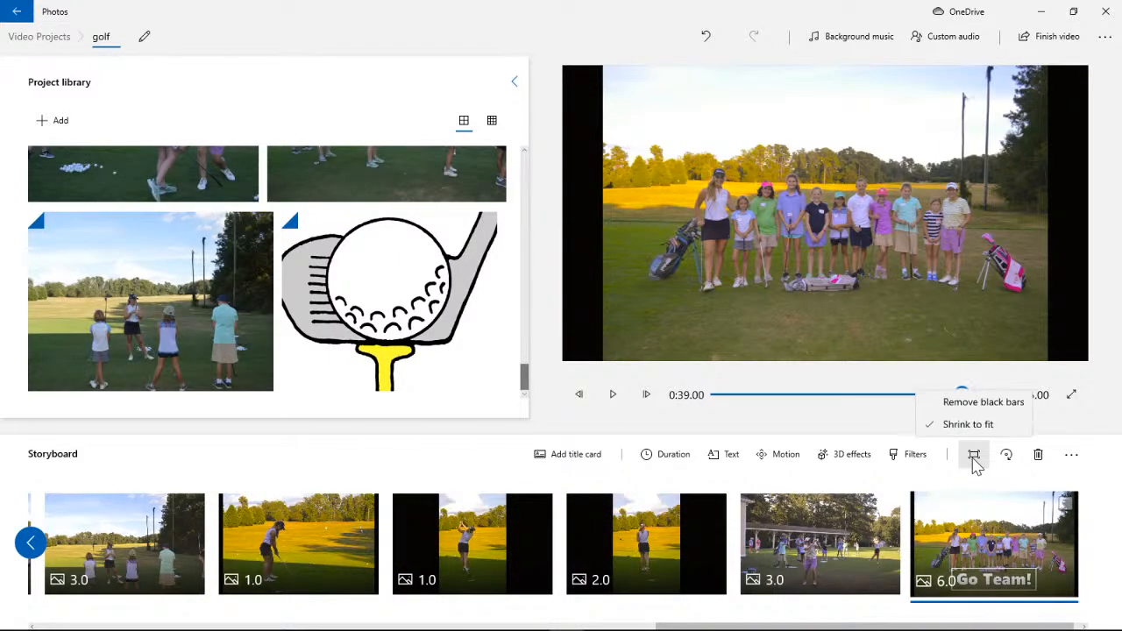
click(964, 402)
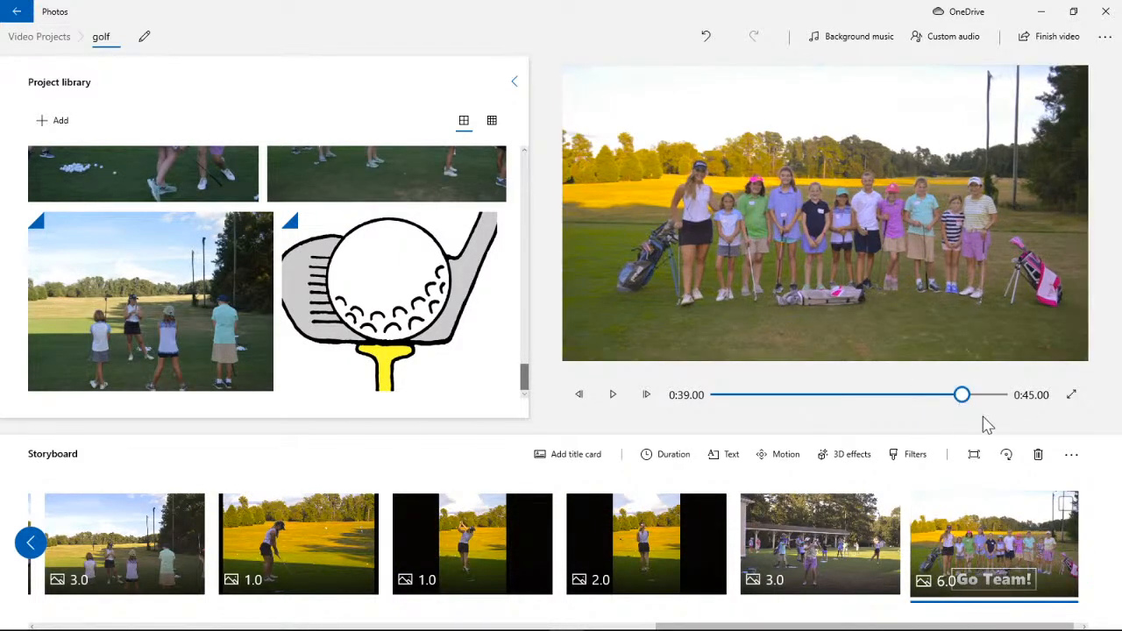
drag(964, 405, 926, 409)
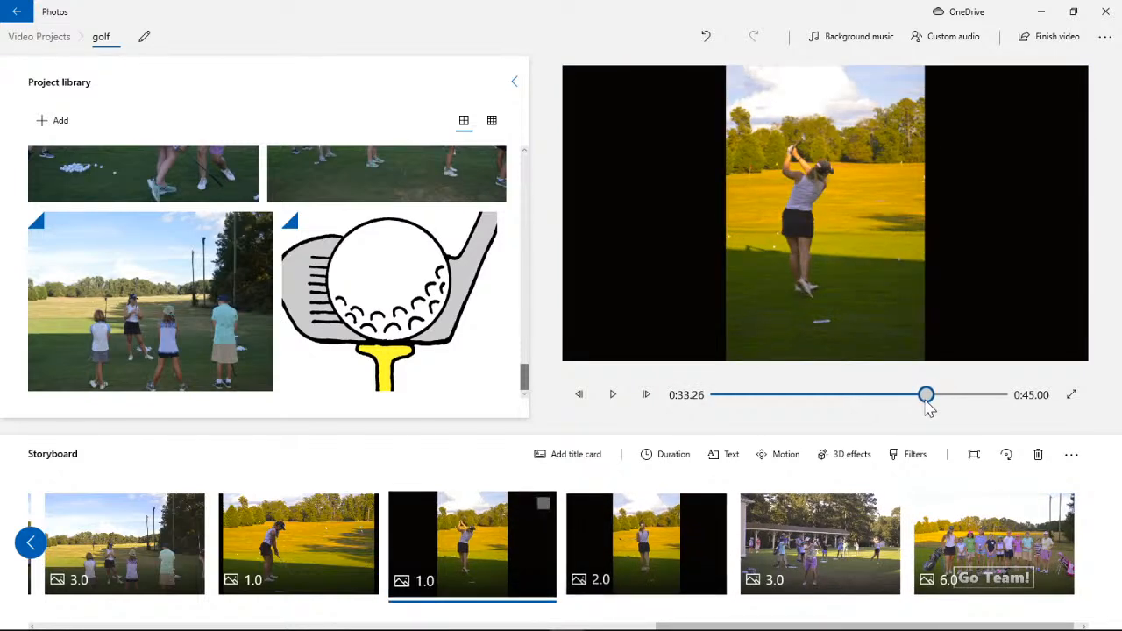
click(611, 395)
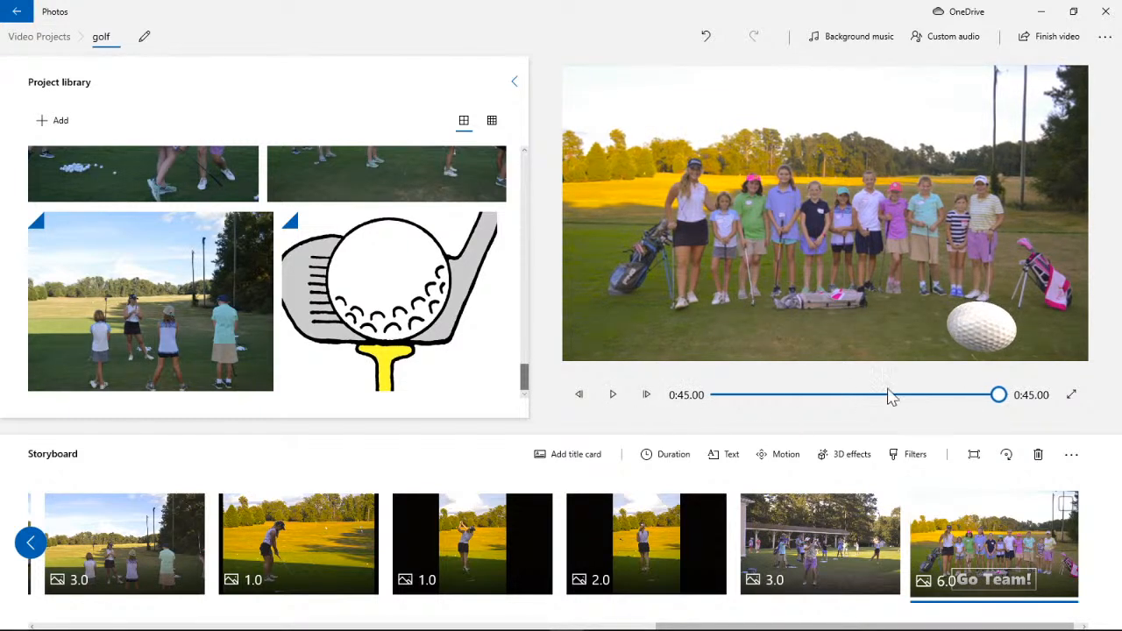
- Play the whole video in full screen from the beginning, return to the editor and rewind to the start
drag(999, 394, 712, 399)
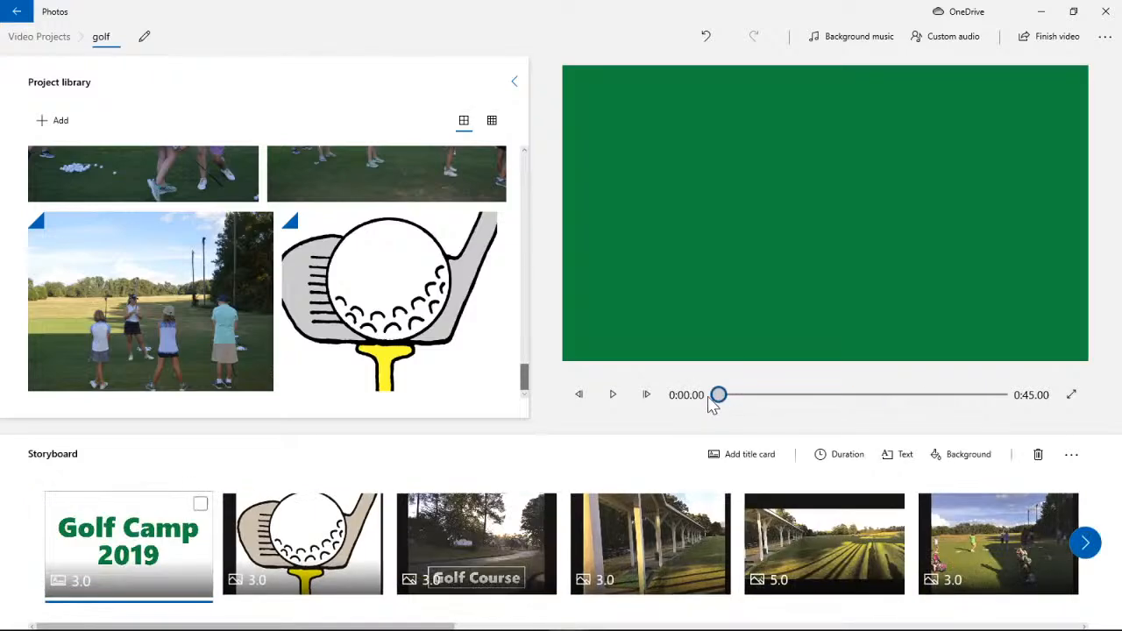
click(1072, 396)
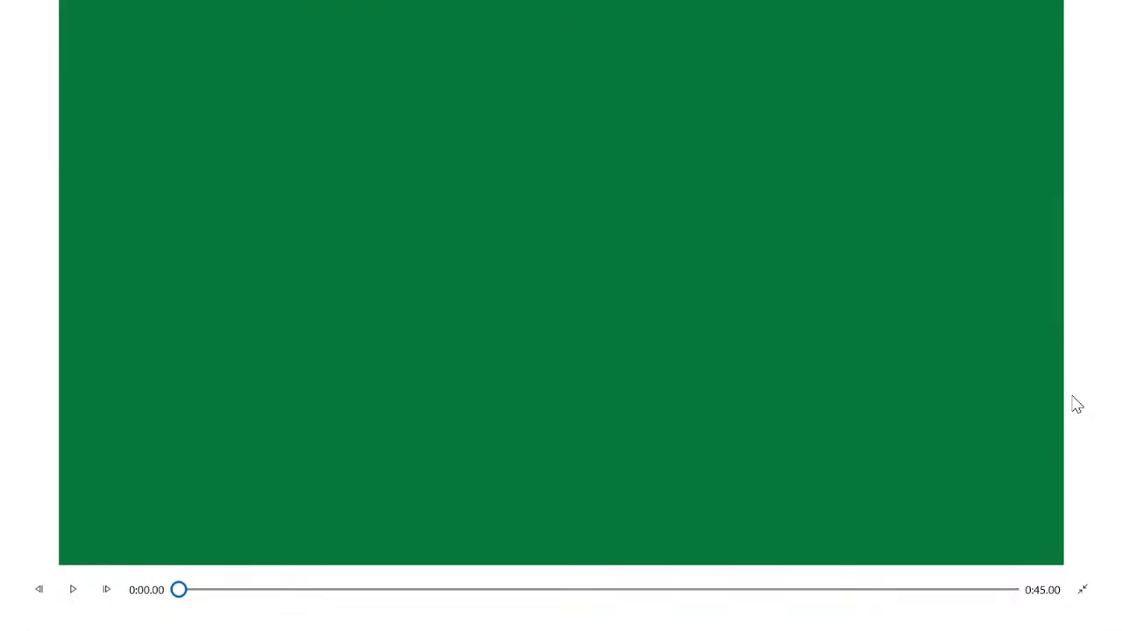
click(74, 591)
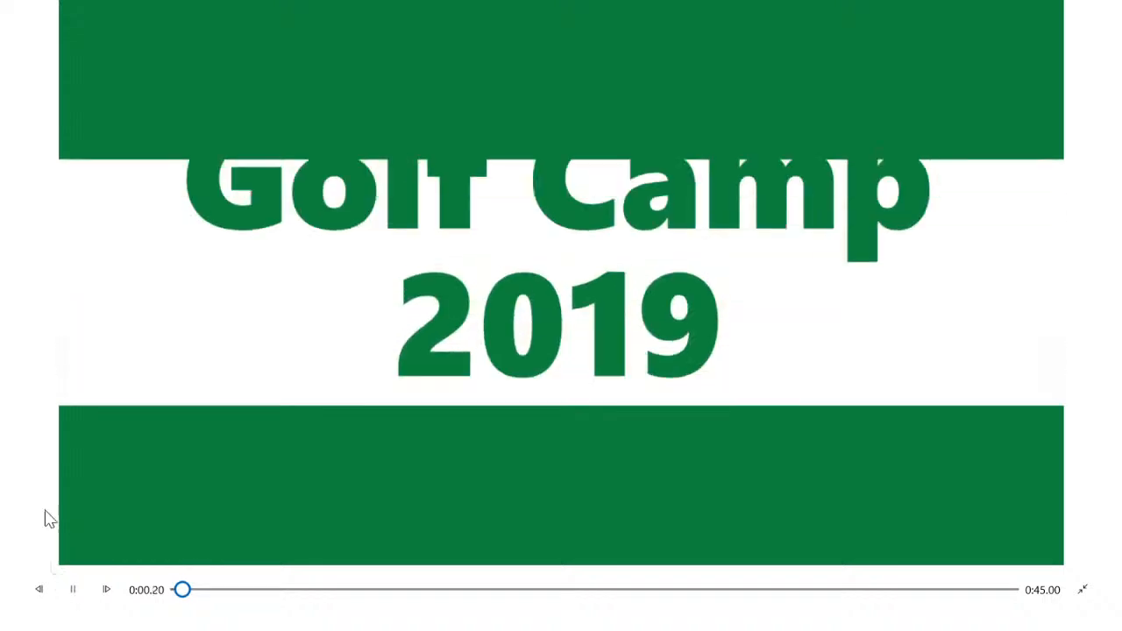
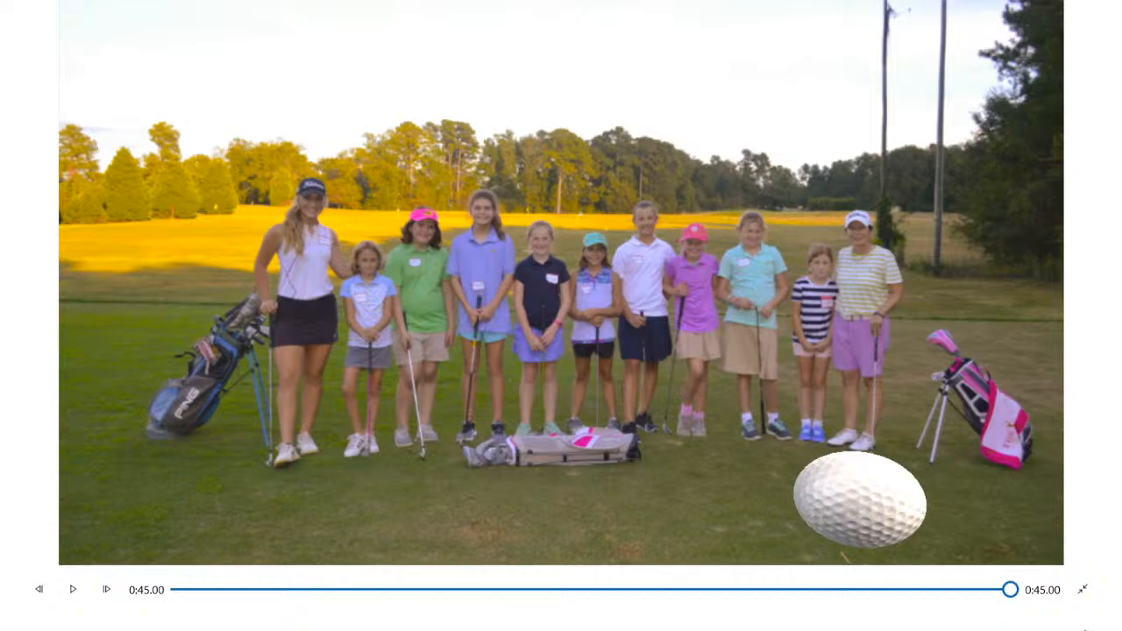
click(1083, 589)
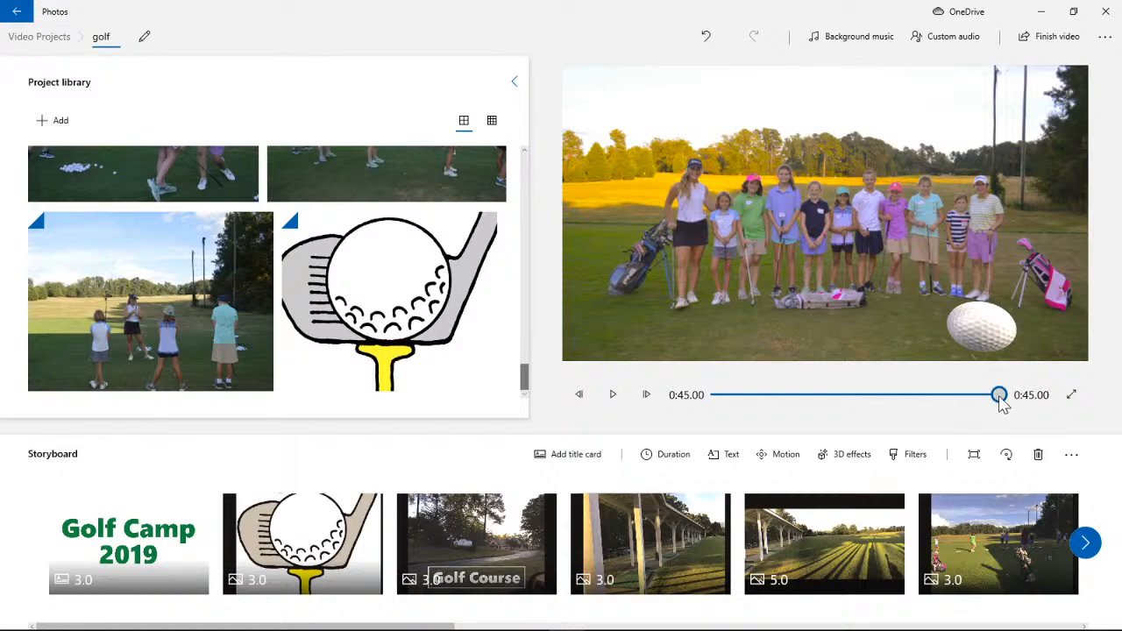
drag(1000, 396, 719, 401)
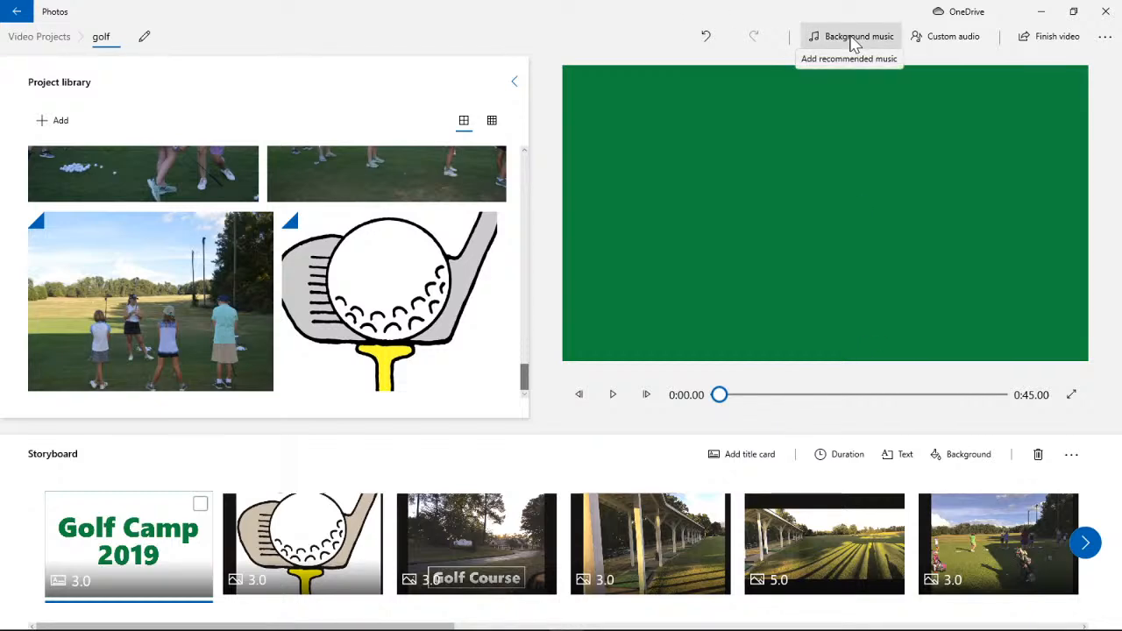
- Look at the custom audio file picker and its supported file types, and return to the project without adding a file
click(936, 45)
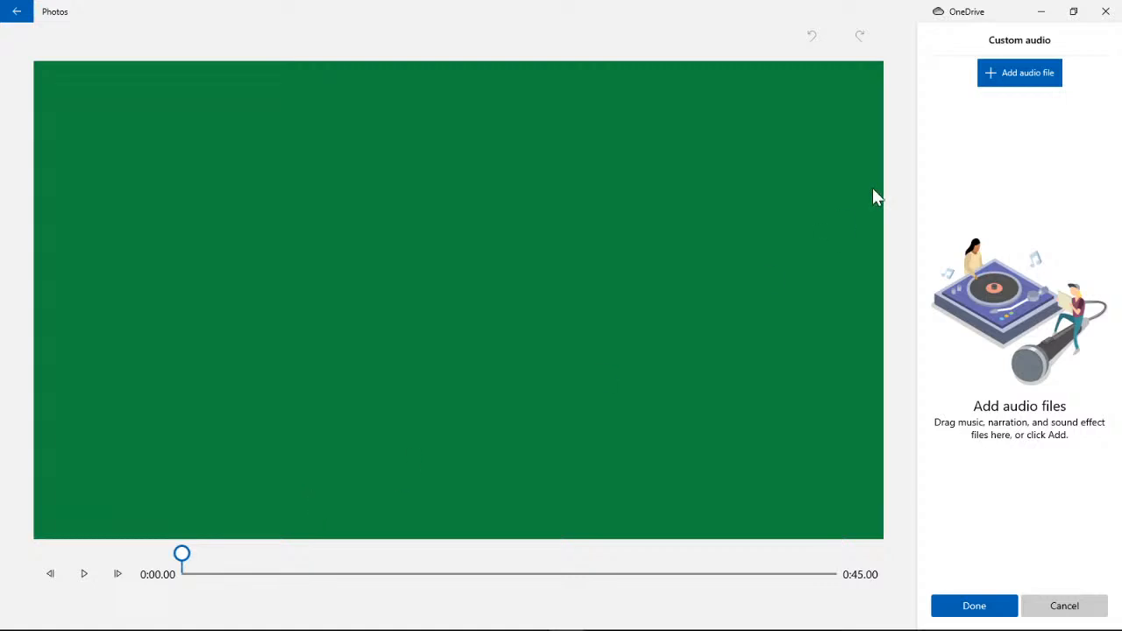
click(1019, 80)
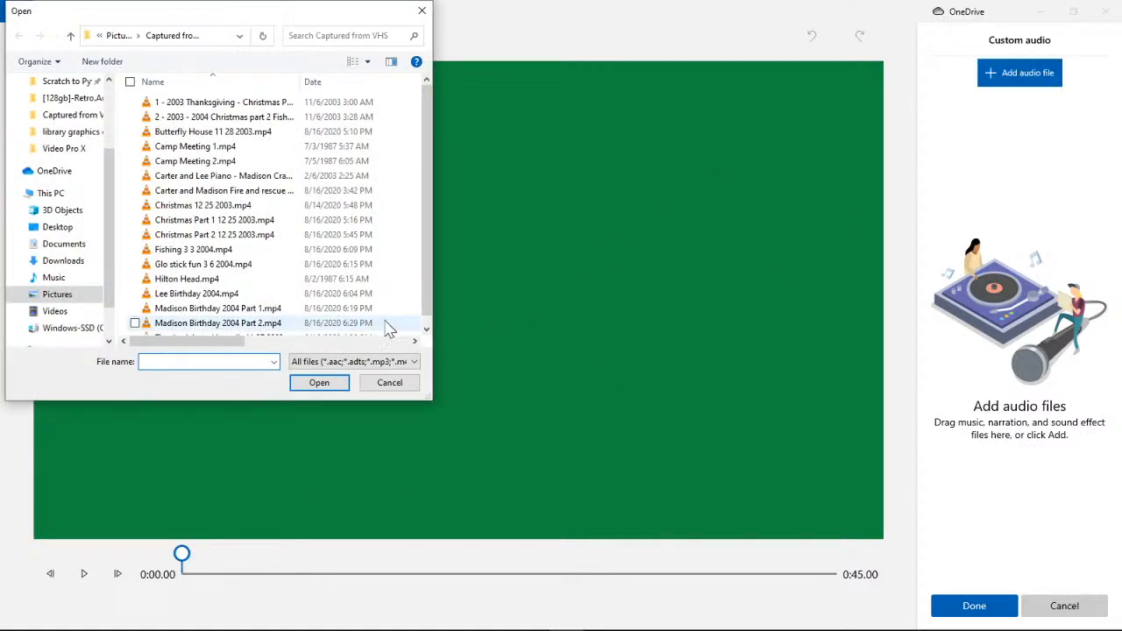
click(419, 365)
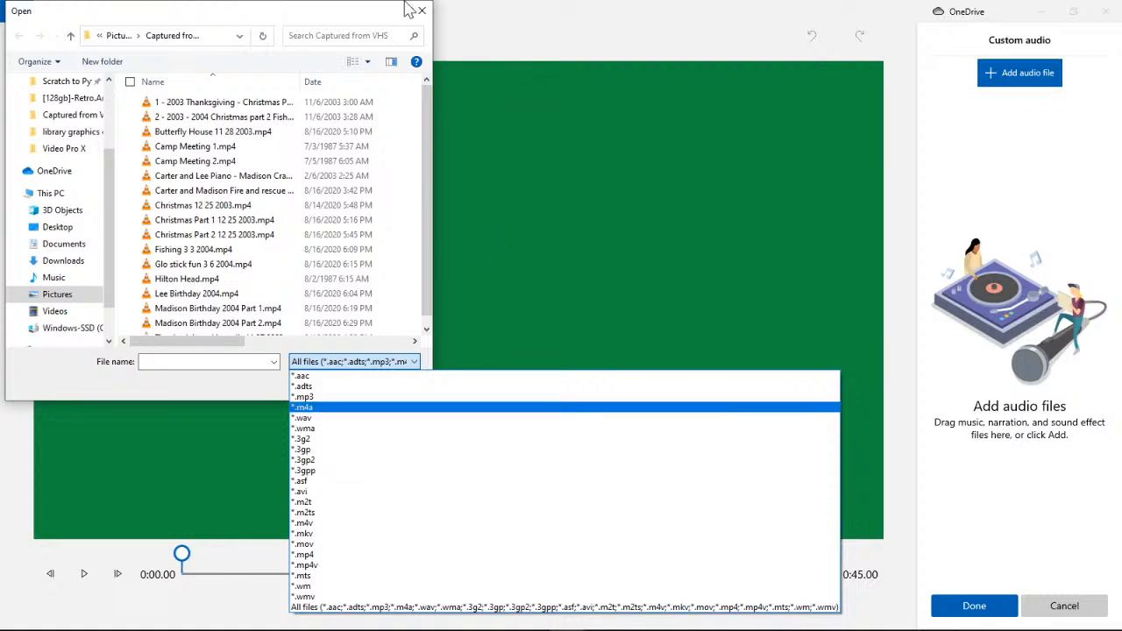
click(356, 19)
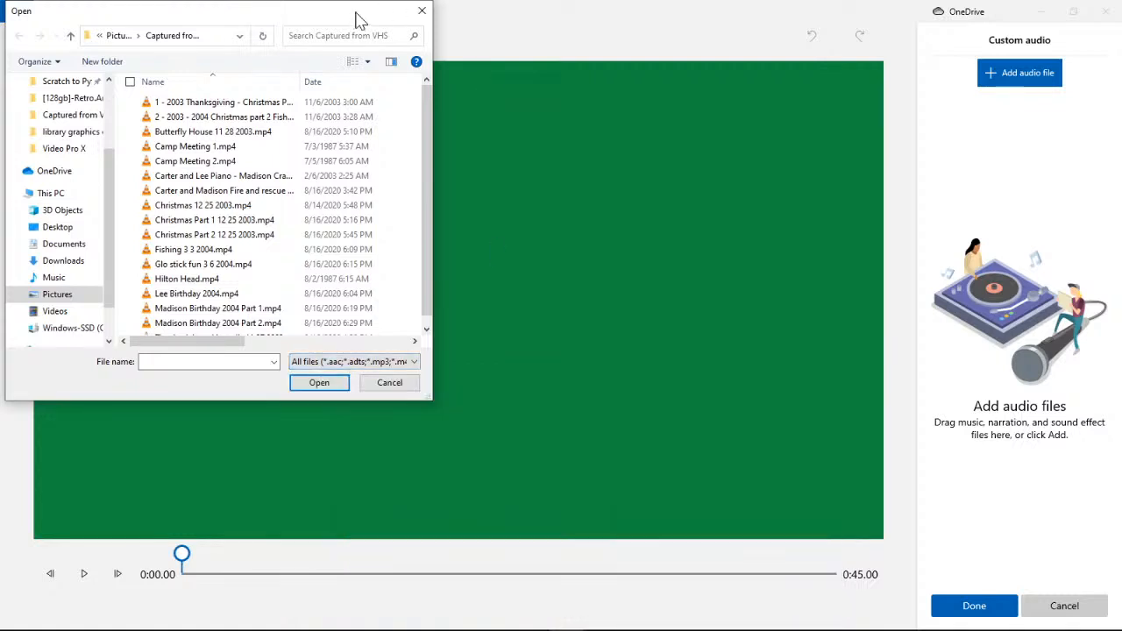
click(418, 14)
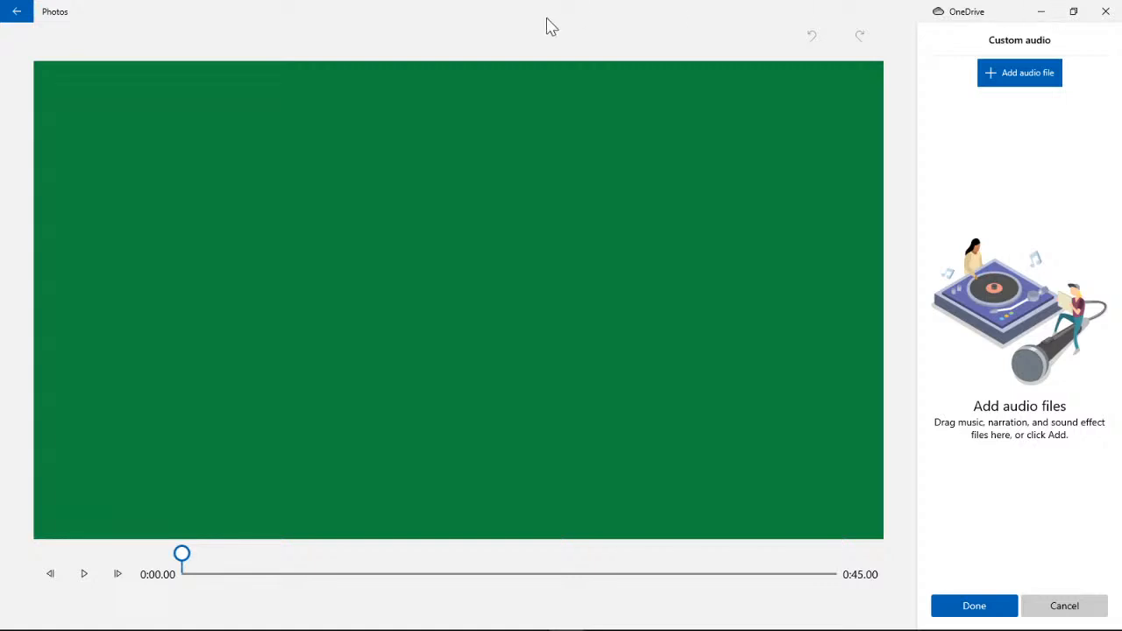
click(18, 17)
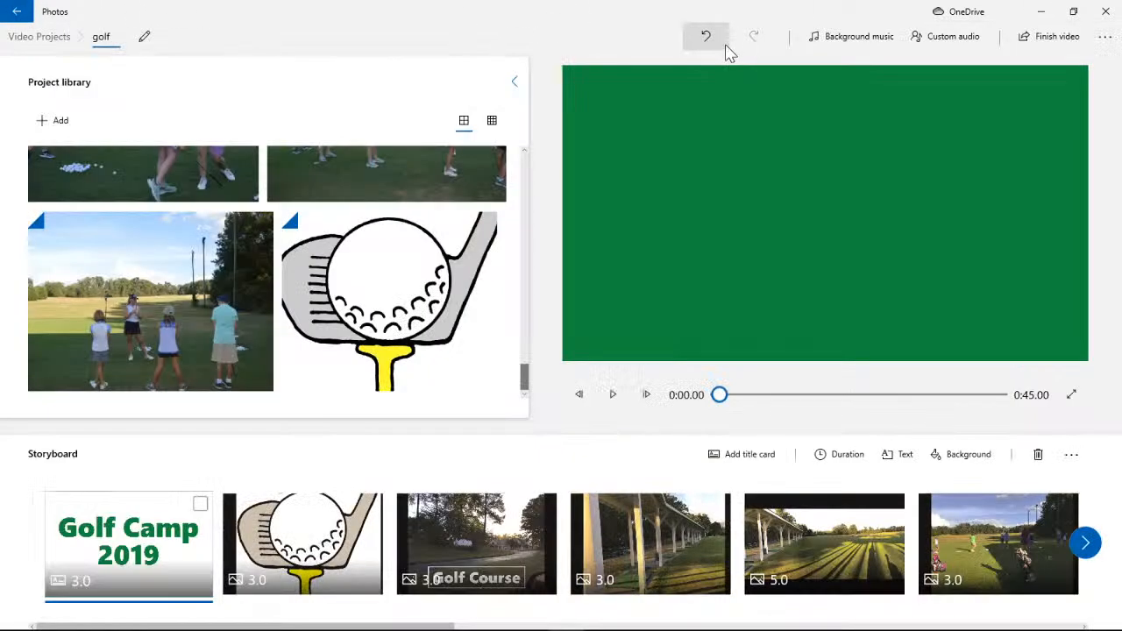
- Open the background music choices and preview the tracks Amplified, Anodized, Arcade Party, Block Party and Blossoming
click(858, 42)
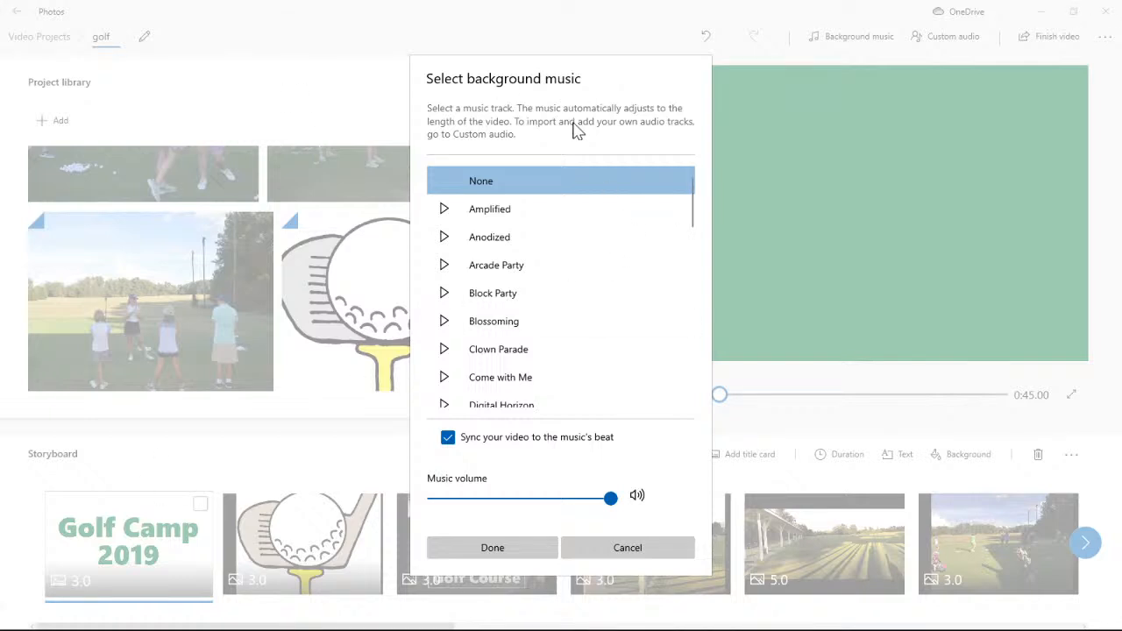
click(518, 210)
click(445, 211)
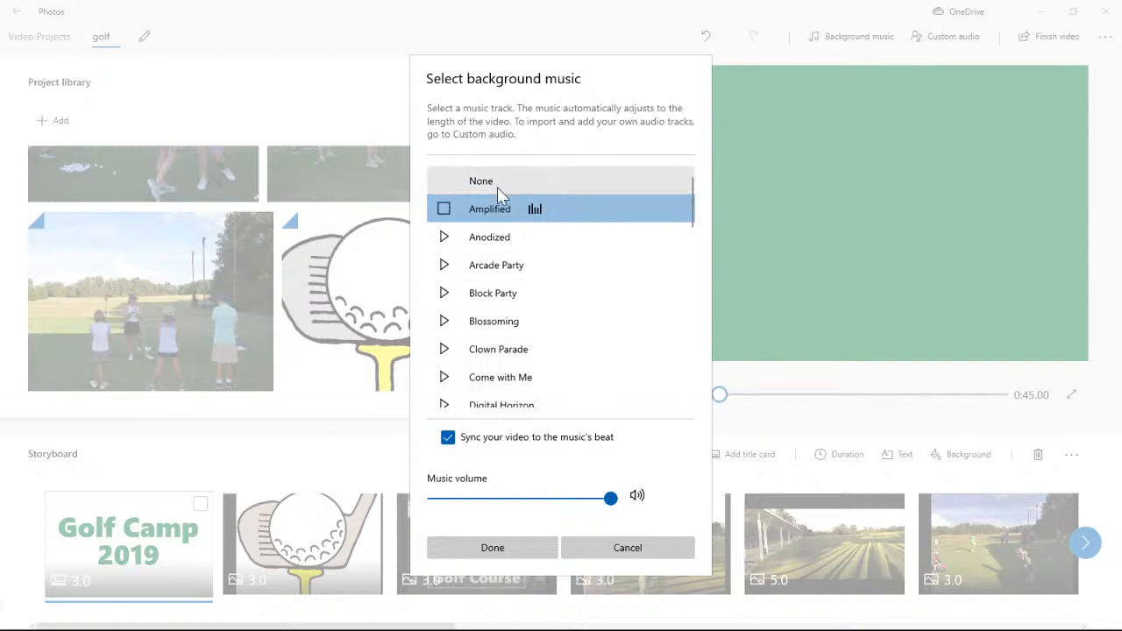
click(445, 237)
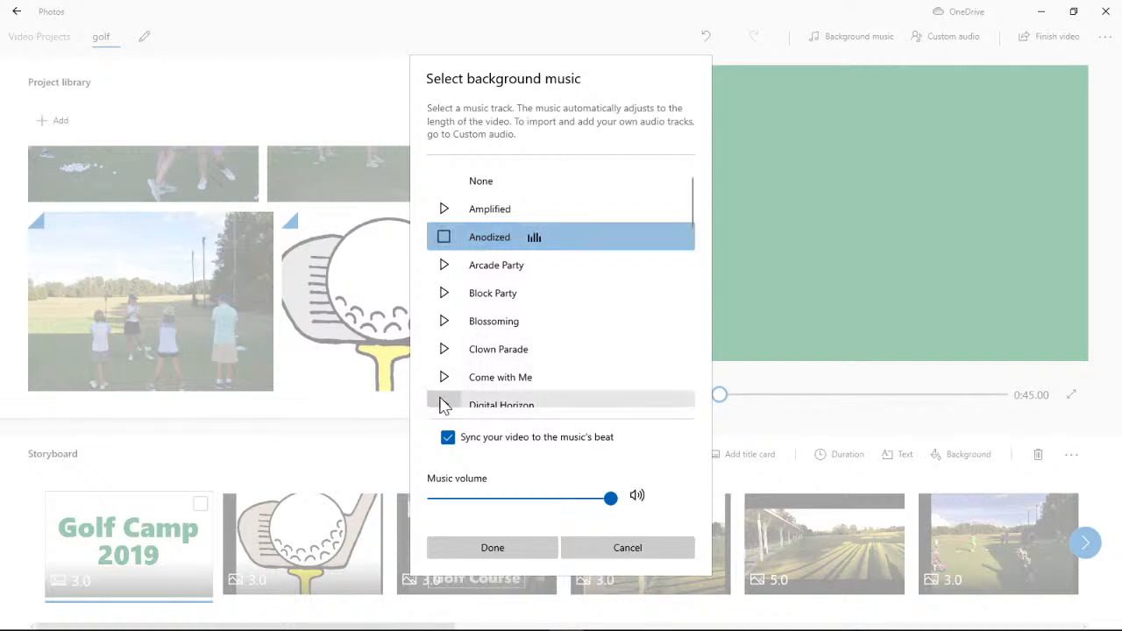
click(445, 266)
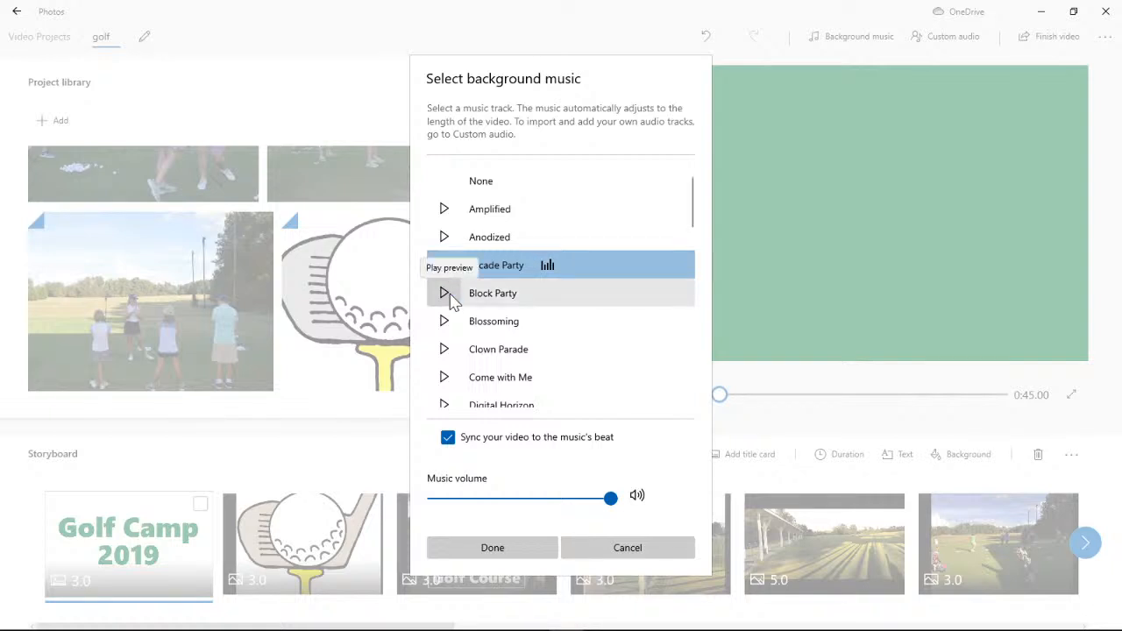
click(445, 294)
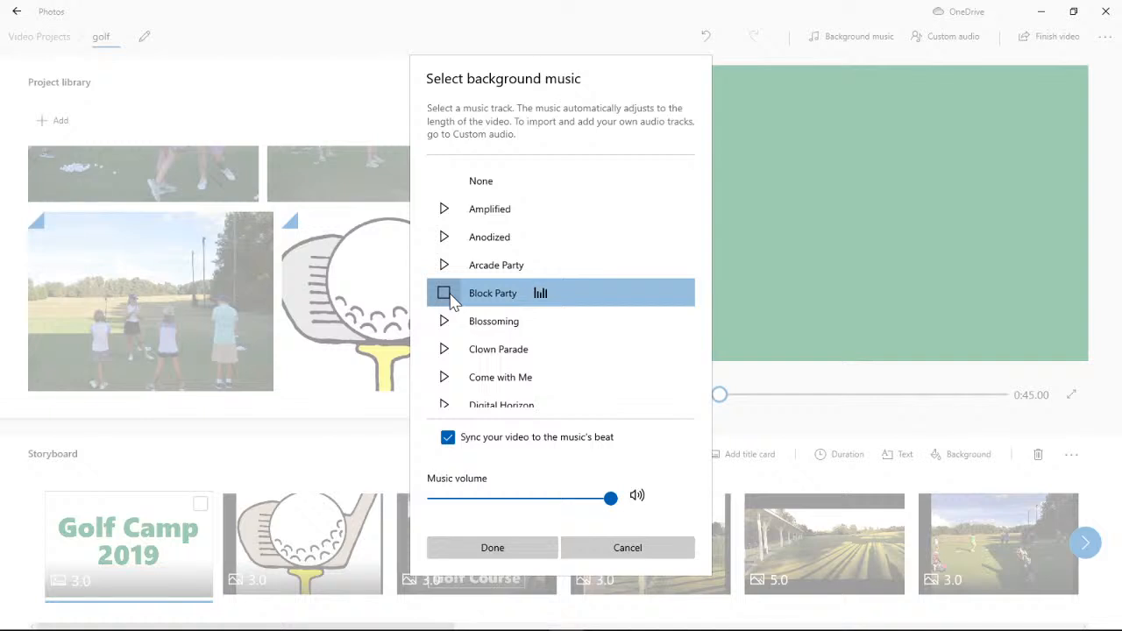
click(445, 320)
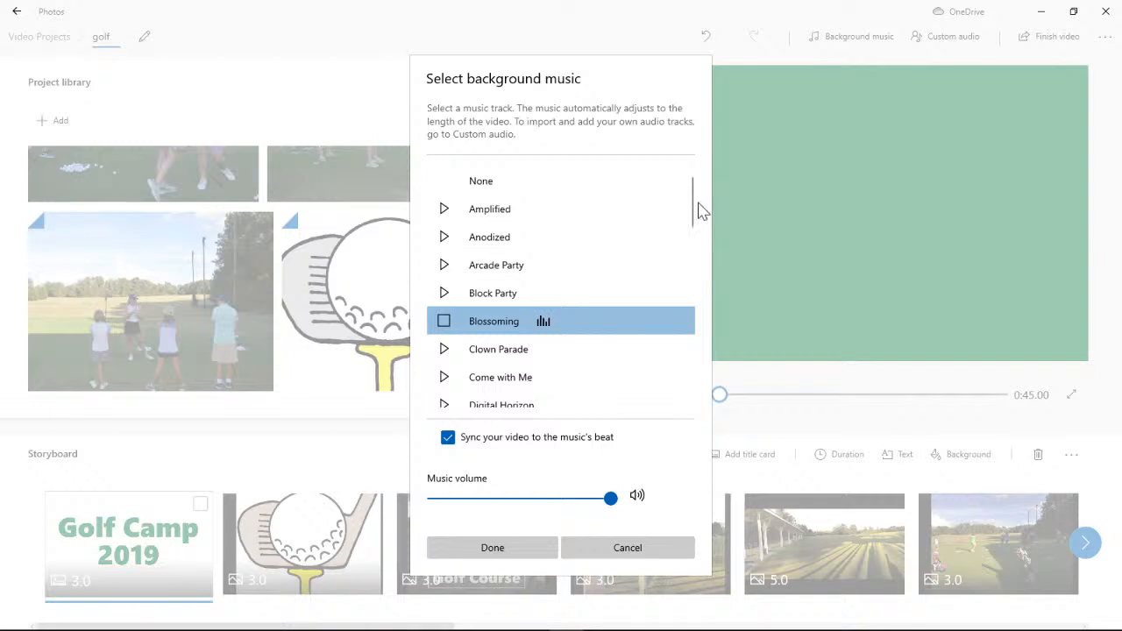
- Preview the background music tracks Clown Parade, Come with Me, Digital Horizon and Distant Ocean
drag(691, 213, 689, 243)
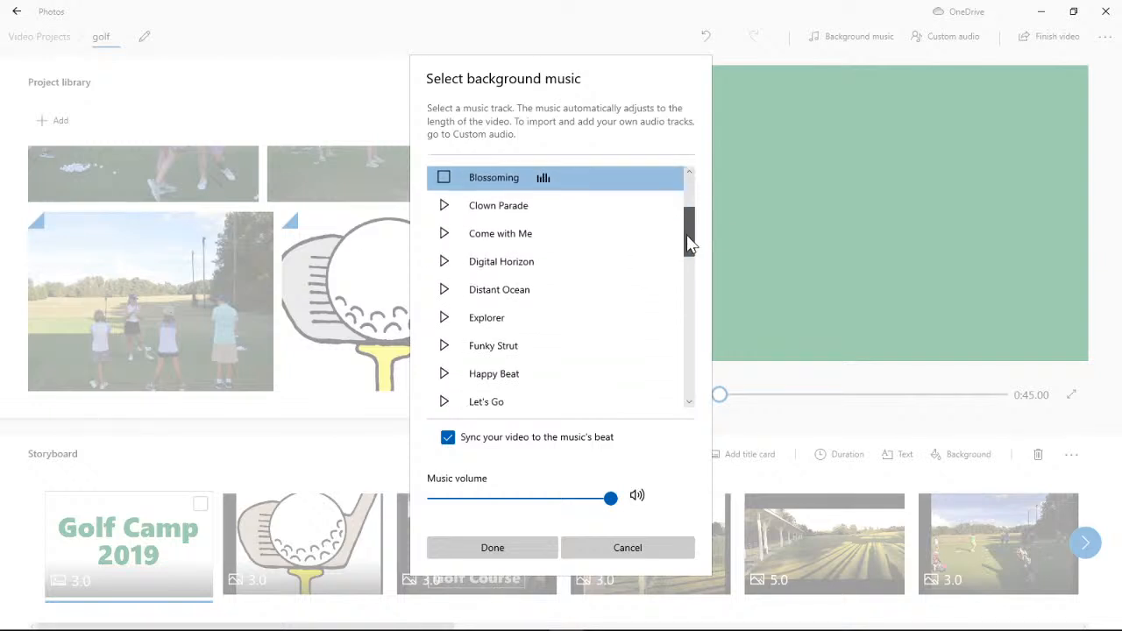
click(445, 207)
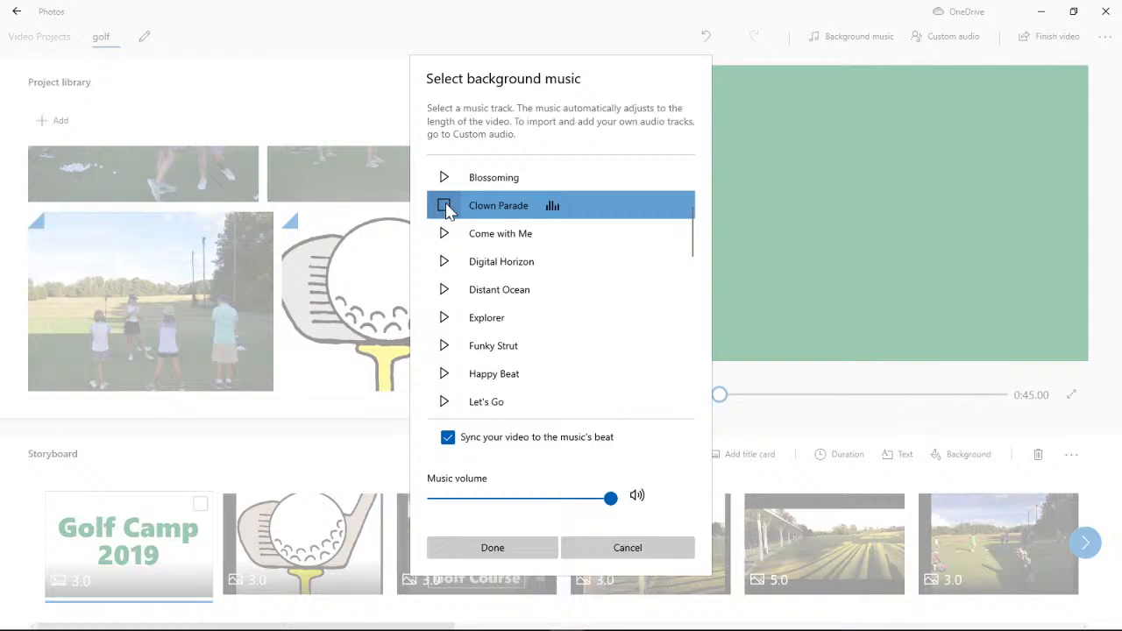
click(444, 234)
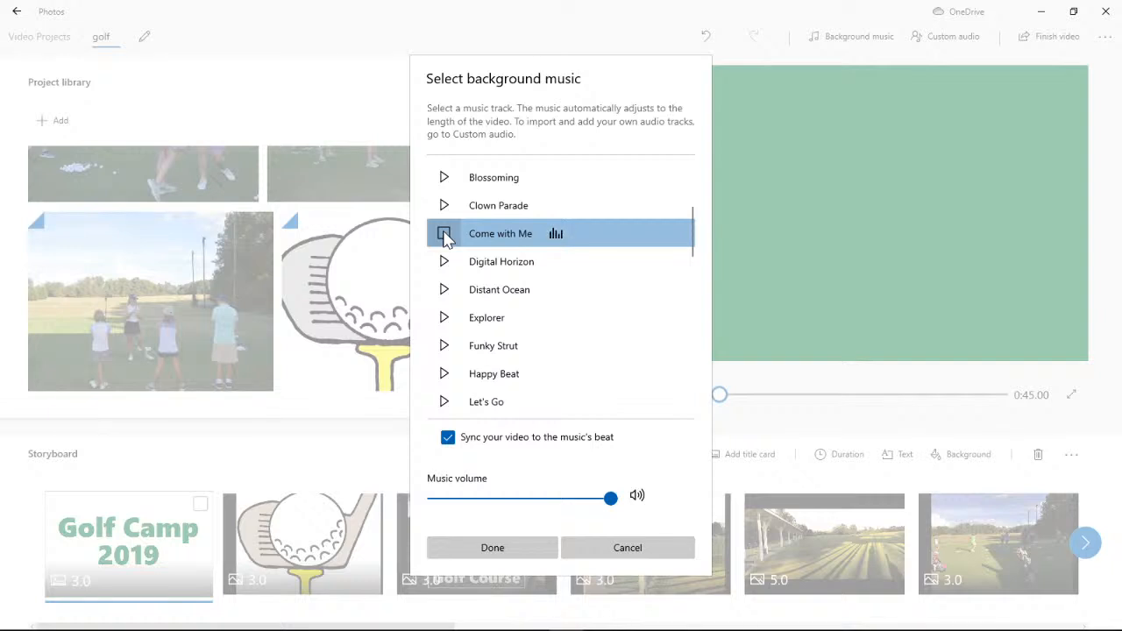
click(444, 261)
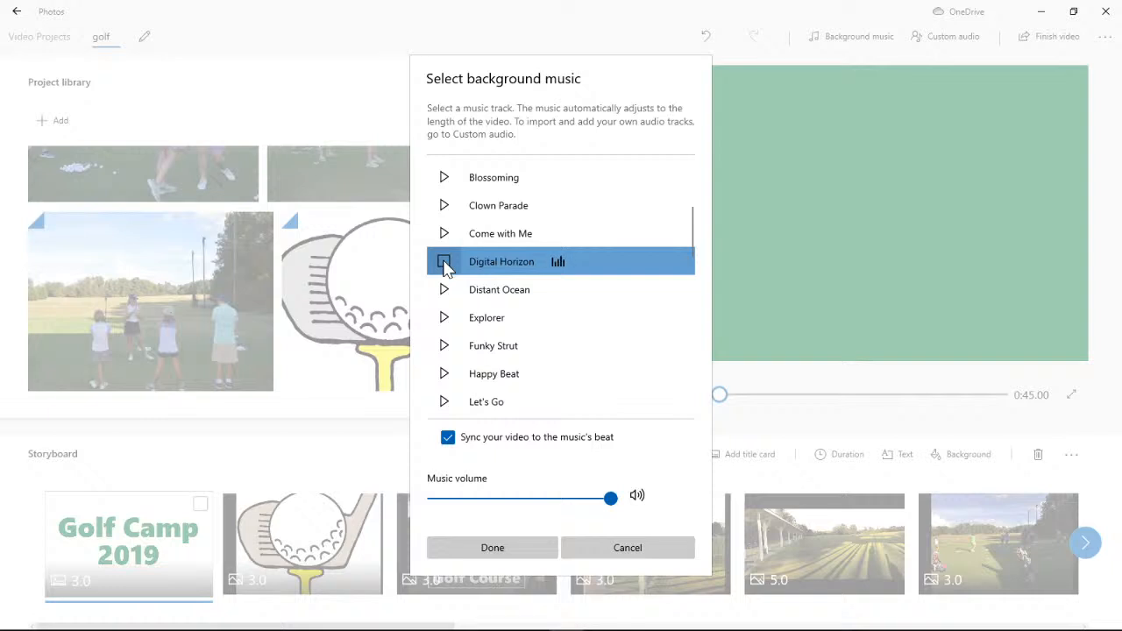
click(444, 292)
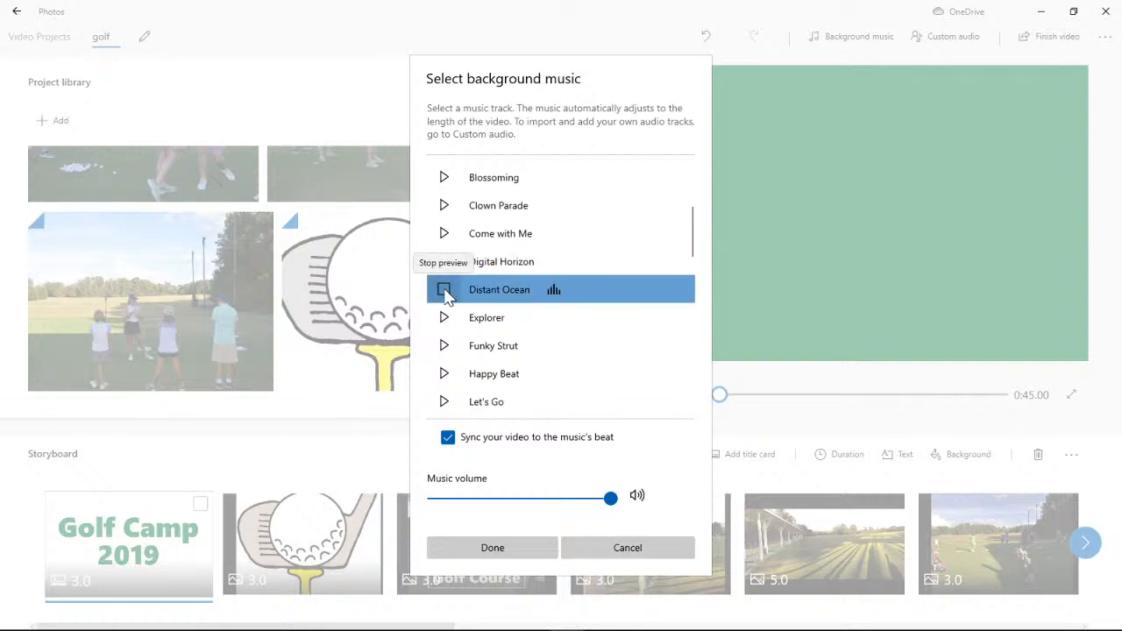
- Preview the background music tracks Explorer, Funky Strut, Happy Beat, Let's Go, Misty Mountaintop and Mood Groove
drag(693, 243, 693, 267)
click(445, 212)
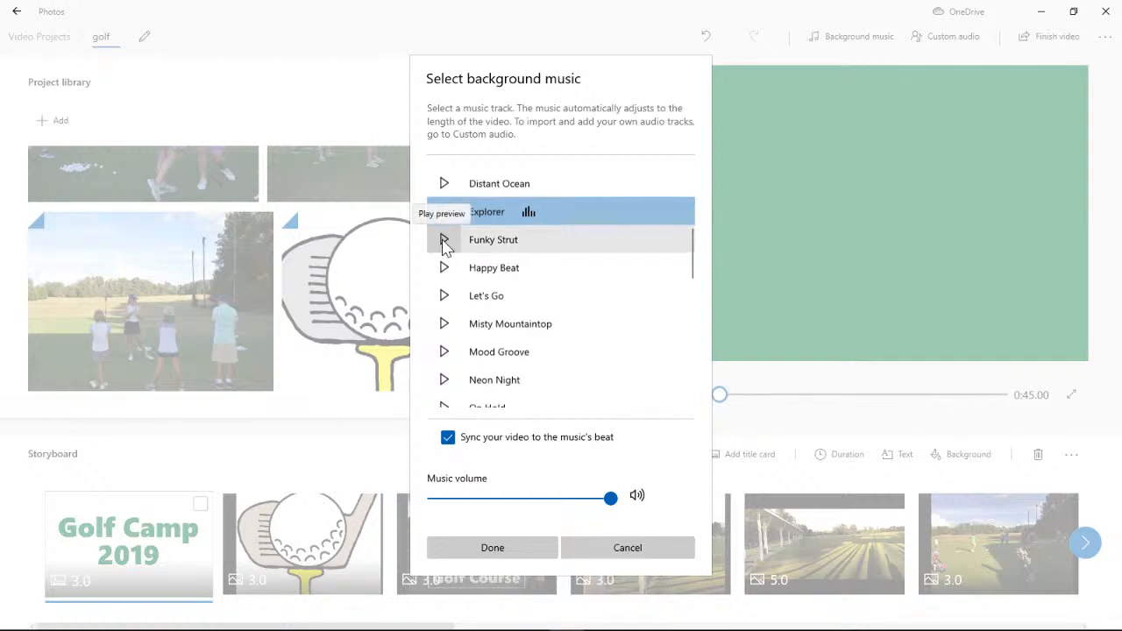
click(444, 240)
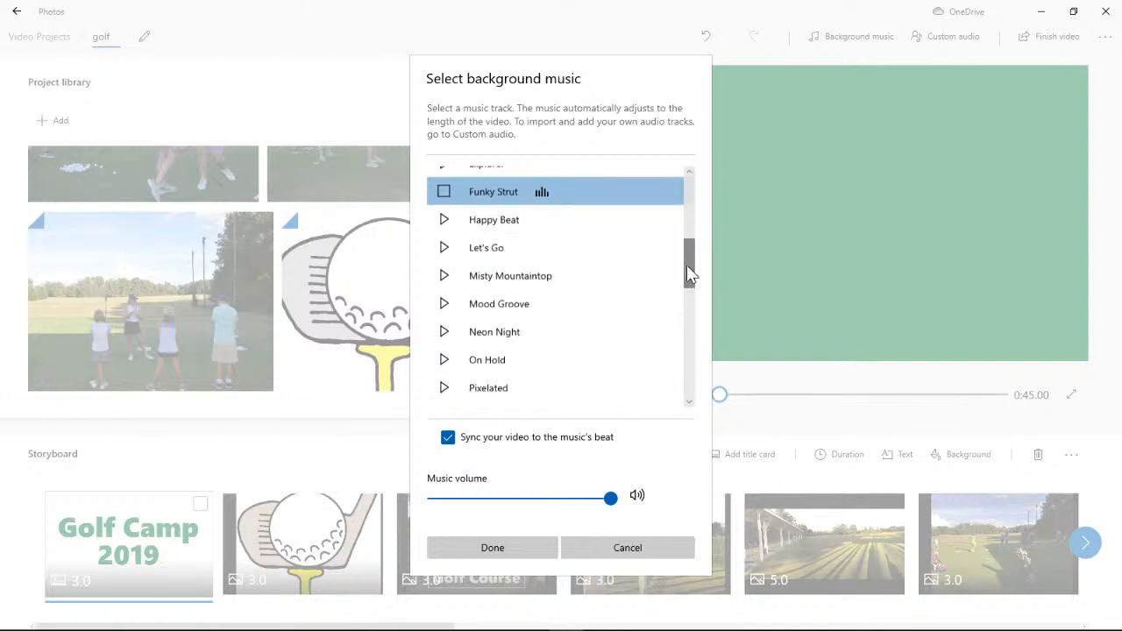
click(444, 220)
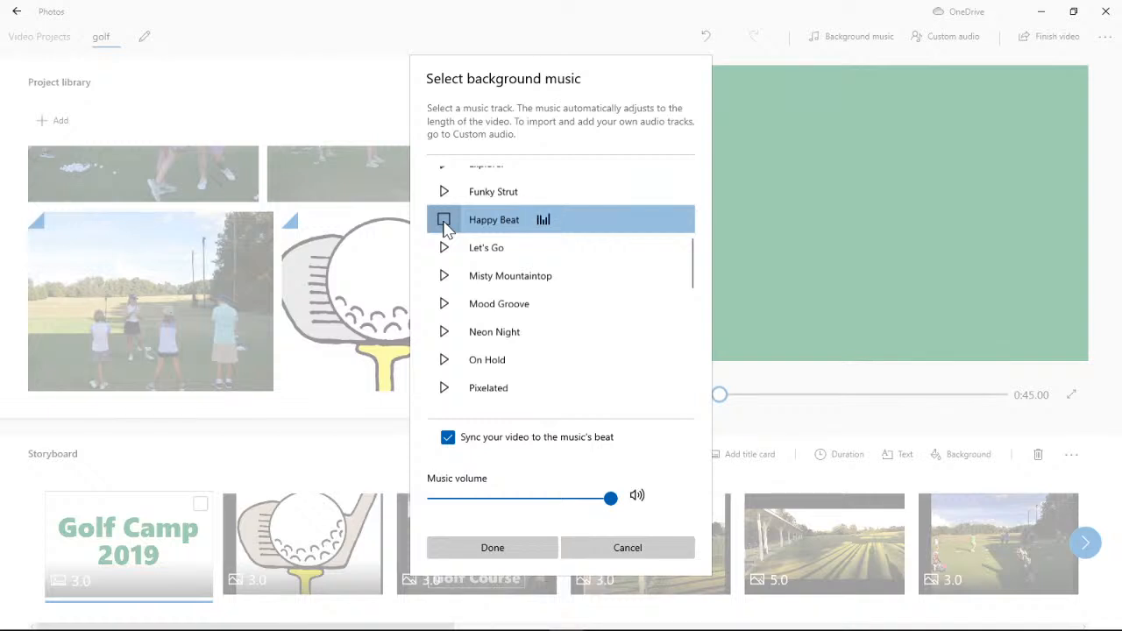
click(445, 249)
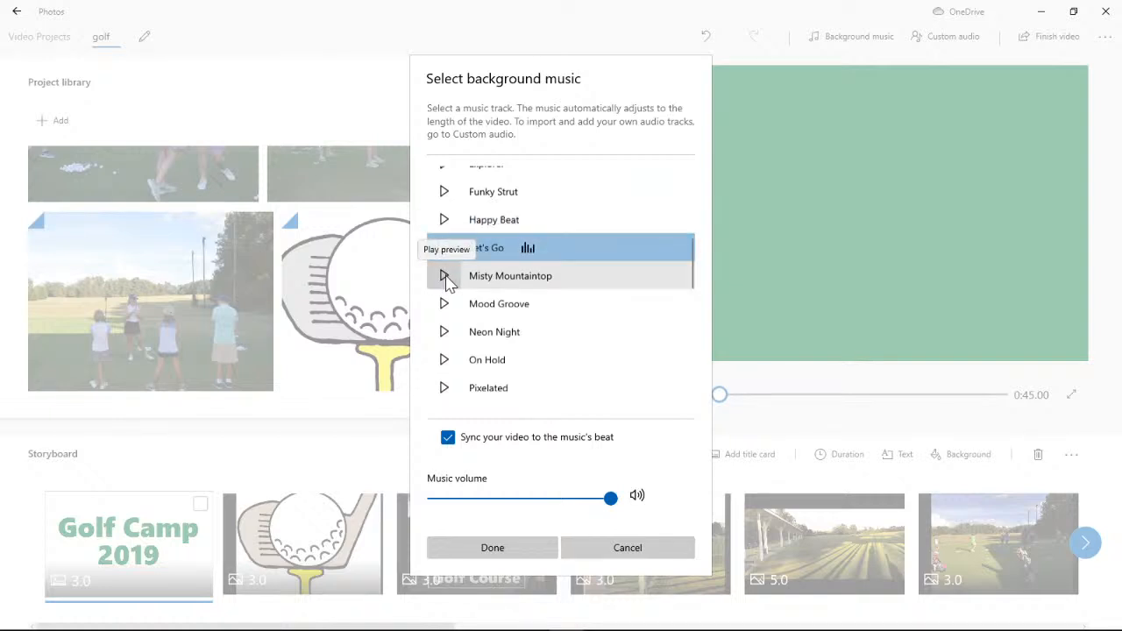
click(445, 276)
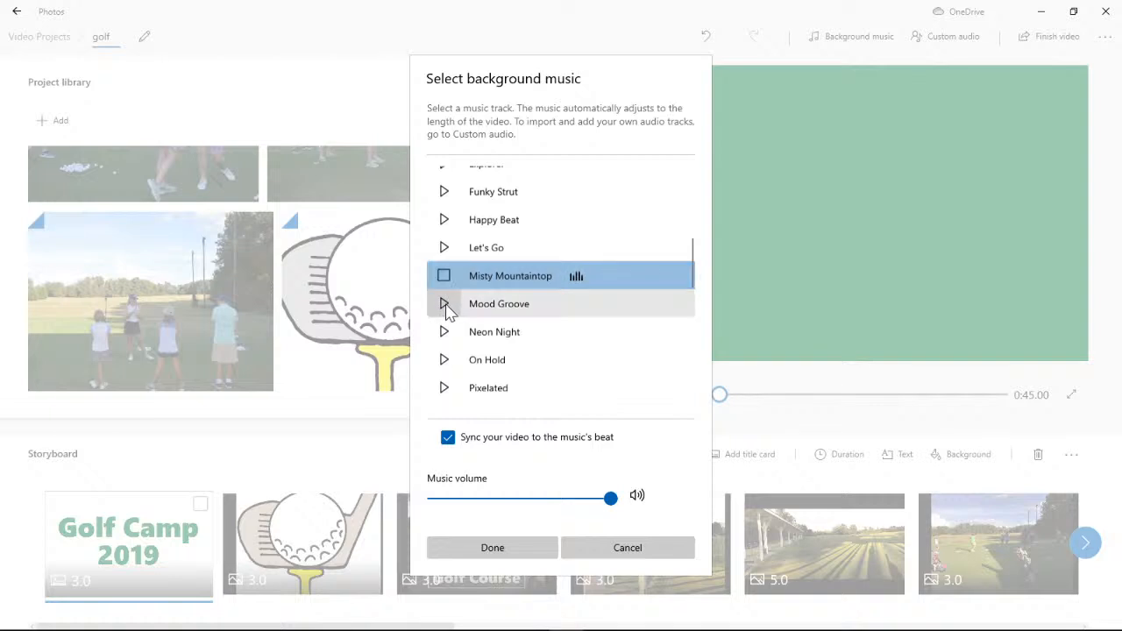
click(444, 304)
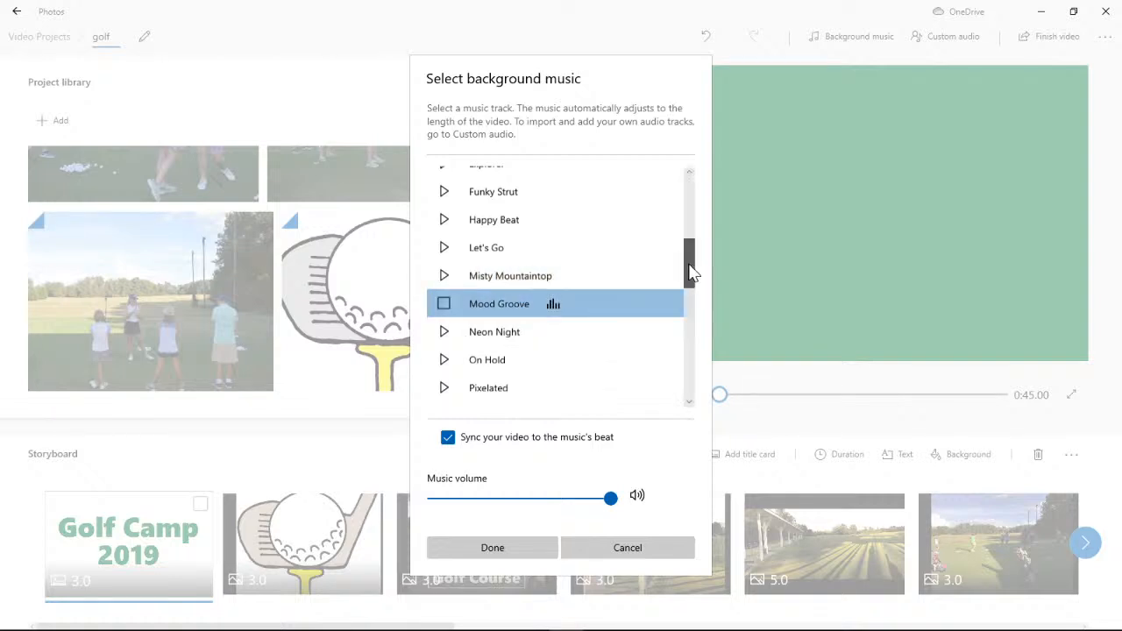
- Preview the background music tracks Neon Night, On Hold, Pixelated, Ravel - String Quartet in F Major and Rebel Summer
drag(689, 271, 689, 298)
click(443, 205)
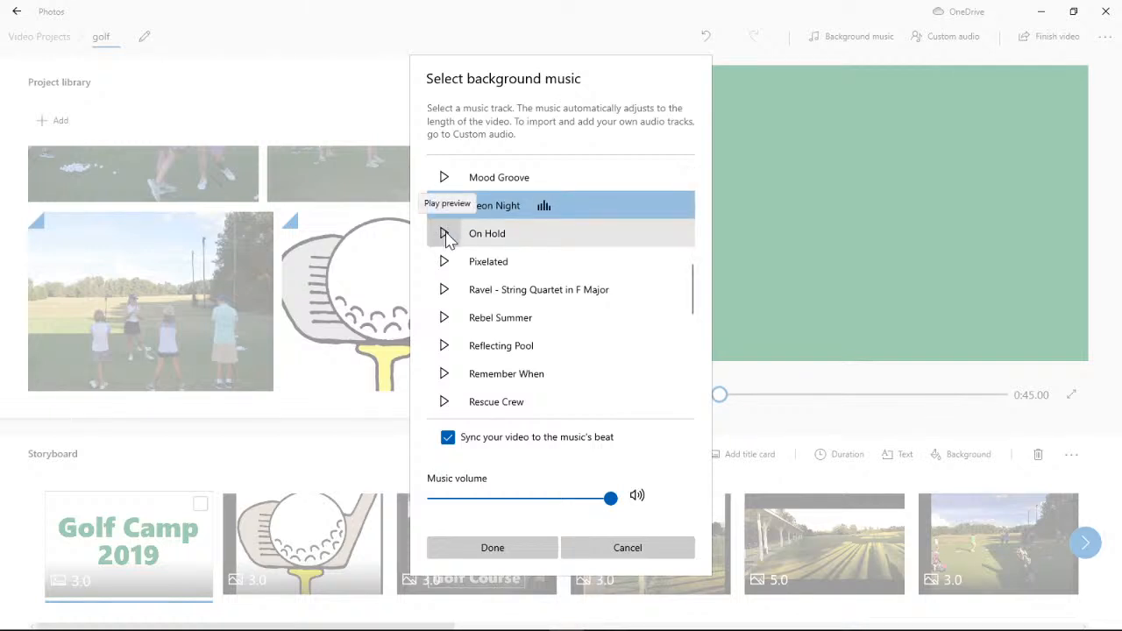
click(445, 234)
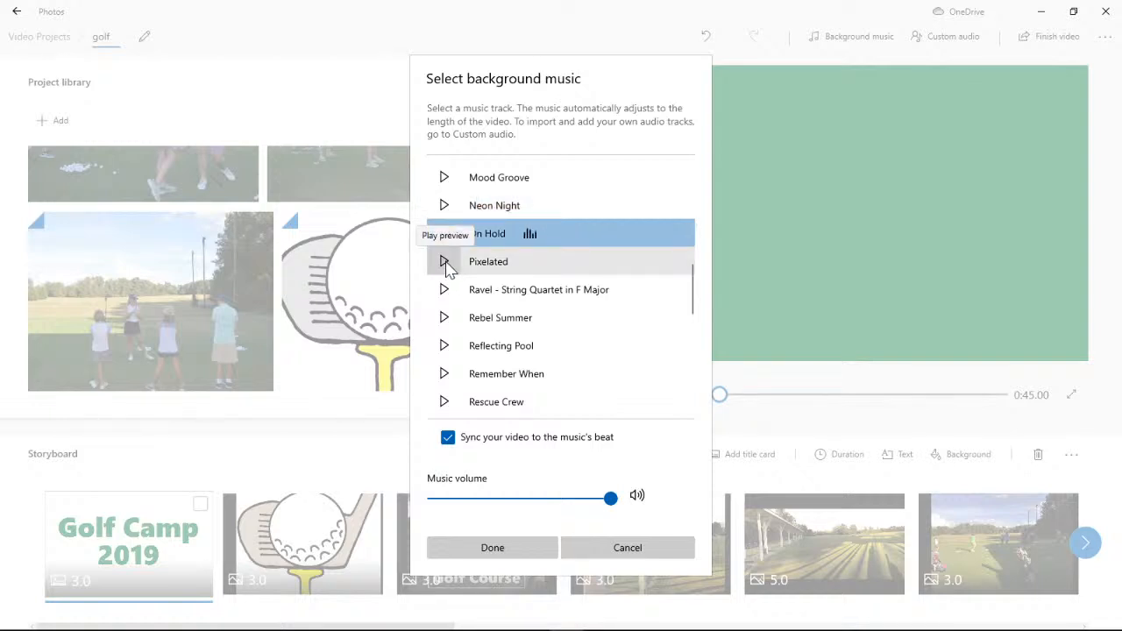
click(444, 262)
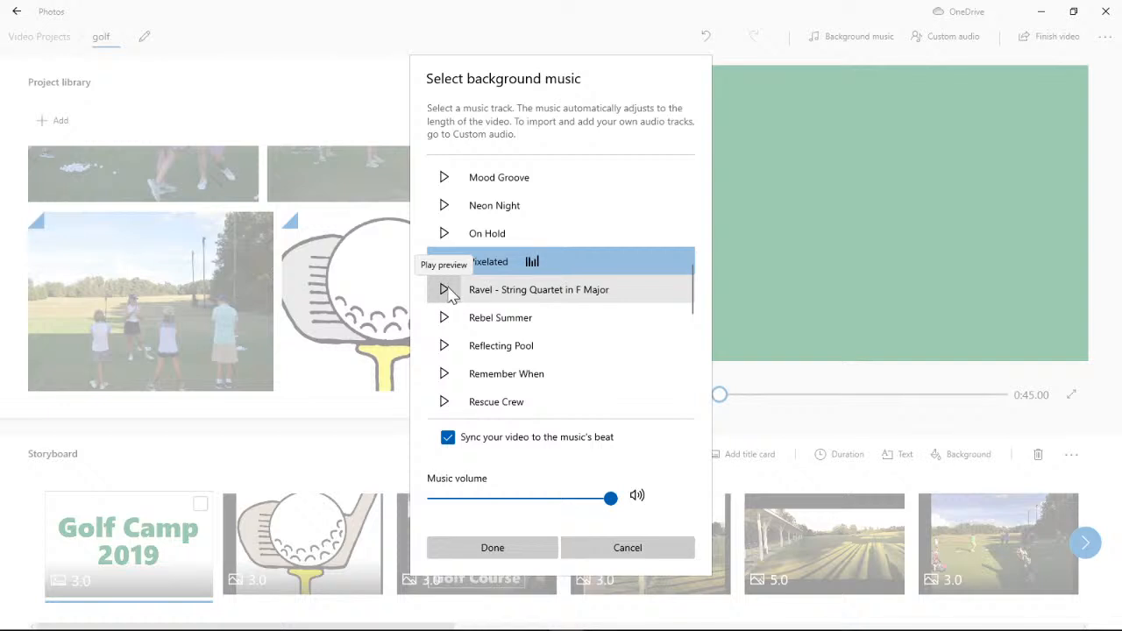
click(444, 290)
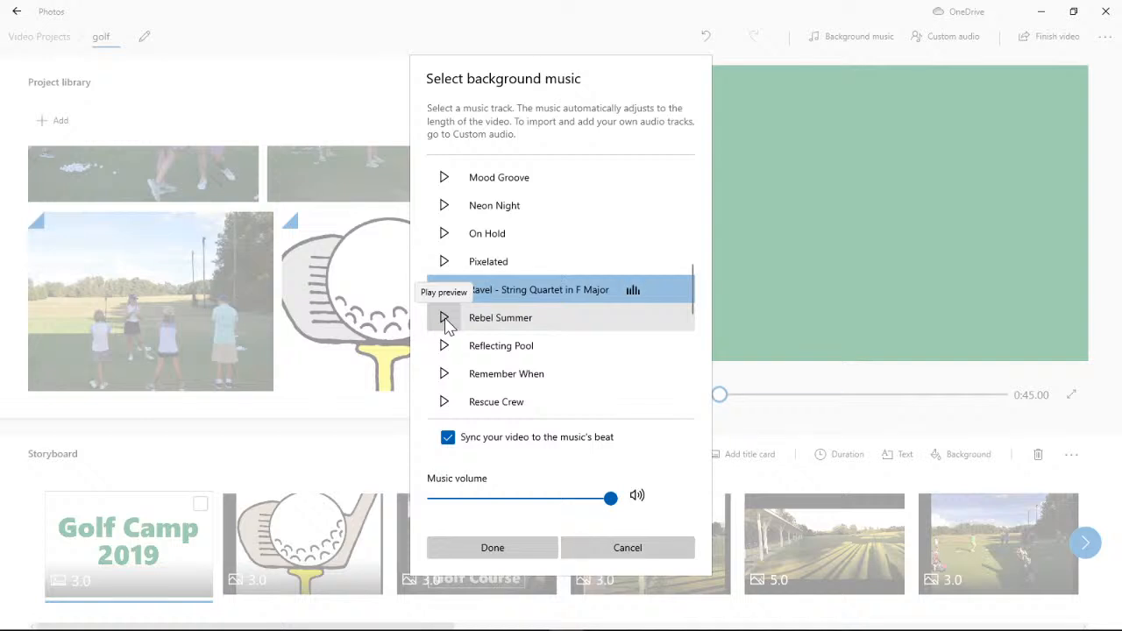
click(444, 319)
- Preview the background music tracks Reflecting Pool and Spooky Story
scroll(692, 304, down, 1)
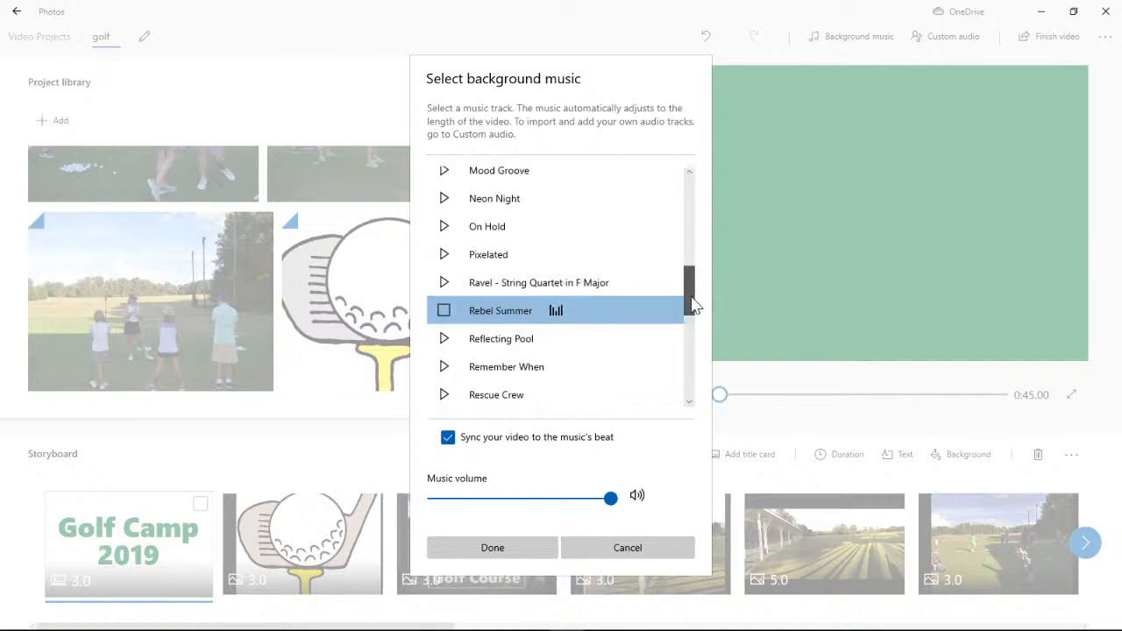
scroll(692, 315, down, 3)
click(445, 209)
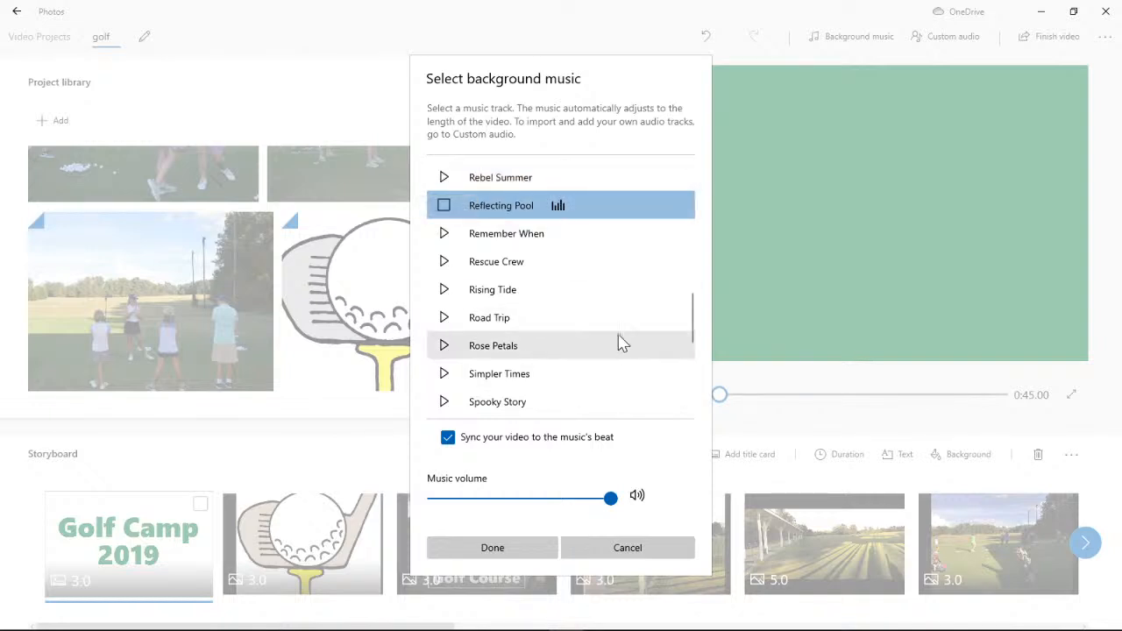
click(445, 403)
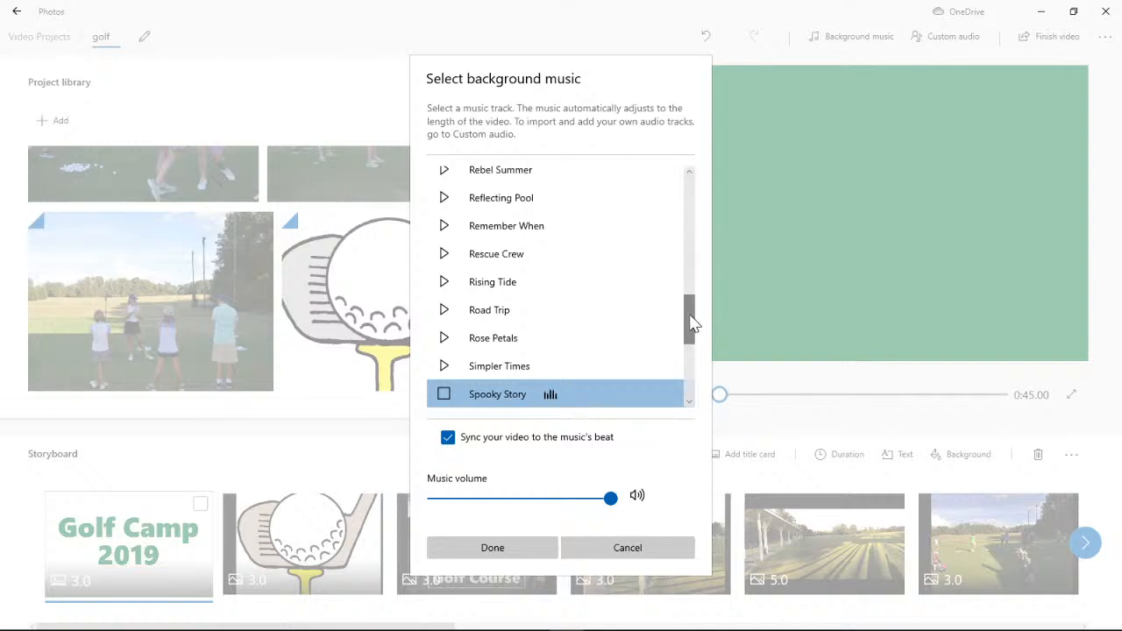
- Preview the last tracks in the music list in reverse order: Wedding March, Vivaldi Concerto, Together and Taking Flight
scroll(692, 323, down, 3)
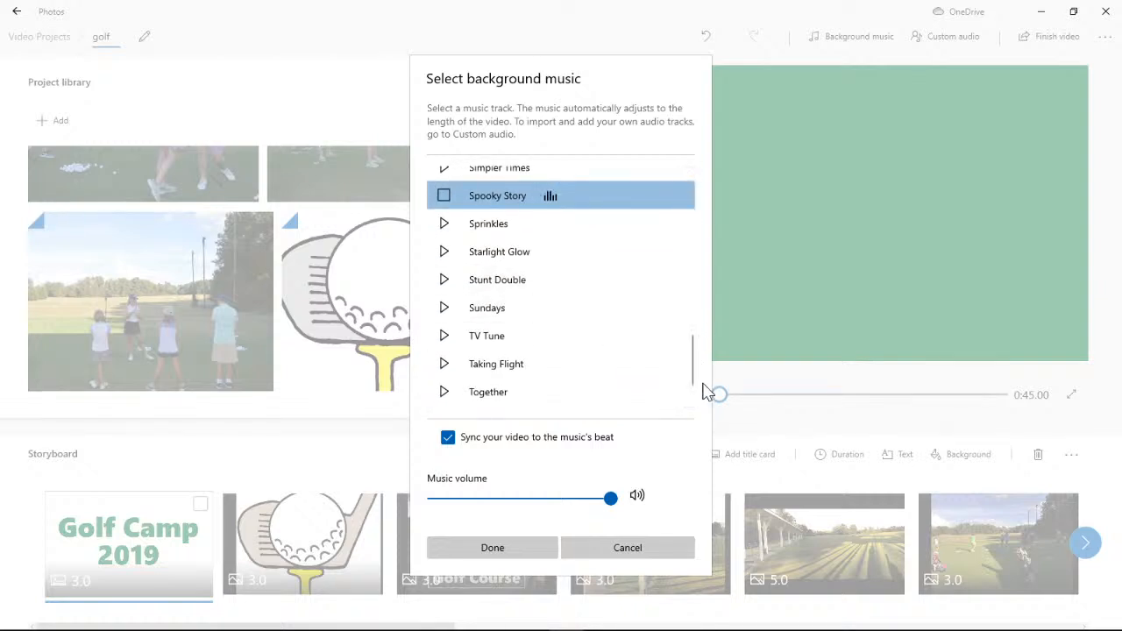
scroll(690, 387, down, 1)
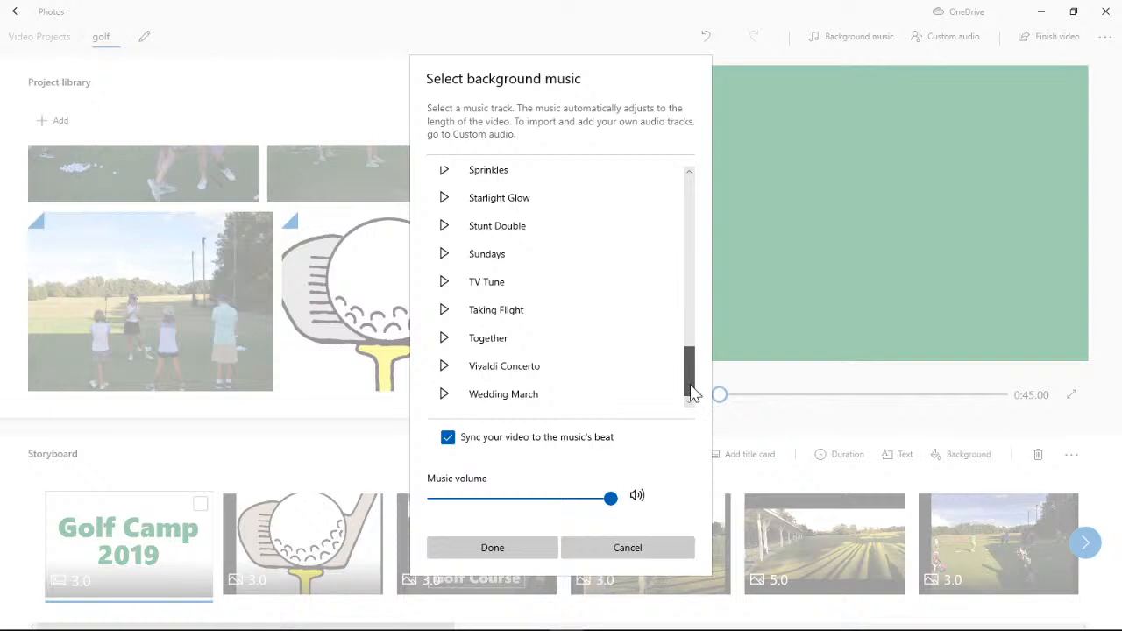
click(446, 396)
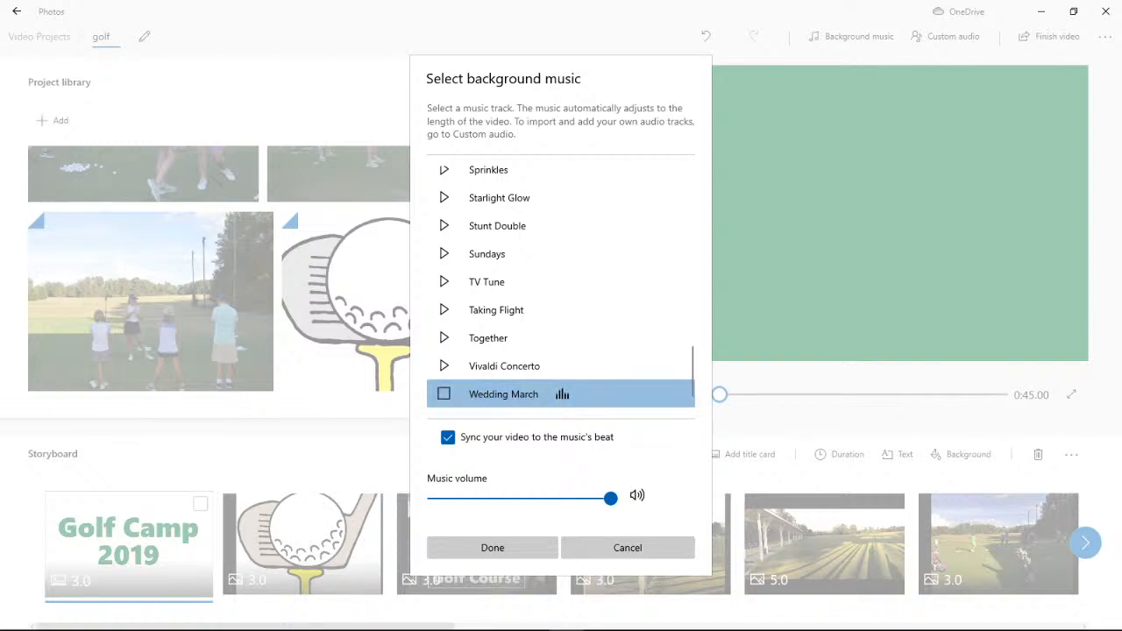
click(443, 368)
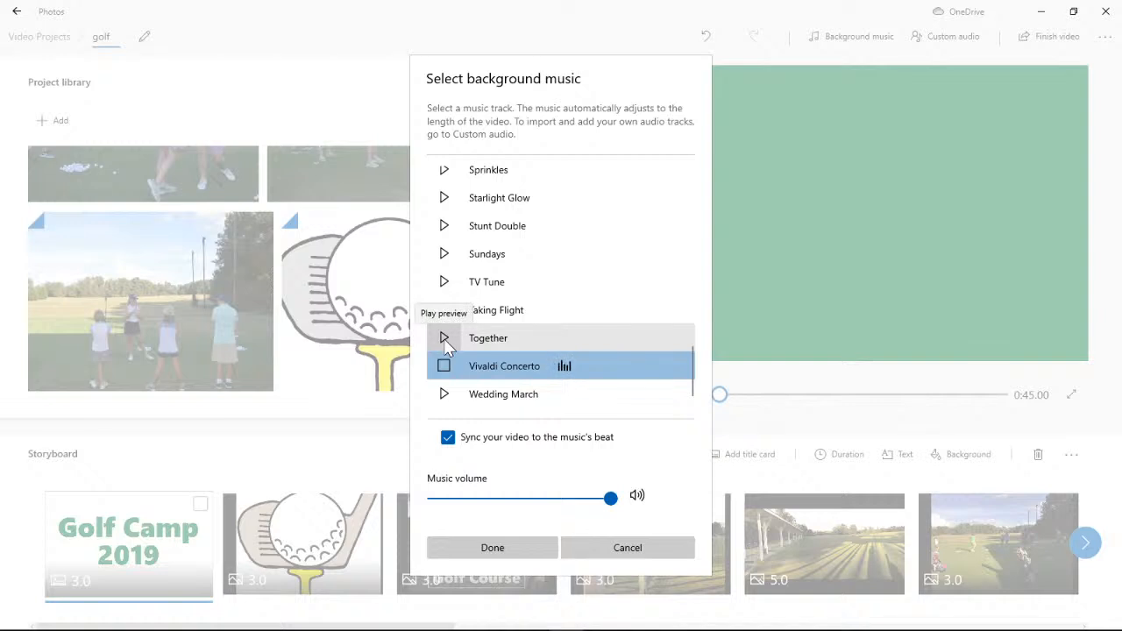
click(444, 338)
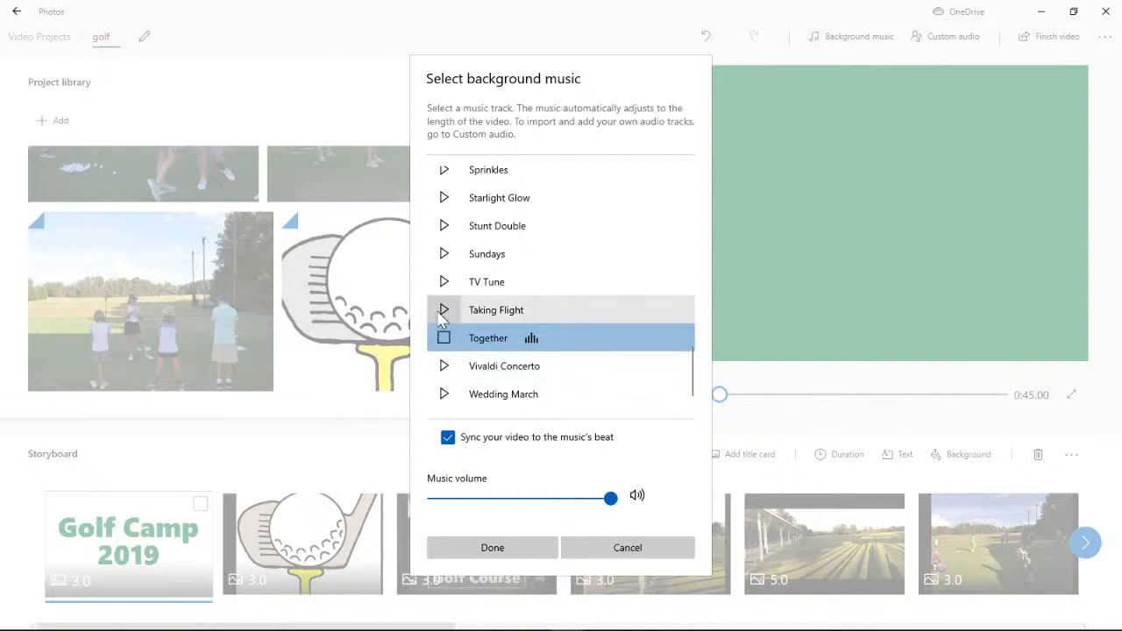
click(440, 312)
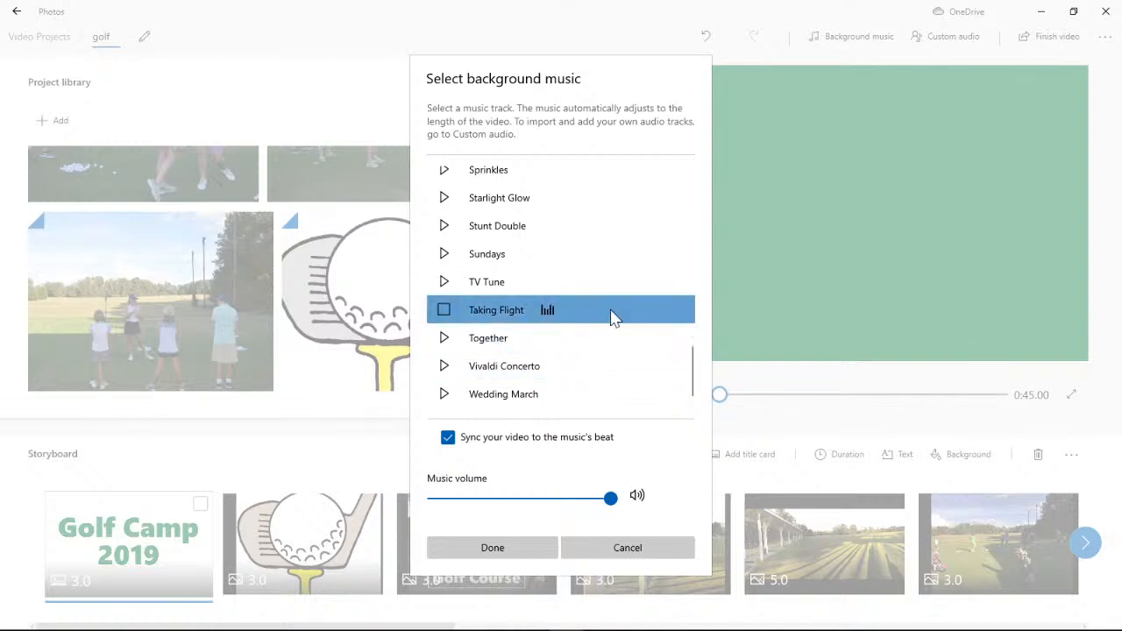
- Apply Funky Strut as background music without syncing the video to the beat, and play the video in full screen from the beginning
drag(693, 375, 691, 243)
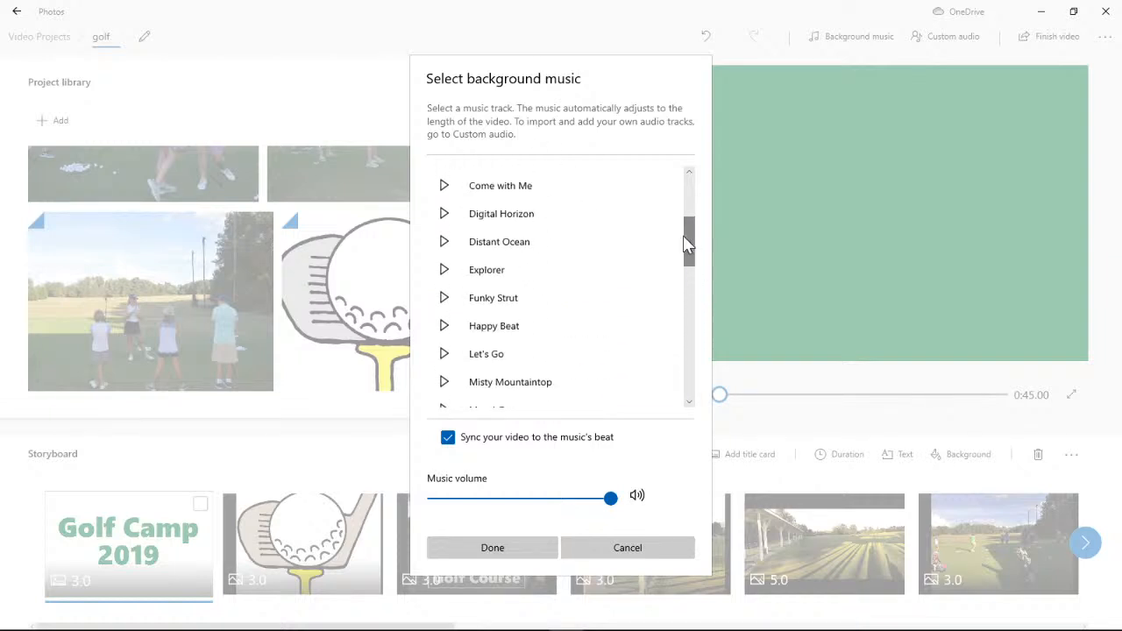
click(551, 301)
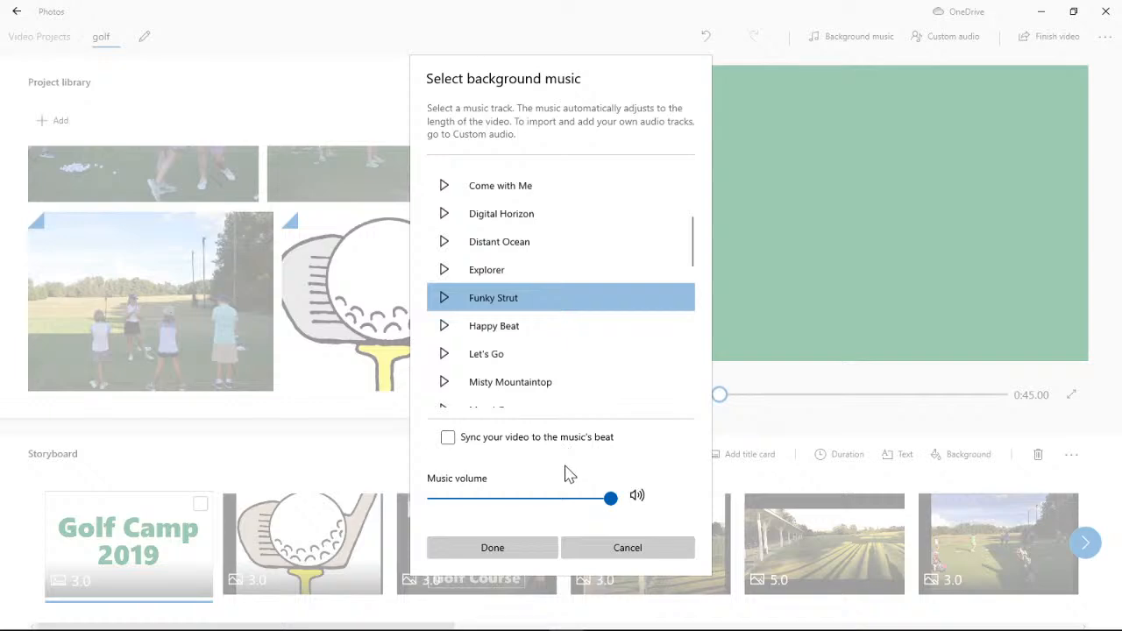
click(518, 552)
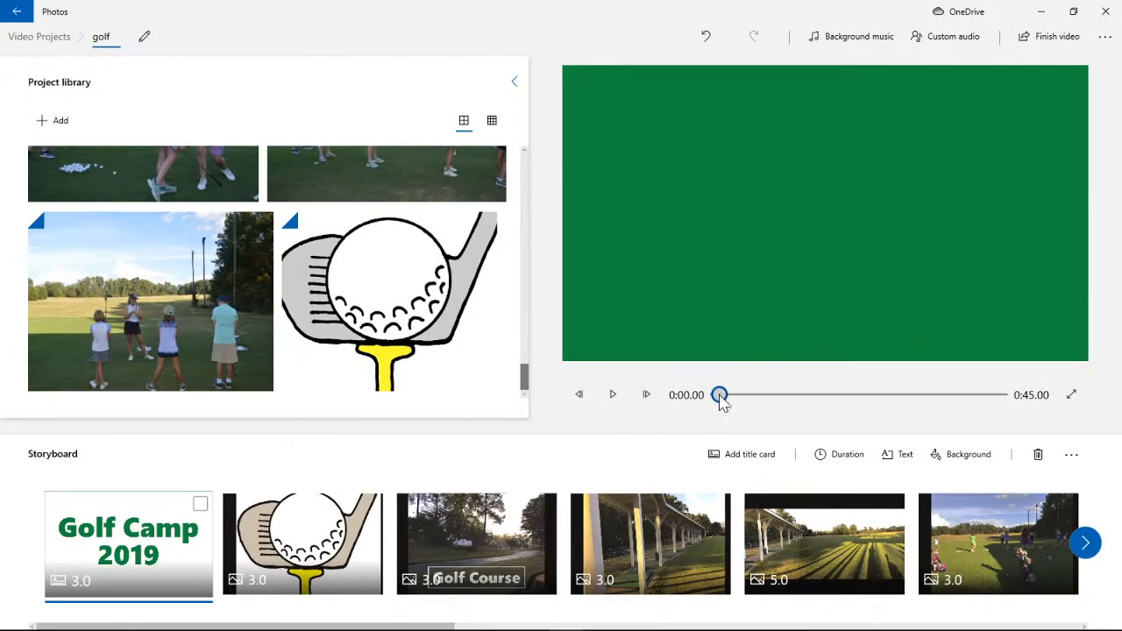
click(1070, 396)
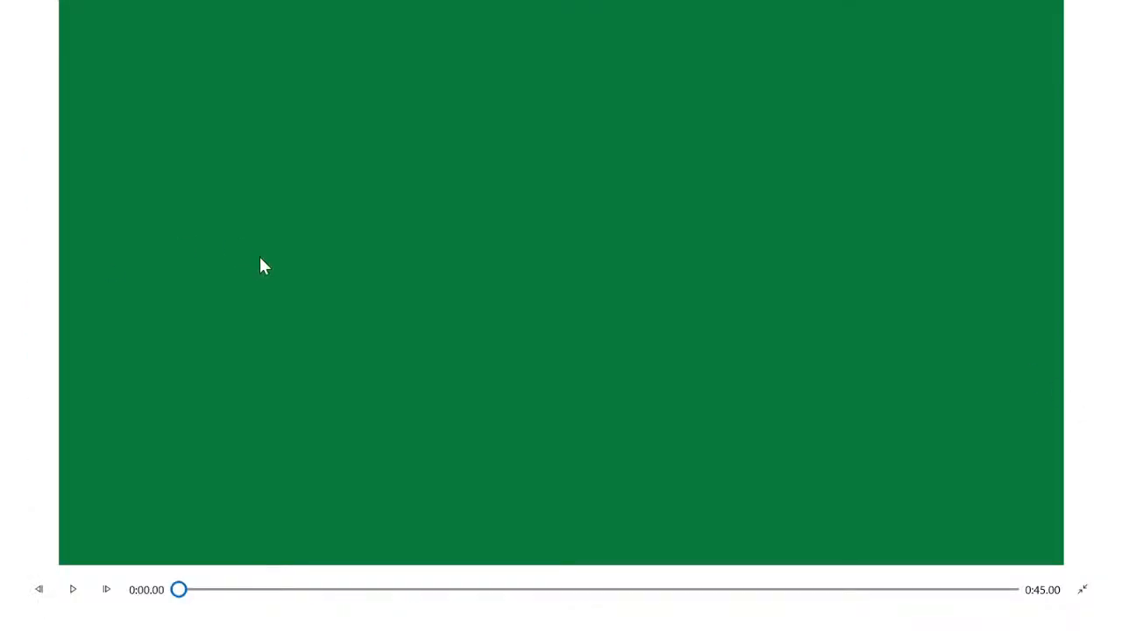
click(73, 589)
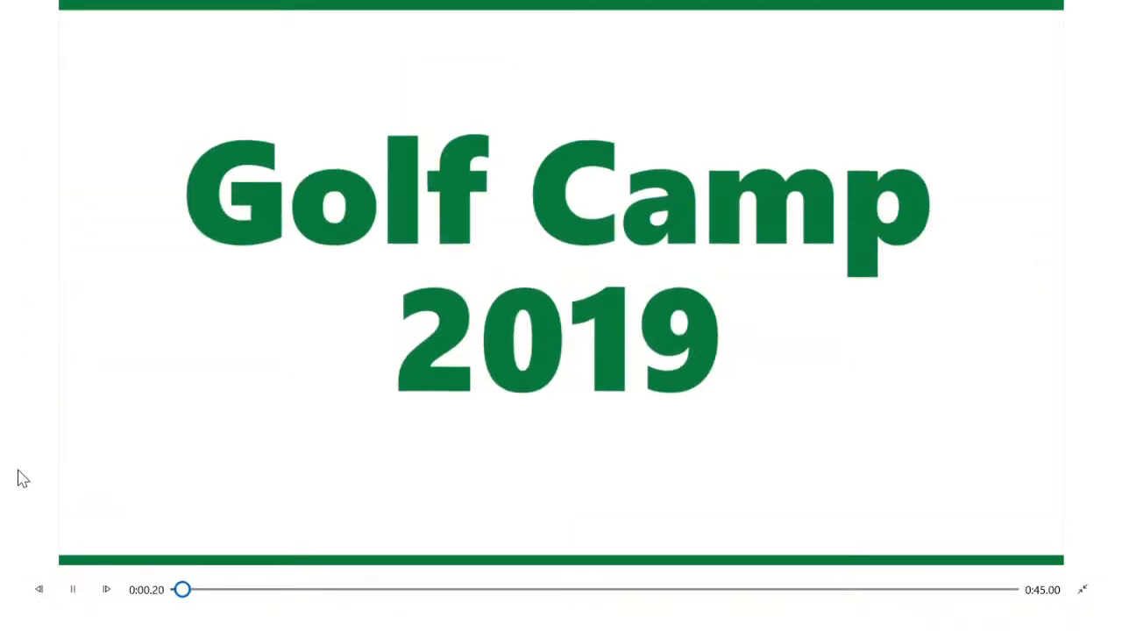
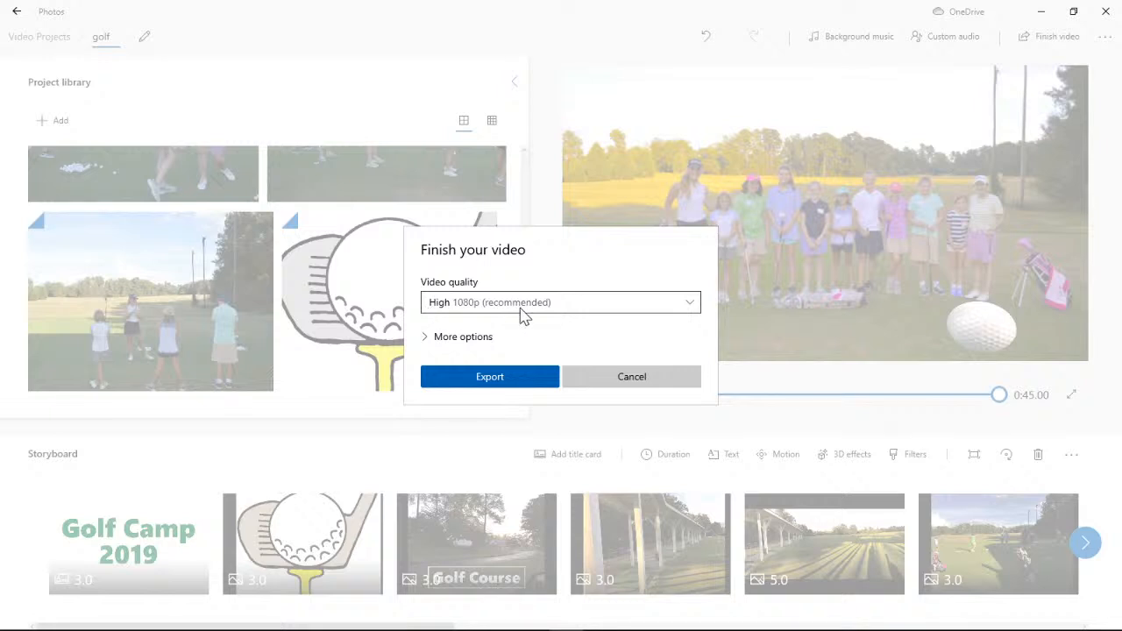
- Review the export options, keeping High 1080p quality and the MP4 file type, and leave without exporting
click(692, 311)
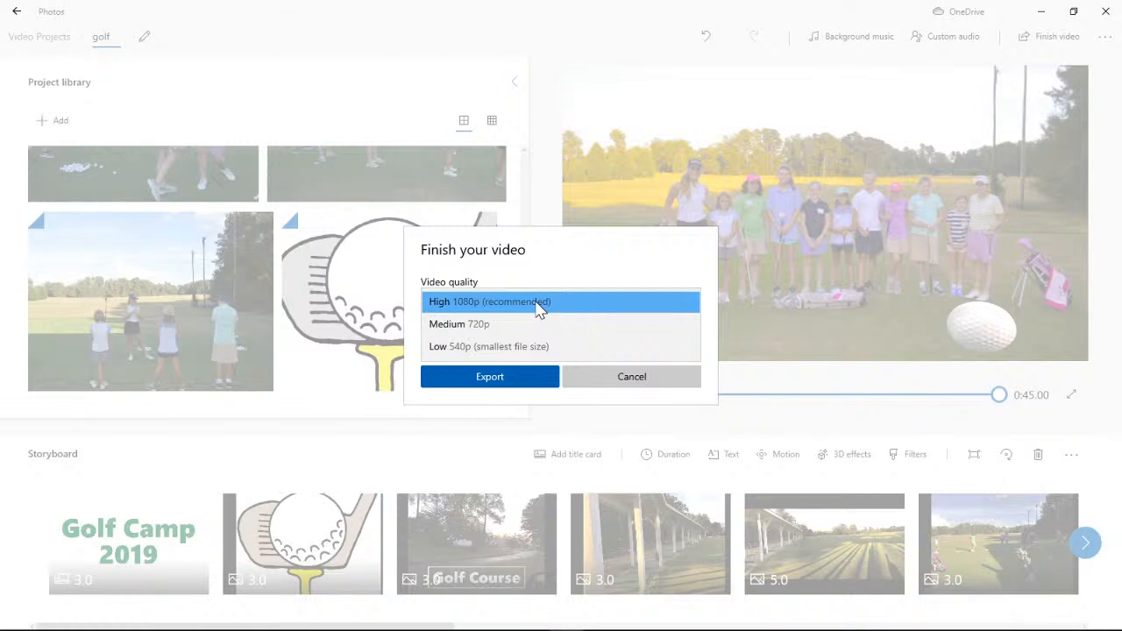
click(539, 306)
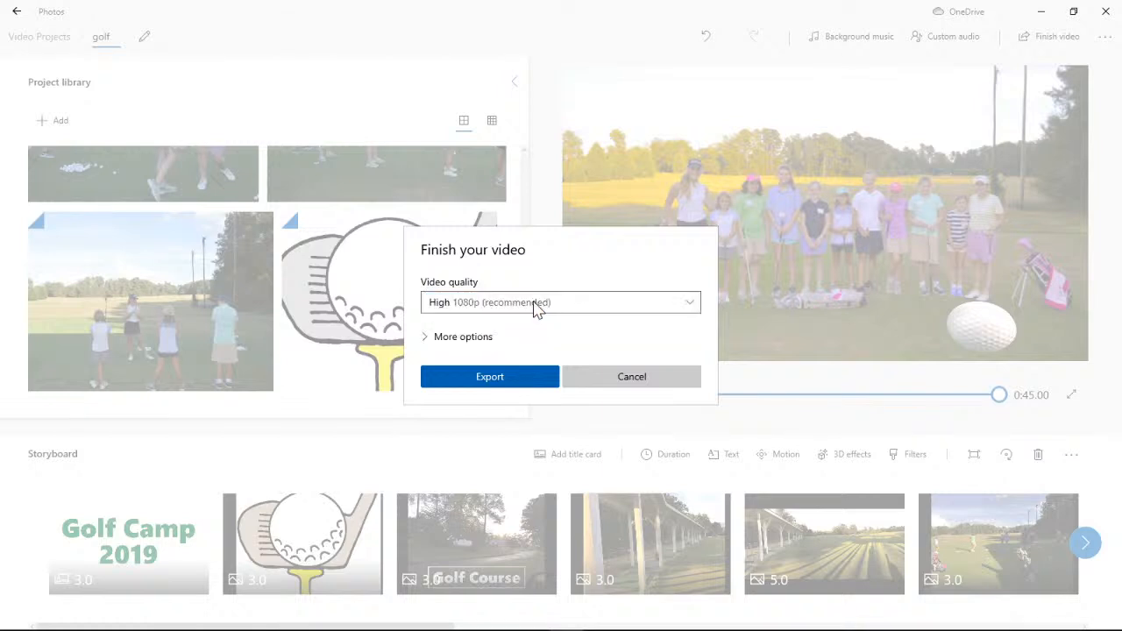
click(428, 340)
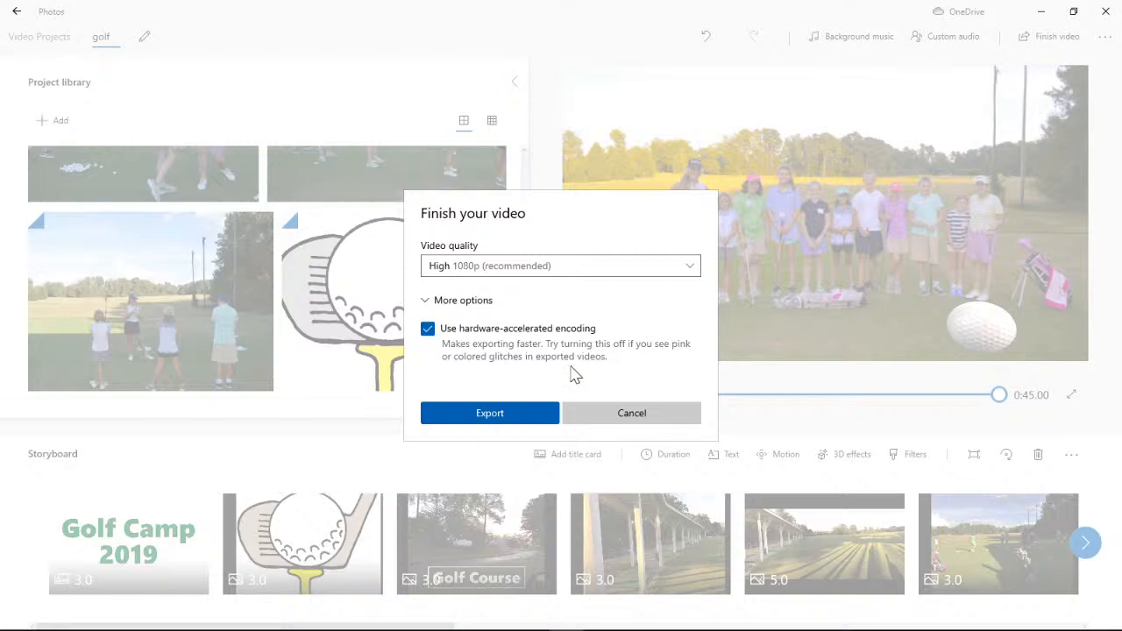
click(480, 415)
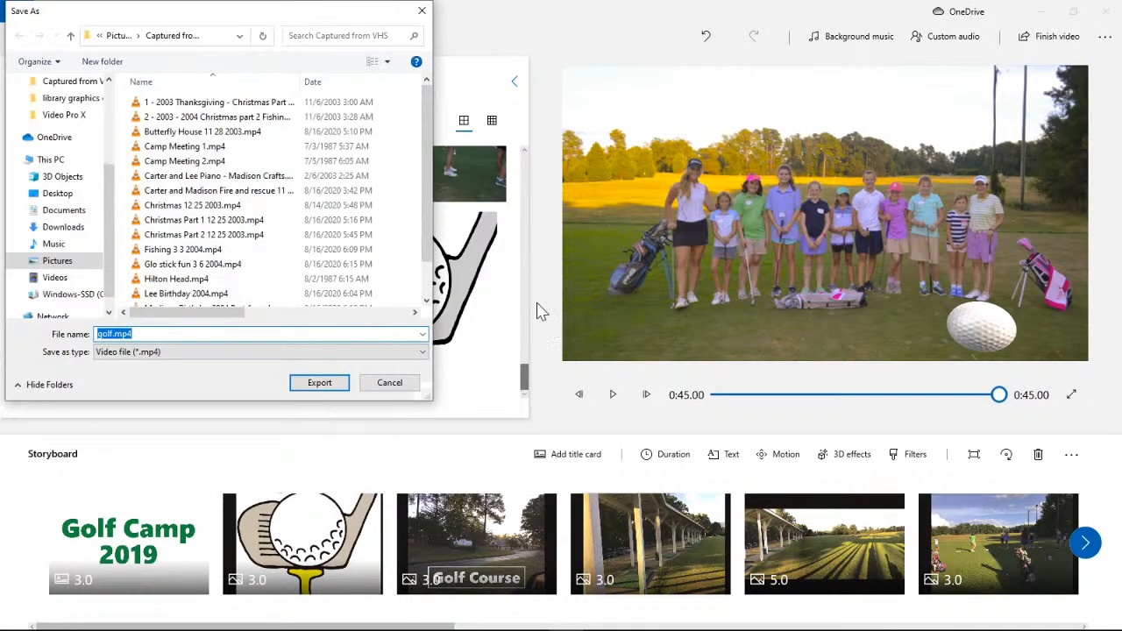
click(159, 355)
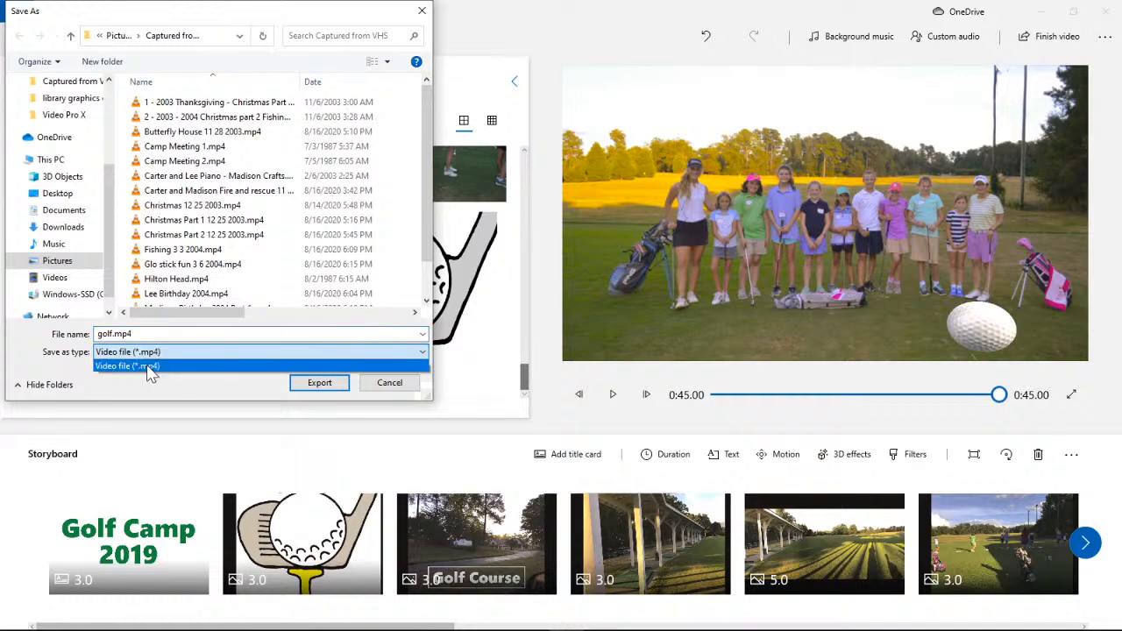
click(162, 367)
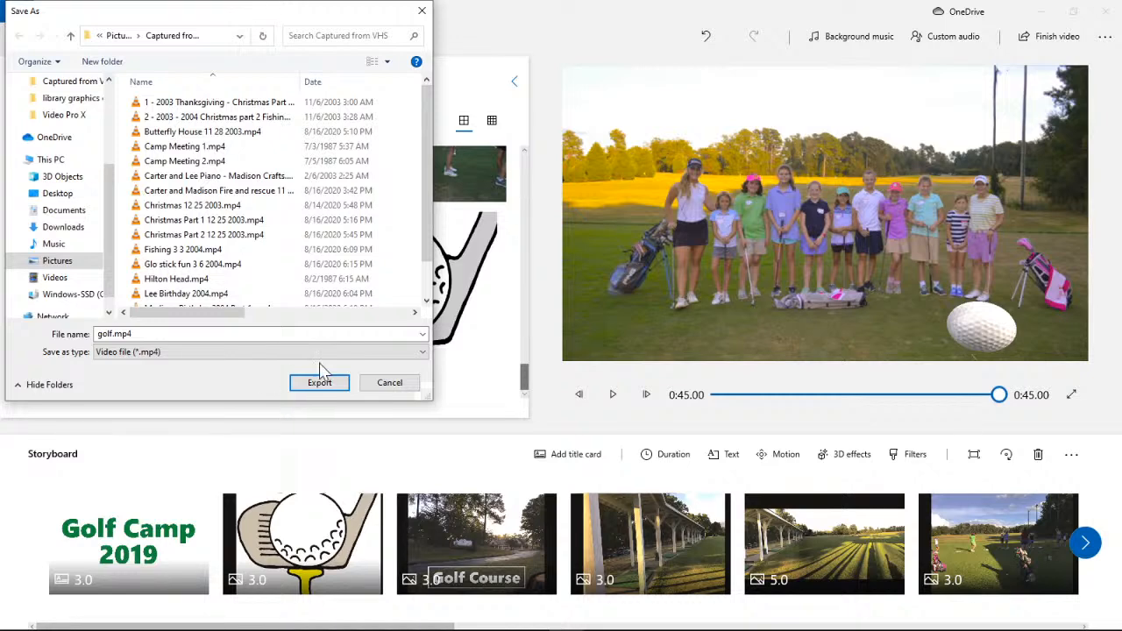
click(390, 383)
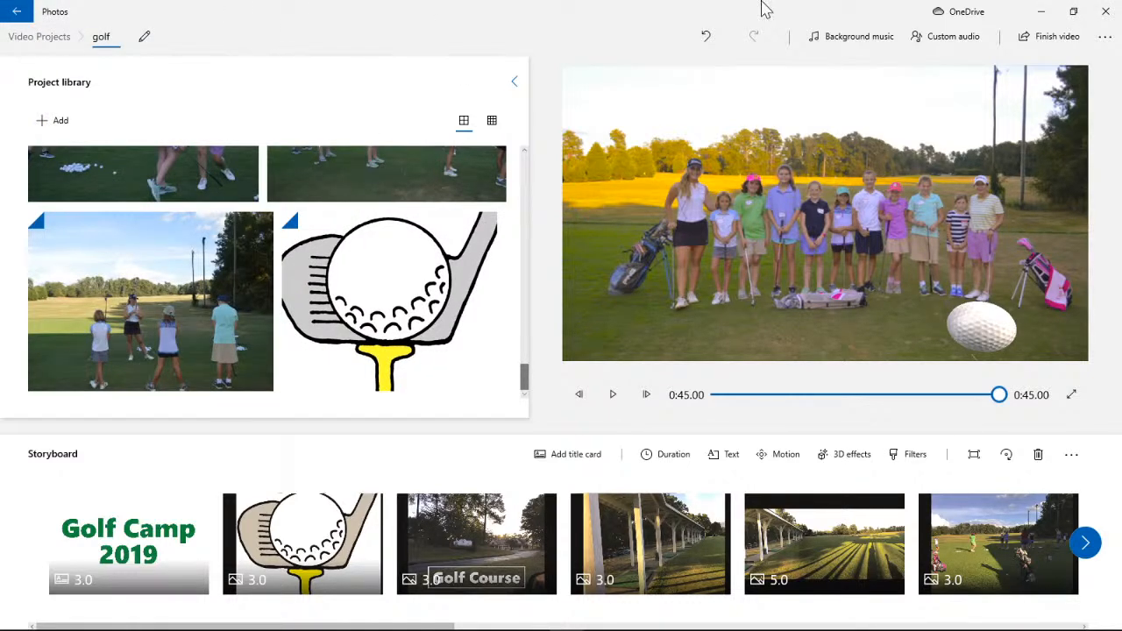
- Go back to the video projects list, look into the Golf 8 26 project and return to the list
click(18, 17)
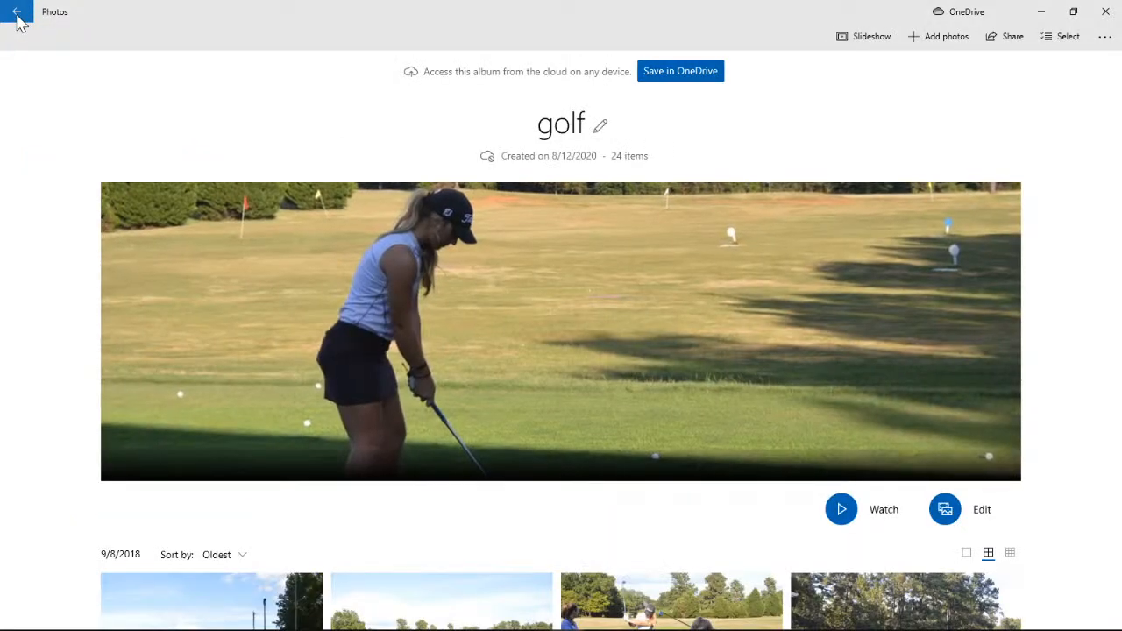
click(17, 19)
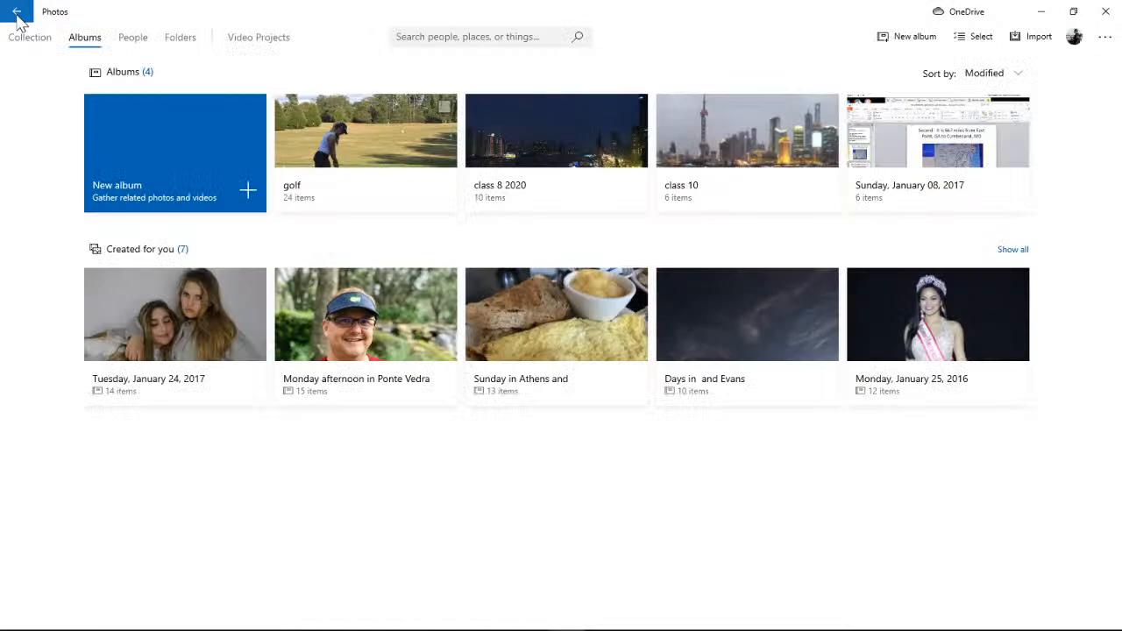
click(266, 43)
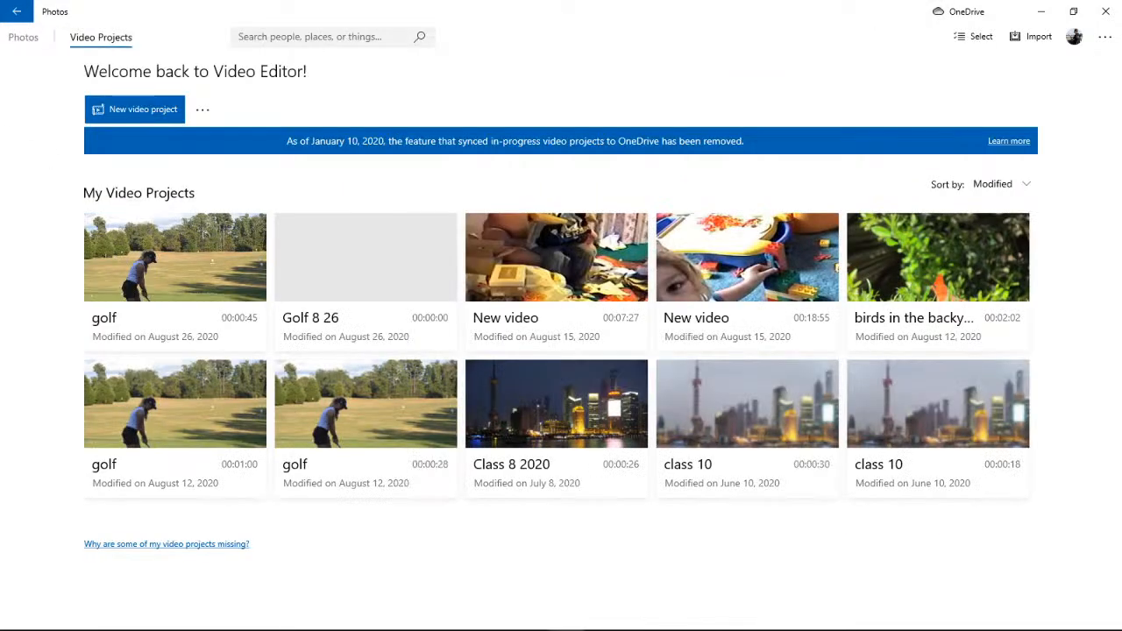
click(362, 291)
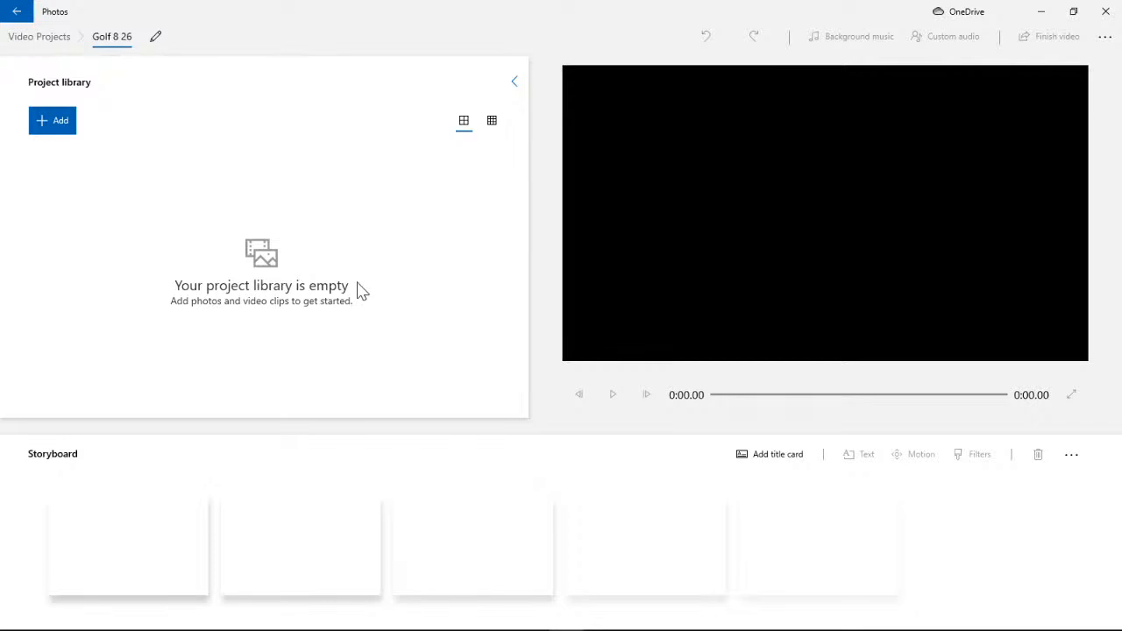
click(16, 11)
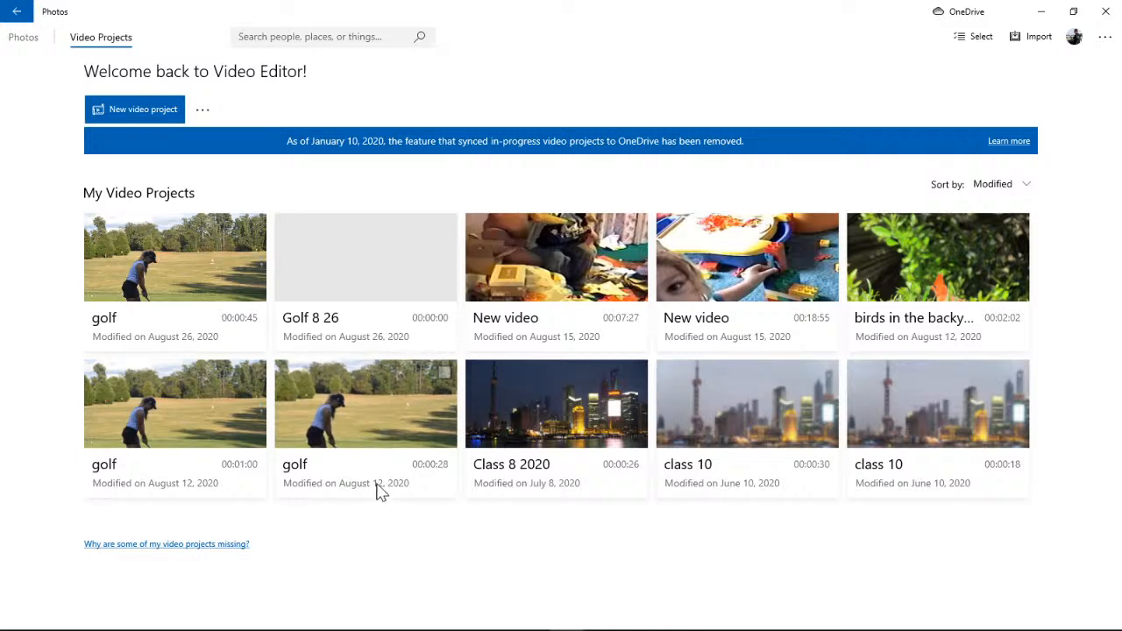
- Open the golf project modified on August 26, 2020 and look through its storyboard from end to end
click(170, 282)
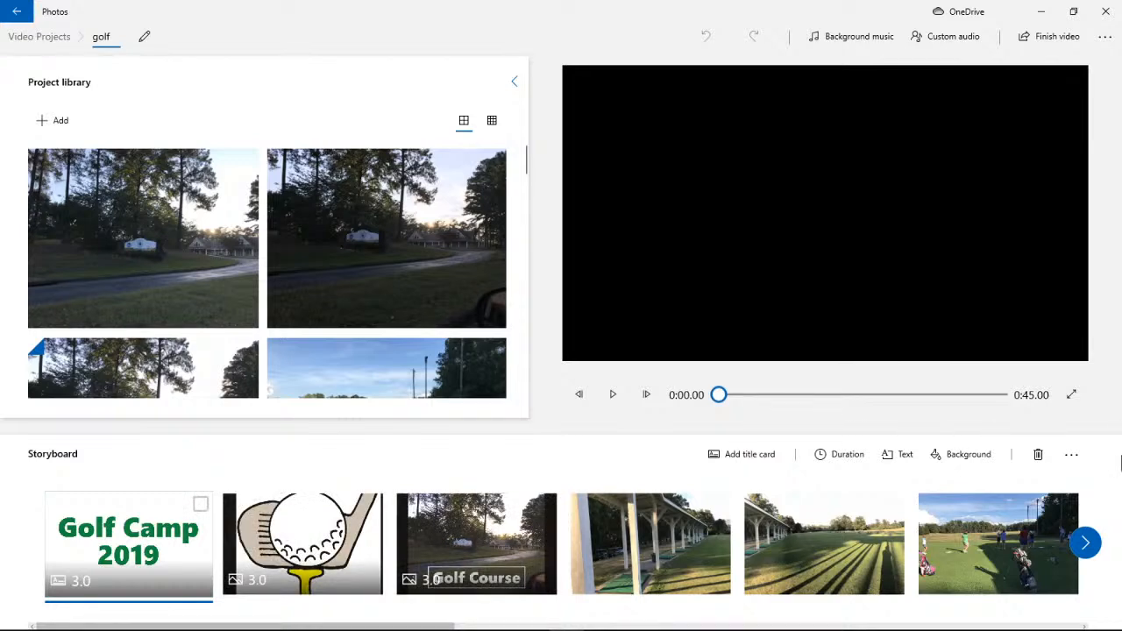
click(1084, 543)
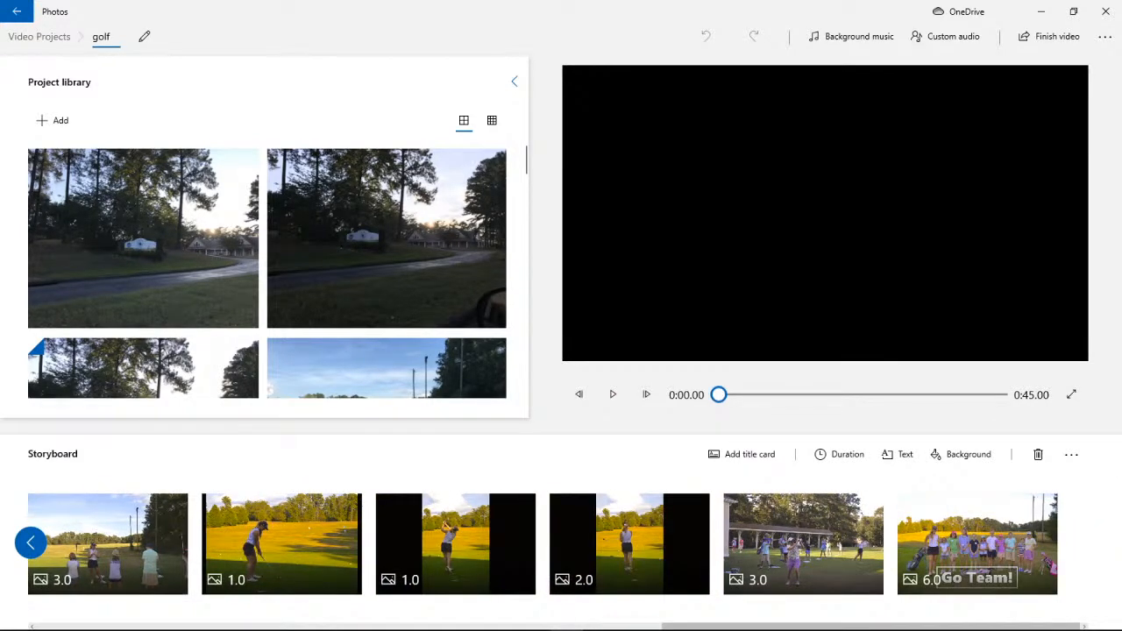
click(30, 542)
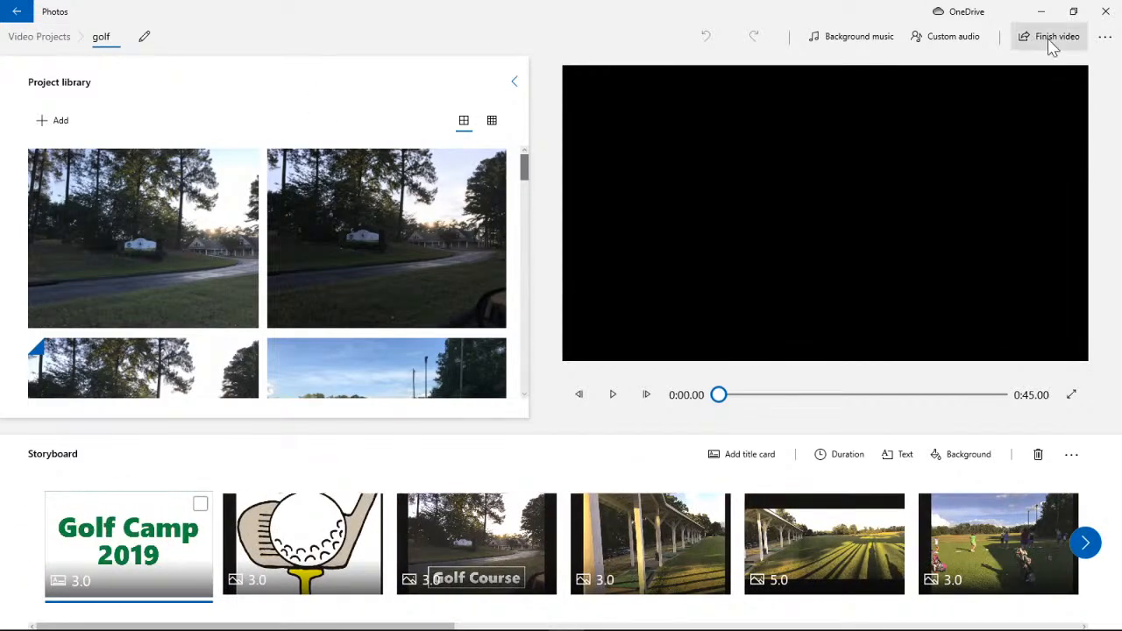
- Look at the option for backing up the golf project for use on another PC, and dismiss it
click(1106, 39)
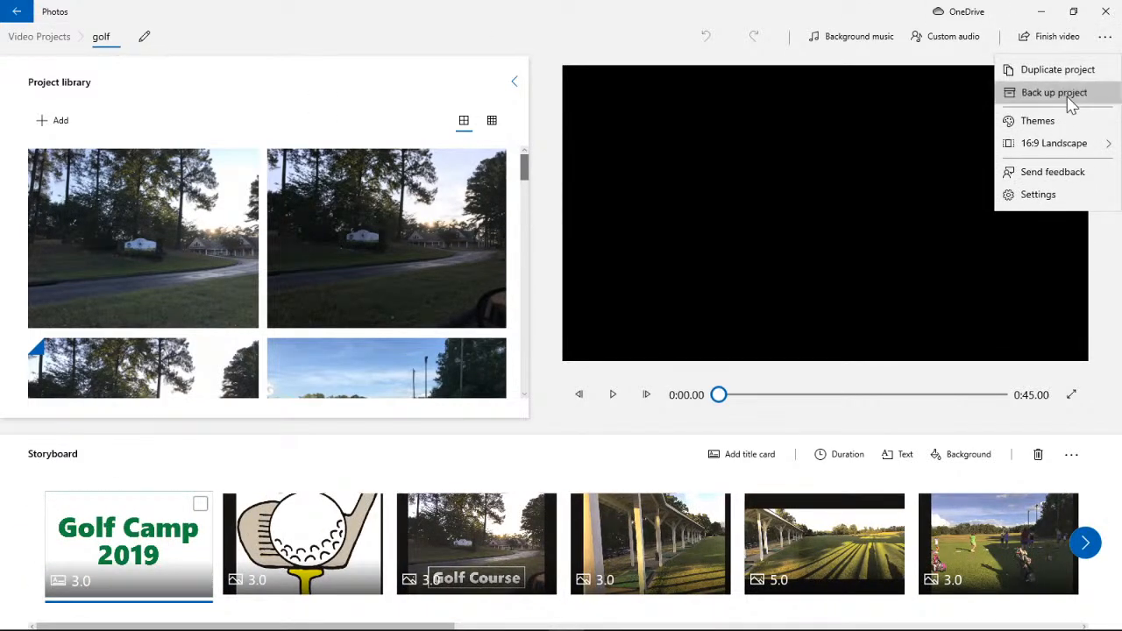
click(1069, 91)
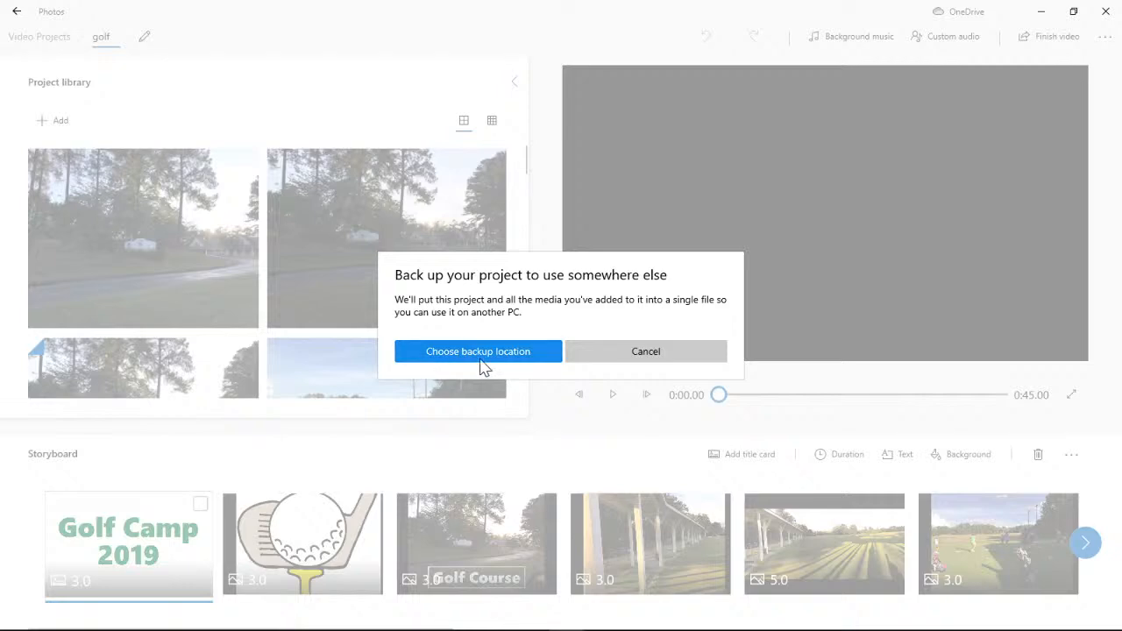
click(601, 350)
click(1105, 38)
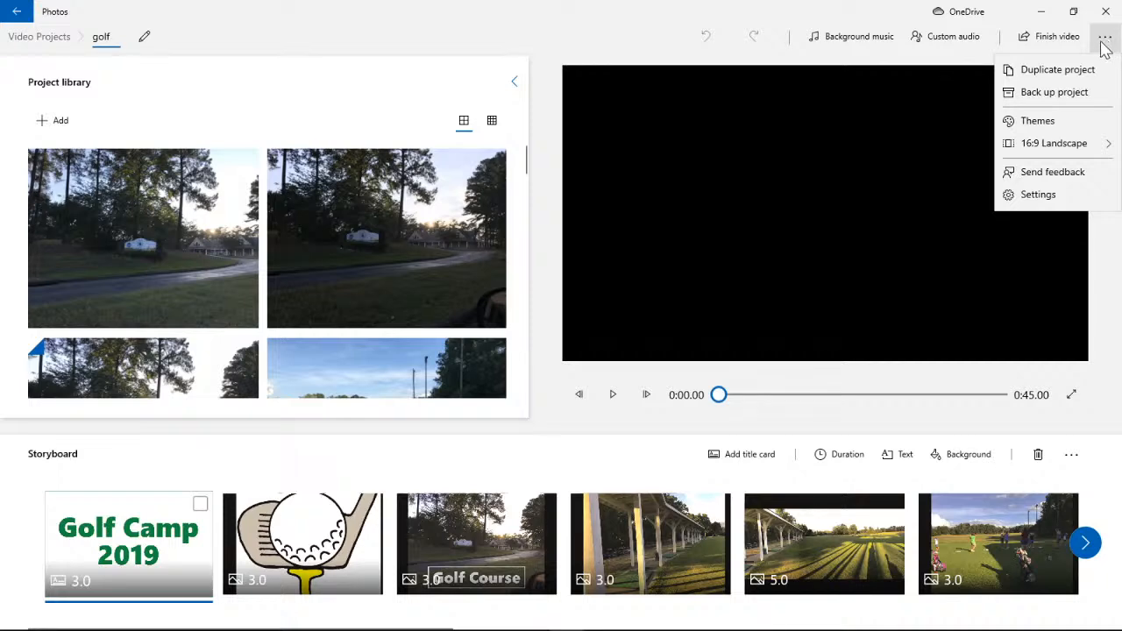
click(361, 25)
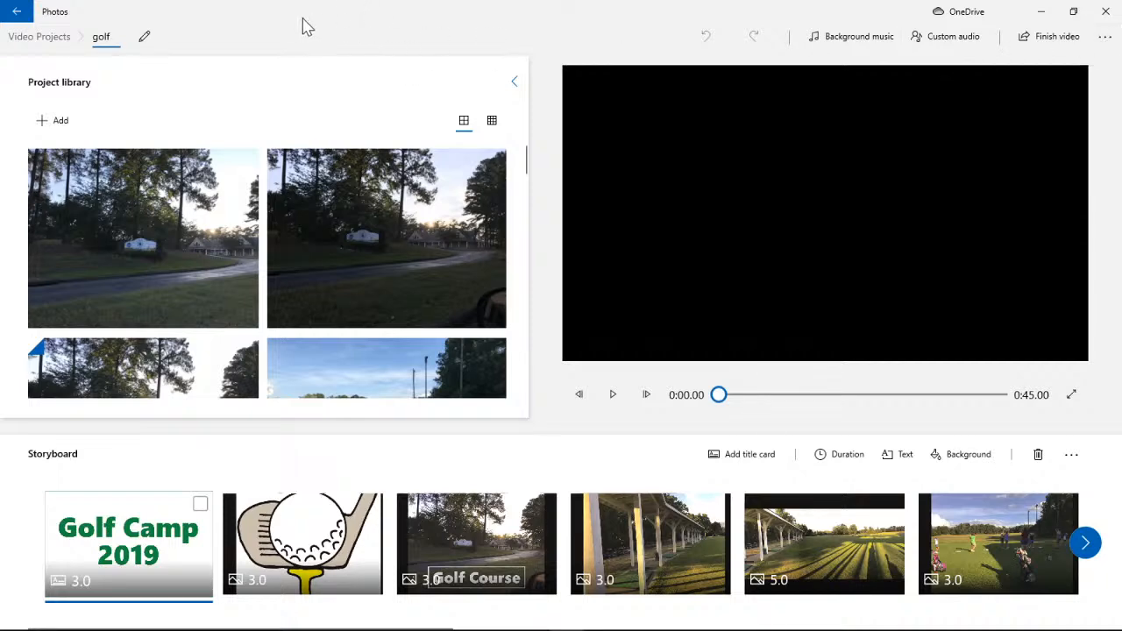
- Return to the video projects list and create a new blank video project, skipping its naming
click(15, 11)
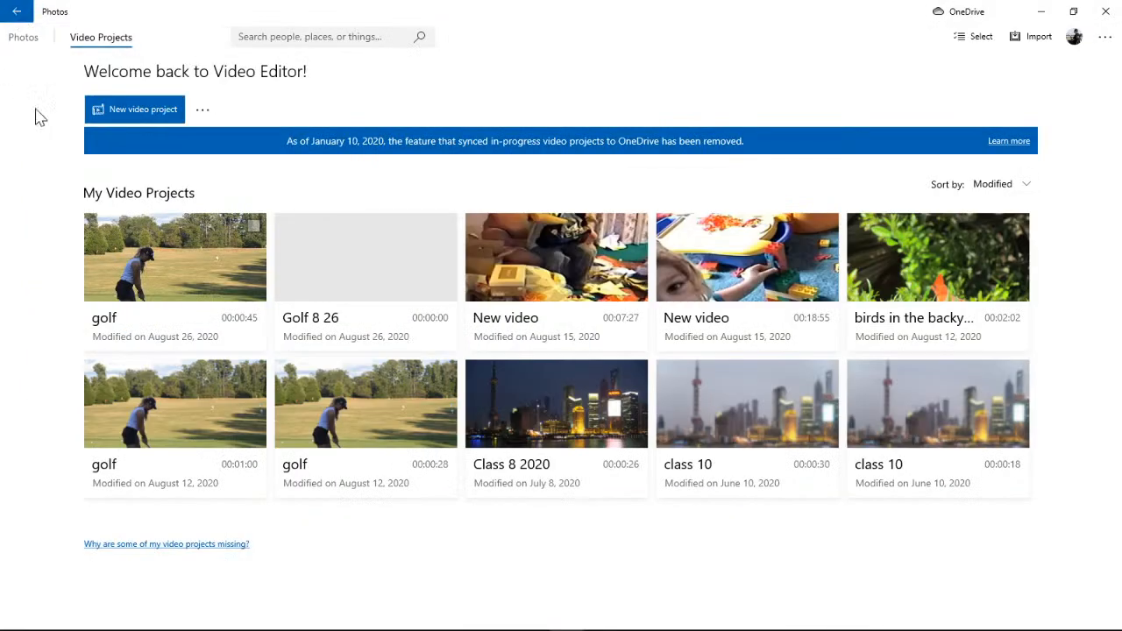
click(118, 114)
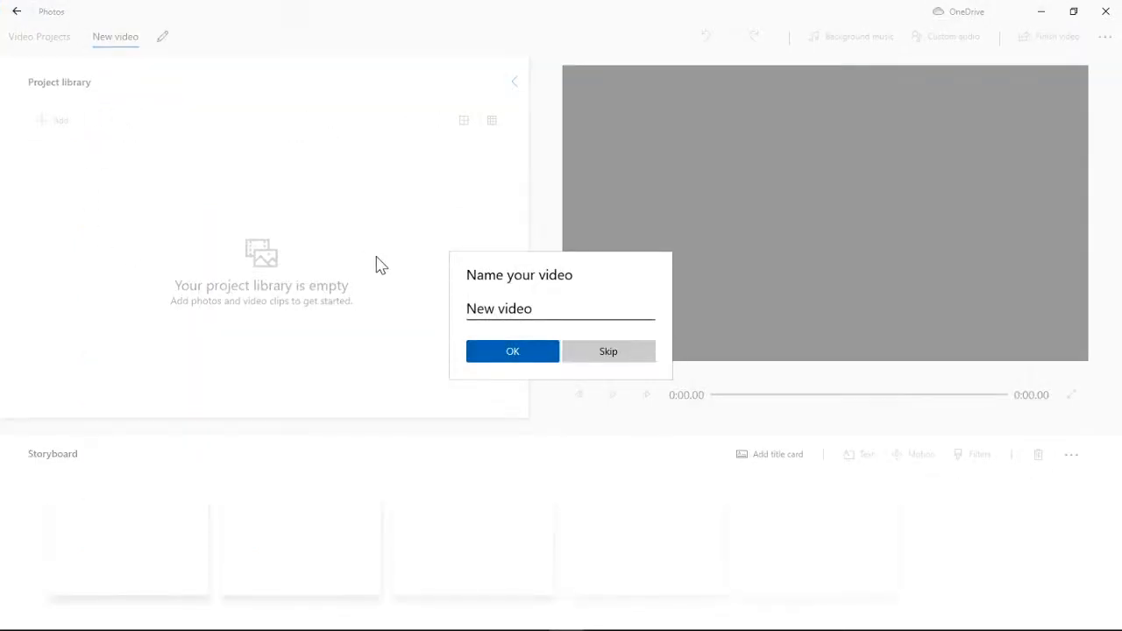
click(539, 308)
click(644, 309)
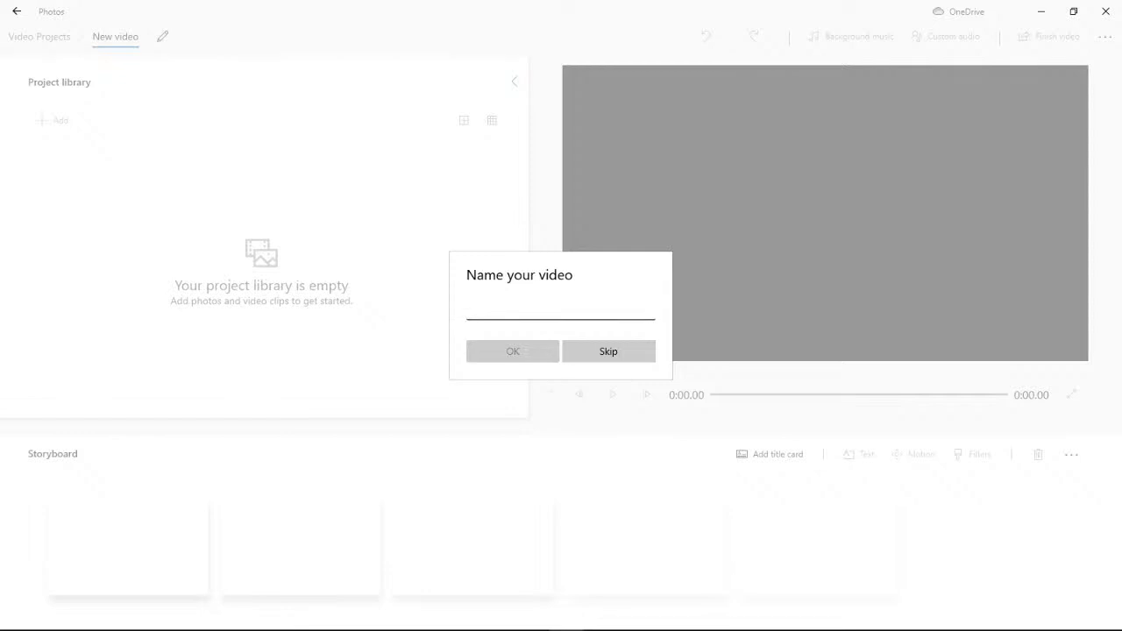
click(578, 353)
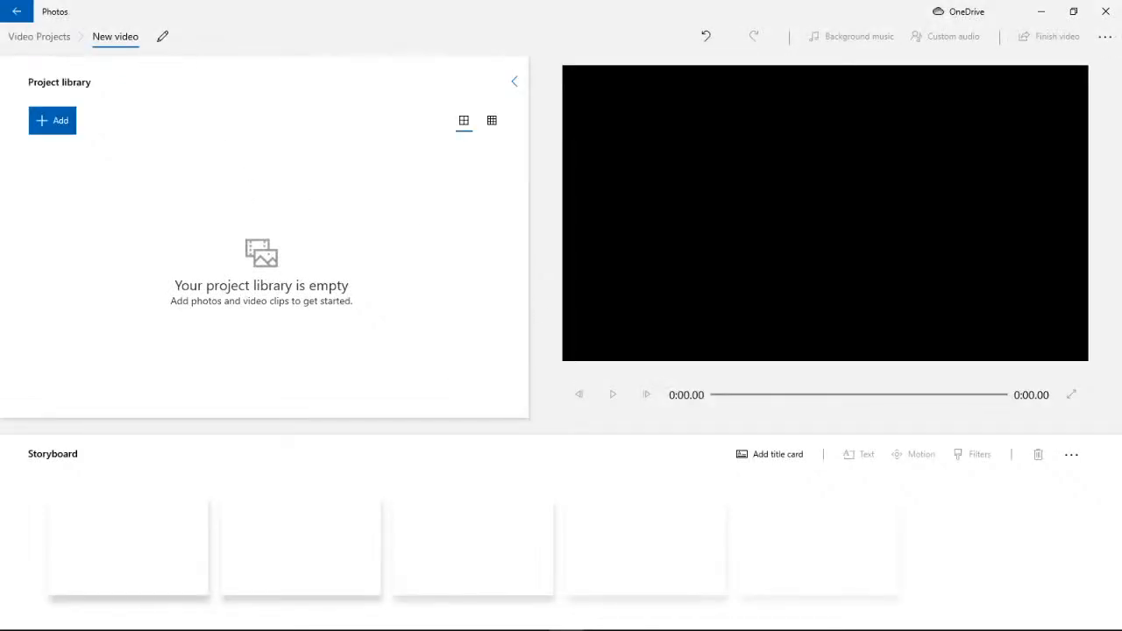
- Rename the new video project as Birdingvu
click(162, 37)
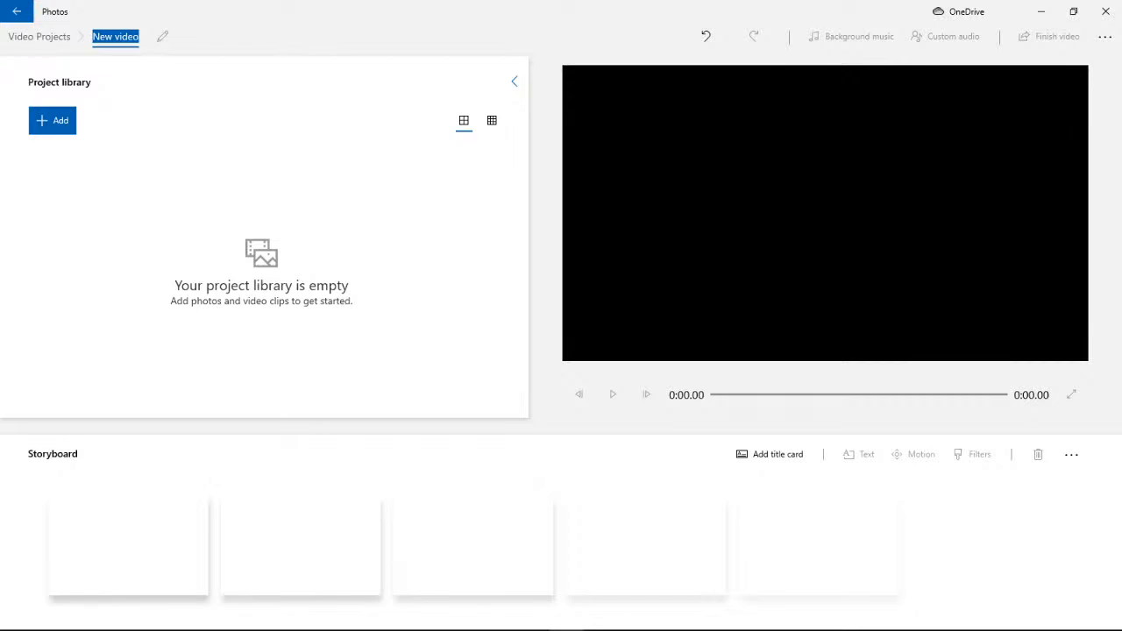
text(Bi)
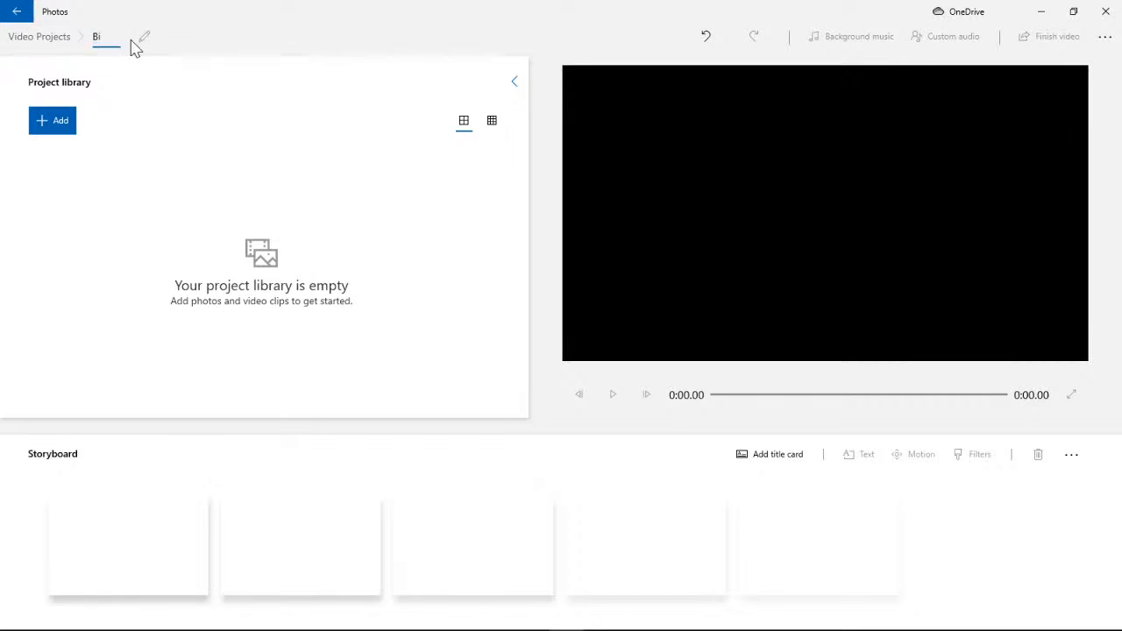
text(rdingv)
key(Return)
- Reopen the new blank project from the video projects list and rename it as Birdingvideos
click(38, 36)
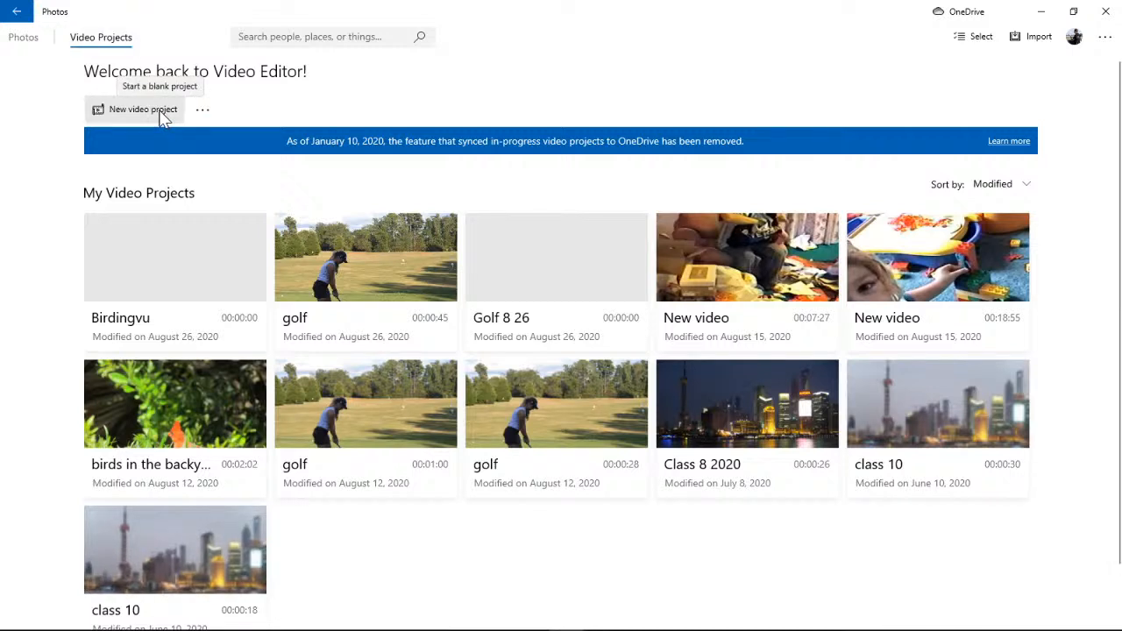
click(186, 220)
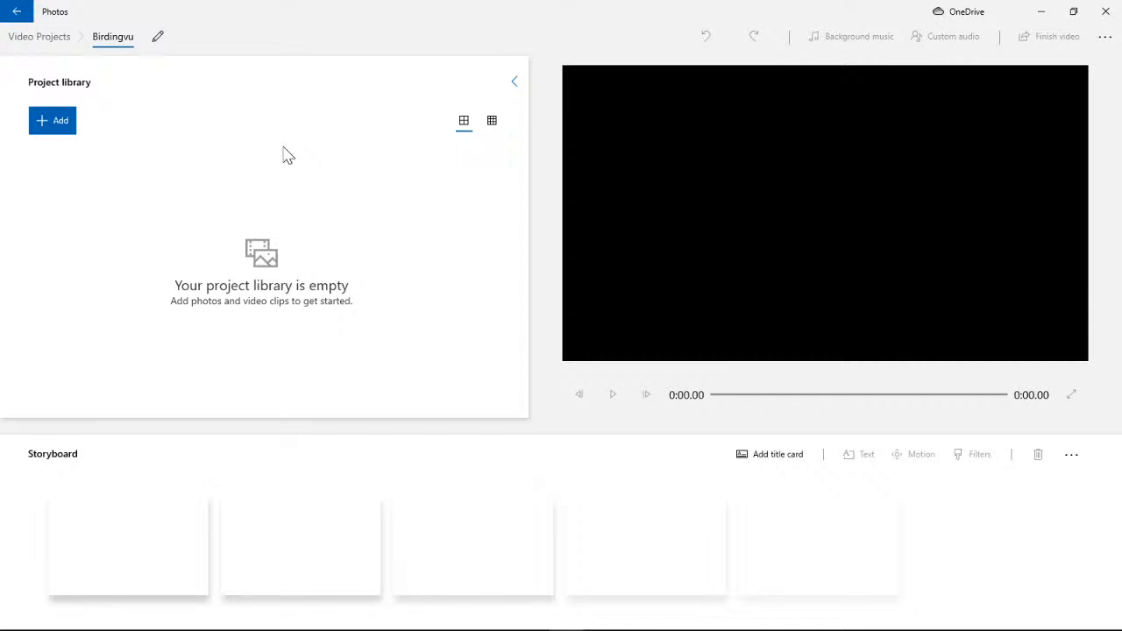
click(157, 36)
key(Escape)
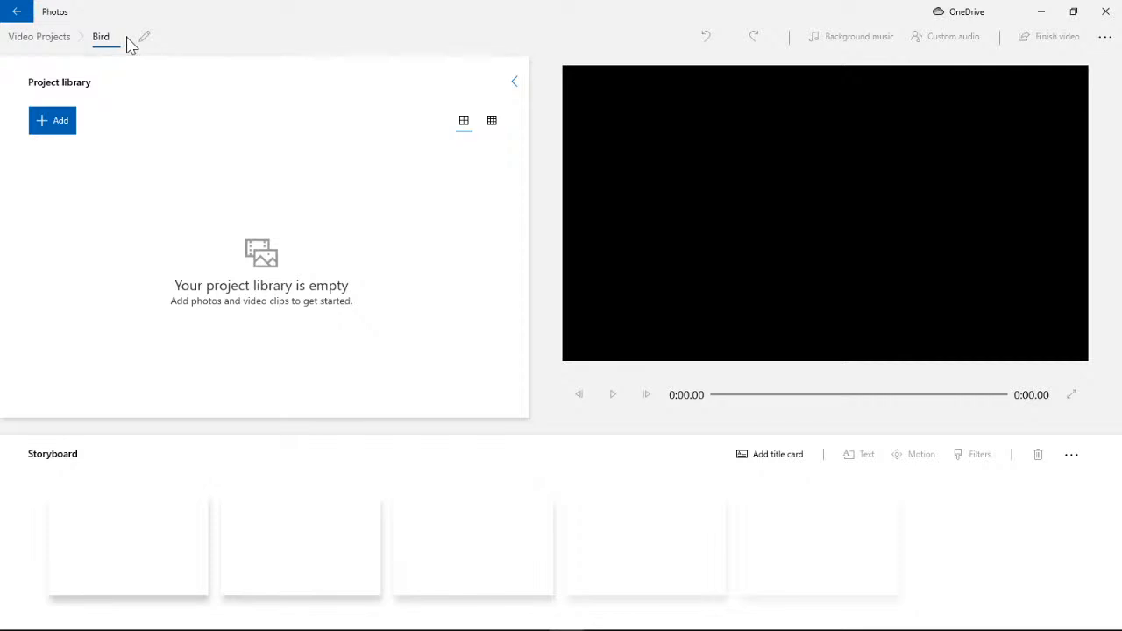
text(se)
- Start adding media from this PC to the project library and browse to Documents > CCL > Facebook Live > Birding
click(50, 124)
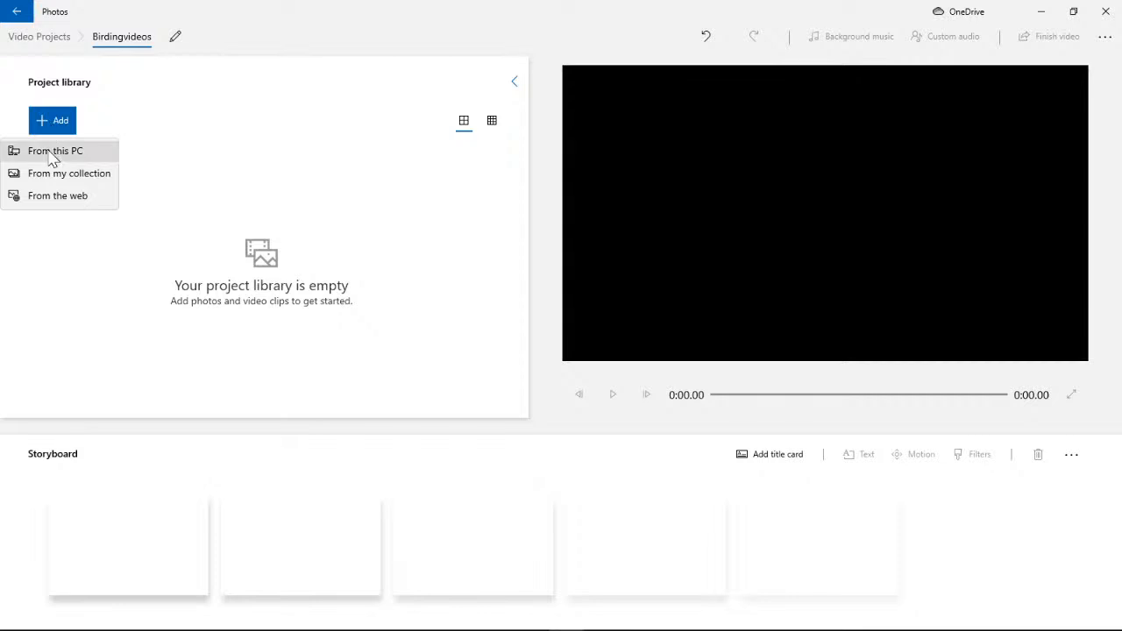
click(49, 153)
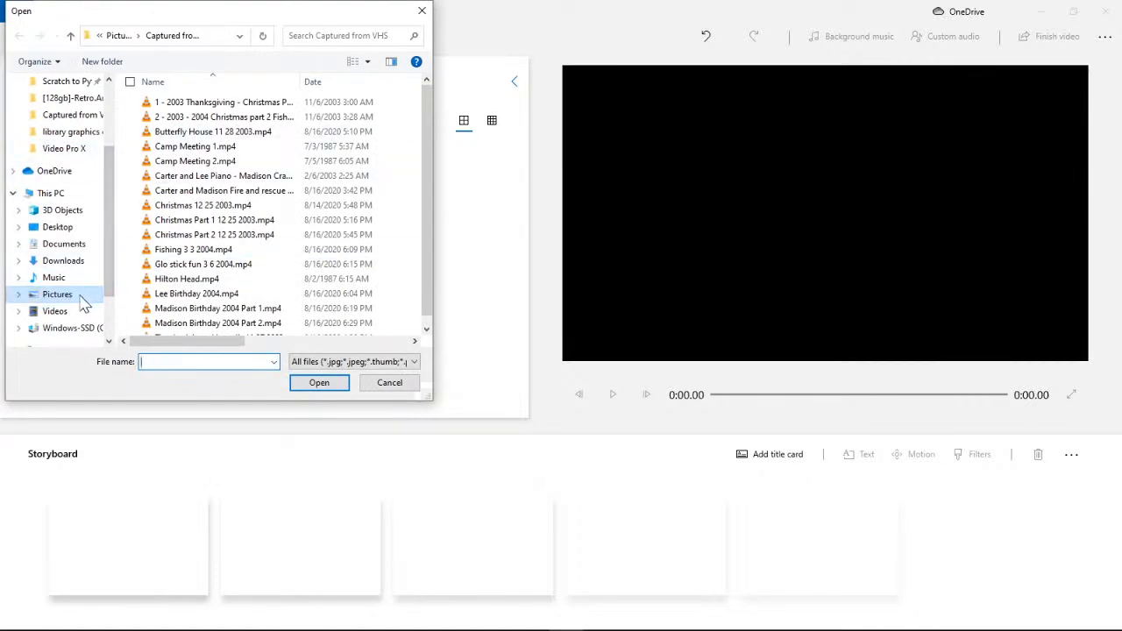
click(71, 244)
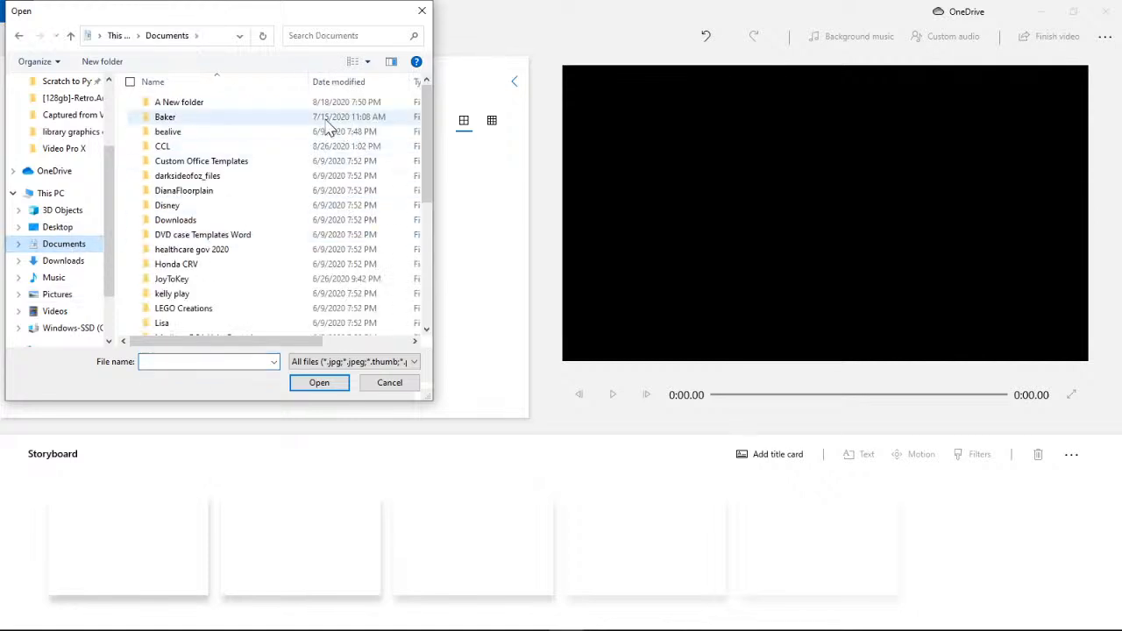
double_click(210, 149)
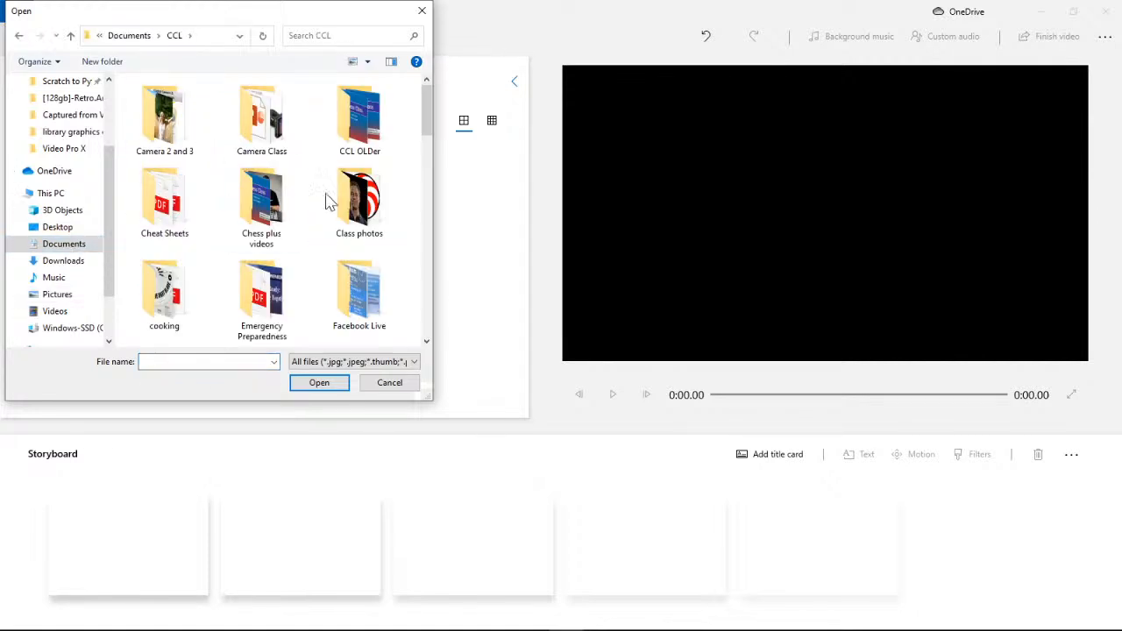
scroll(310, 201, down, 3)
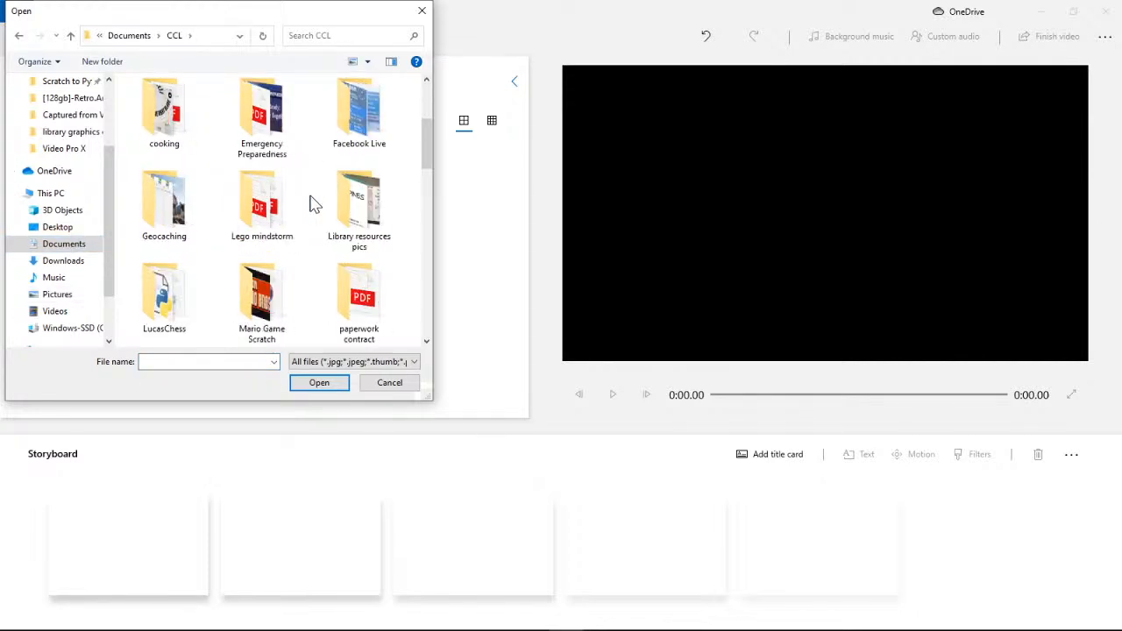
double_click(355, 114)
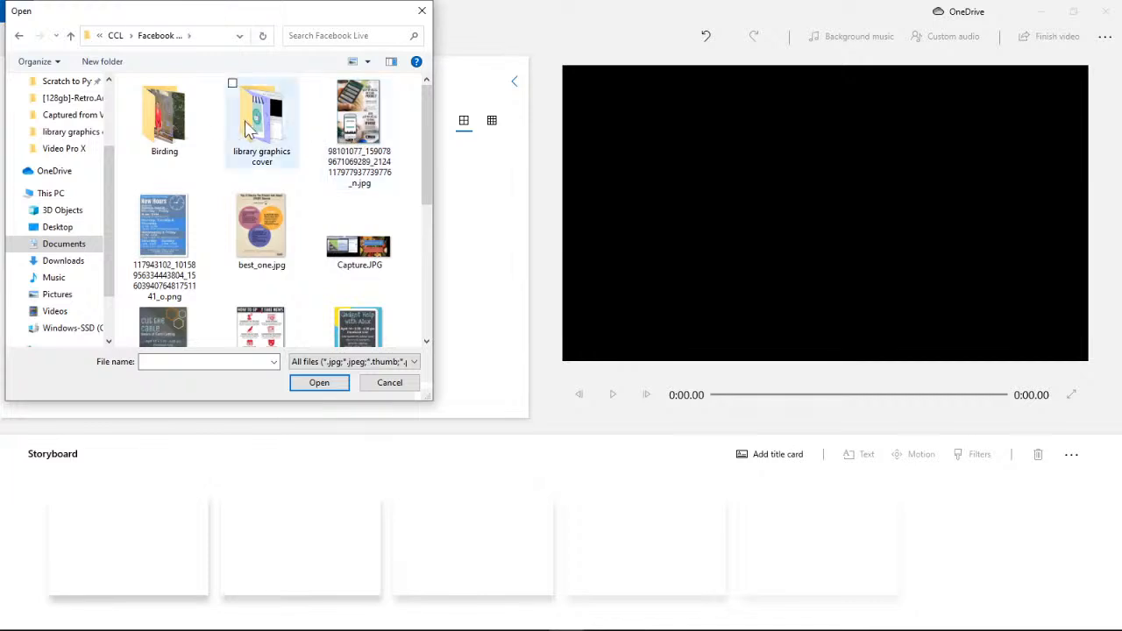
double_click(186, 140)
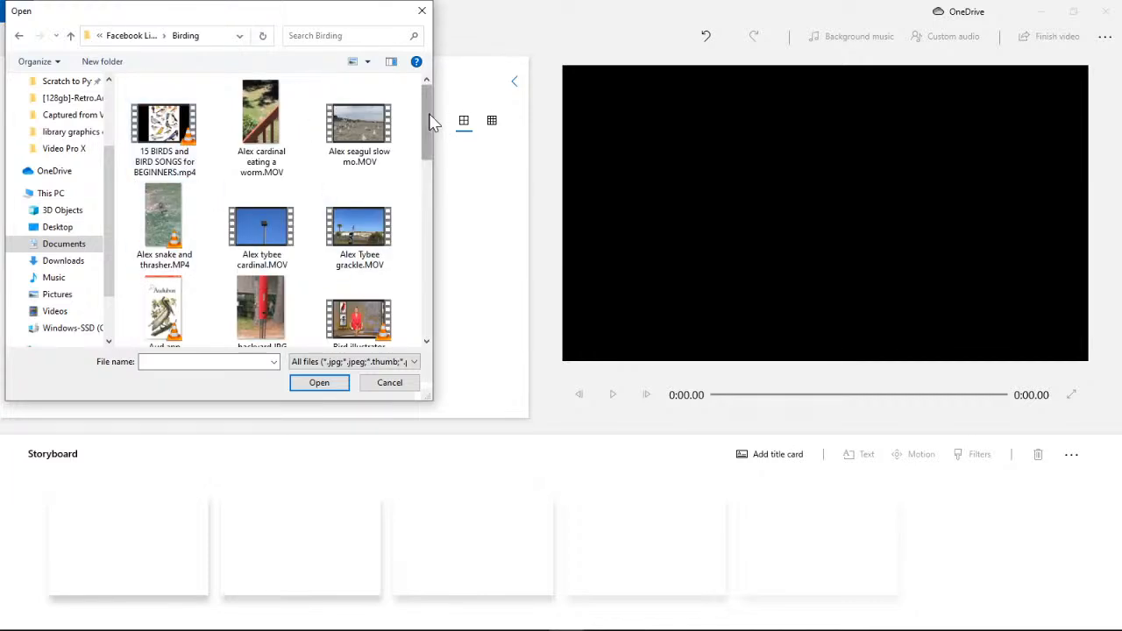
- Select the five bird videos: cardinal eating a worm, seagull slow mo, snake and thrasher, Tybee cardinal and Tybee grackle
click(355, 131)
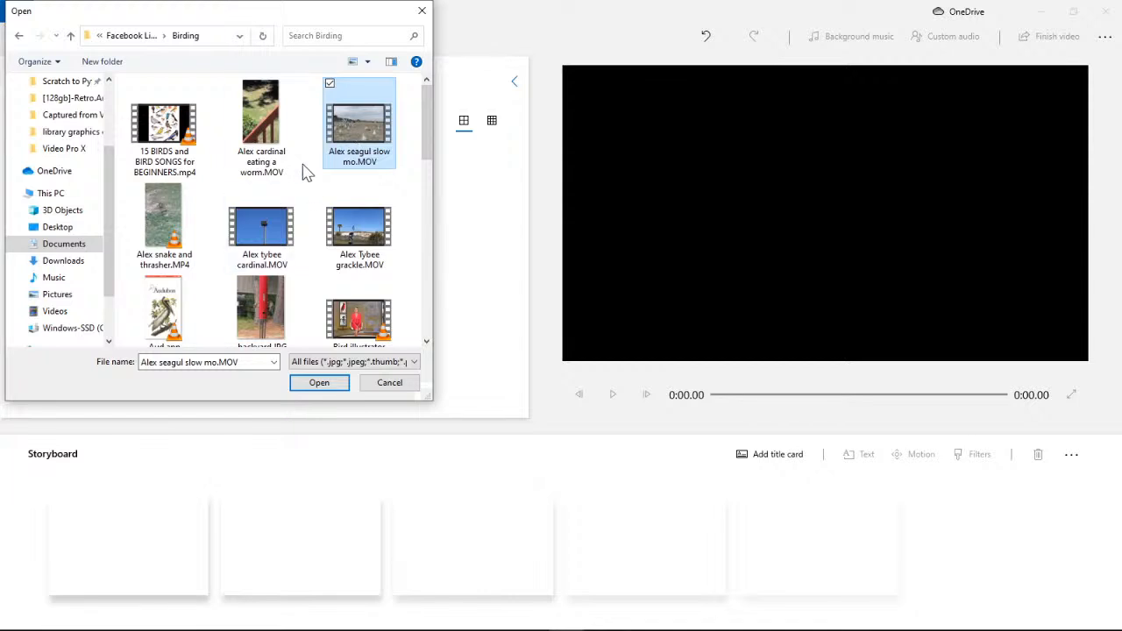
ctrl+click(283, 149)
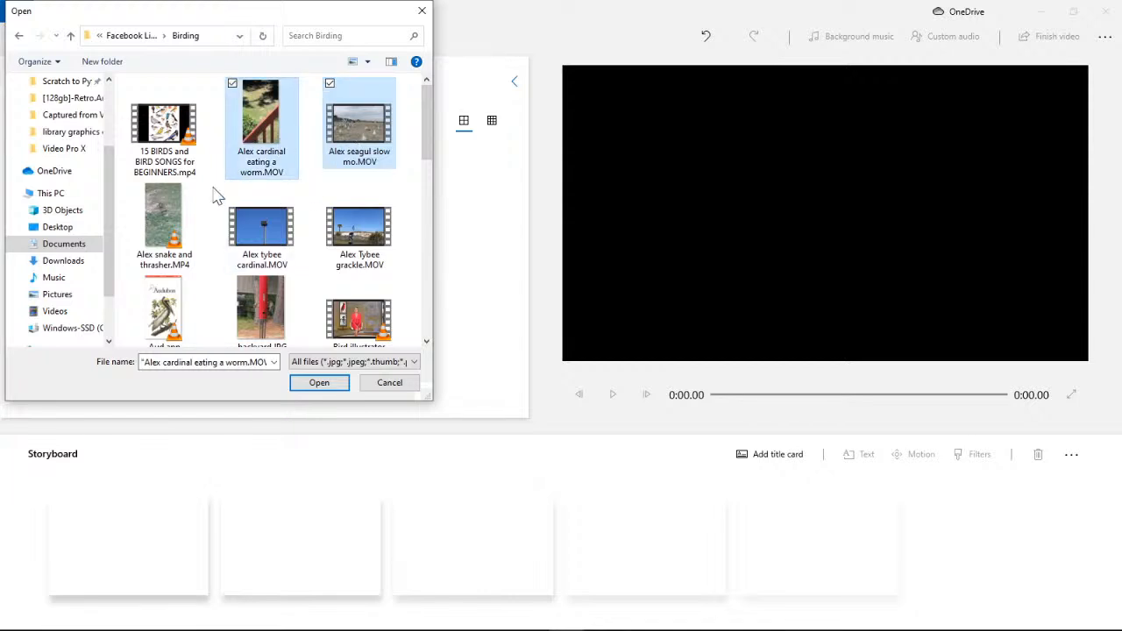
ctrl+click(200, 220)
ctrl+click(251, 217)
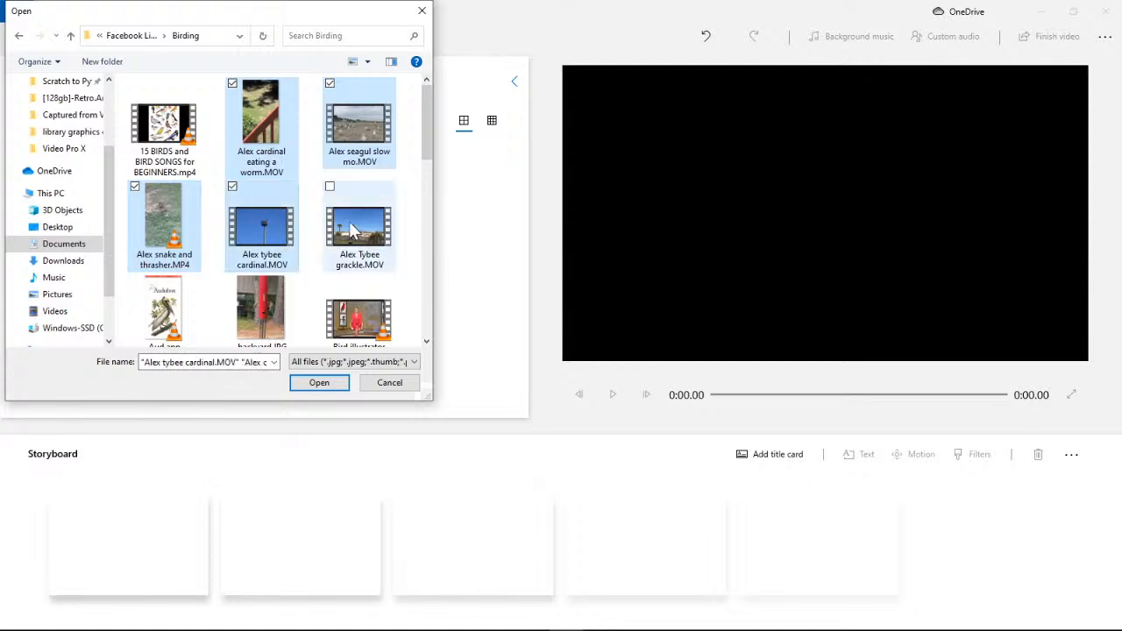
ctrl+click(355, 230)
- Add the photos backyard.JPG, blue jay.JPG and blue jay2.JPG to the file selection
drag(427, 109, 431, 158)
click(233, 137)
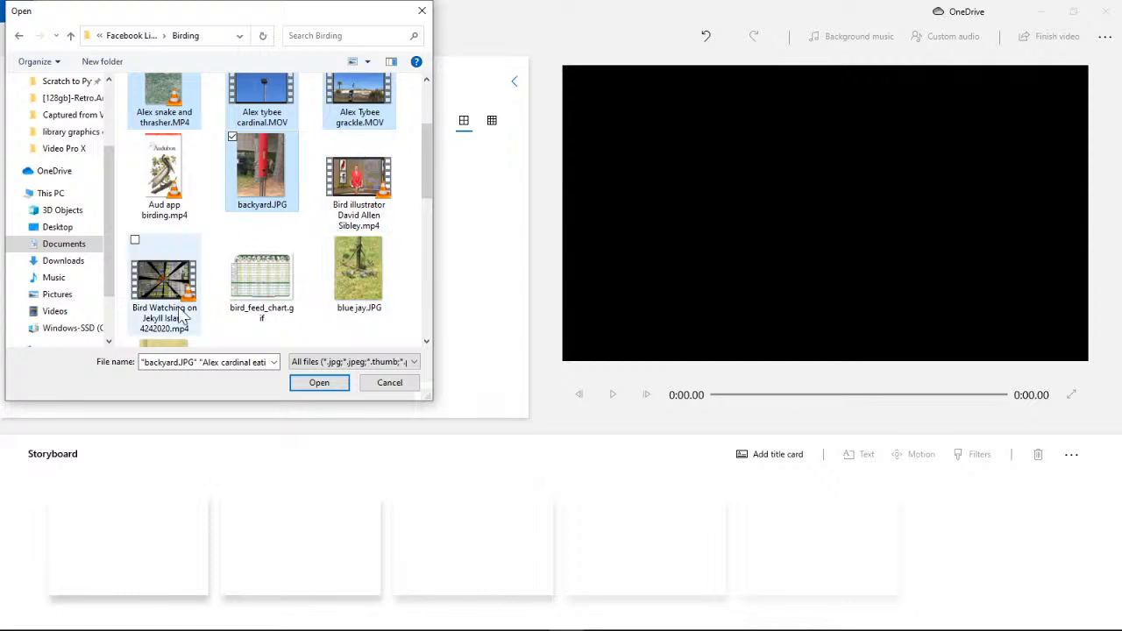
mouse_move(426, 155)
mouse_down()
mouse_move(426, 194)
mouse_move(425, 173)
mouse_up()
click(330, 184)
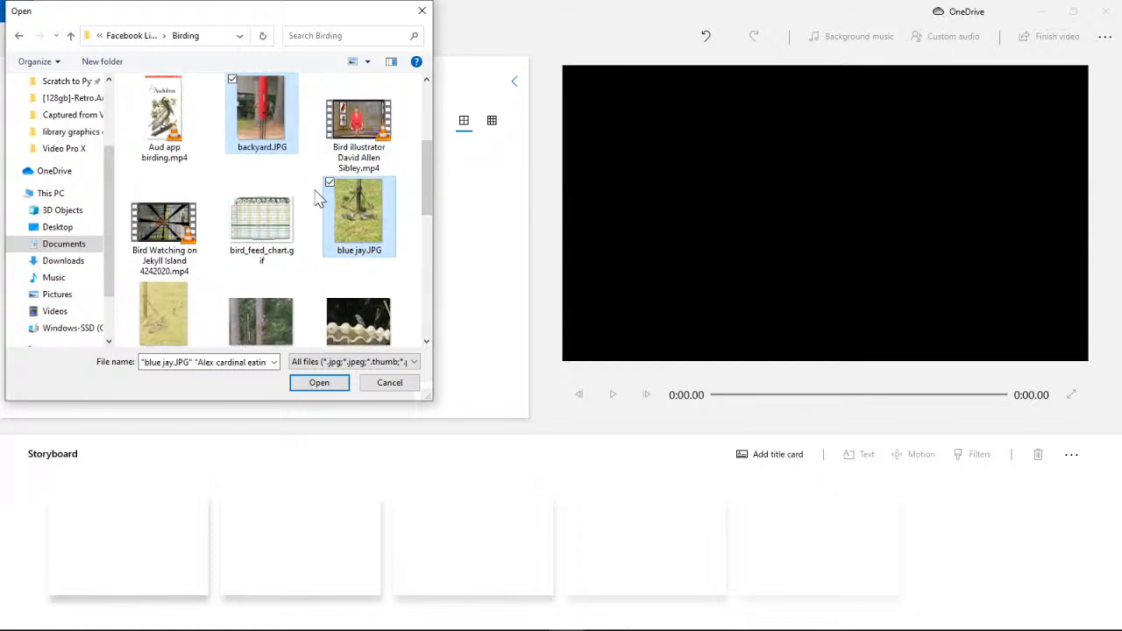
click(134, 286)
- Also select Hummingbird.mov, Northern cardinal.JPG, Northern cardinal2.JPG and the female northern cardinal photo, and import all selected files
drag(425, 182, 430, 241)
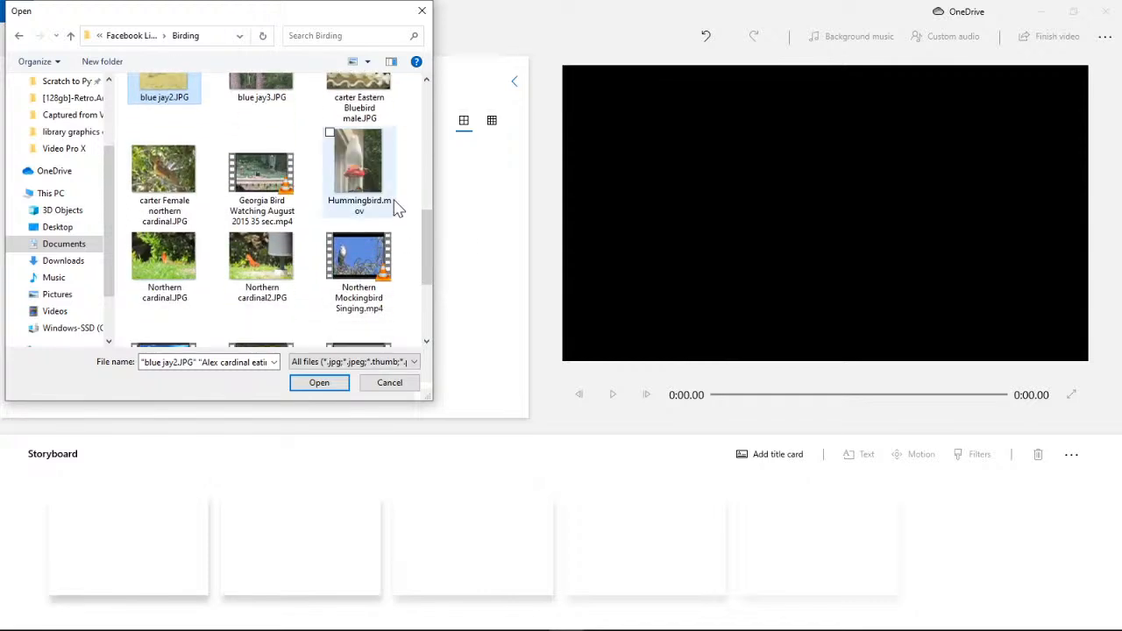
click(330, 135)
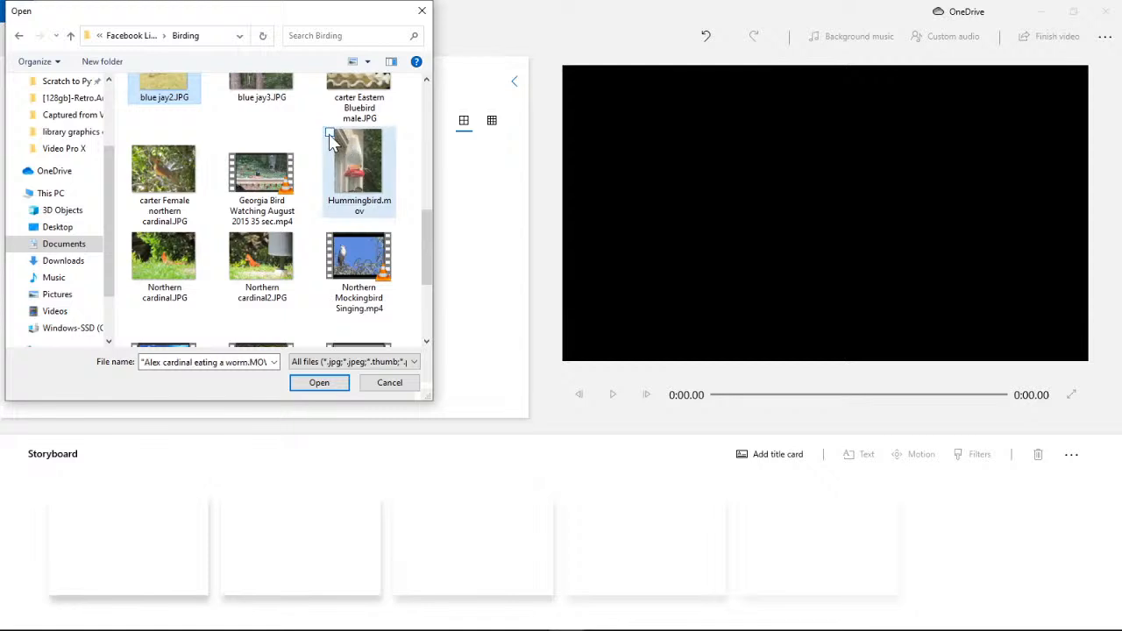
click(330, 134)
click(134, 238)
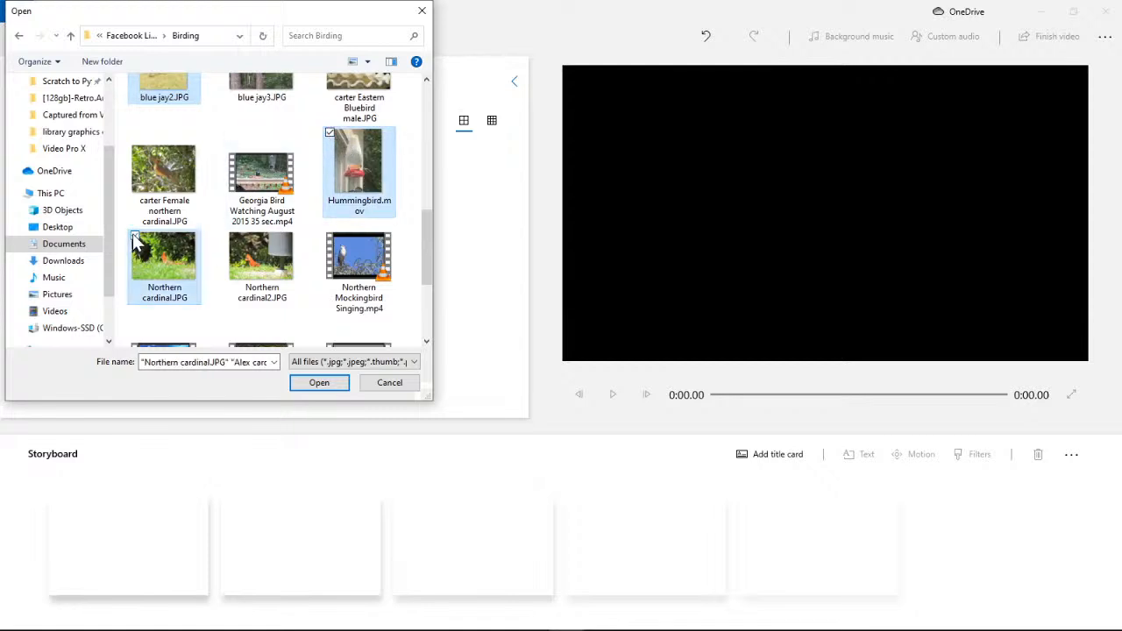
click(232, 236)
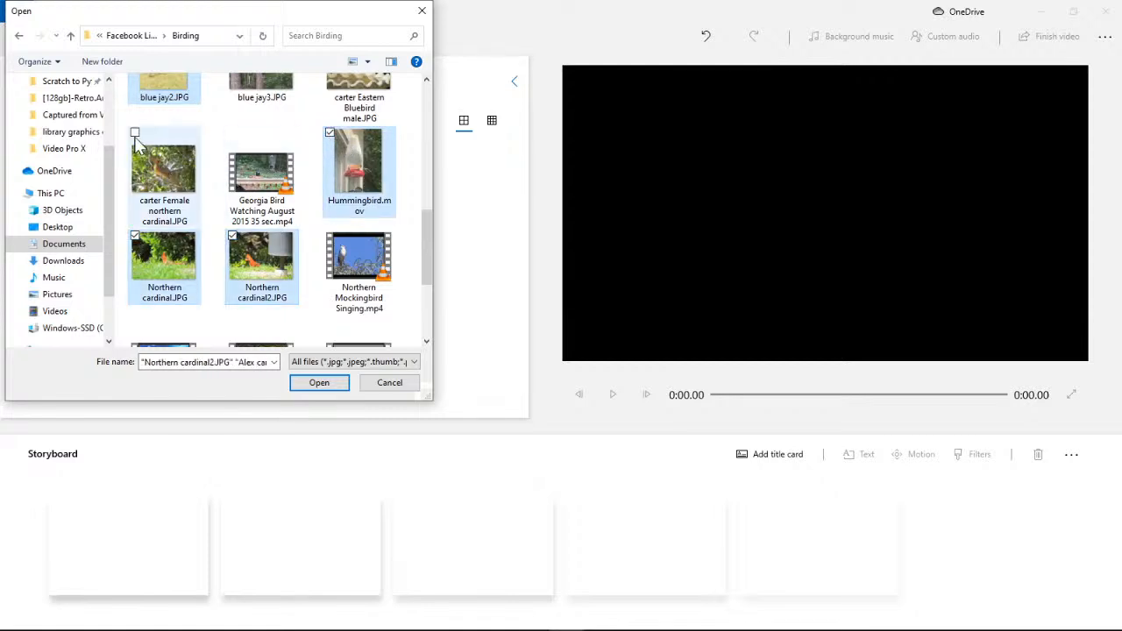
click(135, 133)
drag(424, 232, 426, 301)
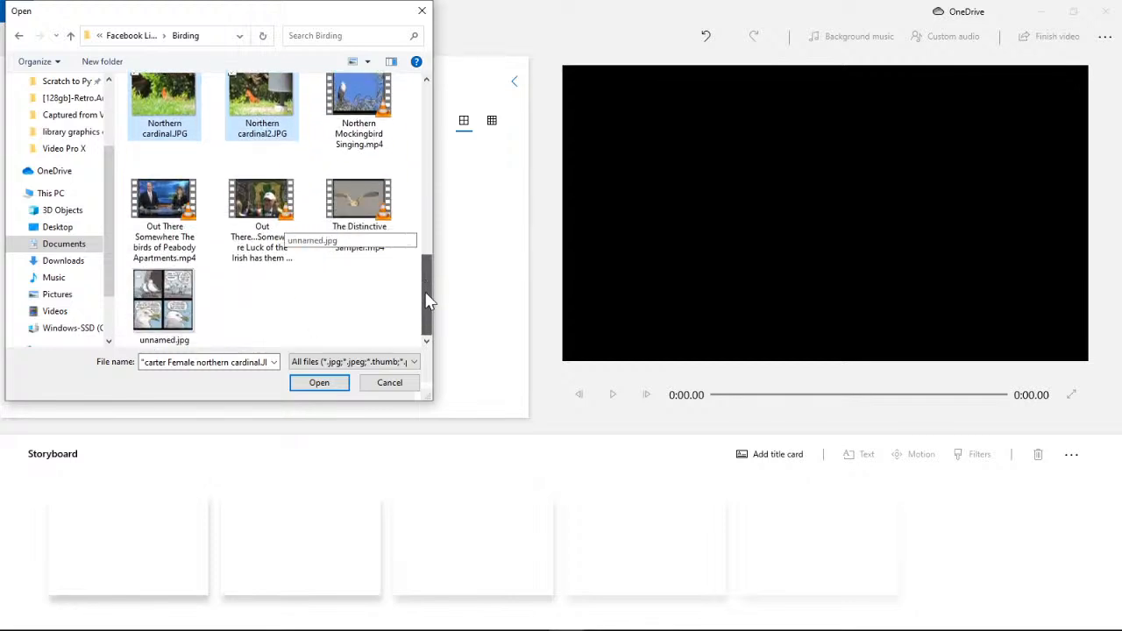
click(332, 389)
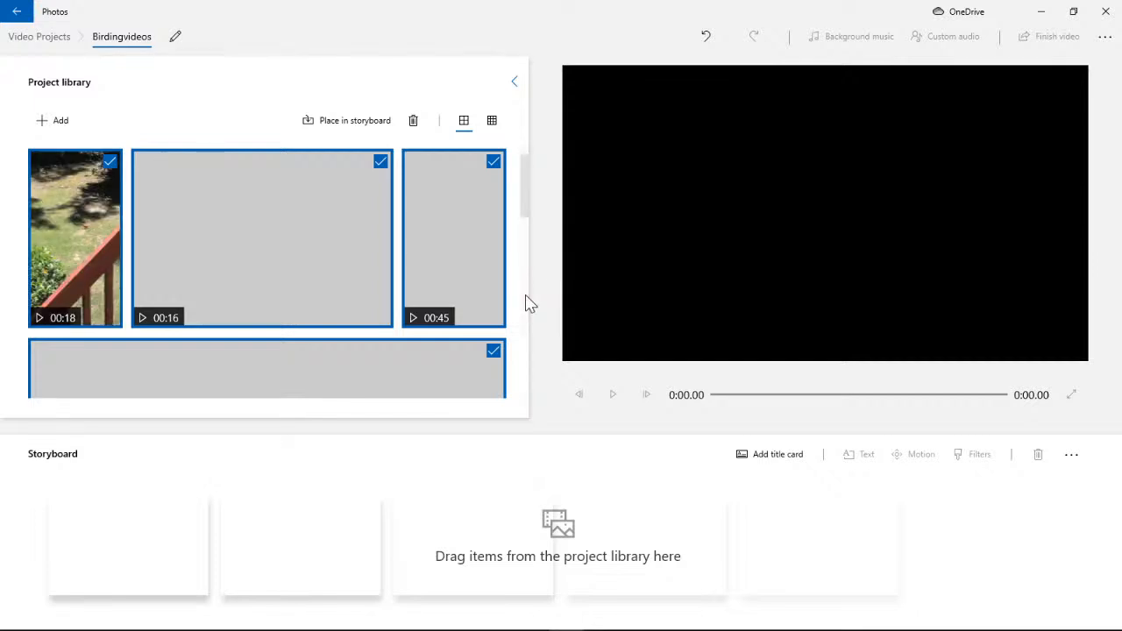
- Place all imported bird clips and photos in the storyboard together
mouse_move(526, 184)
mouse_down()
mouse_move(521, 359)
mouse_move(511, 257)
mouse_move(526, 313)
mouse_move(521, 380)
mouse_move(526, 175)
mouse_up()
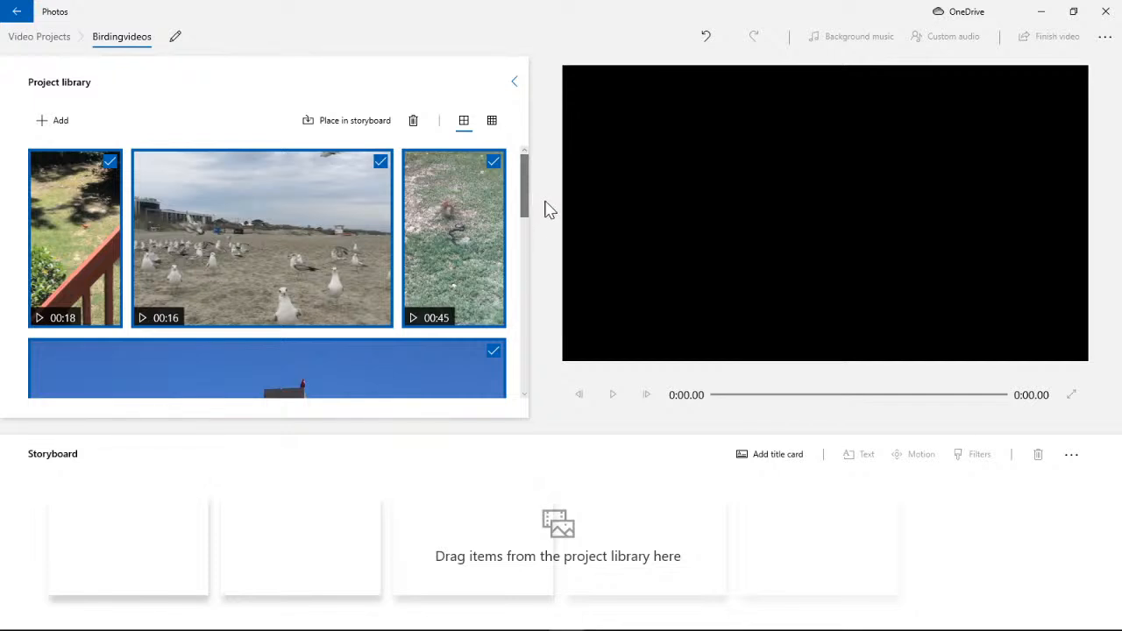
click(69, 235)
click(75, 226)
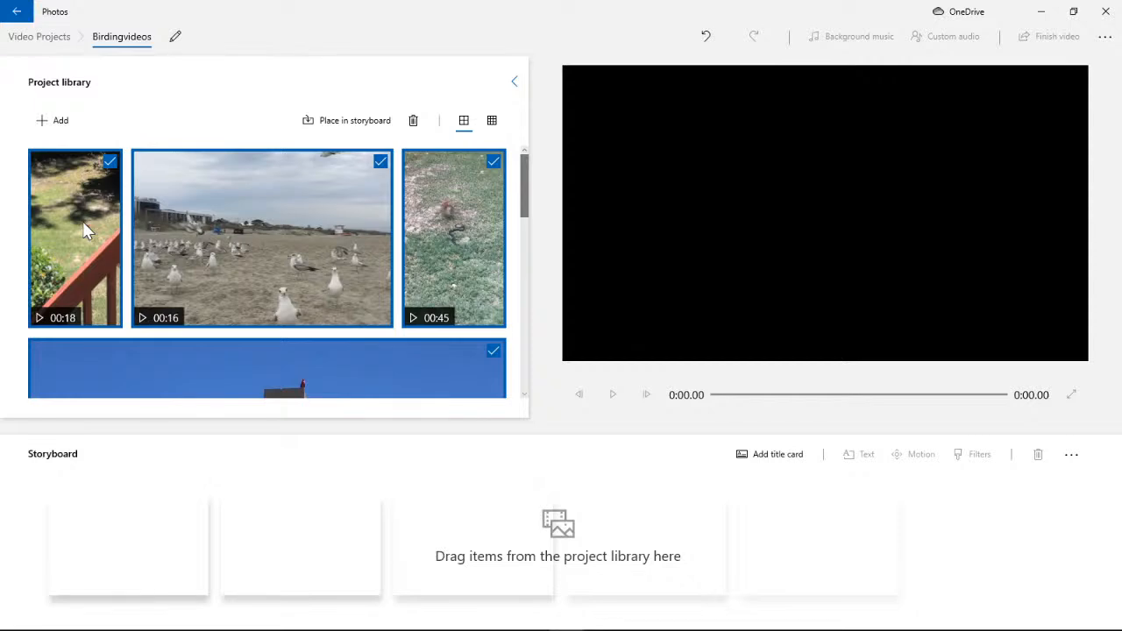
drag(83, 220, 124, 487)
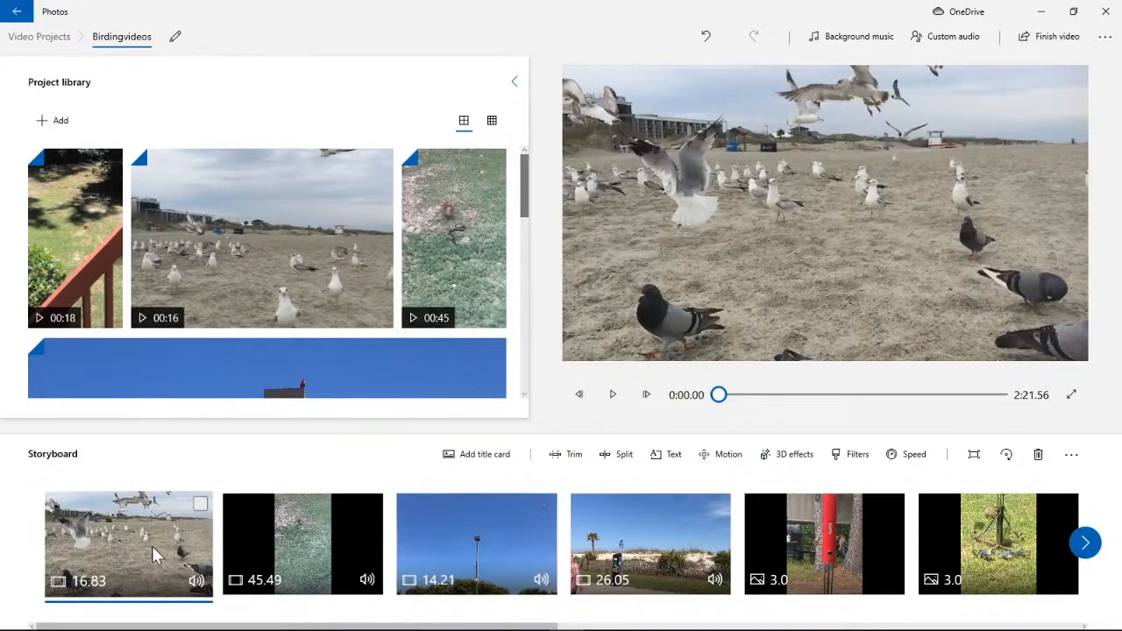
- Look through the storyboard clips and move the cardinal eating a worm clip from the end to the beginning
click(314, 542)
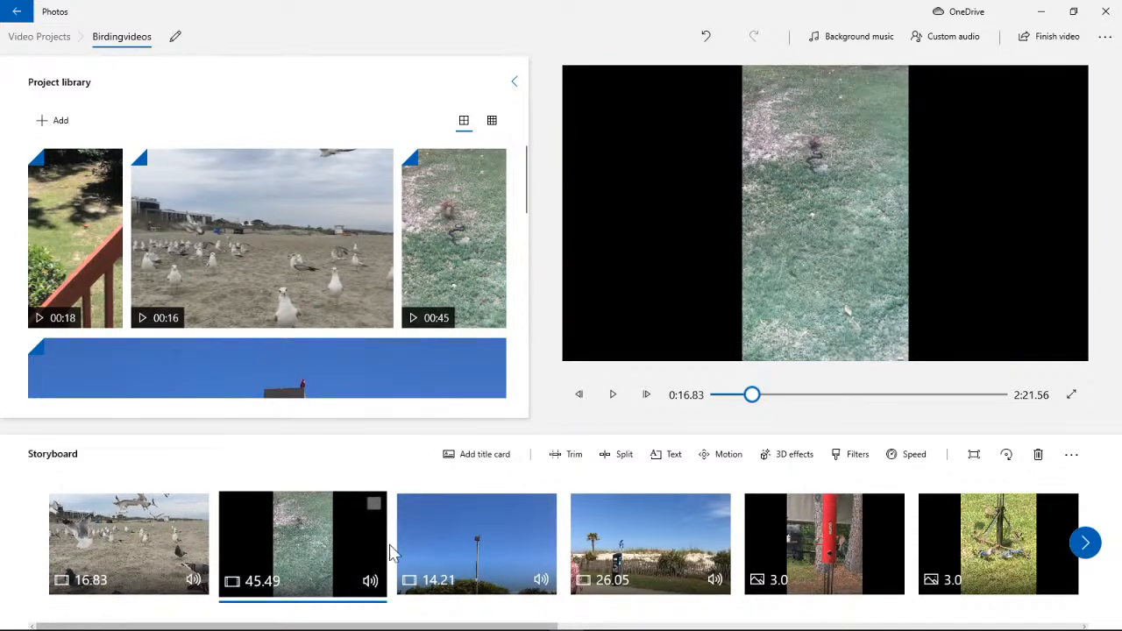
click(477, 544)
click(682, 549)
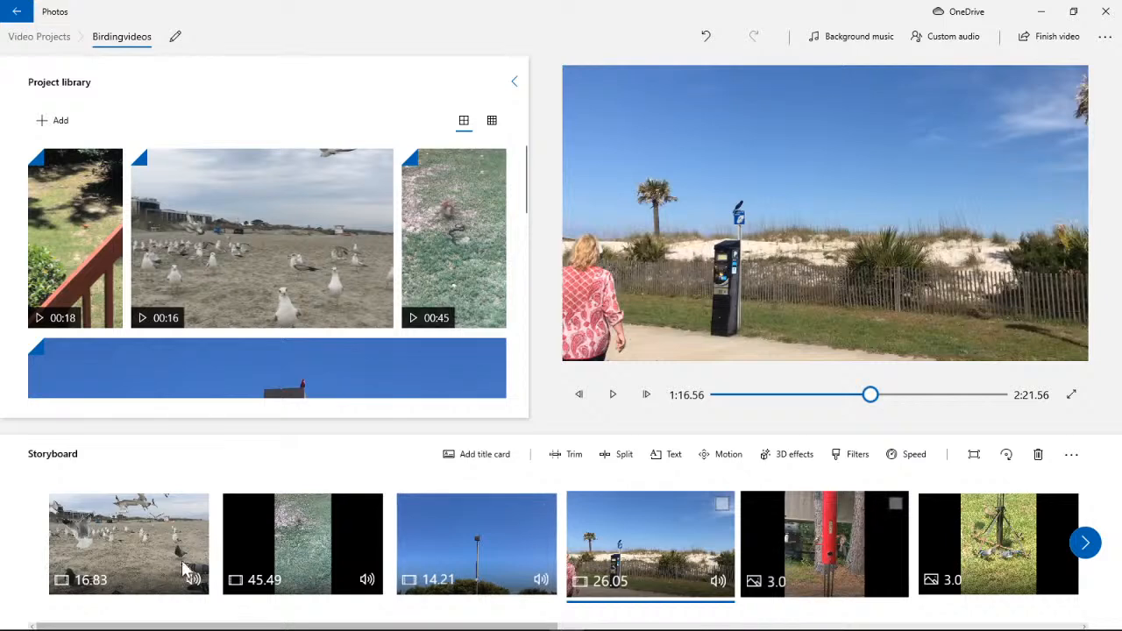
click(1084, 543)
click(1084, 543)
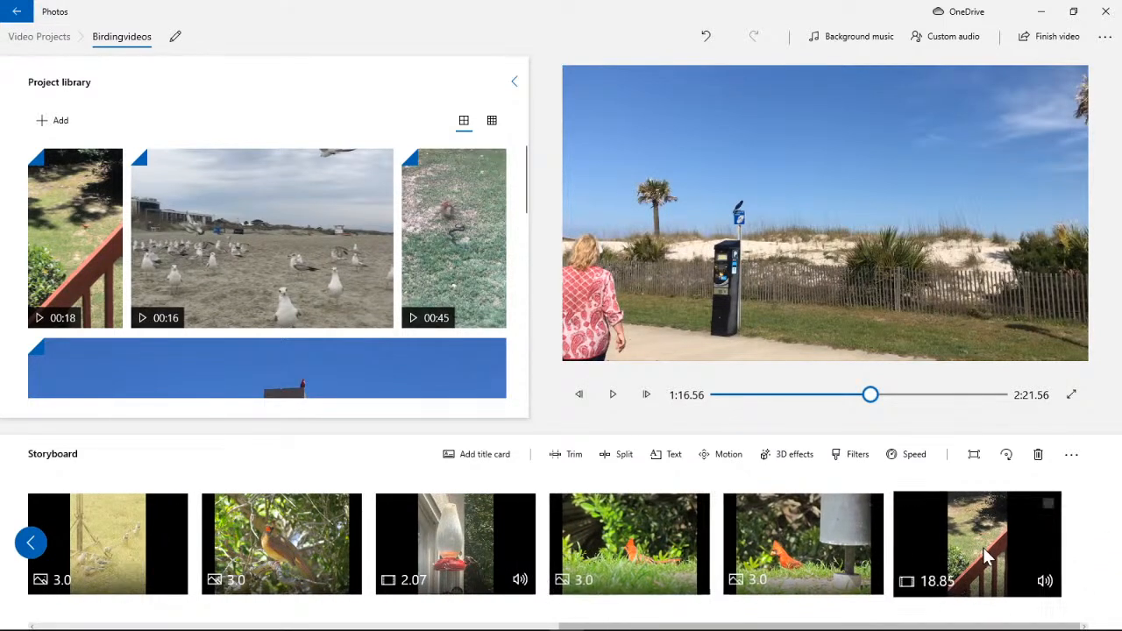
drag(982, 547, 162, 562)
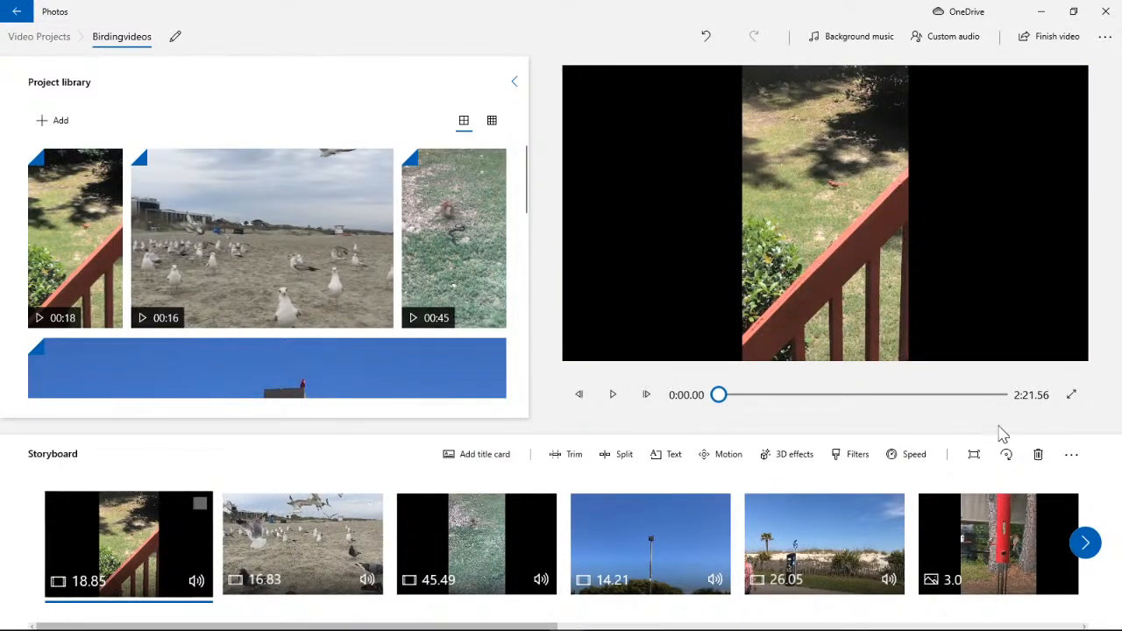
- Remove everything from the storyboard and place only the cardinal eating a worm clip in it
click(1071, 455)
click(1052, 428)
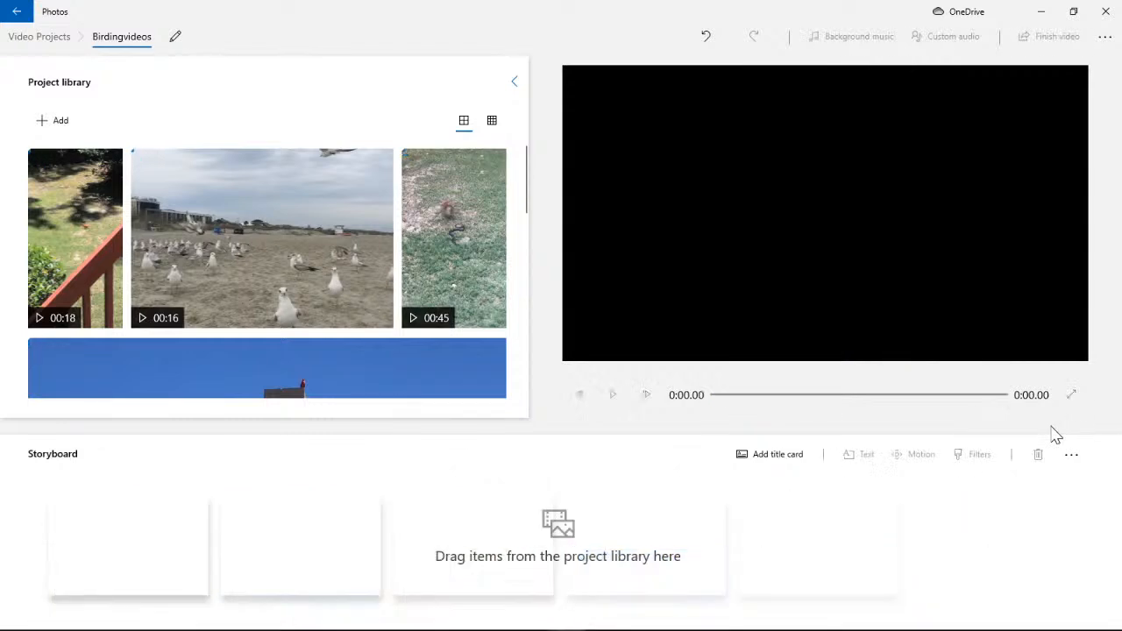
drag(83, 227, 141, 512)
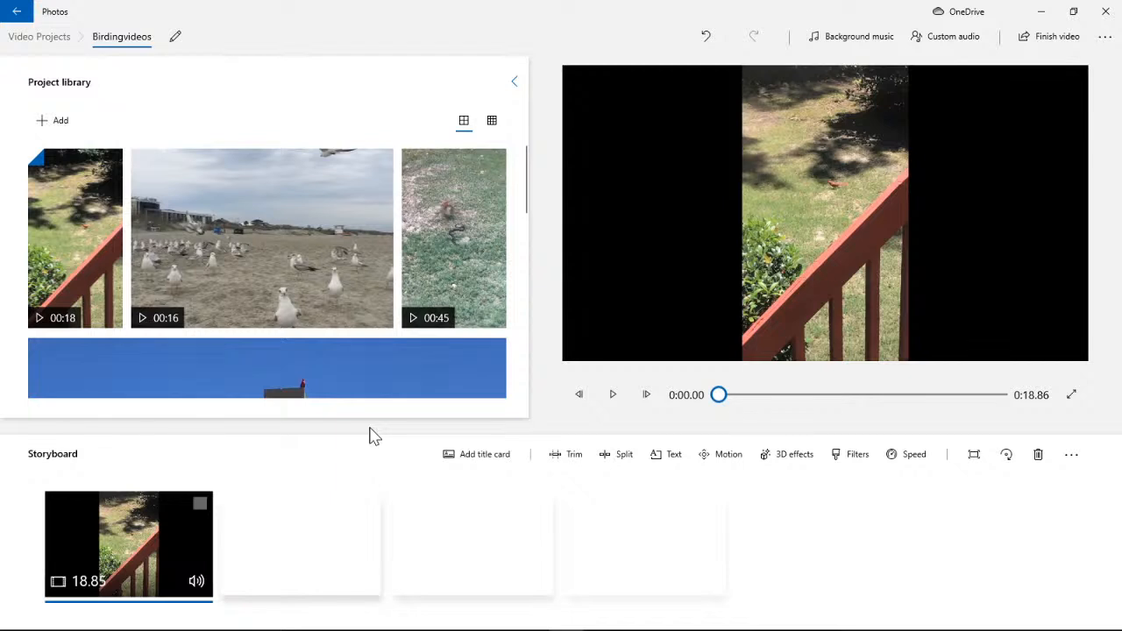
- Play part of the cardinal clip with its sound and return the playhead to the start
click(615, 405)
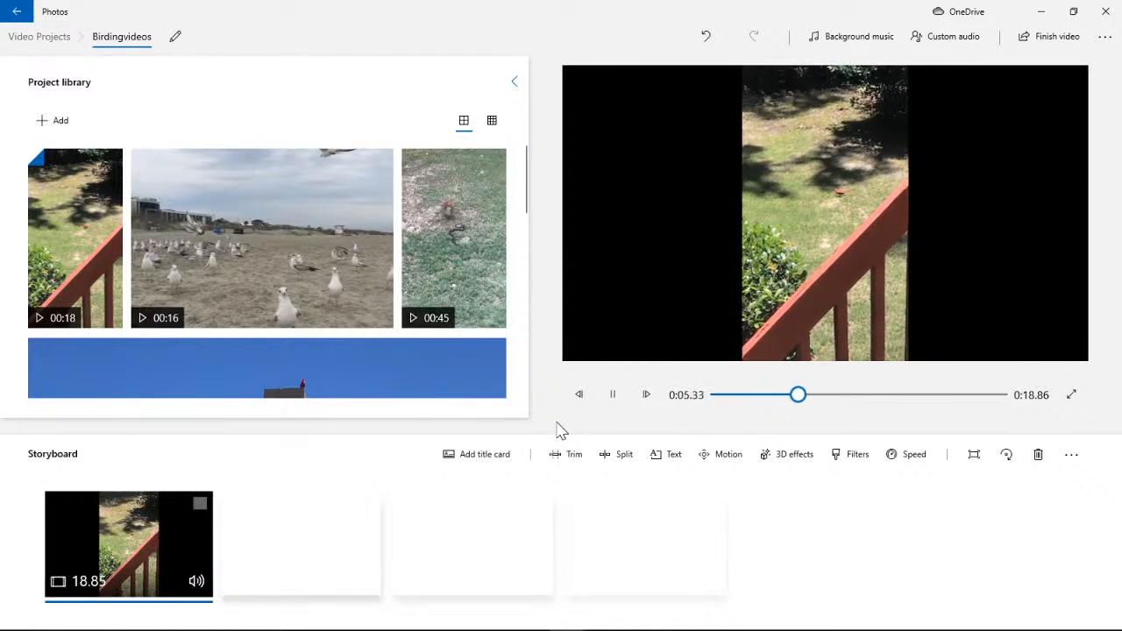
click(614, 396)
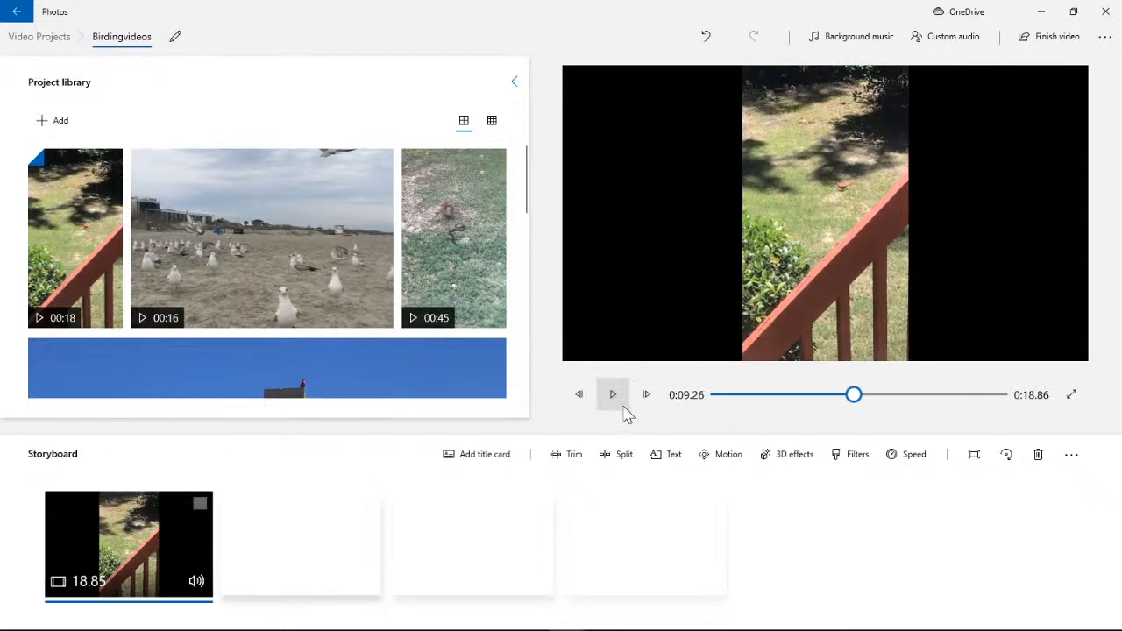
drag(853, 394, 711, 406)
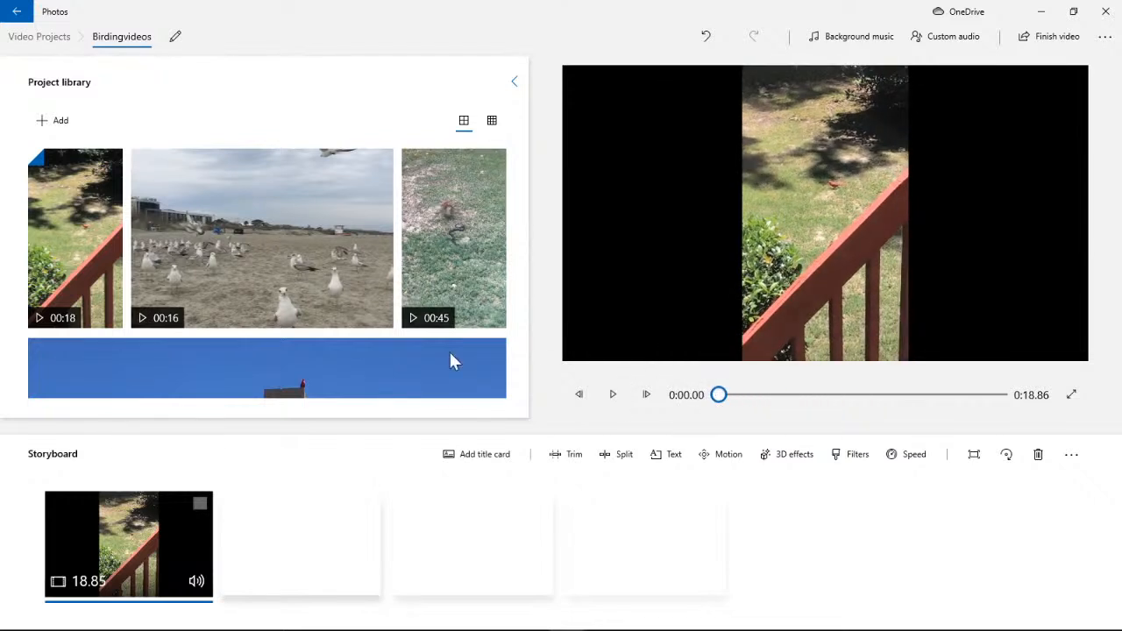
- Mute the cardinal clip's audio, play it through to check it, and return the playhead to the start
click(196, 582)
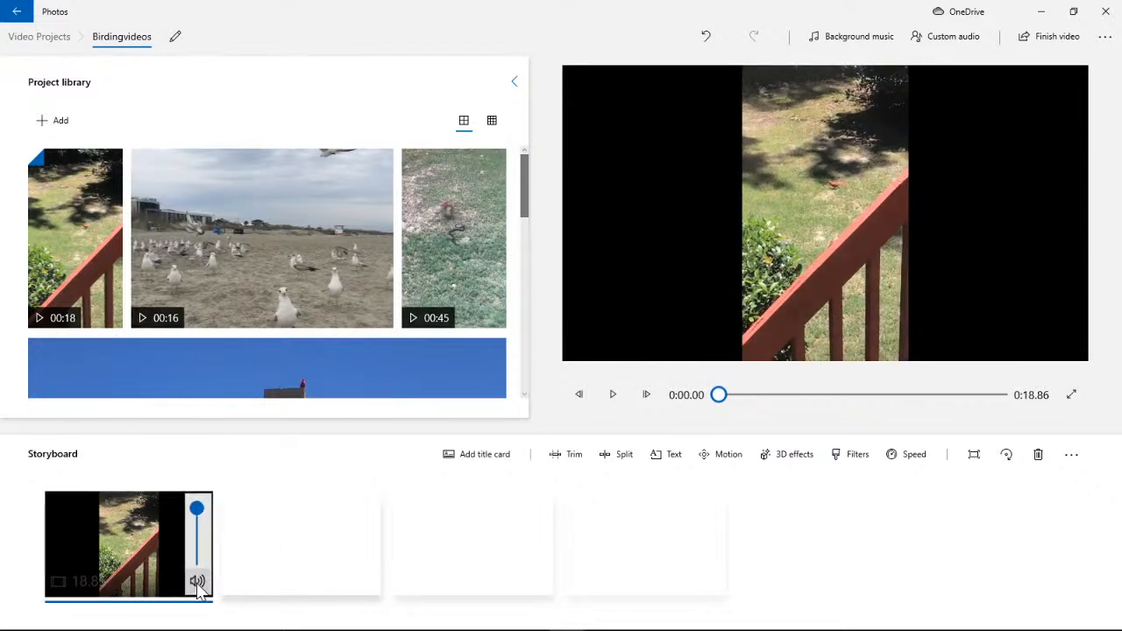
click(196, 582)
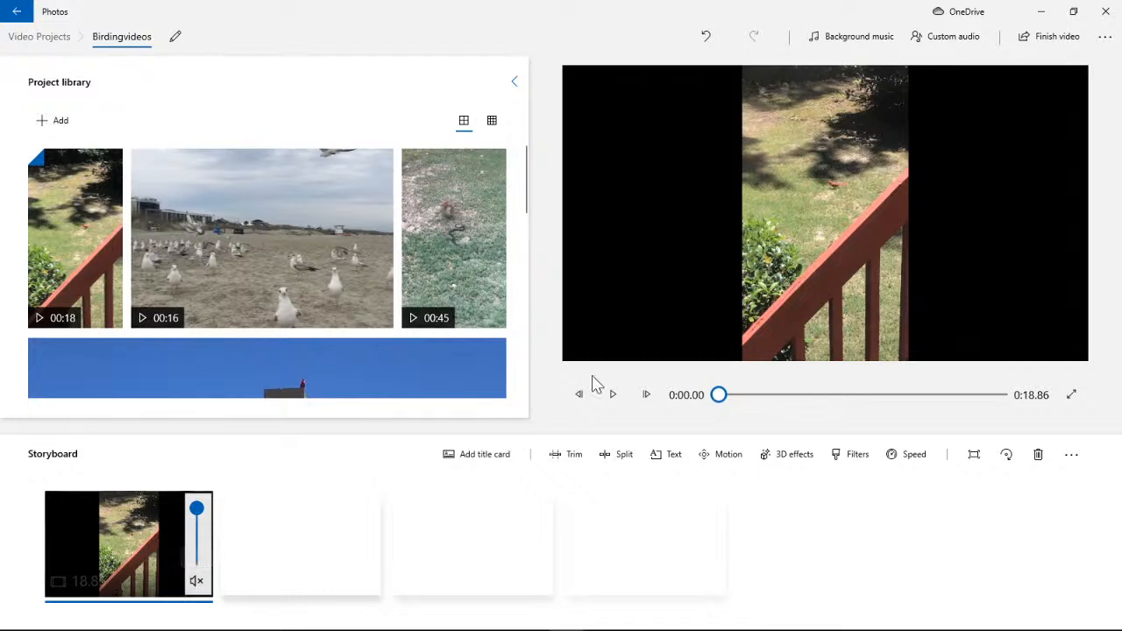
click(612, 396)
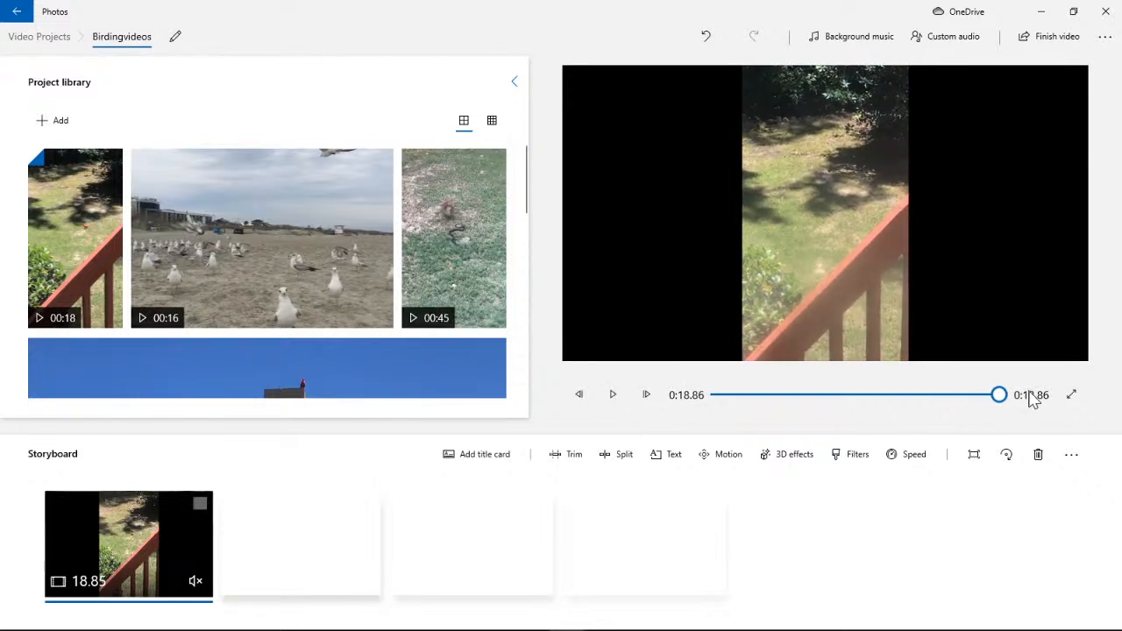
drag(999, 395, 715, 406)
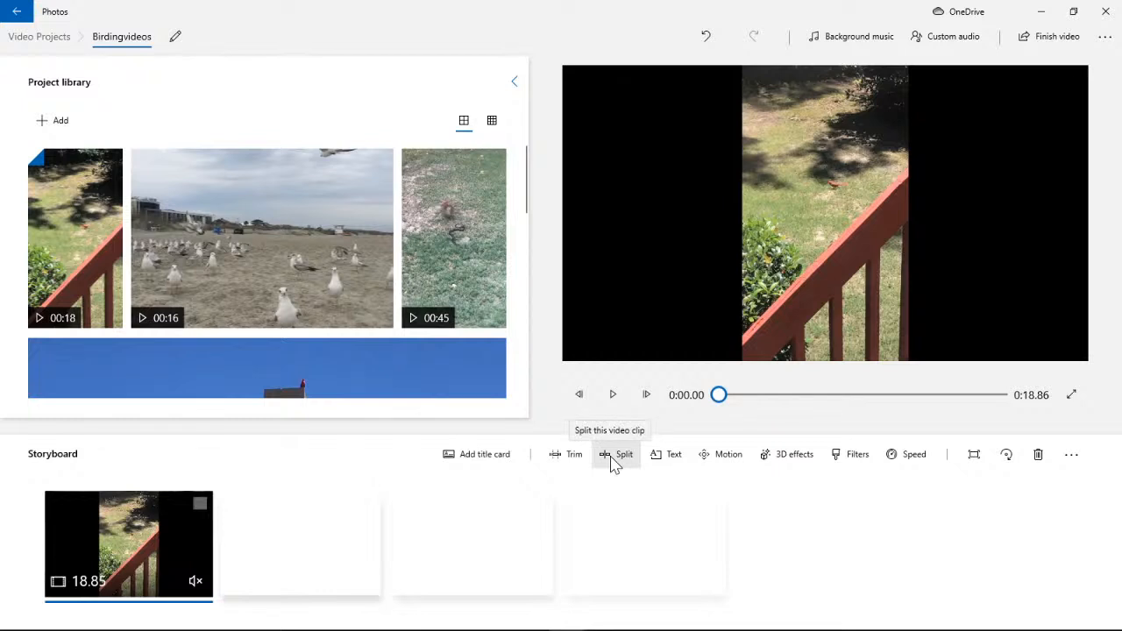
click(912, 457)
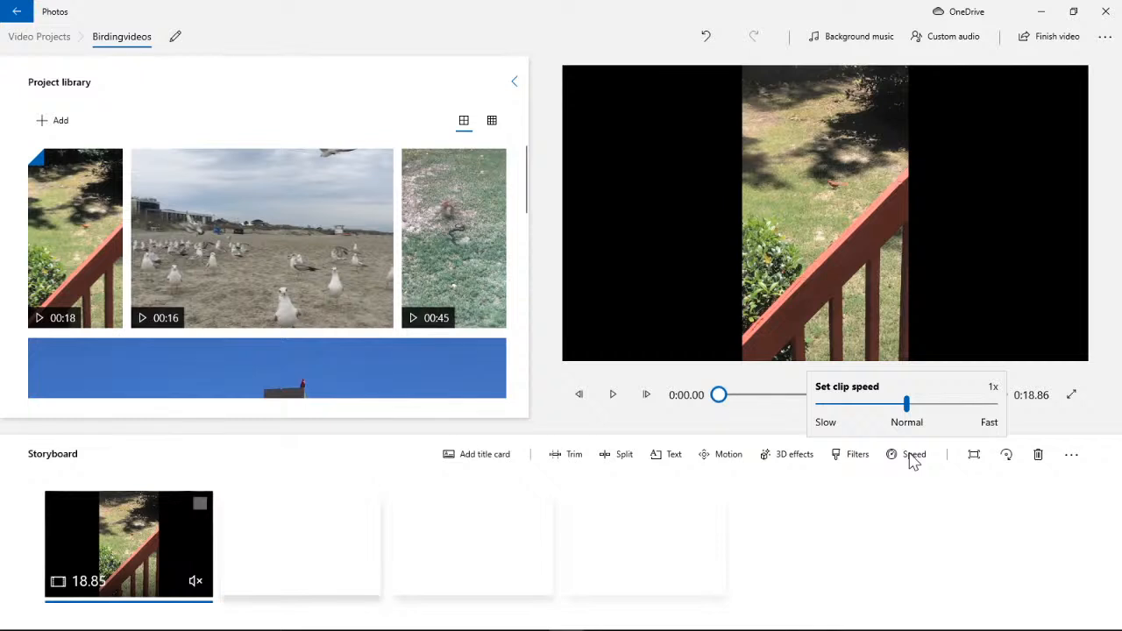
click(574, 431)
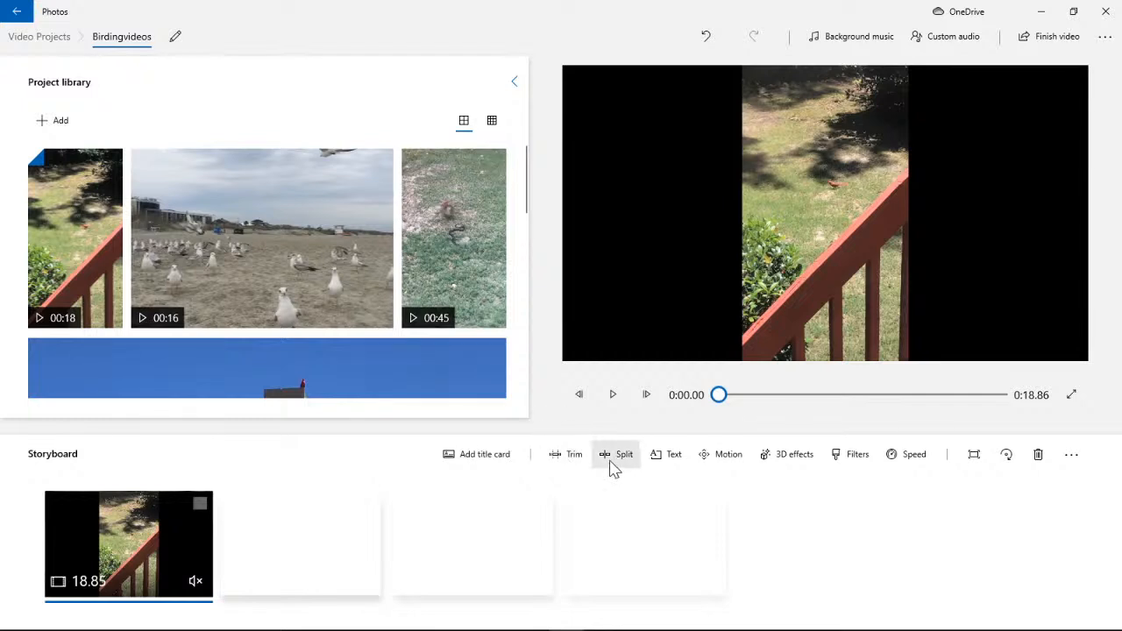
- Compare the Zoom in center, Tilt down and Zoom in right motions on the cardinal clip and apply Zoom in center
click(566, 455)
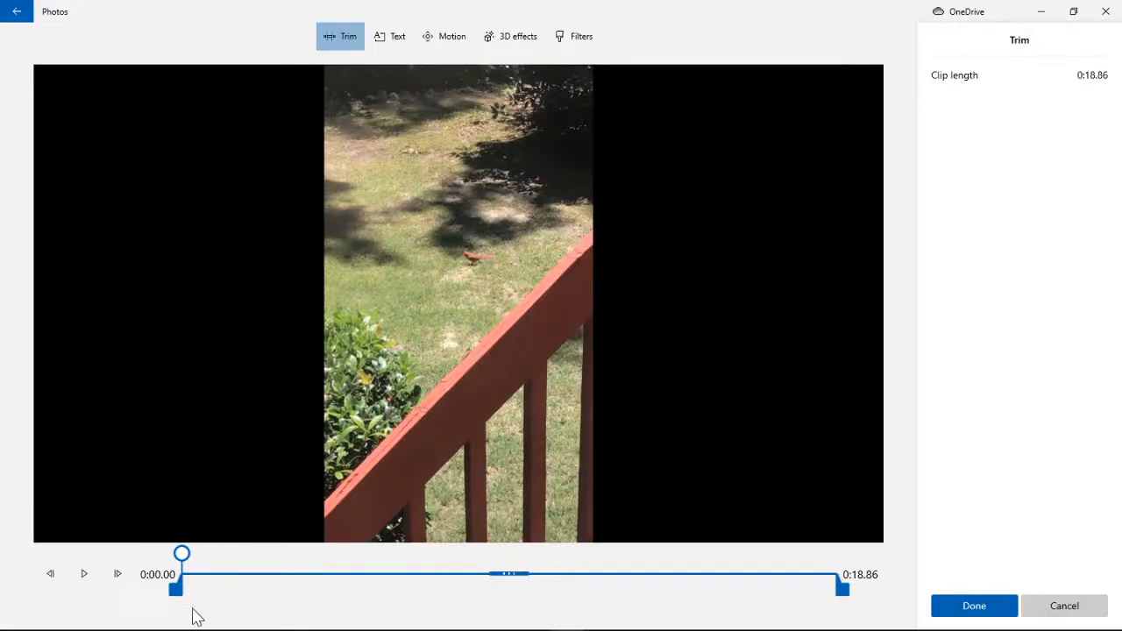
drag(180, 596, 155, 596)
click(443, 40)
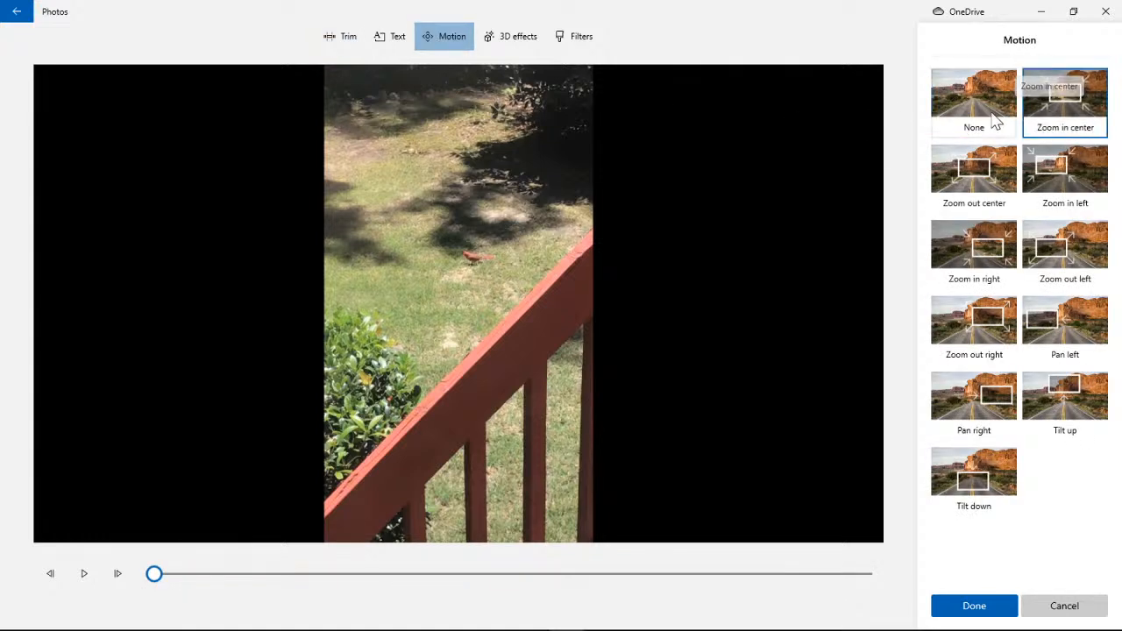
click(1065, 101)
click(84, 574)
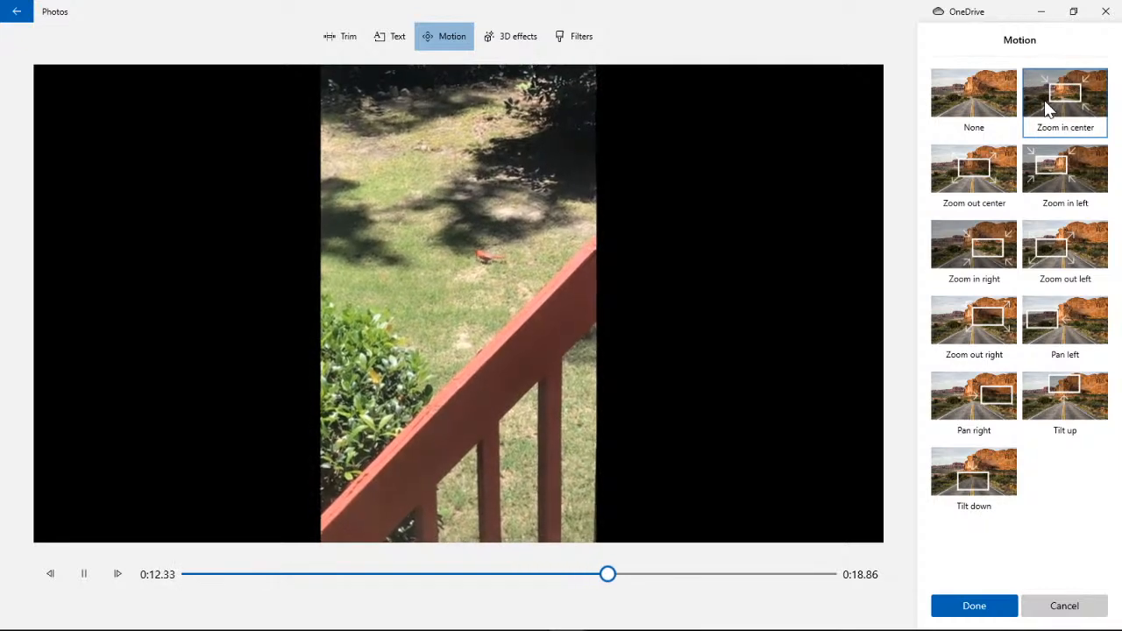
click(997, 474)
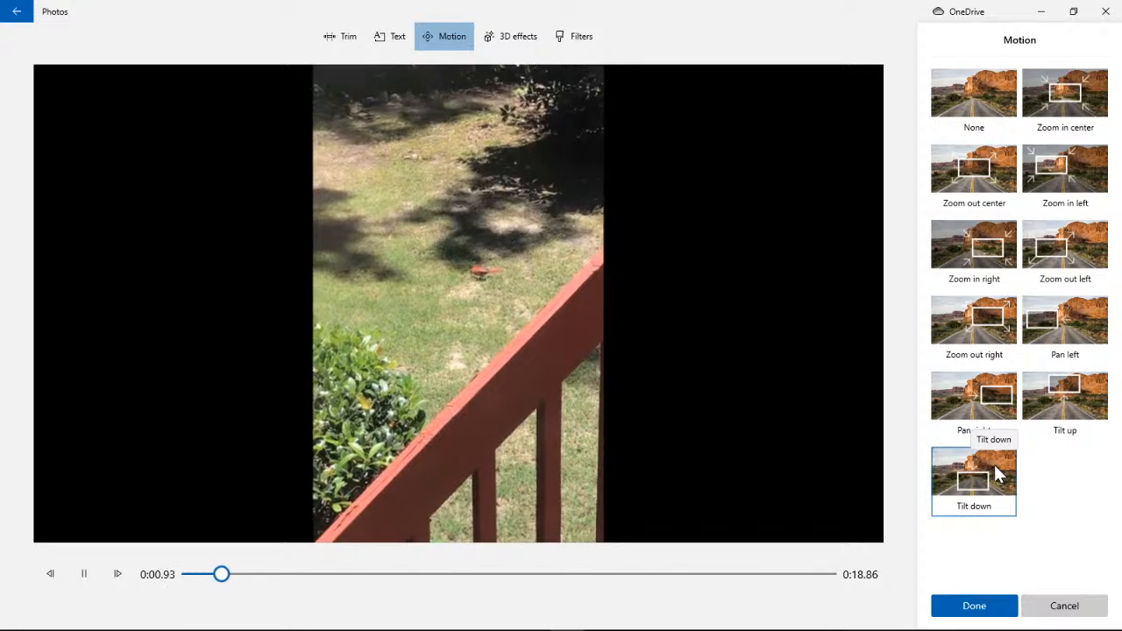
click(999, 243)
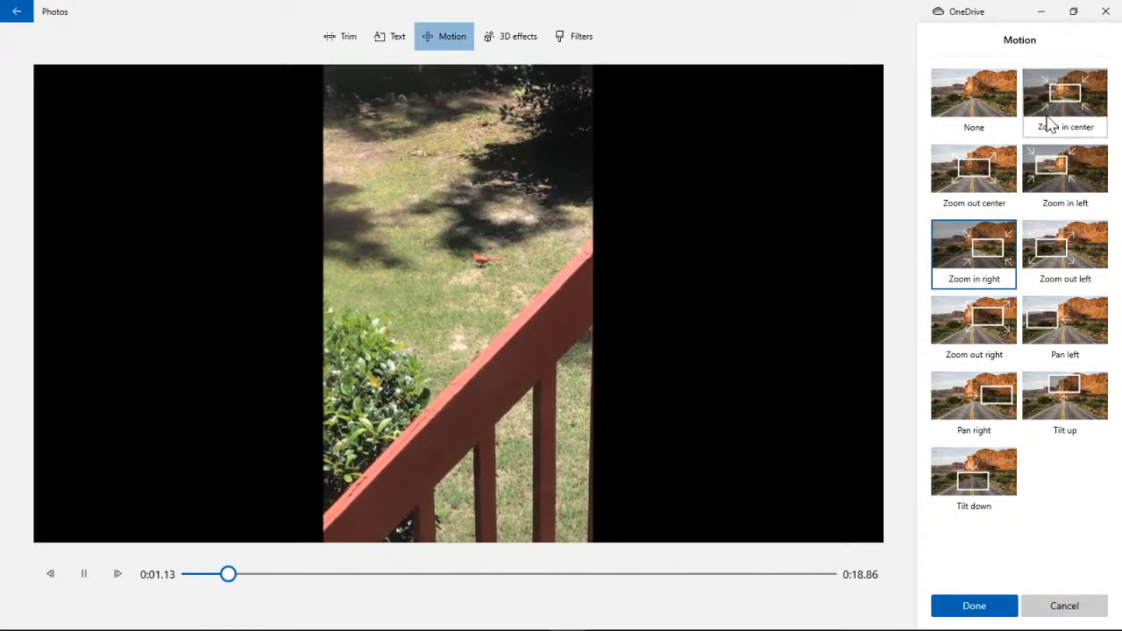
click(999, 110)
click(1041, 105)
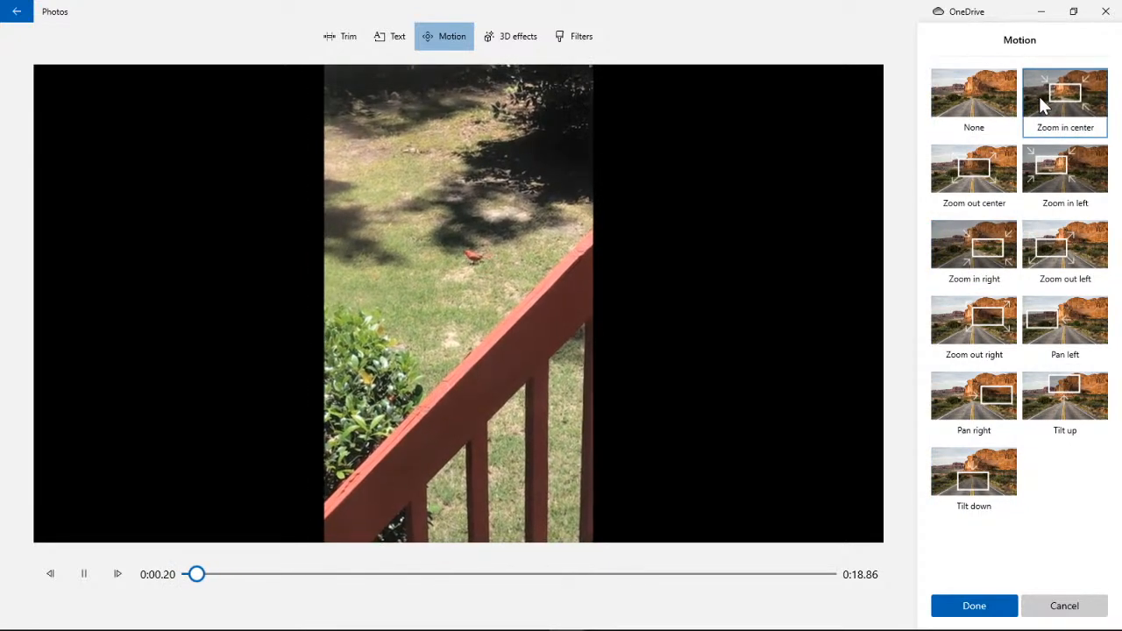
click(972, 603)
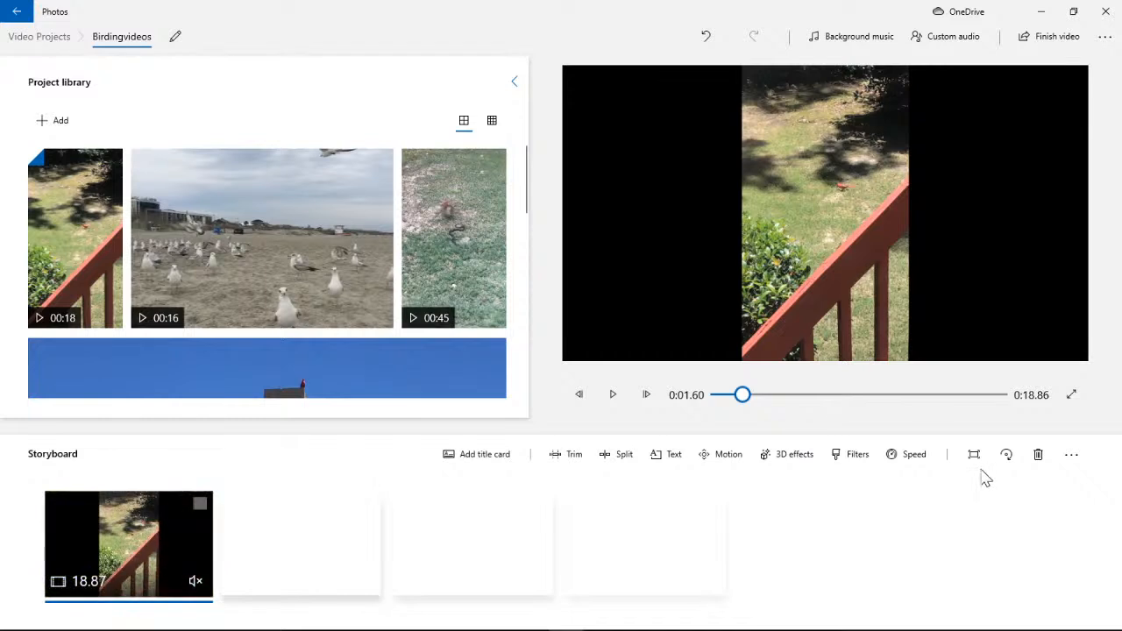
- Play part of the cardinal clip from the start to check its motion effect, and return the playhead to the start
drag(742, 396, 659, 405)
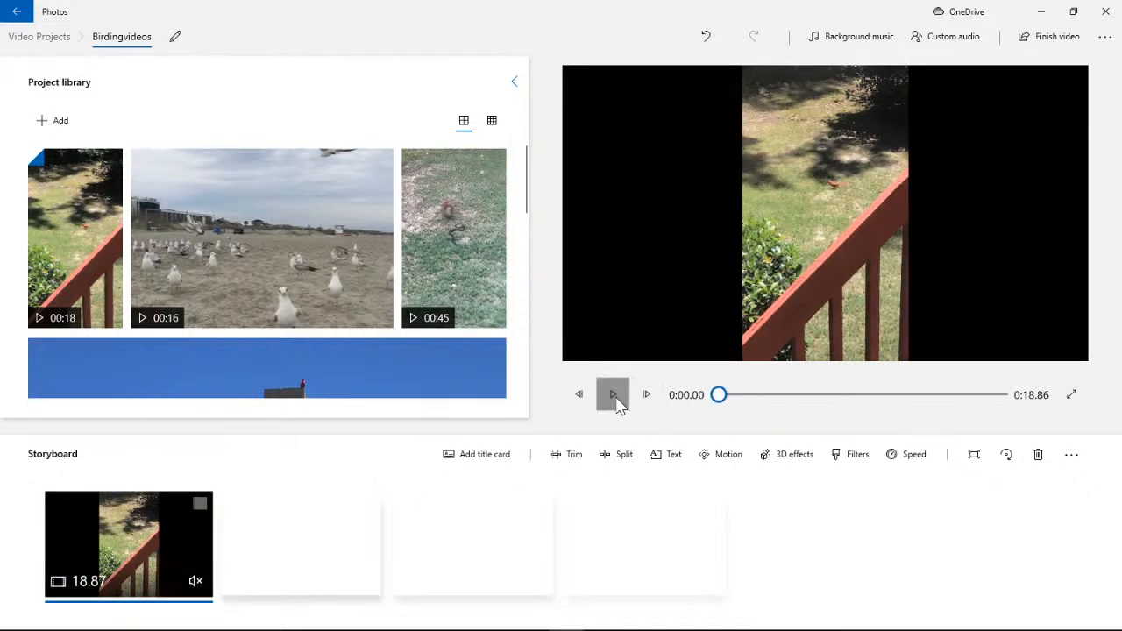
key(space)
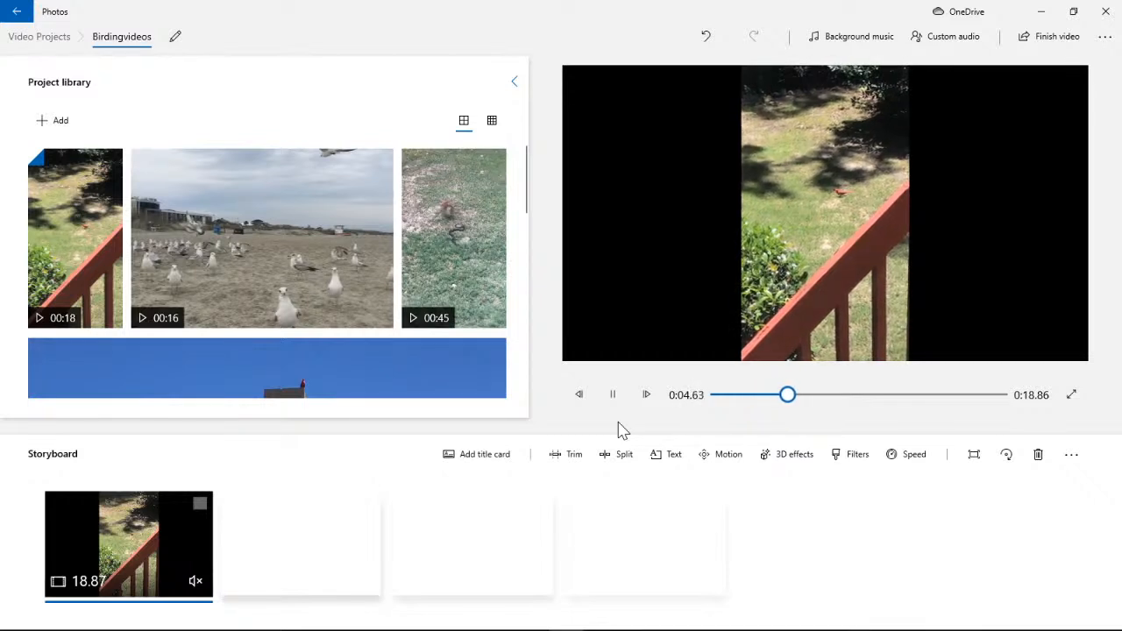
click(612, 394)
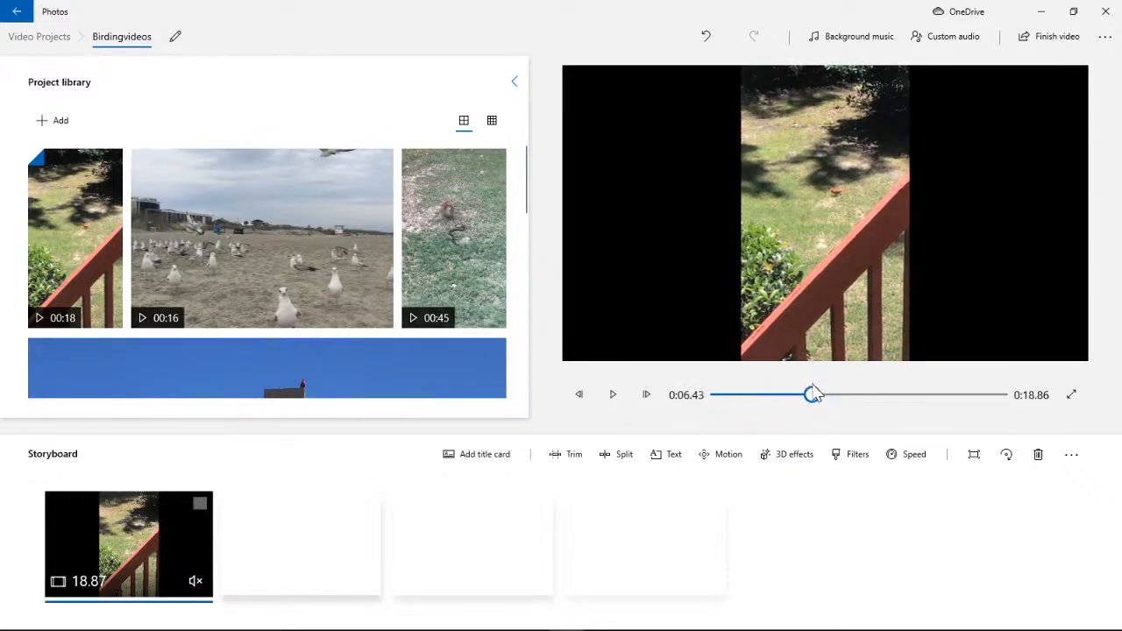
drag(814, 394, 718, 394)
- Trim the end of the cardinal clip so that it runs 10.06 seconds from its original start
click(572, 456)
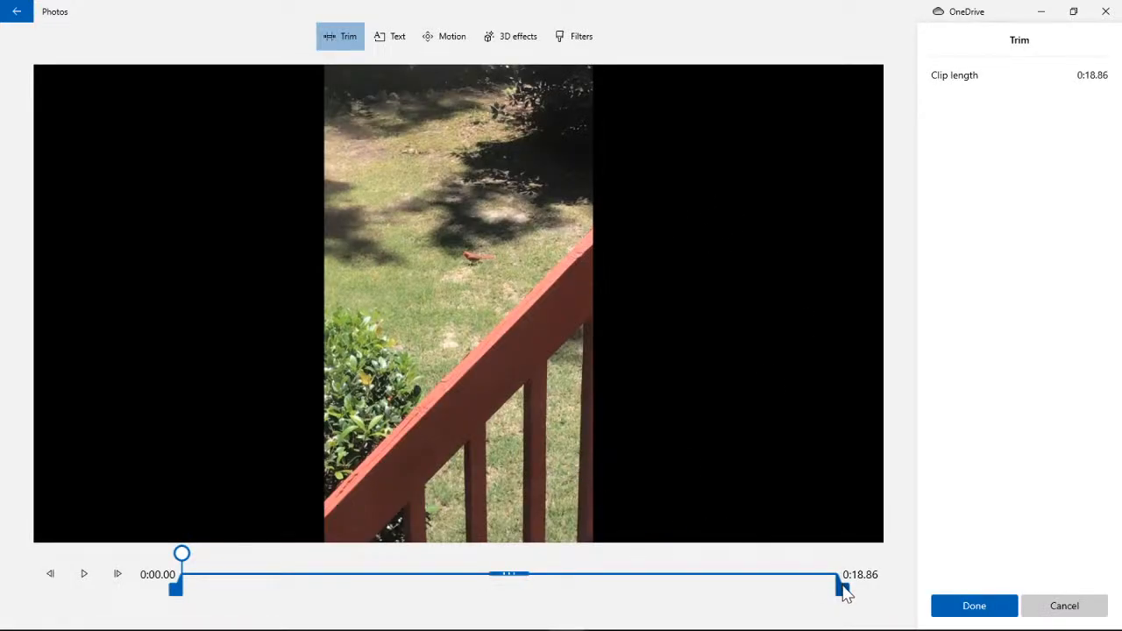
drag(844, 593, 545, 596)
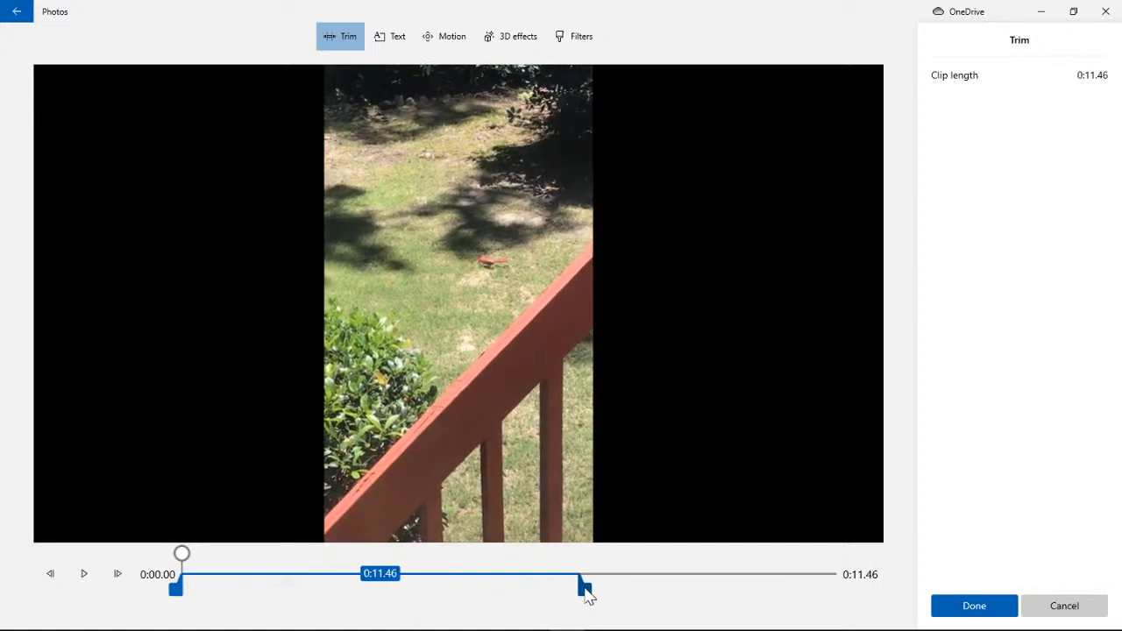
drag(596, 596, 537, 595)
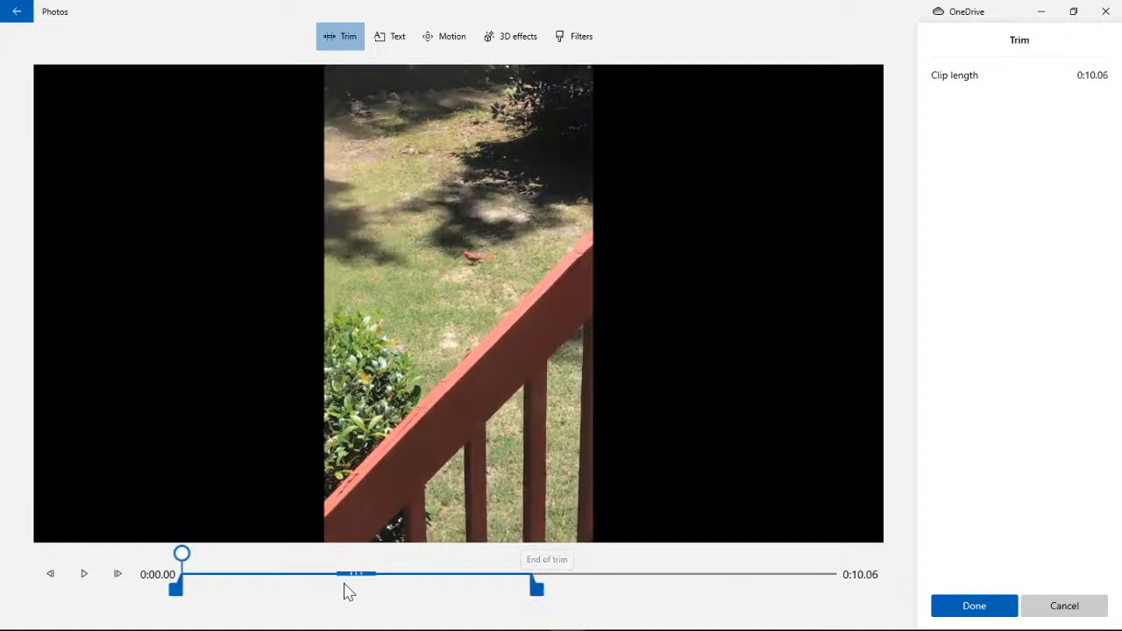
drag(181, 596, 149, 603)
click(974, 606)
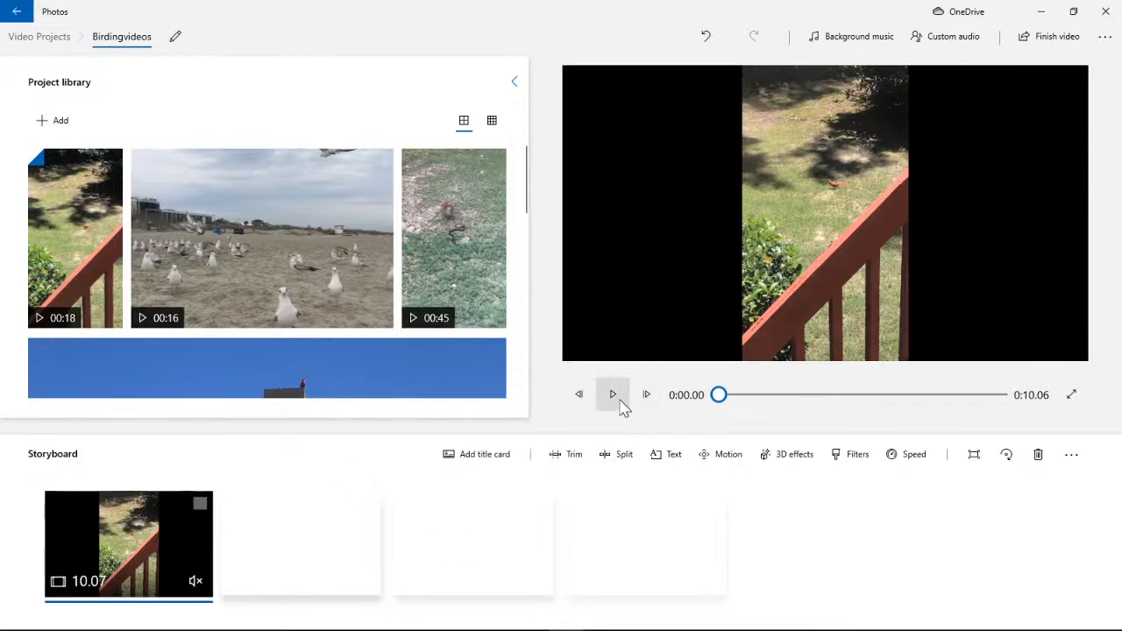
- Remove the black bars from the cardinal clip, play it to check the framing, and return the playhead to the start
click(974, 454)
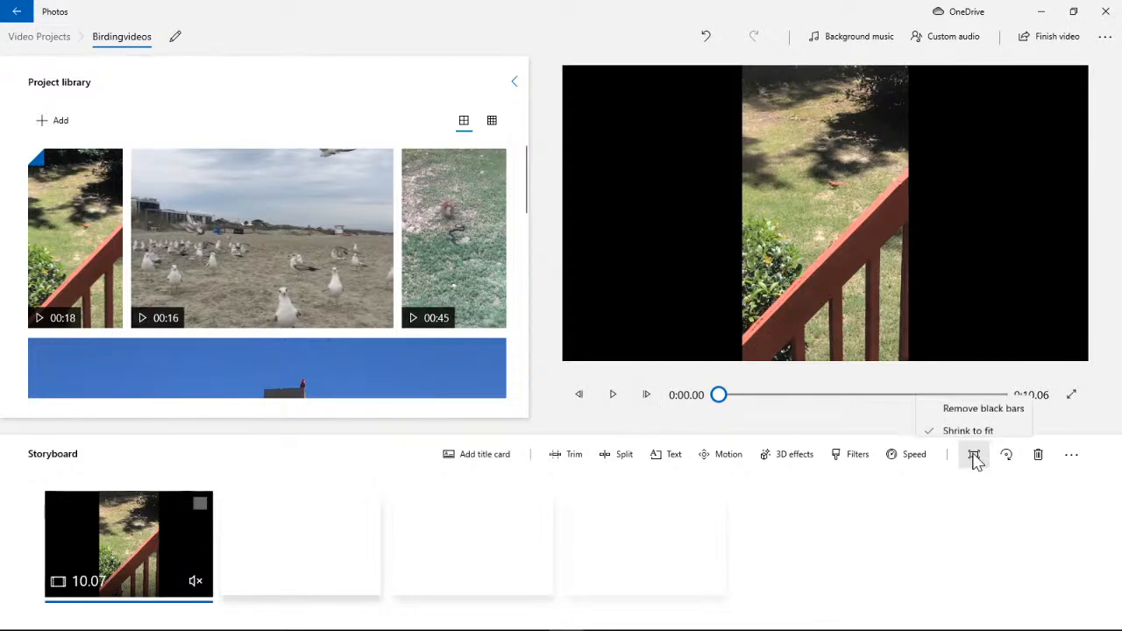
click(964, 402)
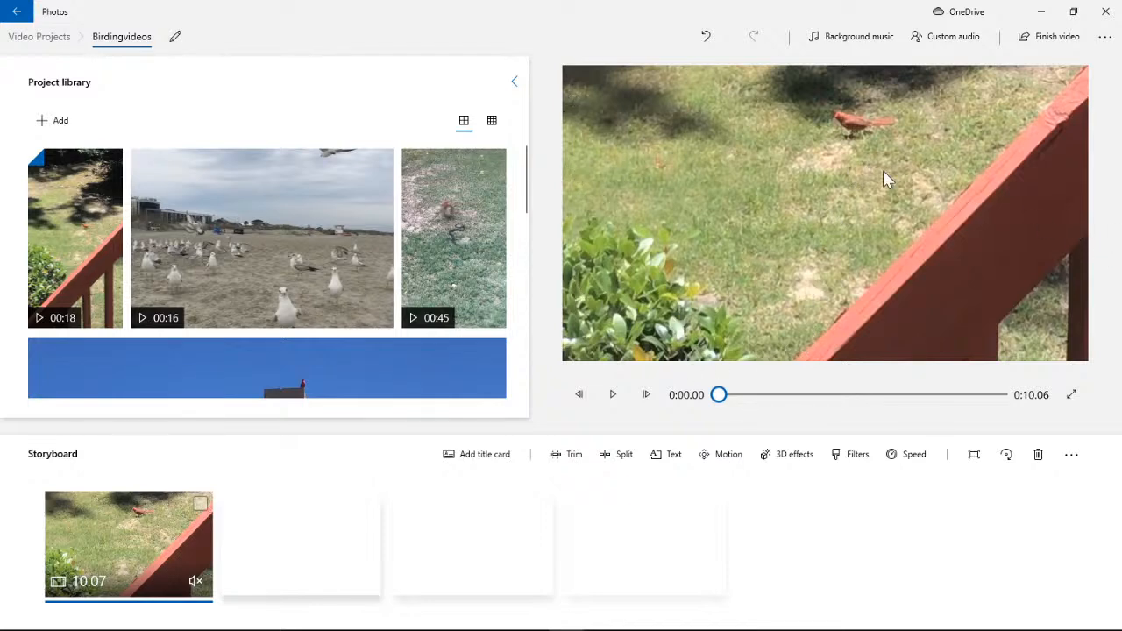
click(612, 394)
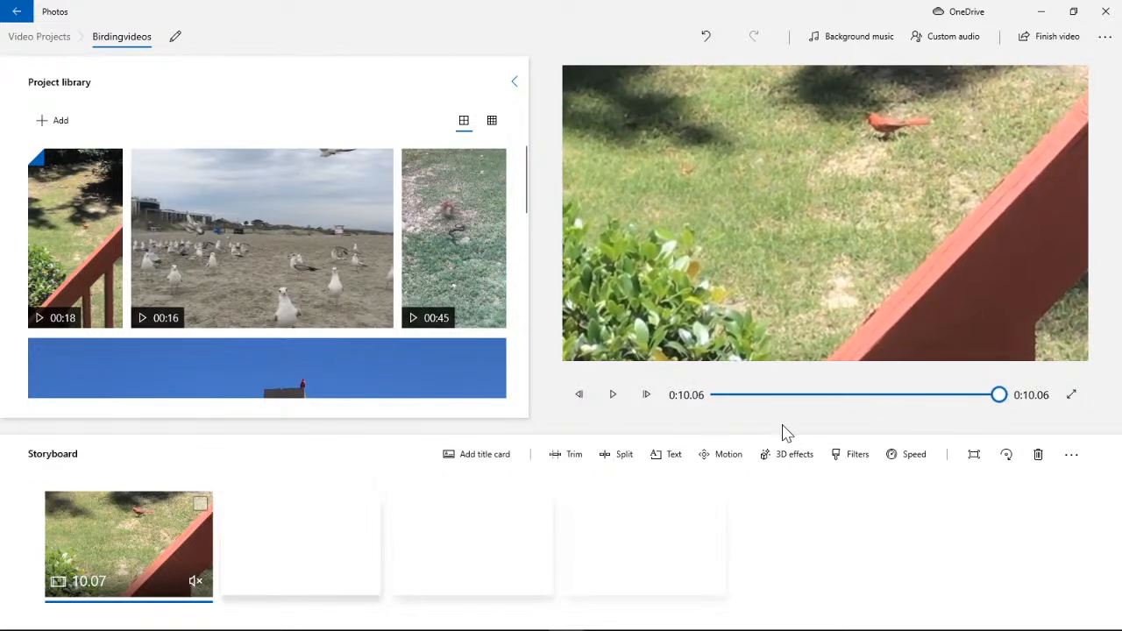
click(612, 394)
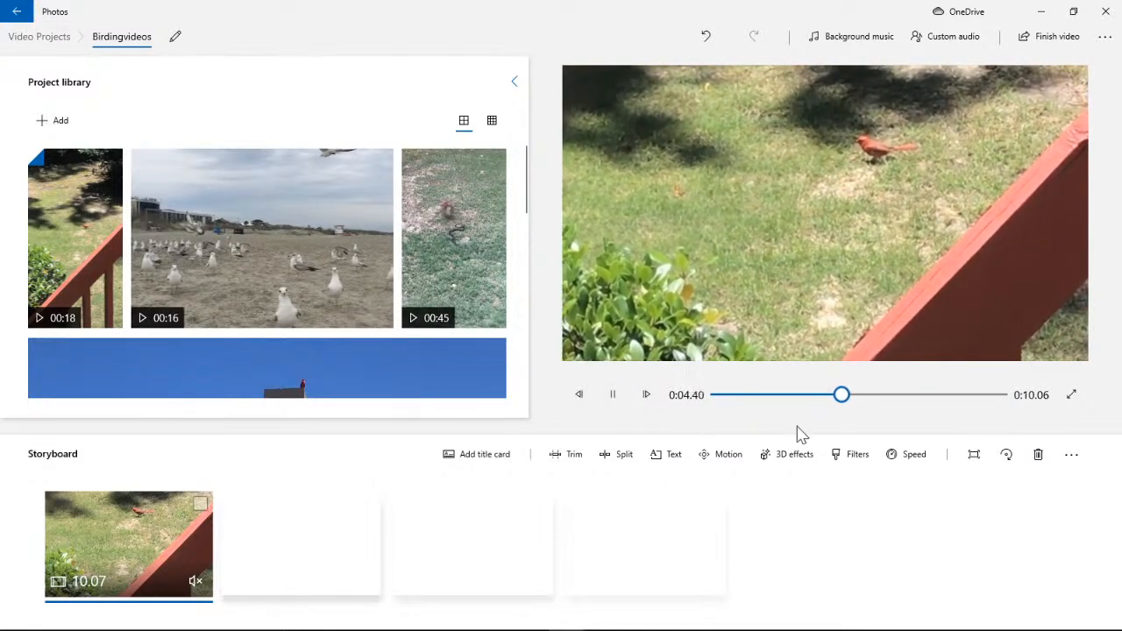
key(space)
drag(879, 404, 719, 396)
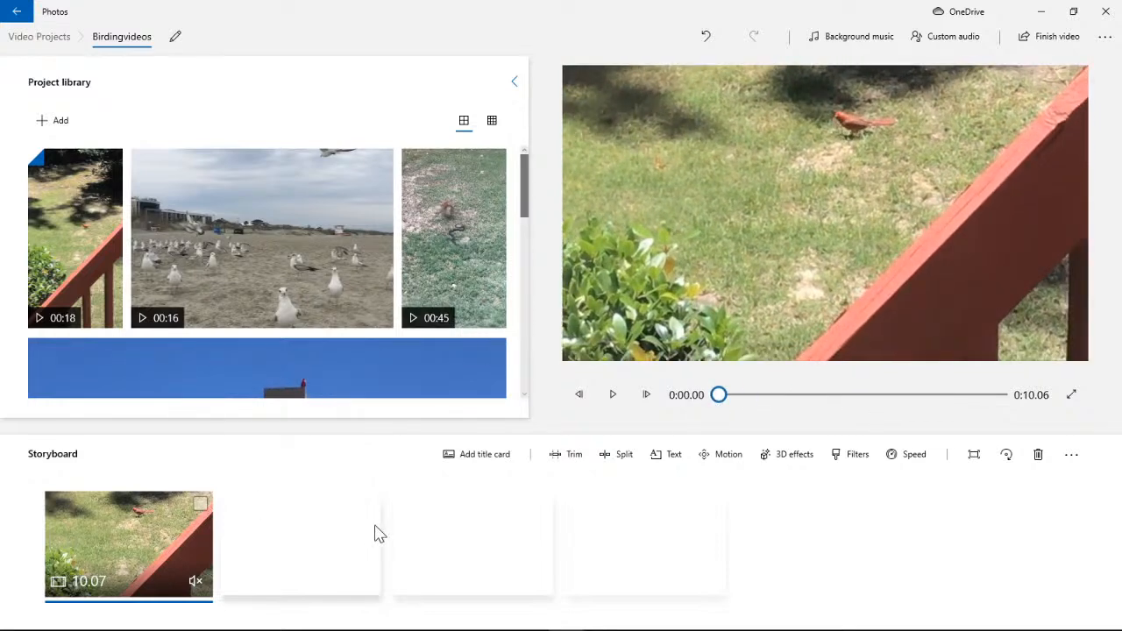
- Add a title card before the cardinal clip, look through its background colors, and delete the card again
click(460, 462)
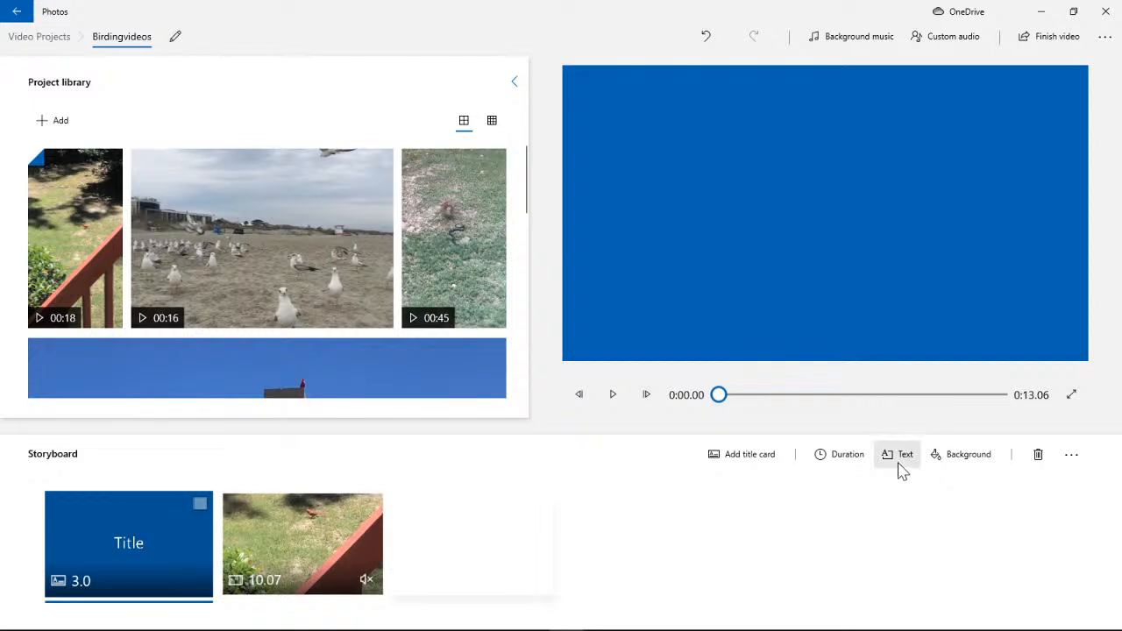
click(975, 457)
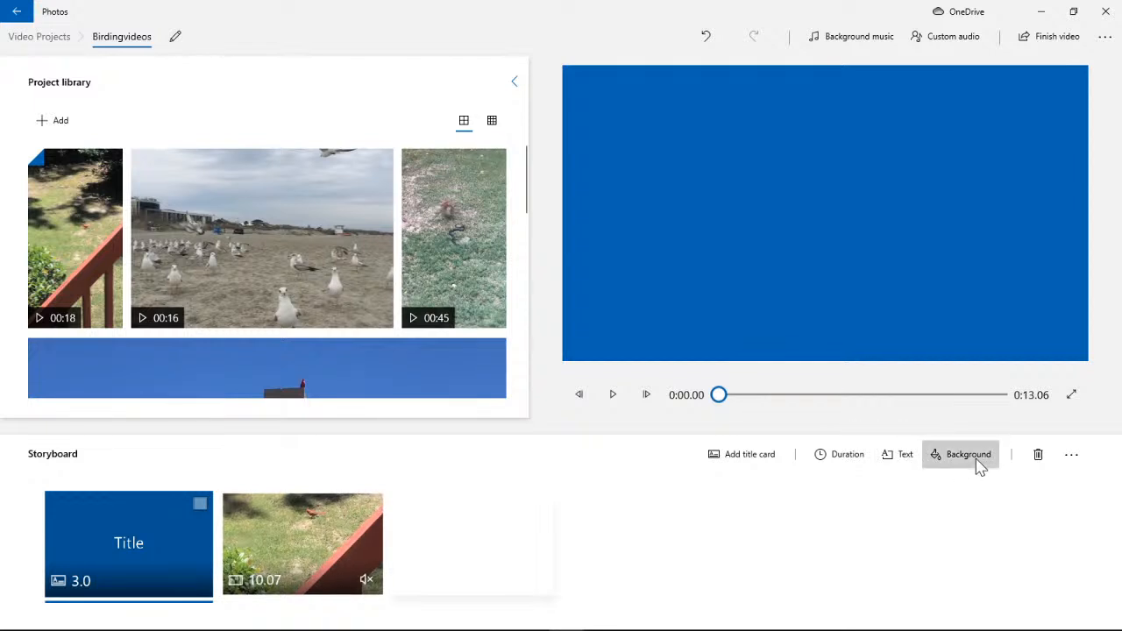
scroll(1043, 412, down, 1)
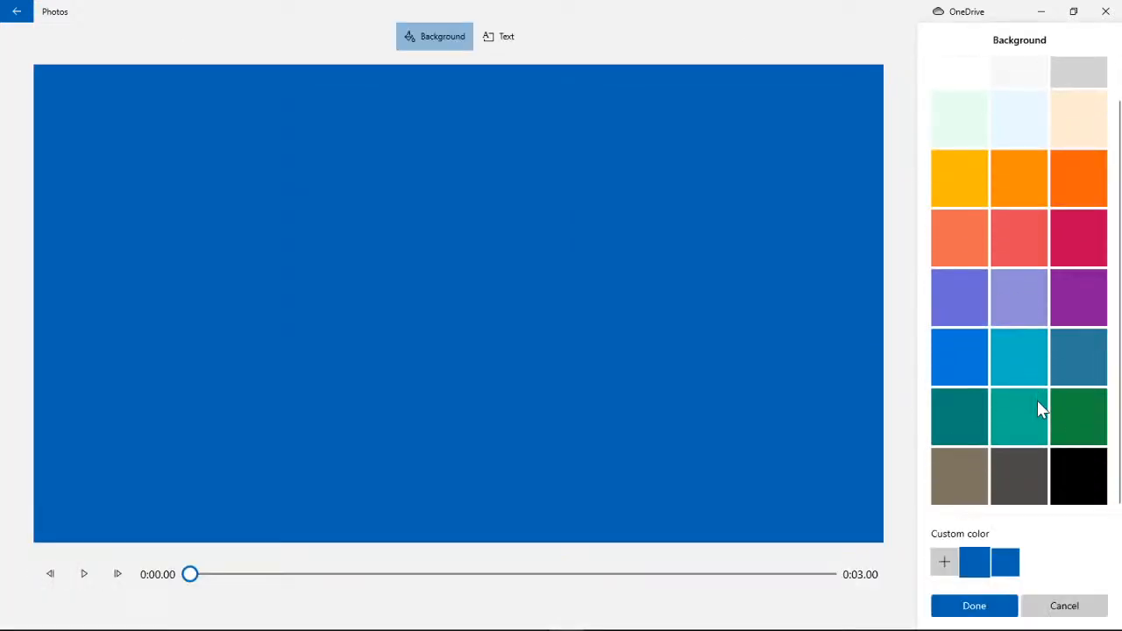
click(17, 15)
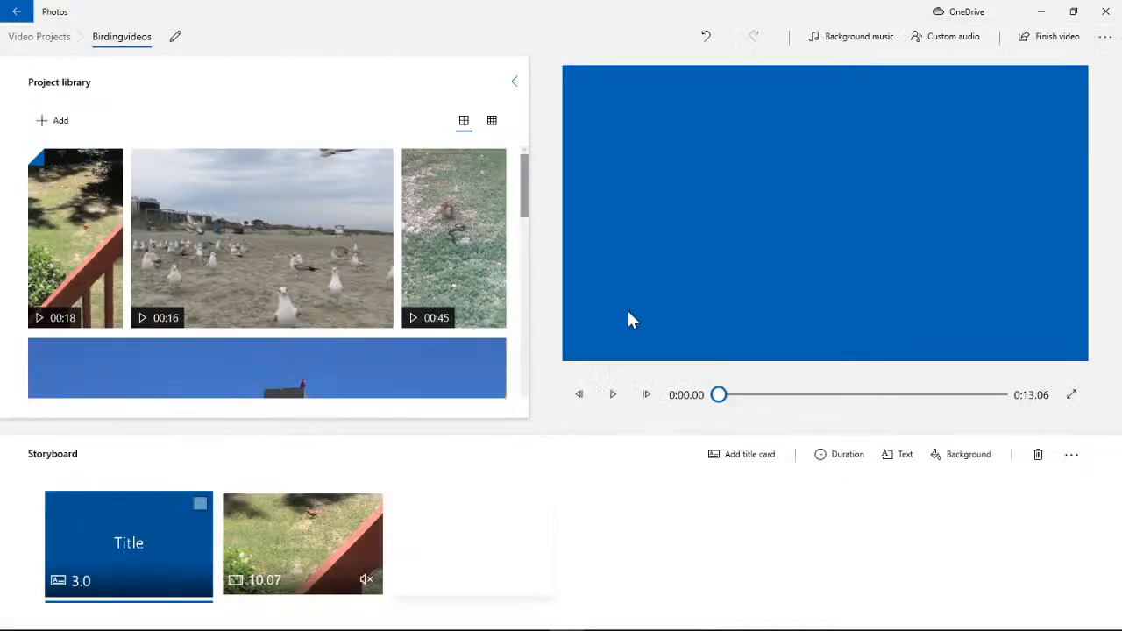
click(199, 504)
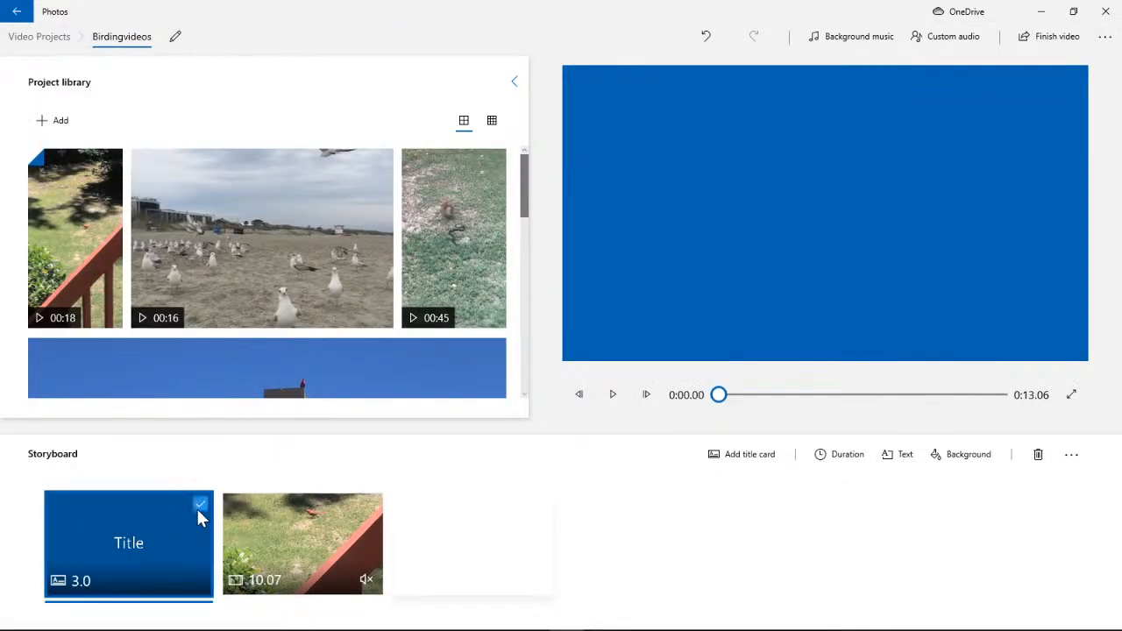
click(1038, 454)
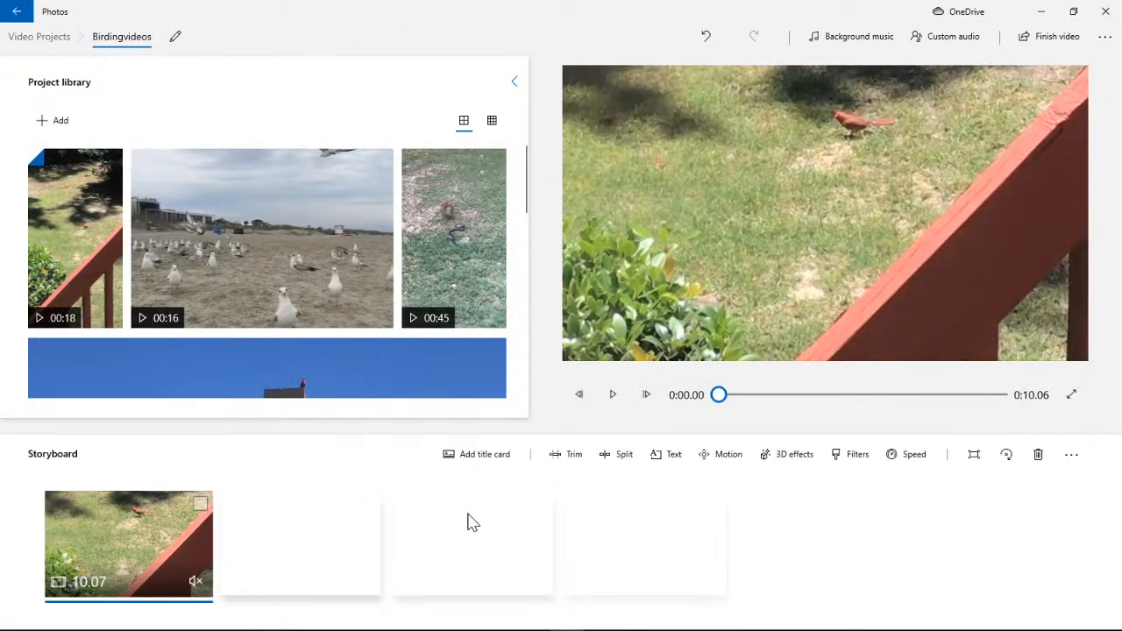
- Place the photo of the cardinal in the grass from the end of the project library before the cardinal clip in the storyboard
scroll(492, 208, down, 3)
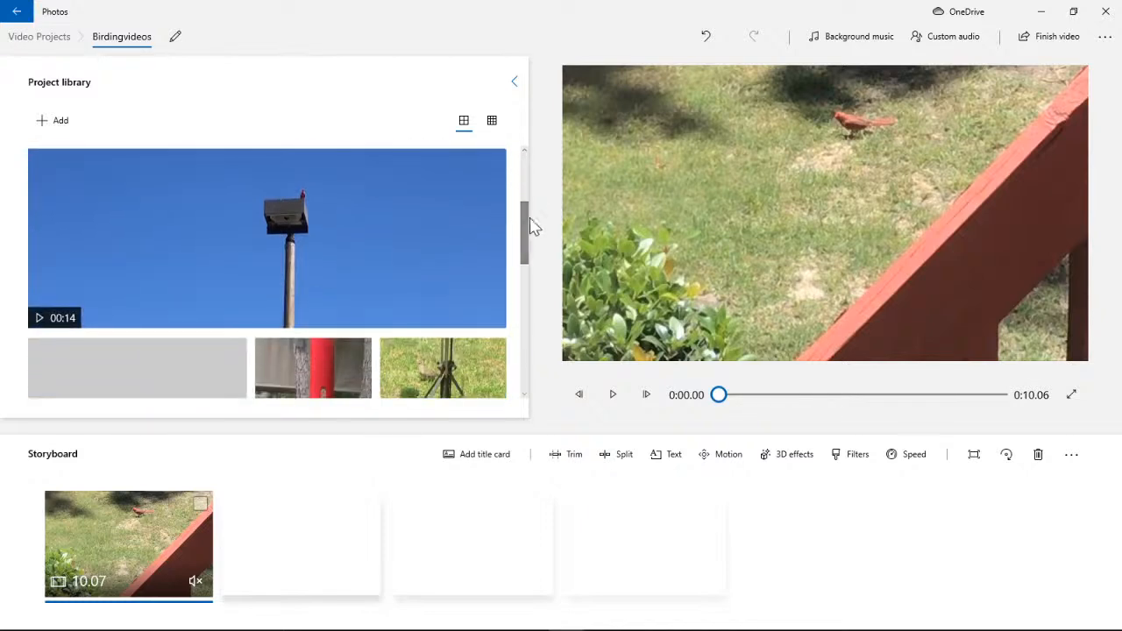
drag(531, 215, 535, 359)
click(172, 307)
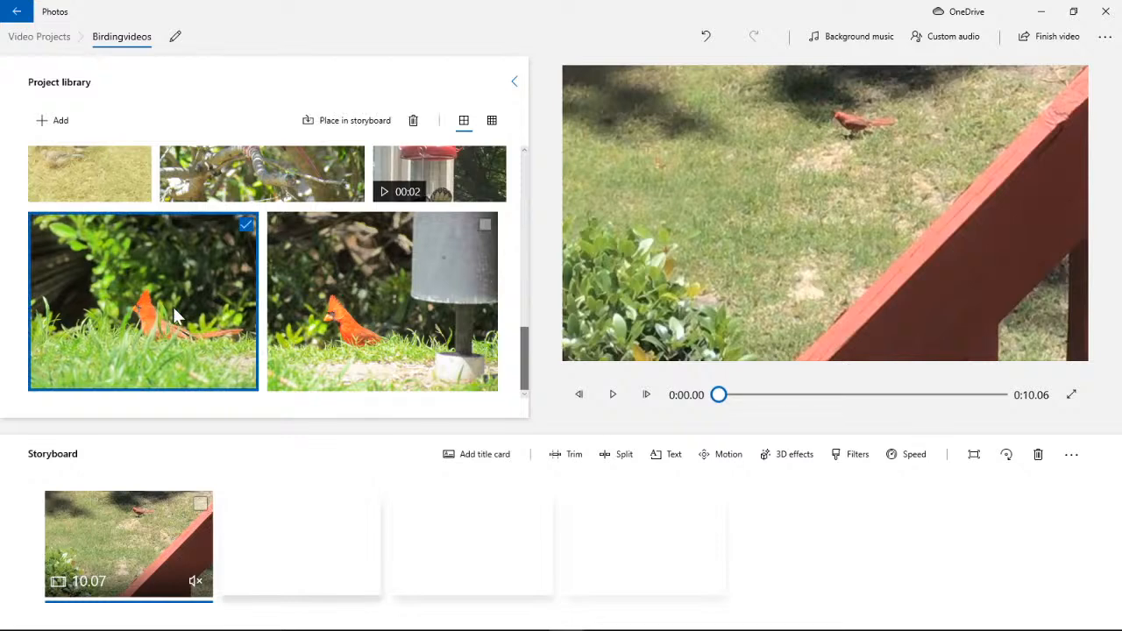
drag(183, 302, 101, 517)
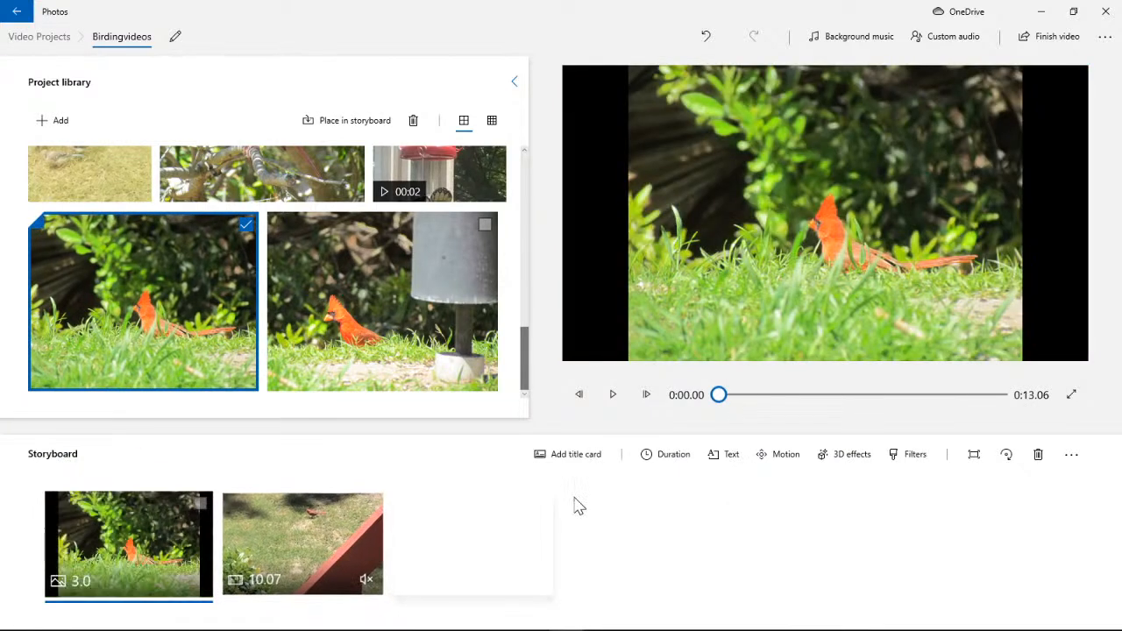
- Add the text "Backyard birds" in the Simple style to the cardinal photo
click(723, 458)
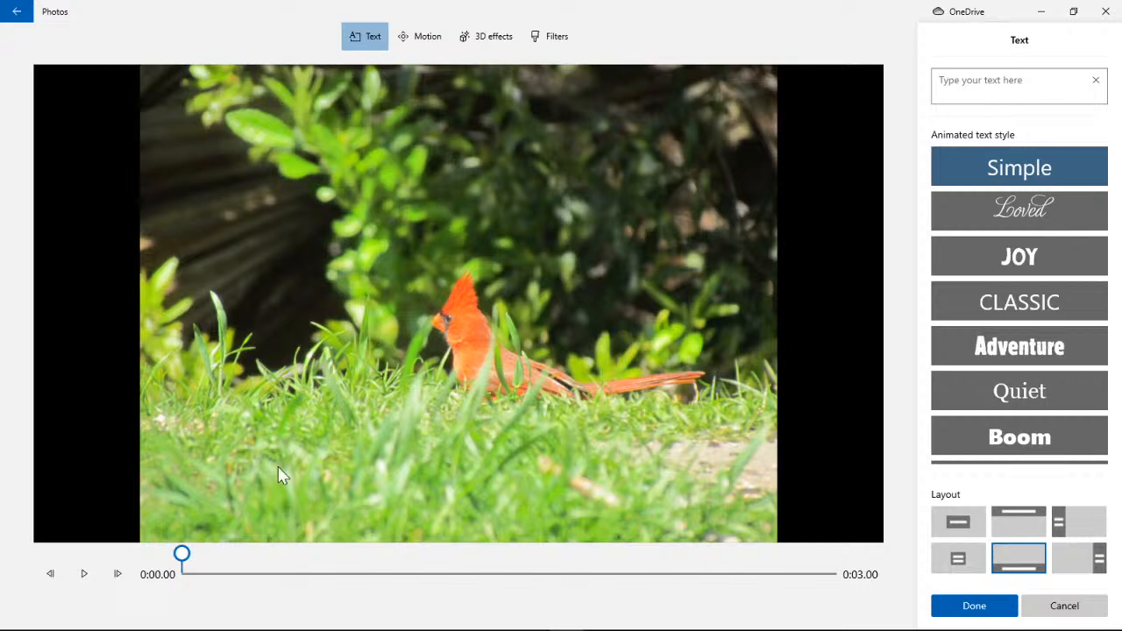
click(984, 222)
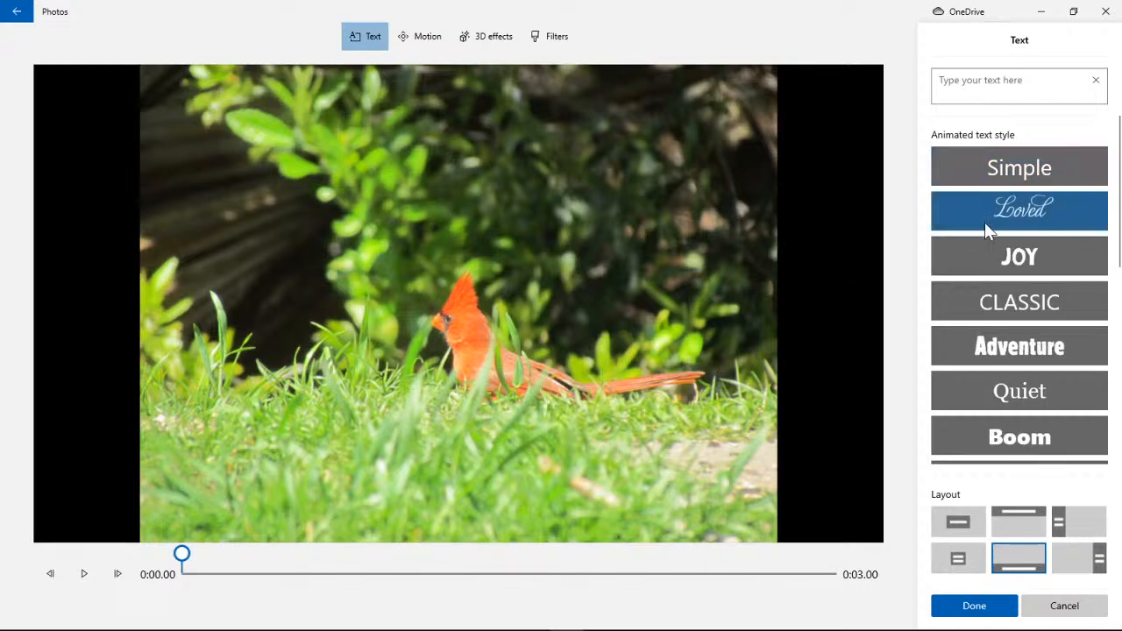
click(991, 174)
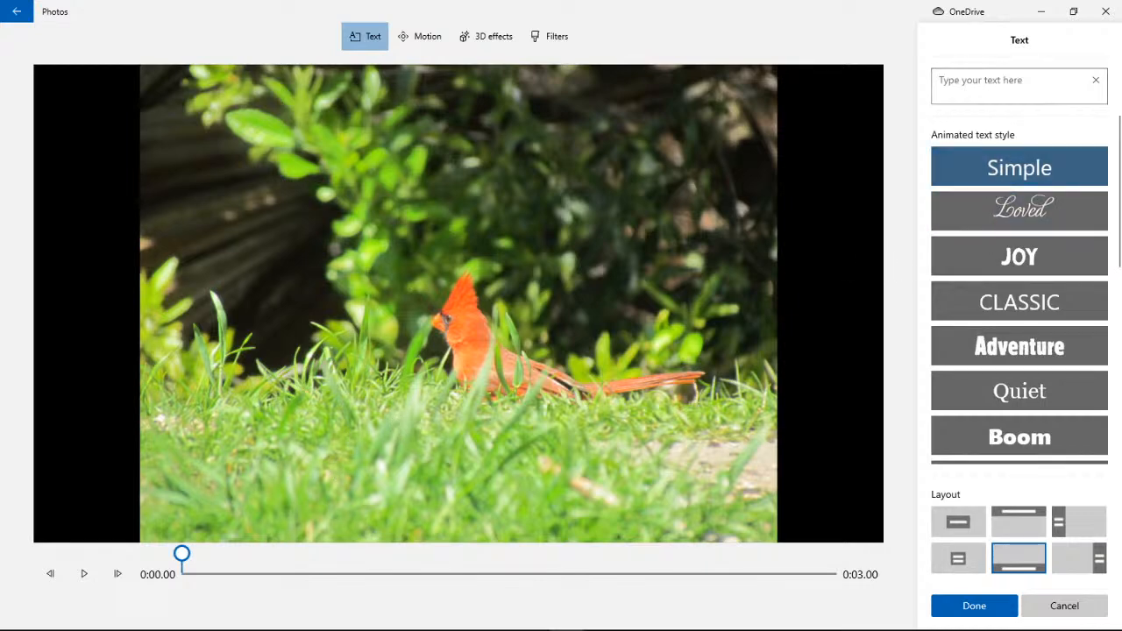
text(Back)
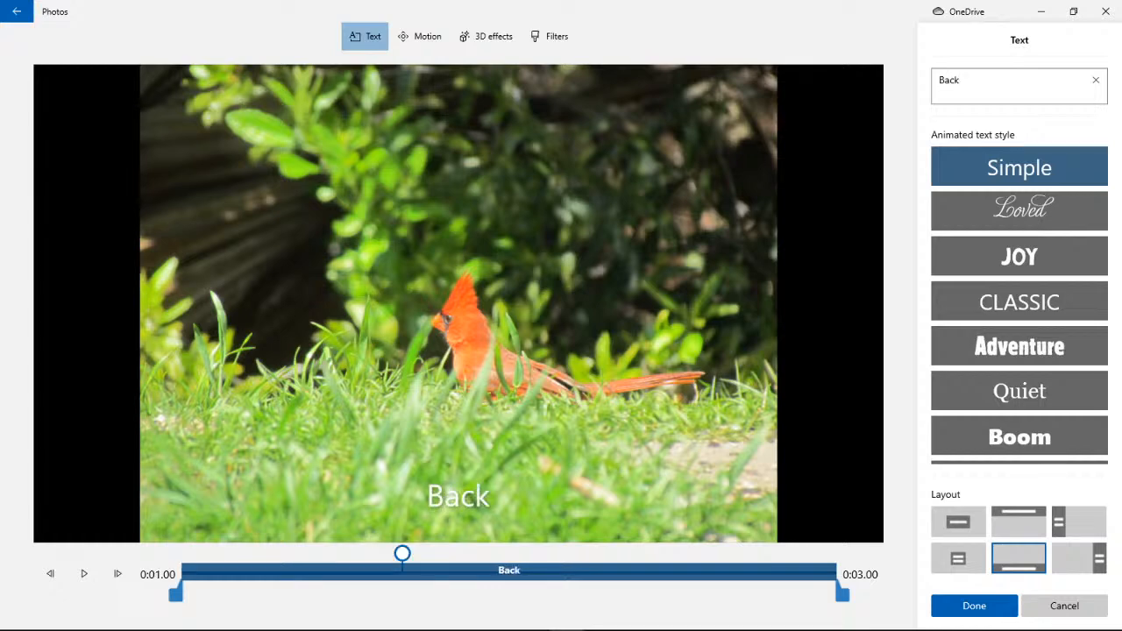
text(yar)
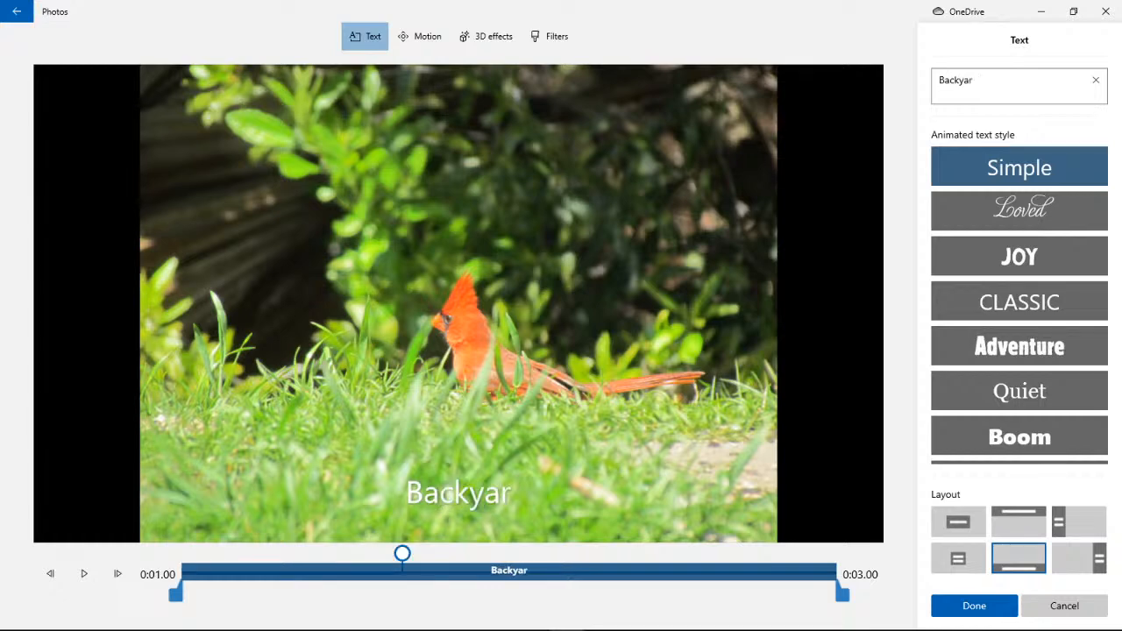
text(d birds)
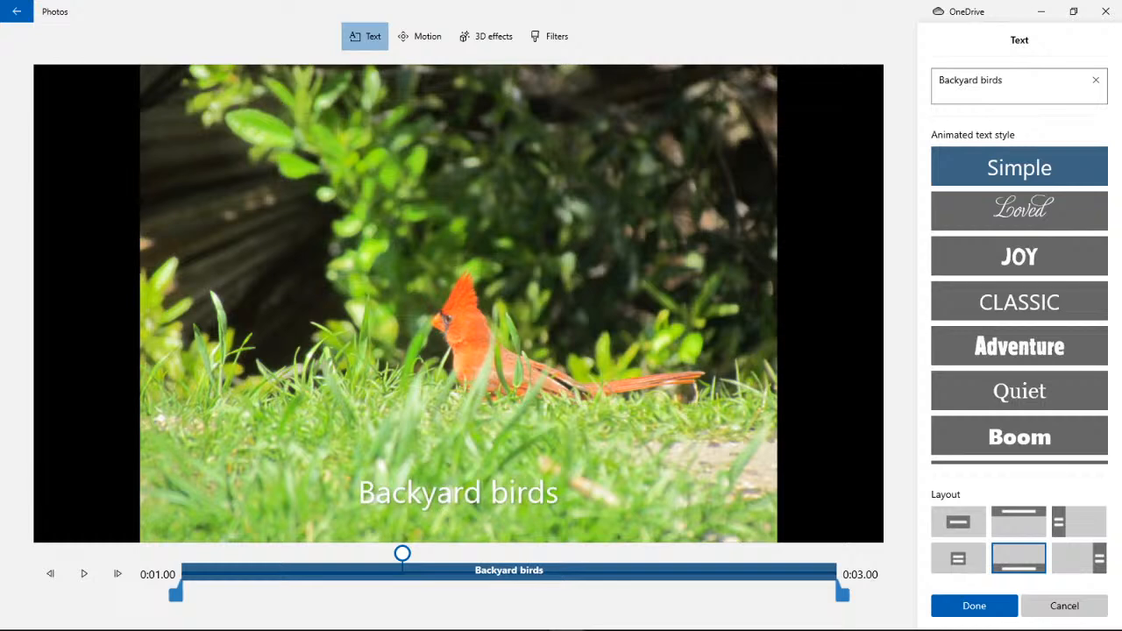
- Try the Loved, Joy, Classic, Adventure and Quiet animated styles on the "Backyard birds" caption
click(968, 229)
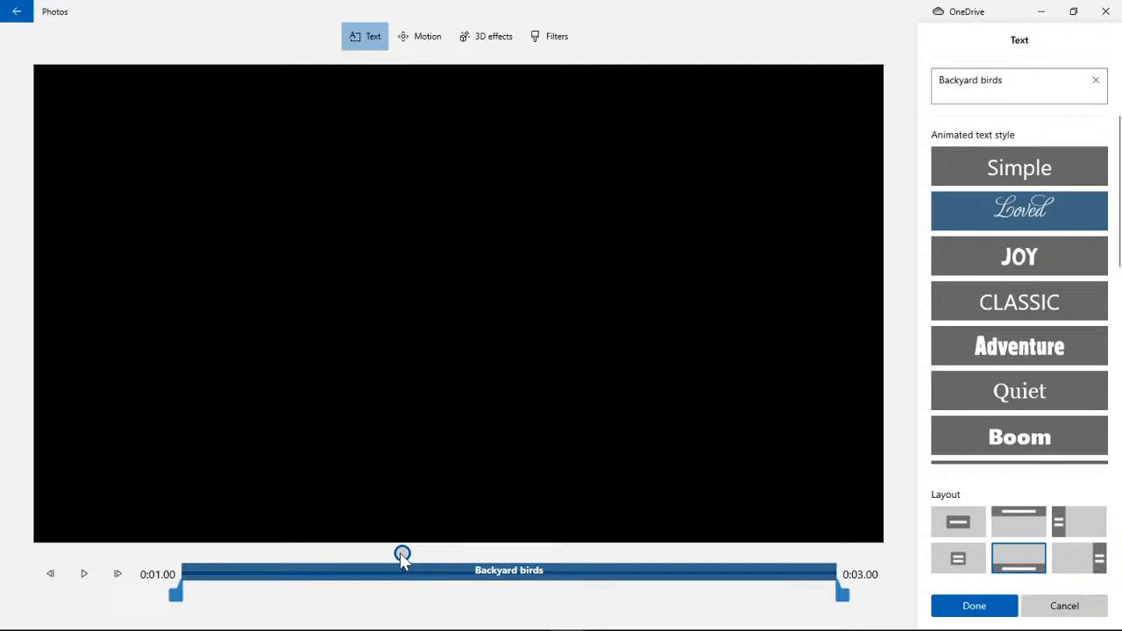
drag(401, 559, 155, 555)
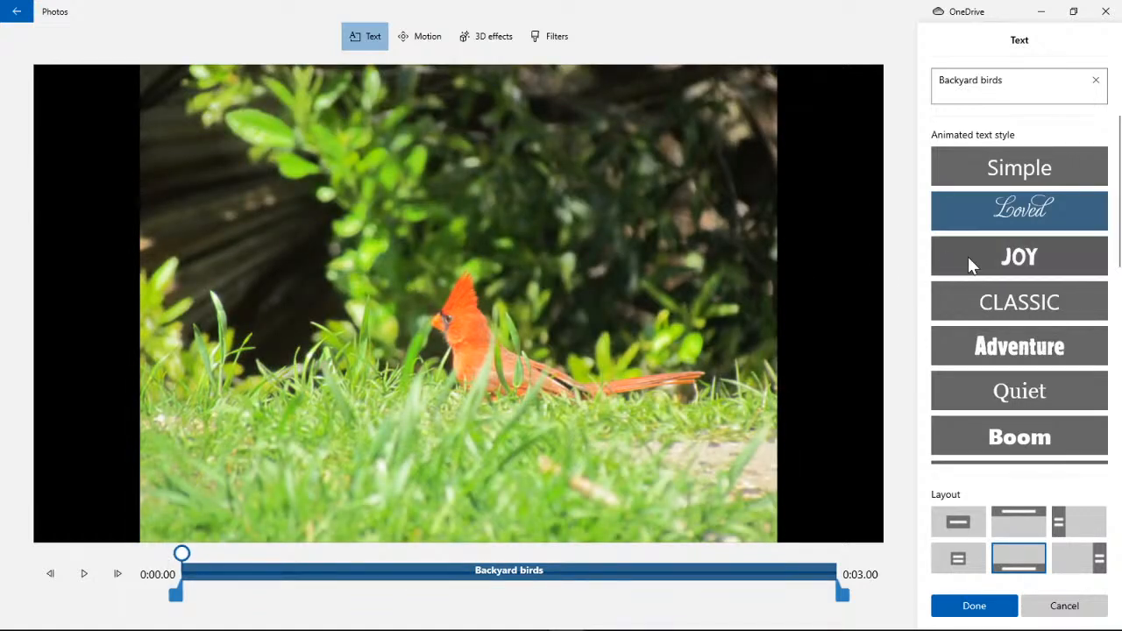
click(1012, 261)
click(1019, 308)
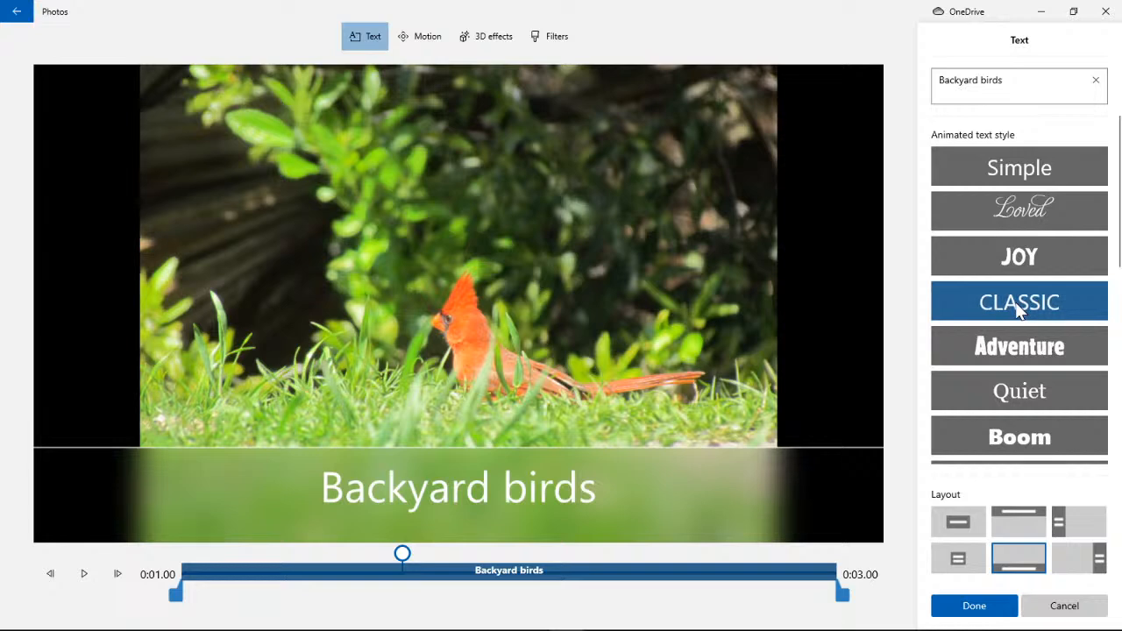
click(1017, 352)
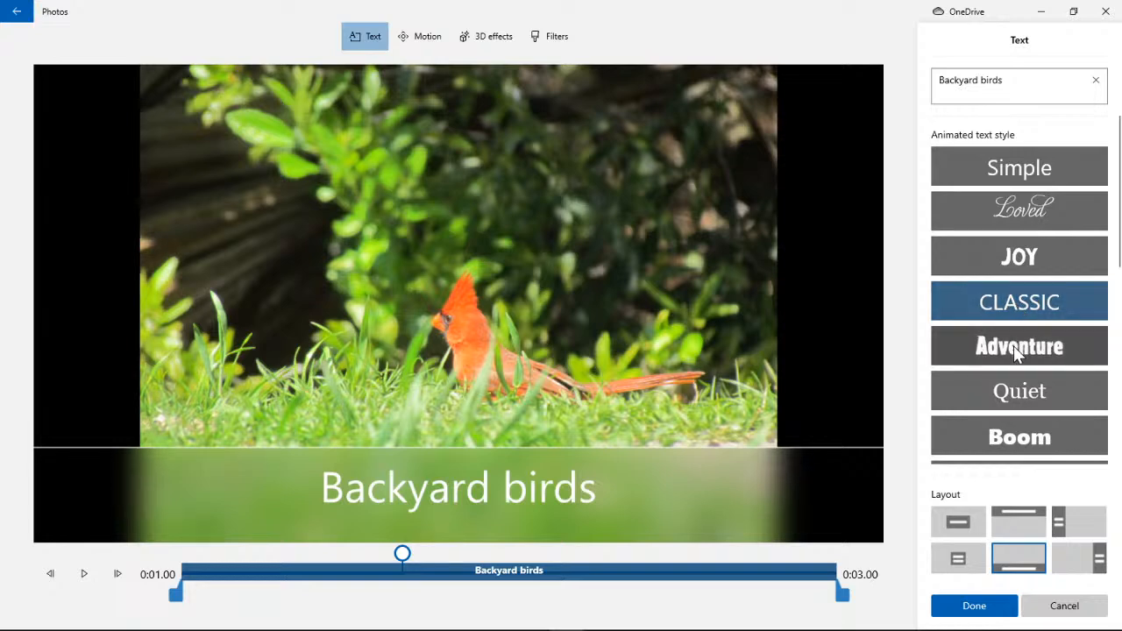
click(999, 393)
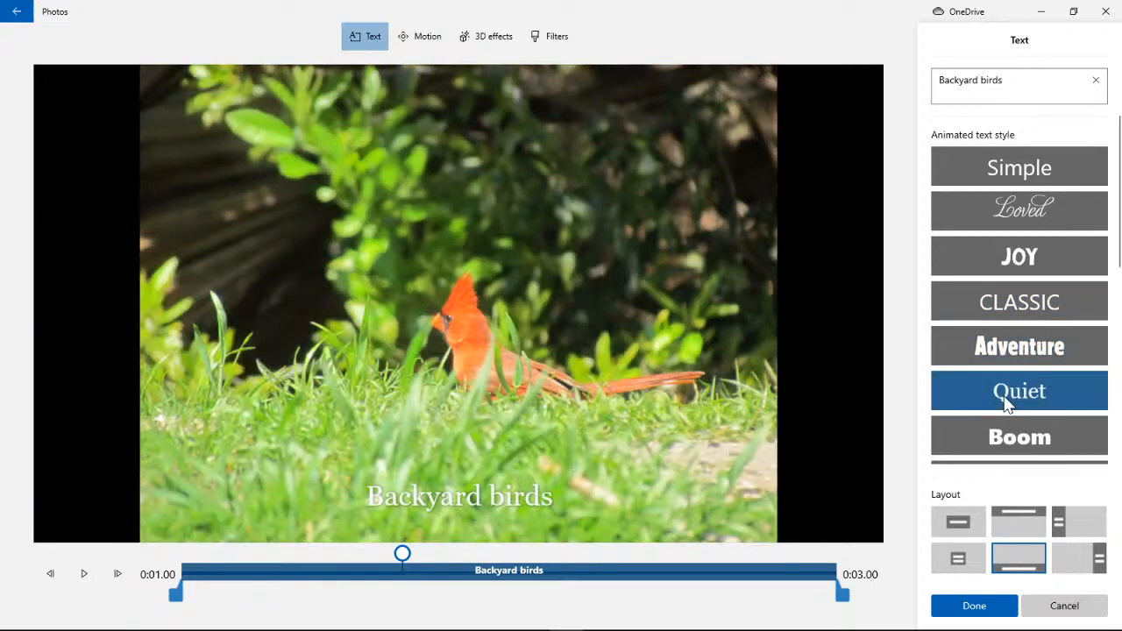
- Apply the Boom animated style to the "Backyard birds" caption, previewing its animation before saving the text
click(997, 438)
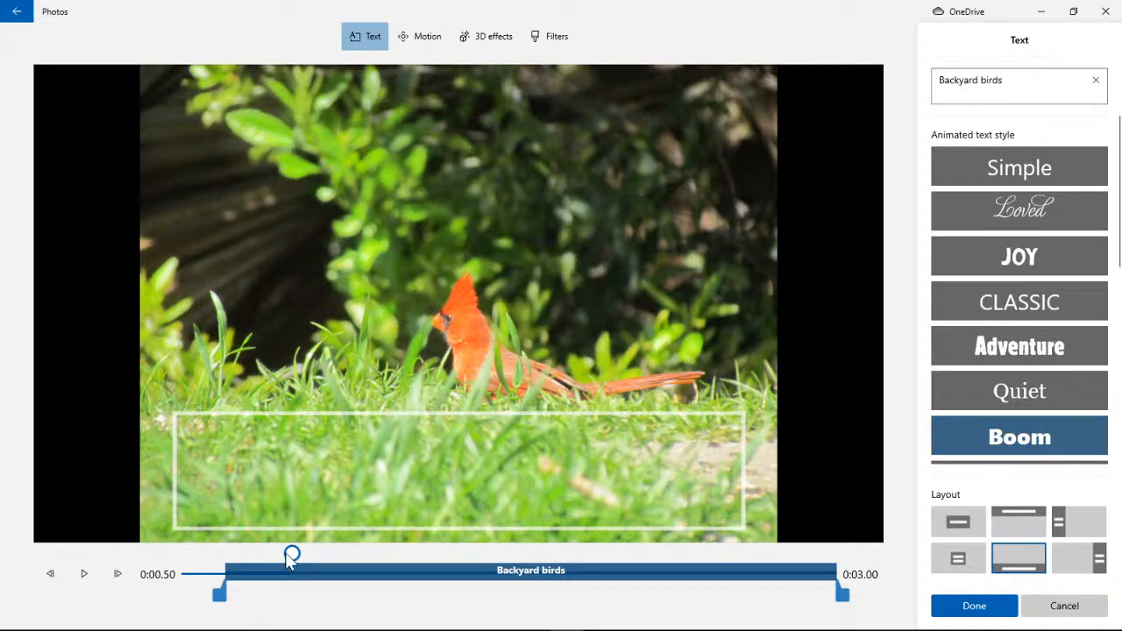
drag(288, 556, 350, 565)
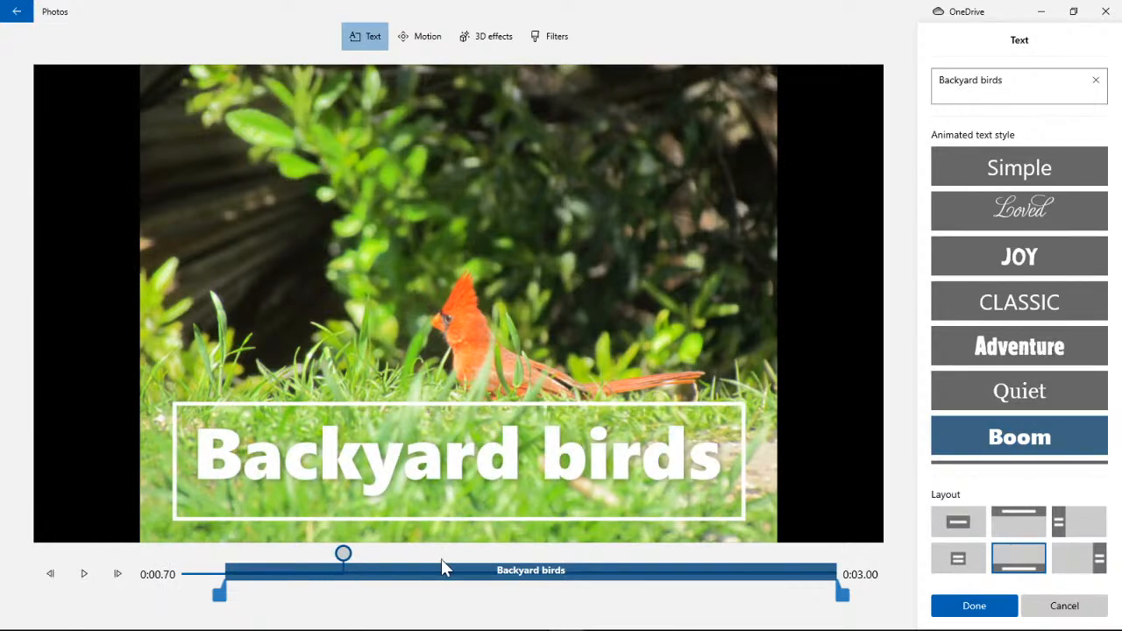
drag(421, 561, 195, 562)
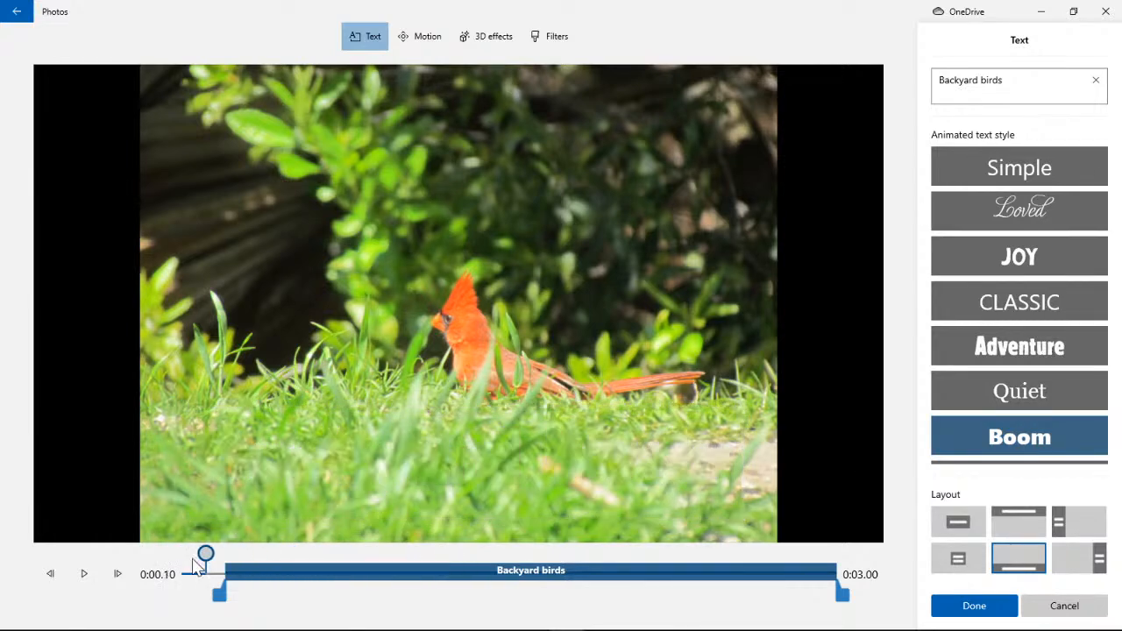
click(85, 574)
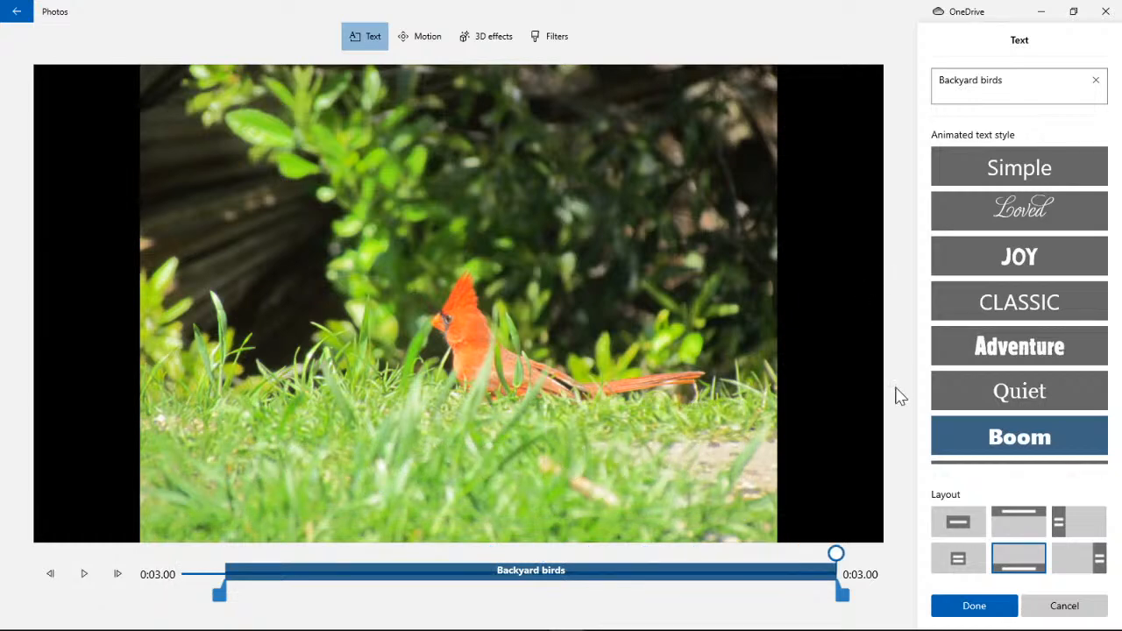
click(971, 607)
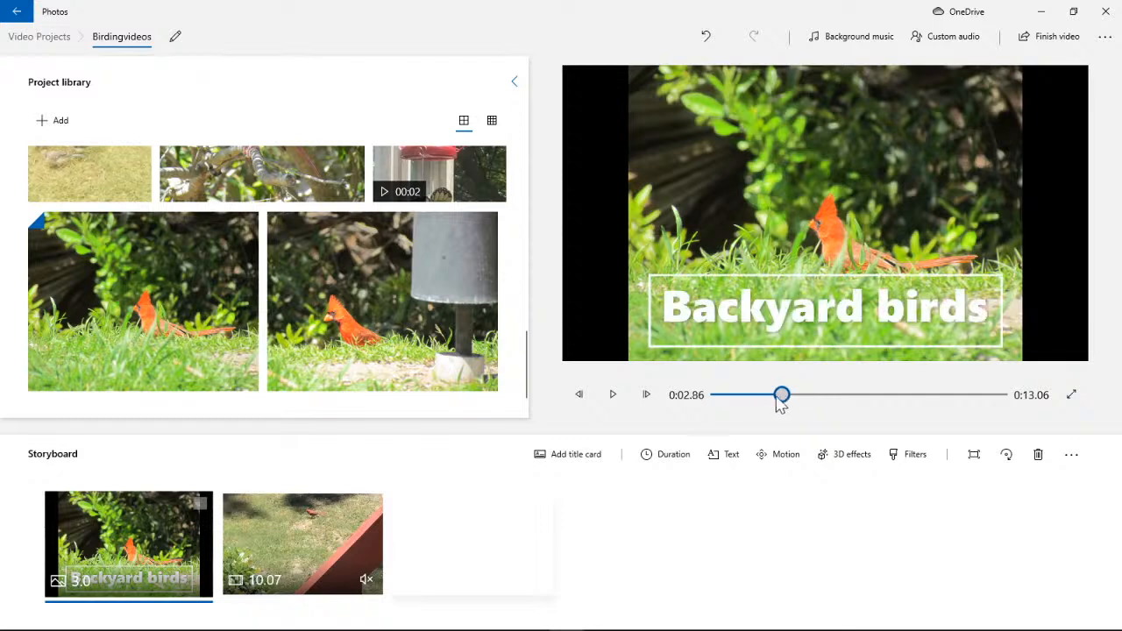
- Play the whole project from the beginning to check the captioned opening photo
drag(781, 399, 719, 397)
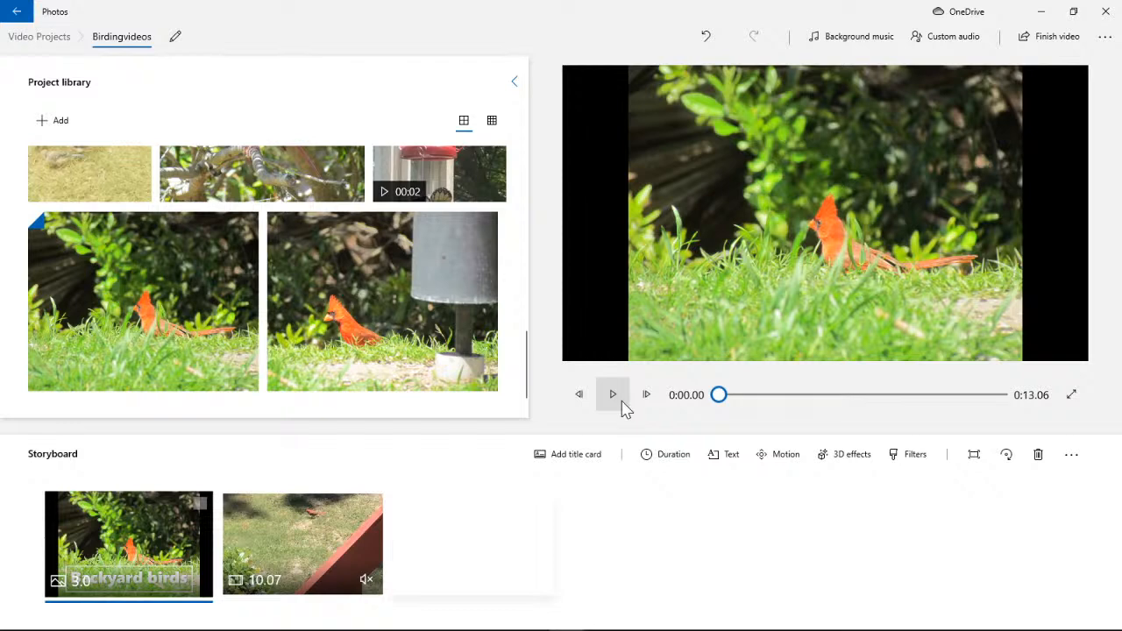
key(k)
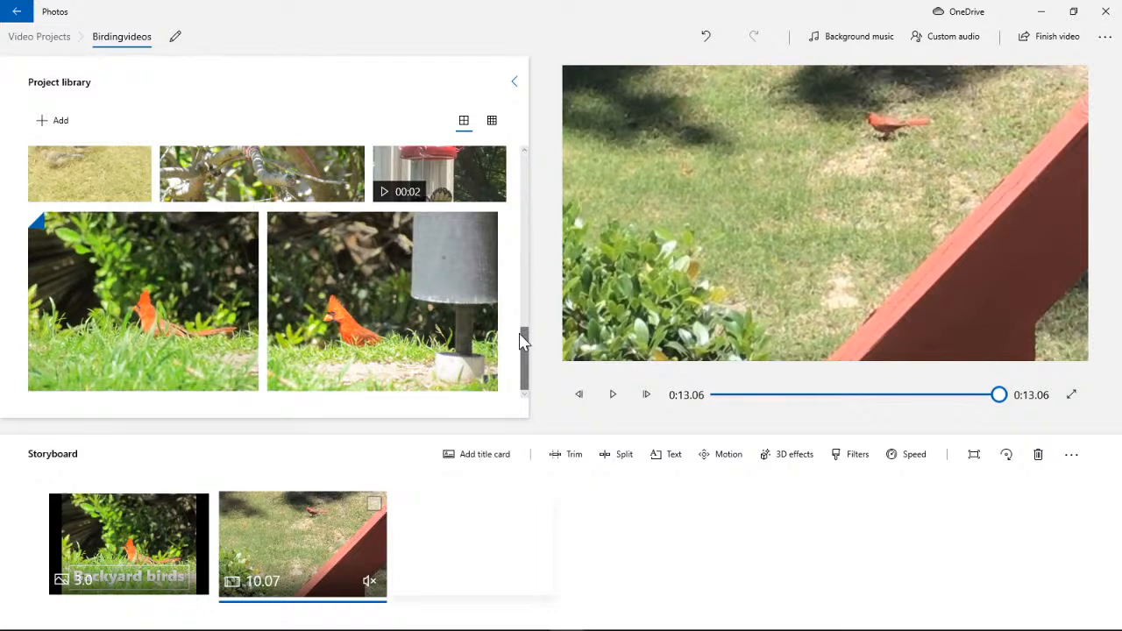
- Try the library item without a thumbnail at the end of the storyboard and remove it again
drag(524, 342, 521, 166)
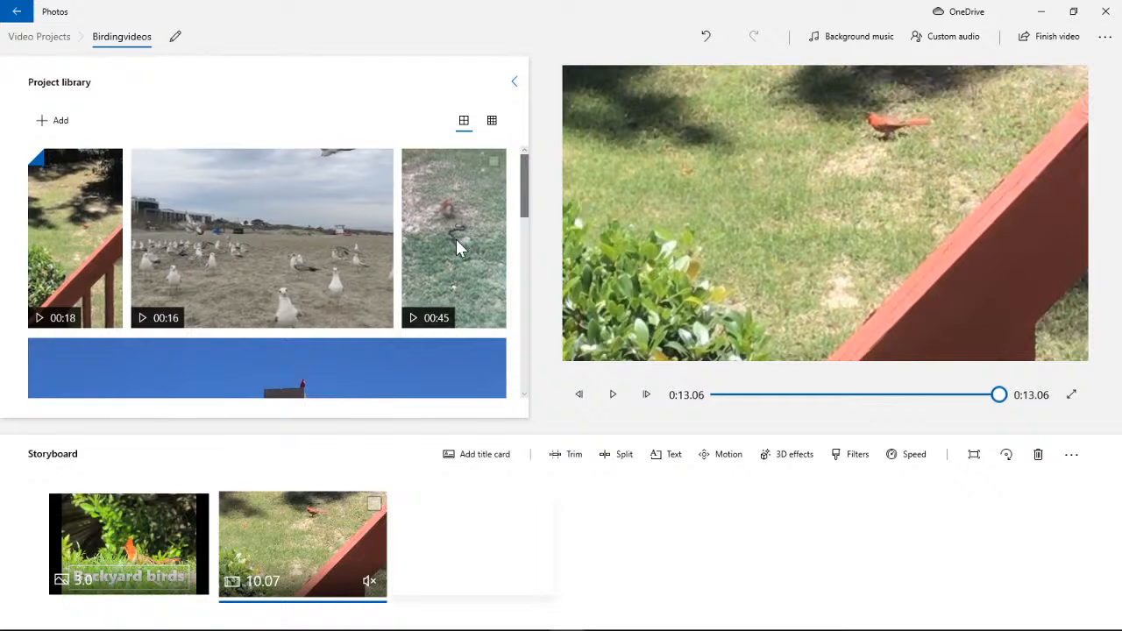
drag(526, 209, 522, 293)
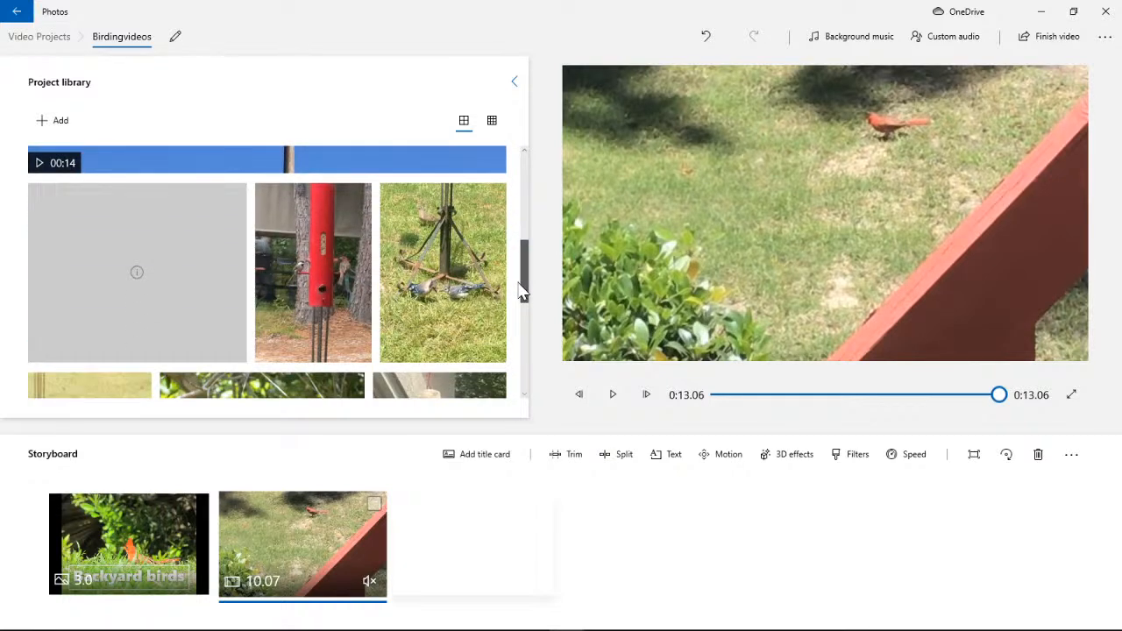
click(200, 285)
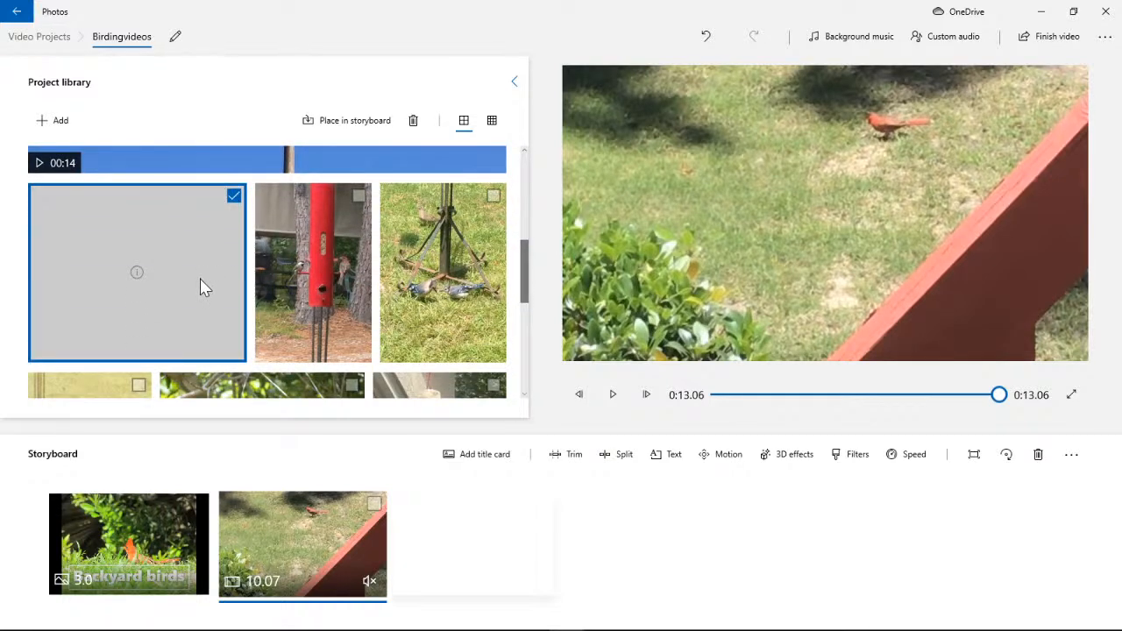
mouse_move(200, 277)
mouse_down()
mouse_move(441, 534)
mouse_move(495, 551)
mouse_move(186, 293)
mouse_up()
click(547, 507)
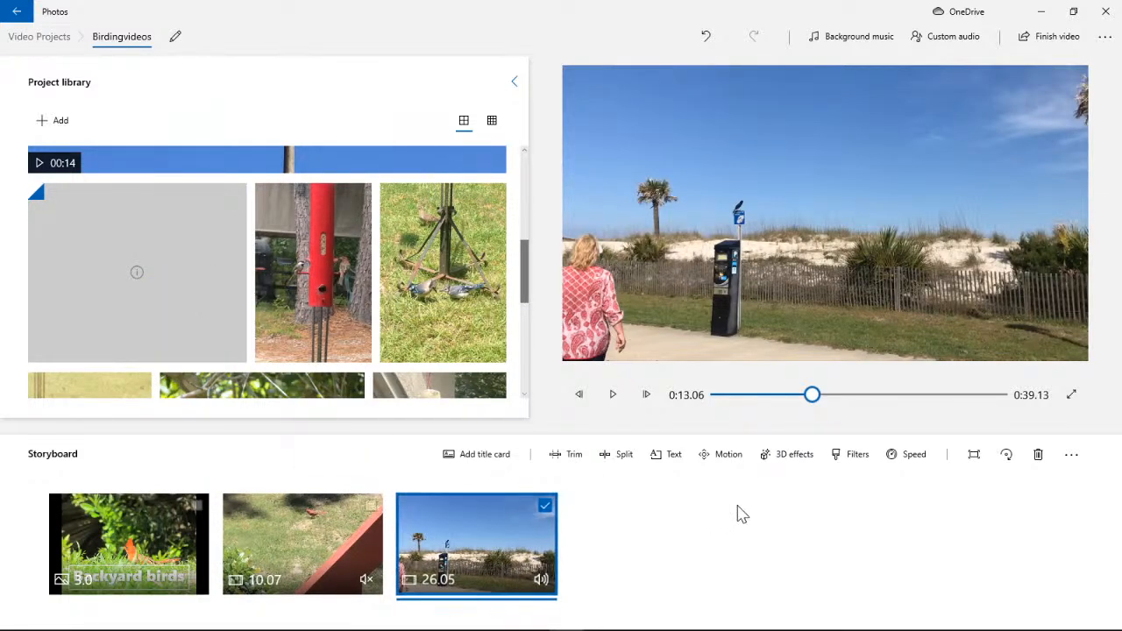
click(1037, 456)
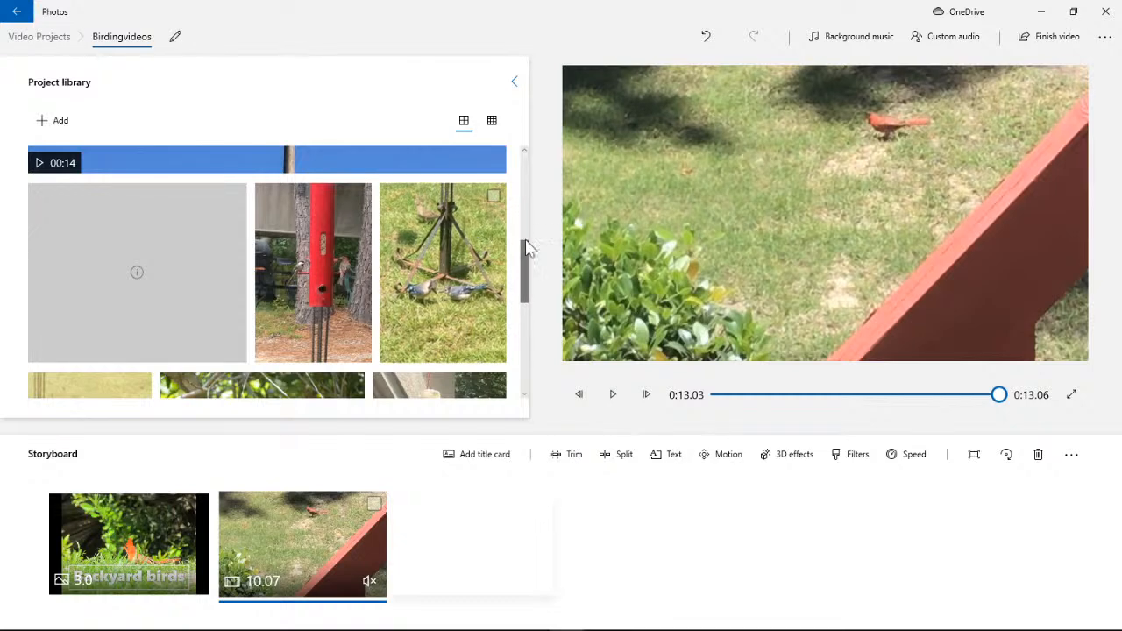
- Place the blue jay pair, the pale feeder-pole flock and the cardinal-on-branch photos, in that order, between the captioned photo and the lawn video
mouse_move(526, 263)
mouse_down()
mouse_move(526, 293)
mouse_move(524, 272)
mouse_up()
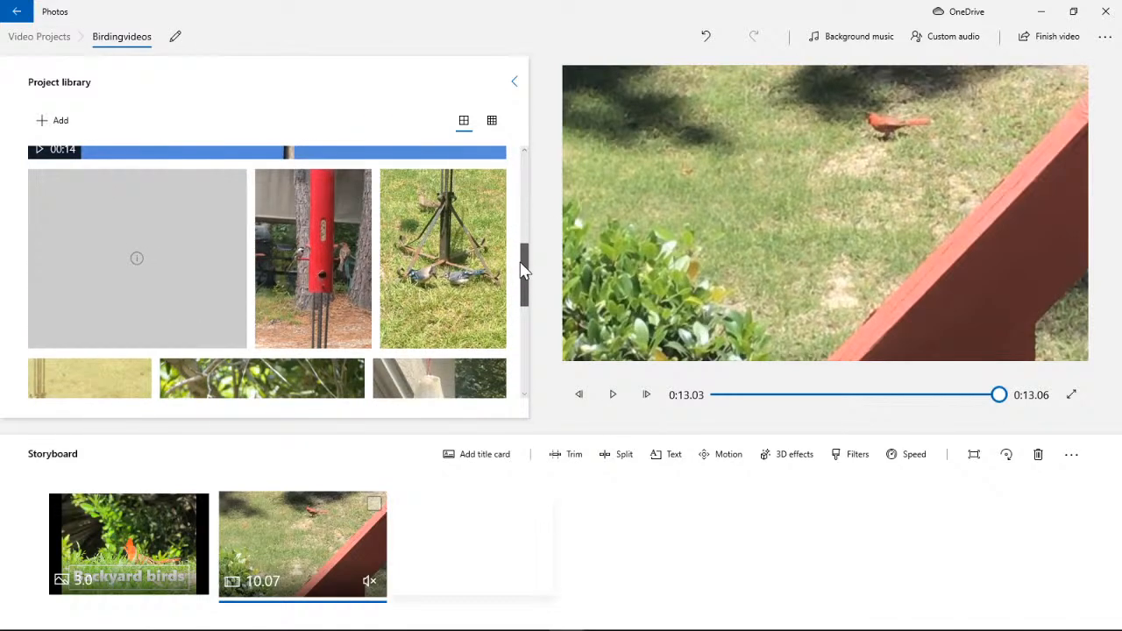
click(433, 262)
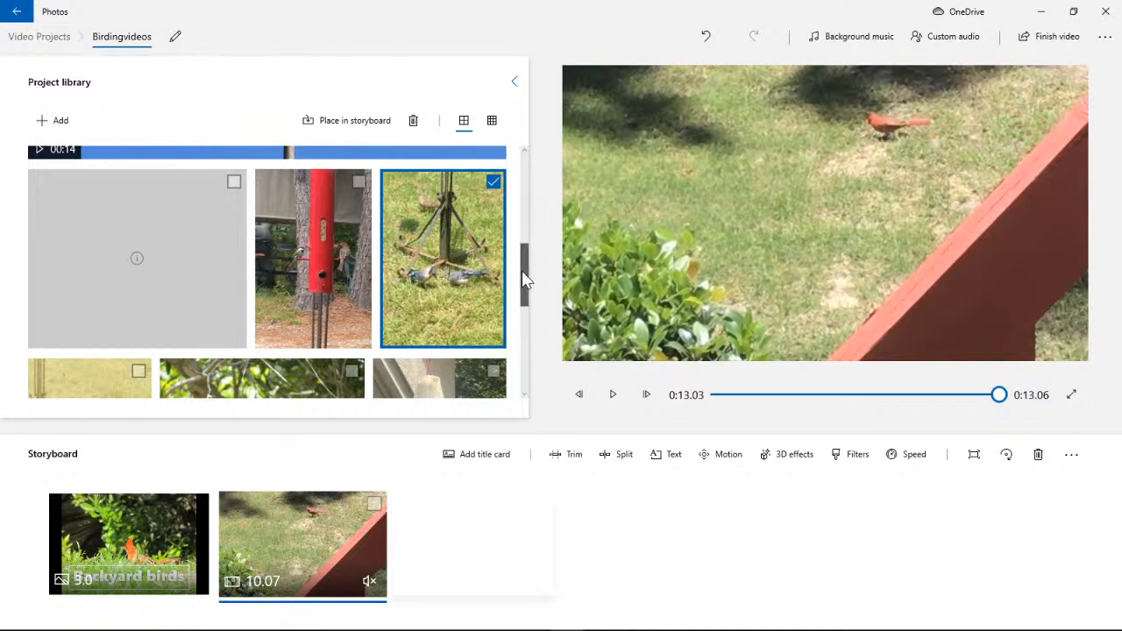
mouse_move(526, 280)
mouse_down()
mouse_move(529, 316)
mouse_move(529, 291)
mouse_up()
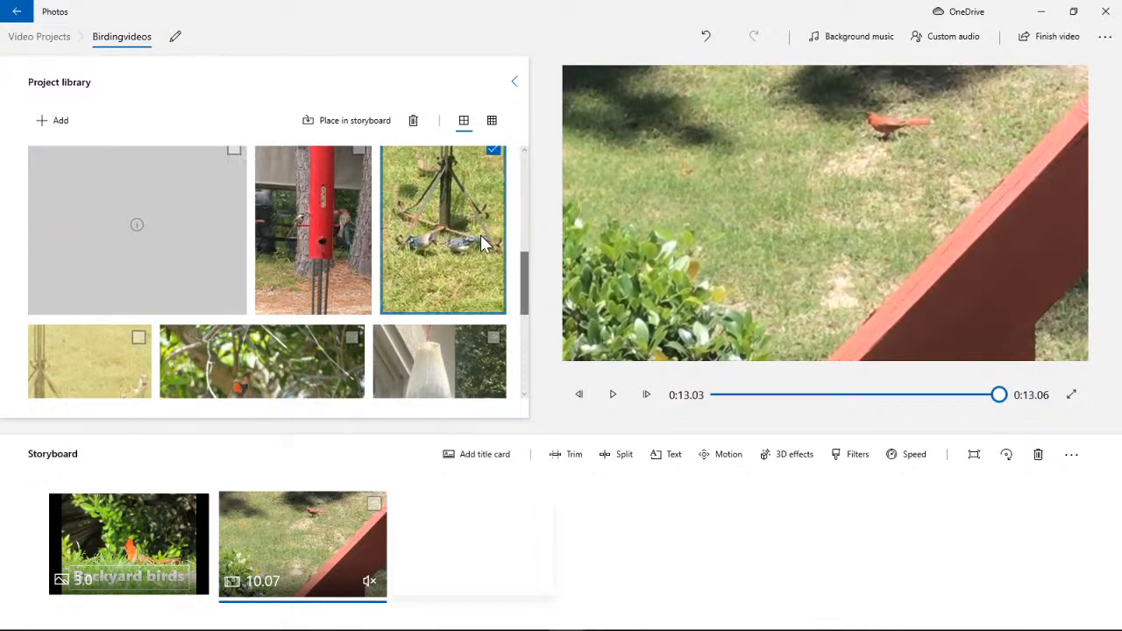
drag(481, 235, 272, 534)
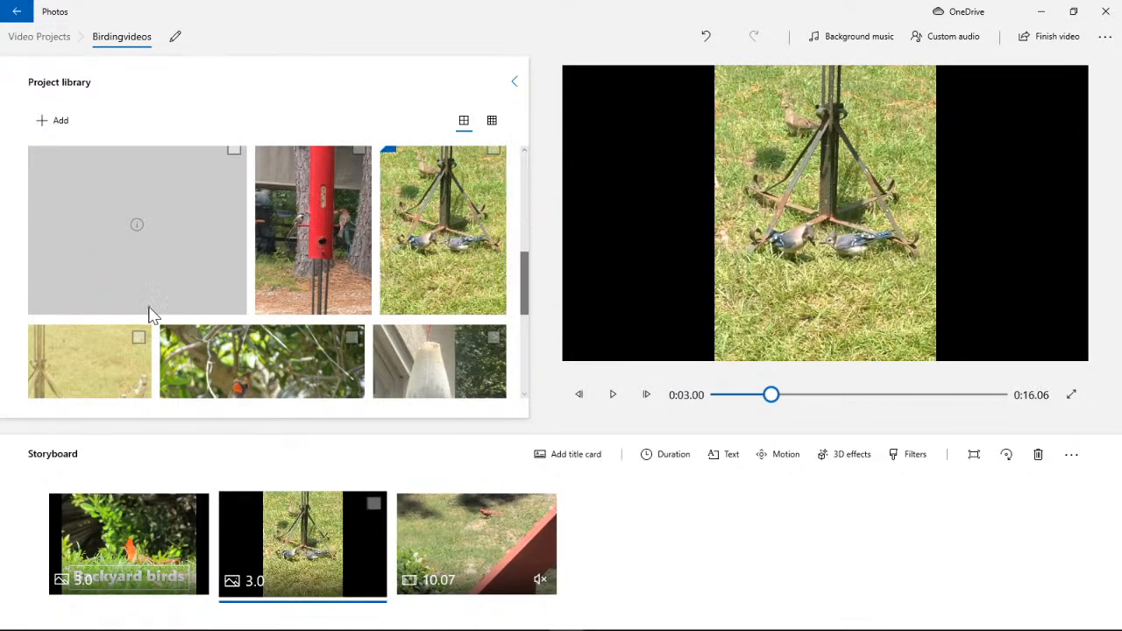
drag(114, 372, 517, 558)
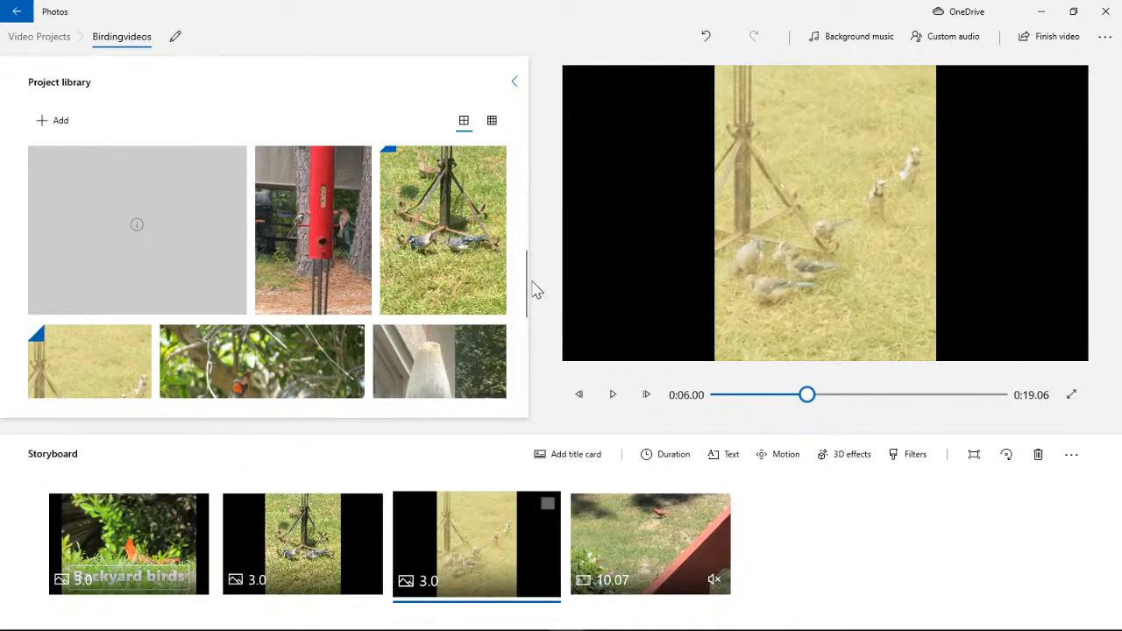
drag(530, 289, 529, 324)
drag(225, 273, 670, 551)
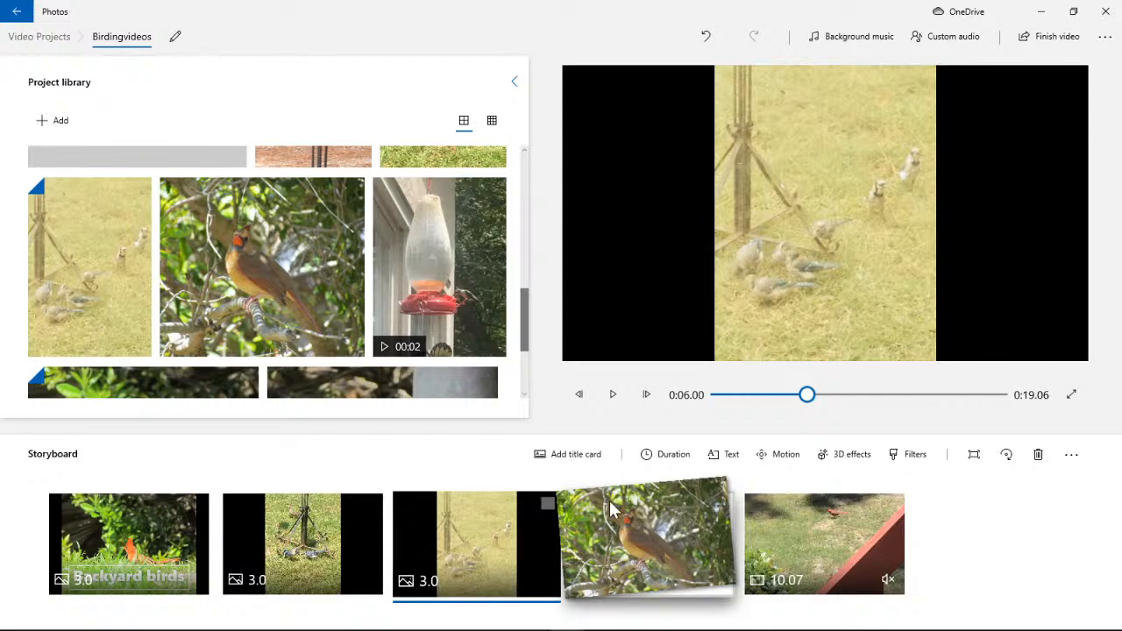
- Remove the black bars from the blue jay pair, the feeder-pole flock and the cardinal-on-branch photos in the storyboard
click(294, 522)
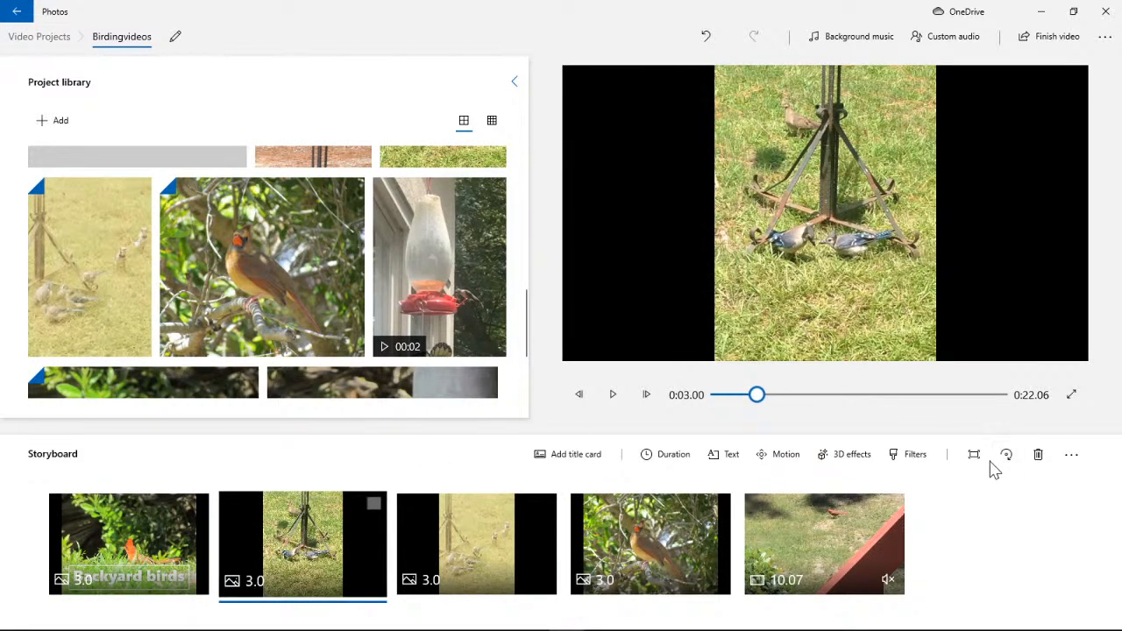
click(975, 455)
click(976, 408)
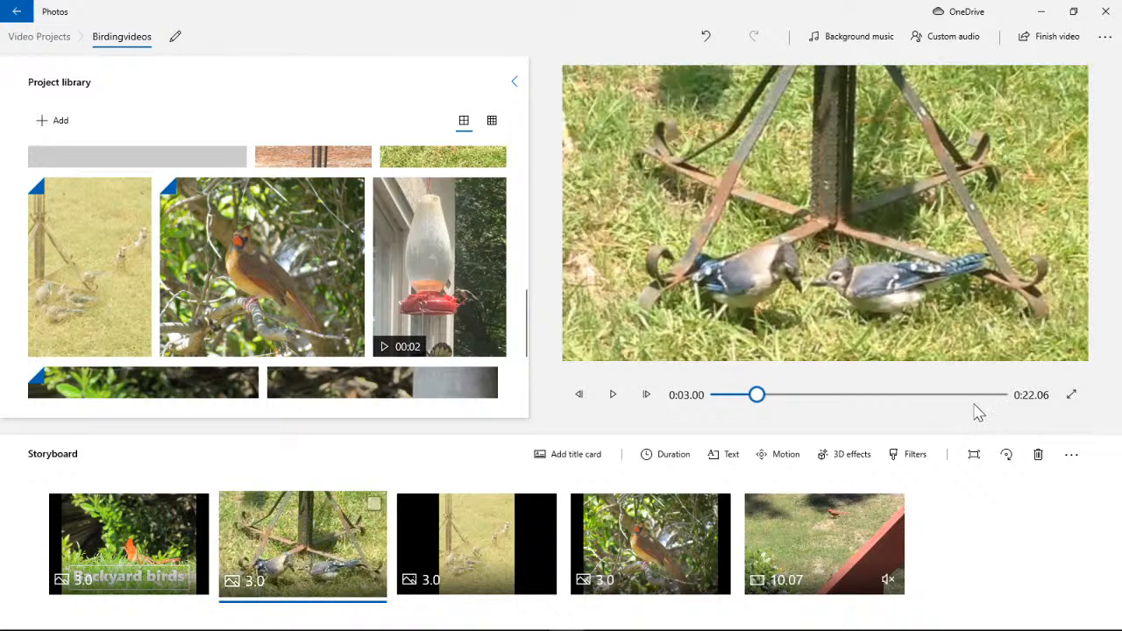
click(484, 545)
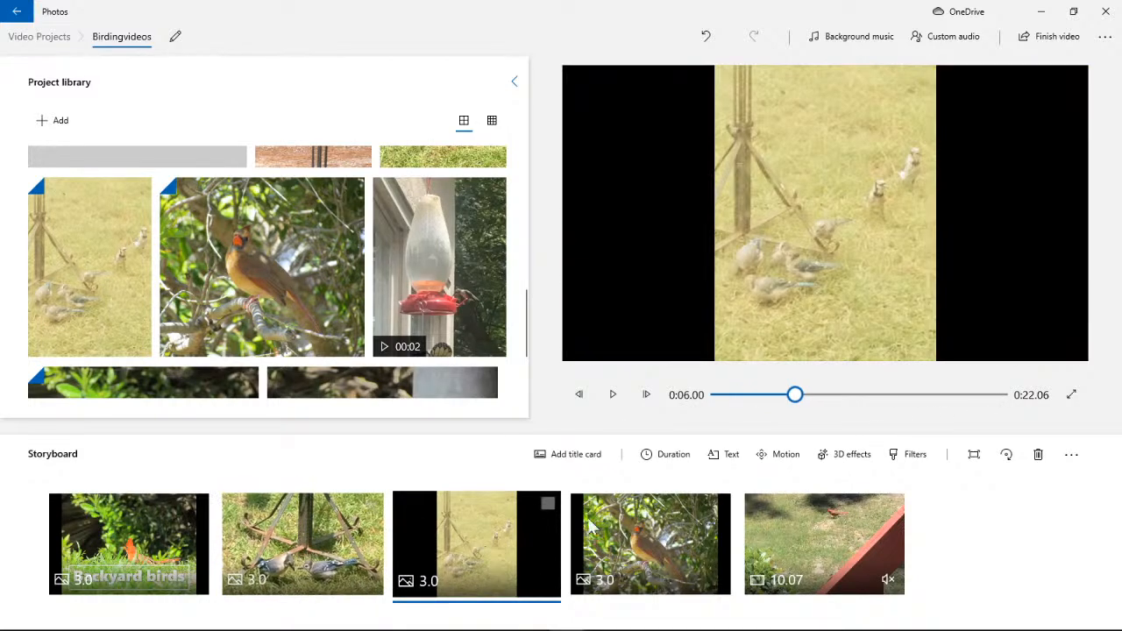
click(975, 456)
click(975, 409)
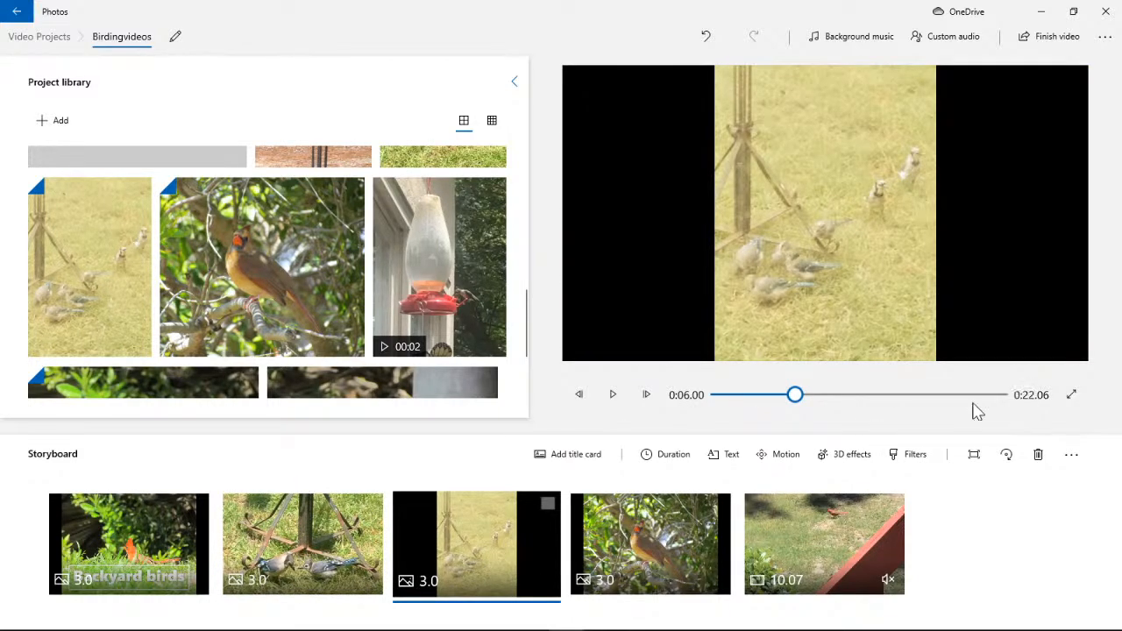
click(586, 569)
click(973, 456)
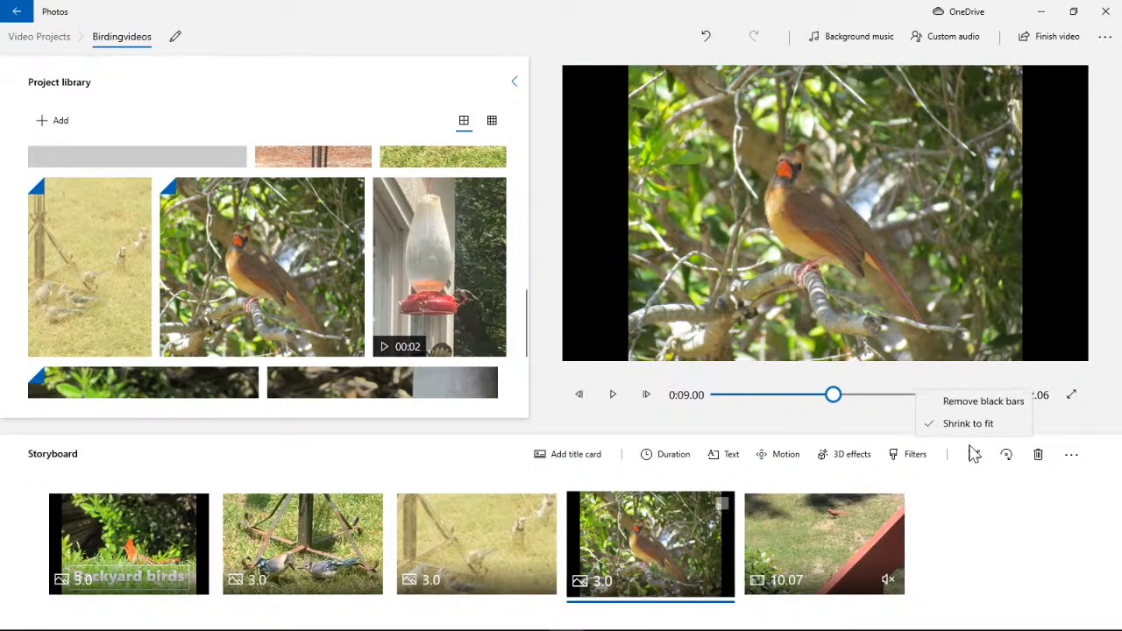
click(973, 400)
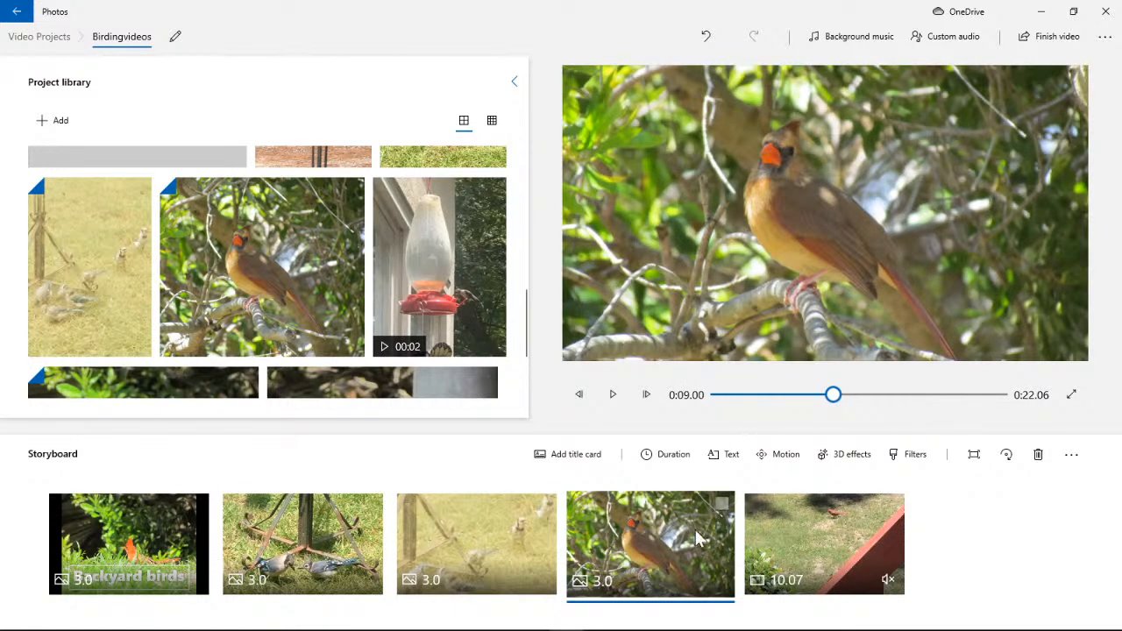
- Play the storyboard from the captioned first photo and pause on the blue jay photo
click(196, 533)
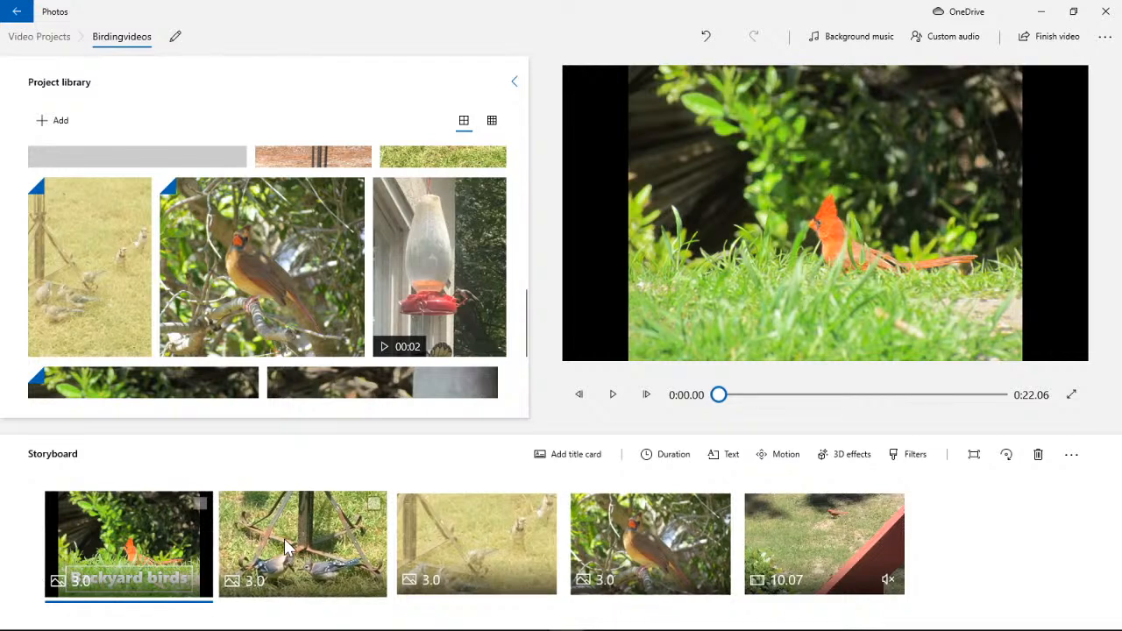
click(283, 538)
click(176, 539)
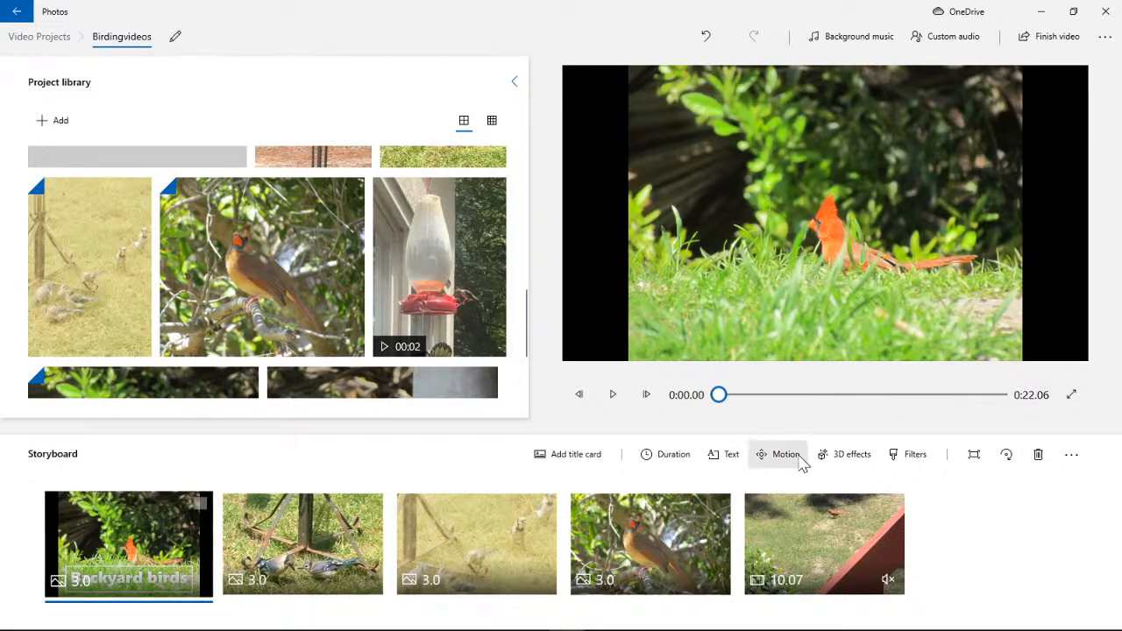
click(613, 396)
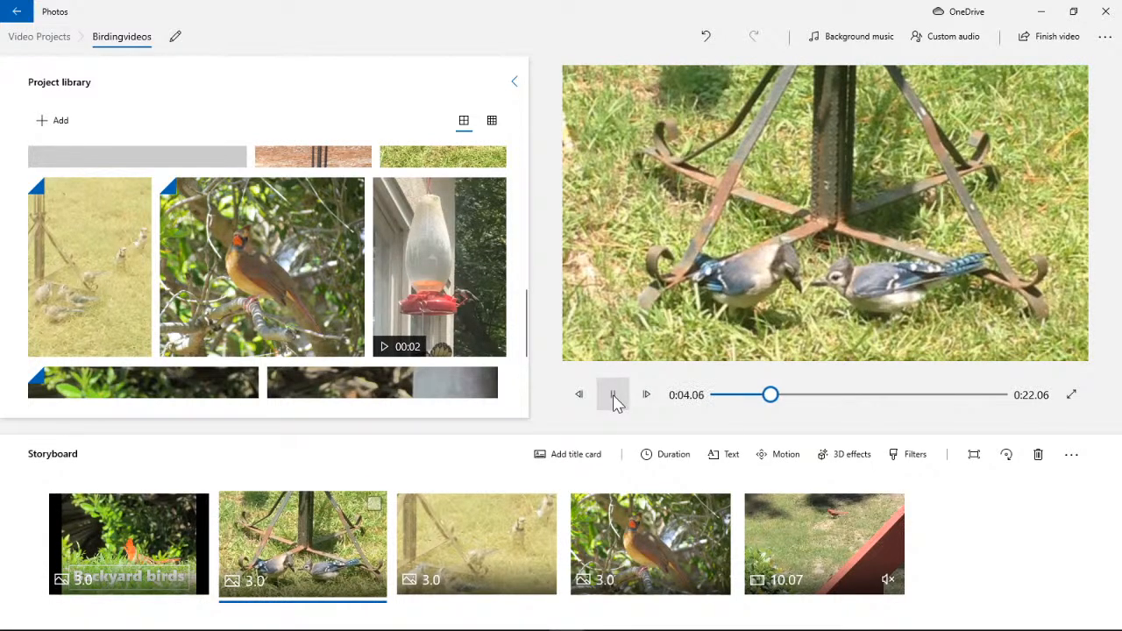
click(613, 397)
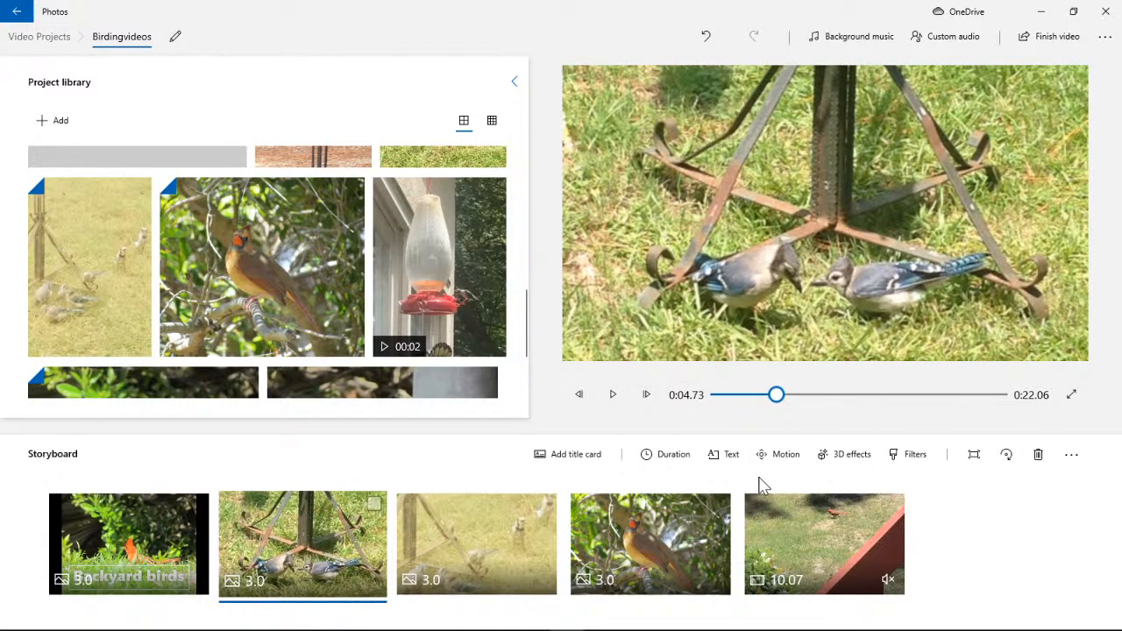
- Apply the Pan right motion to the blue jay pair photo and preview it
click(783, 456)
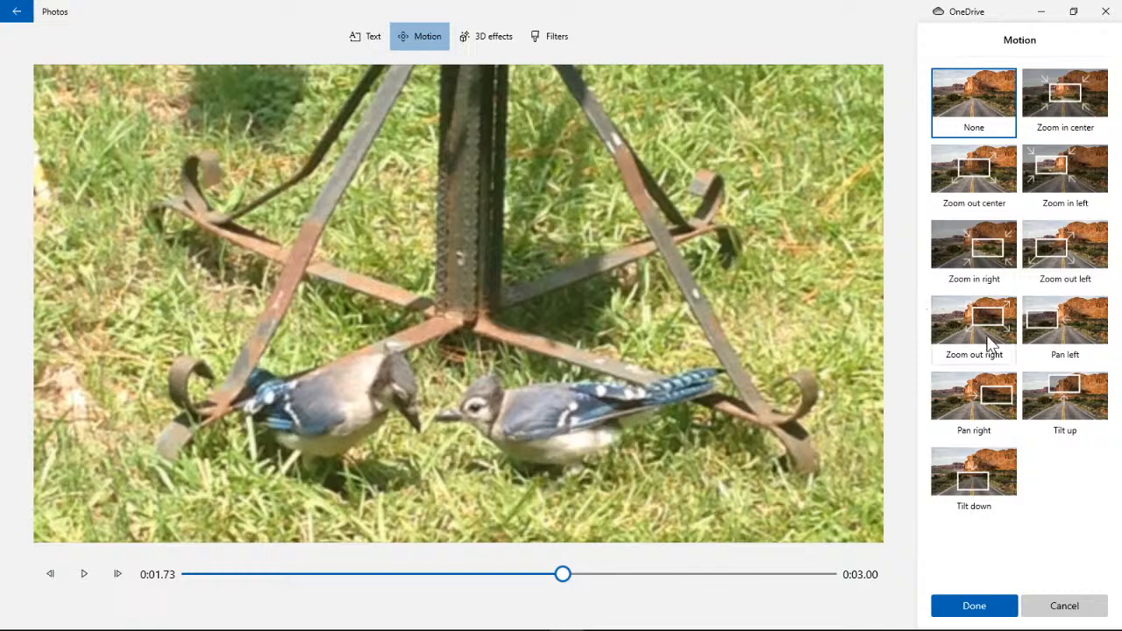
click(975, 410)
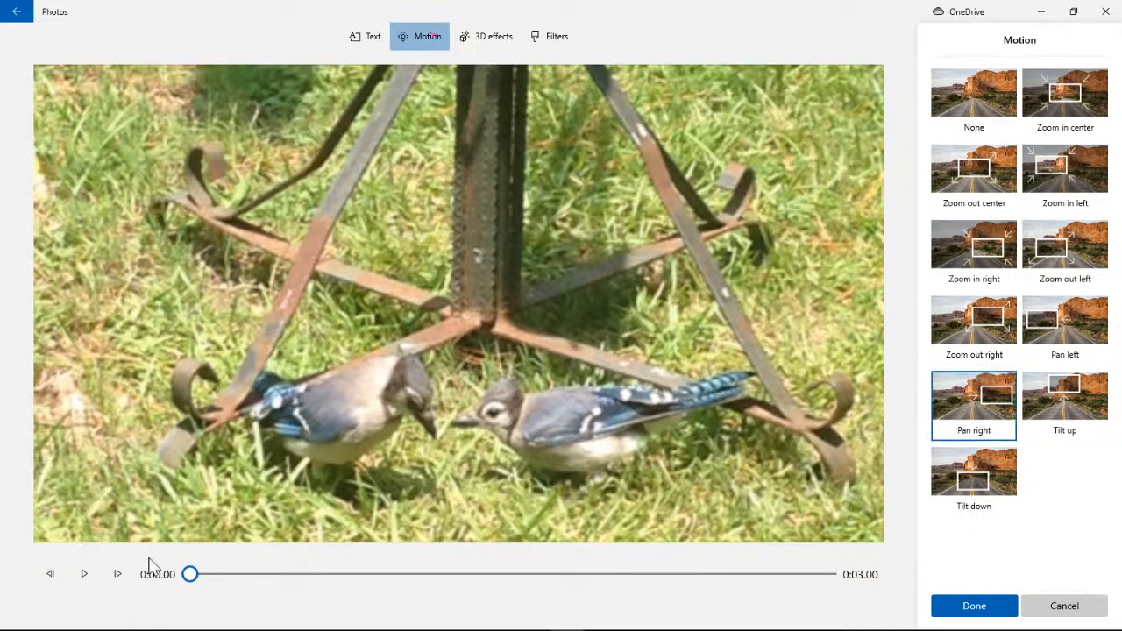
click(90, 580)
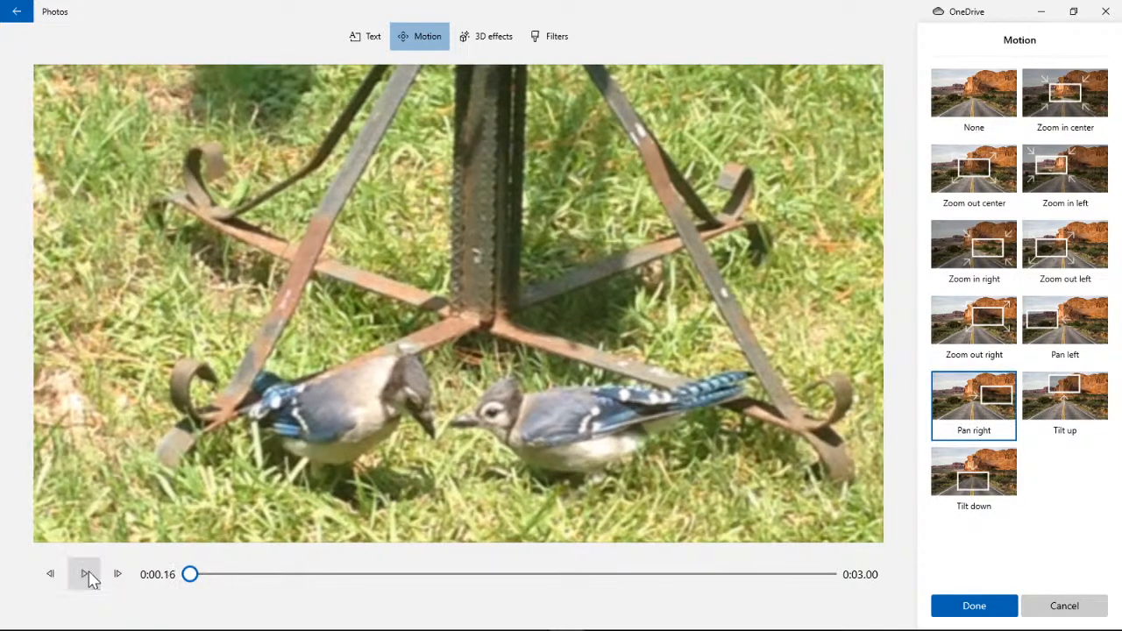
click(975, 607)
- Apply the Pan right motion to the pale feeder-pole flock photo in the storyboard
click(454, 543)
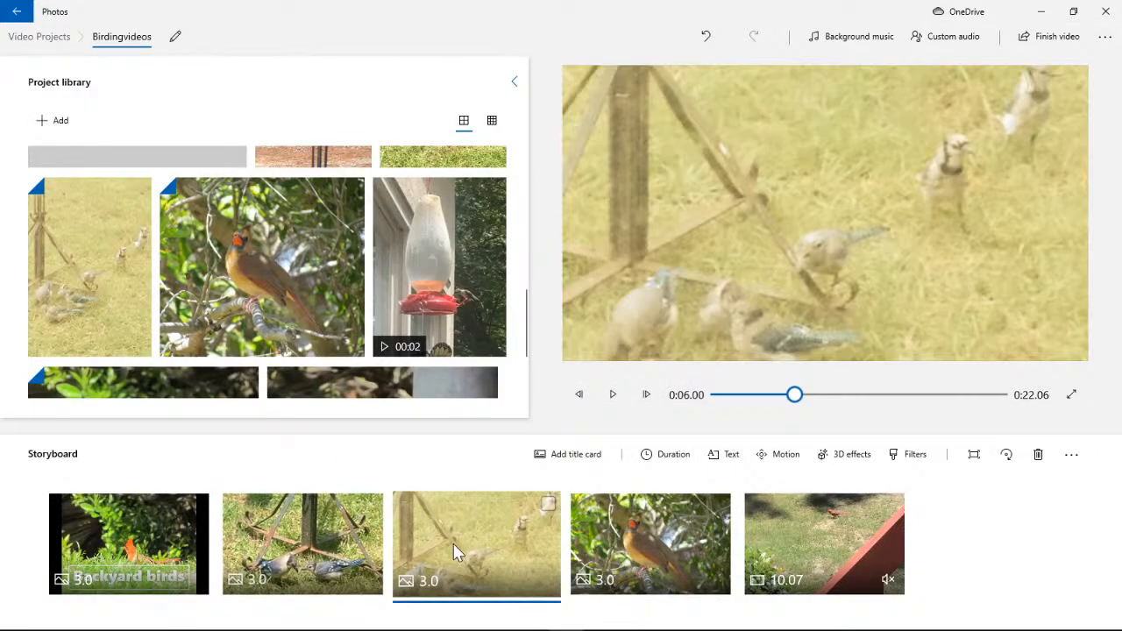
click(784, 456)
click(993, 398)
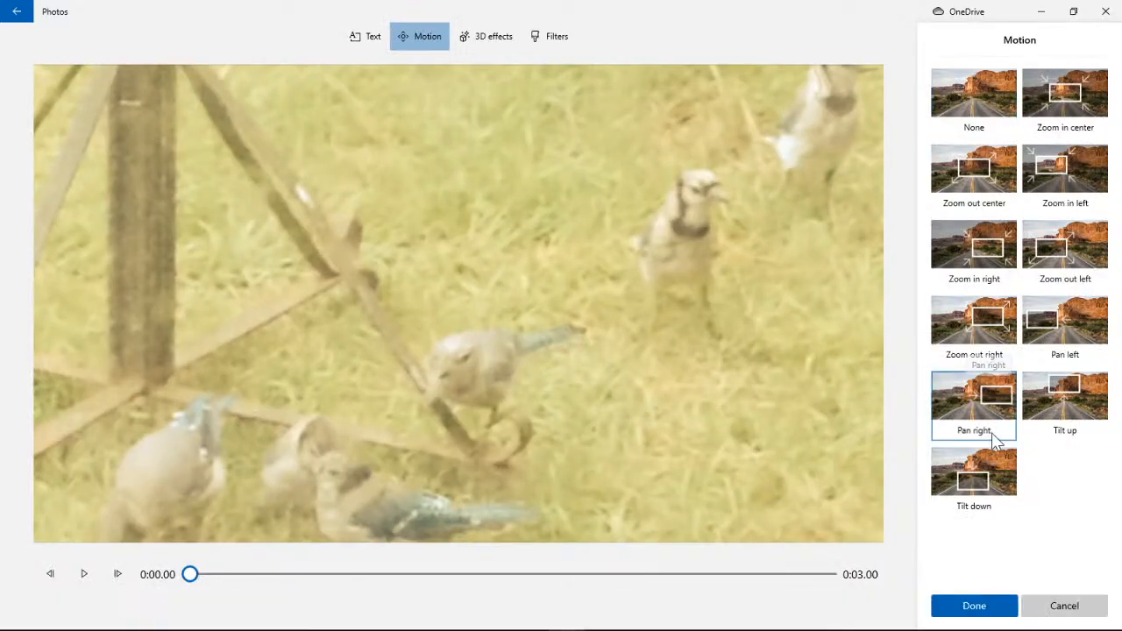
click(973, 605)
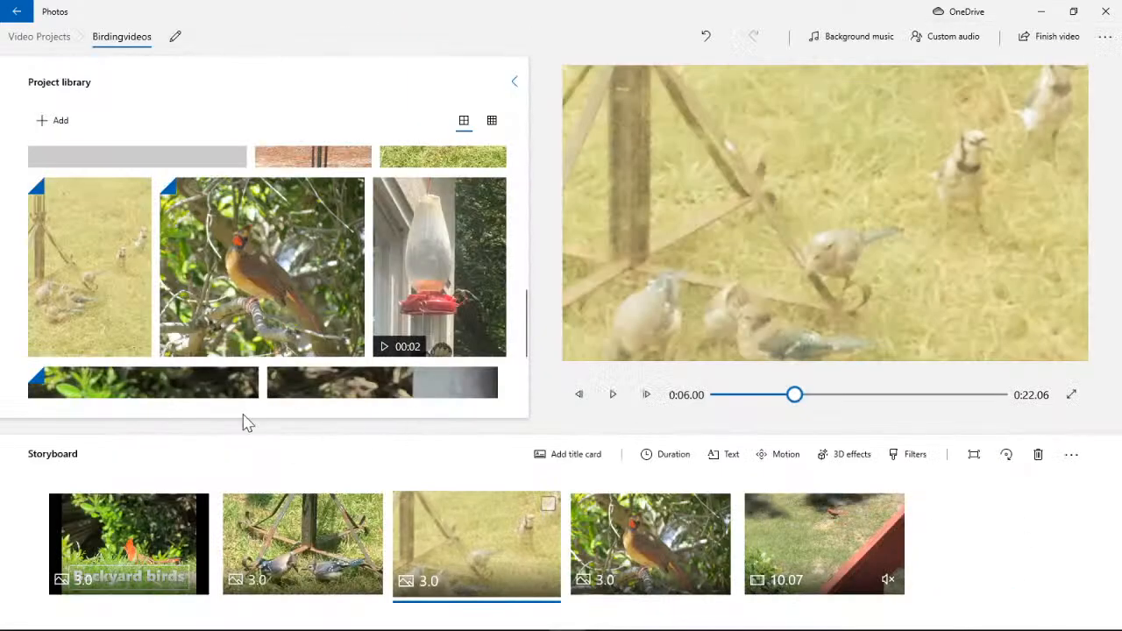
- Apply the Zoom in center motion to the cardinal-on-branch photo and play the storyboard from the start into the lawn video
click(637, 540)
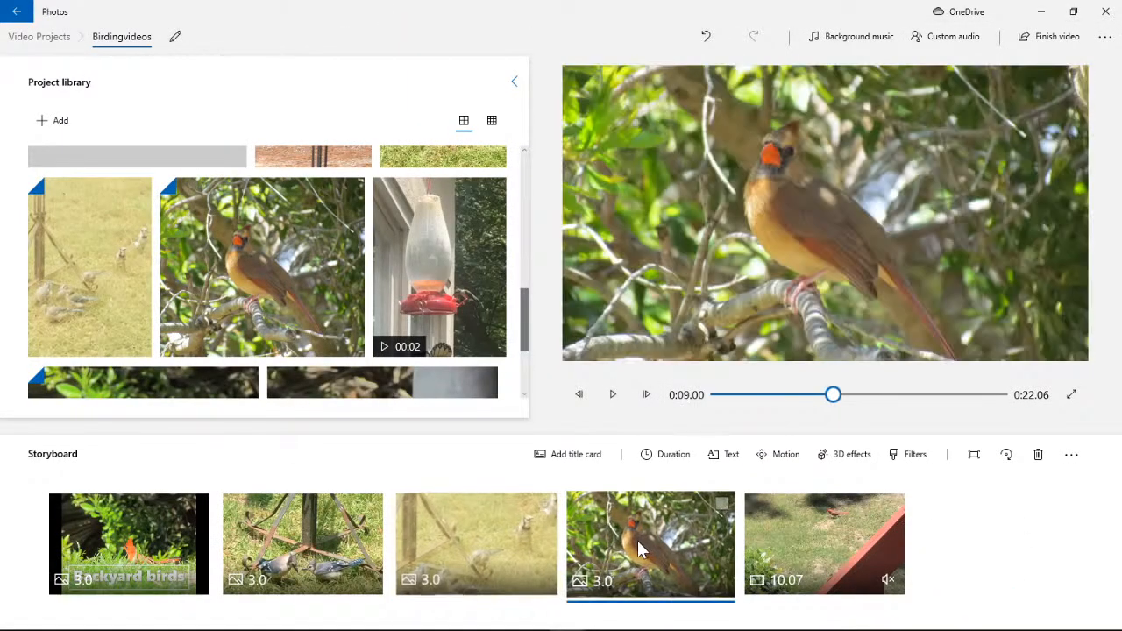
click(769, 458)
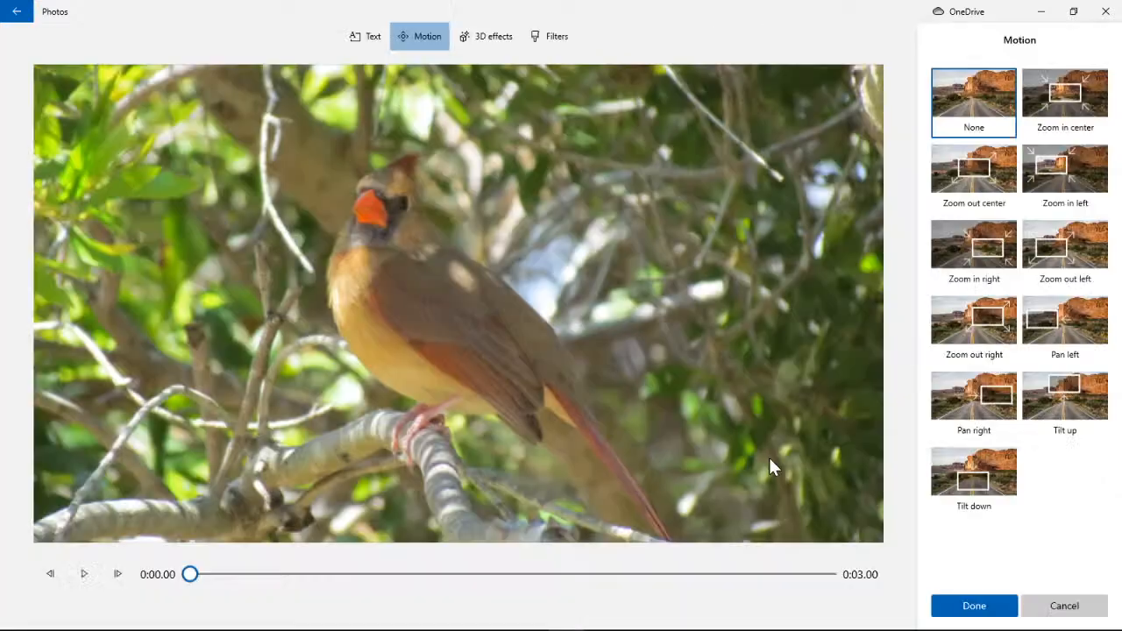
click(1080, 115)
click(938, 607)
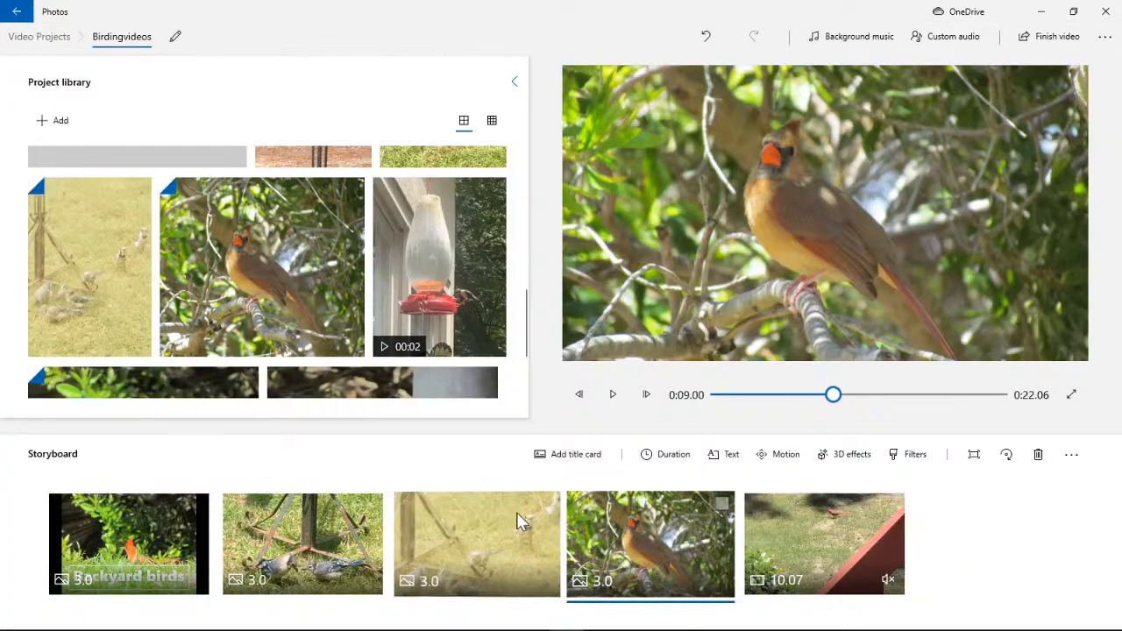
drag(831, 395, 643, 411)
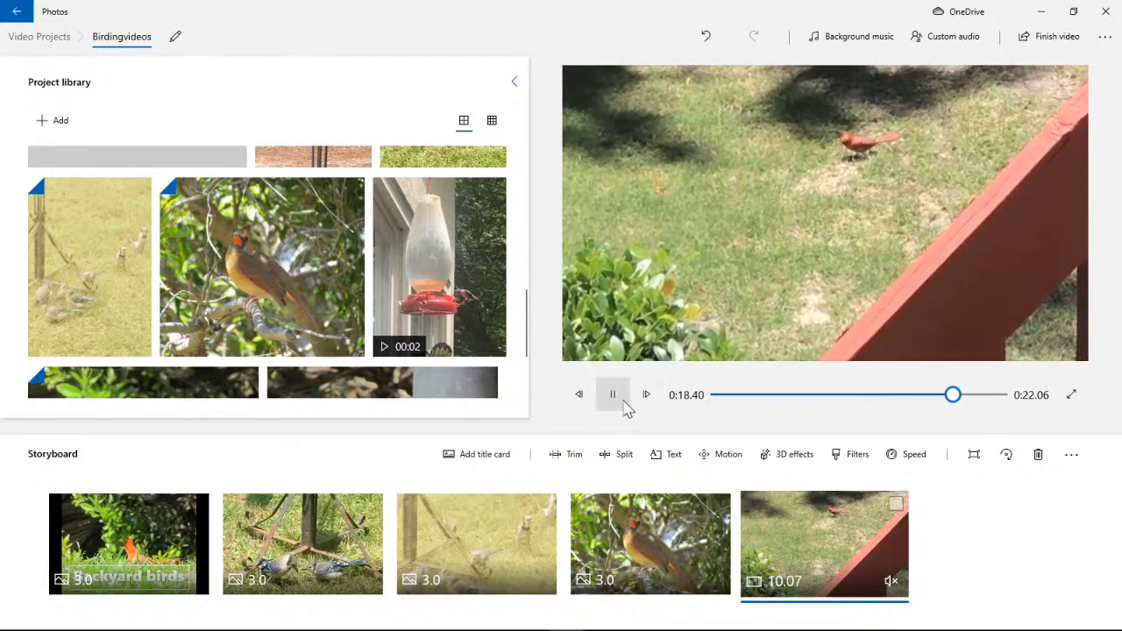
click(613, 394)
- Place the hummingbird feeder video at the end of the storyboard and play it back
drag(523, 306, 1017, 536)
click(436, 271)
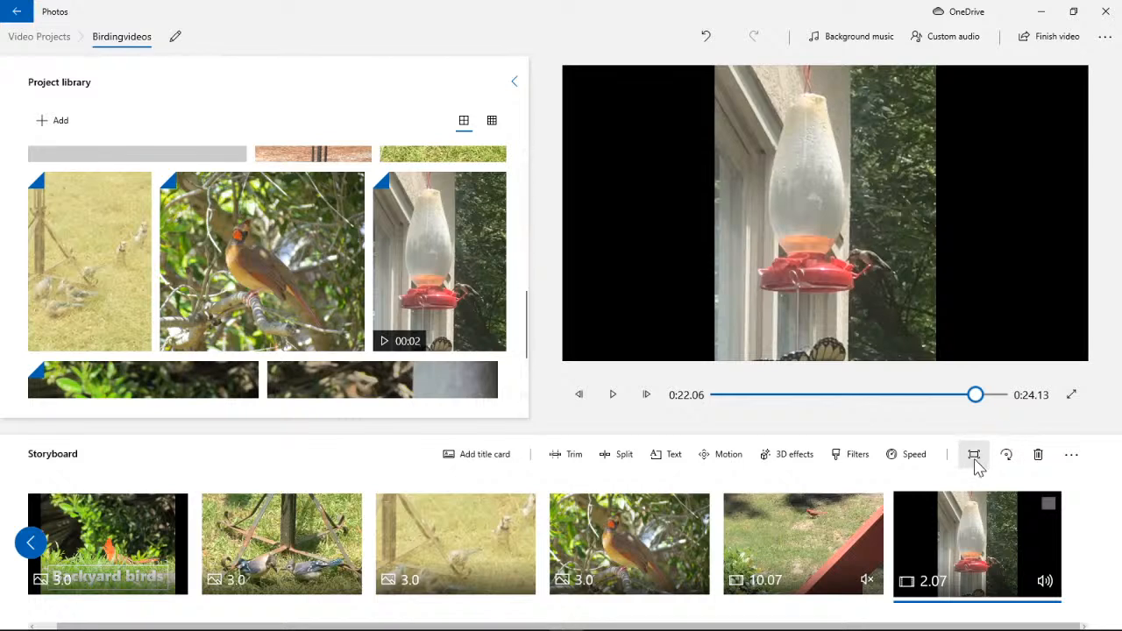
click(613, 396)
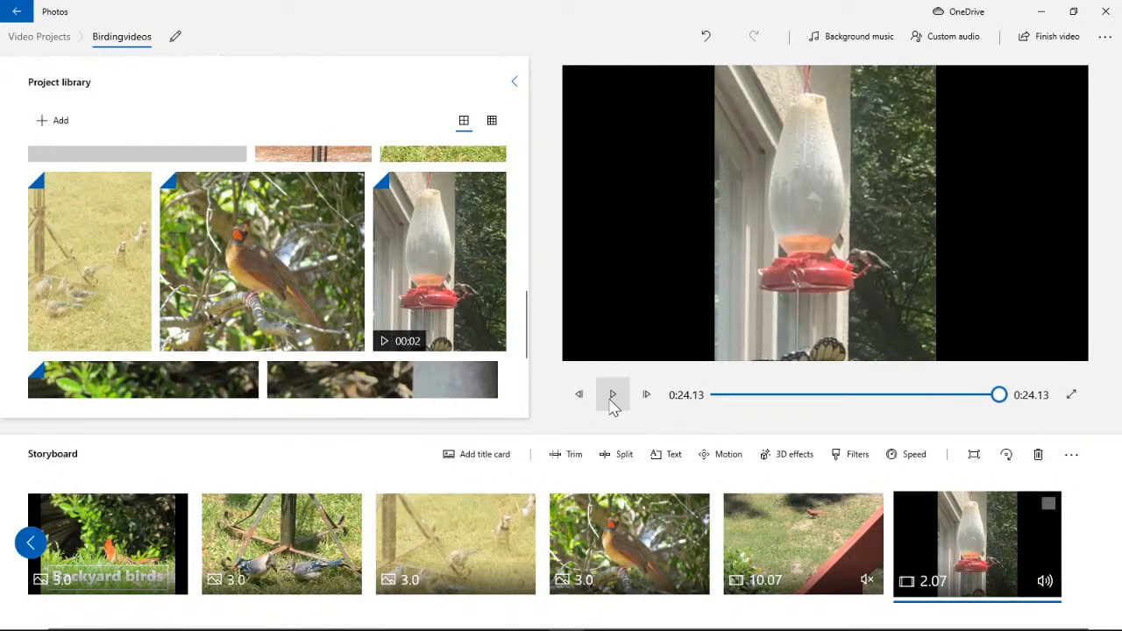
click(612, 395)
click(965, 395)
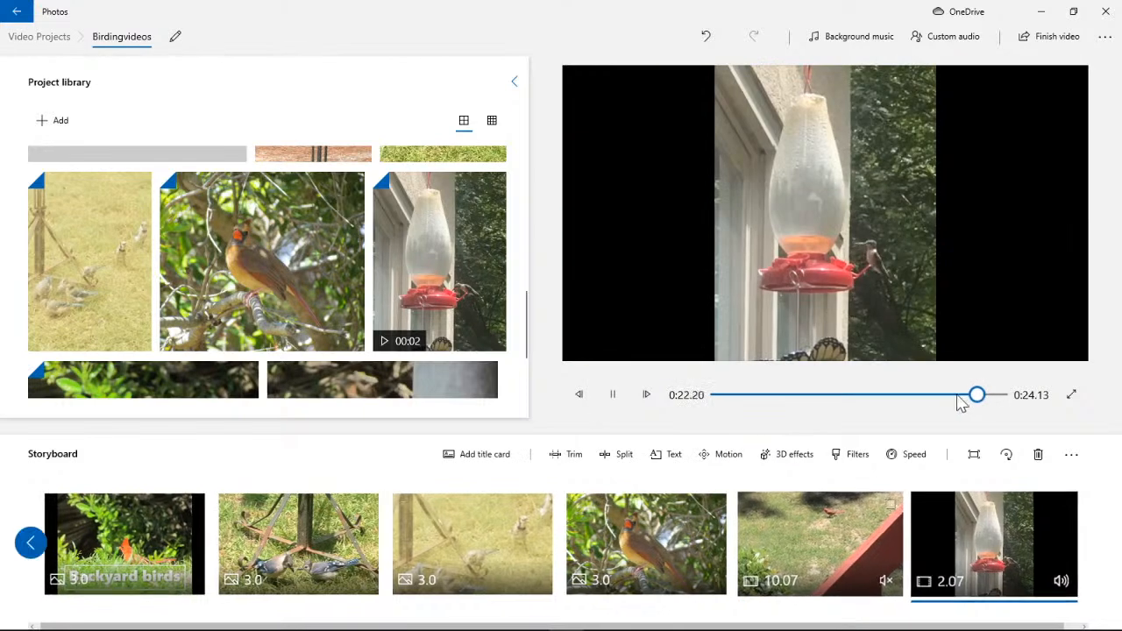
click(614, 397)
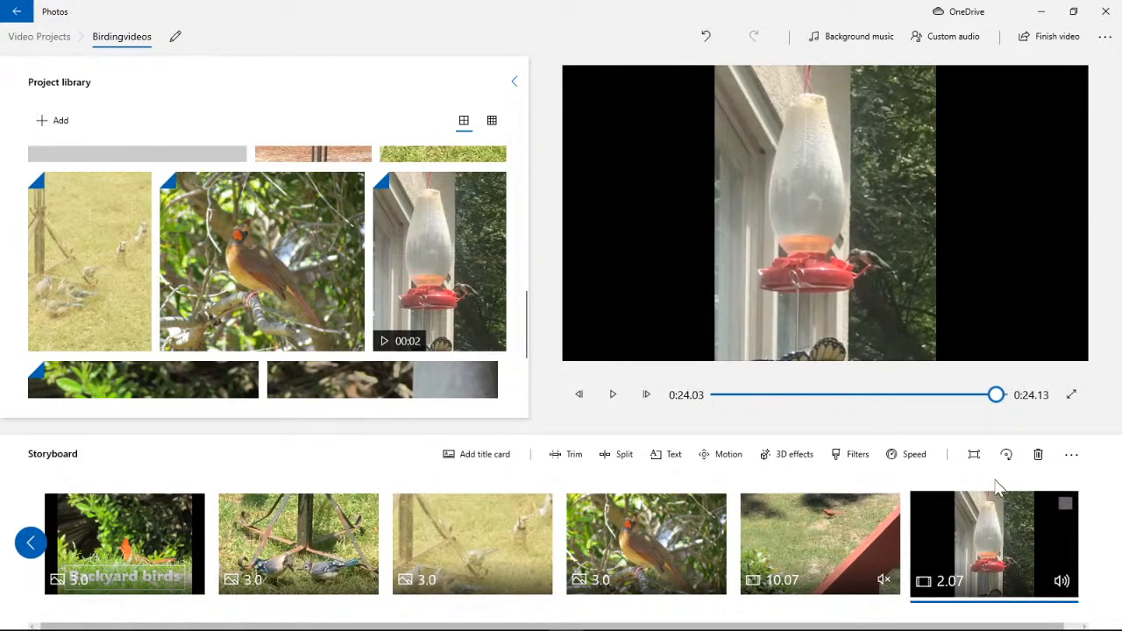
- Slow the hummingbird feeder video to 0.5x speed and play the storyboard from the lawn video
click(927, 465)
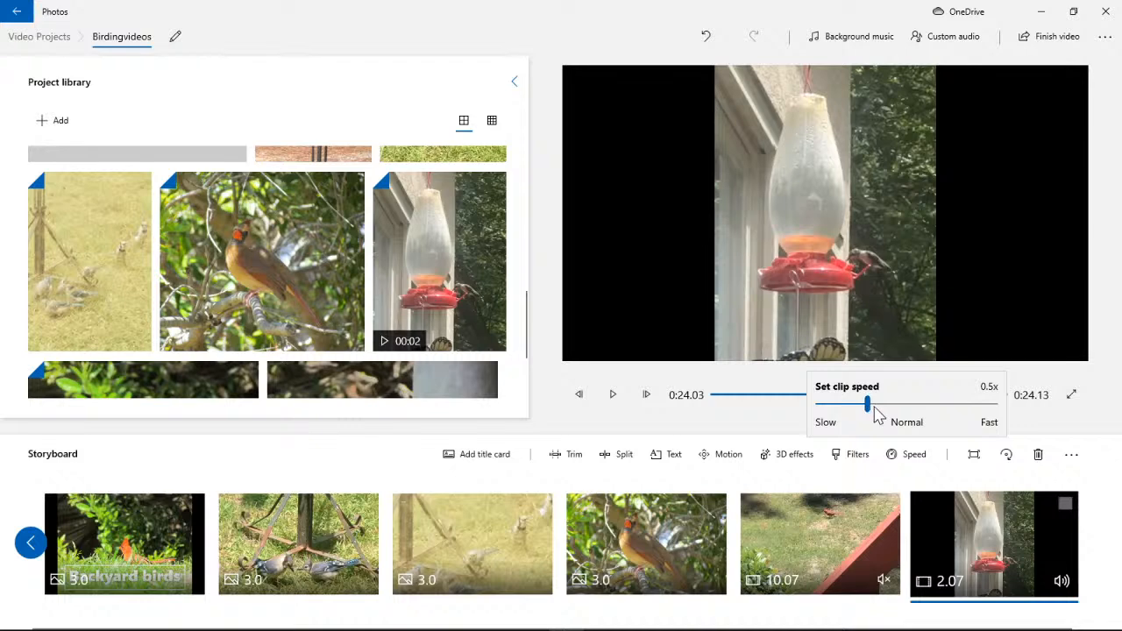
click(793, 423)
click(861, 562)
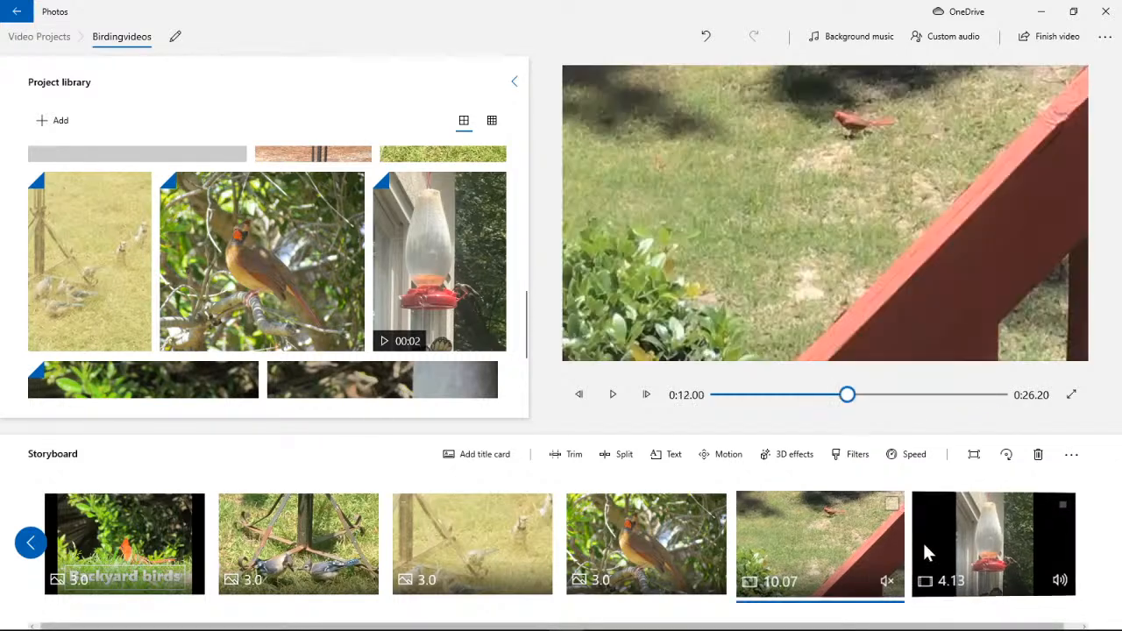
click(612, 394)
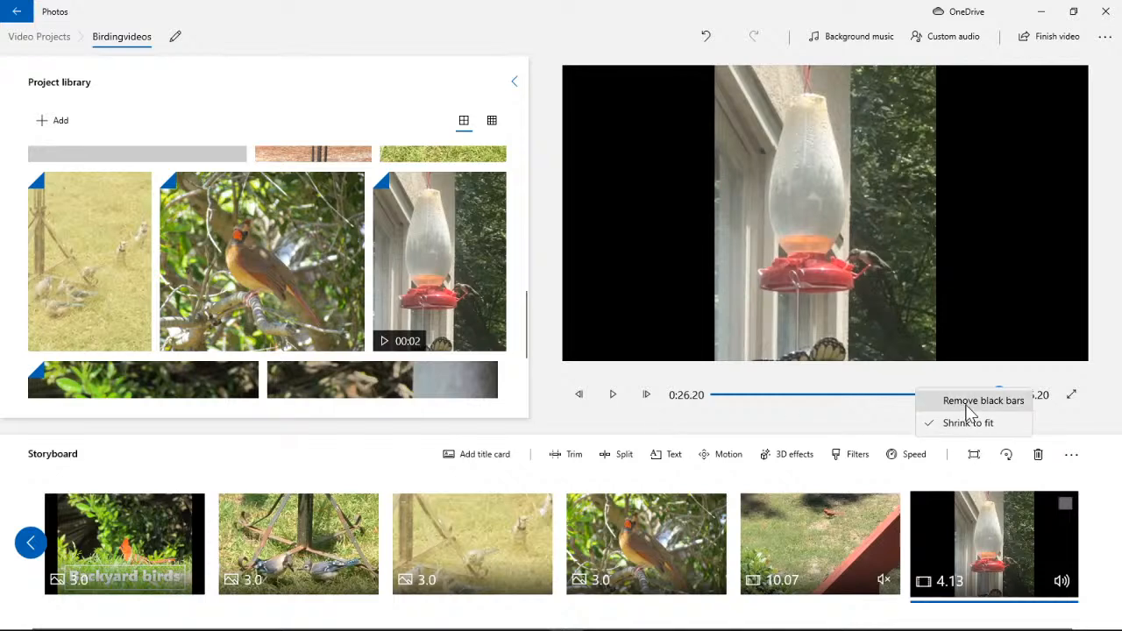
- Remove the black bars from the hummingbird feeder video and replay the end of the storyboard
click(969, 405)
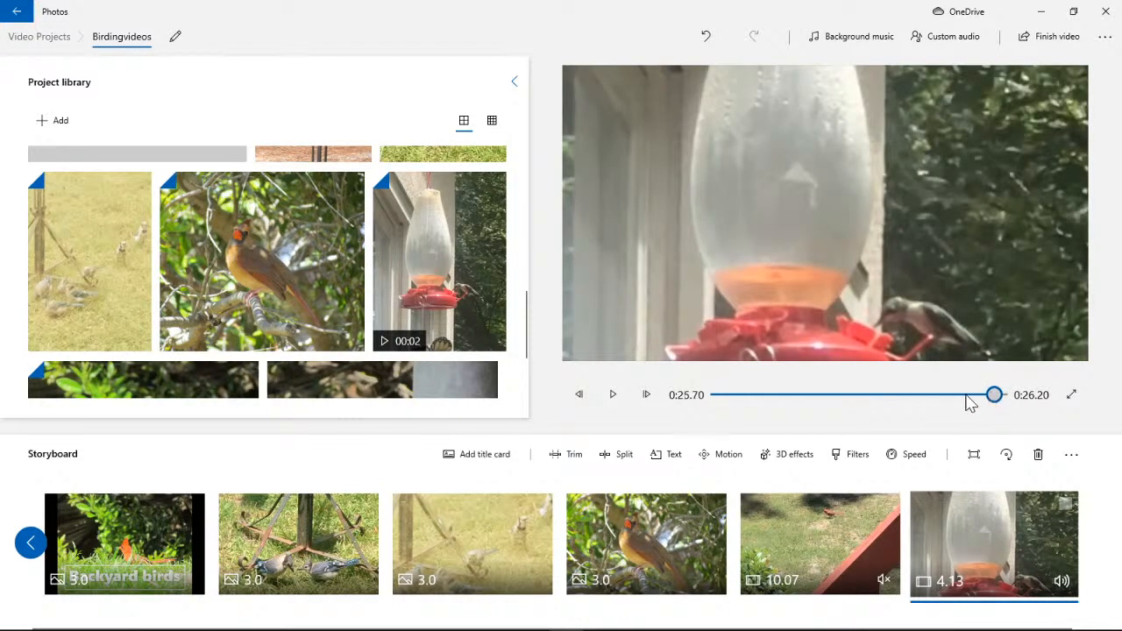
click(944, 396)
click(626, 395)
drag(999, 394, 910, 396)
click(613, 394)
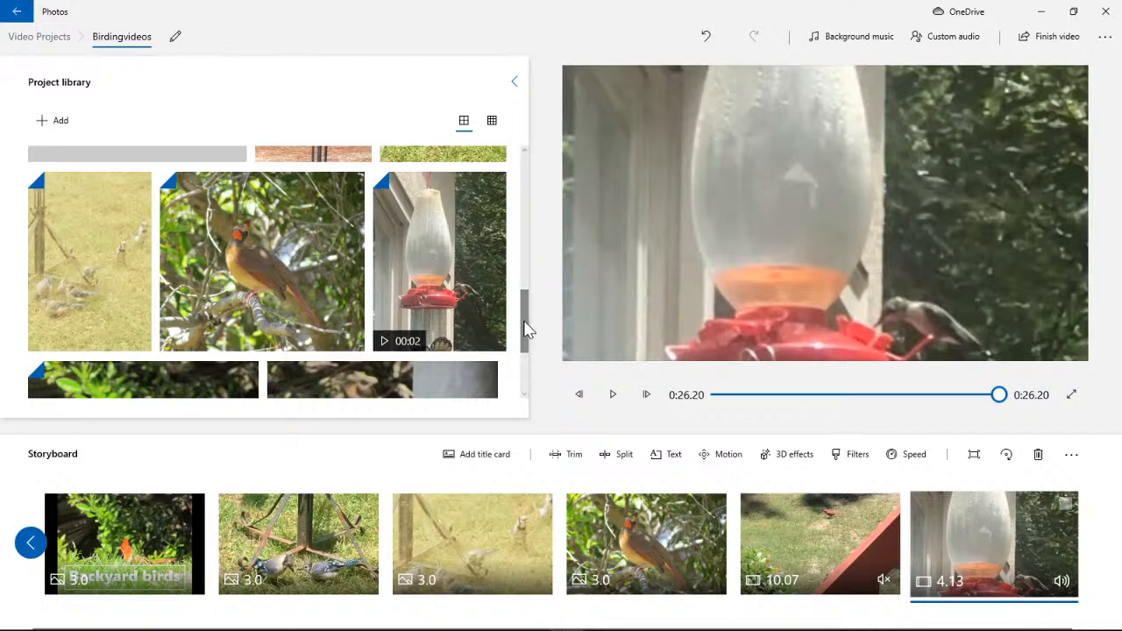
- Place the red tube feeder photo from the library between the cardinal-on-branch photo and the lawn video
drag(526, 329, 526, 393)
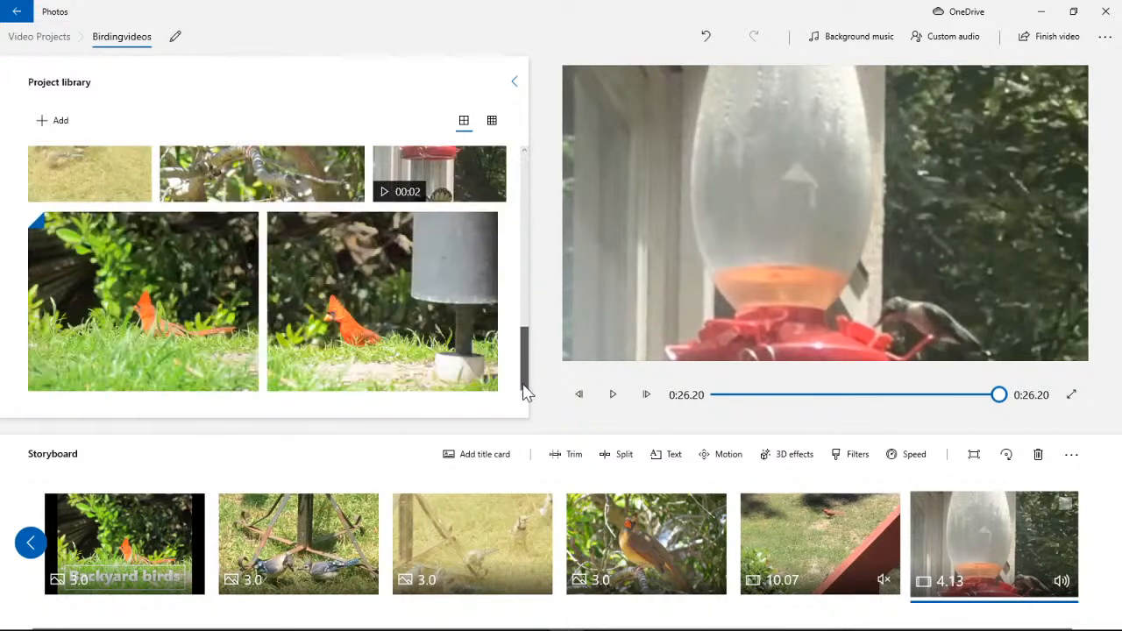
click(391, 324)
click(391, 324)
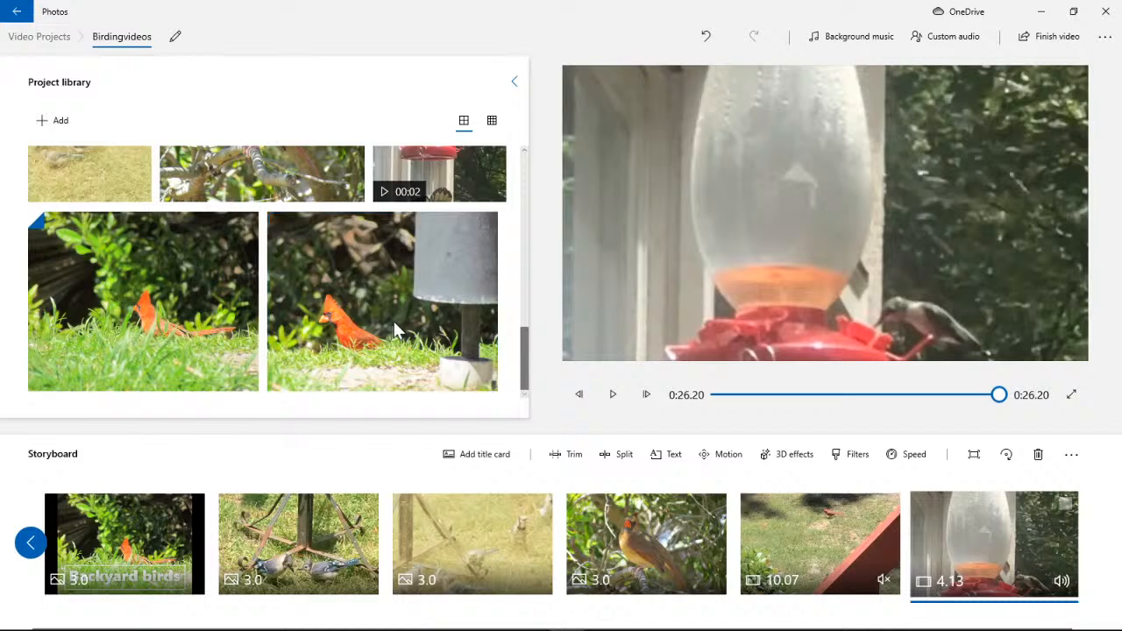
drag(529, 365, 528, 282)
click(315, 296)
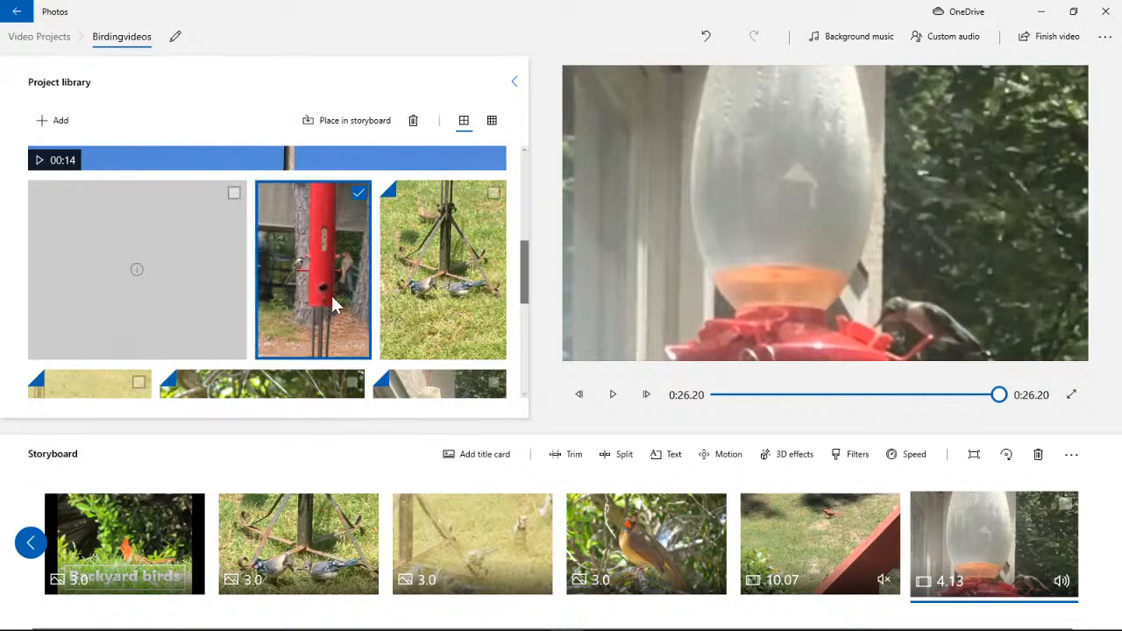
drag(315, 280, 851, 559)
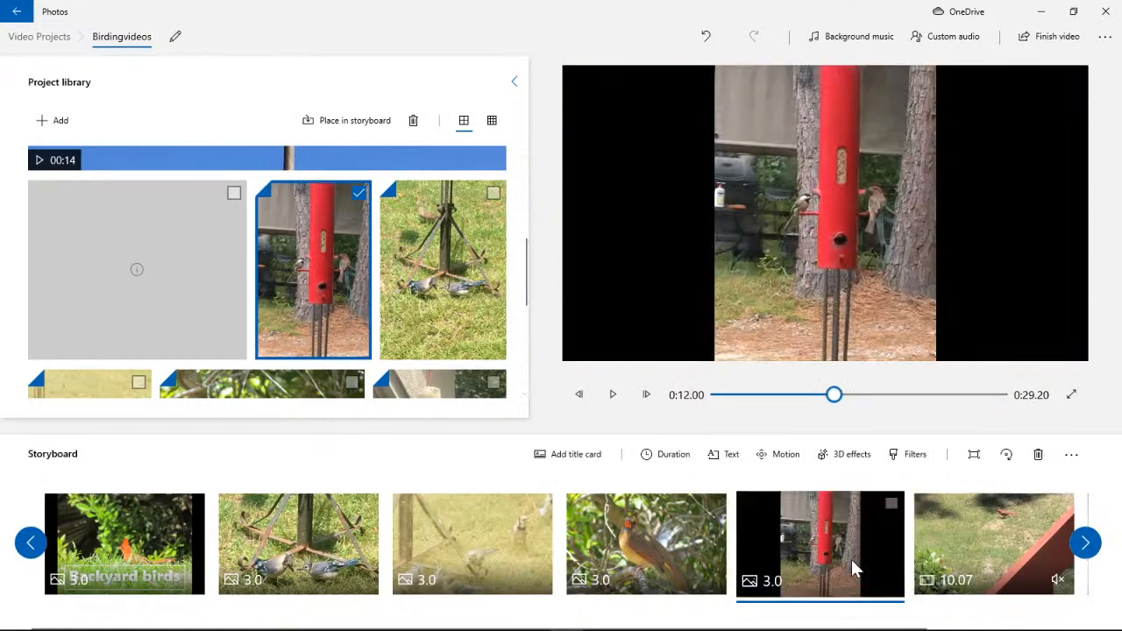
- Remove the black bars from the red tube feeder photo and move it directly after the captioned opening photo
click(973, 456)
click(971, 403)
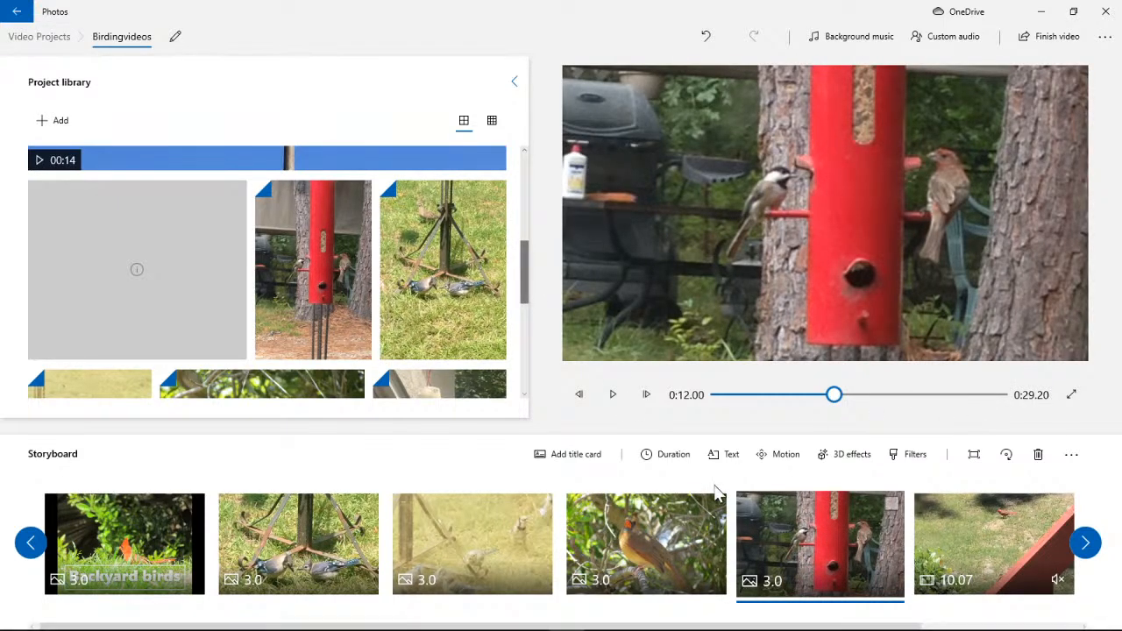
drag(744, 524, 310, 555)
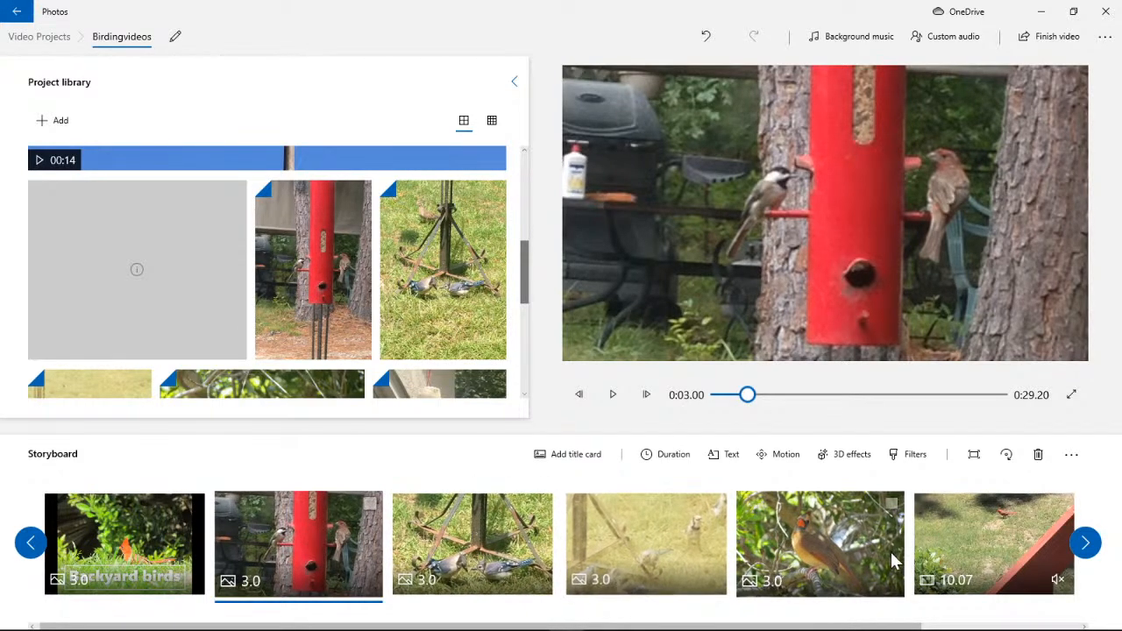
- Place the 00:16 beach seagull video from the library at the end of the storyboard
drag(520, 274, 533, 165)
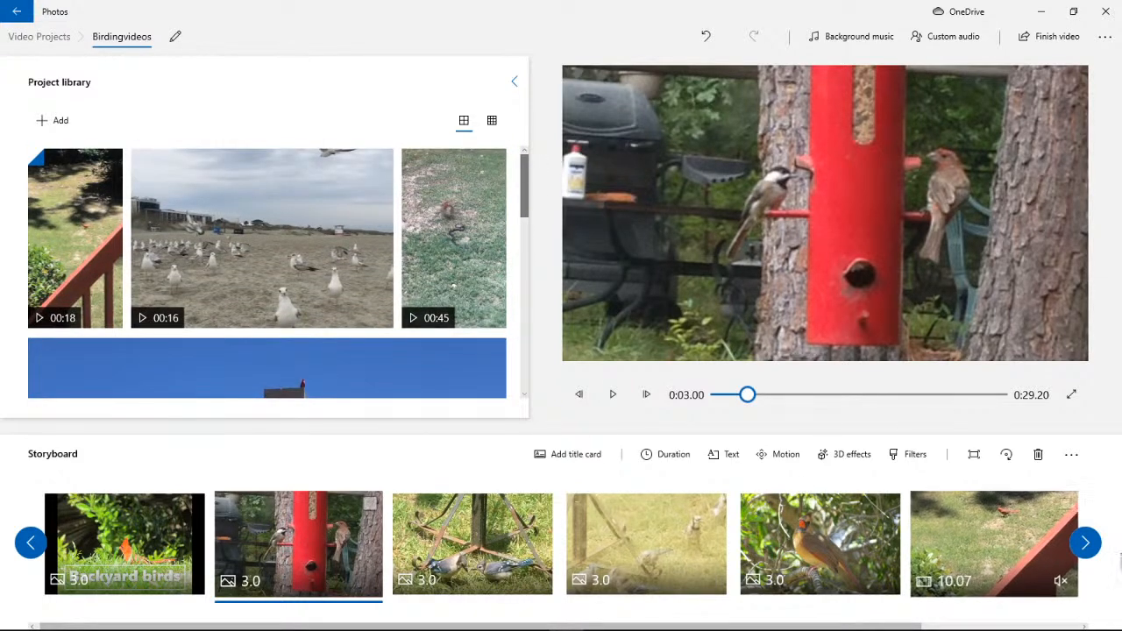
click(1085, 542)
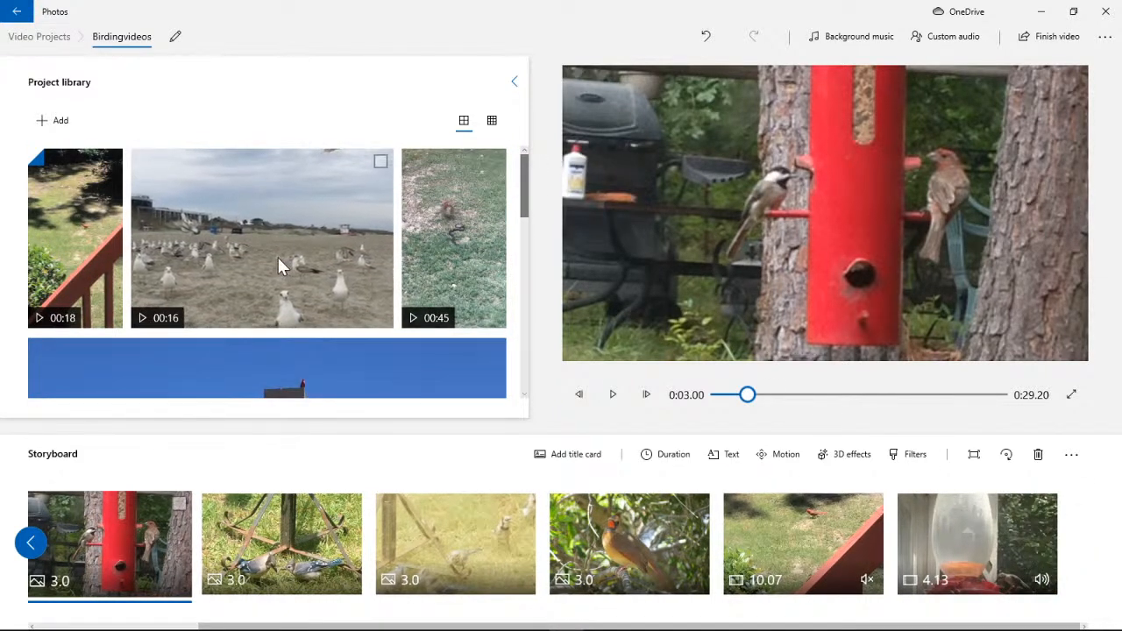
drag(278, 257, 1012, 544)
- Place the full 00:45 snake-on-grass video between the hummingbird feeder and beach seagull videos and play its beginning
drag(481, 226, 899, 565)
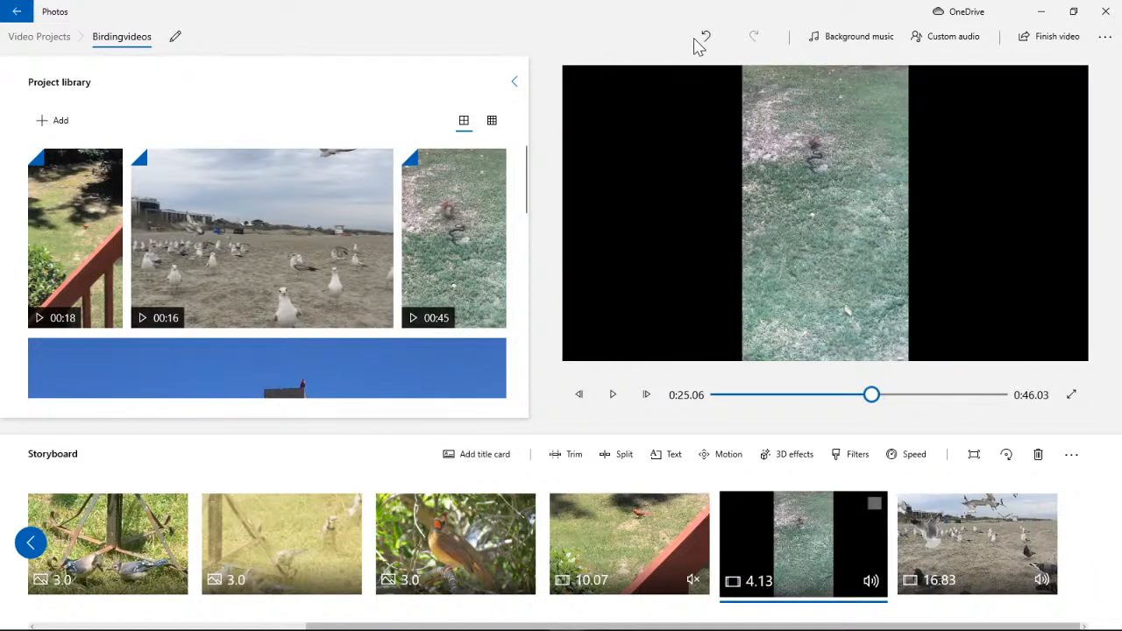
click(706, 38)
drag(475, 227, 1006, 568)
drag(930, 555, 828, 559)
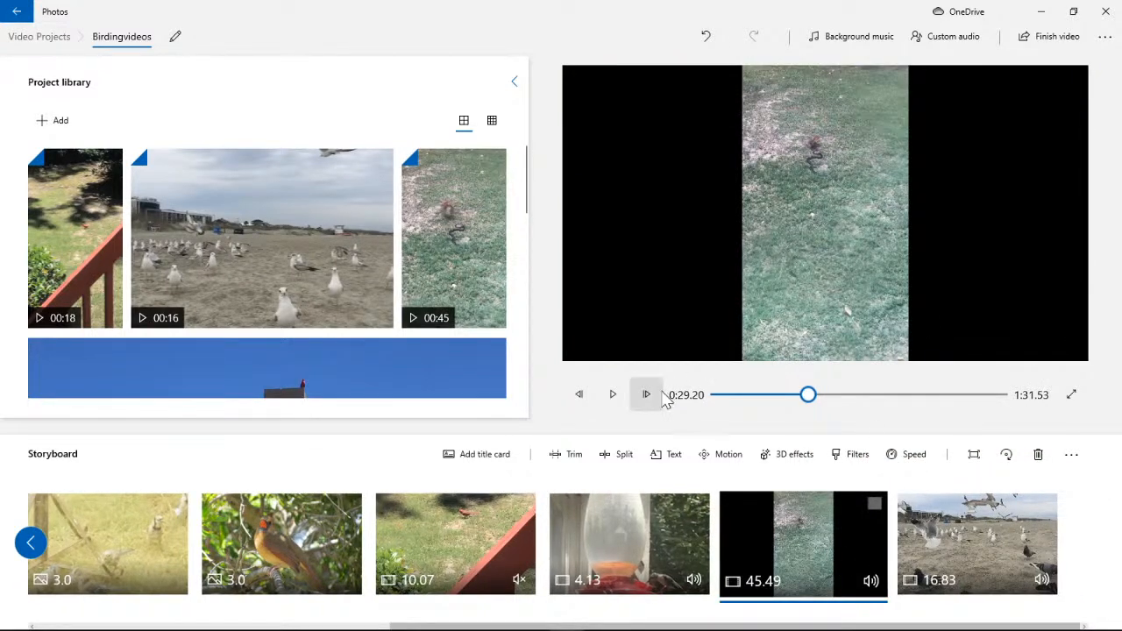
click(608, 401)
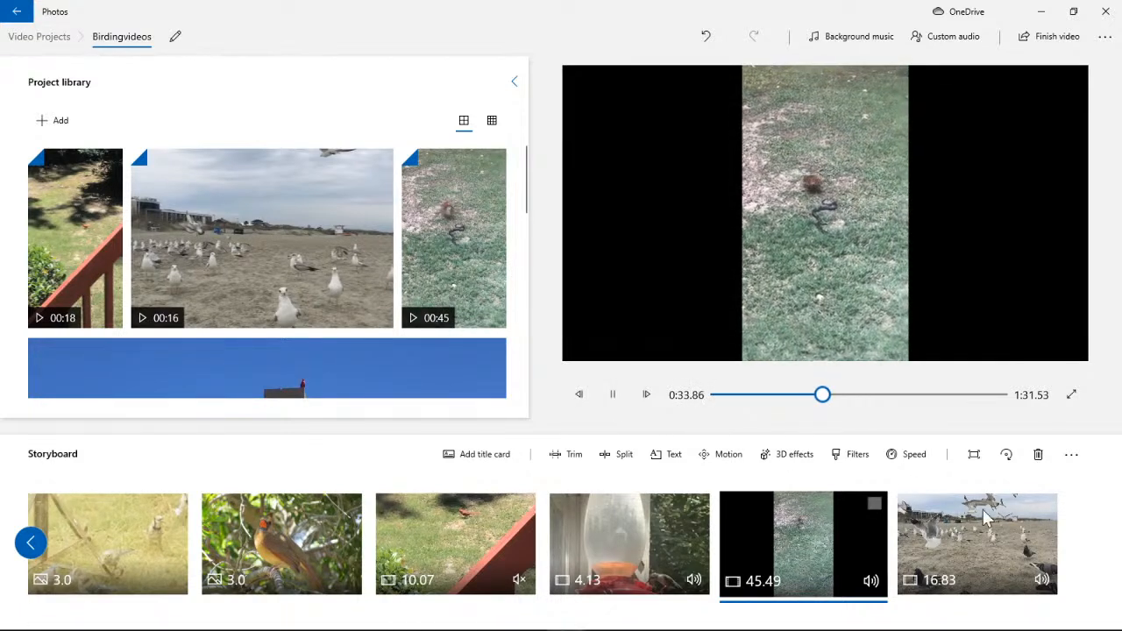
click(613, 395)
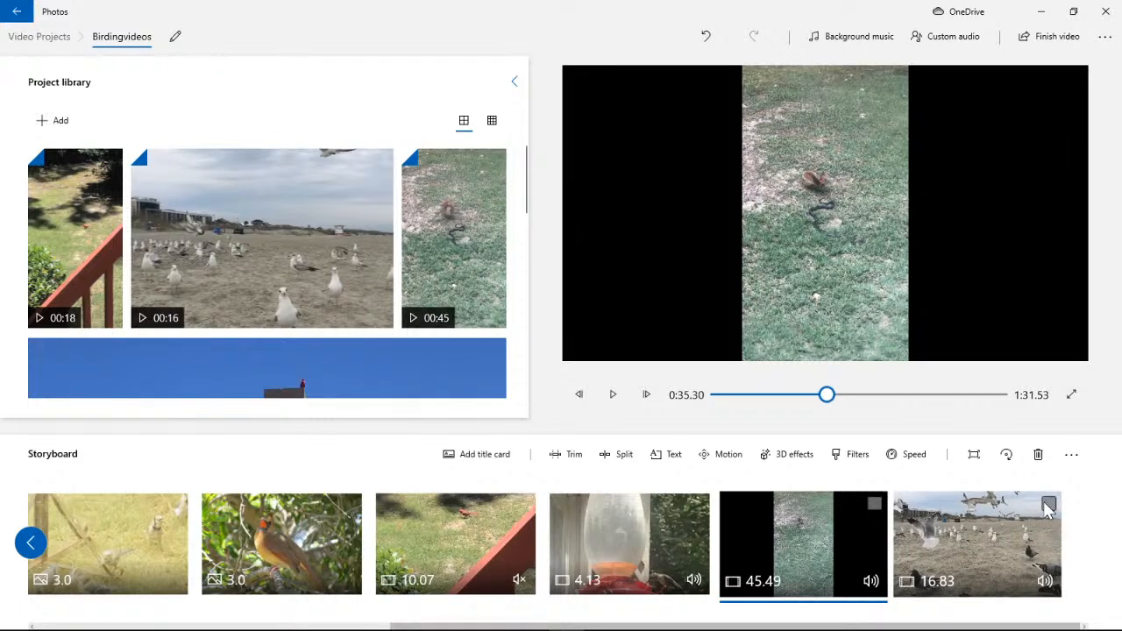
- Remove the beach seagull video from the storyboard
click(1021, 552)
click(1039, 455)
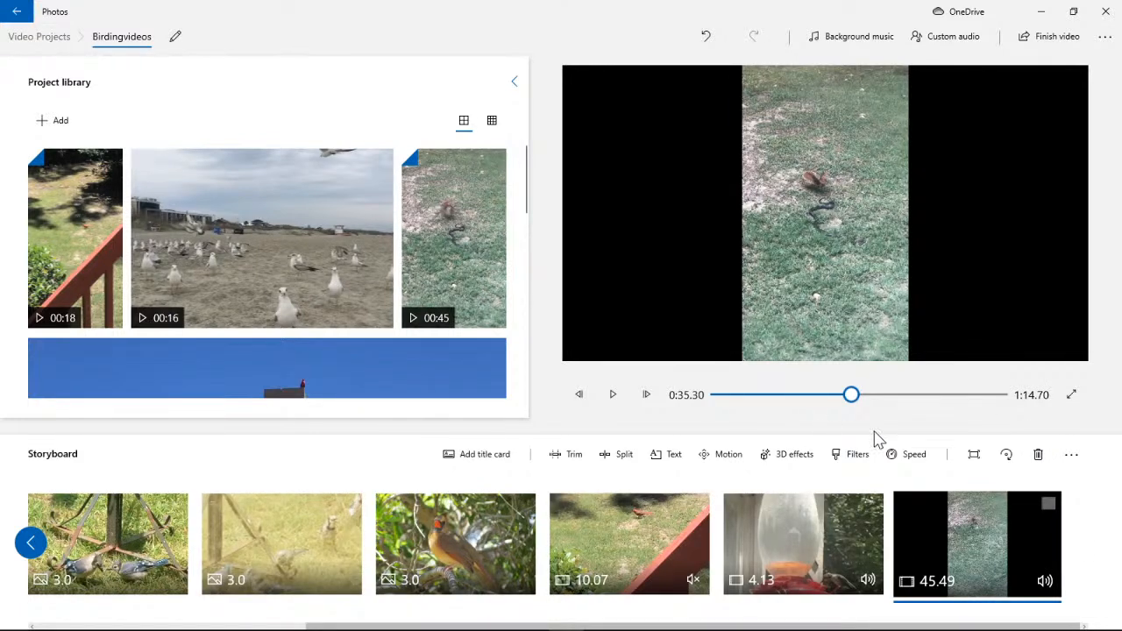
- Mute the snake-on-grass video and play the storyboard from the hummingbird feeder video to the end
click(1052, 586)
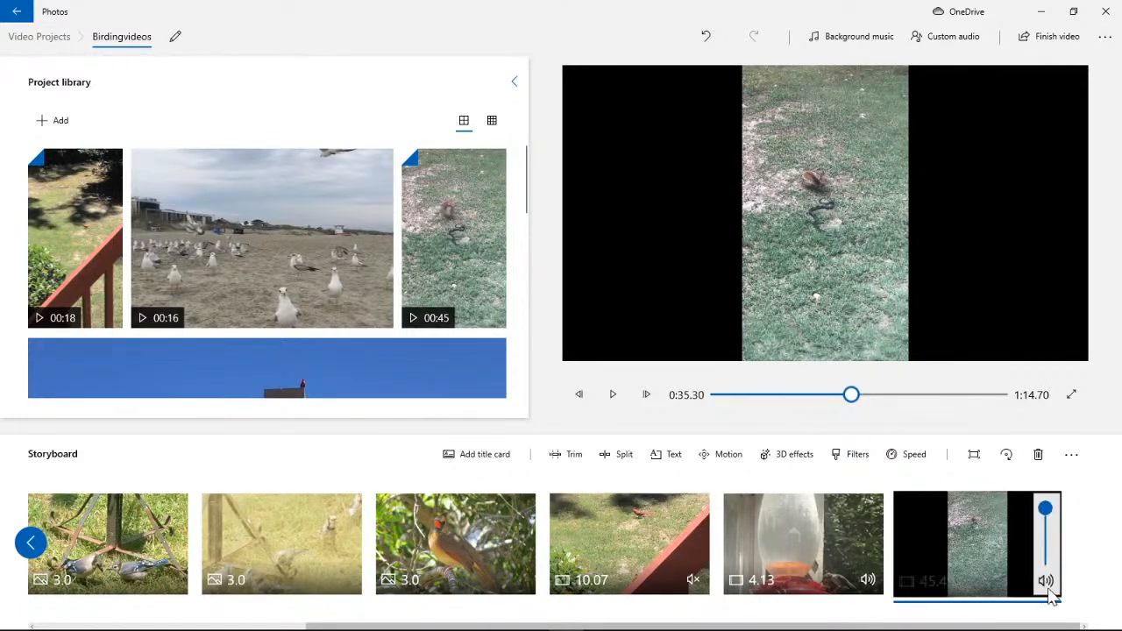
click(1087, 506)
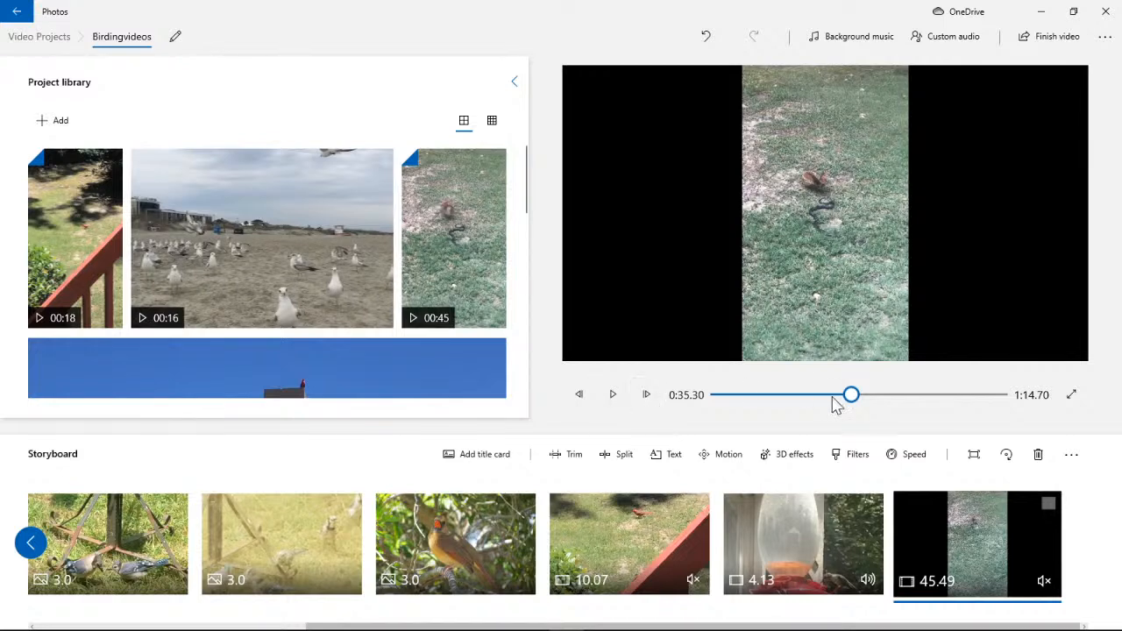
click(803, 534)
click(612, 395)
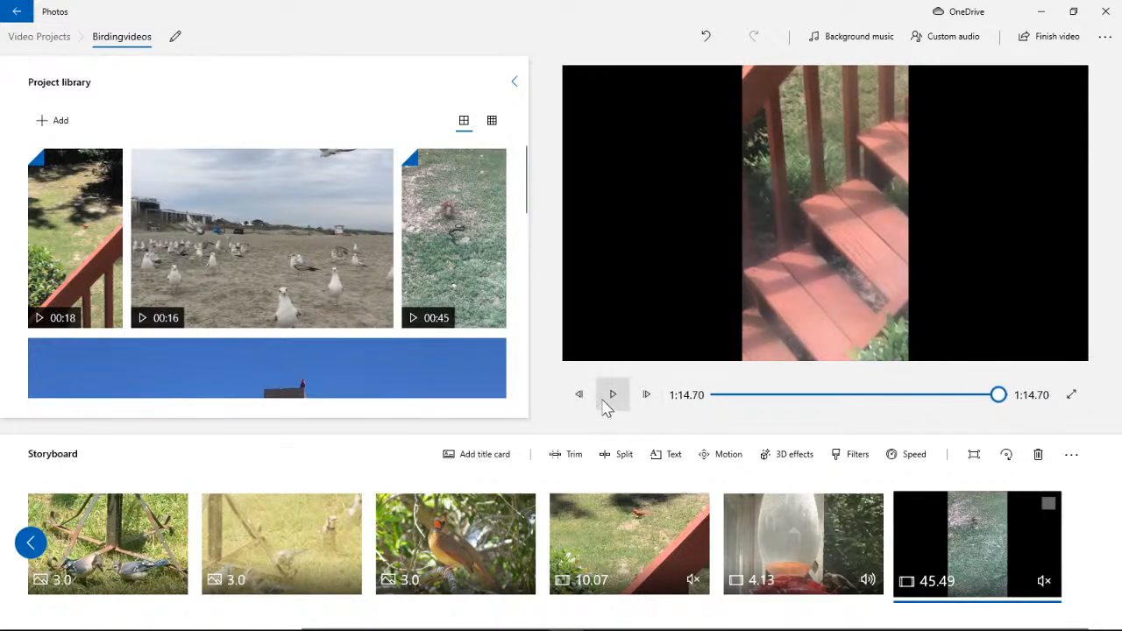
- Split the muted snake-on-grass video at 0:03.76 and remove its first part from the storyboard
click(622, 455)
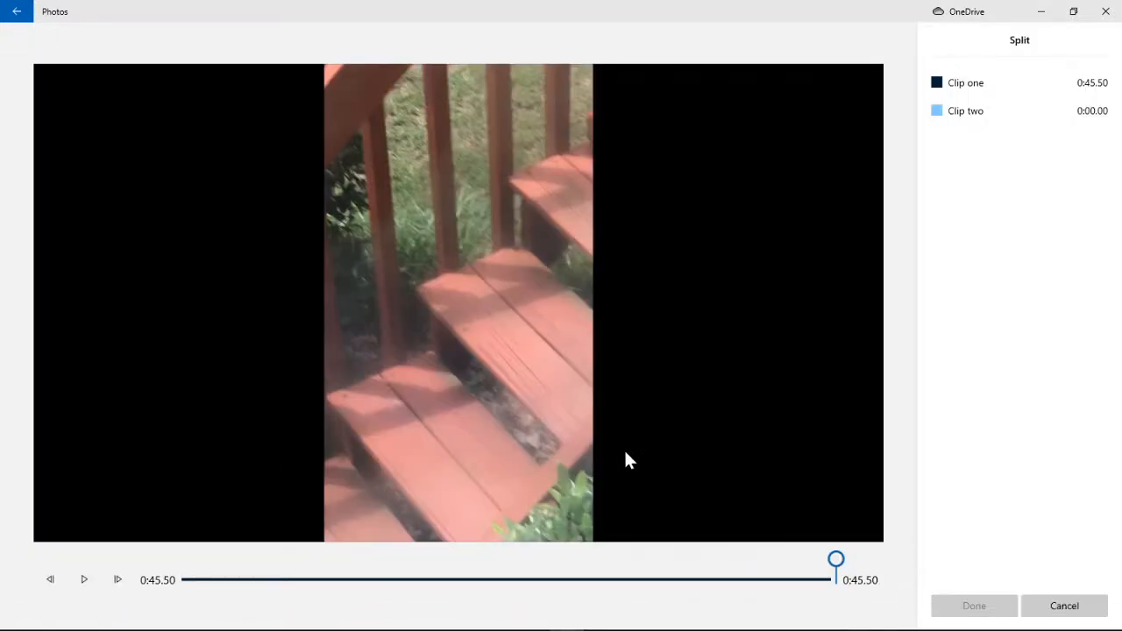
drag(836, 561, 149, 561)
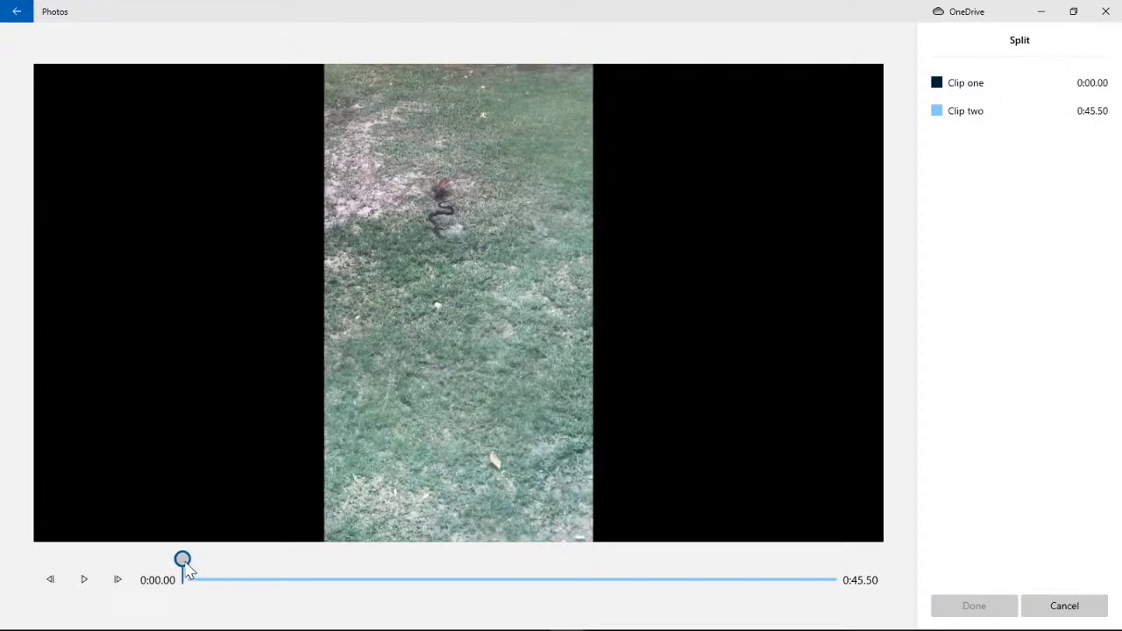
mouse_move(188, 570)
mouse_down()
mouse_move(214, 570)
mouse_move(180, 561)
mouse_up()
click(85, 578)
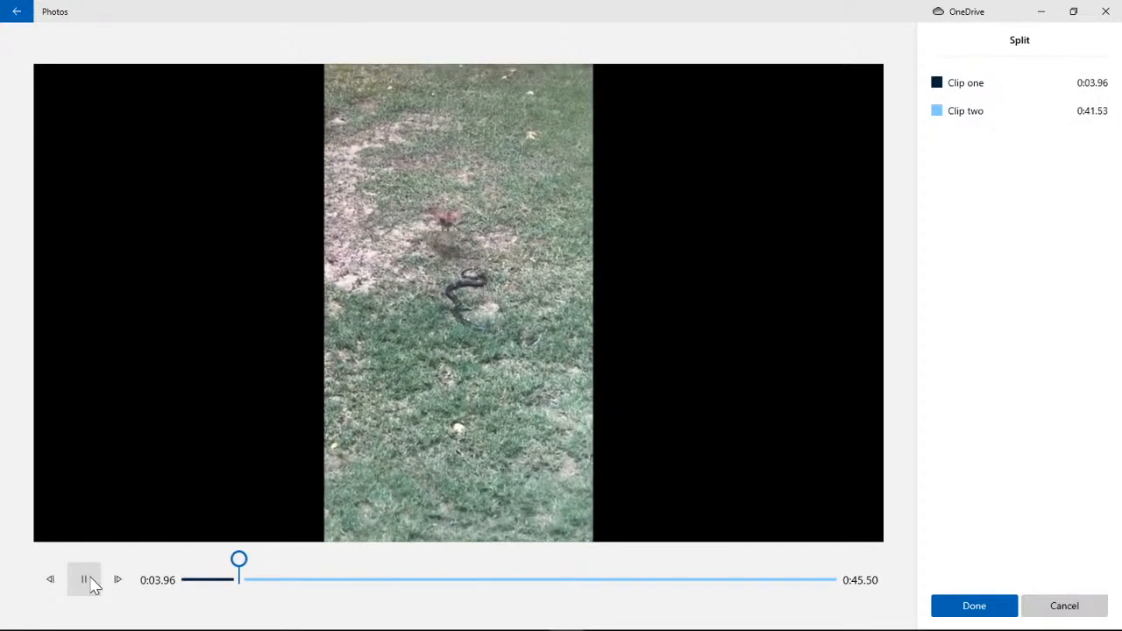
click(87, 580)
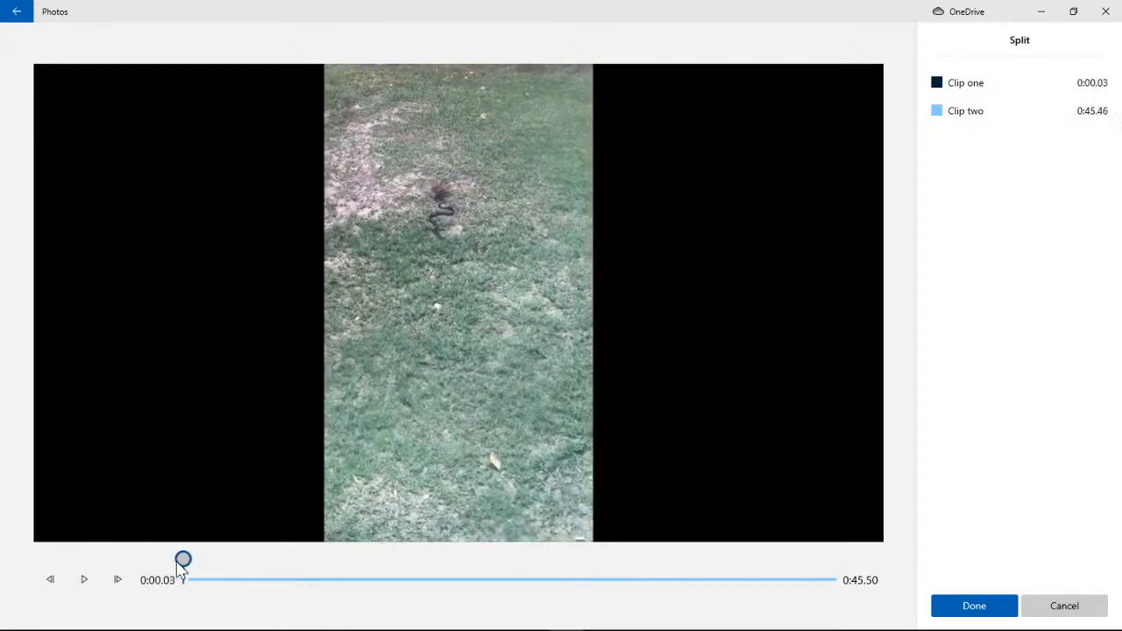
drag(180, 568, 189, 571)
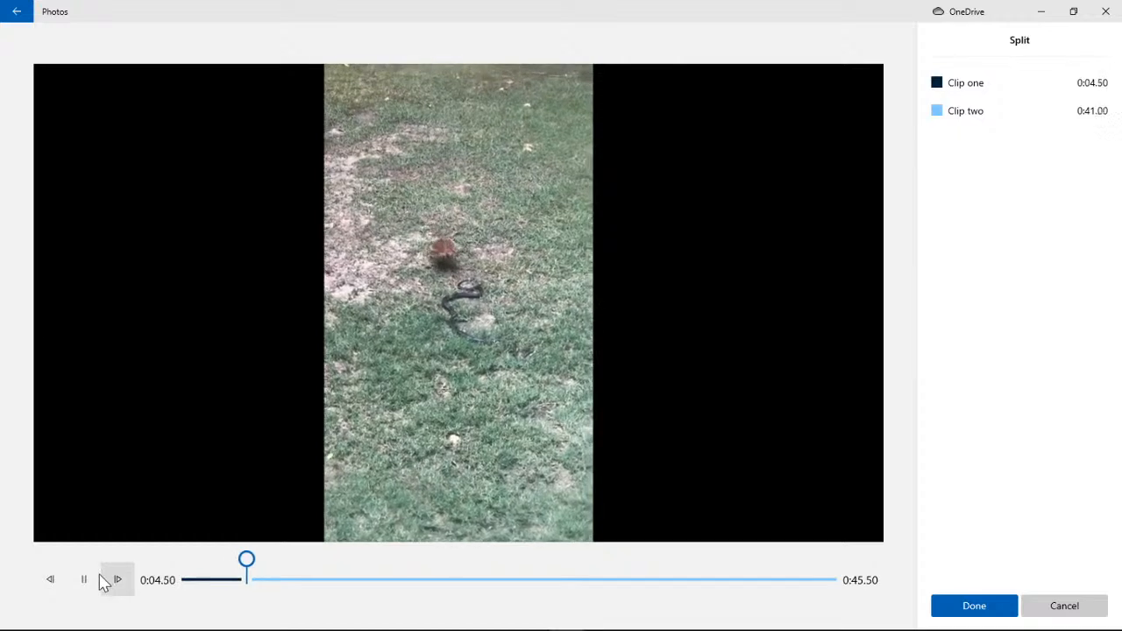
click(100, 581)
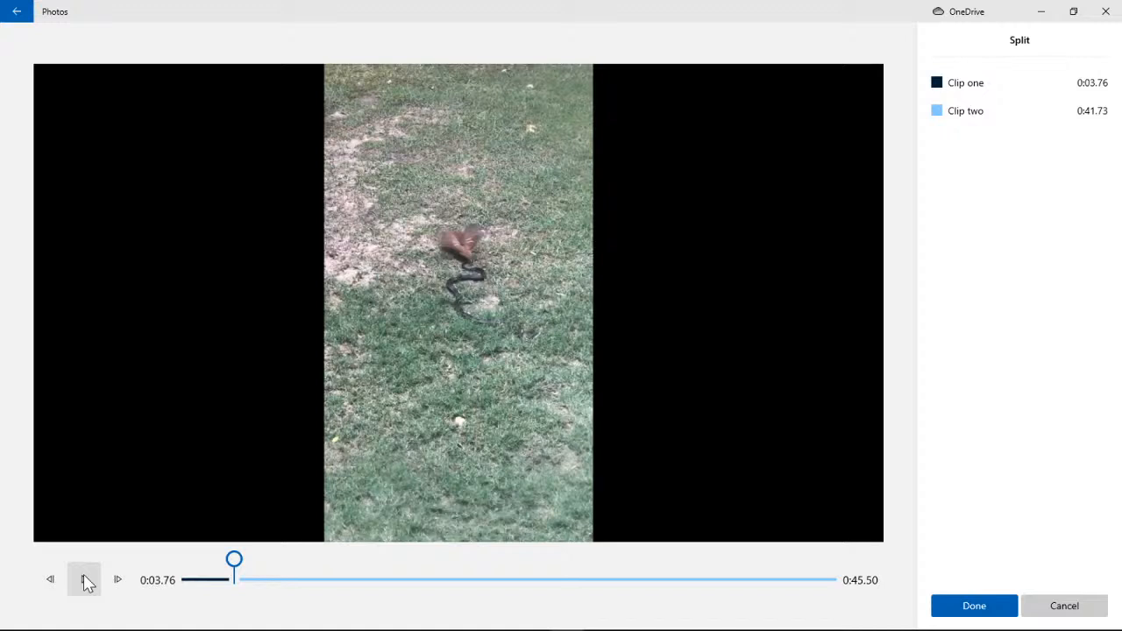
click(85, 580)
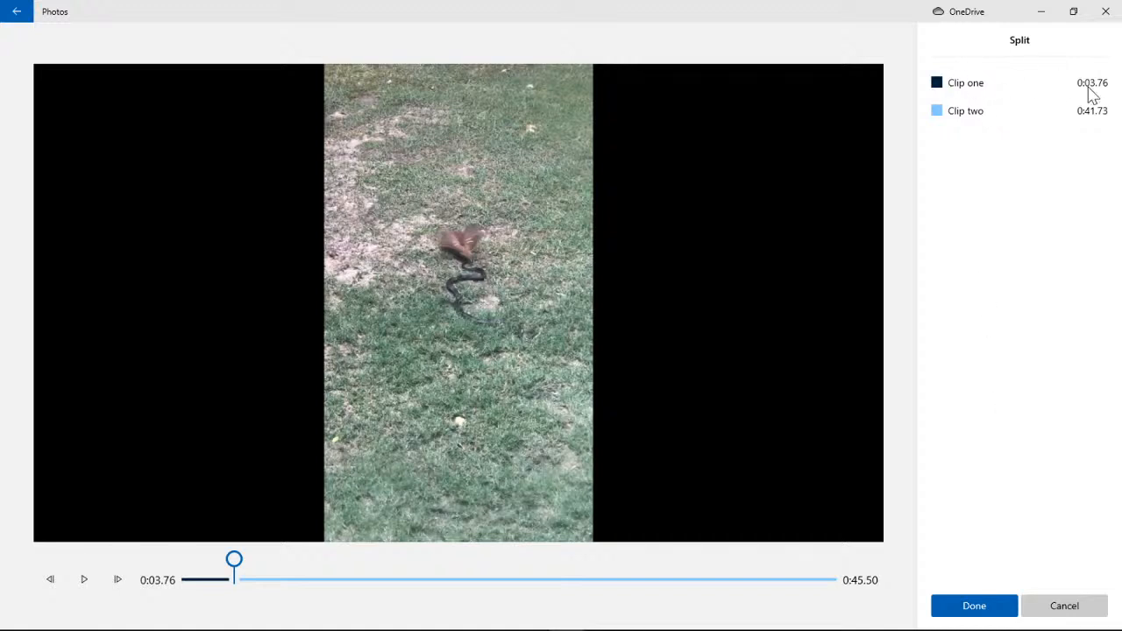
click(969, 617)
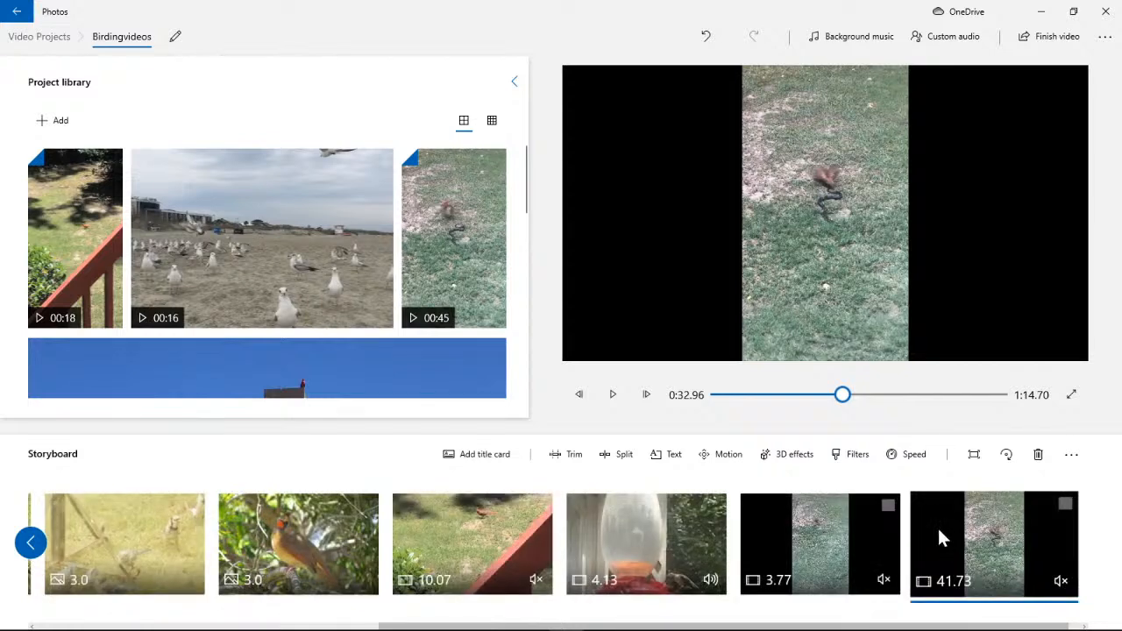
click(891, 506)
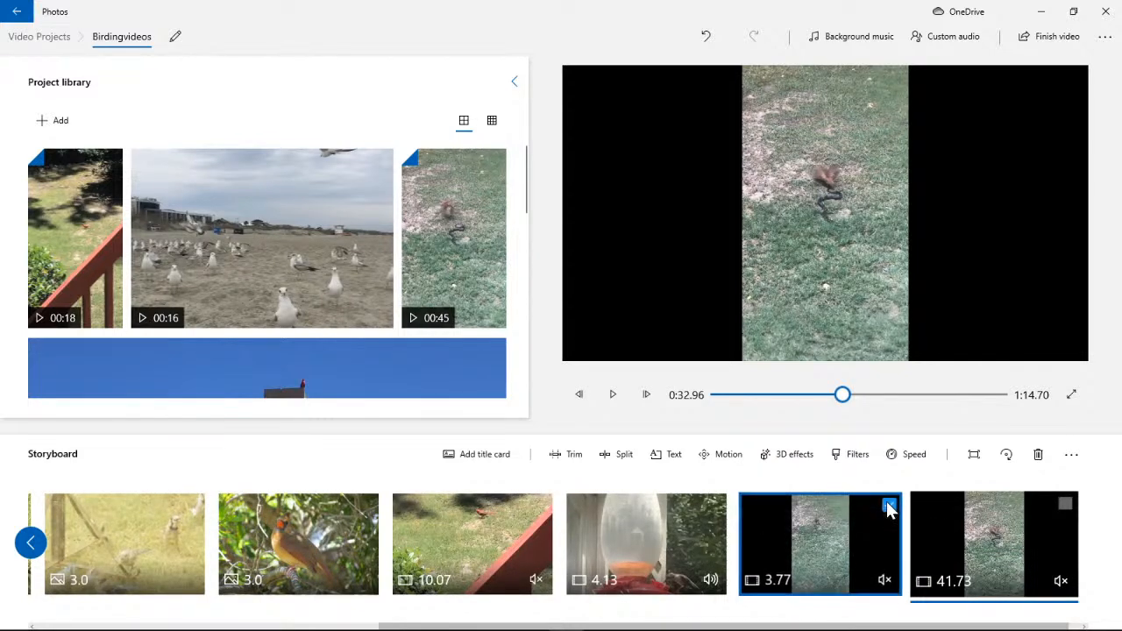
click(1038, 455)
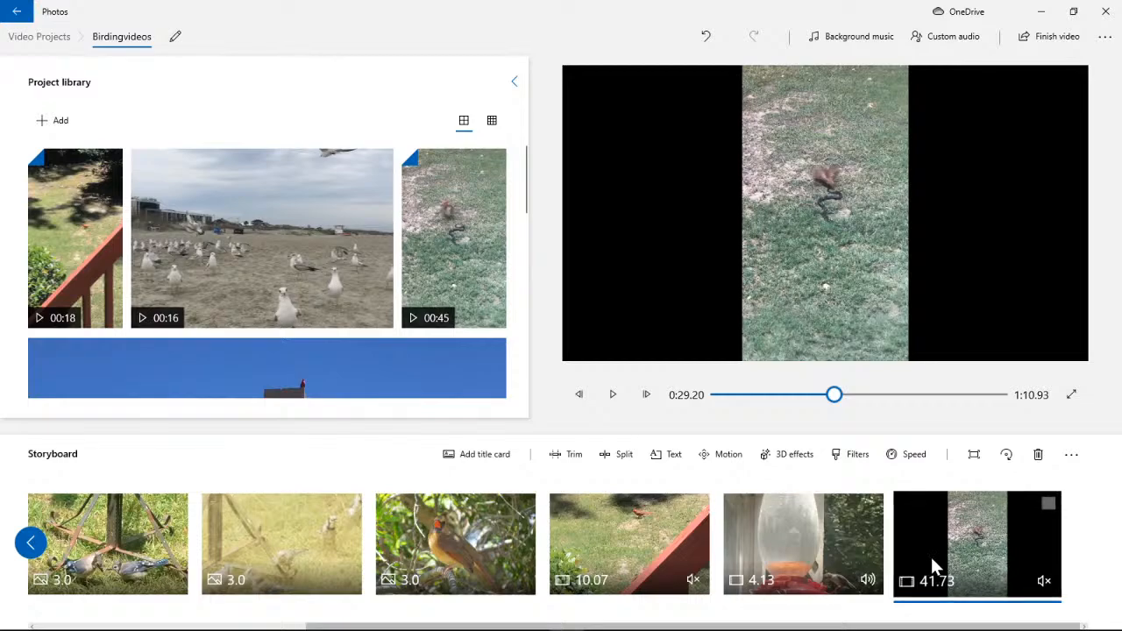
- Play through the remaining snake-on-grass clip and split it at 0:09.50
click(606, 454)
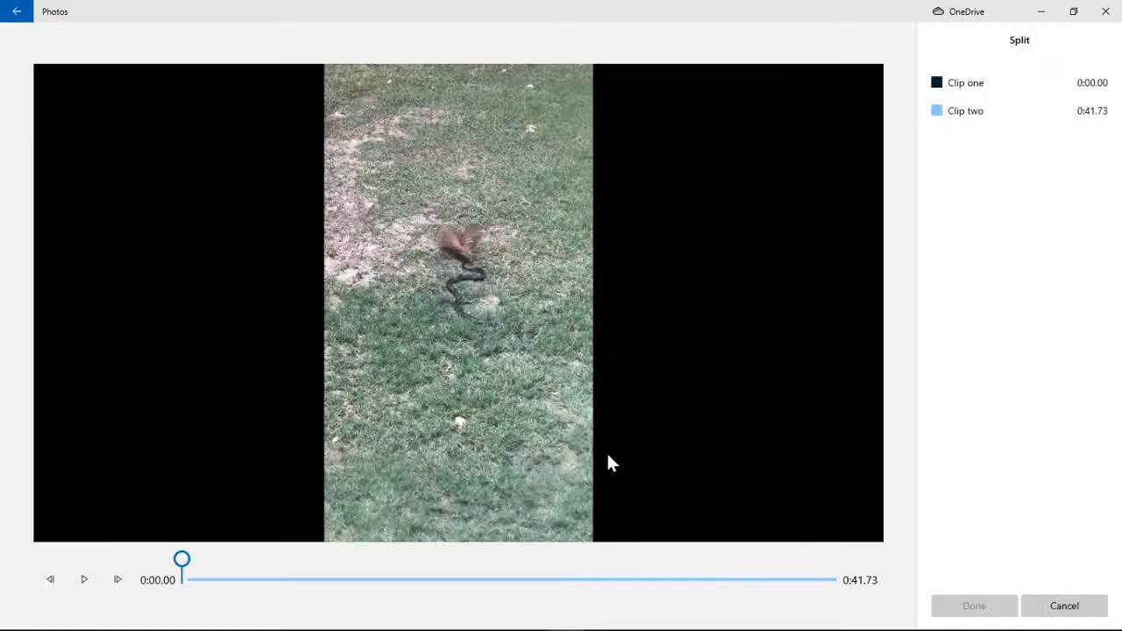
click(83, 579)
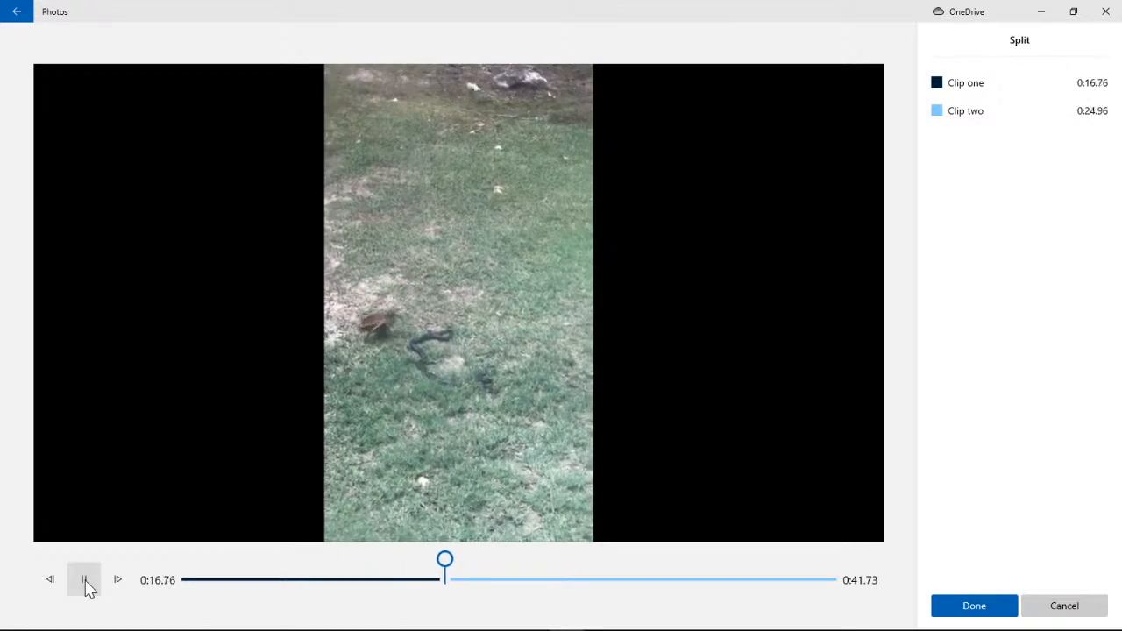
click(84, 579)
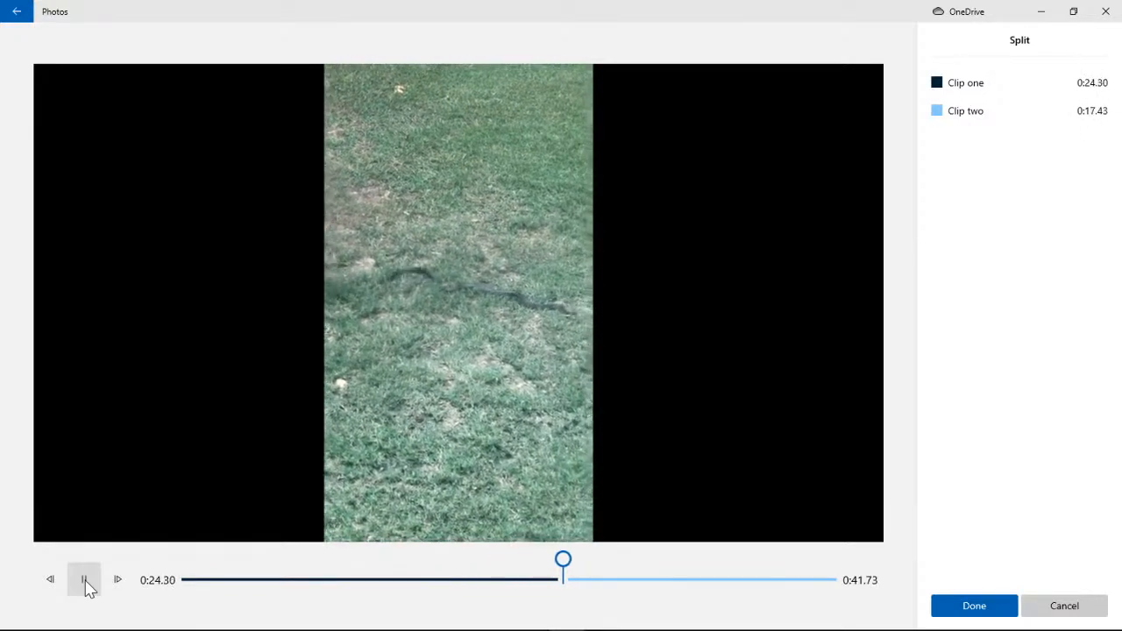
click(86, 587)
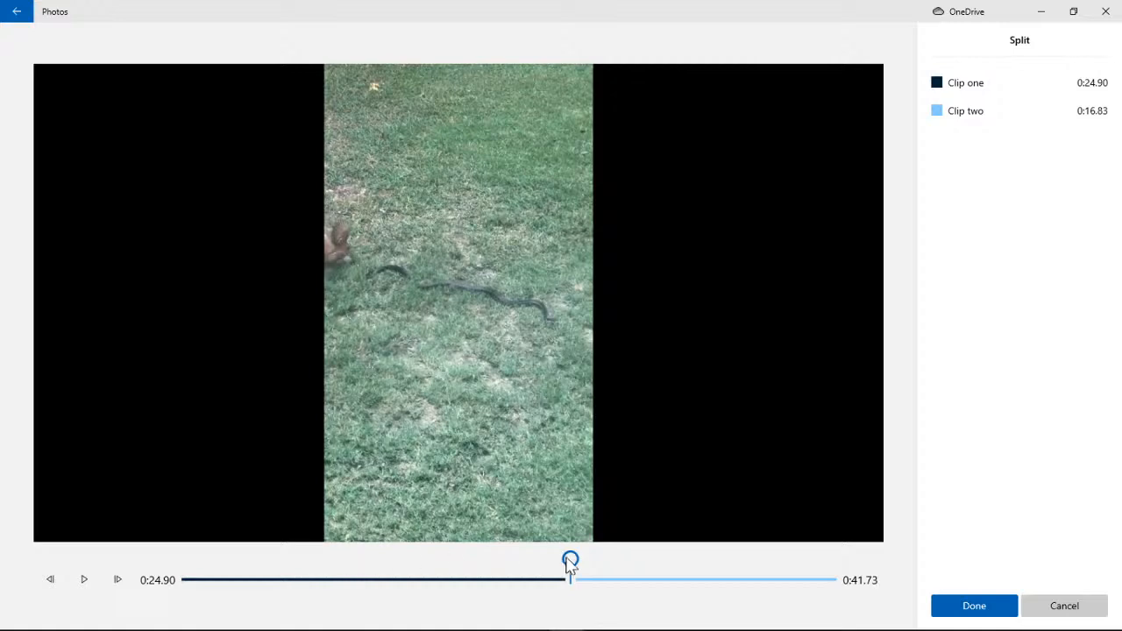
click(90, 583)
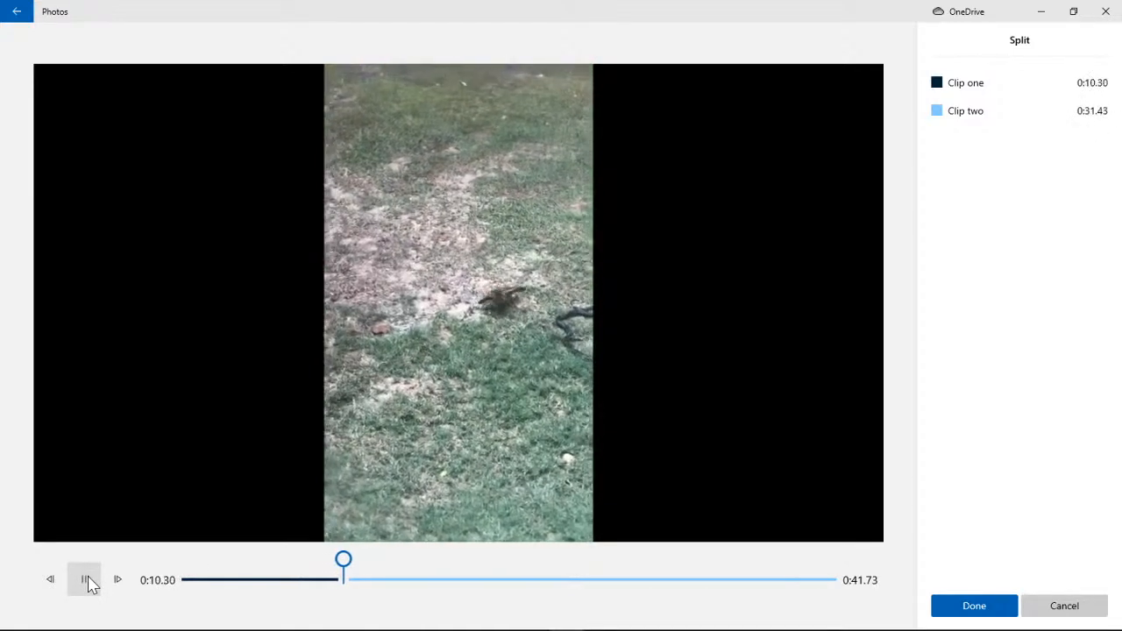
click(88, 583)
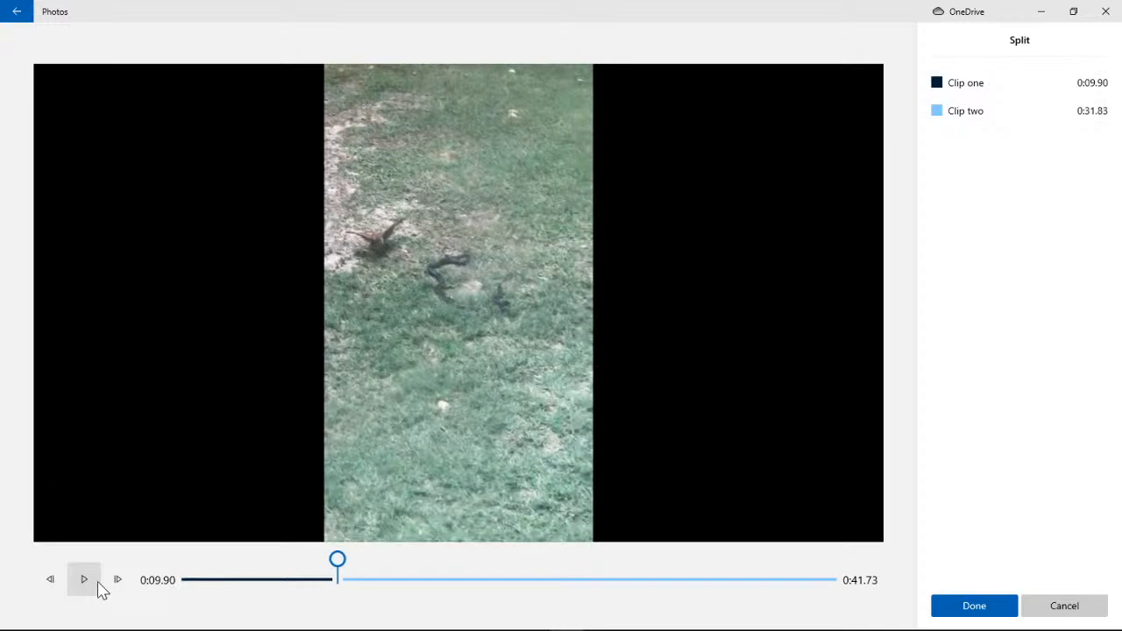
key(Left)
key(Left)
key(Left)
key(Left)
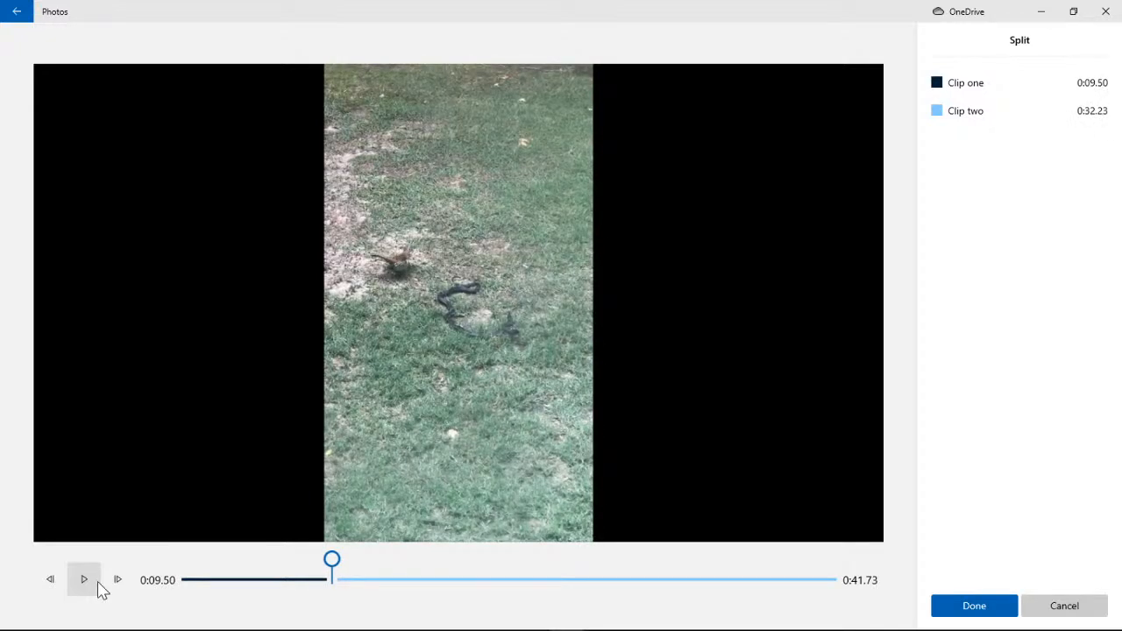
click(970, 606)
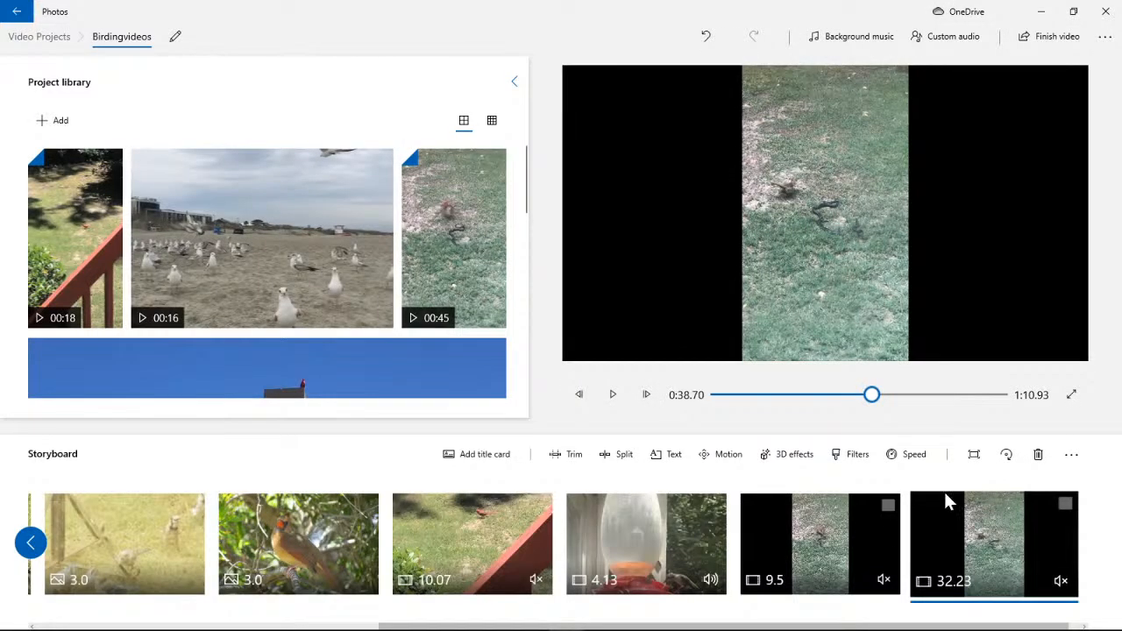
- Split the last snake-on-grass clip at 0:02.96 and remove its short first part from the storyboard
click(624, 456)
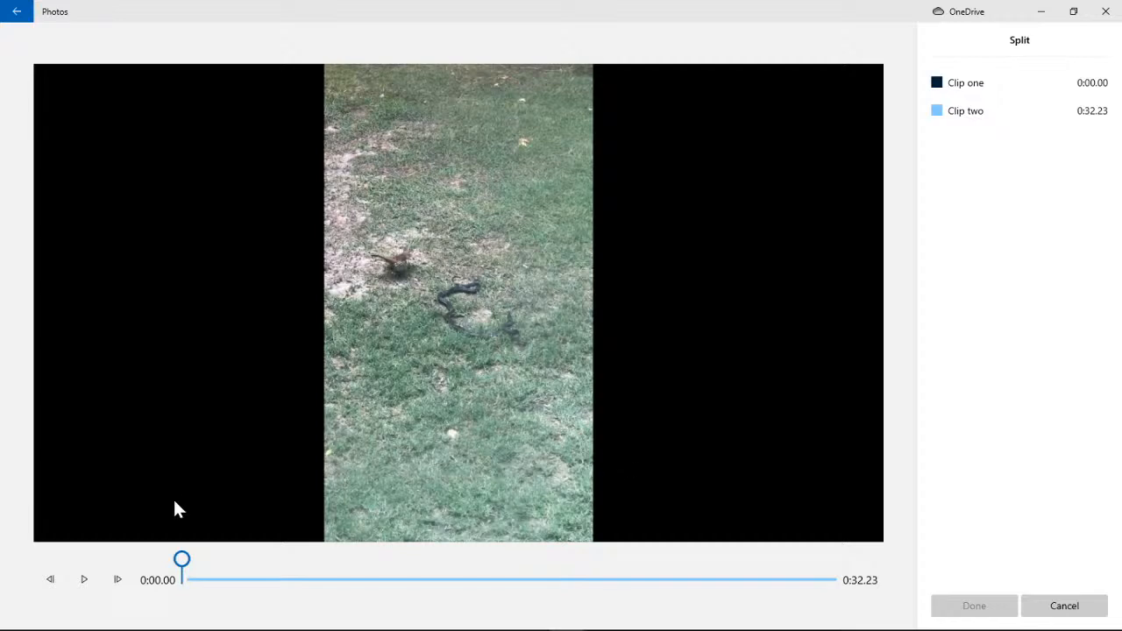
click(81, 580)
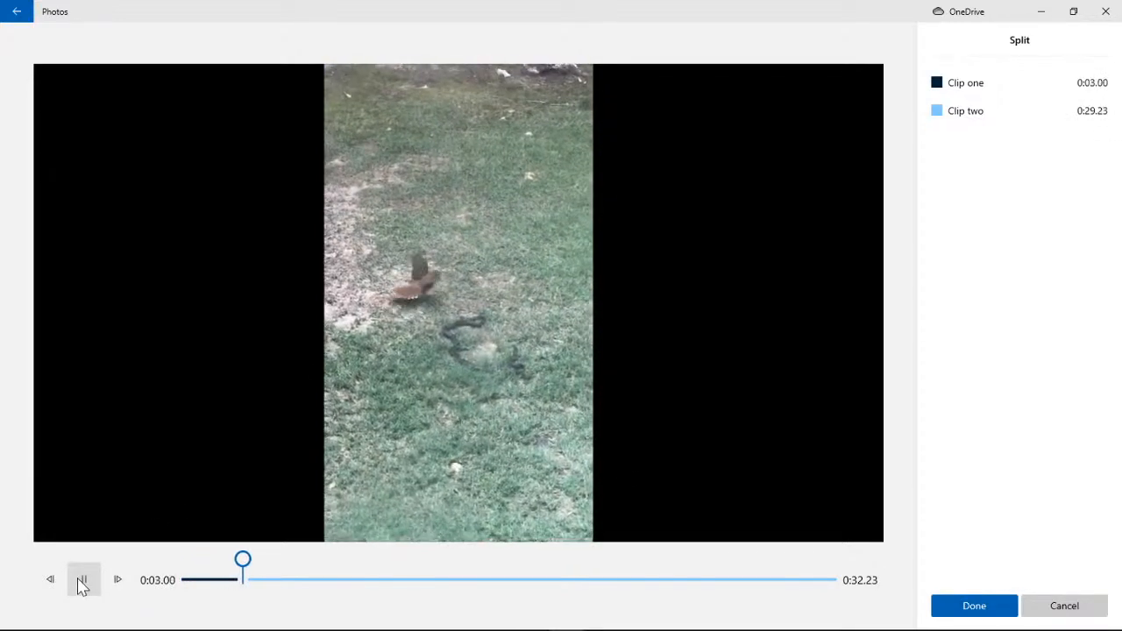
click(81, 581)
drag(252, 559, 247, 559)
key(Left)
key(Left)
key(Left)
key(Left)
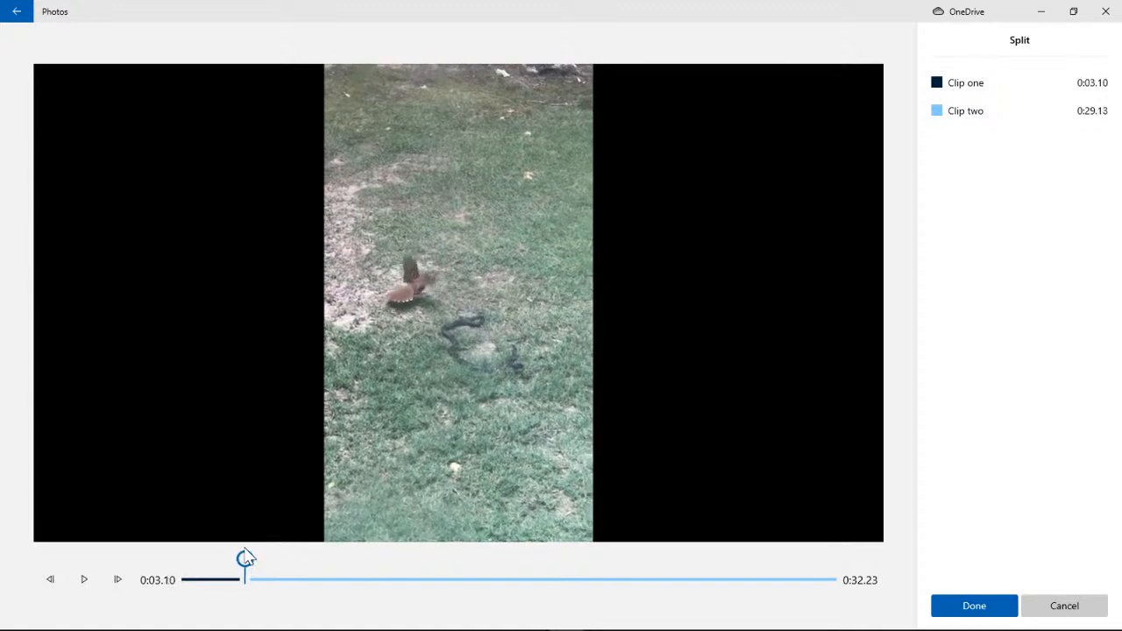
key(Left)
key(Left)
key(Left)
key(Left)
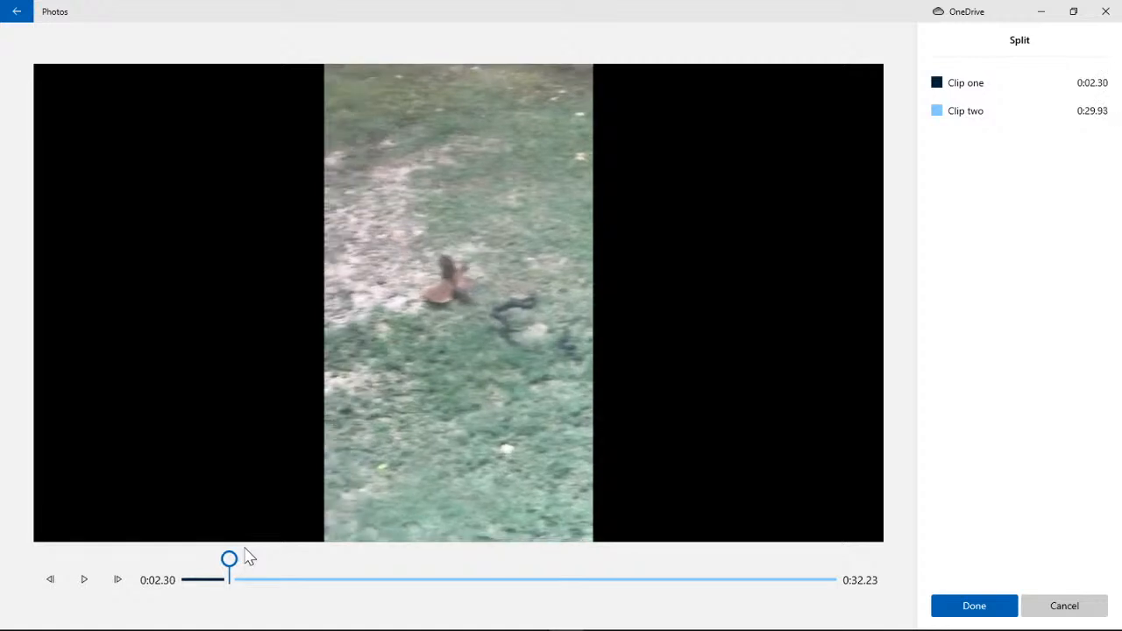
key(Right)
key(Right)
key(Right)
key(Right)
key(Right)
key(Right)
key(Right)
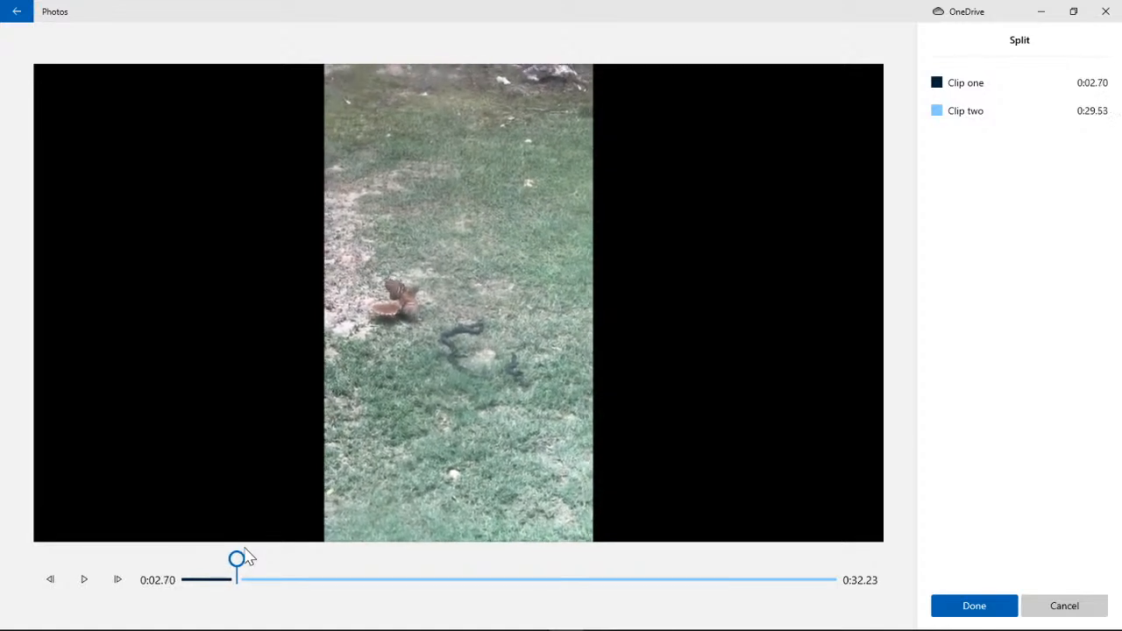
key(Right)
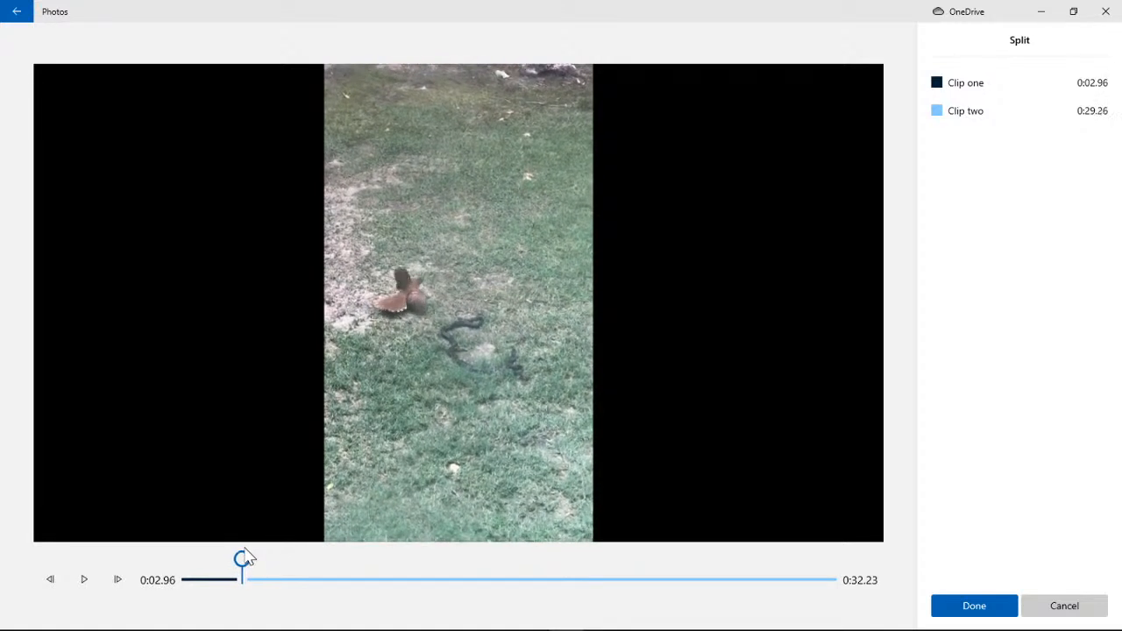
click(947, 605)
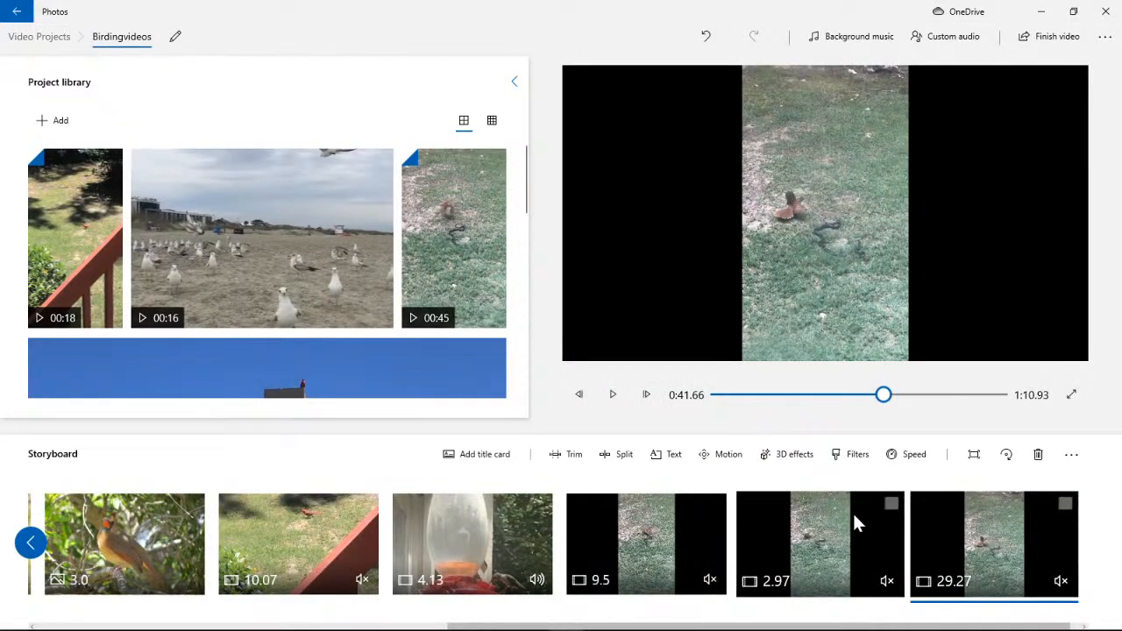
click(890, 505)
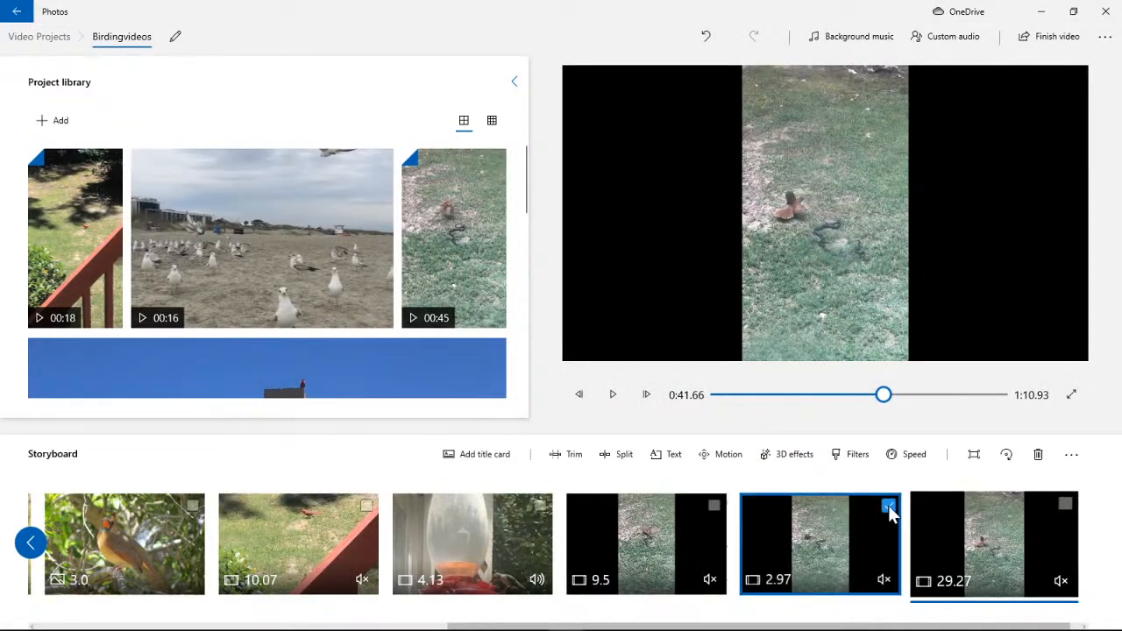
click(1037, 455)
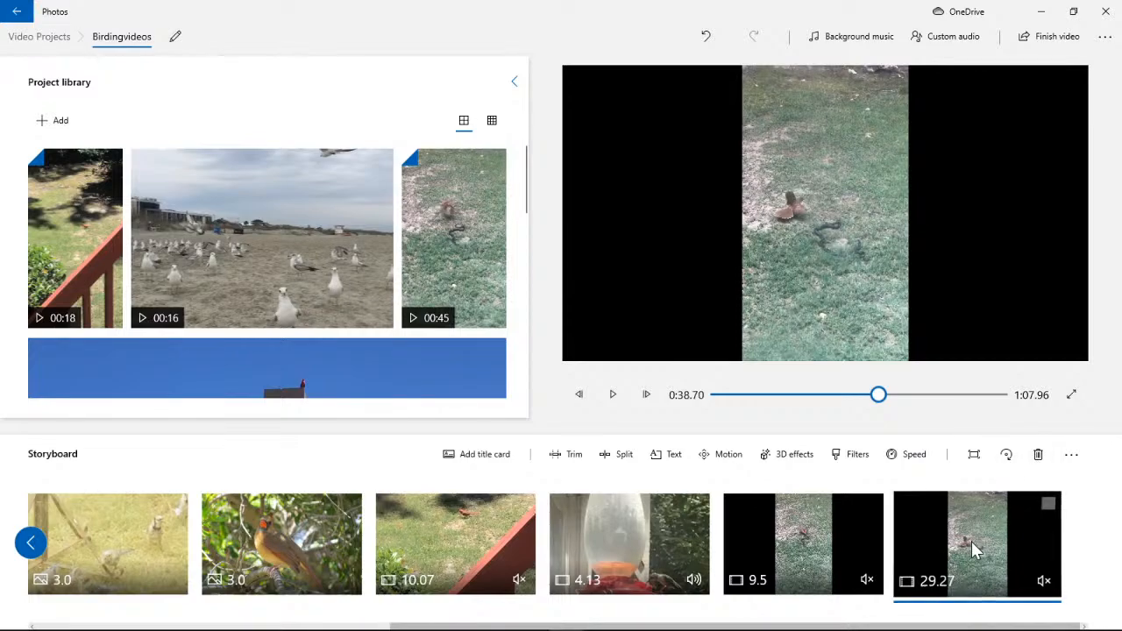
- Split the last snake-on-grass clip at 0:18.73, where the bush fills the frame, and remove the part after it
click(971, 541)
click(617, 456)
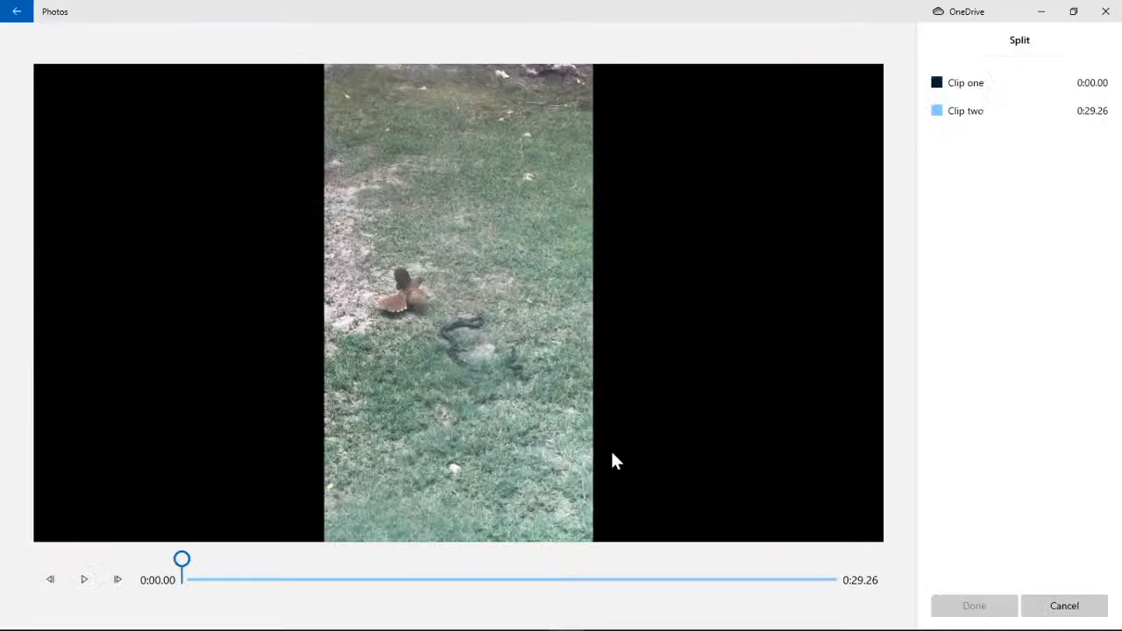
click(85, 576)
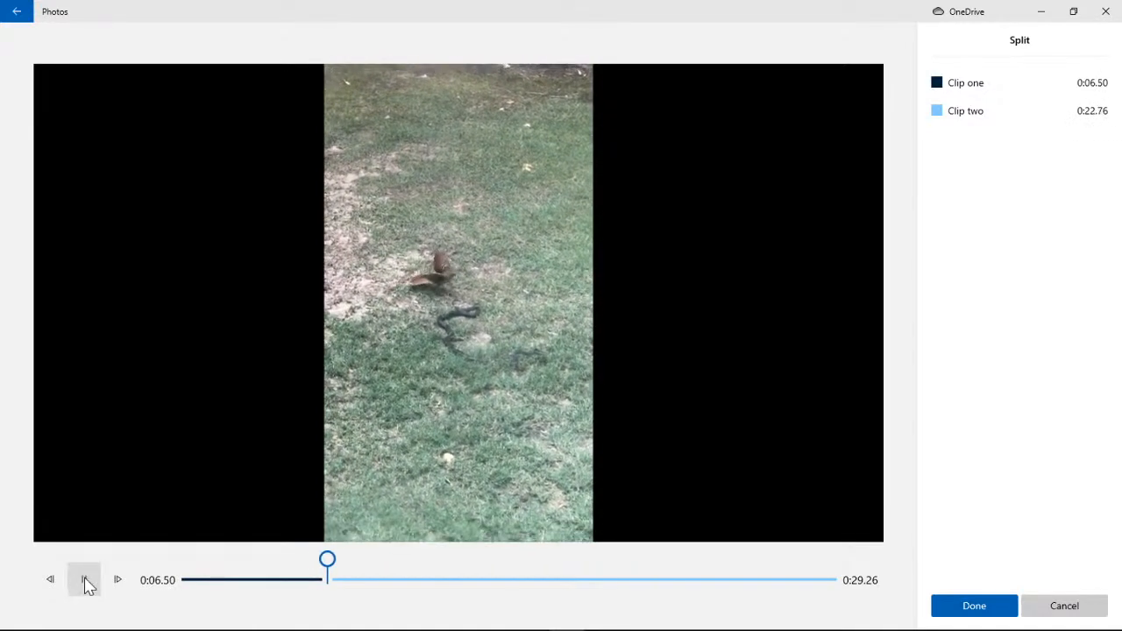
click(84, 579)
drag(330, 566, 148, 562)
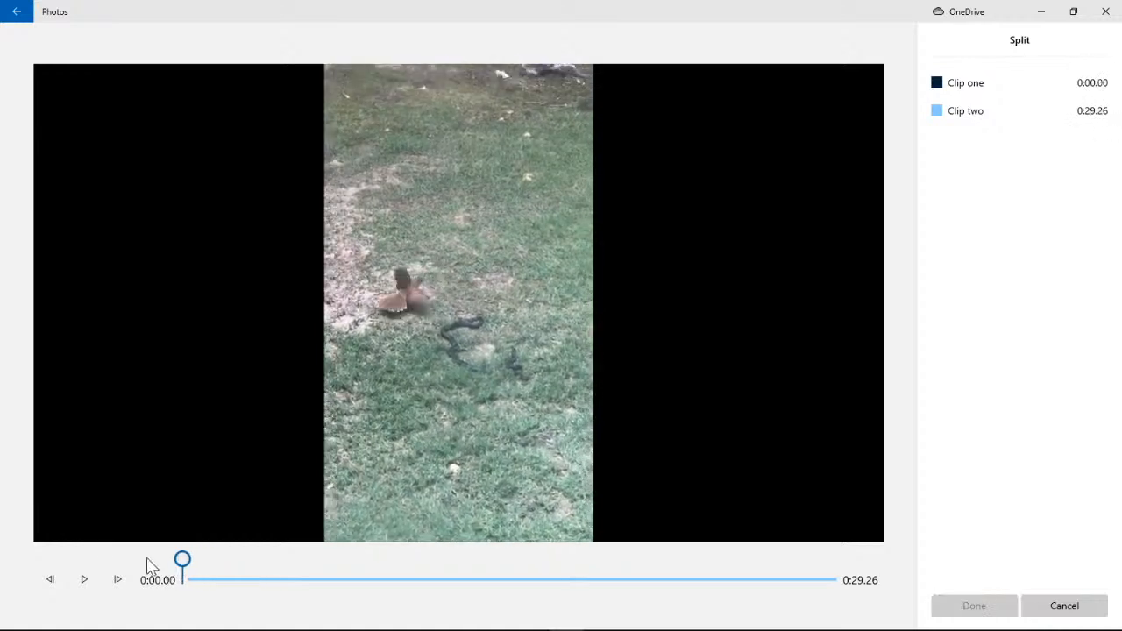
click(84, 580)
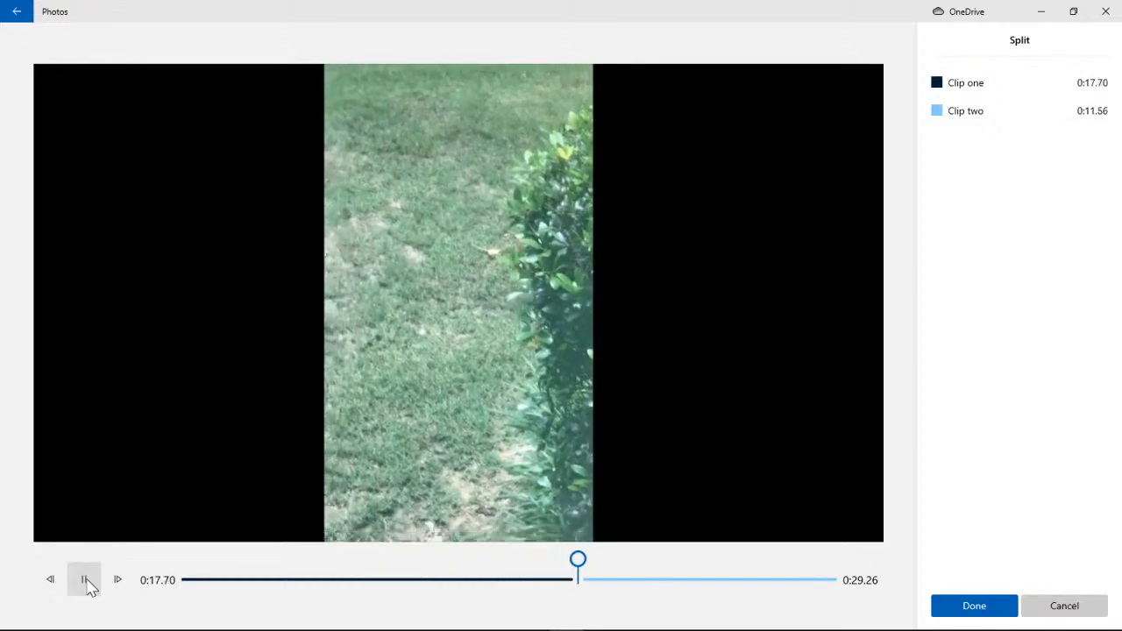
click(86, 580)
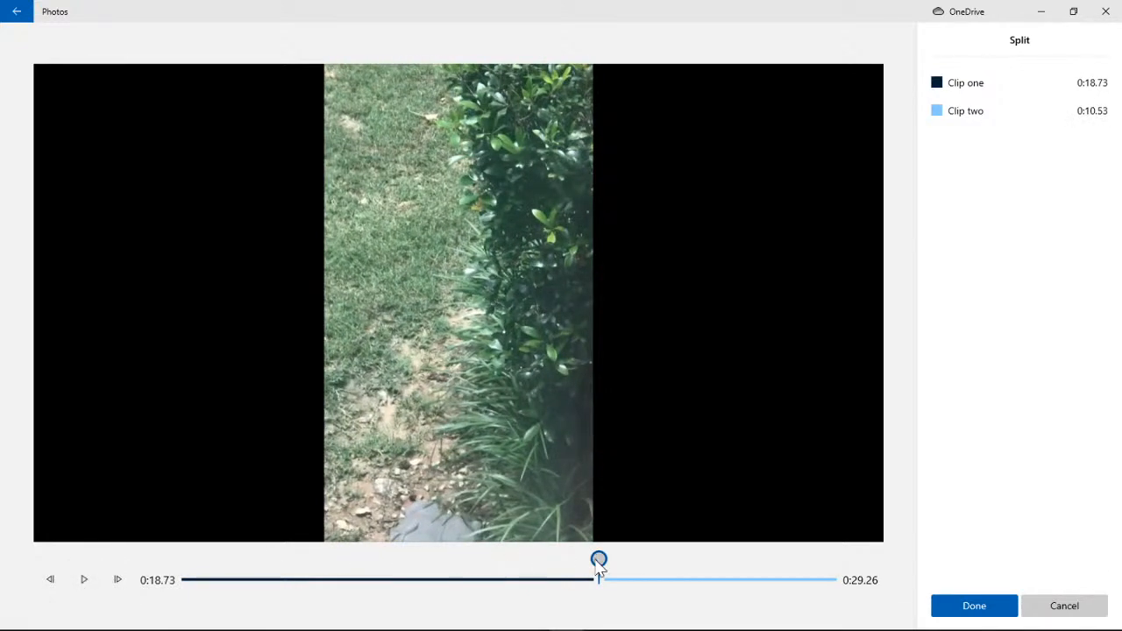
click(982, 611)
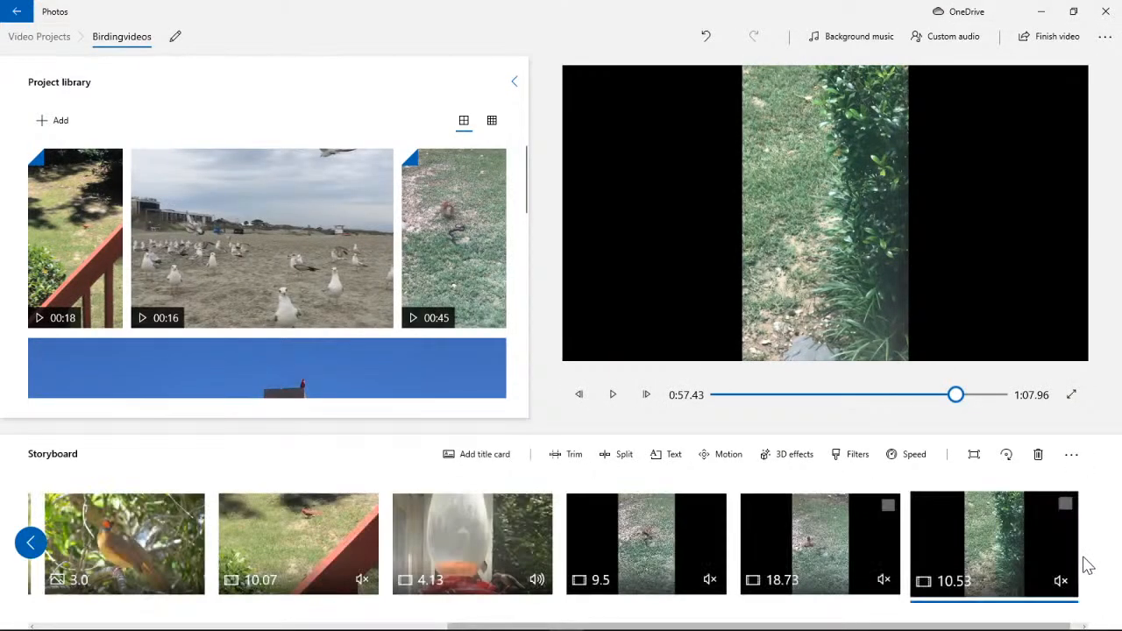
click(1065, 505)
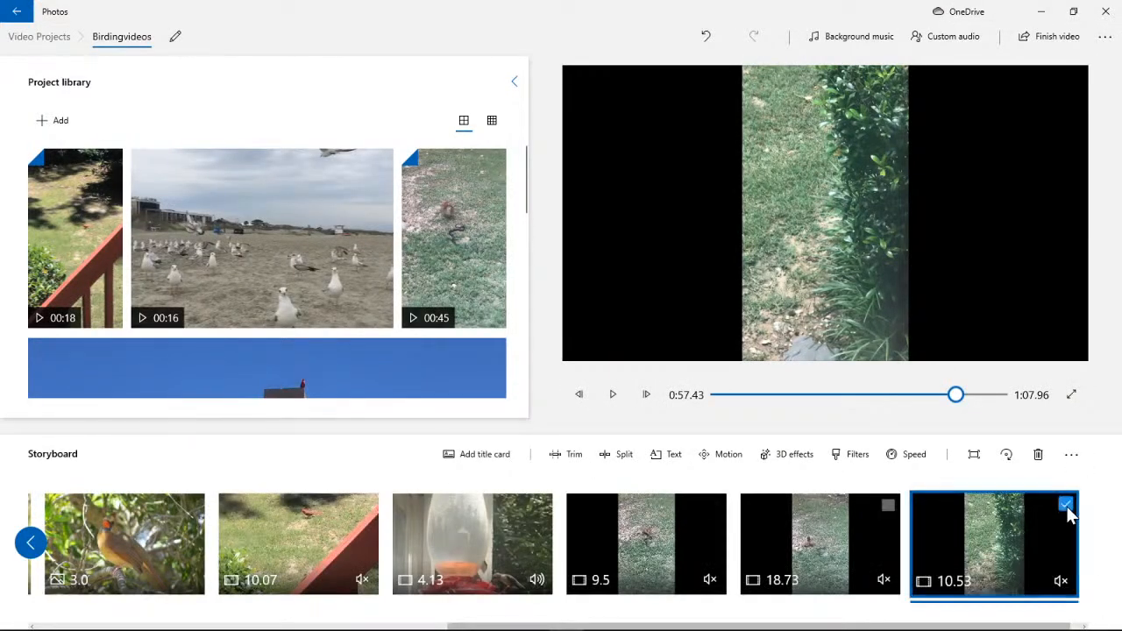
click(1039, 459)
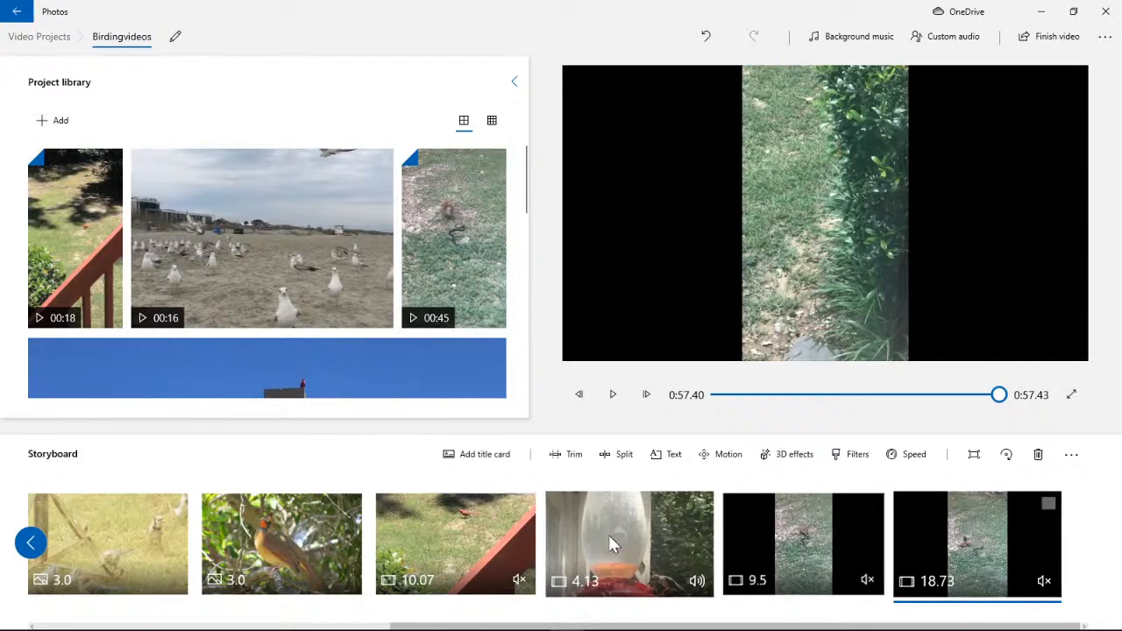
- Play the storyboard back from before the cardinal-on-lawn clip through to the end of the last snake clip
click(498, 544)
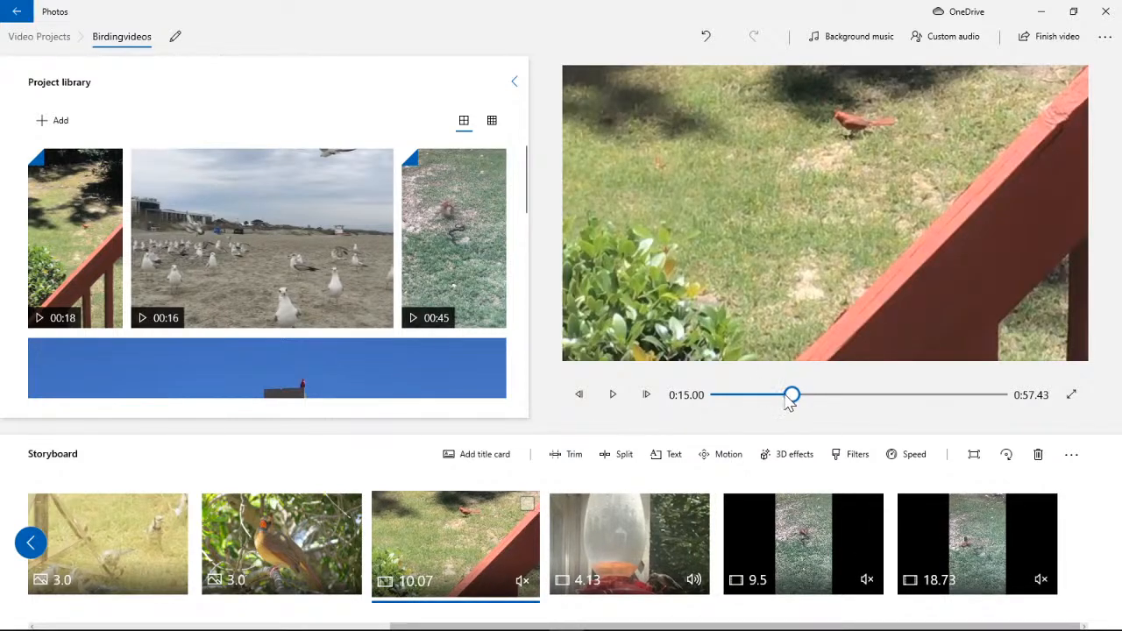
drag(787, 397, 658, 416)
click(613, 394)
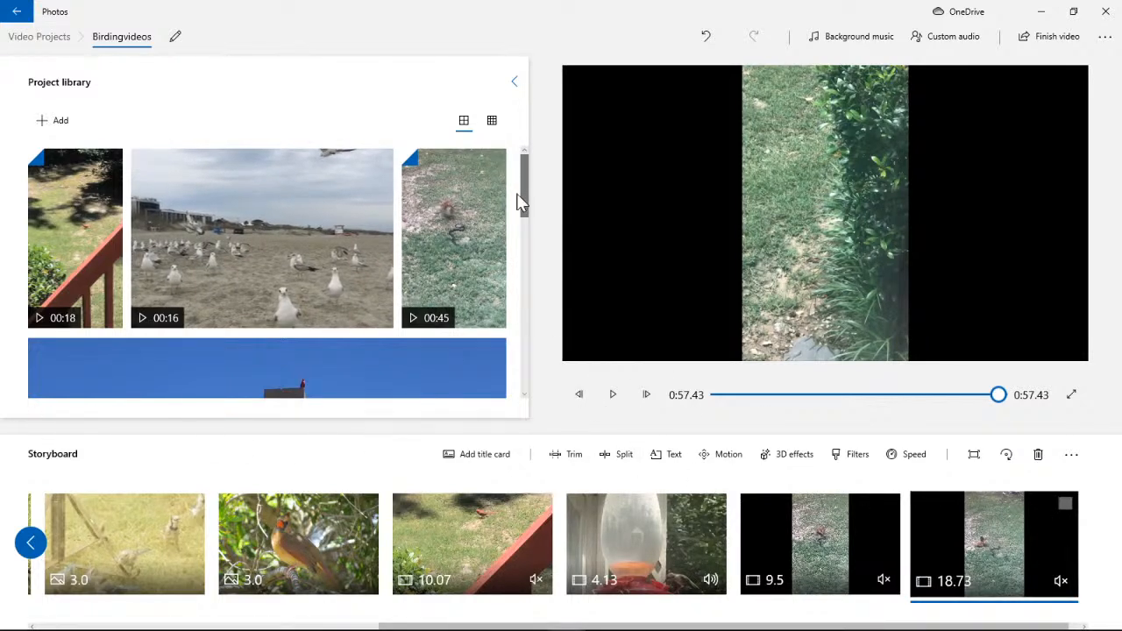
mouse_move(524, 188)
mouse_down()
mouse_move(547, 371)
mouse_move(541, 187)
mouse_up()
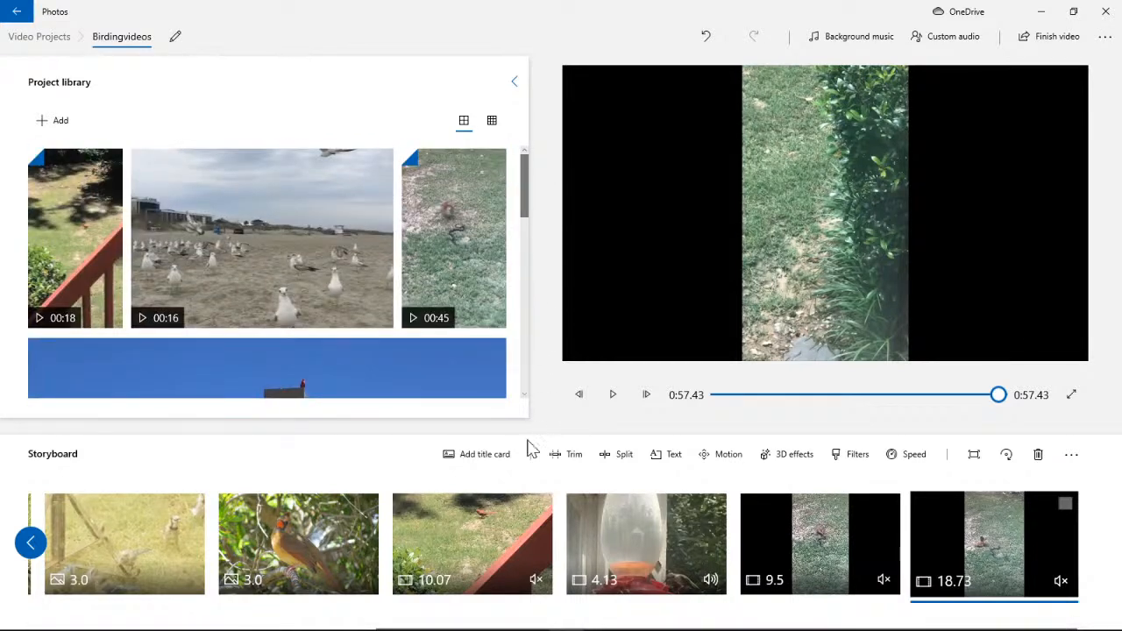
- Add a title card and move it behind the last snake clip at the end of the storyboard
click(480, 454)
click(1086, 541)
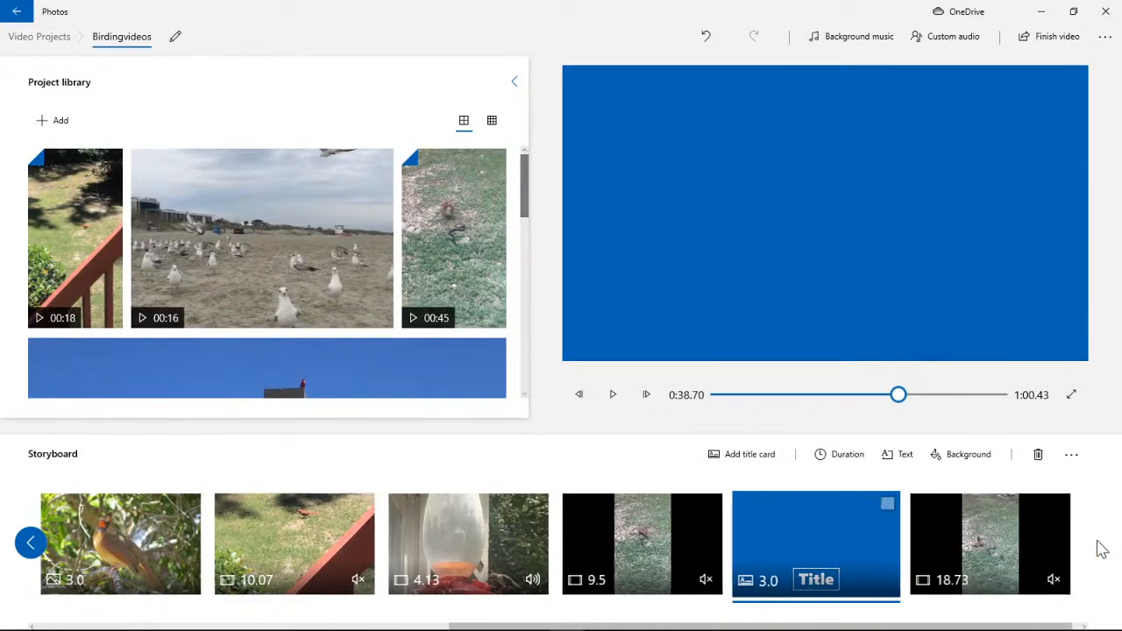
drag(894, 546, 1043, 543)
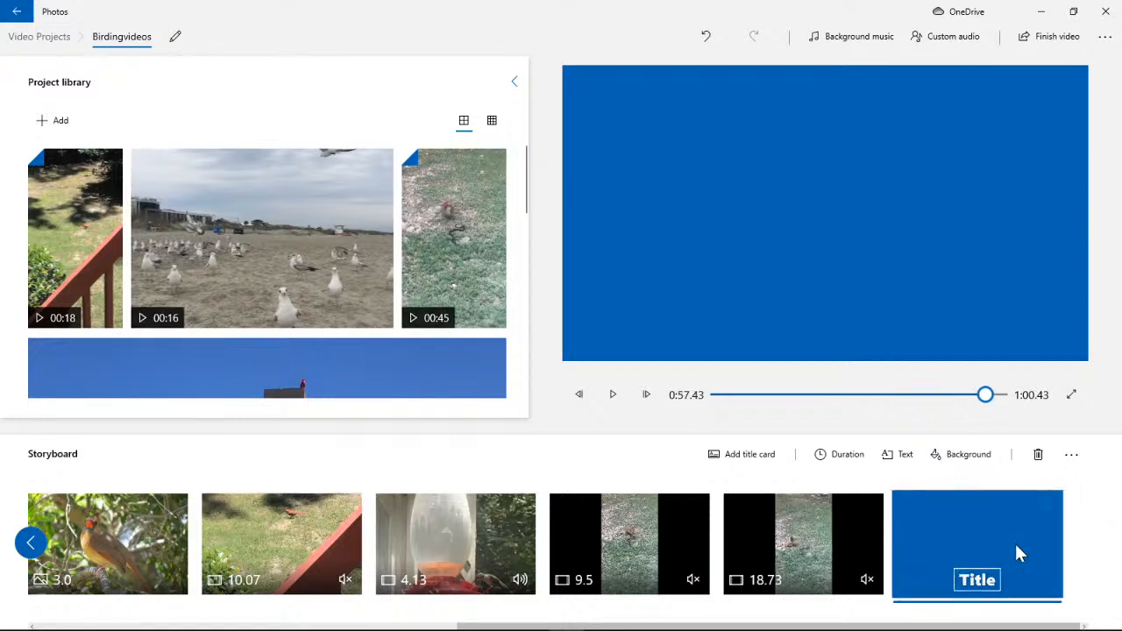
click(898, 454)
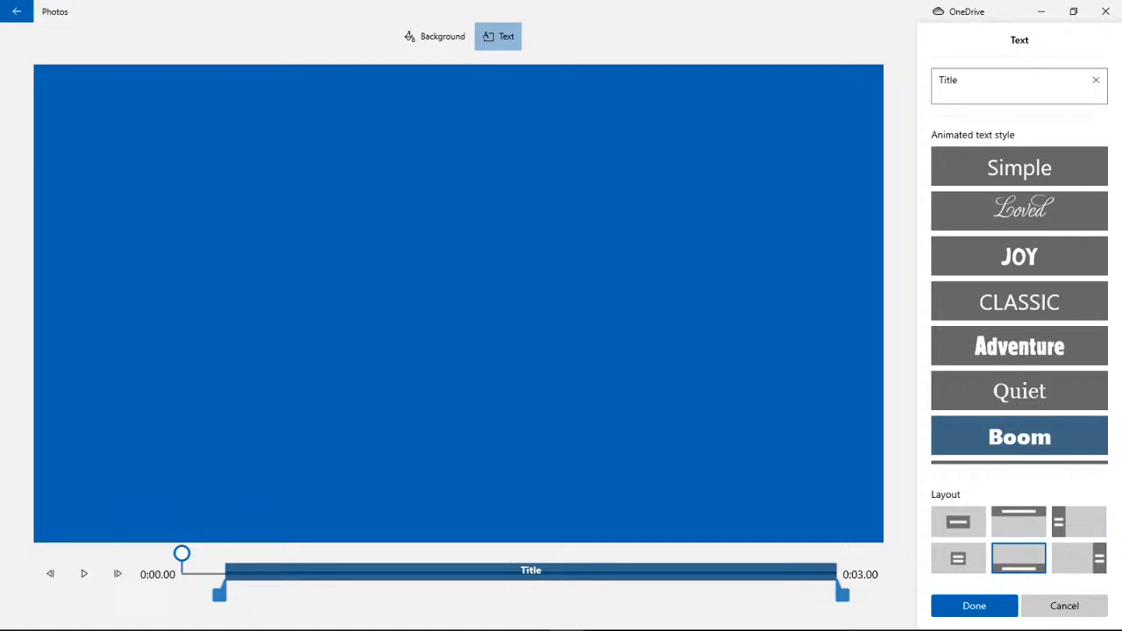
key(BackSpace)
key(BackSpace)
key(BackSpace)
key(BackSpace)
key(BackSpace)
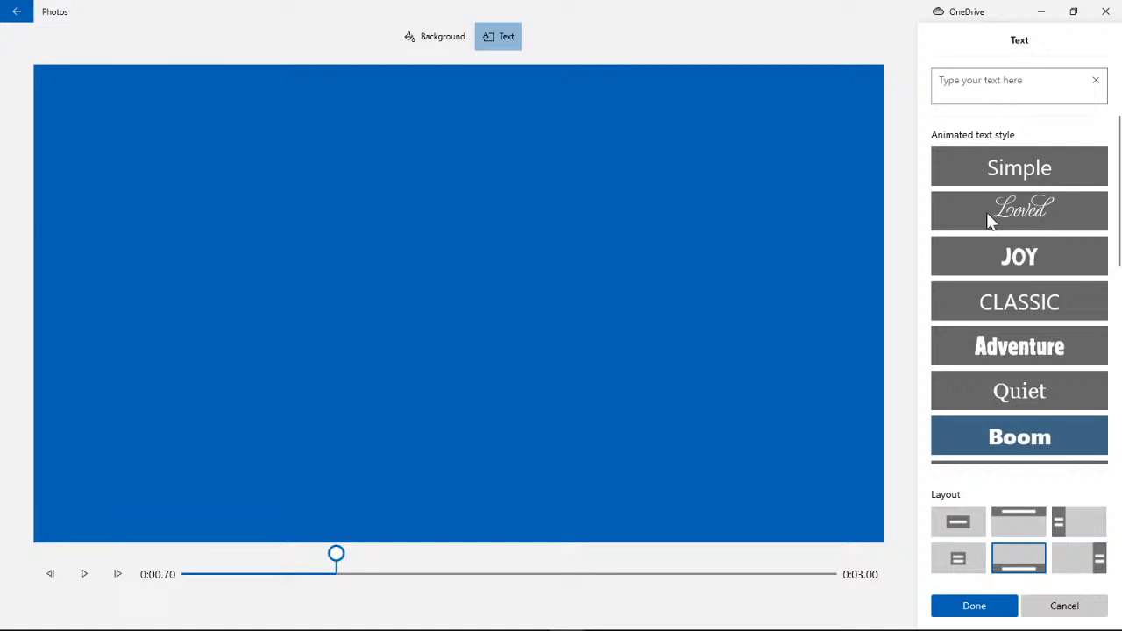
click(1064, 606)
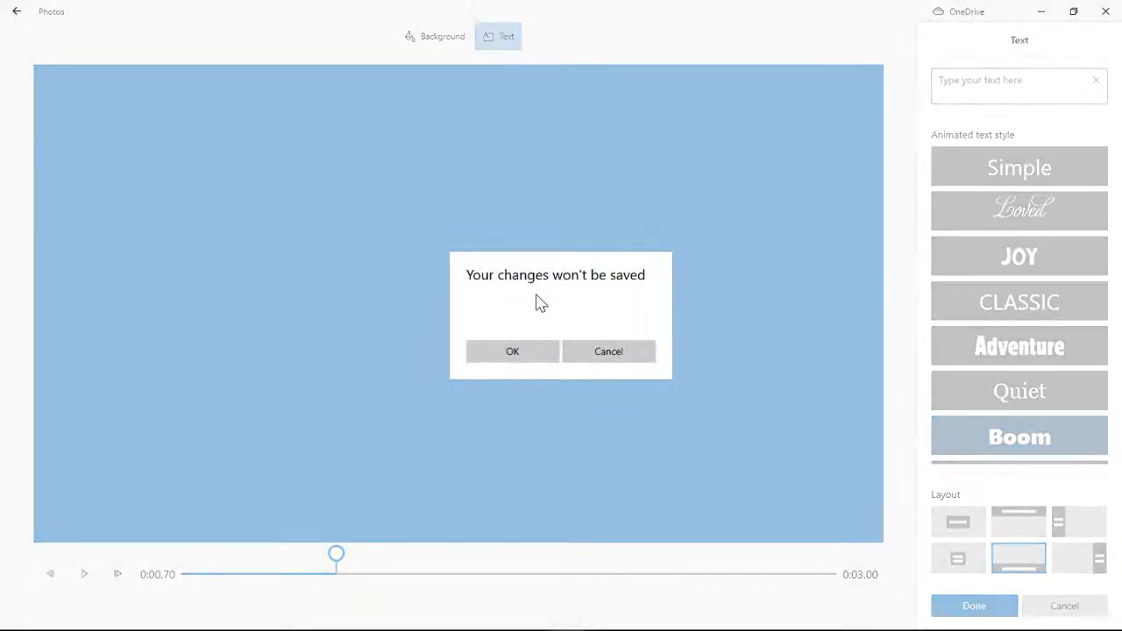
click(566, 355)
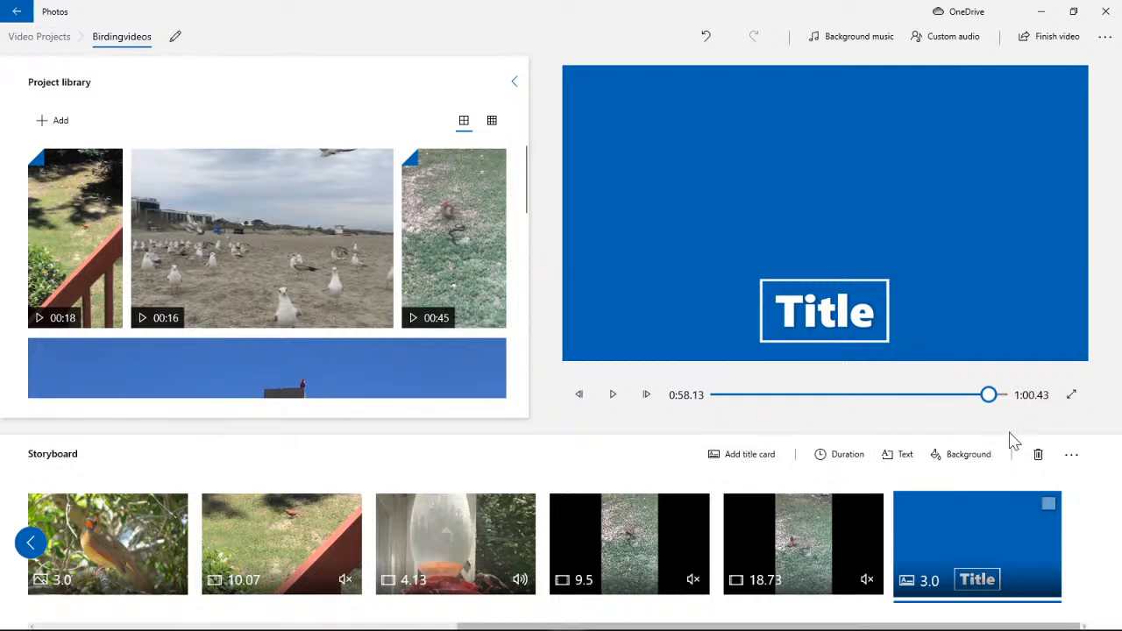
- Replace the placeholder text of the last title card with "Birds at the Beach"
click(897, 453)
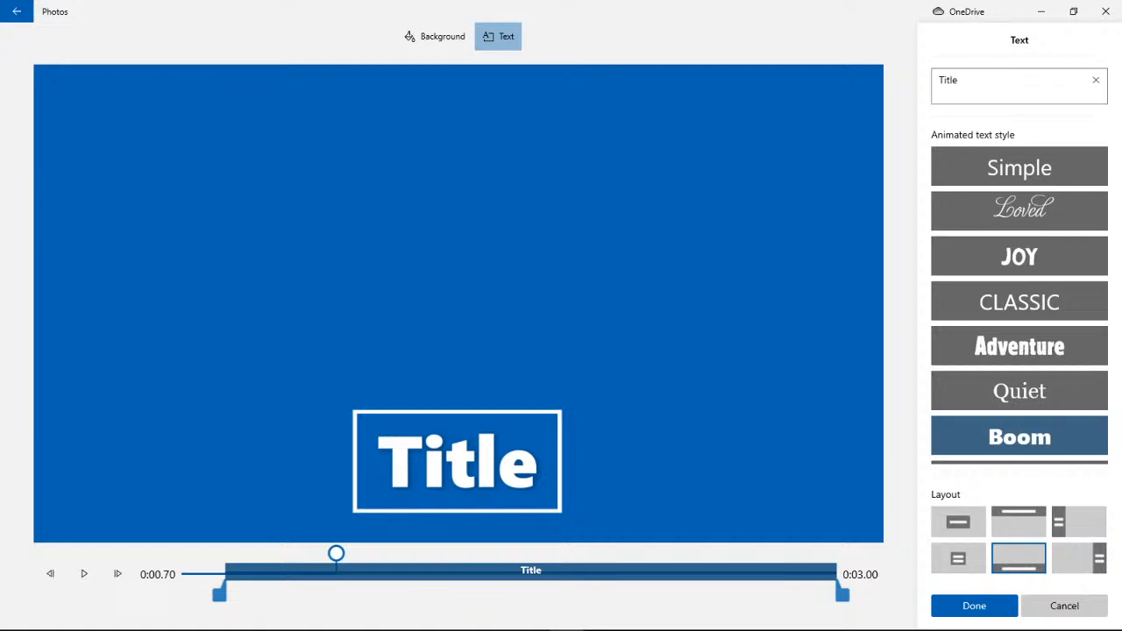
key(BackSpace)
key(BackSpace)
key(BackSpace)
key(BackSpace)
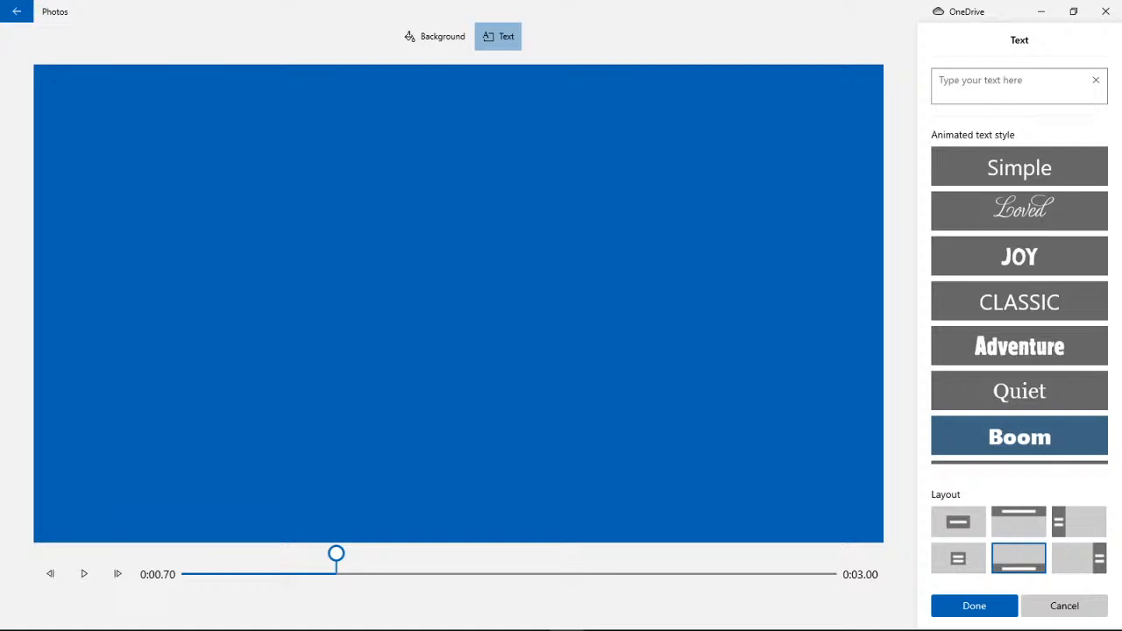
click(988, 171)
text(f)
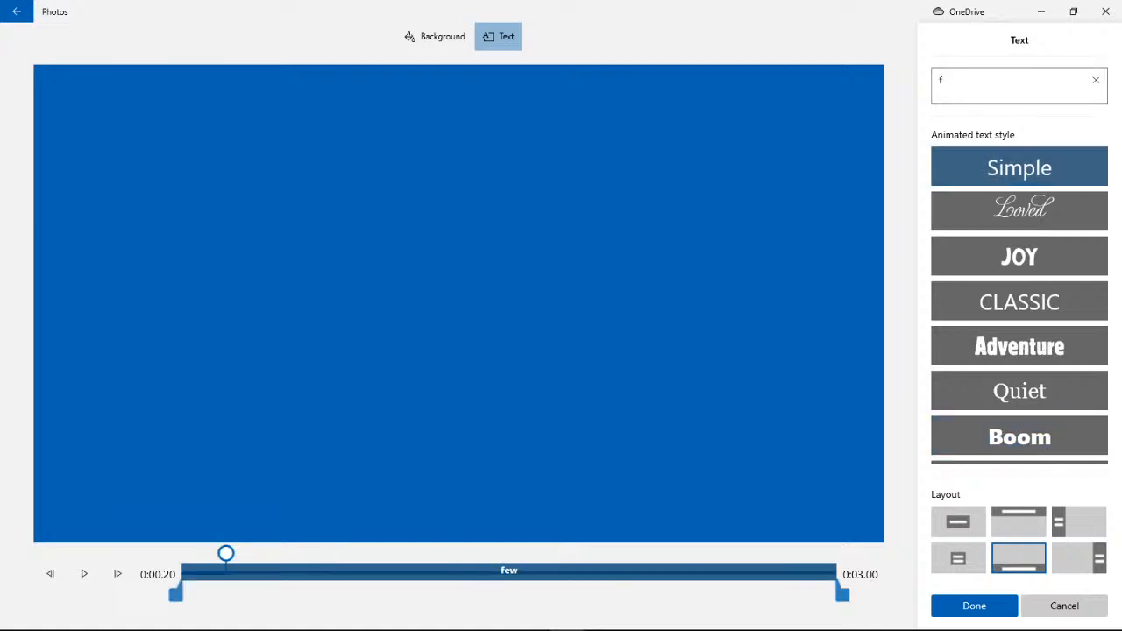
text(ewBir)
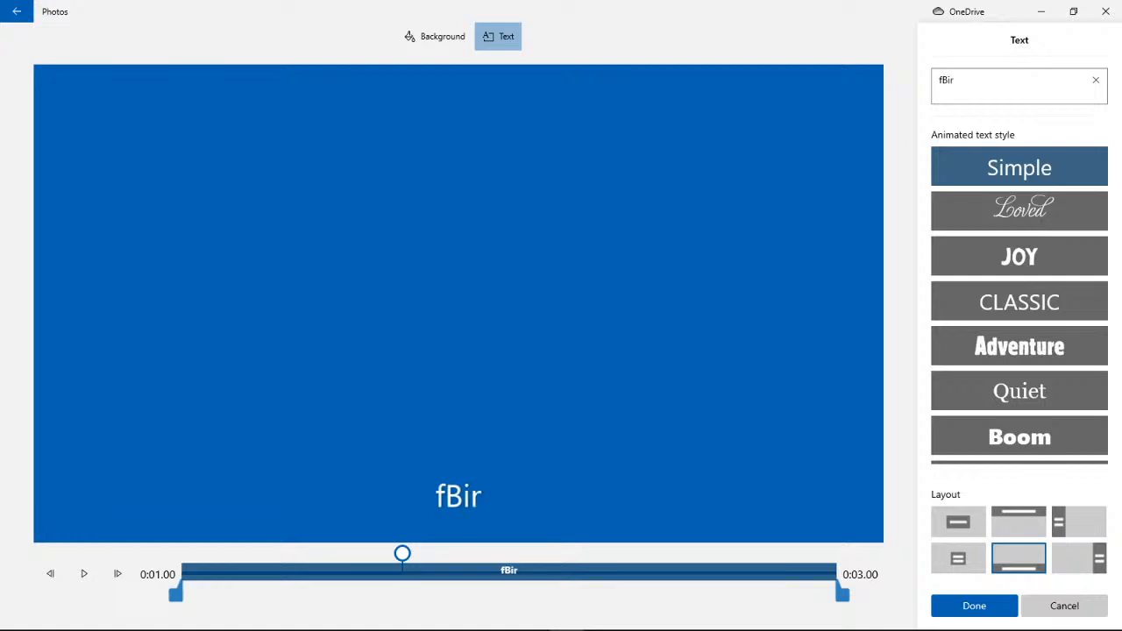
text(ds at the)
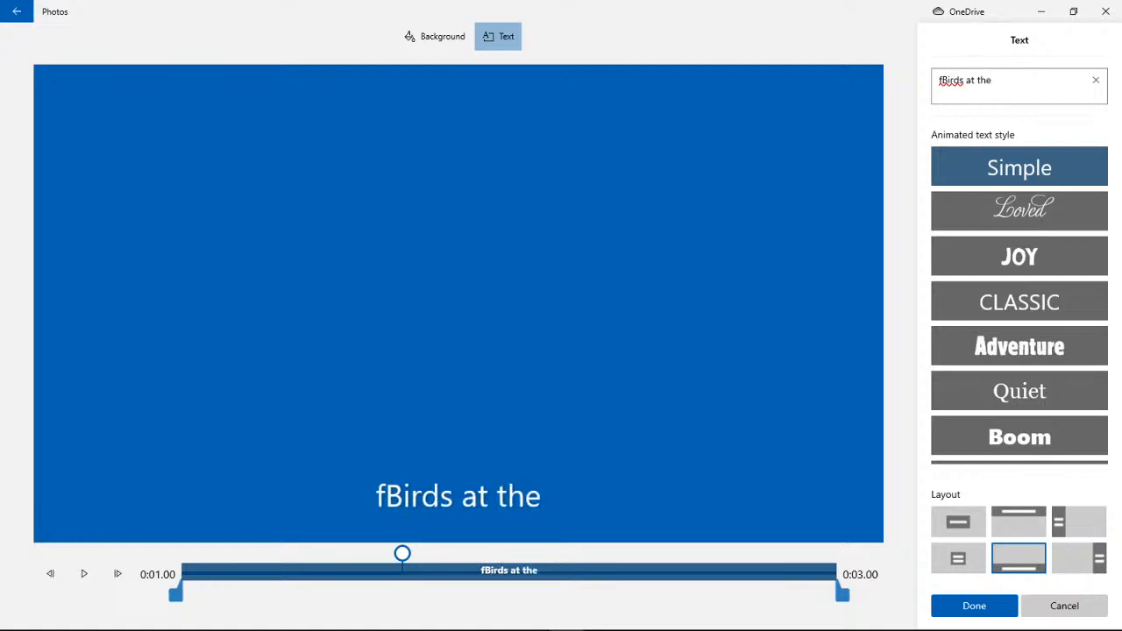
text( Beach)
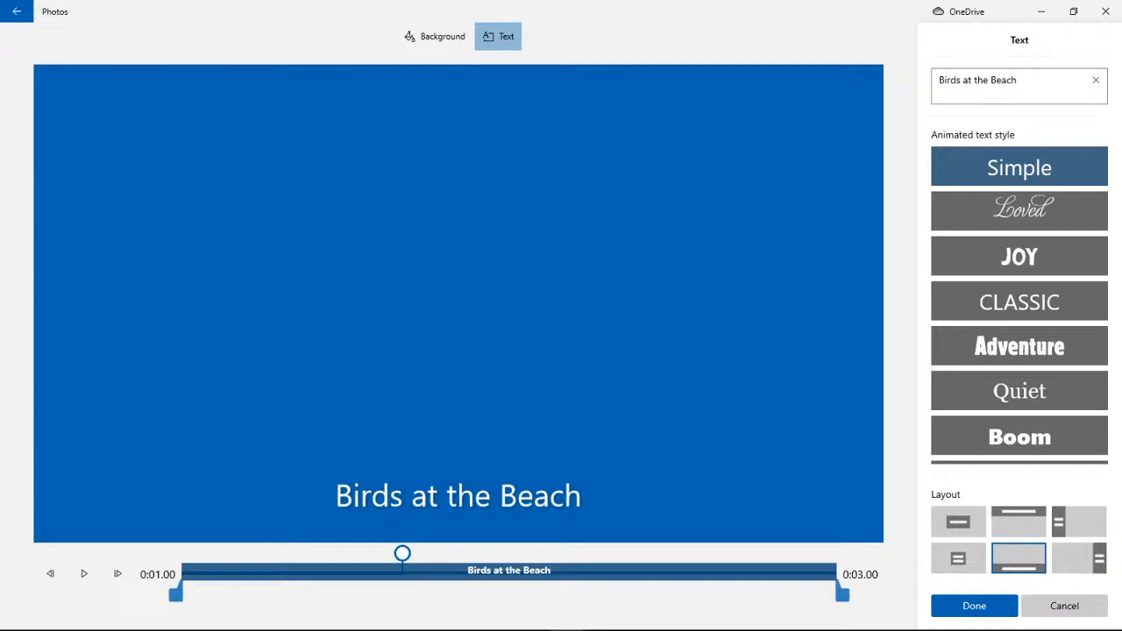
- Apply the Boom text style to the "Birds at the Beach" title, save it, and play back the end of the storyboard
click(1017, 438)
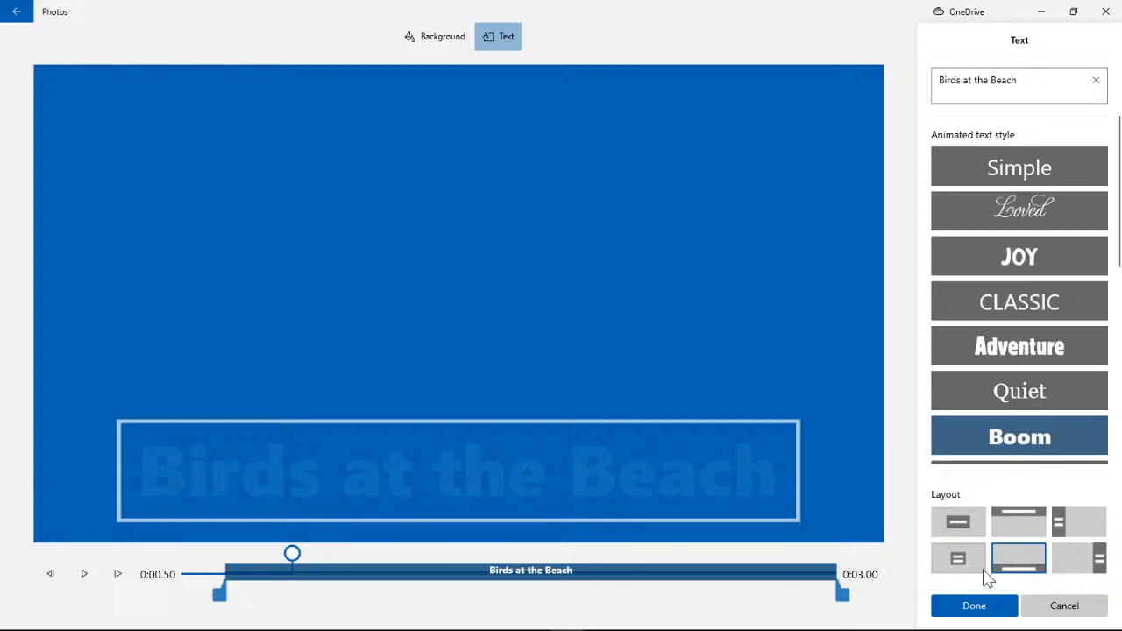
click(972, 608)
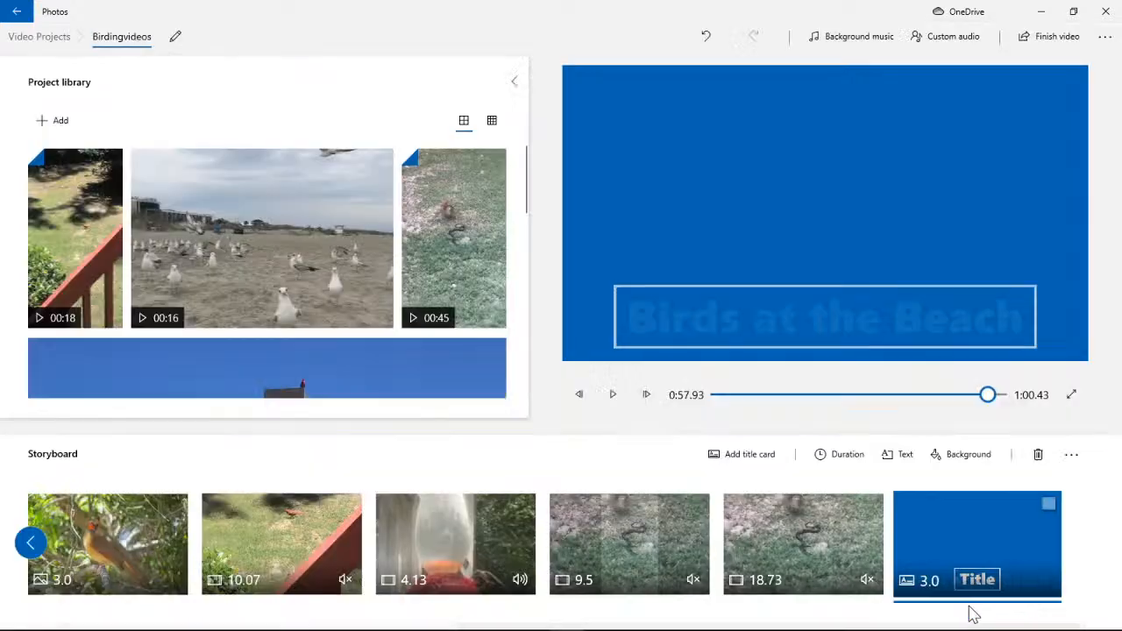
drag(987, 395, 965, 394)
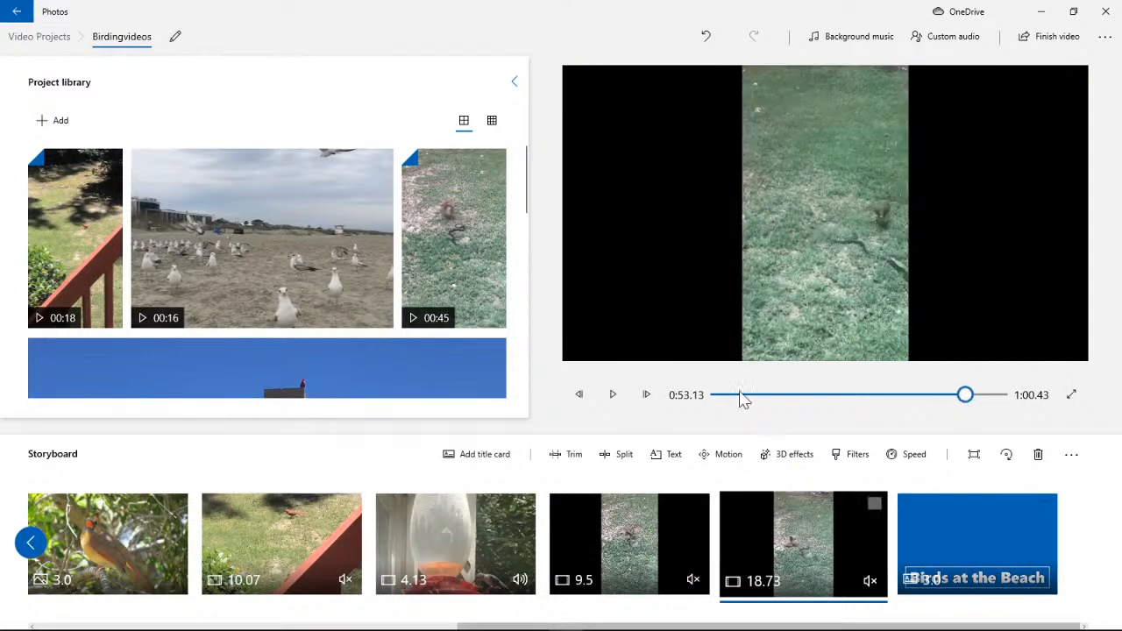
click(613, 394)
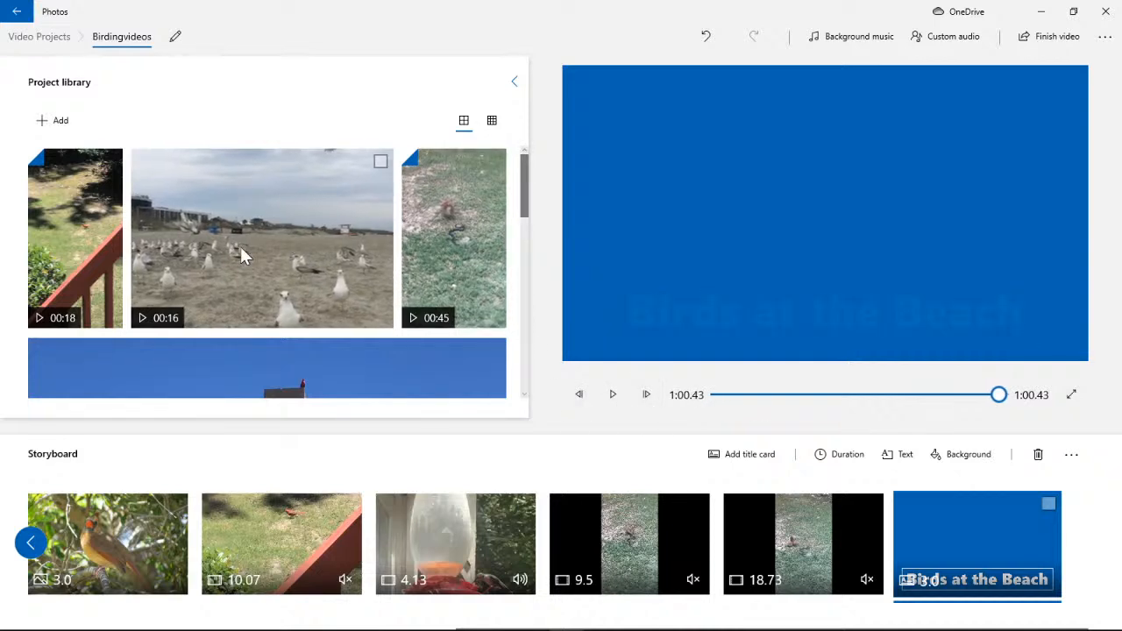
- Add the 16-second beach seagull video after the title card and place the 14-second lamp-post video between them
drag(239, 243, 1030, 544)
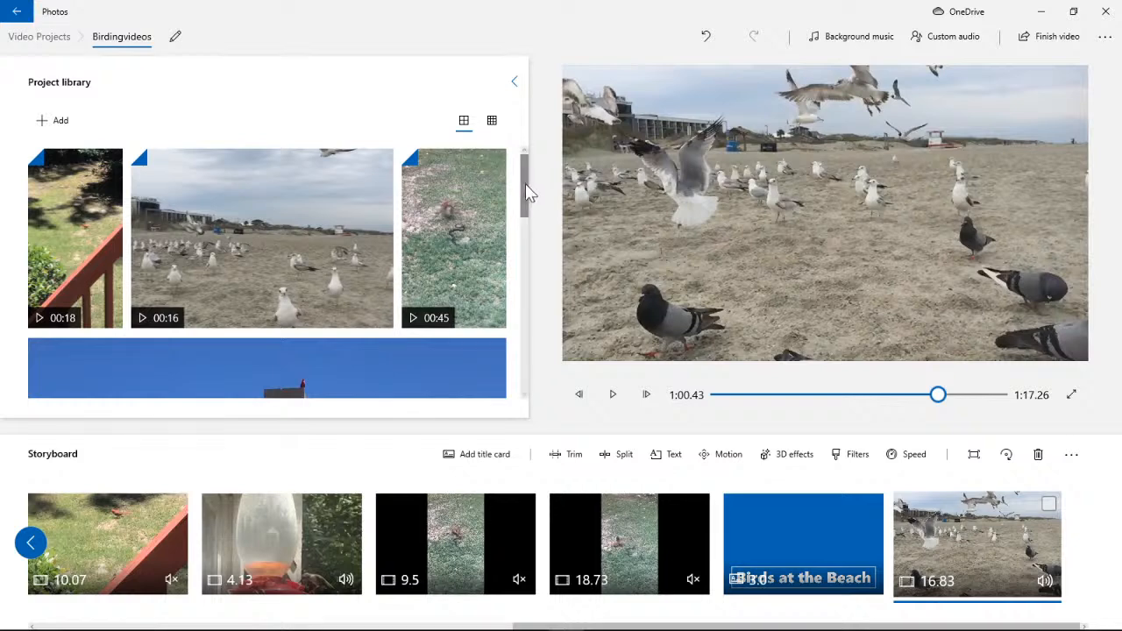
drag(525, 184, 524, 239)
drag(304, 257, 814, 568)
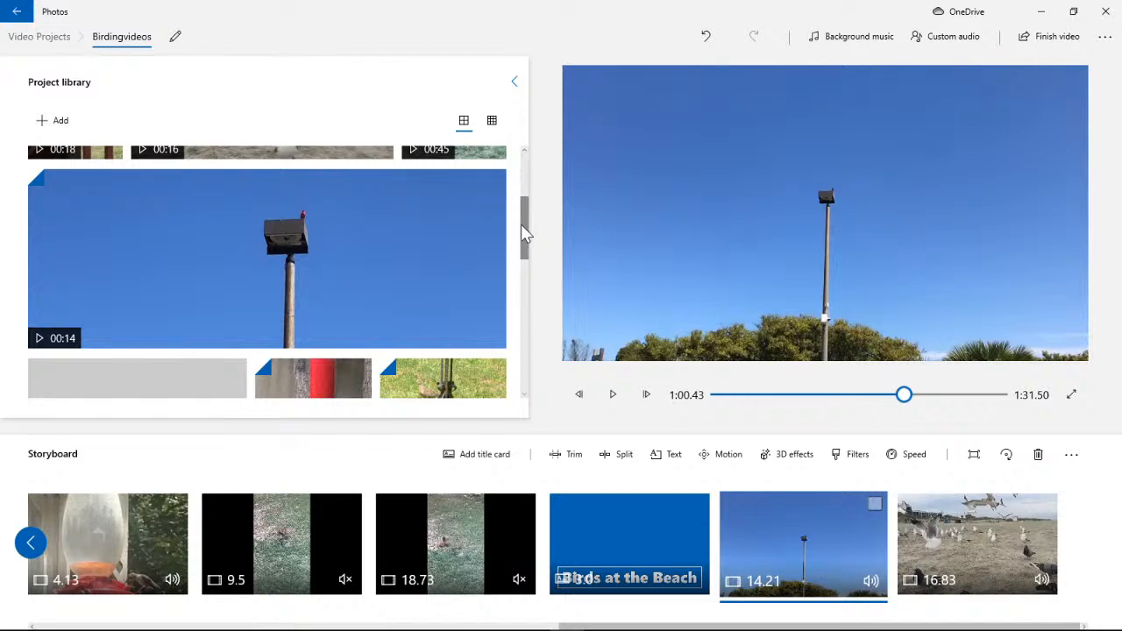
- Insert the library video with the blank grey thumbnail between the lamp-post clip and the seagull clip
scroll(524, 232, down, 3)
scroll(473, 298, down, 4)
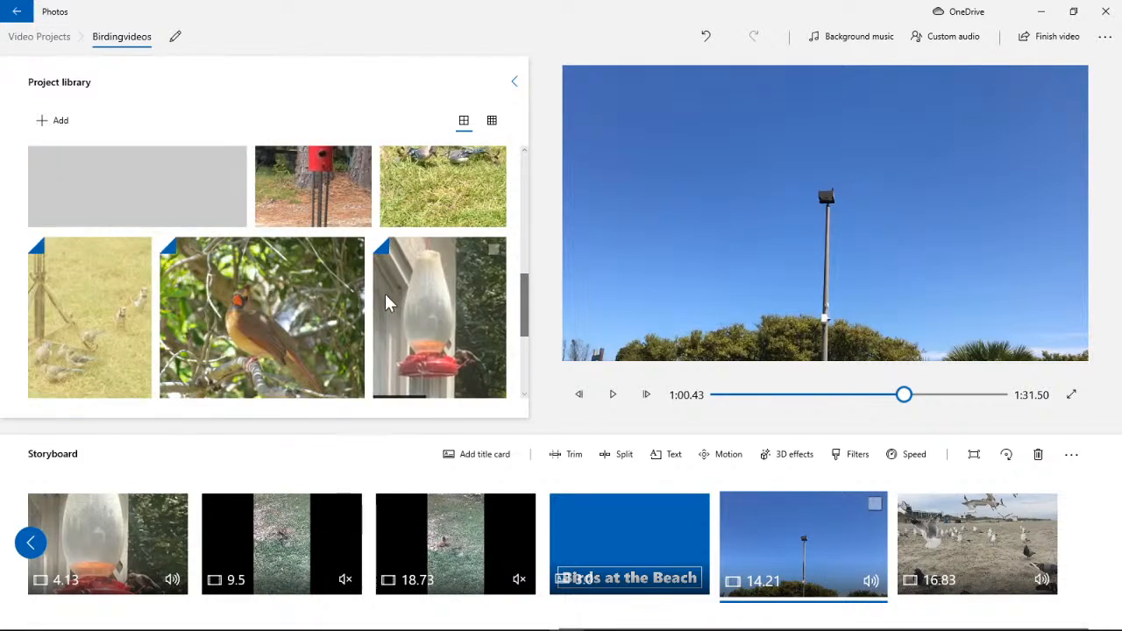
click(170, 228)
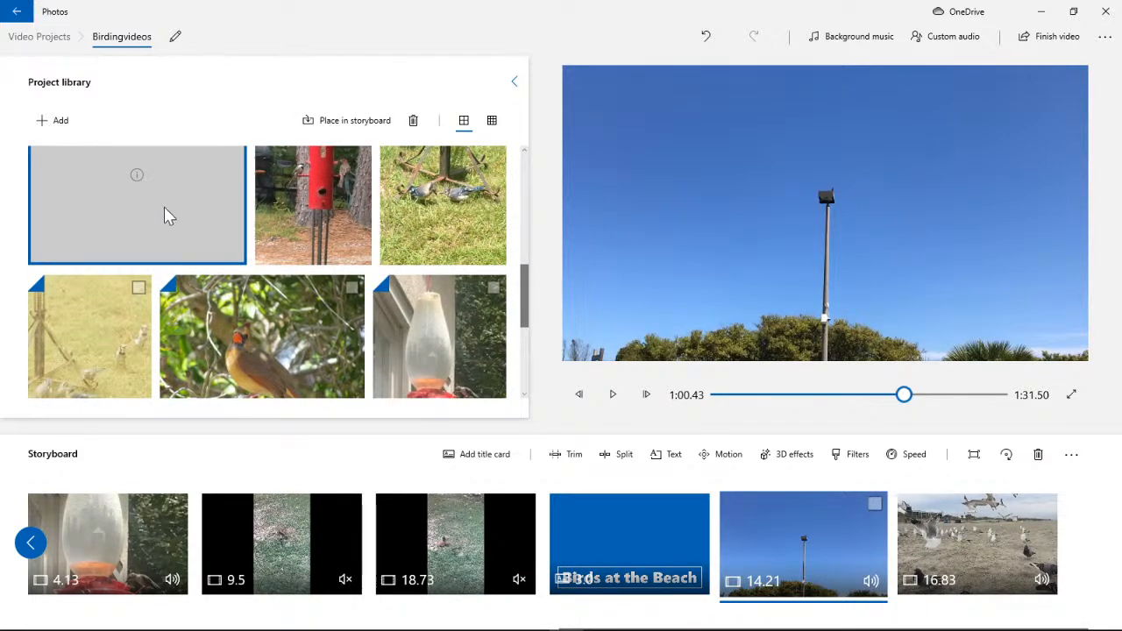
drag(163, 208, 975, 570)
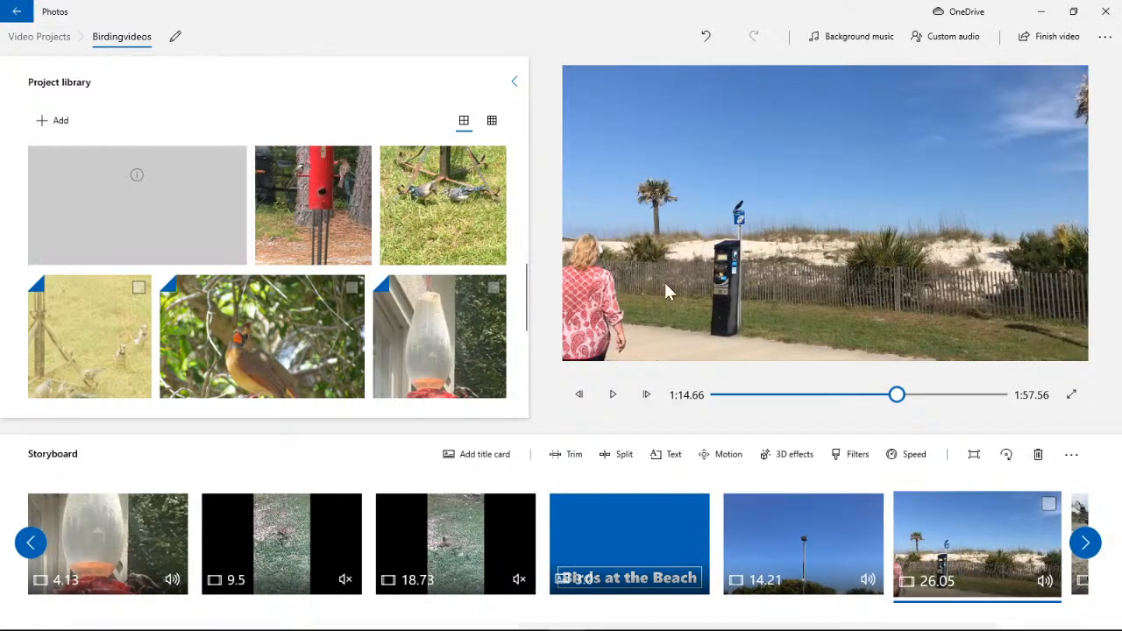
- Look through the rest of the project library and play the storyboard from around the "Birds at the Beach" title into the seagull clip
scroll(282, 302, down, 2)
scroll(310, 302, down, 4)
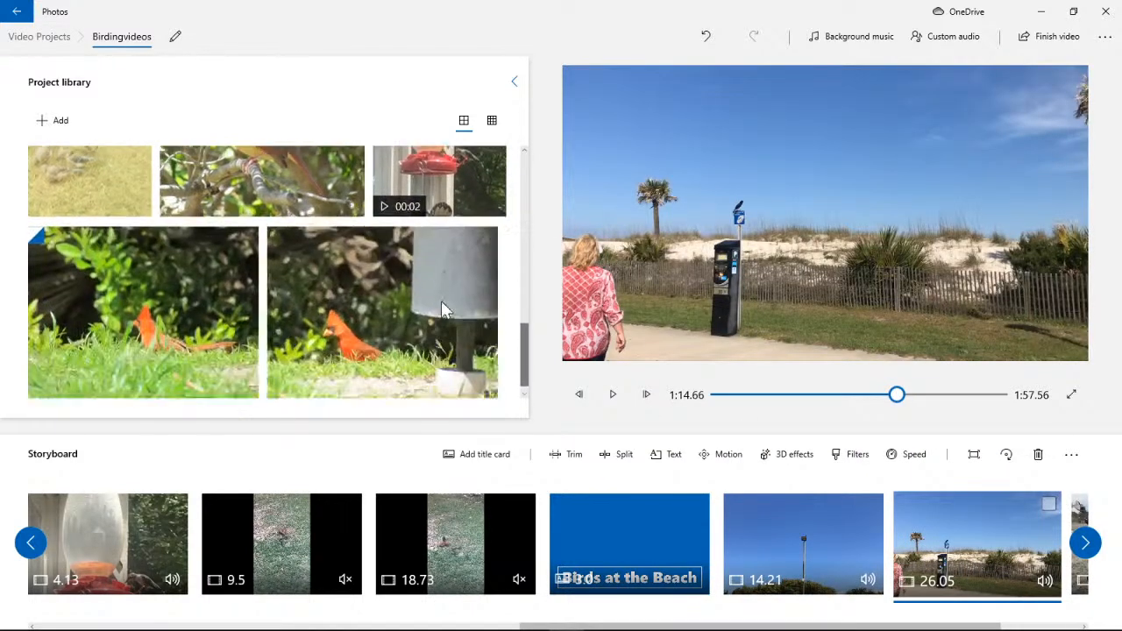
mouse_move(526, 357)
mouse_down()
mouse_move(528, 309)
mouse_move(529, 376)
mouse_up()
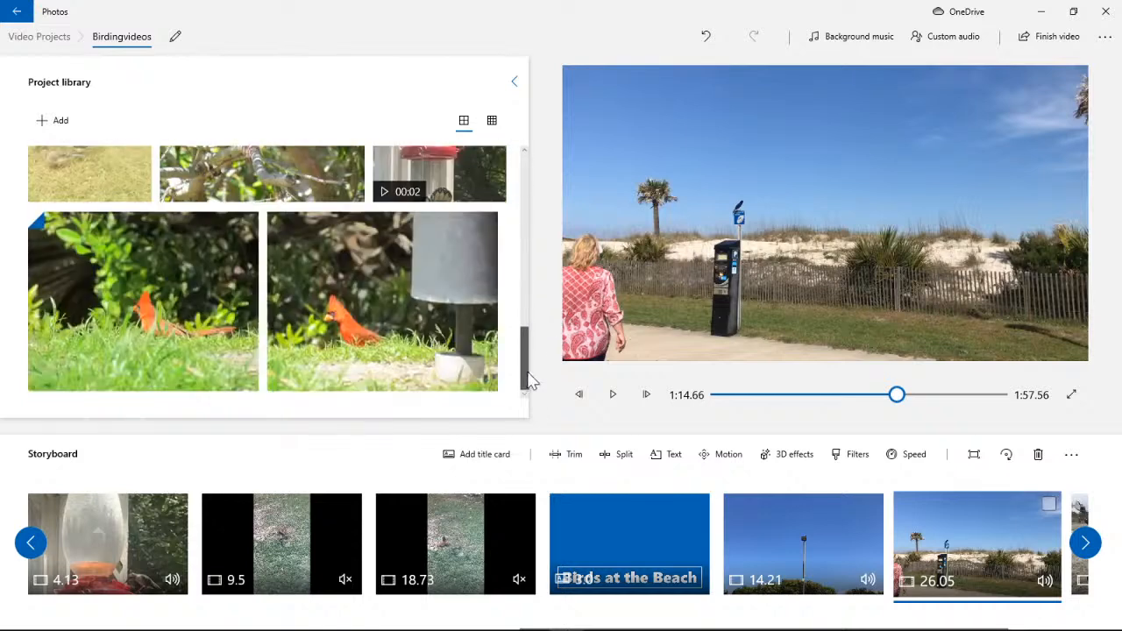
drag(899, 398, 857, 403)
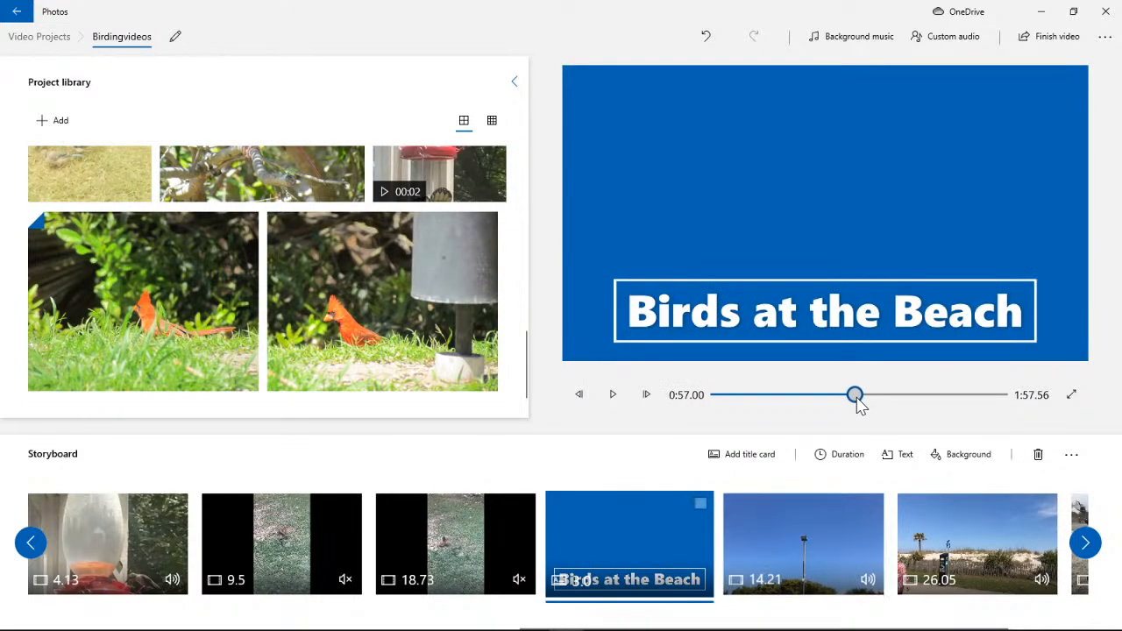
click(613, 396)
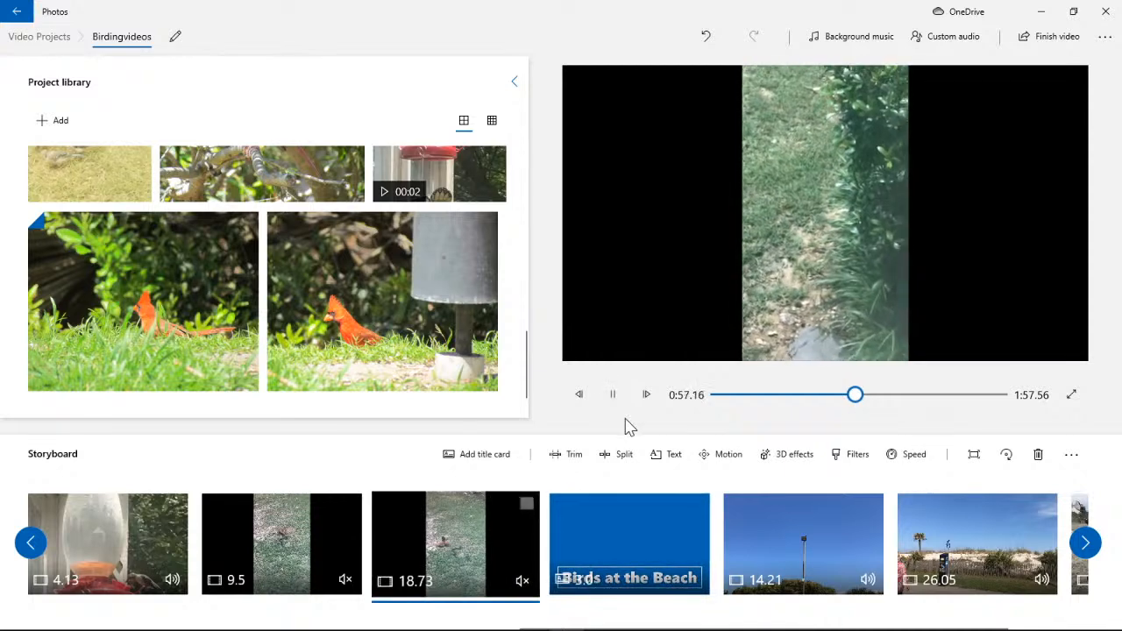
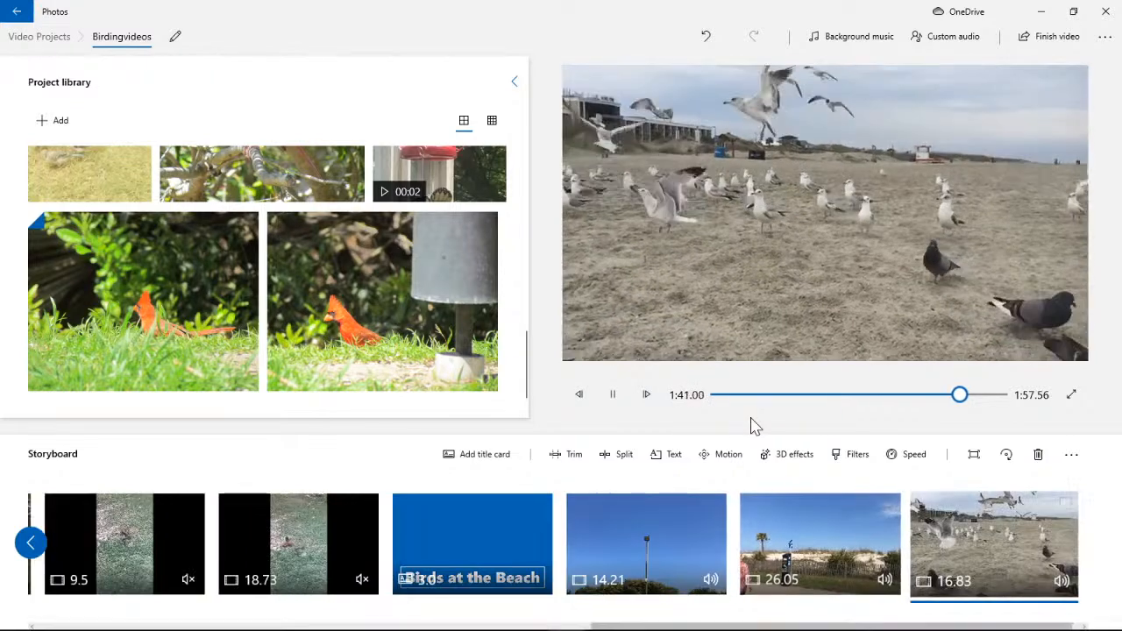
click(613, 395)
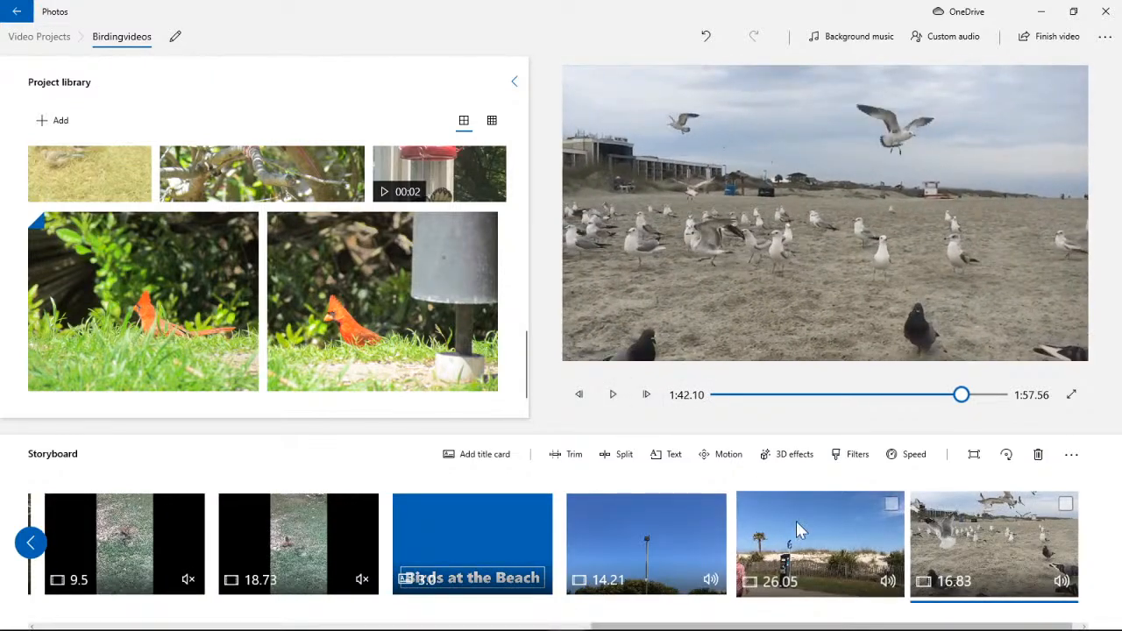
- Trim the parking-meter beach clip at both its start and end, leaving 18.7 seconds
click(783, 494)
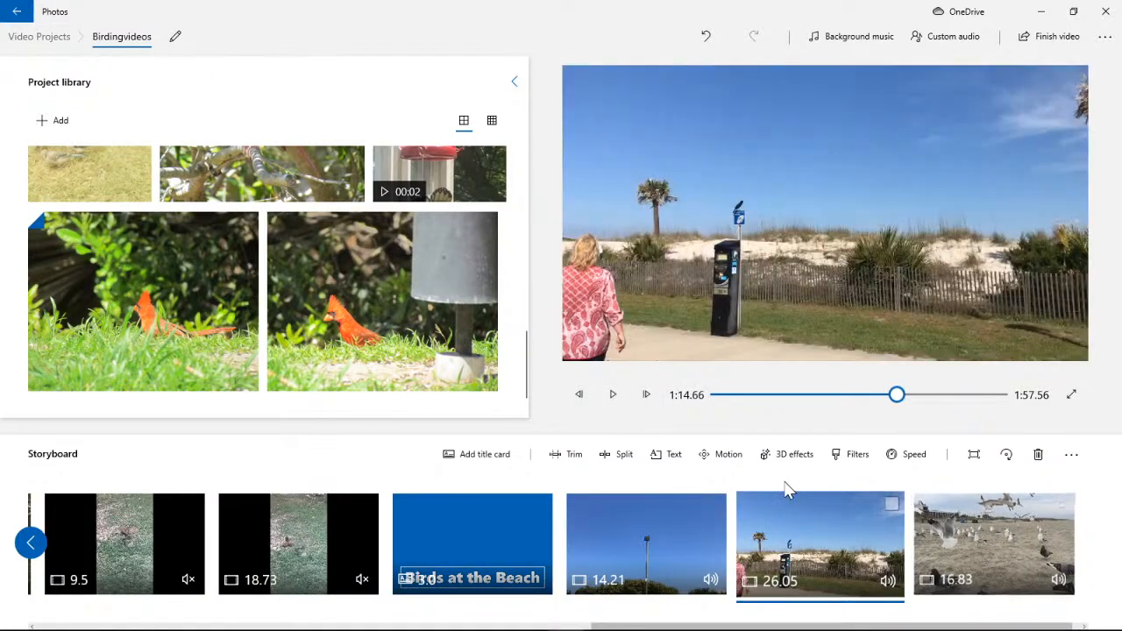
click(569, 454)
drag(184, 596, 251, 601)
drag(853, 598, 745, 603)
click(976, 612)
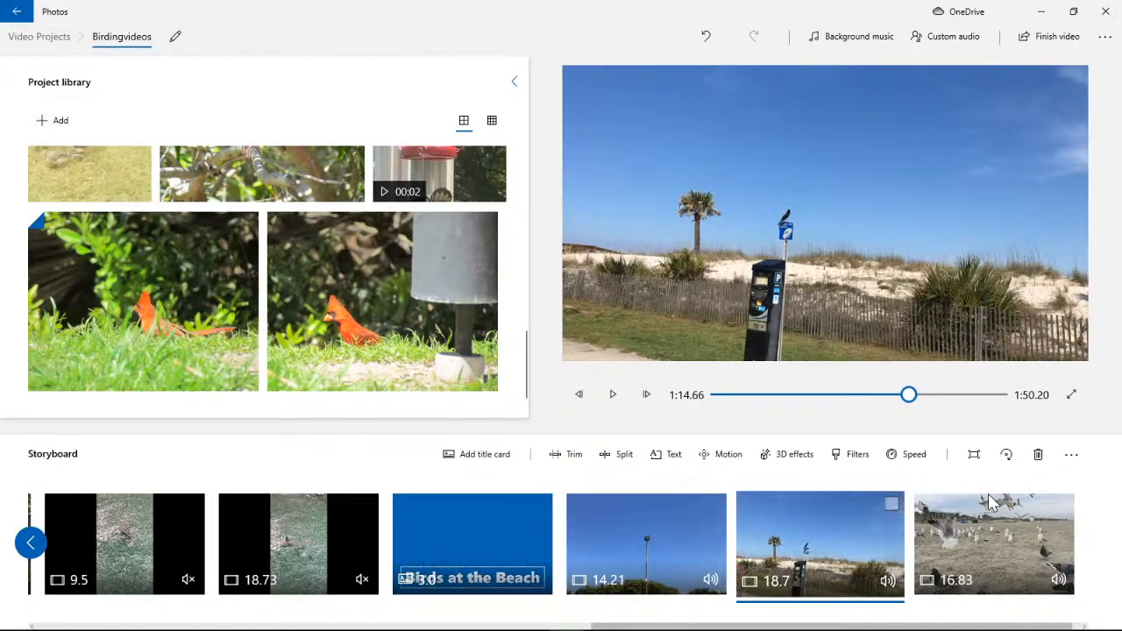
- Play the storyboard from the lamp-post clip through the end of the seagull clip
click(894, 396)
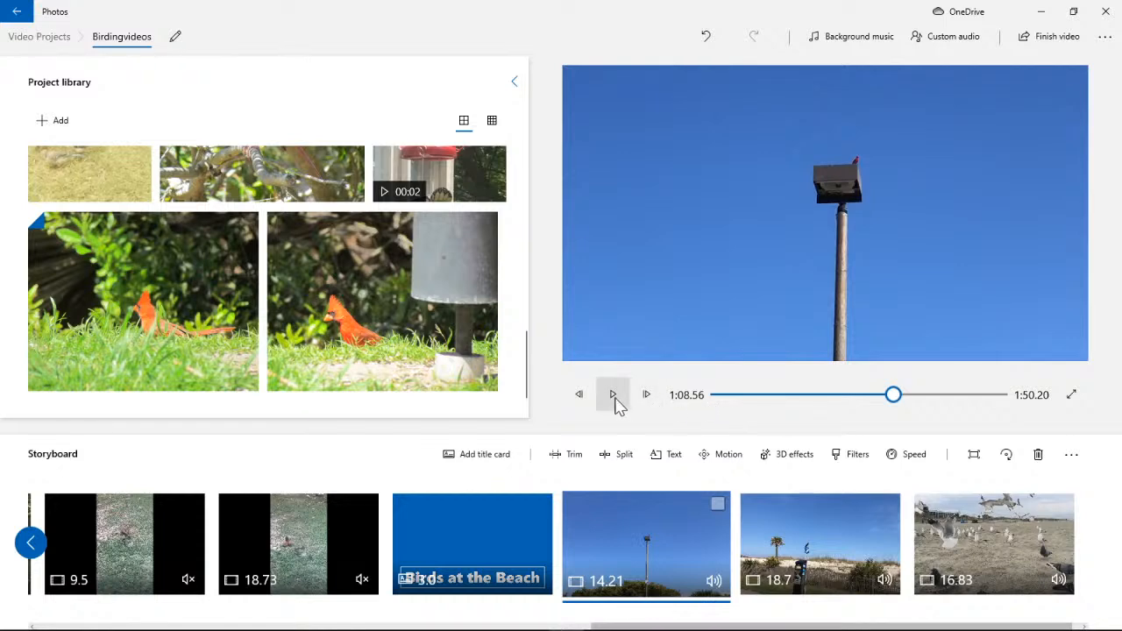
click(614, 397)
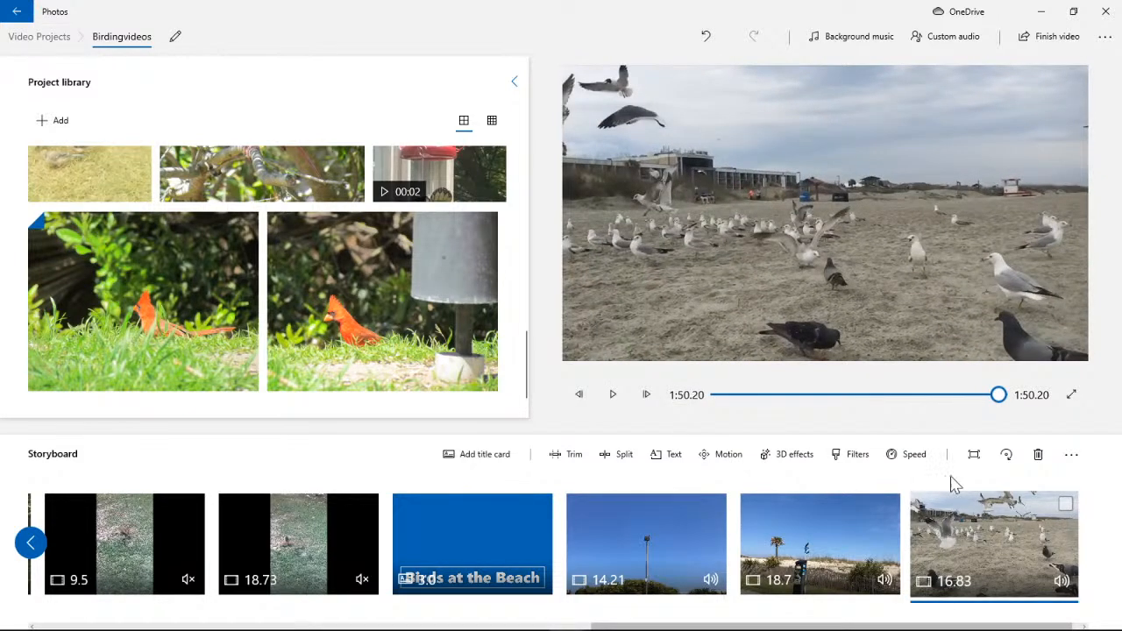
- Slow the seagull clip down so it lasts 33.67 seconds, and play it back from its beginning
click(917, 458)
drag(906, 404, 878, 414)
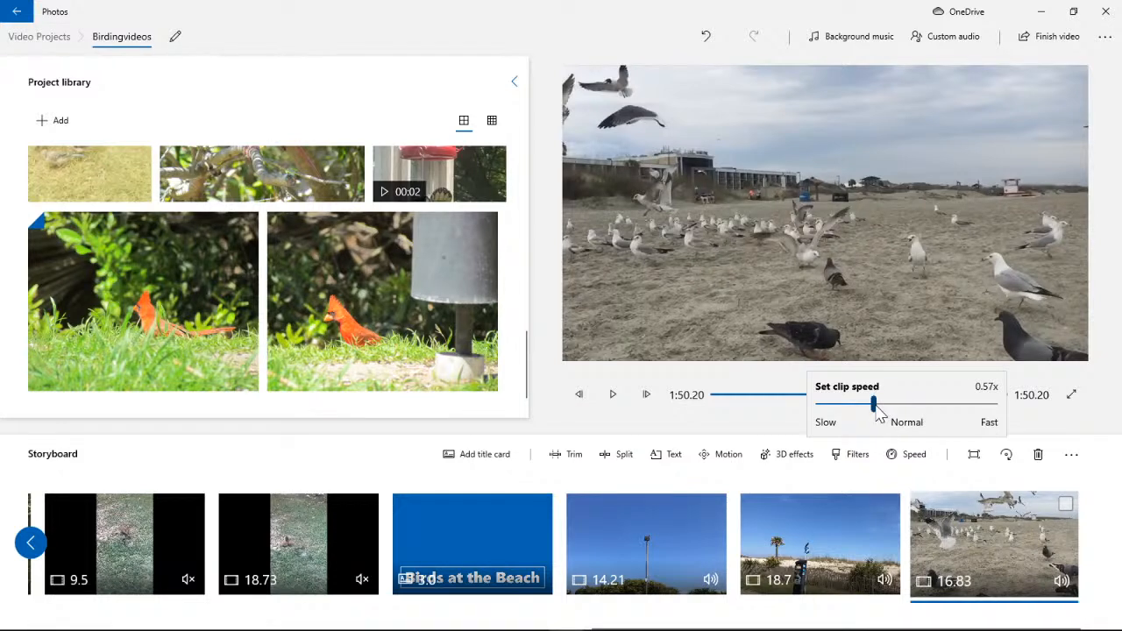
click(783, 419)
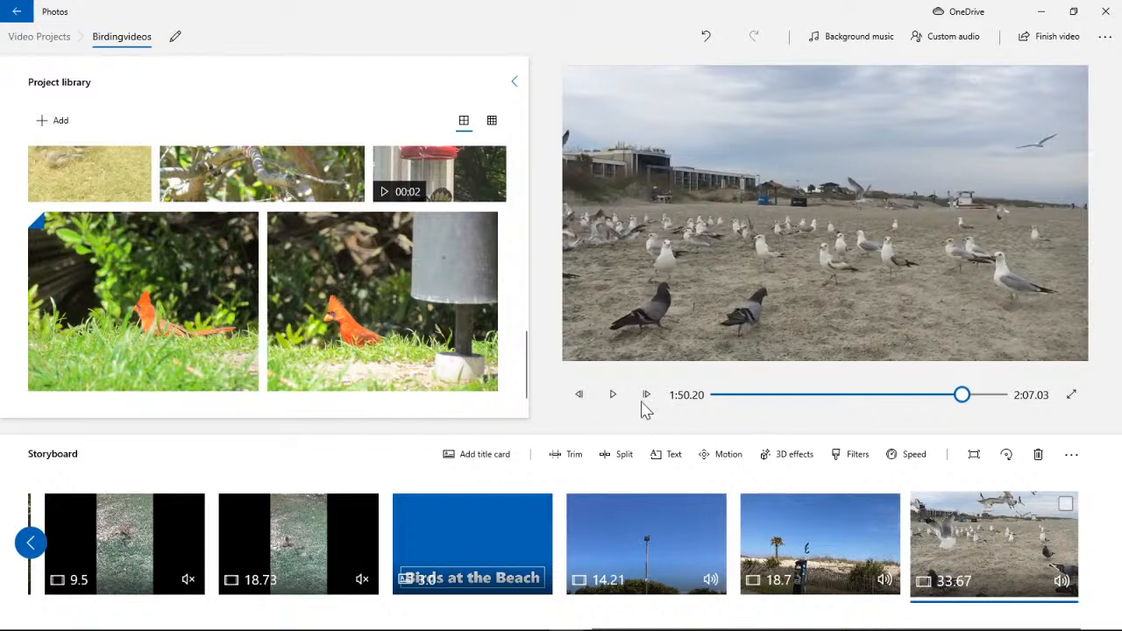
drag(963, 396, 926, 405)
click(613, 396)
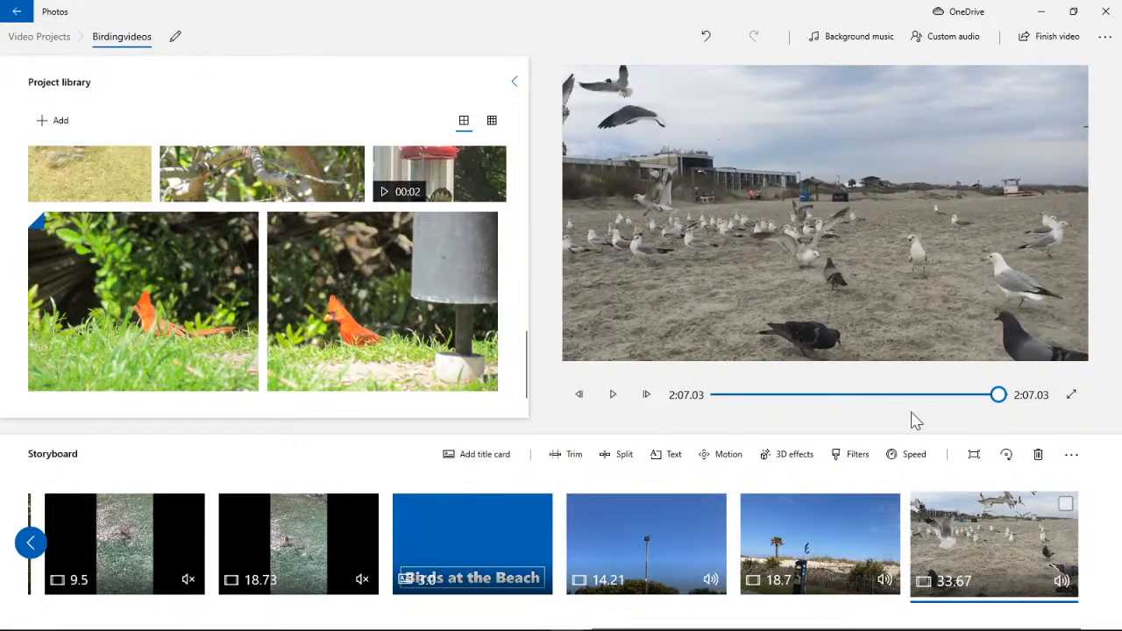
- Reselect the seagull clip and open its 3D effects
click(832, 535)
click(956, 534)
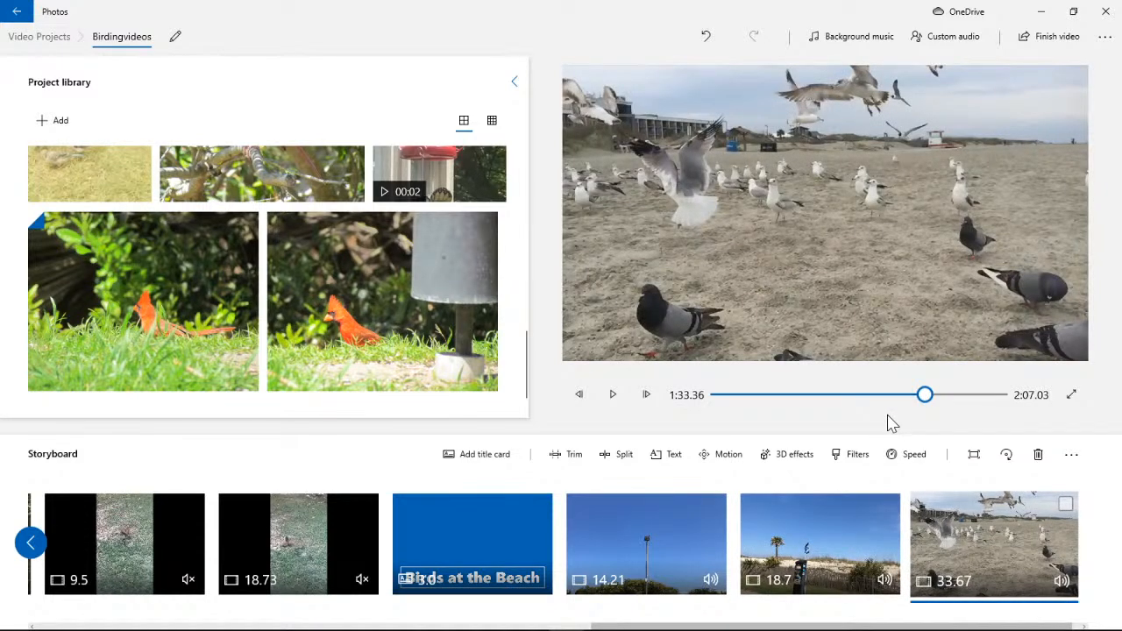
click(795, 463)
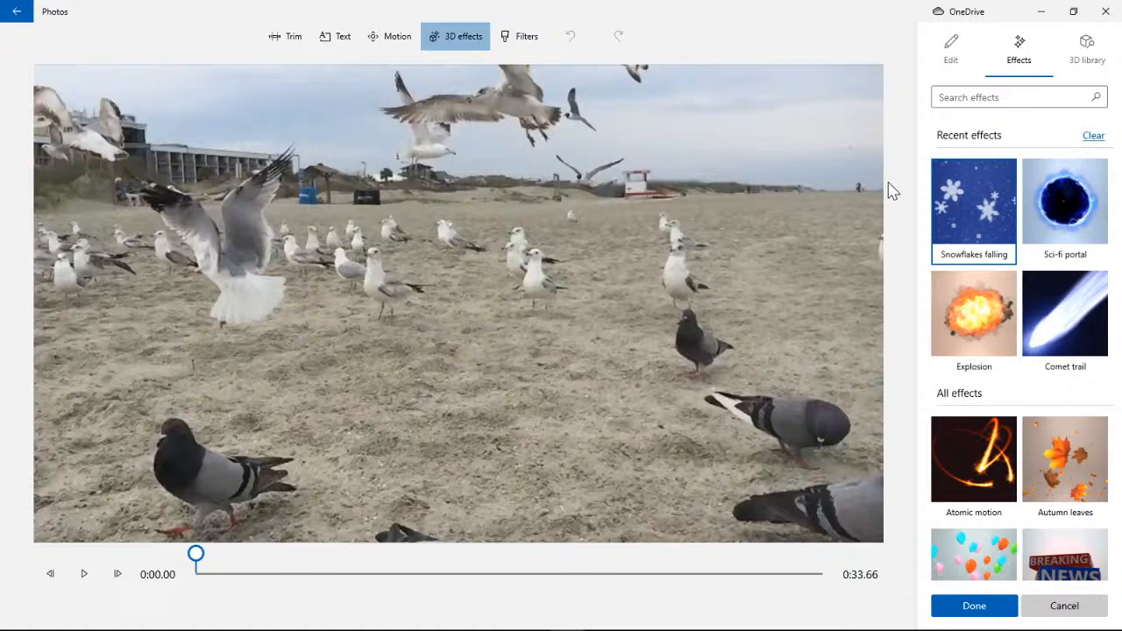
- Try the Explosion effect on the seagull clip, remove it and return to the available effects
click(964, 298)
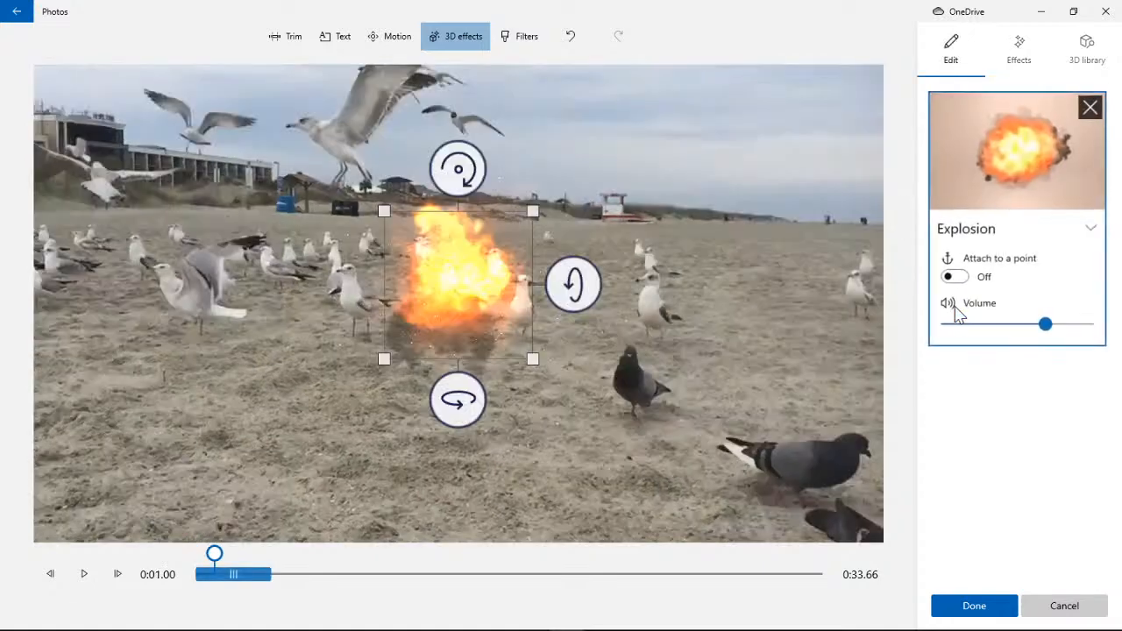
click(1091, 108)
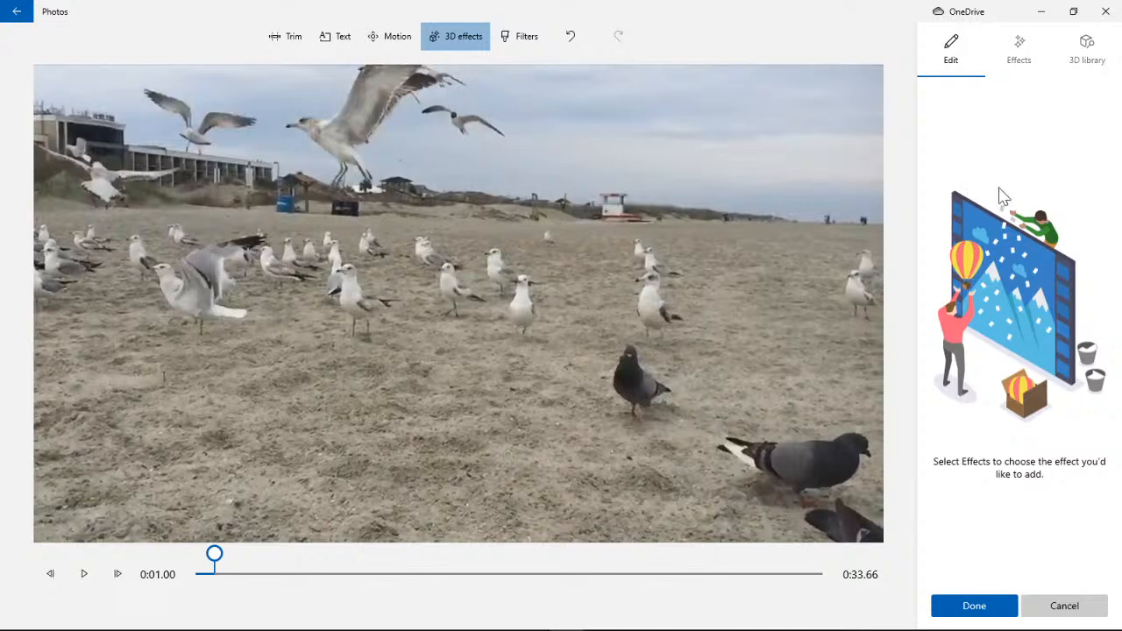
click(1019, 52)
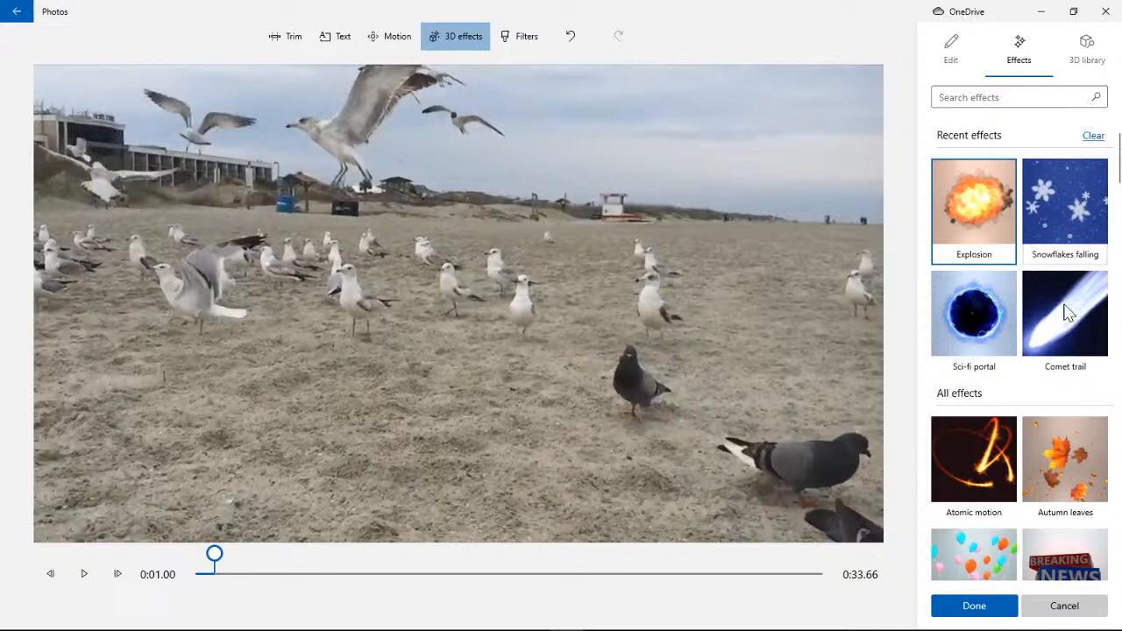
- Try the Autumn leaves effect at the start of the seagull clip, preview it and remove it
scroll(1037, 344, down, 5)
scroll(1029, 351, up, 4)
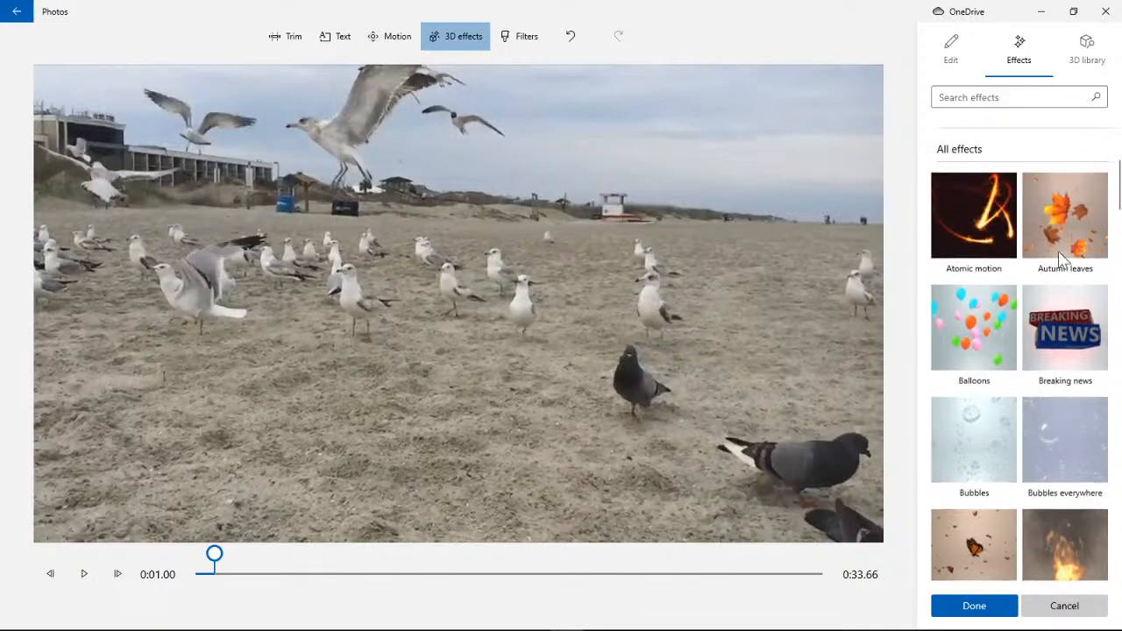
scroll(1062, 278, down, 1)
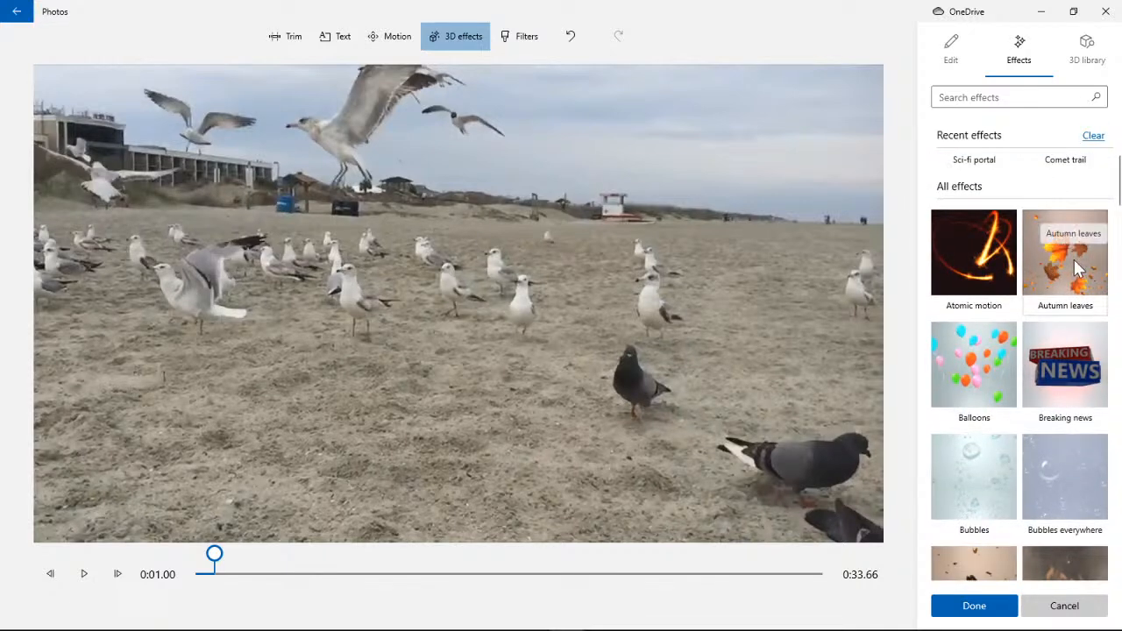
click(1078, 270)
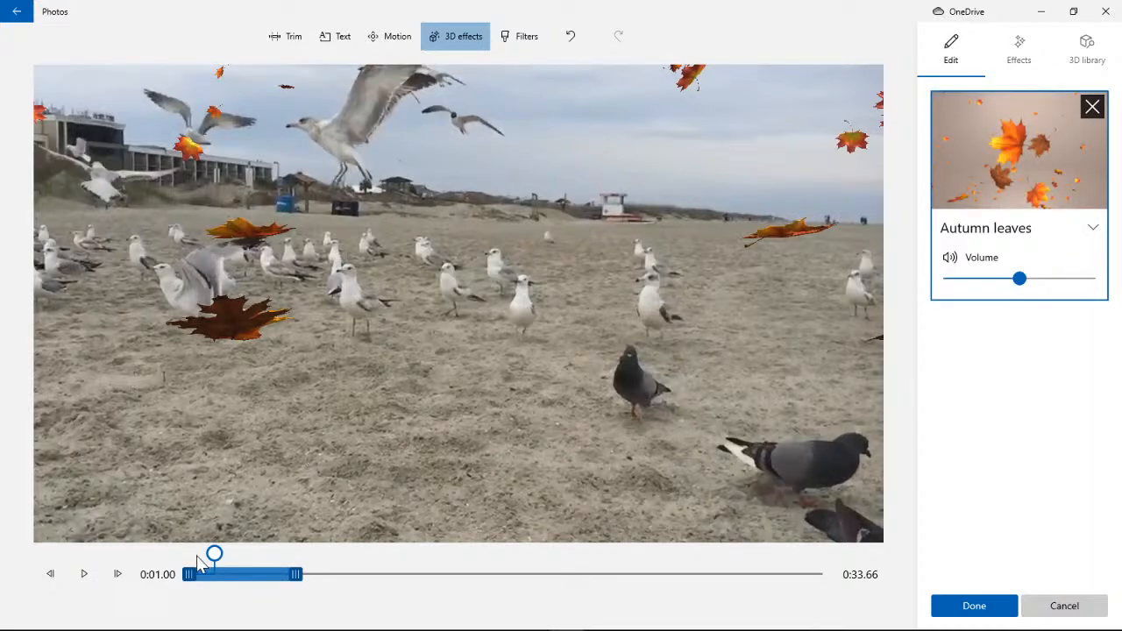
click(182, 563)
click(85, 574)
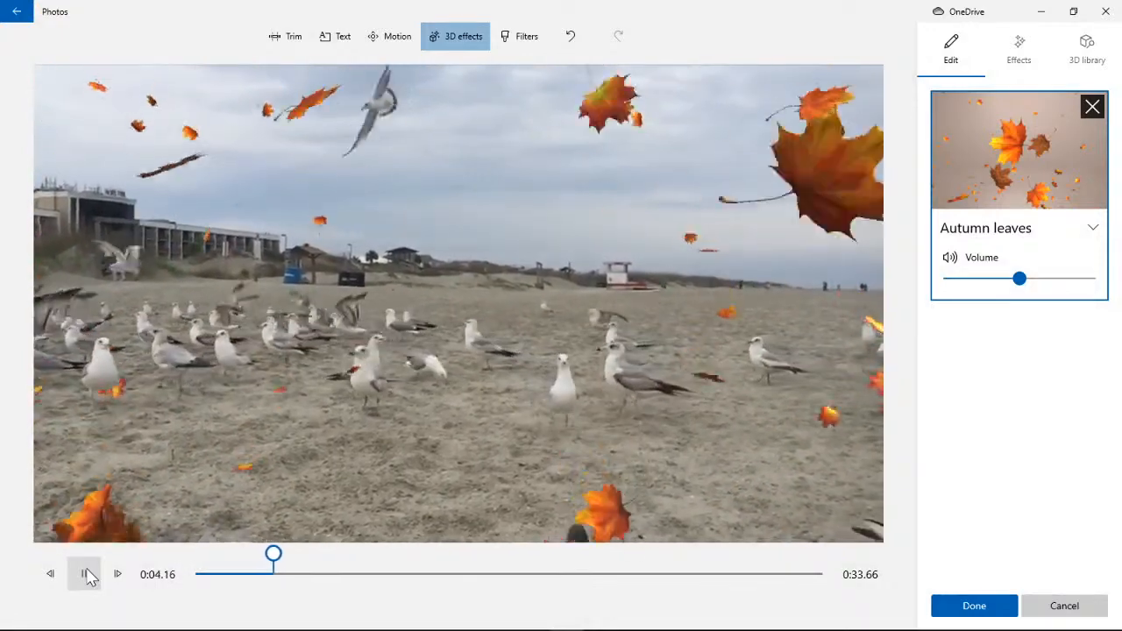
click(85, 574)
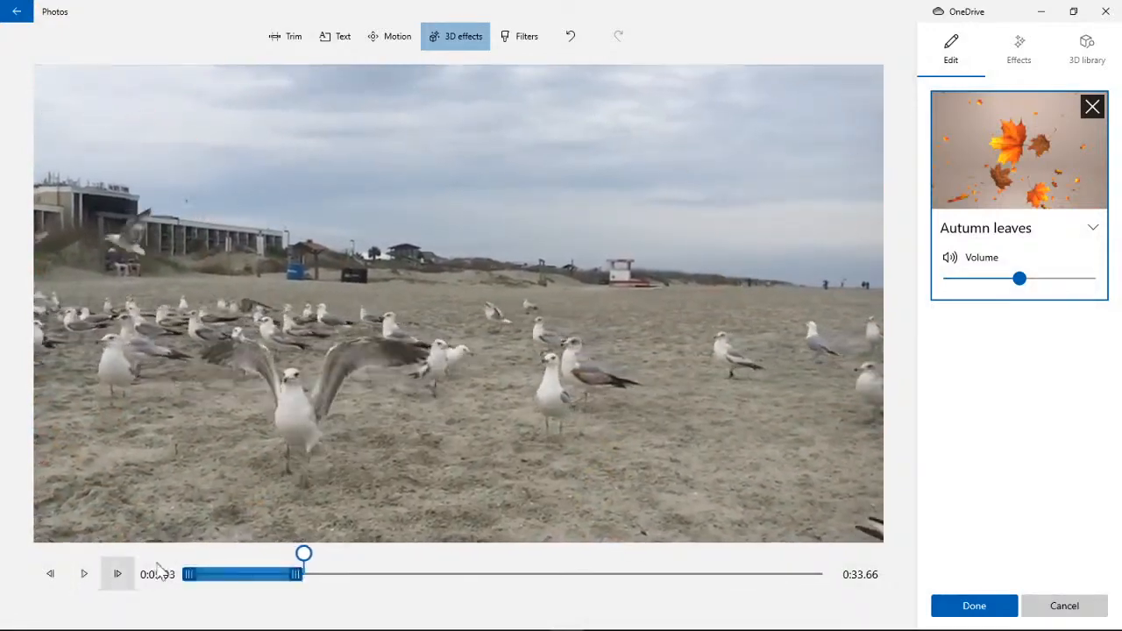
drag(304, 555, 167, 575)
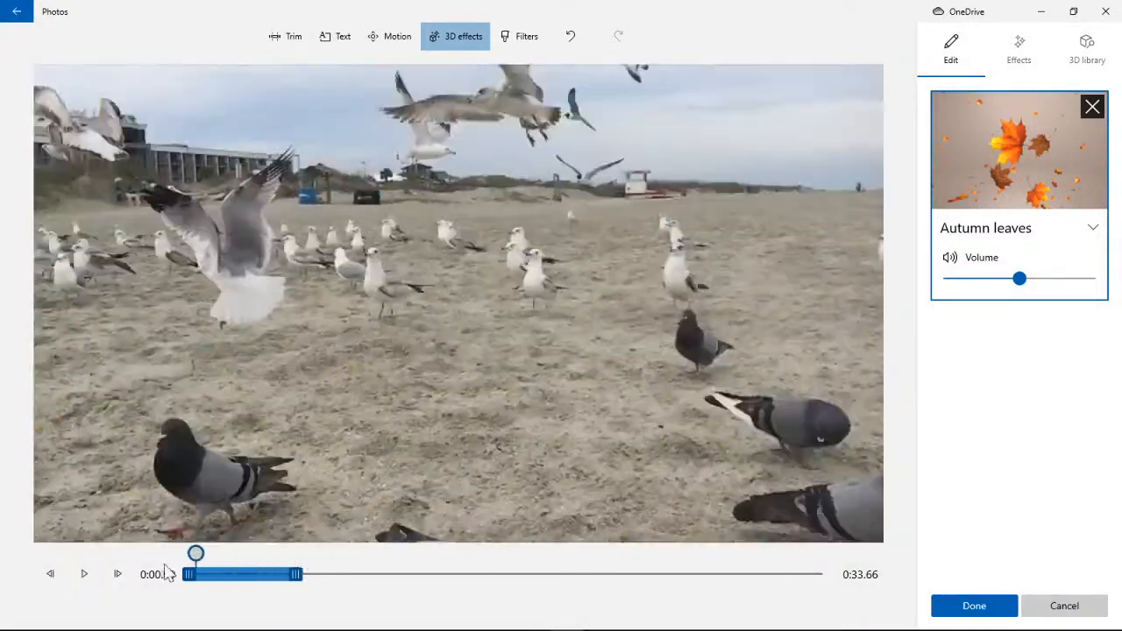
click(1092, 107)
- Try the Breaking news effect at the start of the seagull clip, preview it and remove it
click(1090, 70)
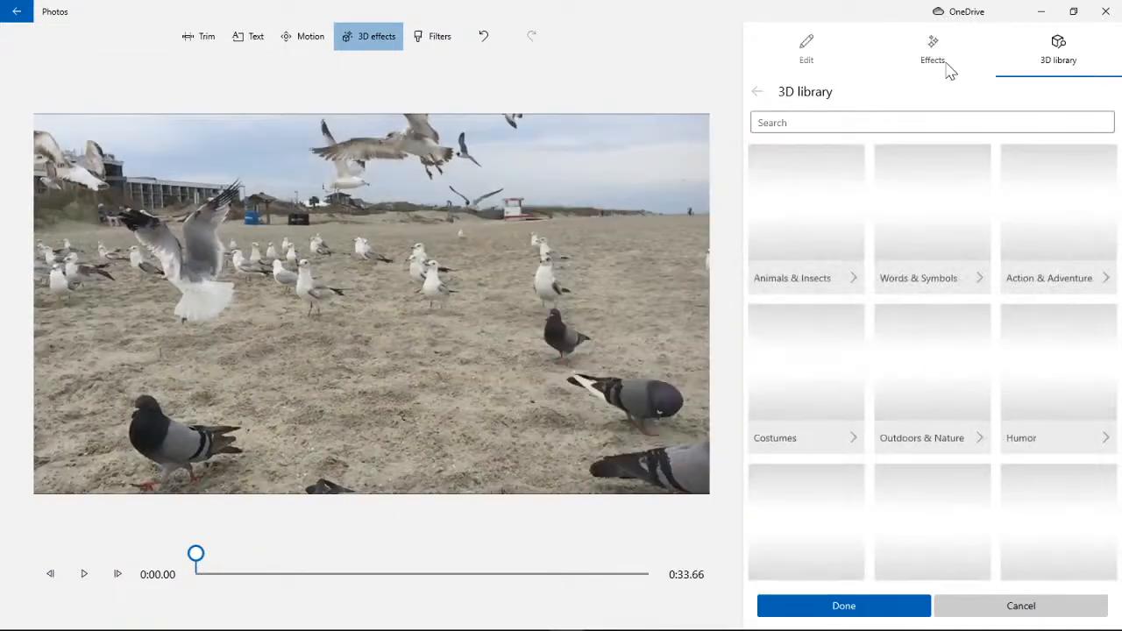
click(947, 68)
scroll(1075, 360, down, 5)
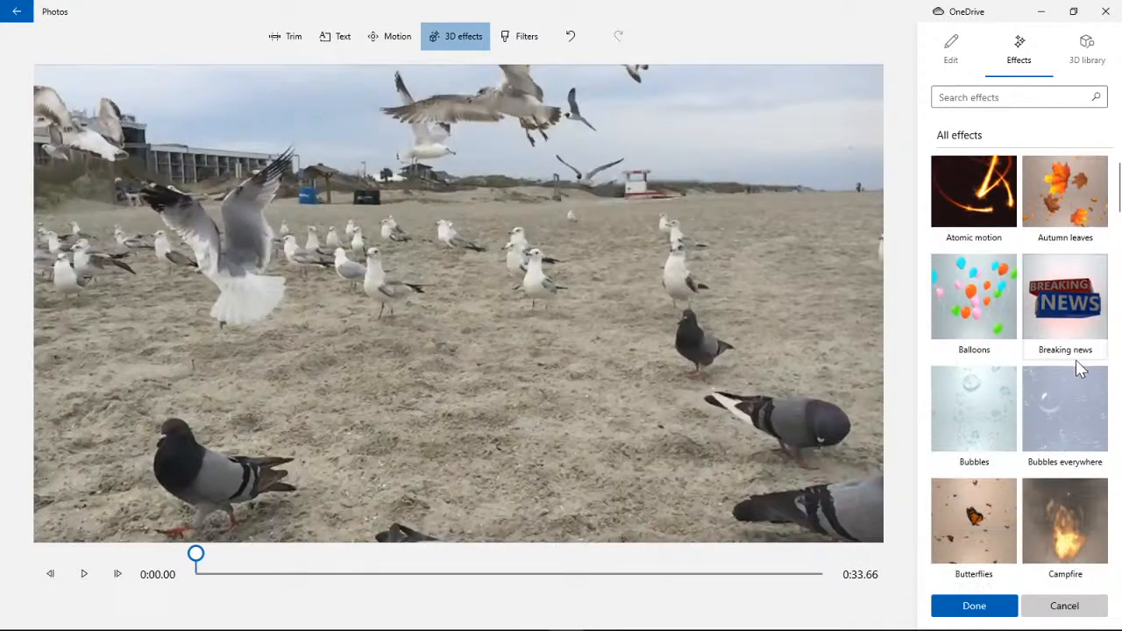
click(1053, 290)
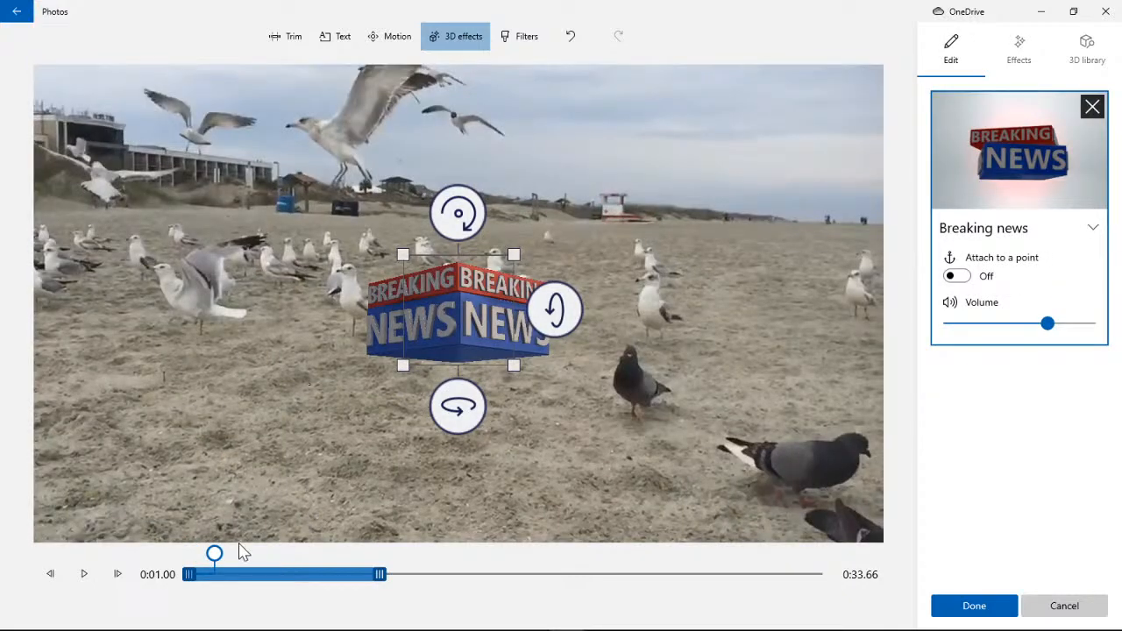
drag(215, 557, 155, 561)
click(83, 574)
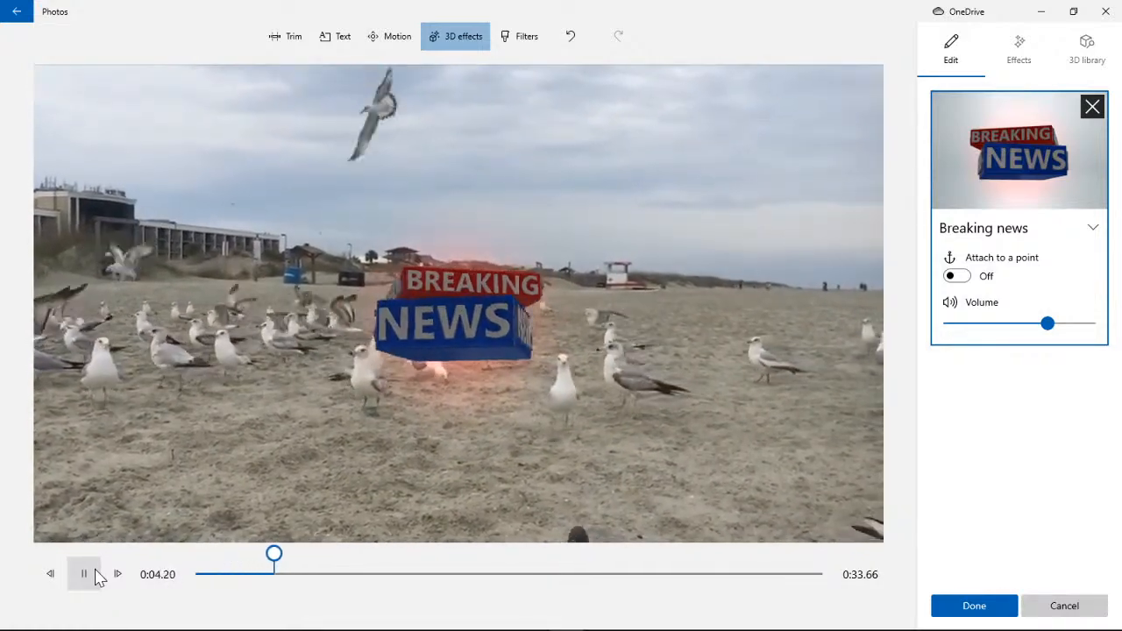
click(97, 572)
click(1092, 108)
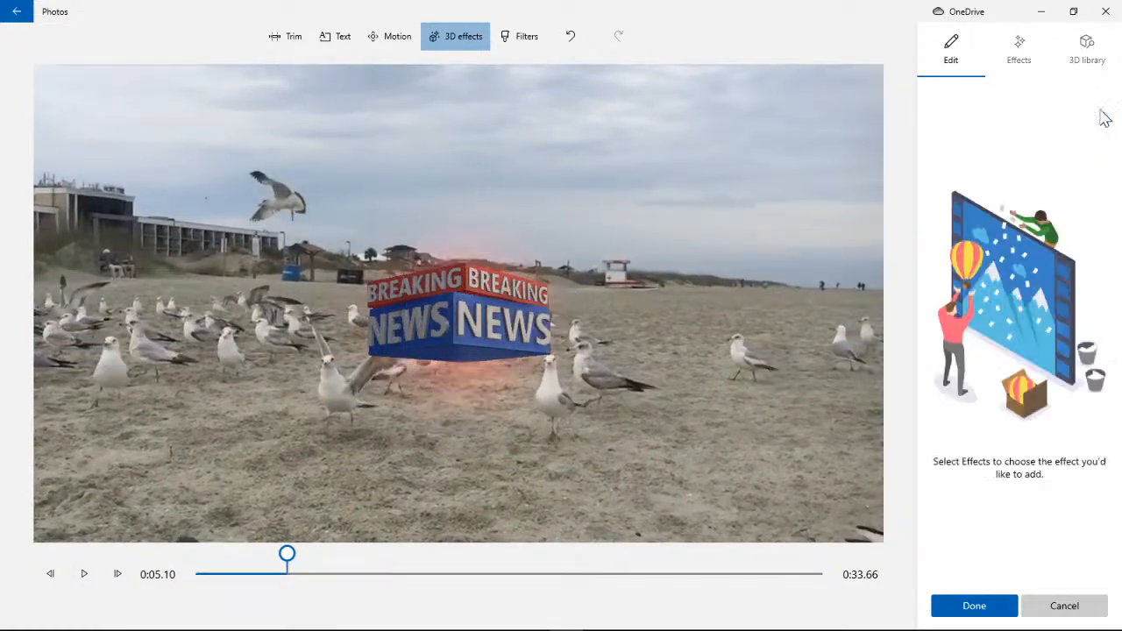
- Add the Balloons effect around the 5-second mark of the seagull clip and preview it
click(1033, 61)
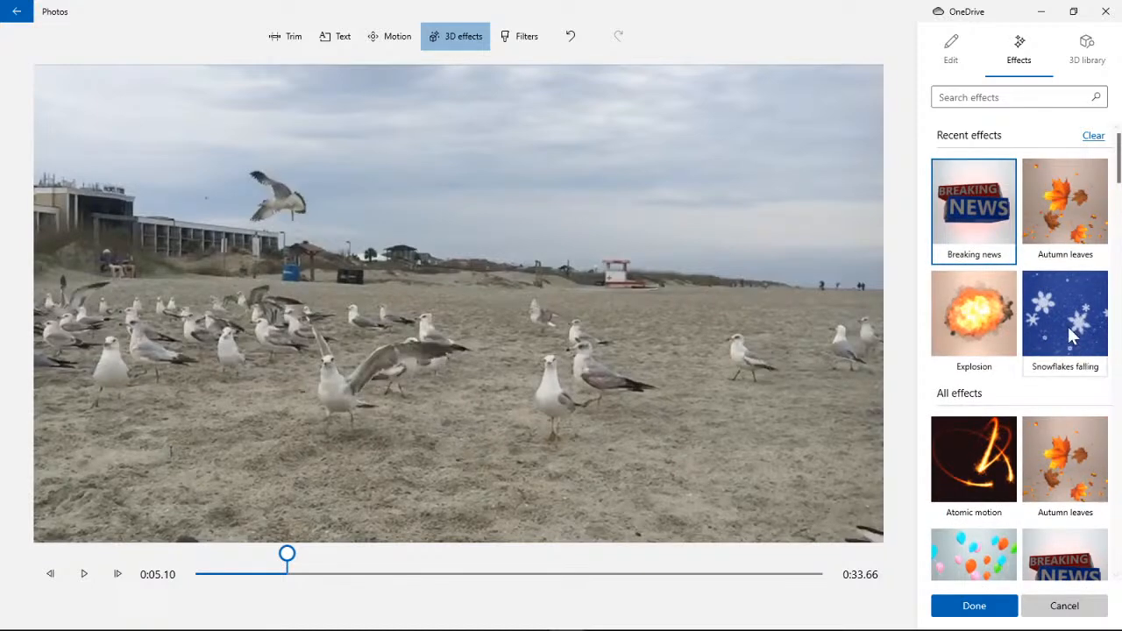
scroll(1072, 336, down, 4)
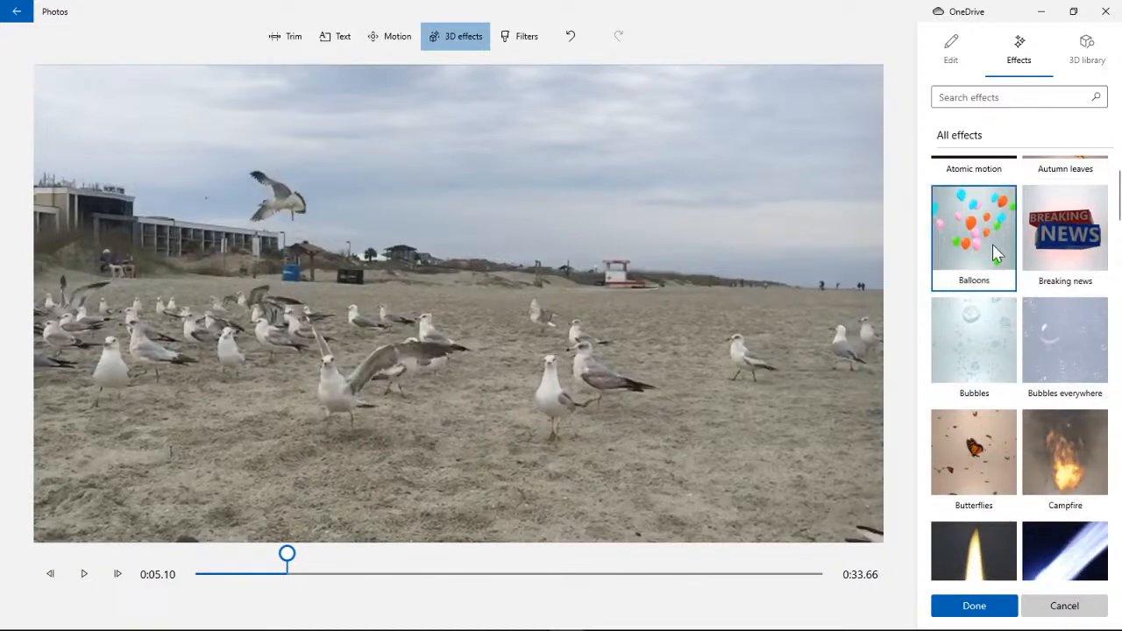
click(994, 249)
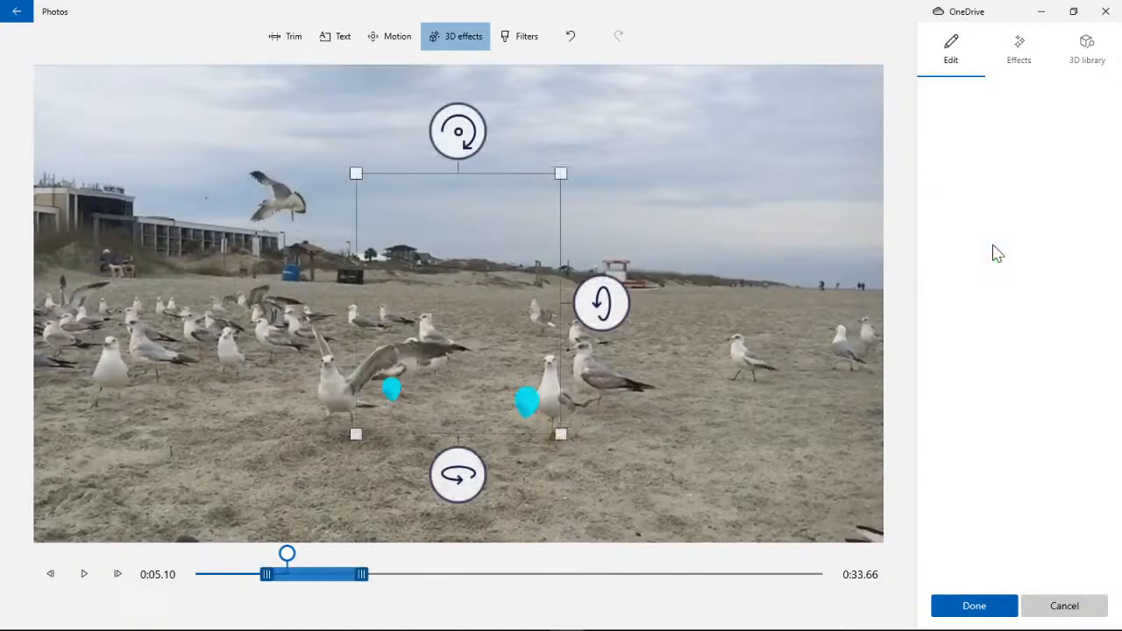
click(84, 574)
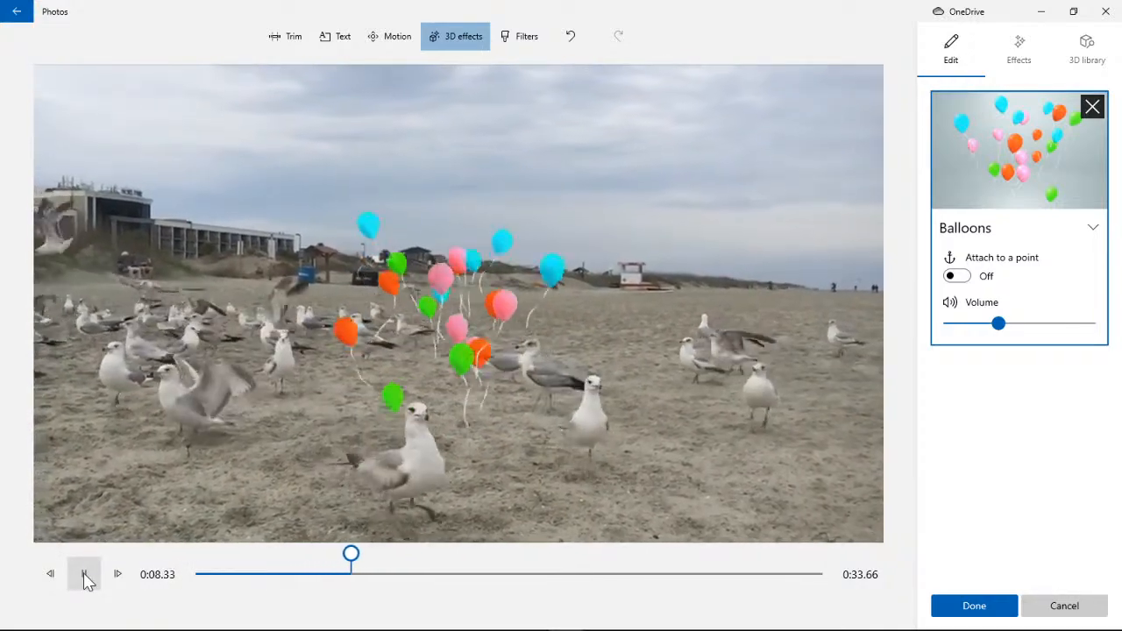
click(85, 577)
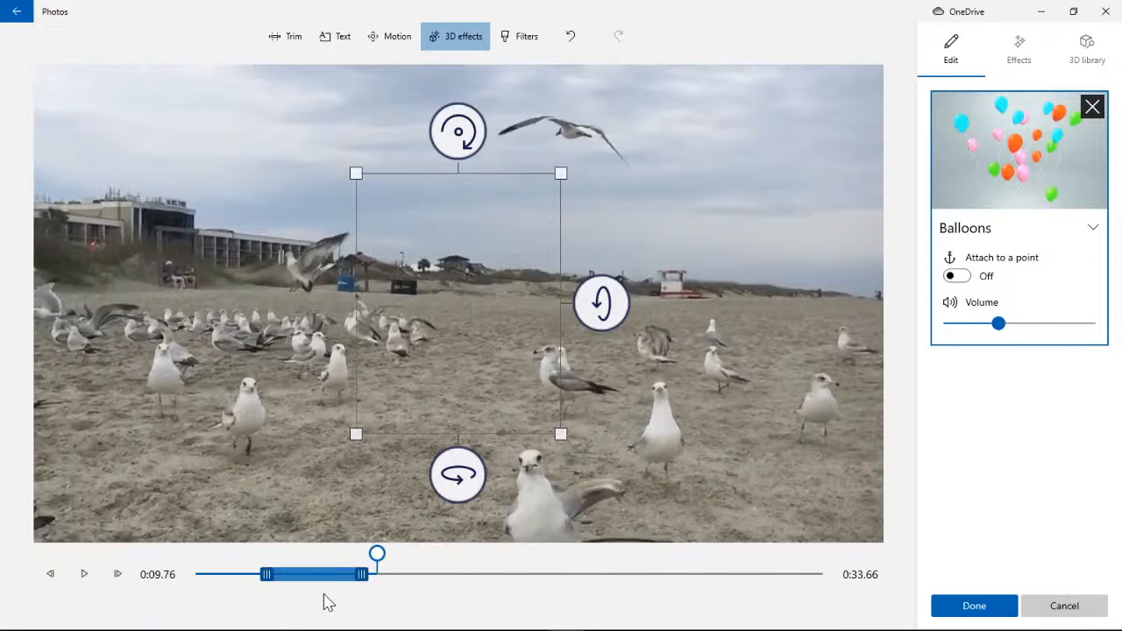
- Extend the Balloons effect to end at about 16 seconds and play the clip from near its start
drag(362, 575, 492, 575)
drag(368, 565, 246, 565)
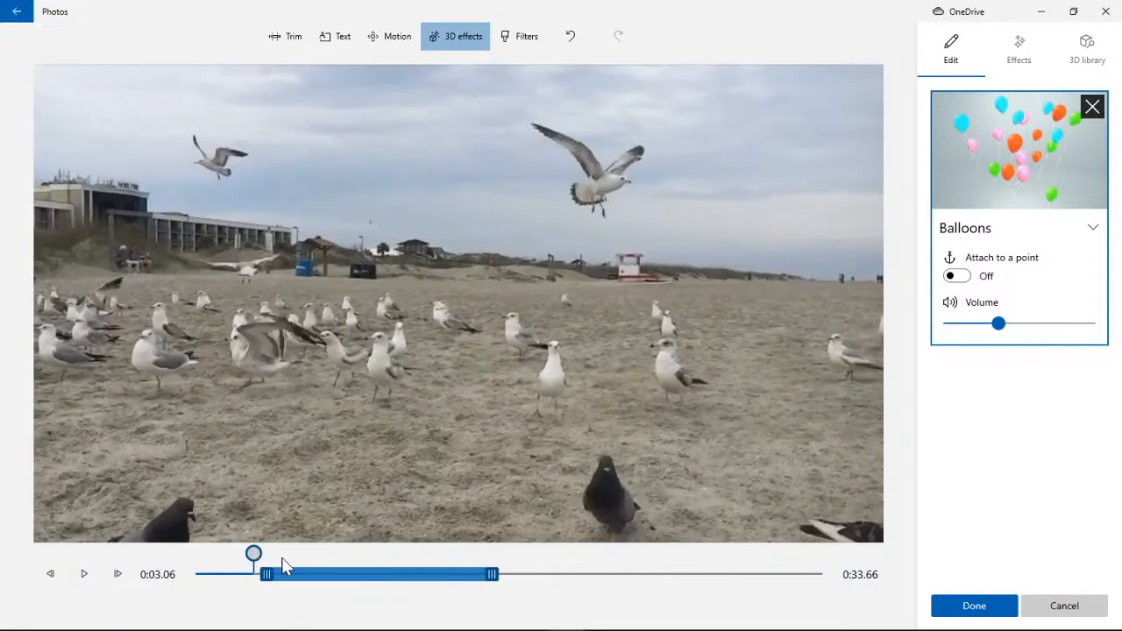
click(207, 572)
click(84, 574)
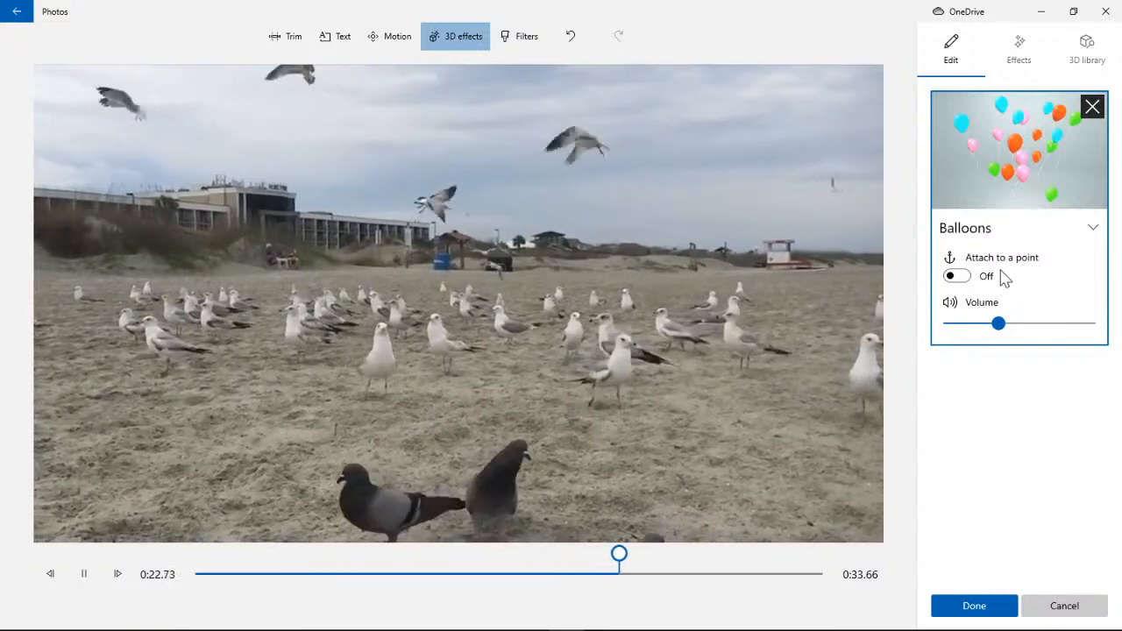
- Attach the Balloons effect to a point, dismiss the anchor tips and place the anchor on the sand below the landing gull
click(957, 276)
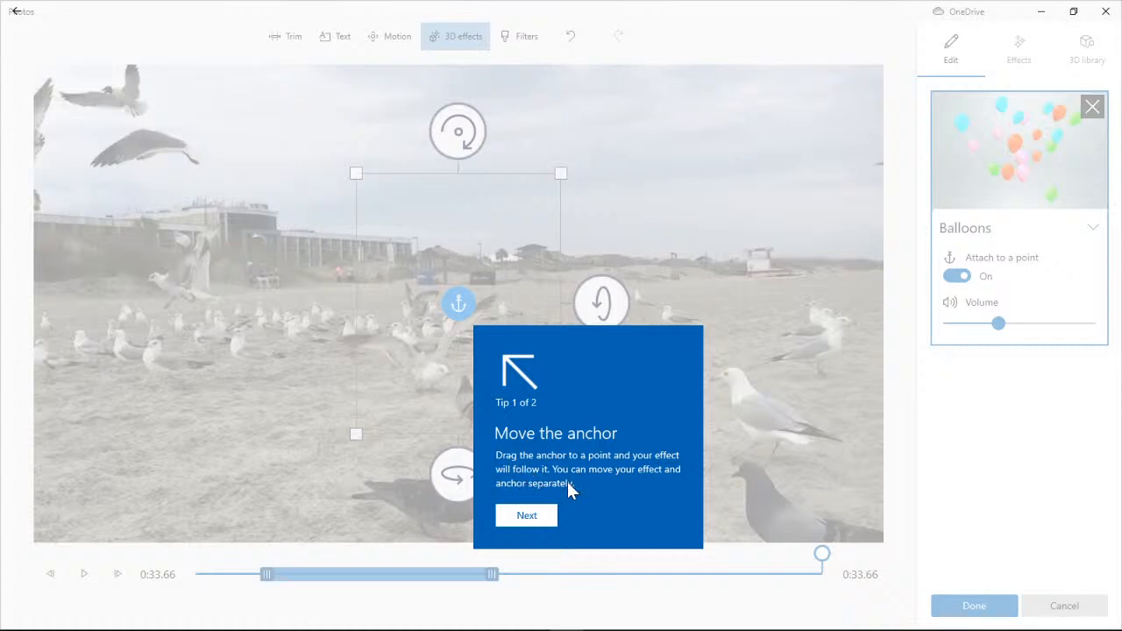
click(523, 515)
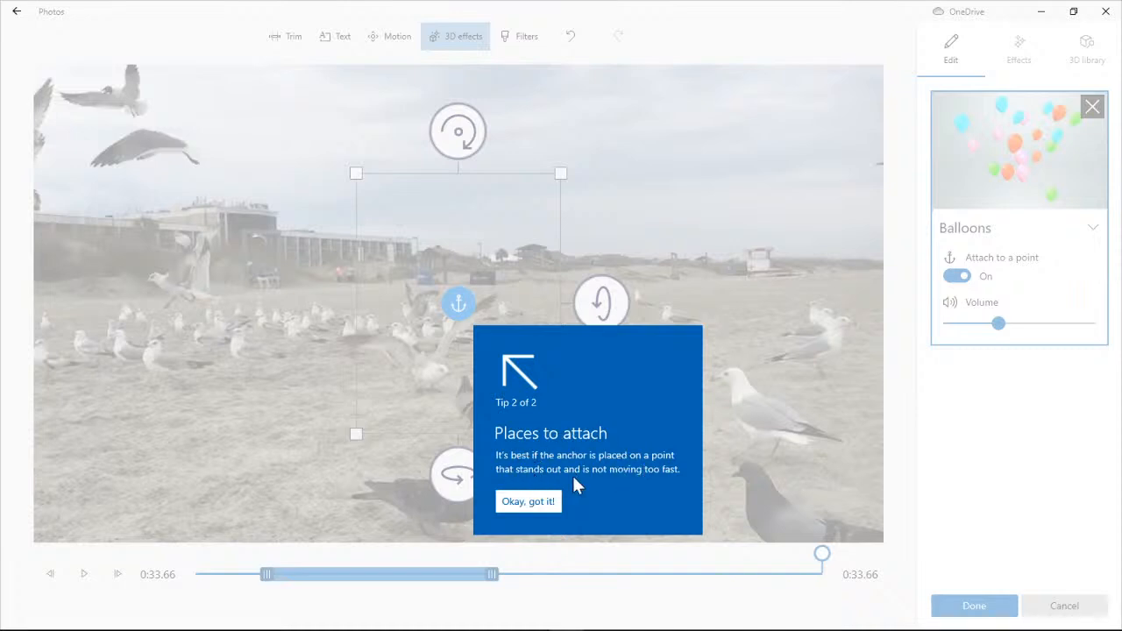
click(458, 305)
drag(458, 305, 380, 382)
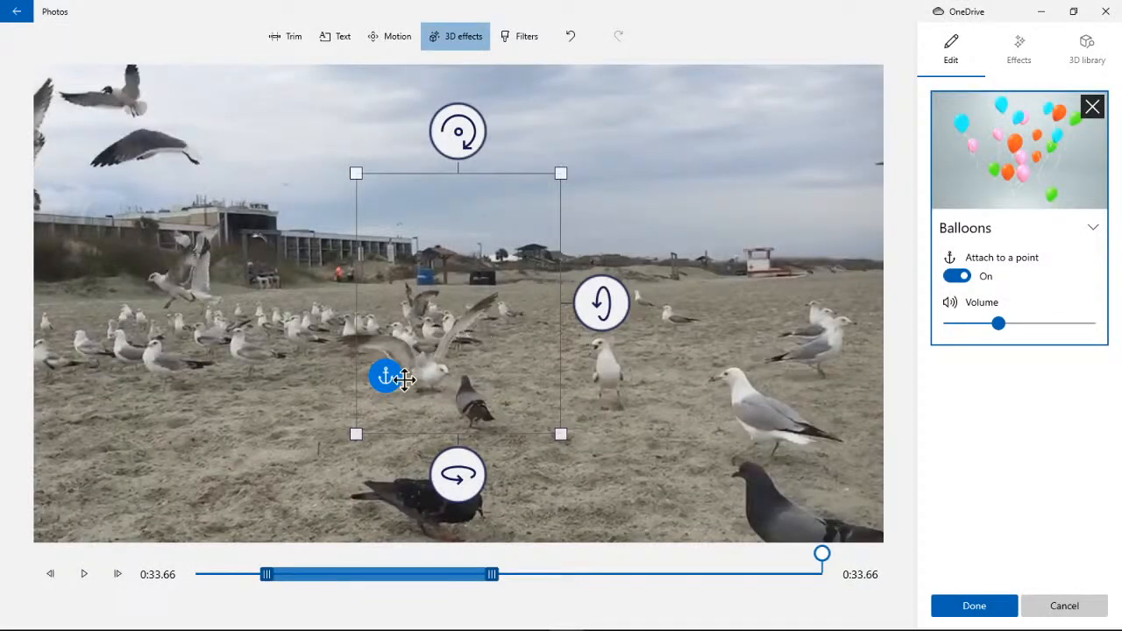
drag(386, 377, 388, 404)
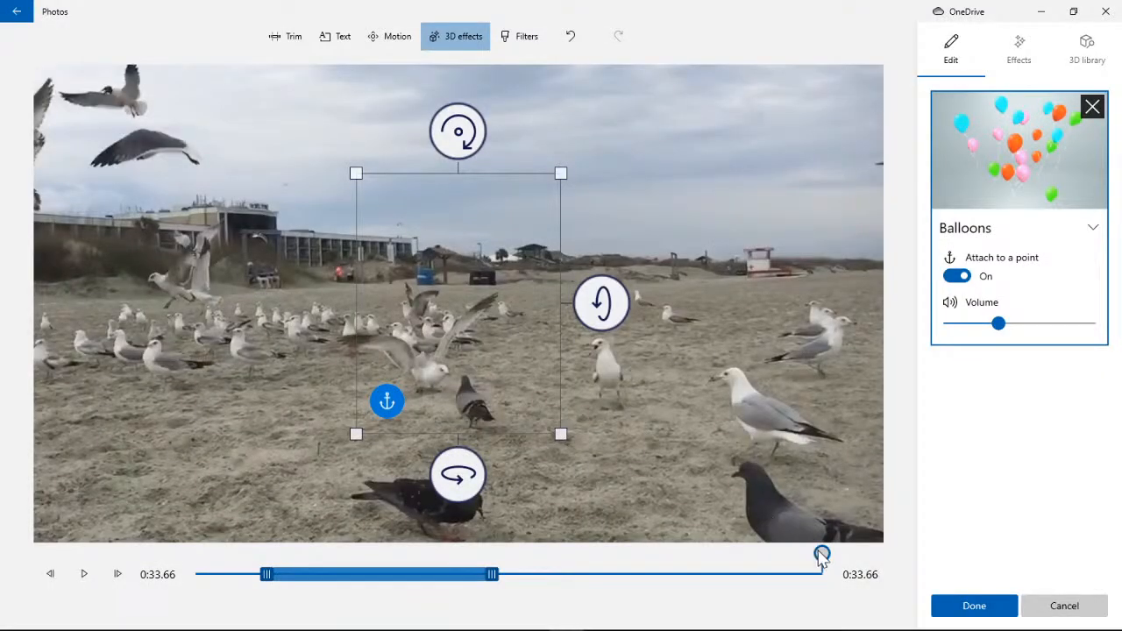
- Play the seagull clip from its start to about 16 seconds to check the anchored balloons
drag(821, 558, 168, 556)
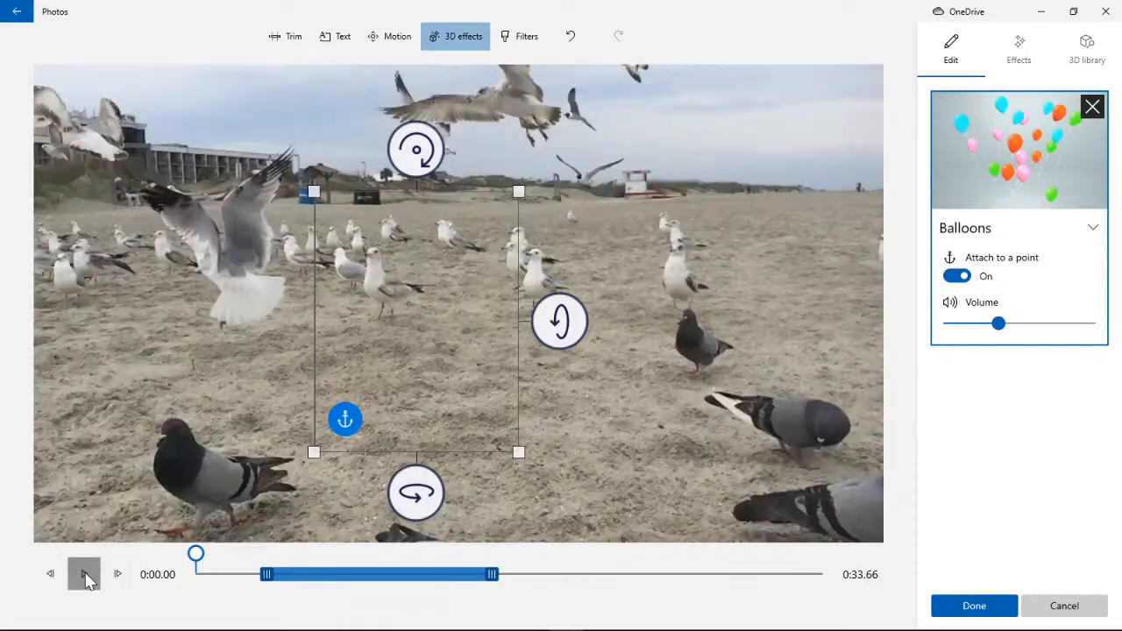
click(85, 578)
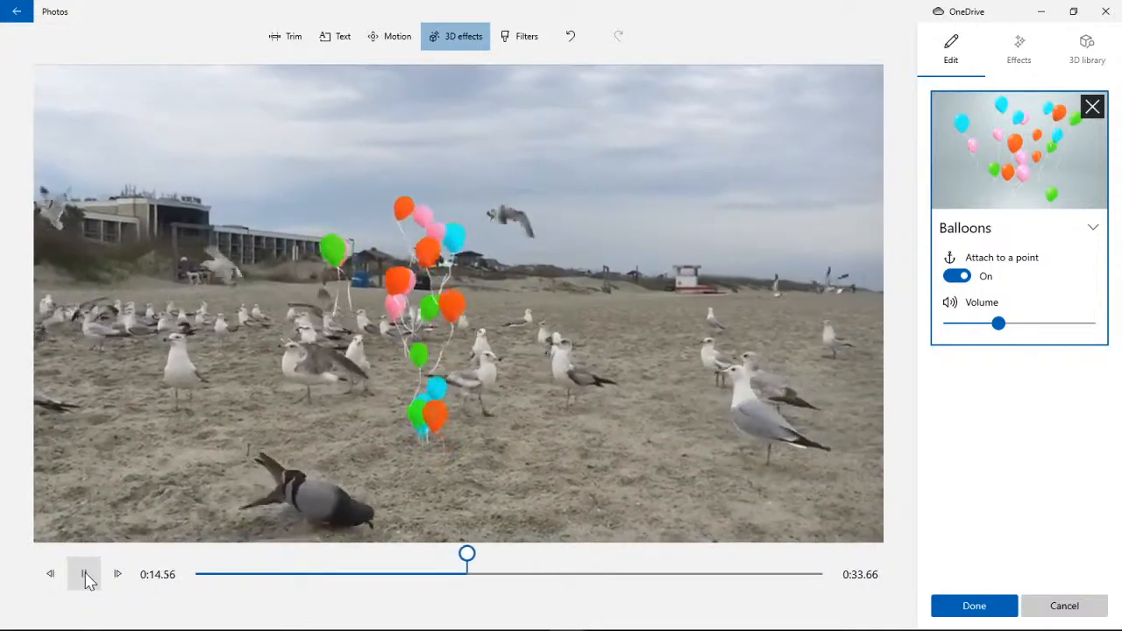
click(85, 575)
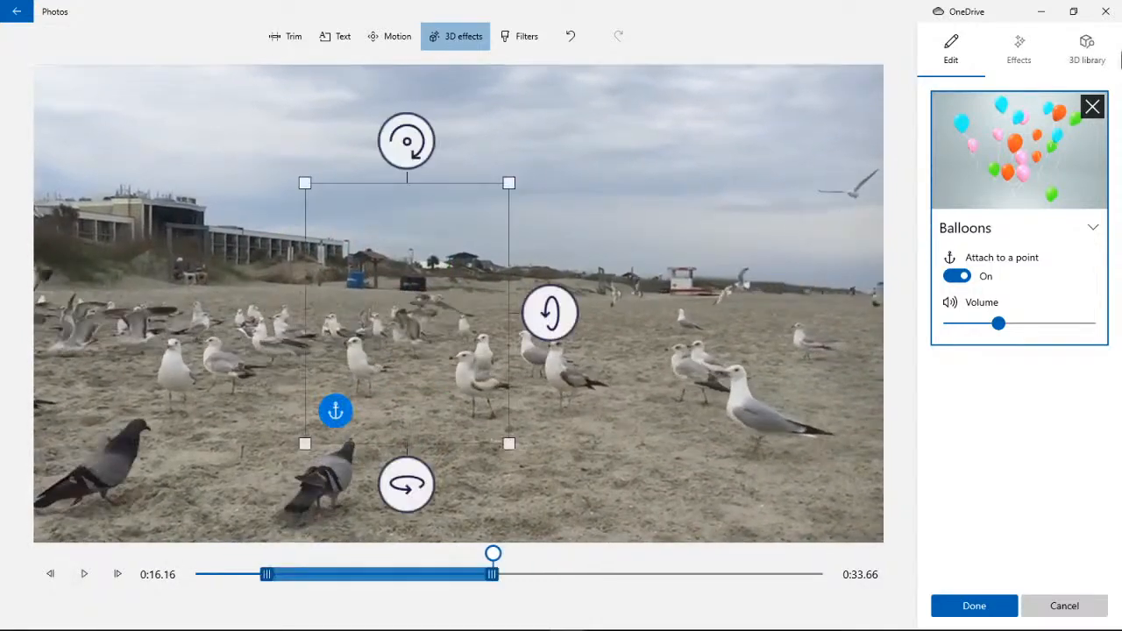
- Remove the Balloons effect from the seagull clip and add the Fireworks effect at about 16 seconds
click(1091, 106)
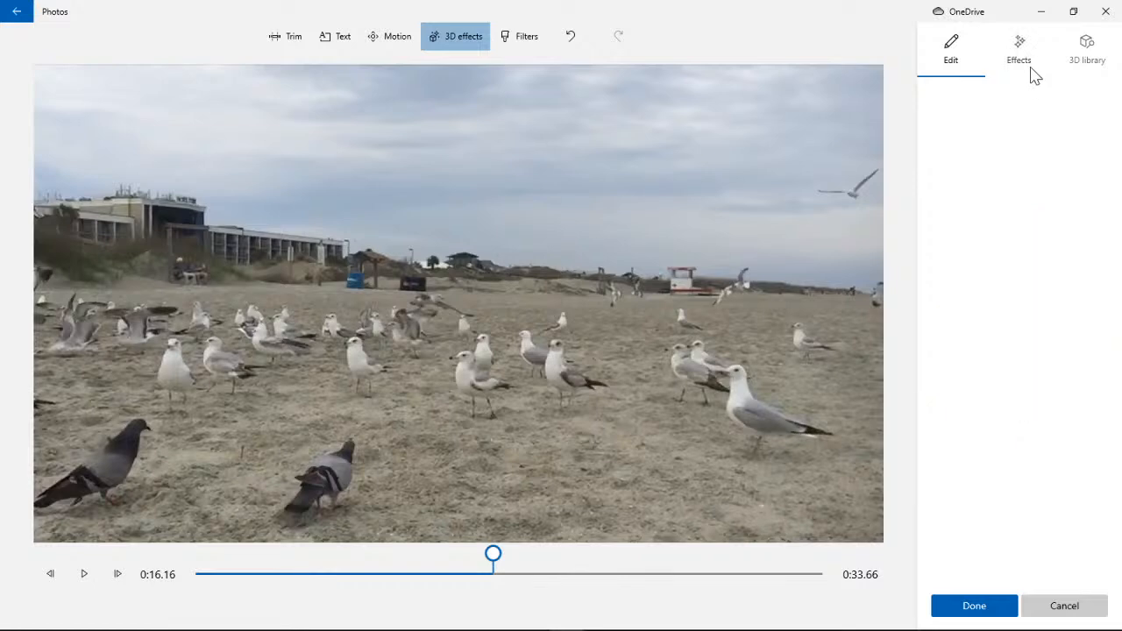
click(1033, 74)
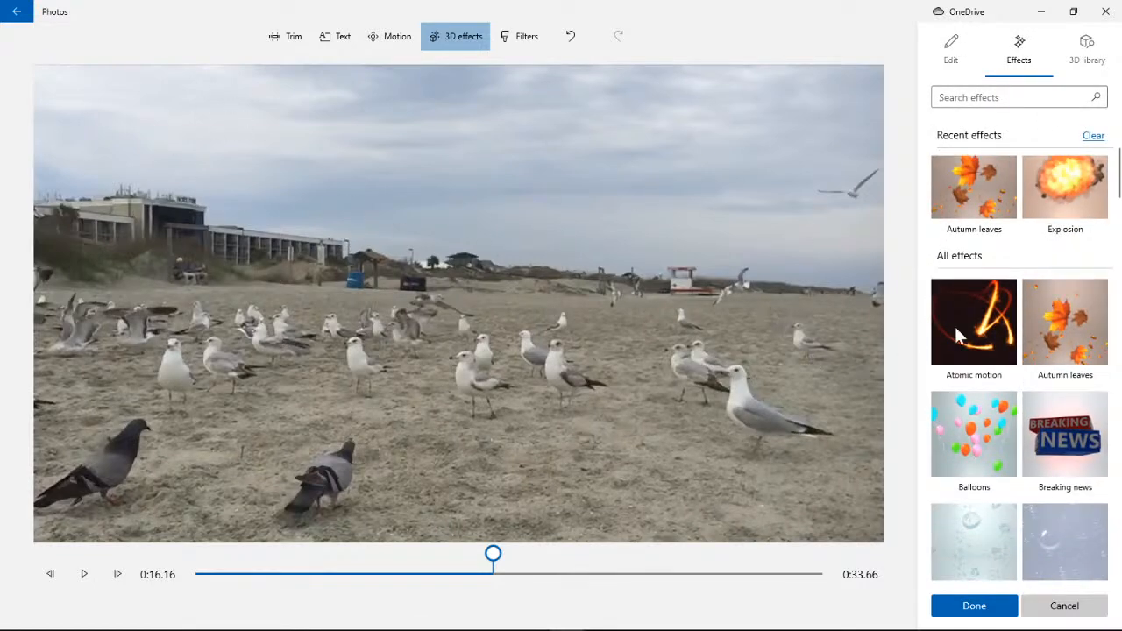
scroll(981, 390, down, 4)
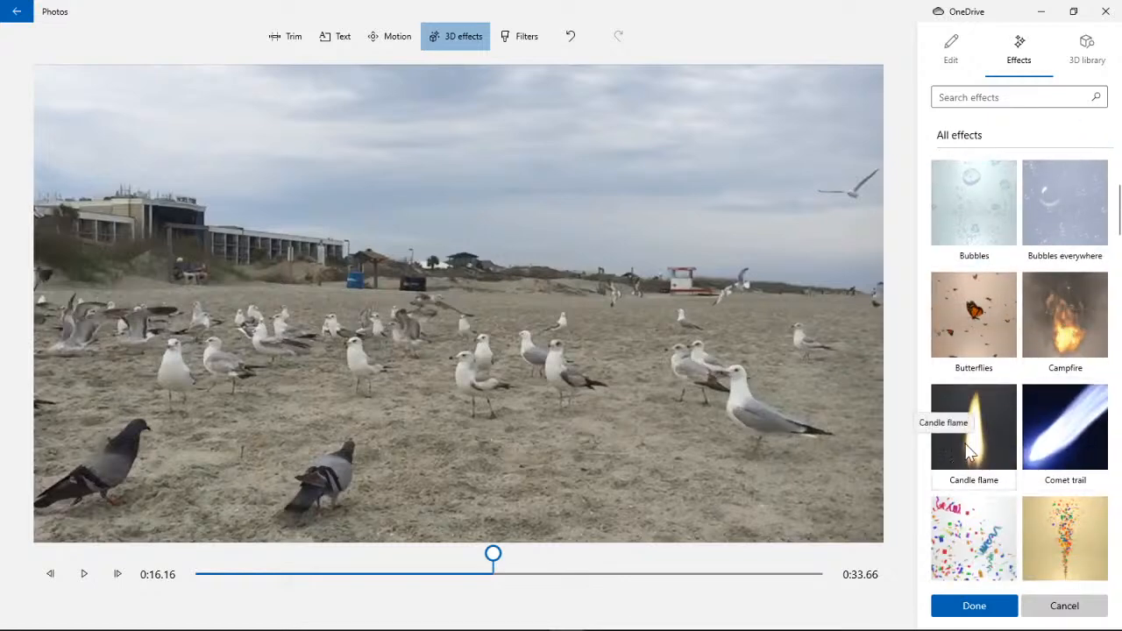
scroll(964, 446, down, 1)
scroll(999, 412, down, 1)
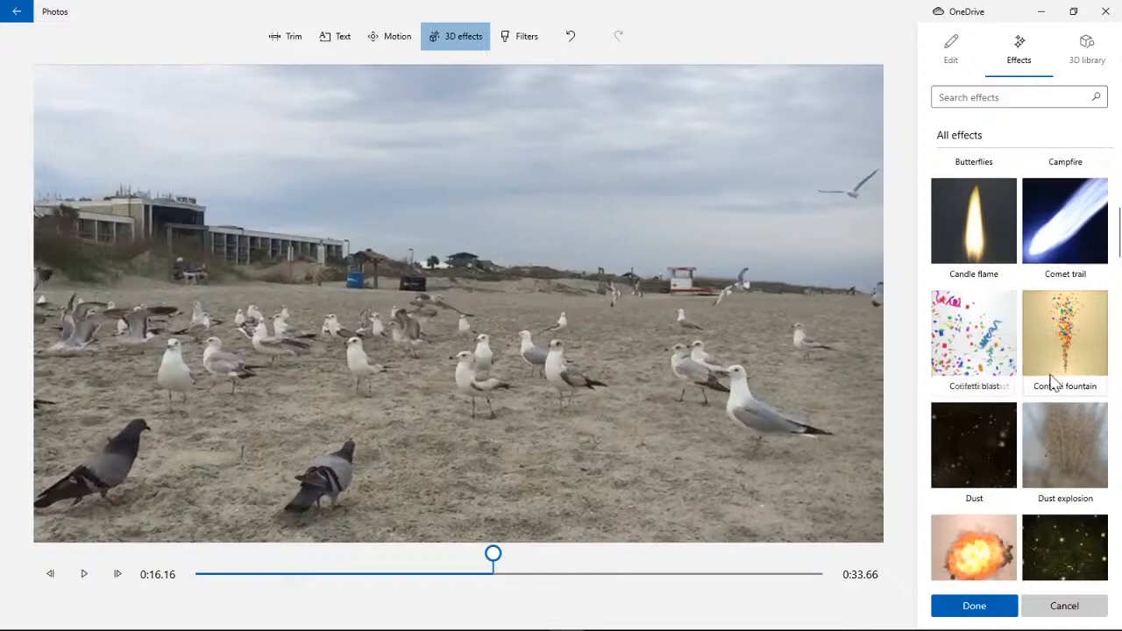
scroll(1063, 440, down, 2)
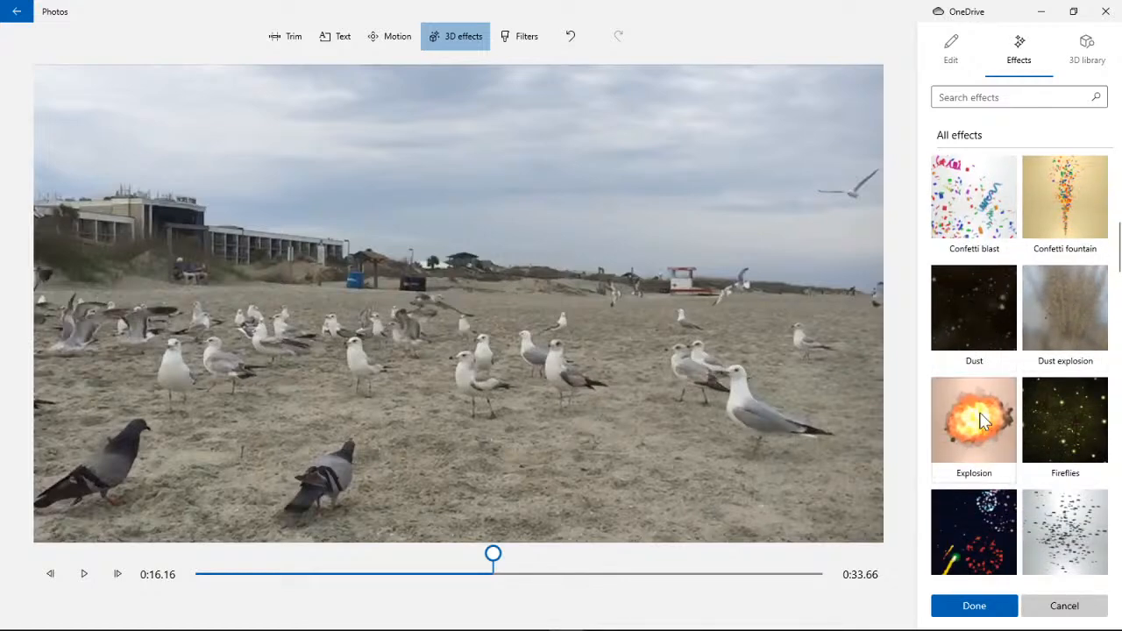
scroll(990, 377, down, 3)
click(969, 278)
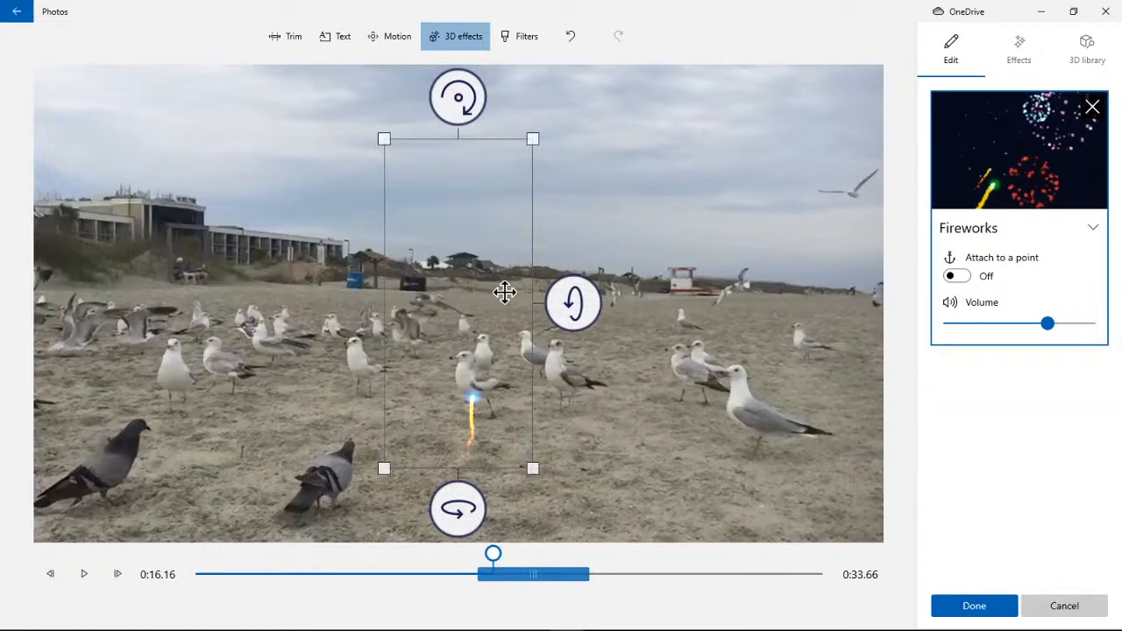
- Shrink the Fireworks effect, position it over the distant lifeguard stand and attach it to a point on the stand
drag(504, 291, 511, 254)
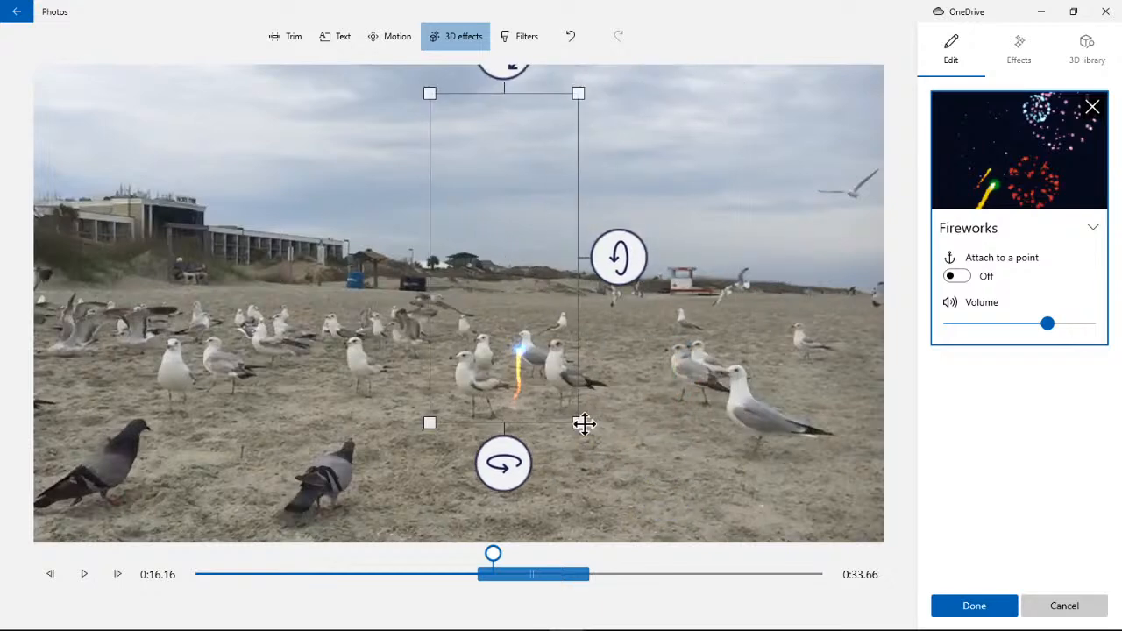
drag(579, 424, 552, 291)
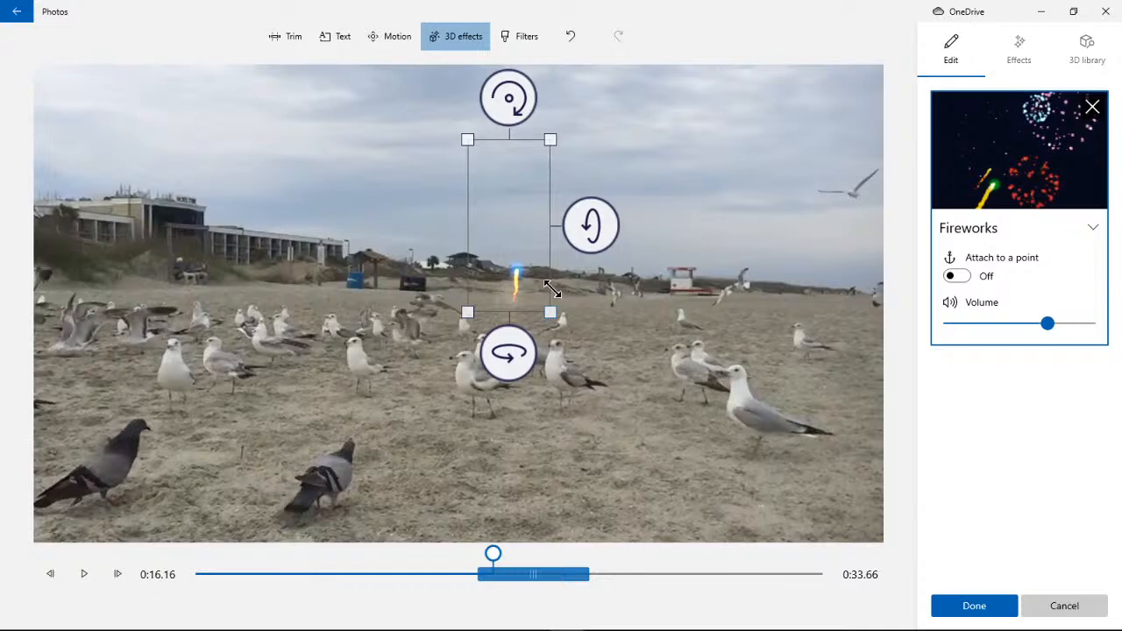
drag(529, 243, 679, 210)
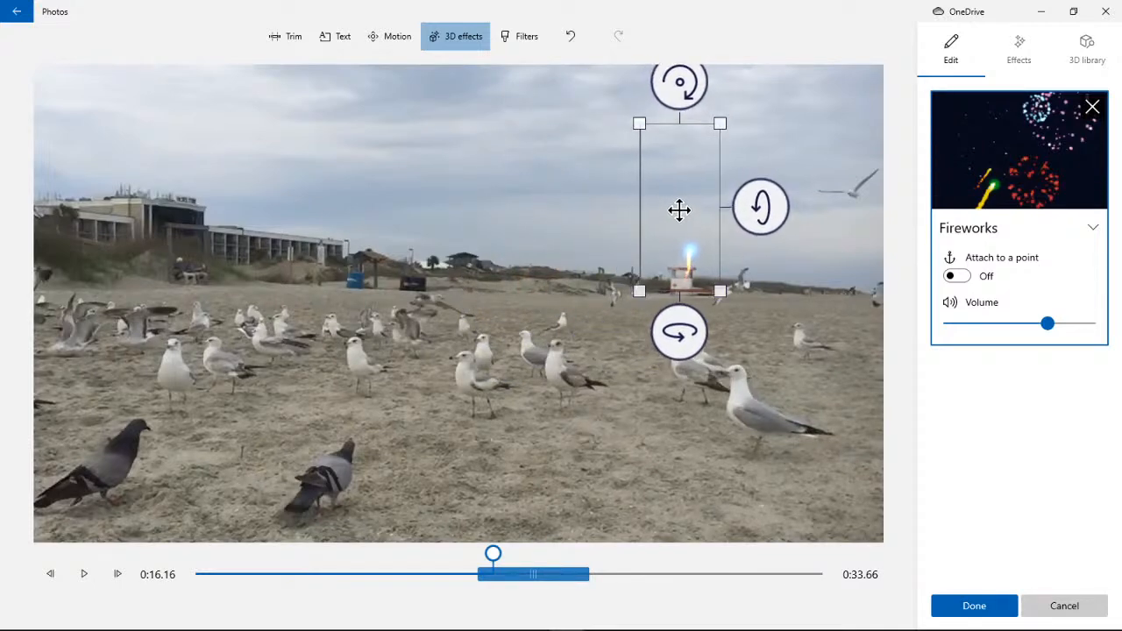
drag(641, 123, 610, 90)
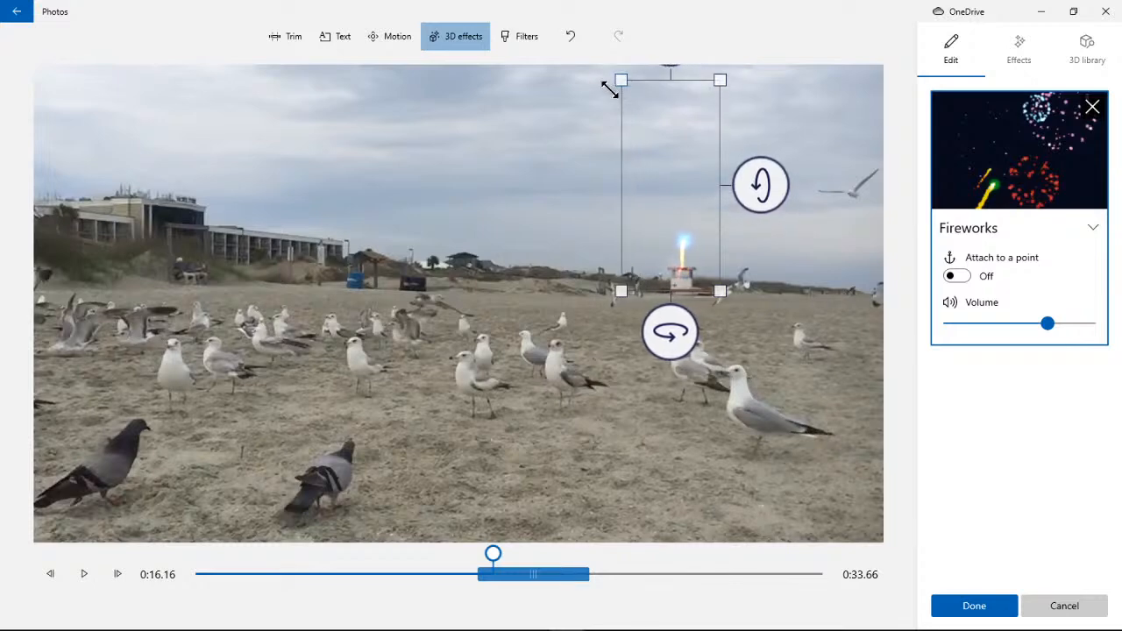
click(957, 276)
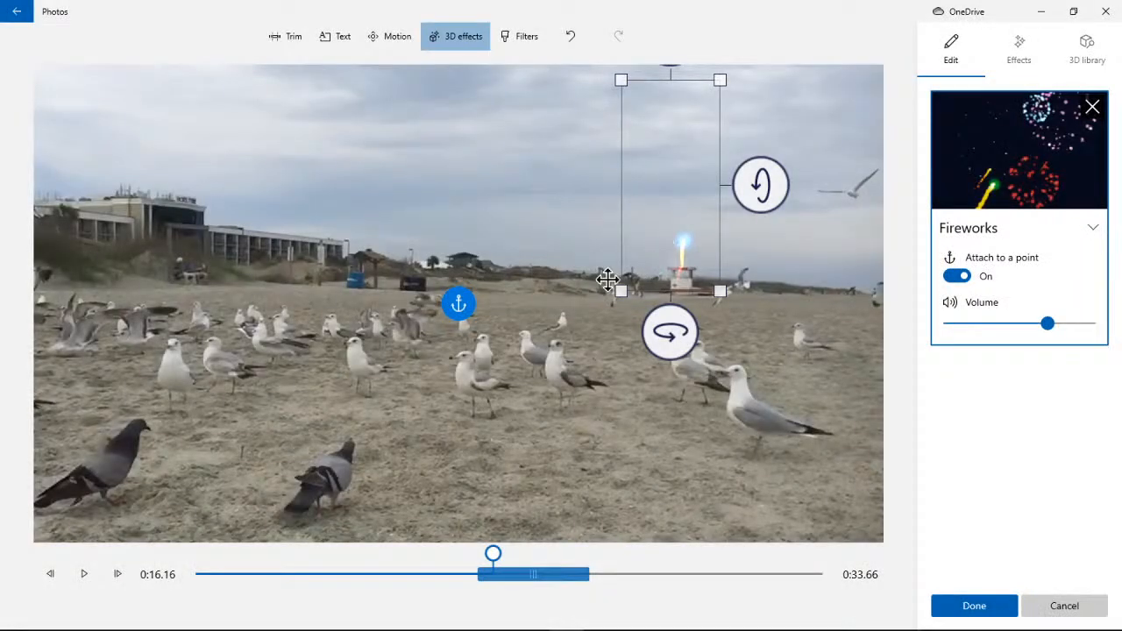
drag(458, 303, 682, 277)
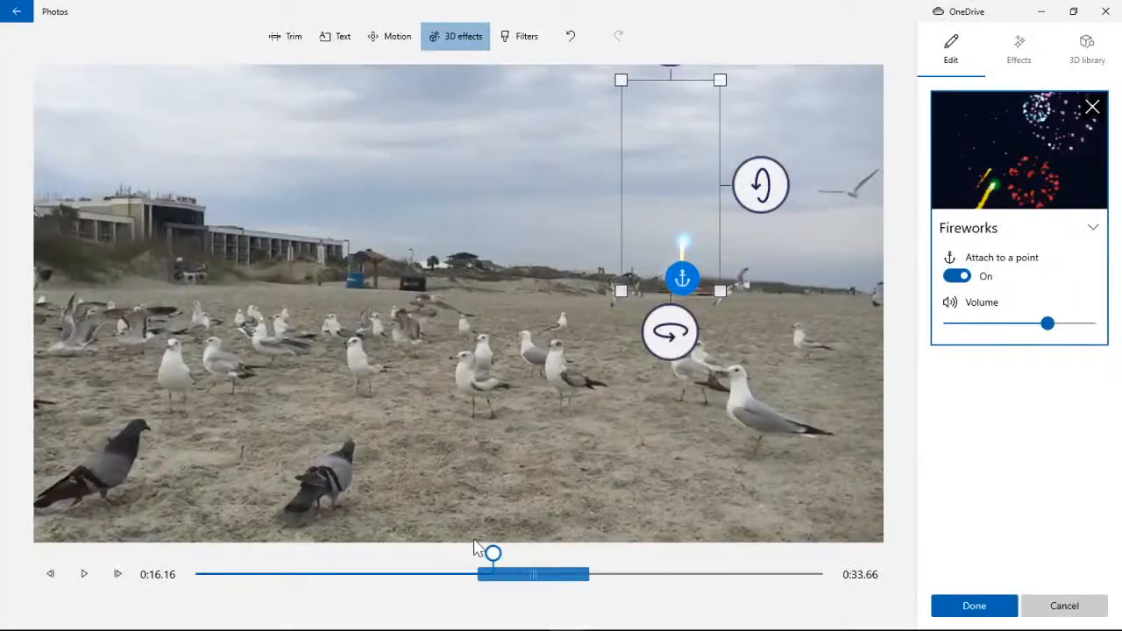
- Play the seagull clip from about 14 to 20 seconds to check the anchored fireworks
drag(490, 553, 449, 553)
click(83, 574)
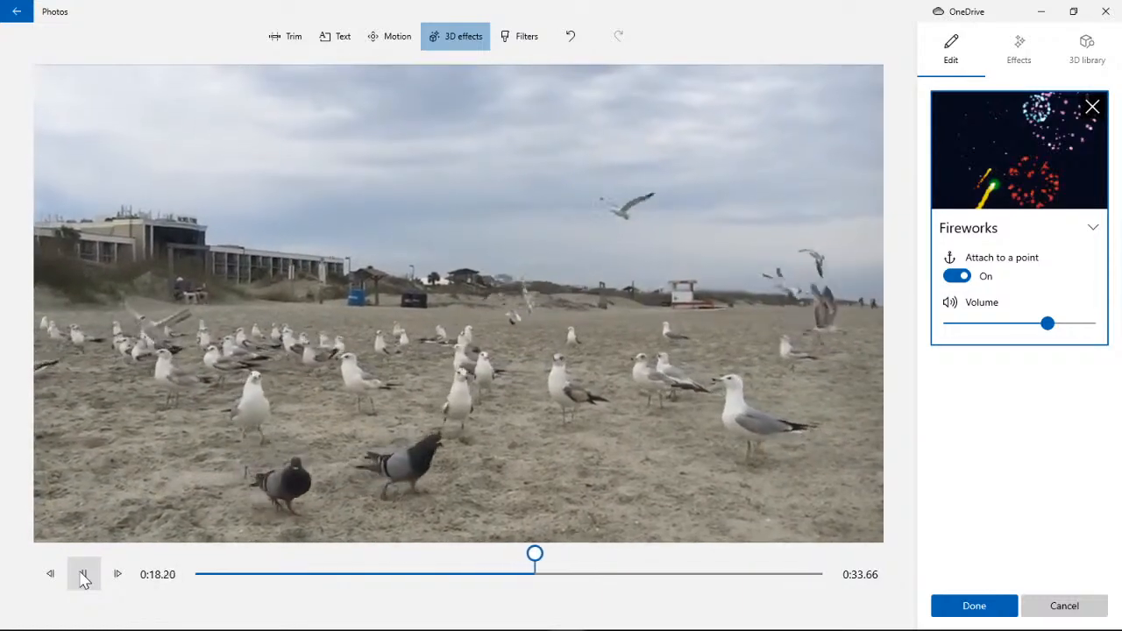
click(83, 574)
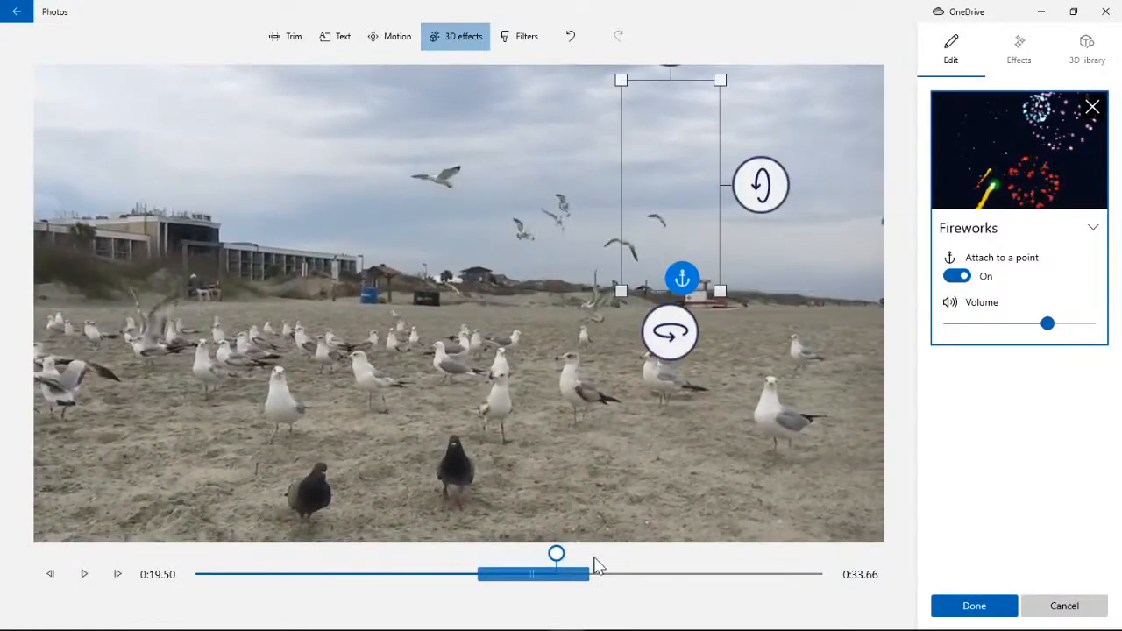
mouse_move(562, 561)
mouse_down()
mouse_move(477, 561)
mouse_move(551, 565)
mouse_up()
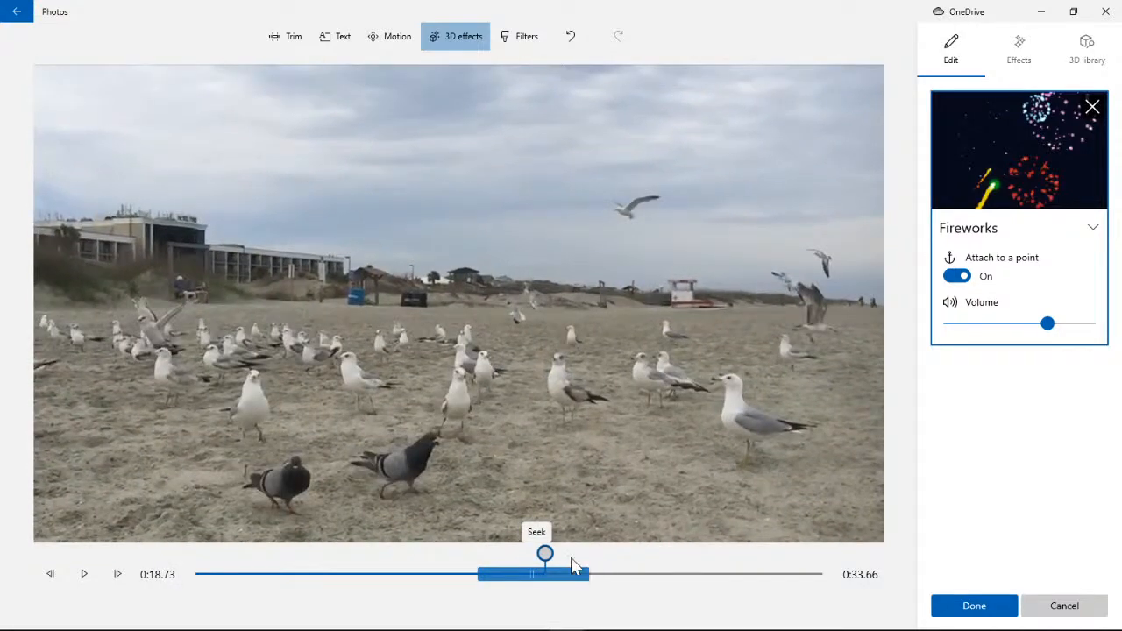
click(470, 568)
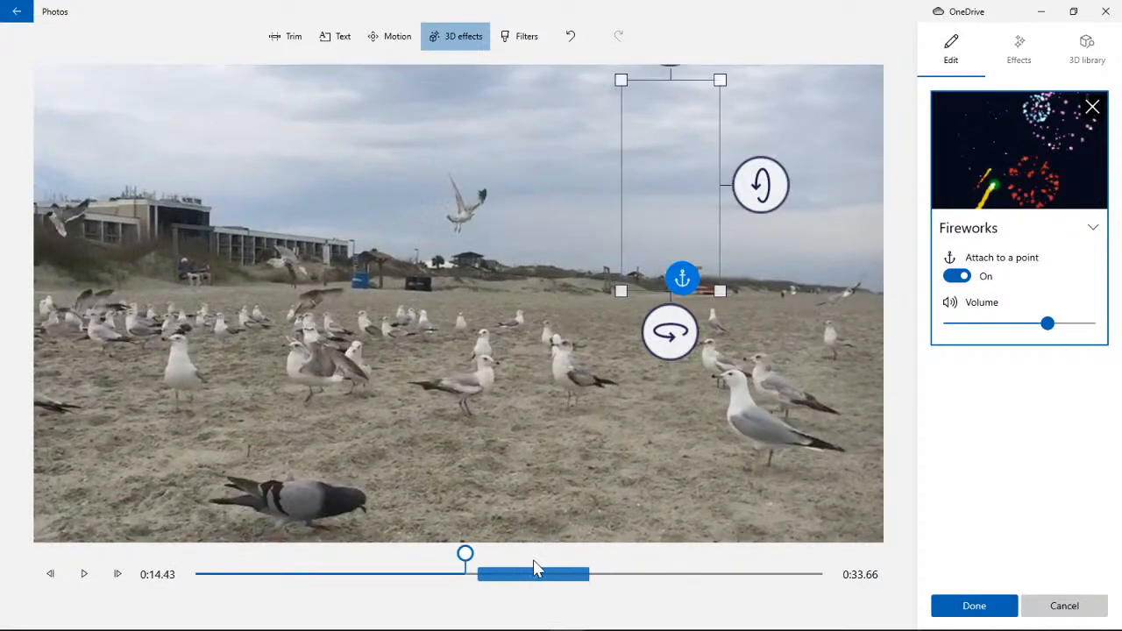
click(83, 576)
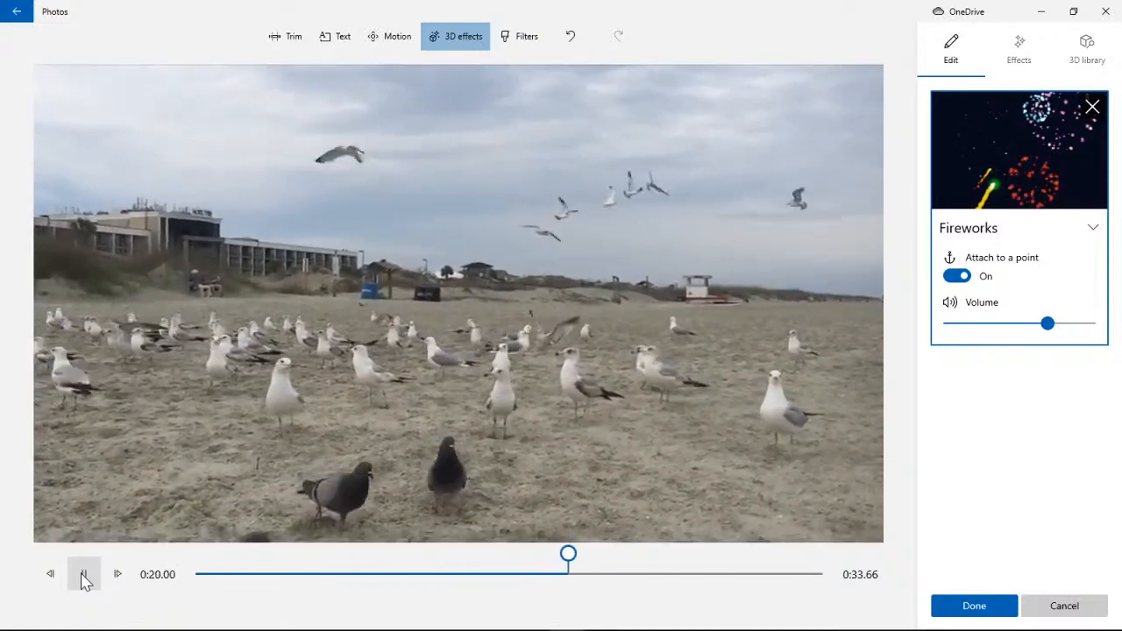
click(83, 577)
- Shift the Fireworks effect to start at about 14 seconds and replay that section of the clip
drag(517, 589, 493, 584)
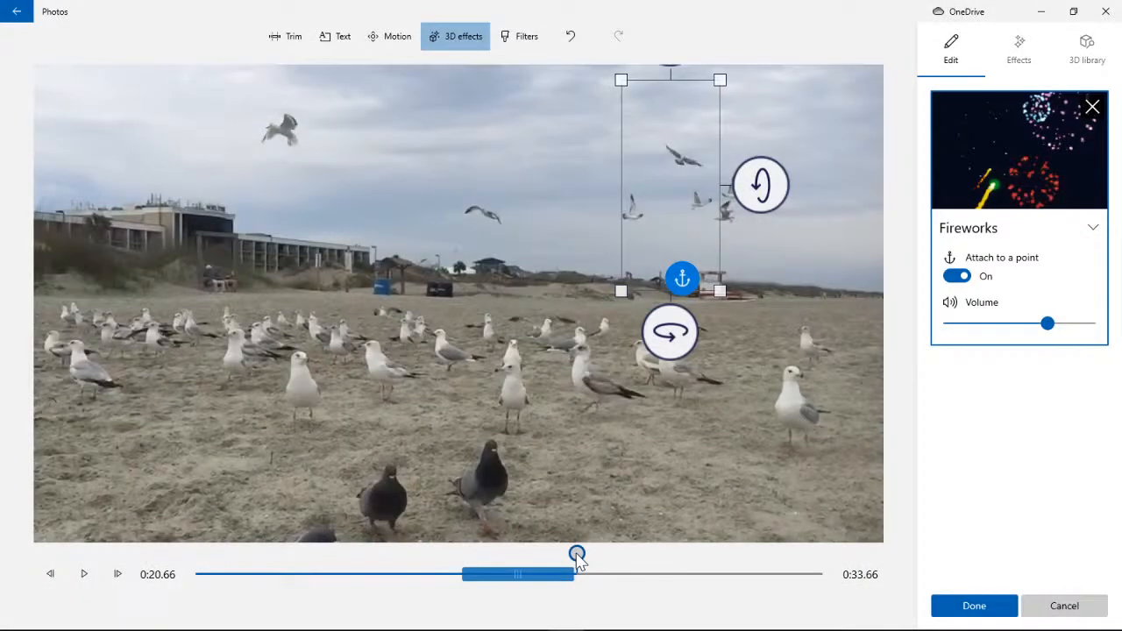
drag(577, 556, 445, 555)
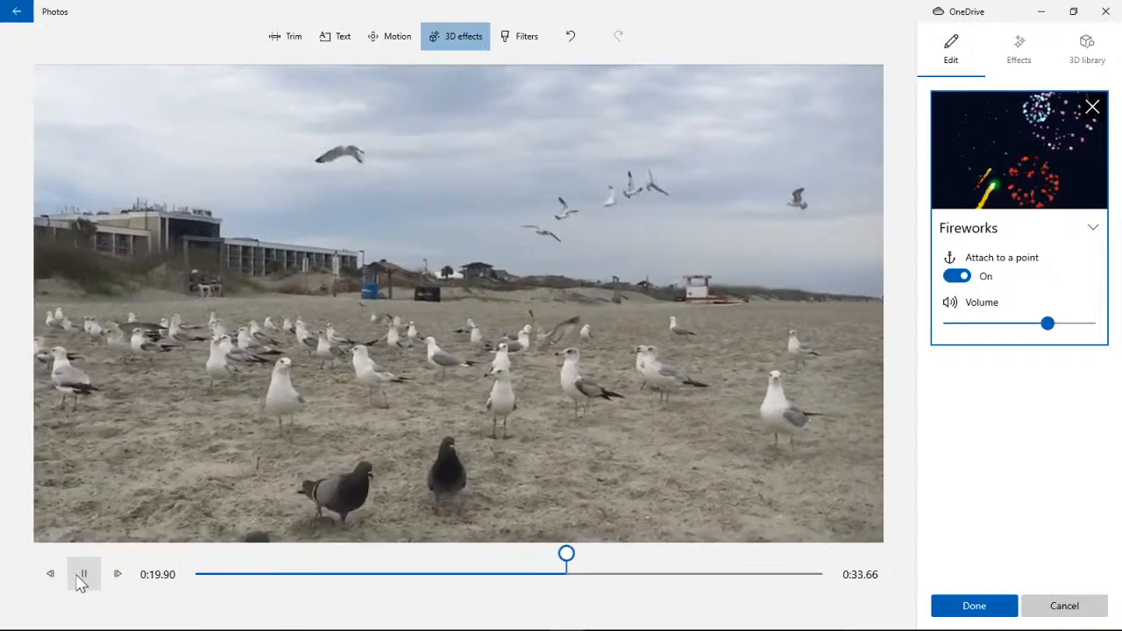
click(81, 574)
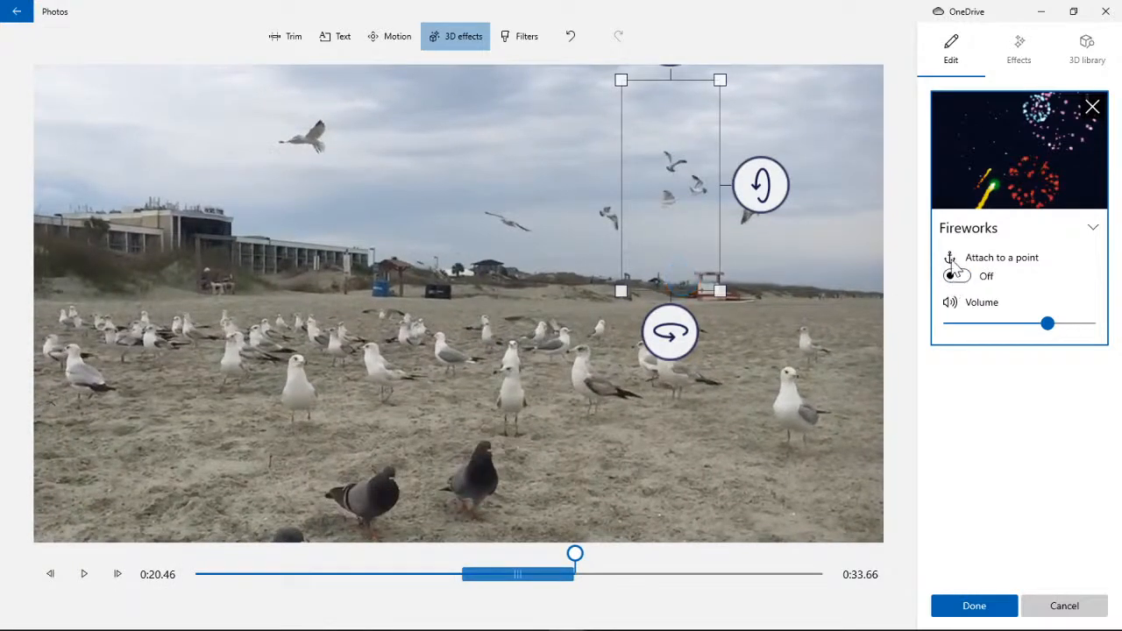
- Turn off the Fireworks attachment, move the effect back over the lifeguard stand and replay the section
drag(691, 241, 732, 245)
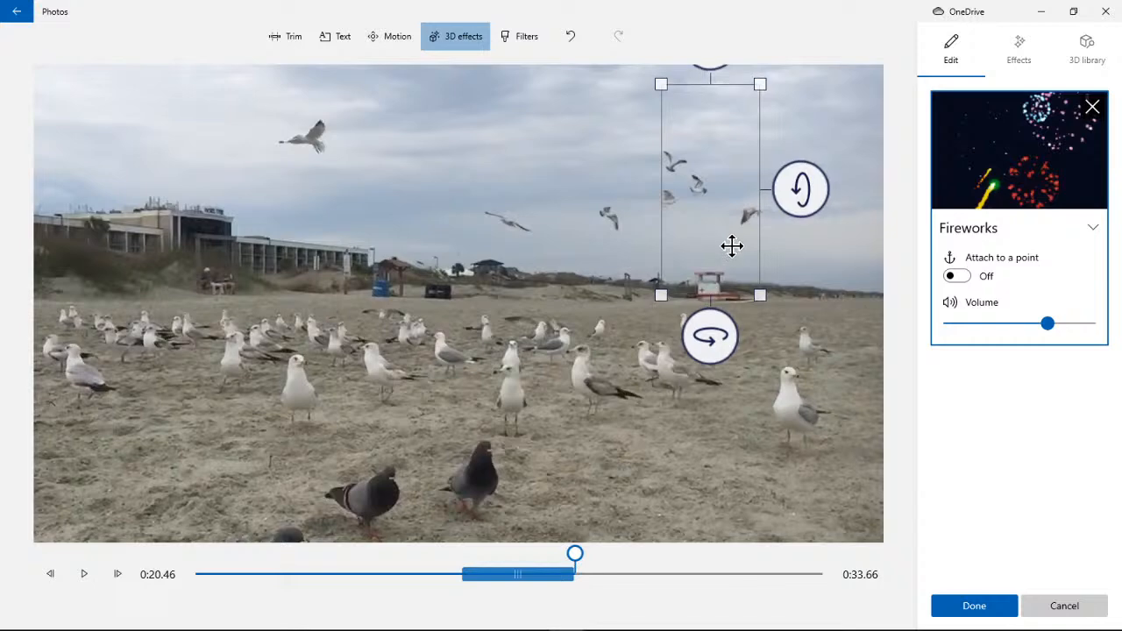
drag(732, 245, 728, 247)
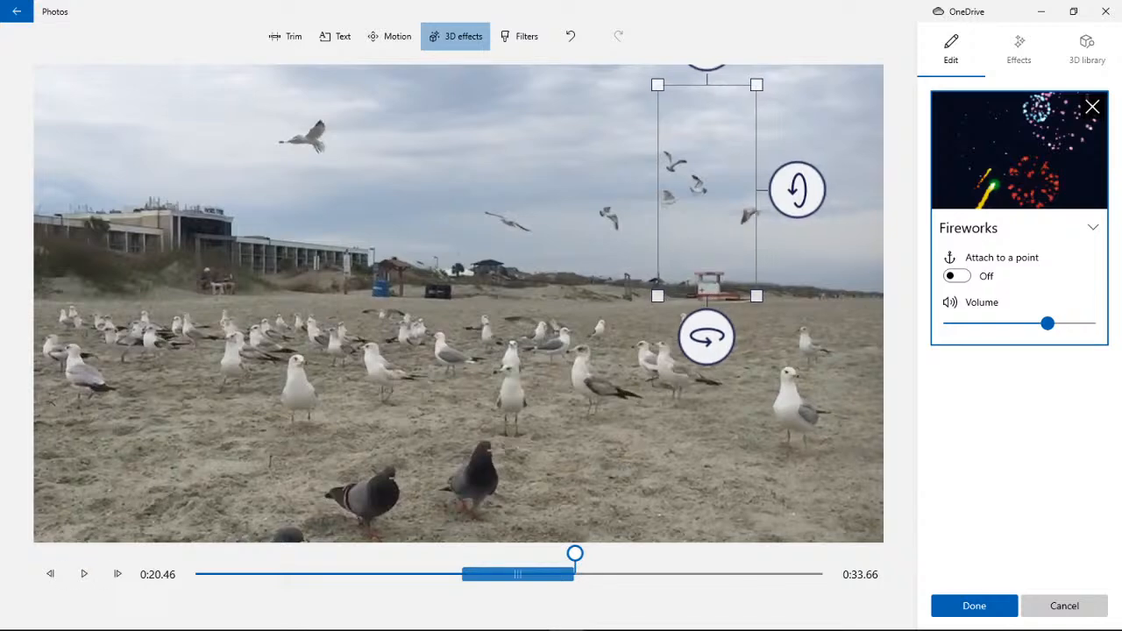
click(92, 578)
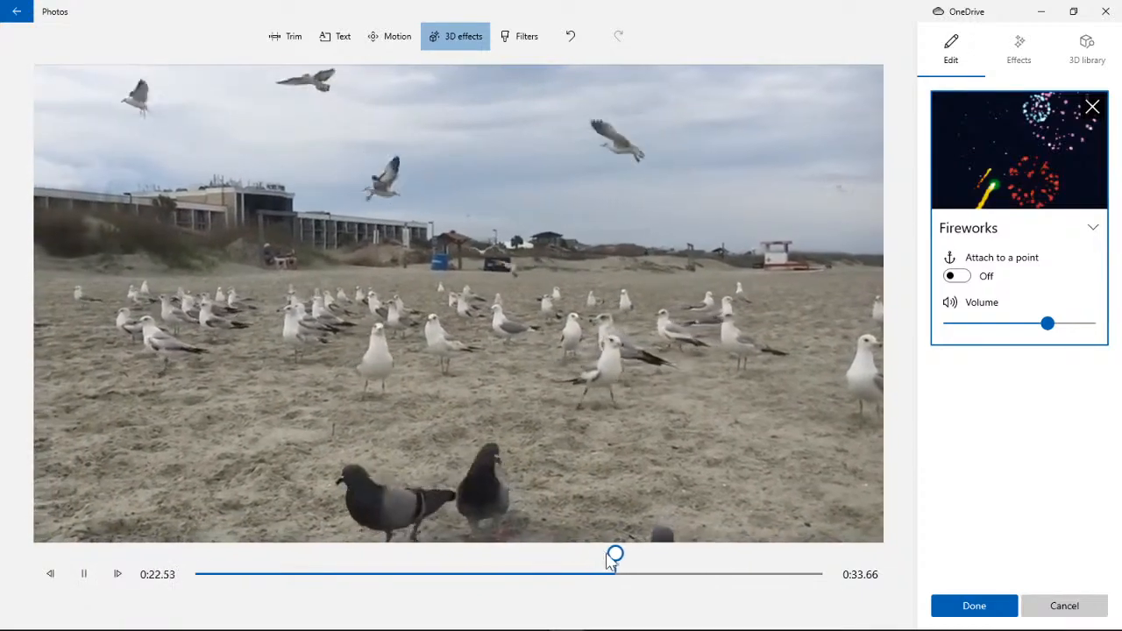
click(636, 561)
drag(636, 561, 383, 566)
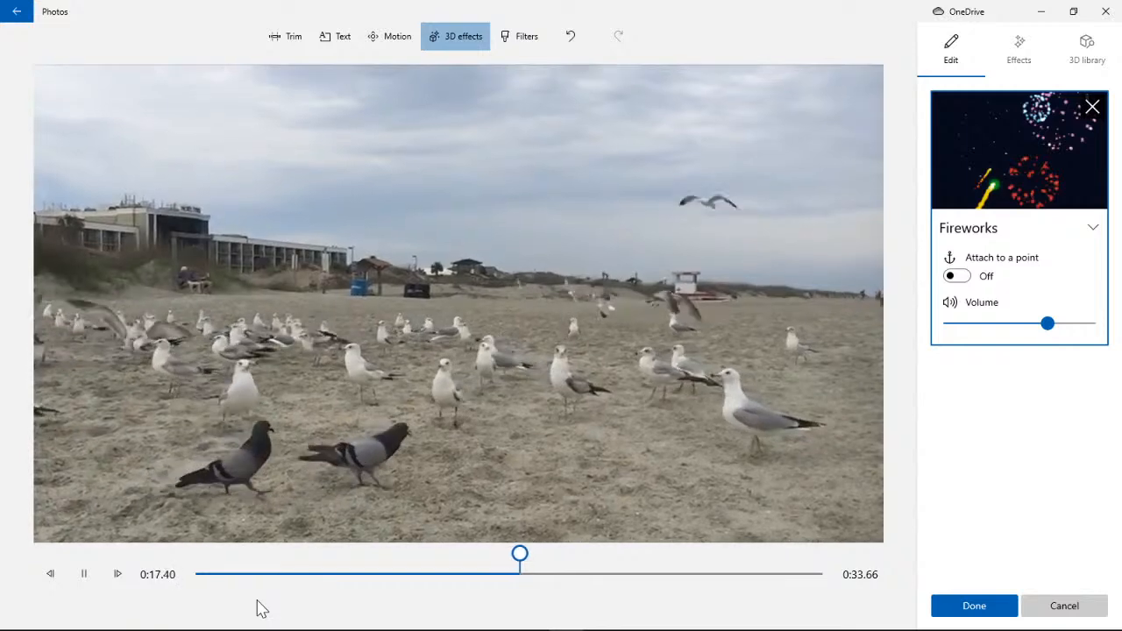
click(118, 574)
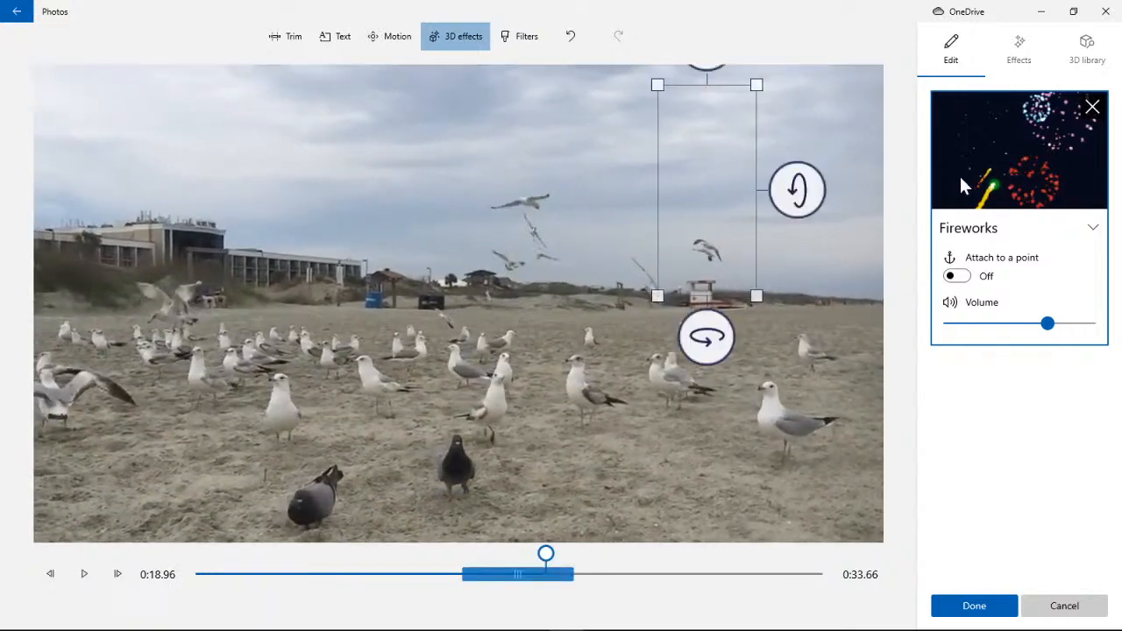
- Remove the Fireworks effect from the seagull clip
click(1091, 233)
click(1093, 234)
click(1092, 109)
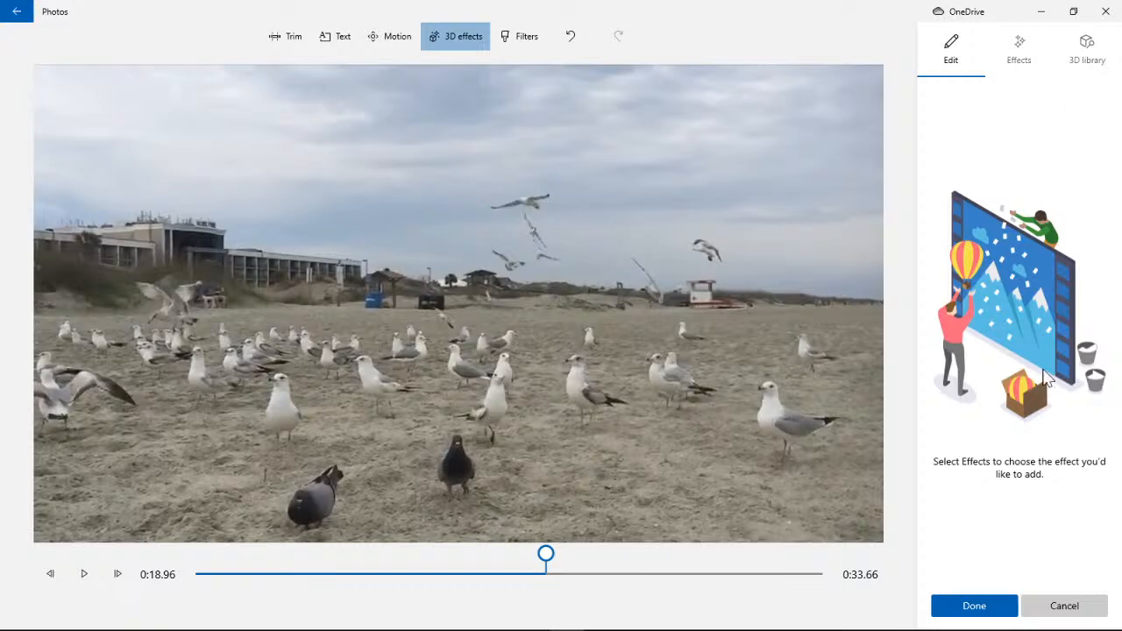
- Browse the 3D effects list and add the Snow effect to the seagull clip
click(1017, 62)
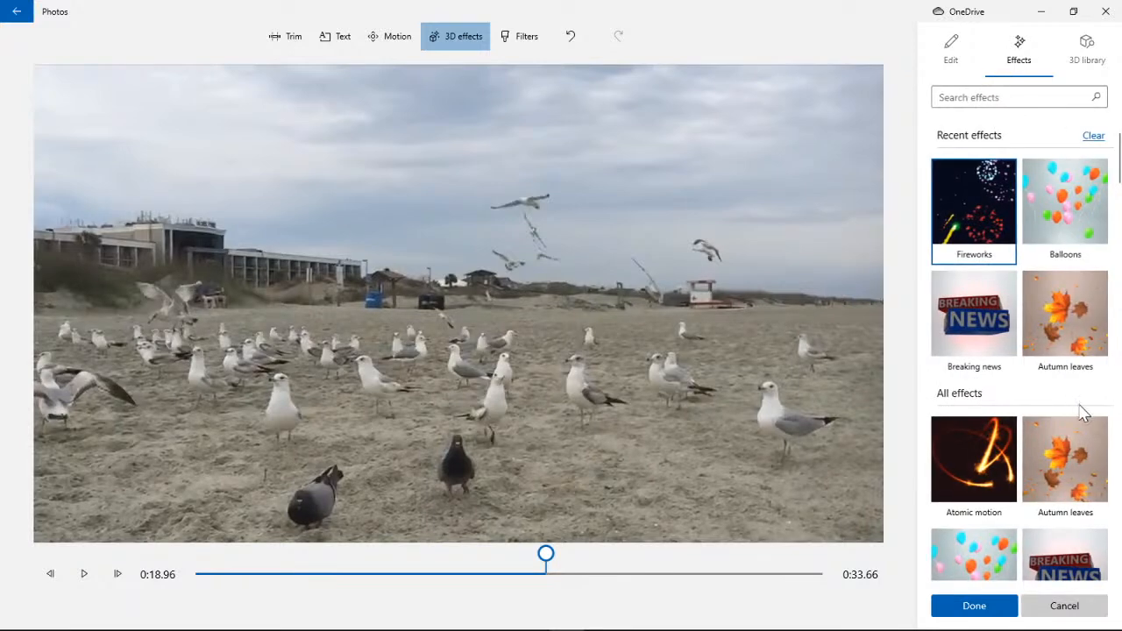
scroll(1070, 414, down, 10)
scroll(1070, 419, down, 5)
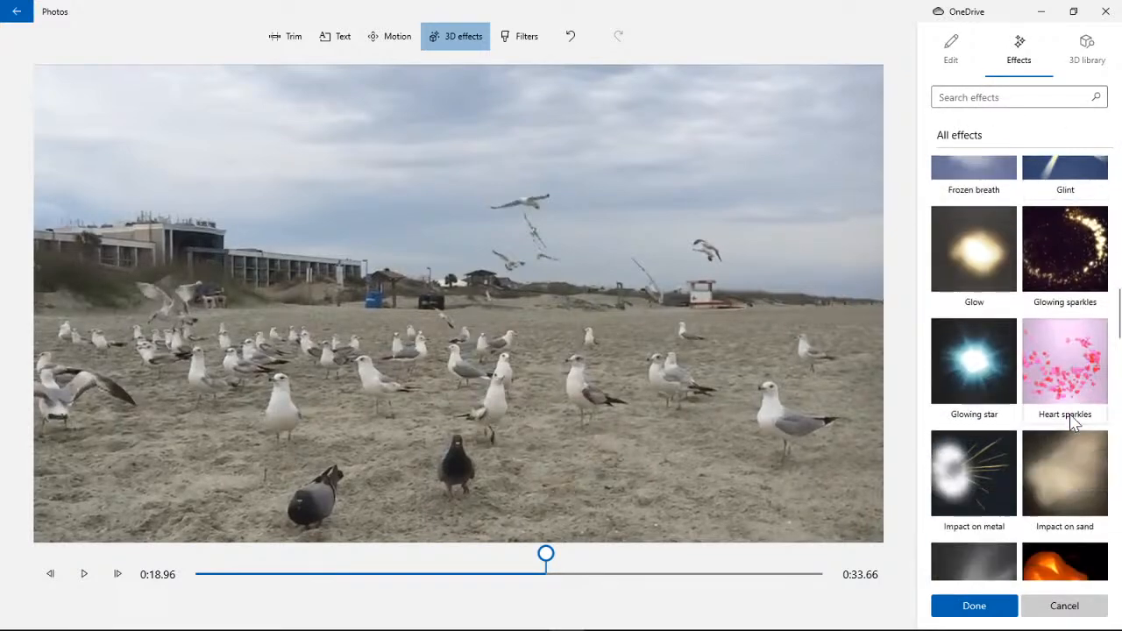
scroll(1062, 319, down, 5)
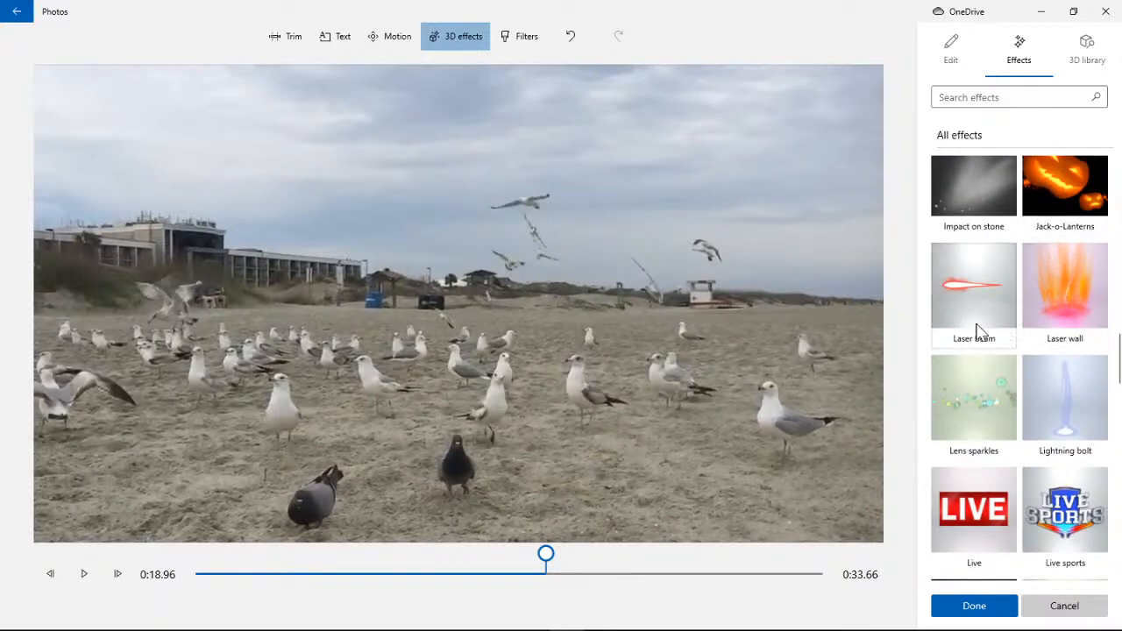
scroll(1058, 443, down, 2)
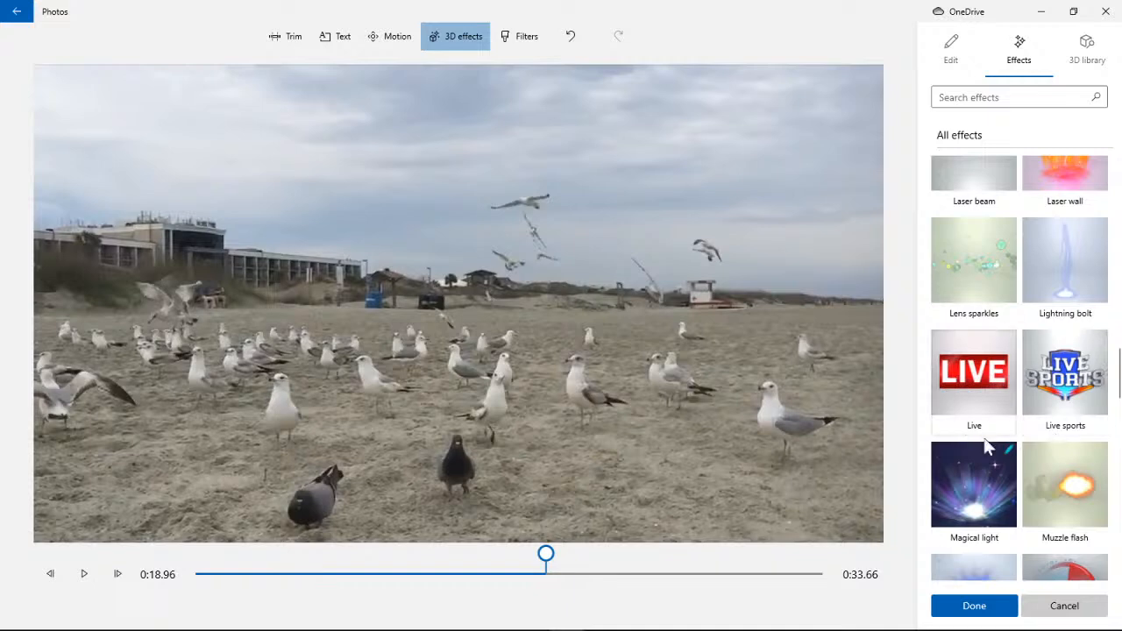
scroll(986, 447, down, 3)
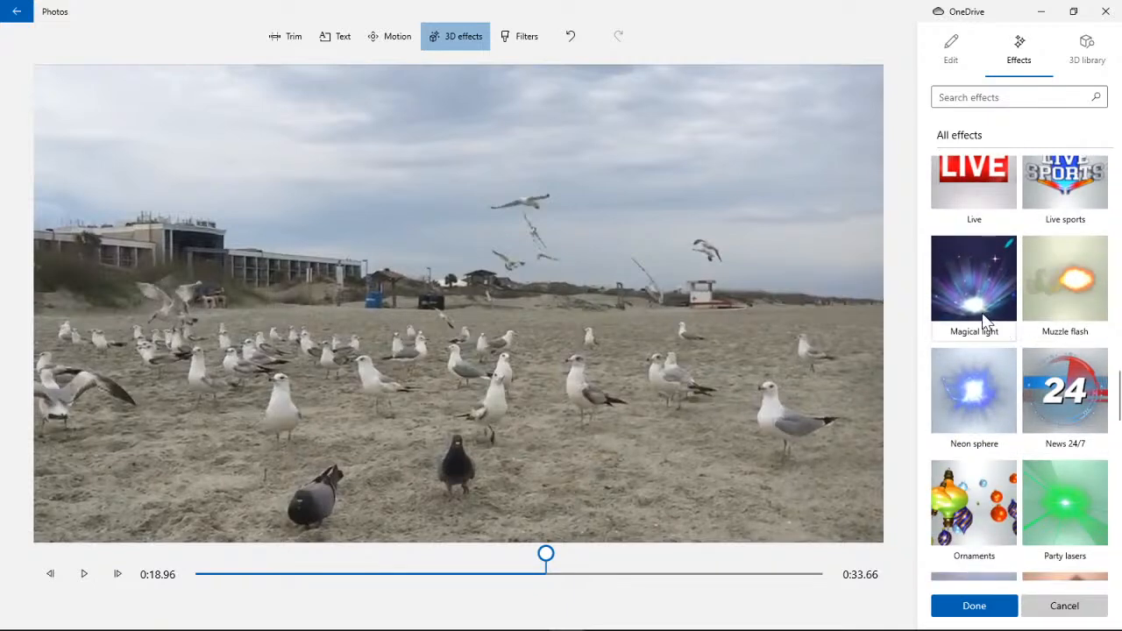
scroll(1028, 384, down, 2)
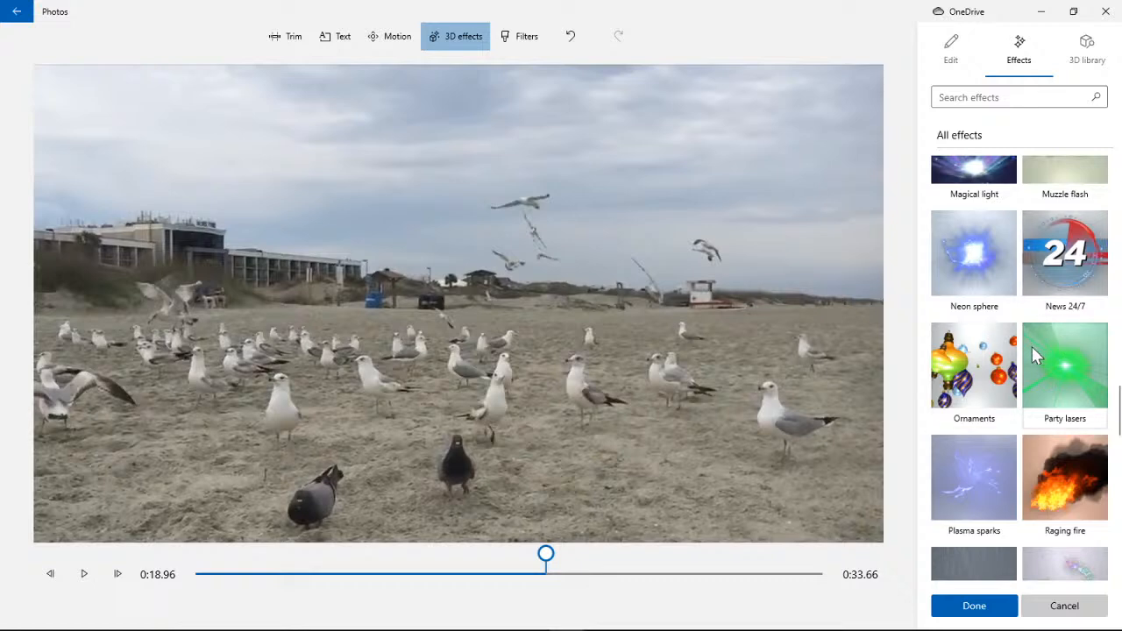
scroll(1032, 350, down, 5)
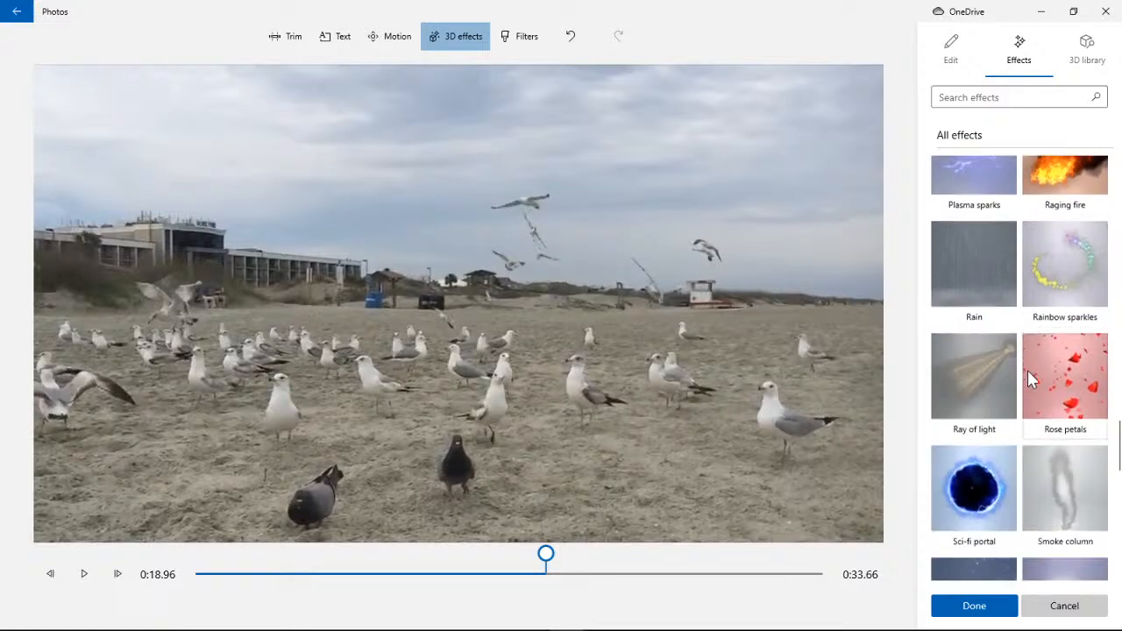
scroll(1027, 377, down, 2)
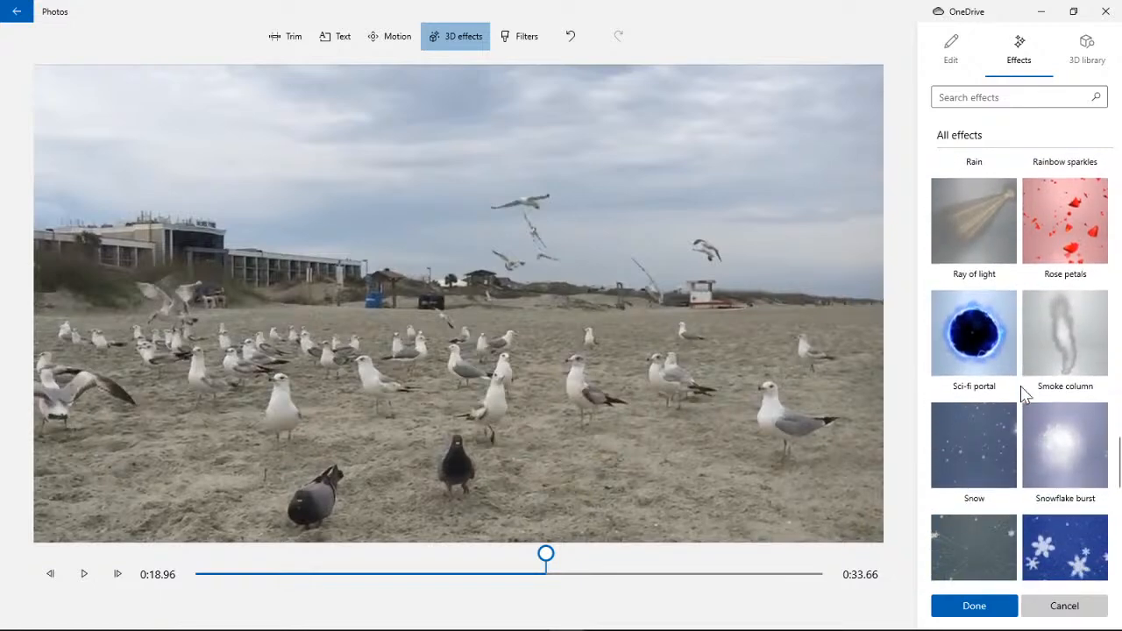
scroll(1022, 393, down, 2)
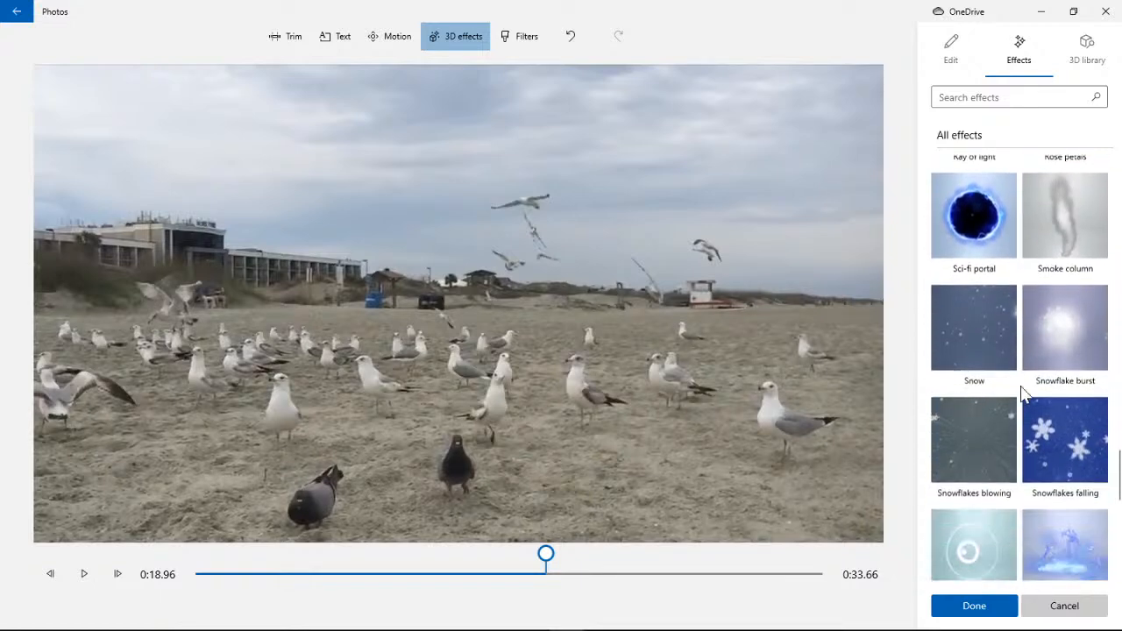
click(984, 319)
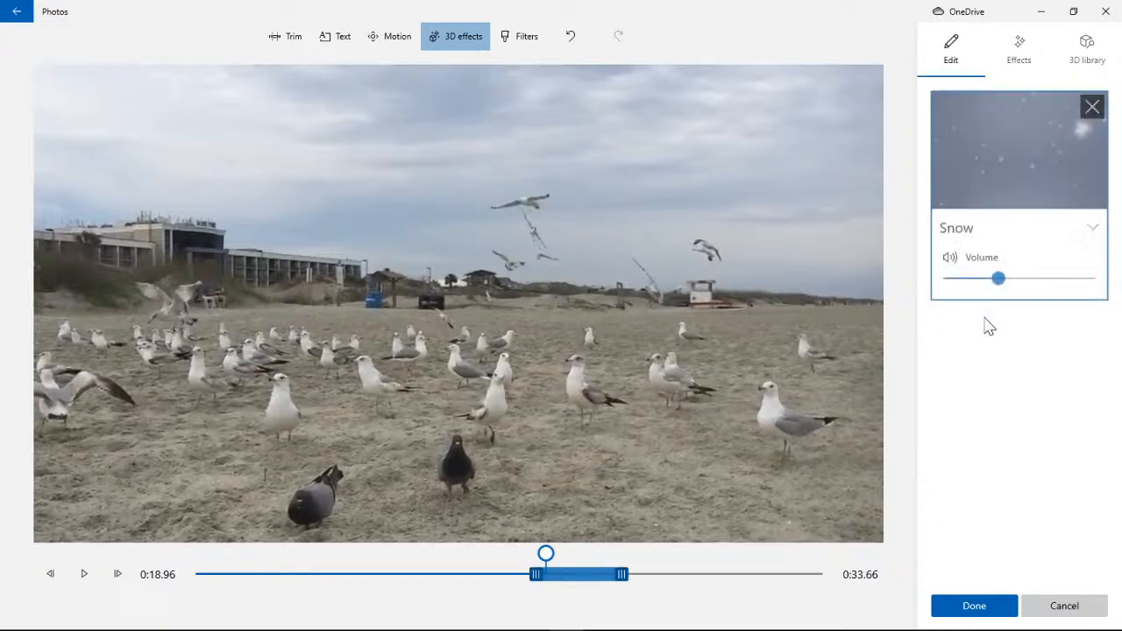
- Extend the Snow effect to start at about 14 seconds and play that section of the clip
drag(551, 554, 580, 569)
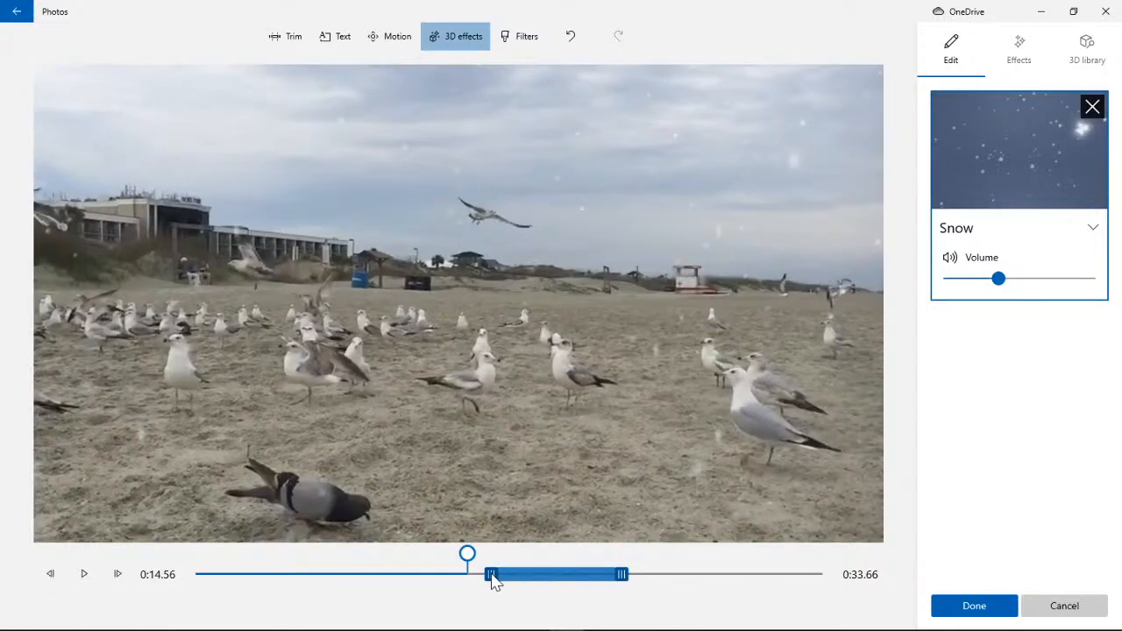
drag(419, 560, 136, 549)
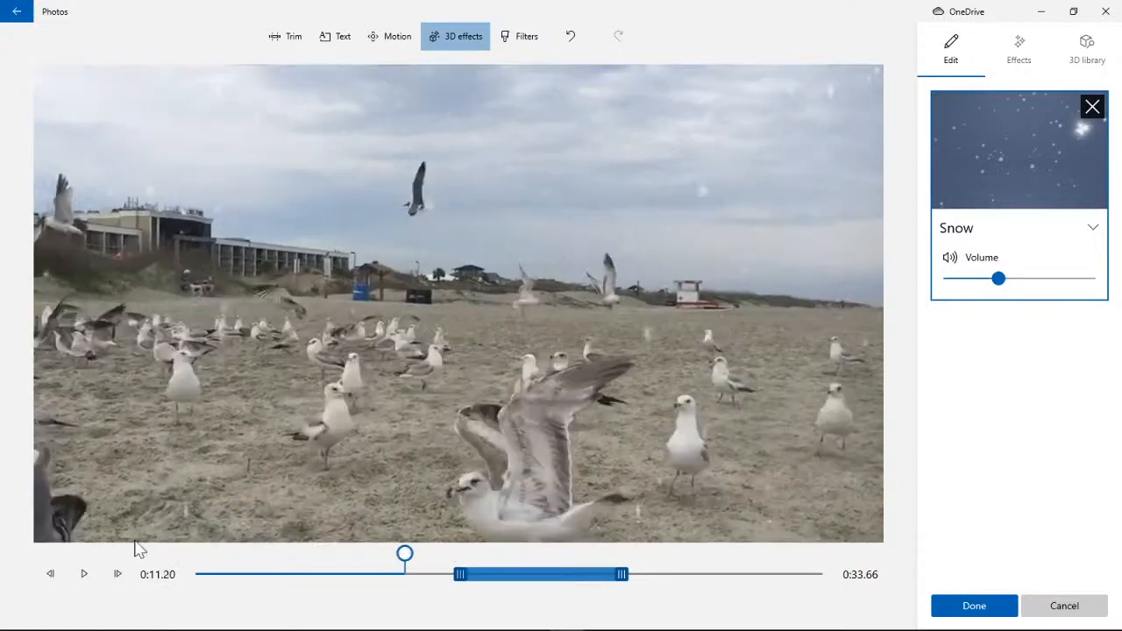
click(85, 577)
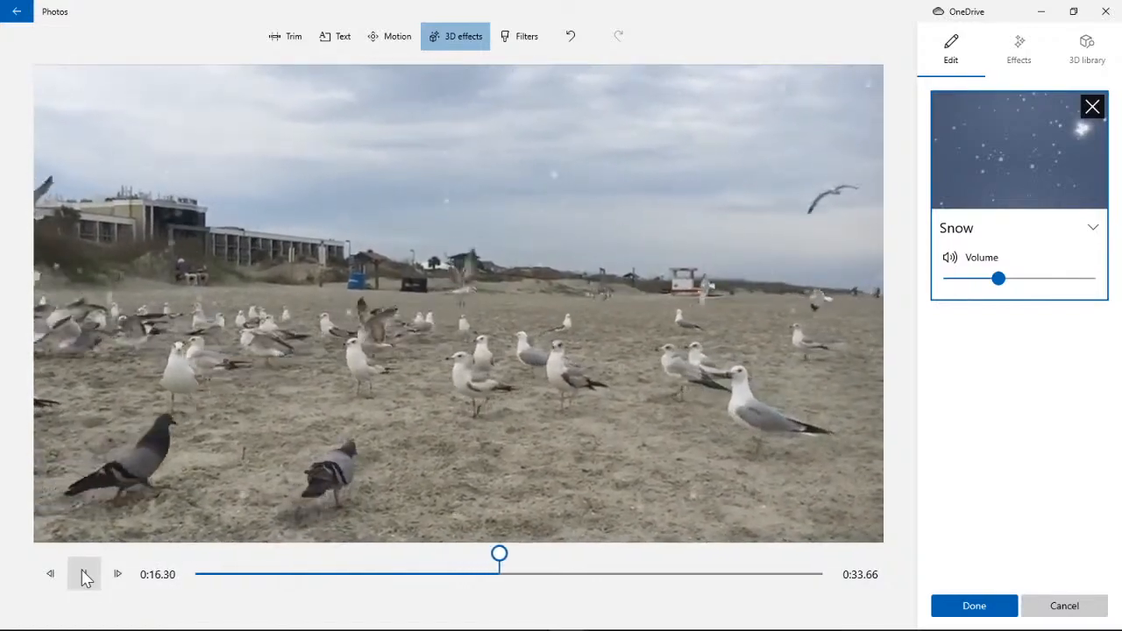
click(85, 577)
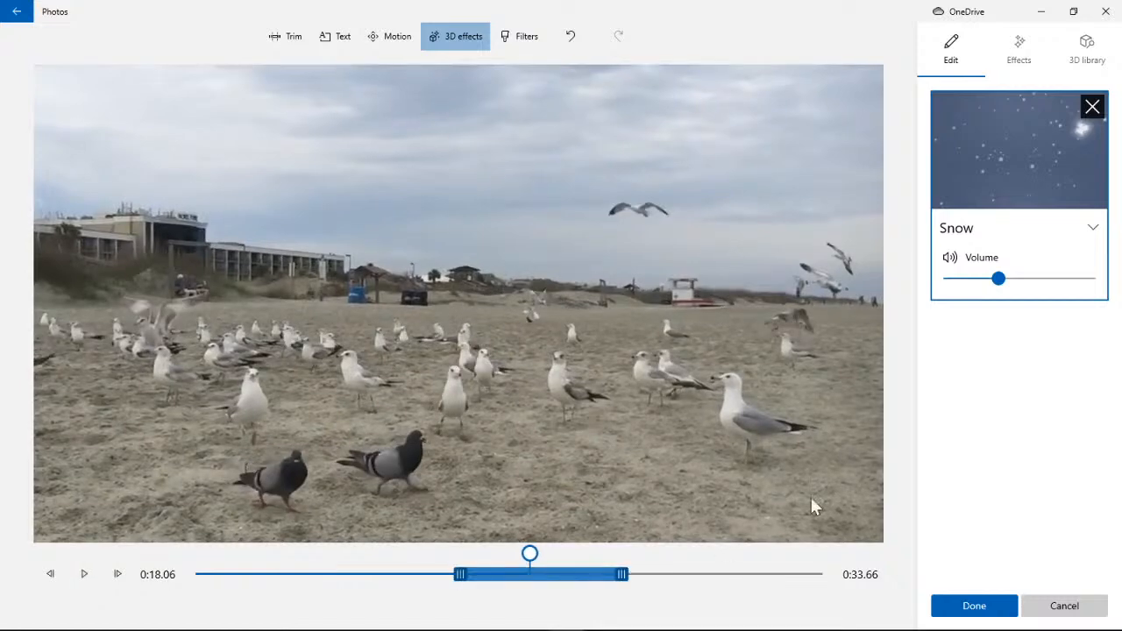
- Browse the remaining 3D effects to the end of the list and add the Waterfall effect to the clip
click(1019, 62)
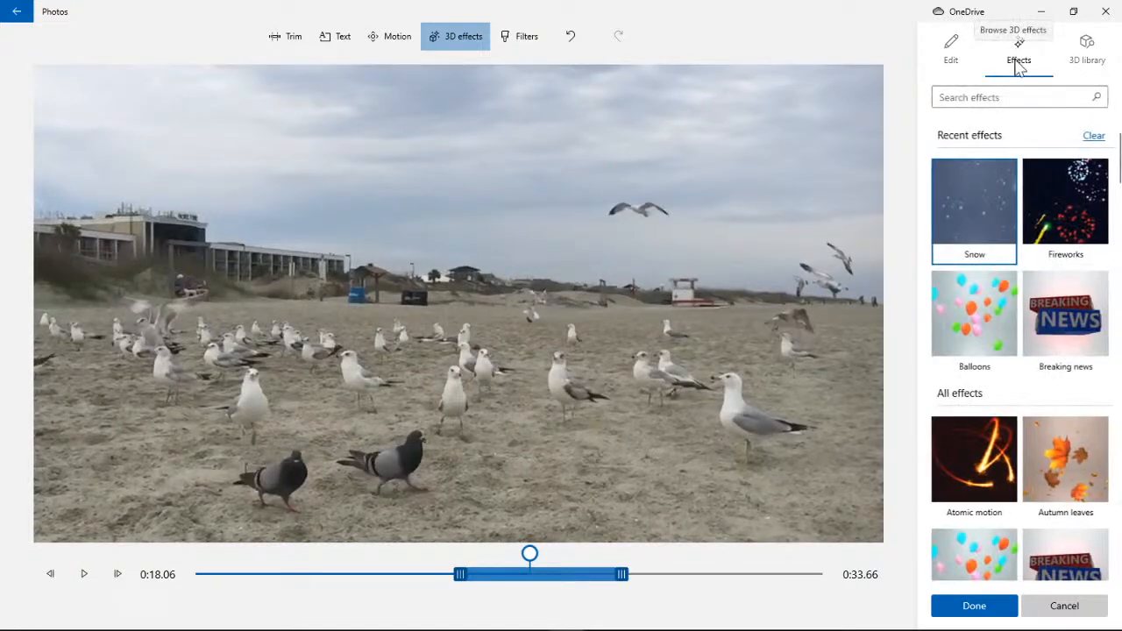
scroll(1053, 461, down, 3)
scroll(1054, 462, down, 10)
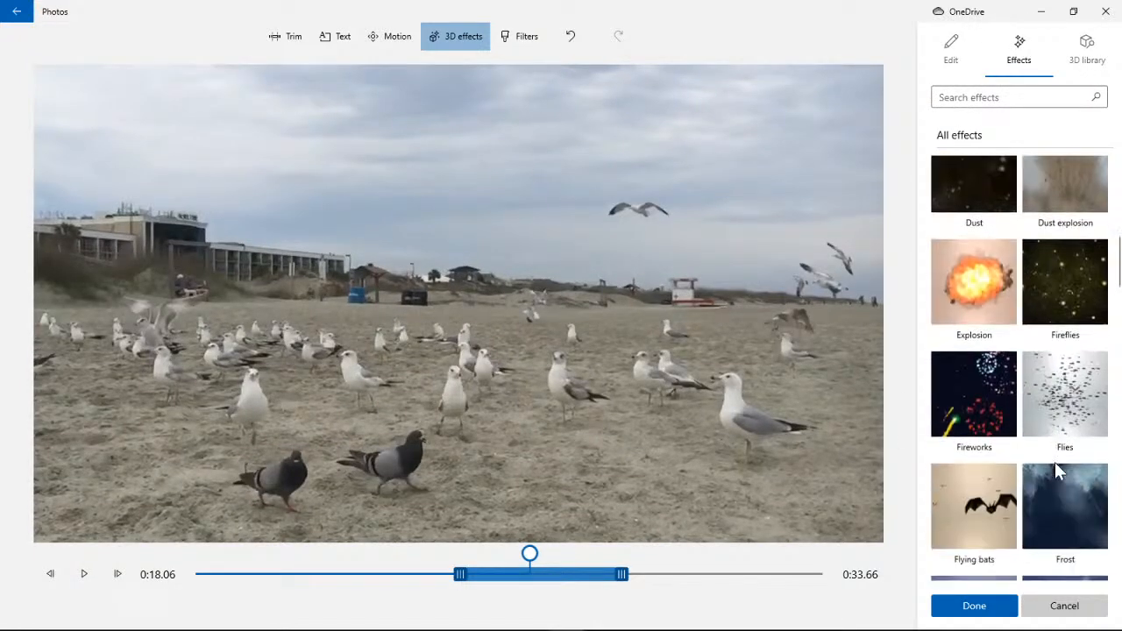
scroll(1054, 462, down, 10)
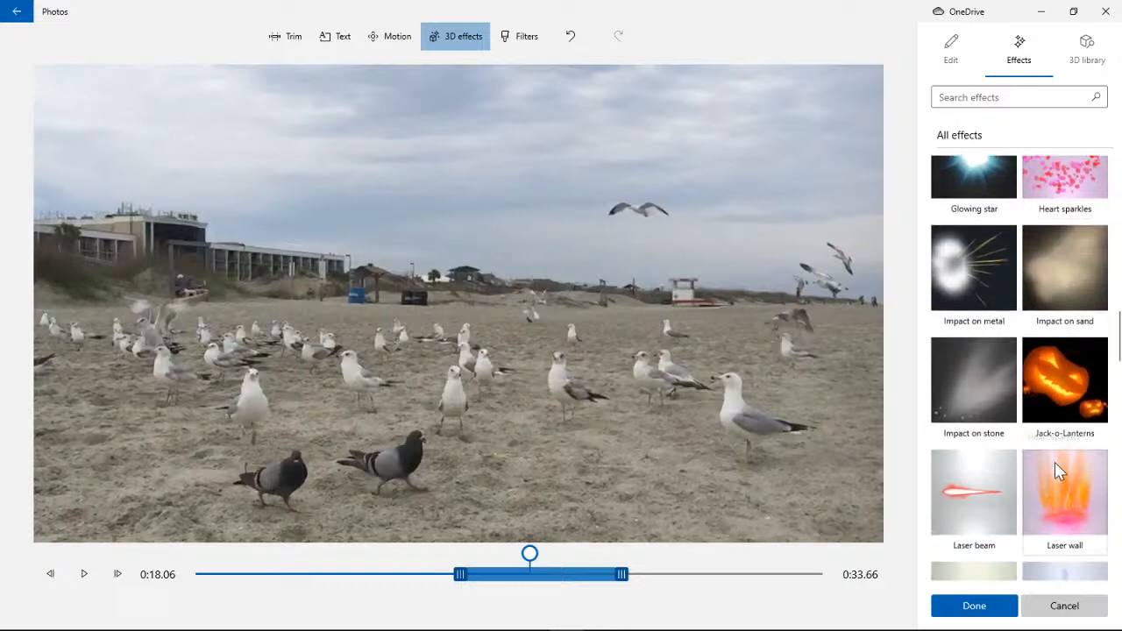
scroll(1058, 471, down, 8)
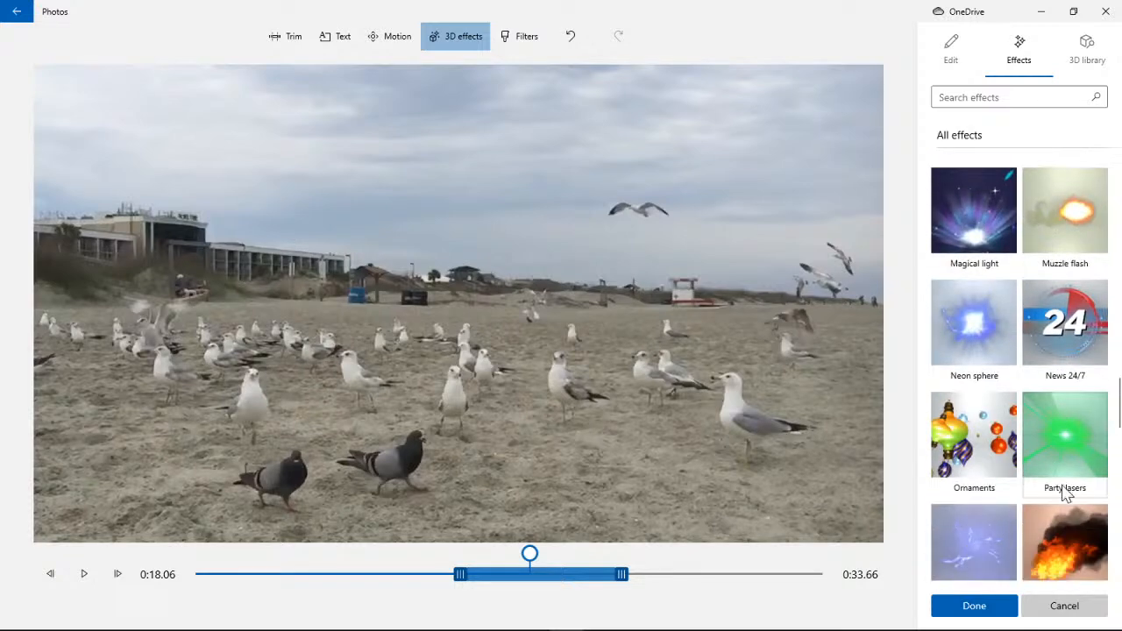
scroll(1072, 491, down, 5)
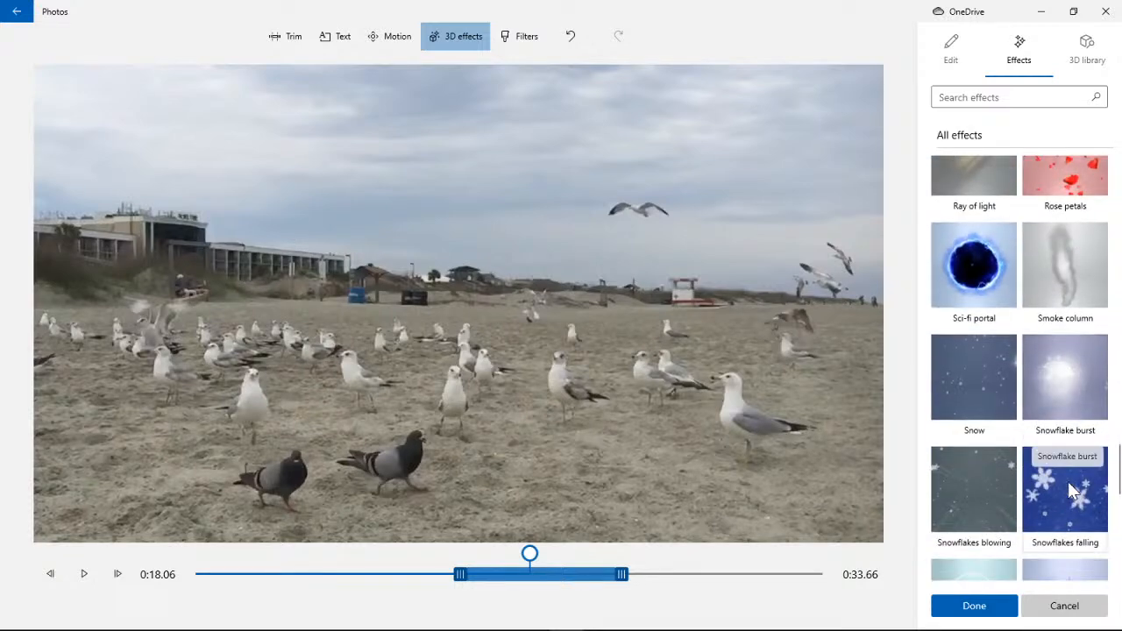
scroll(1070, 486, down, 1)
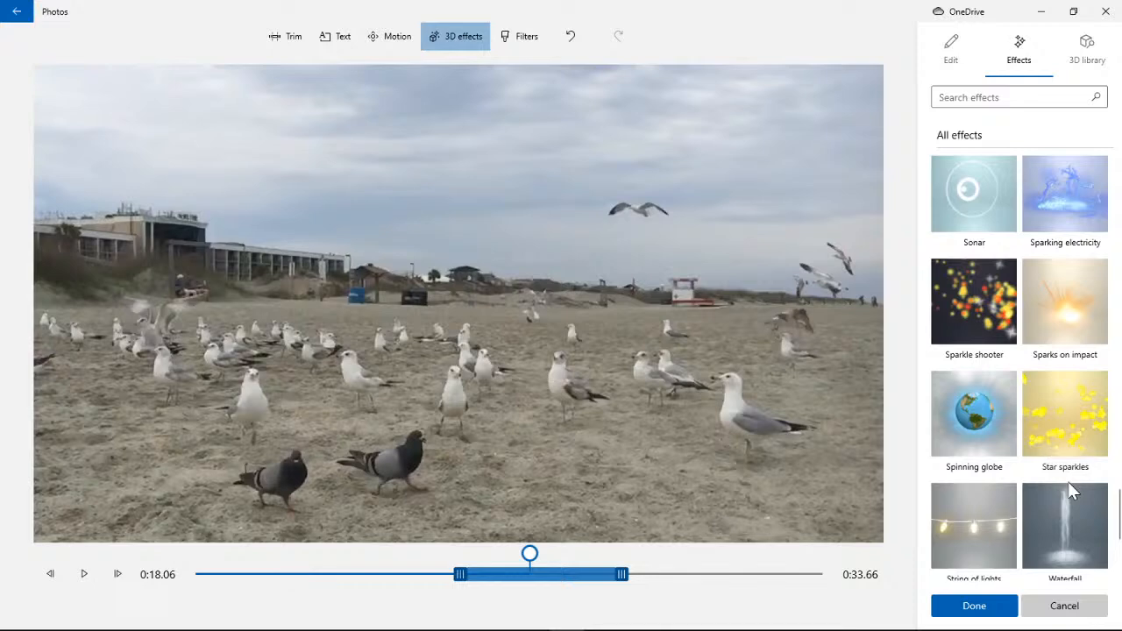
scroll(1052, 399, down, 2)
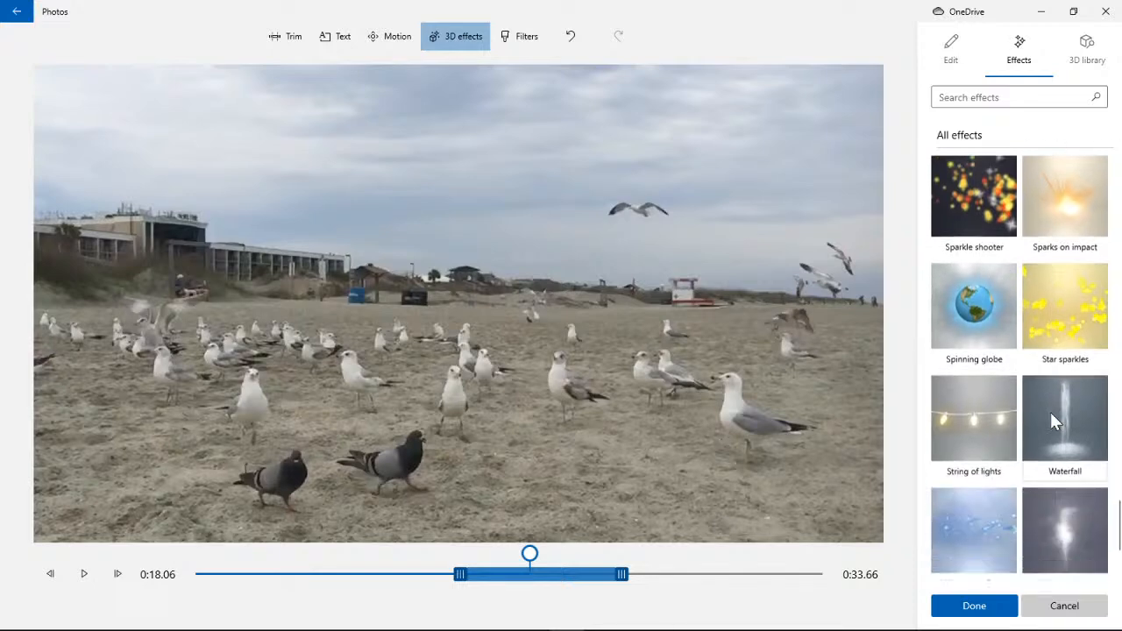
scroll(1038, 385, down, 2)
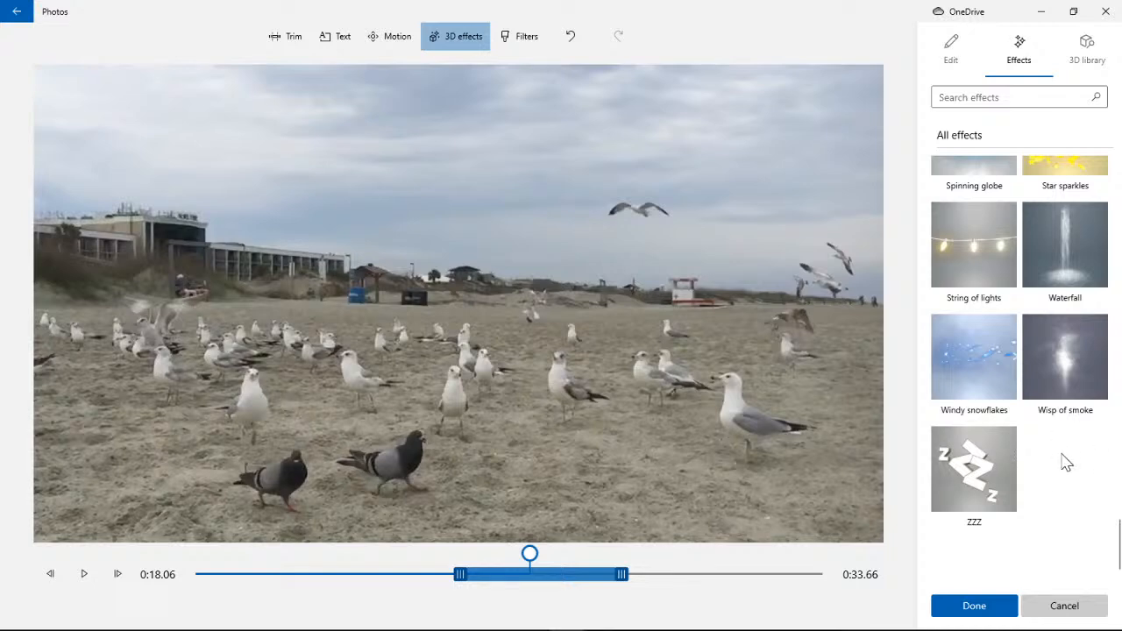
scroll(1040, 451, up, 3)
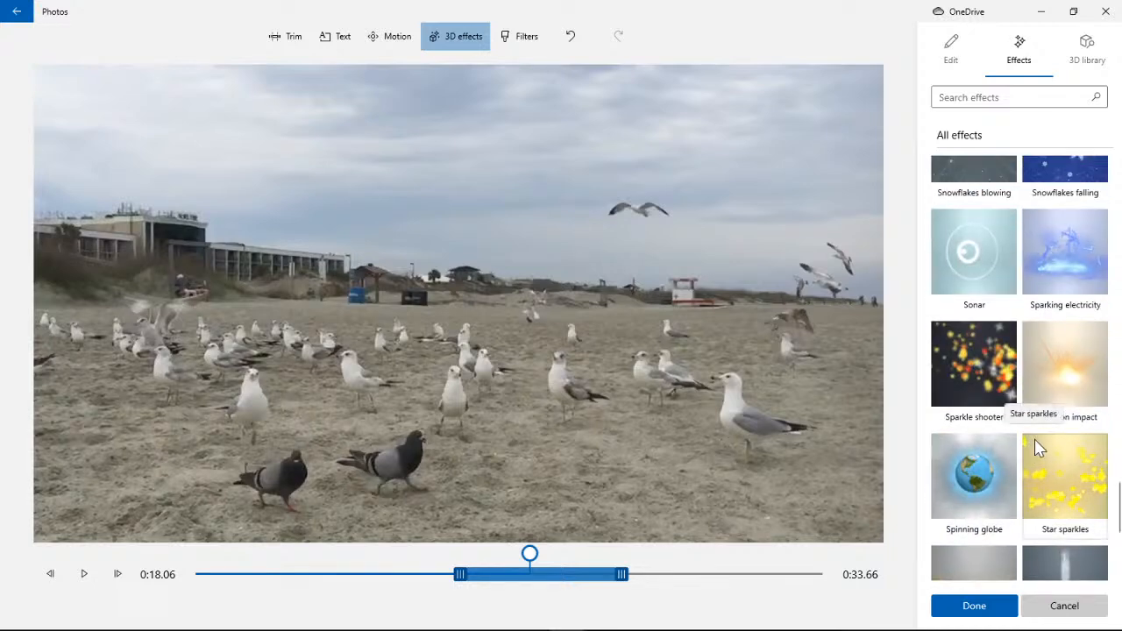
scroll(1039, 448, down, 2)
scroll(1021, 466, down, 3)
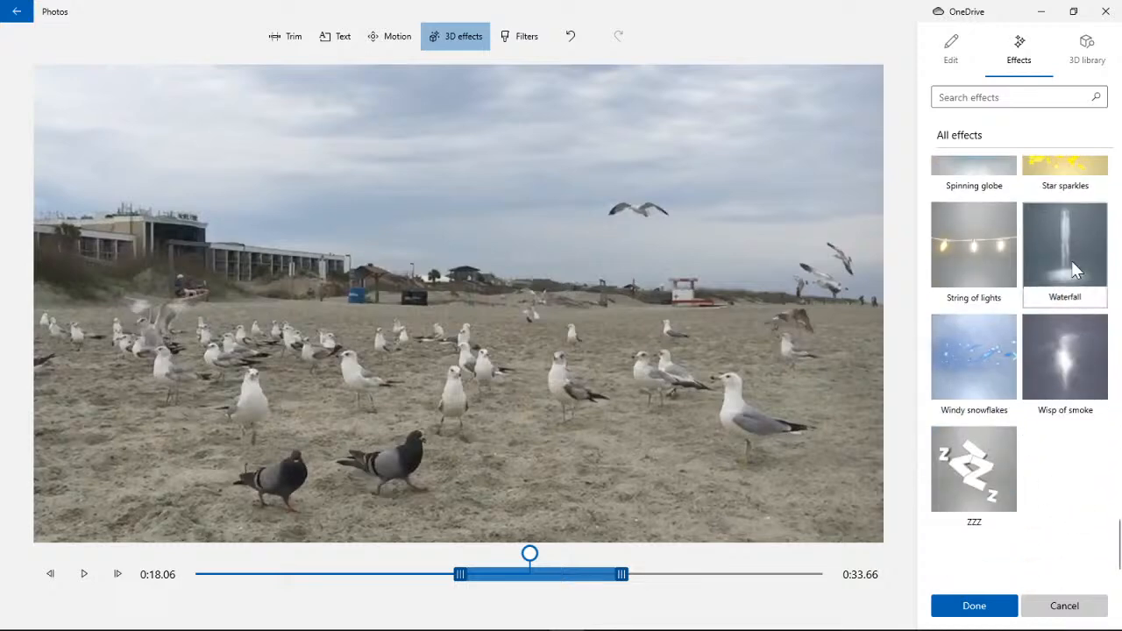
click(1071, 260)
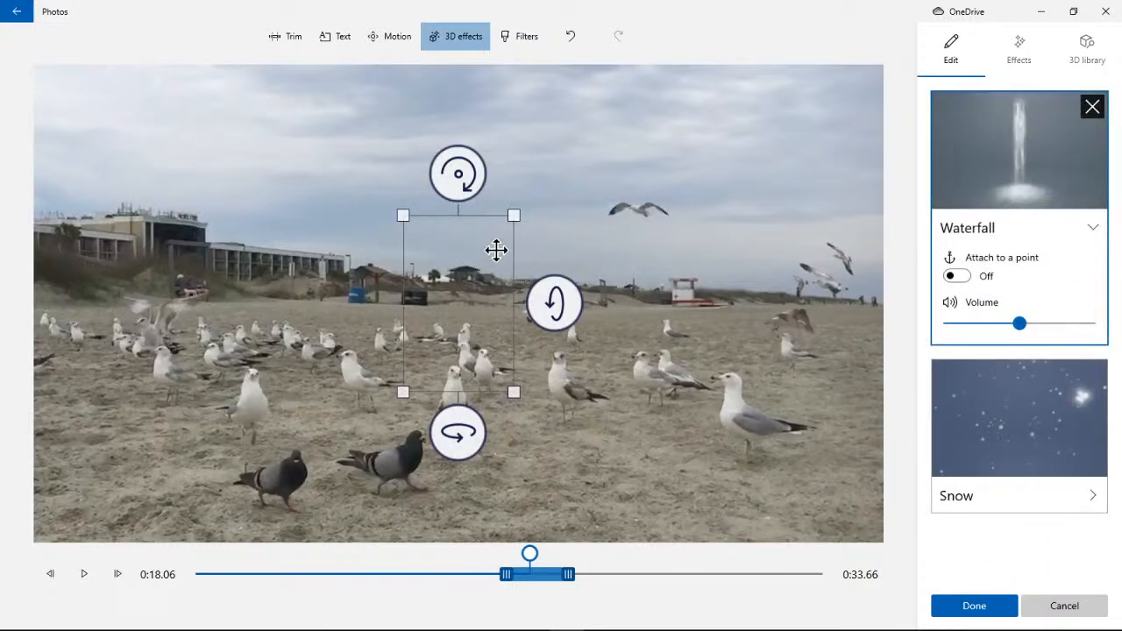
- Move the Waterfall down onto the sand, starting at about 22 seconds, and play the clip from about 13 to 20 seconds
drag(496, 251, 483, 310)
drag(592, 543, 433, 559)
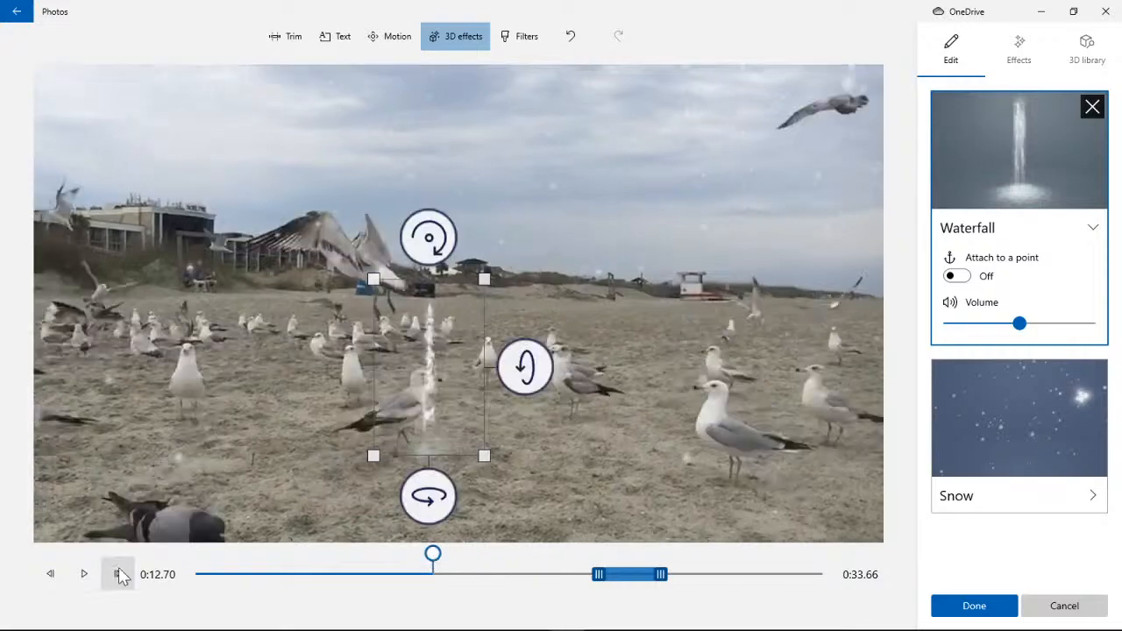
click(85, 575)
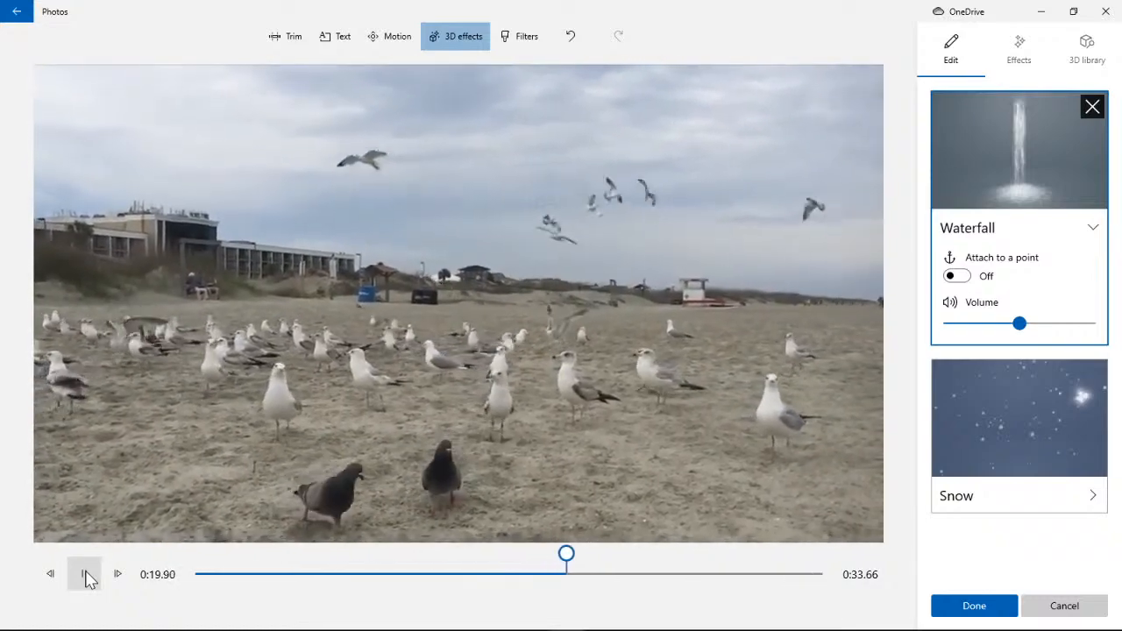
click(85, 576)
drag(566, 555, 514, 555)
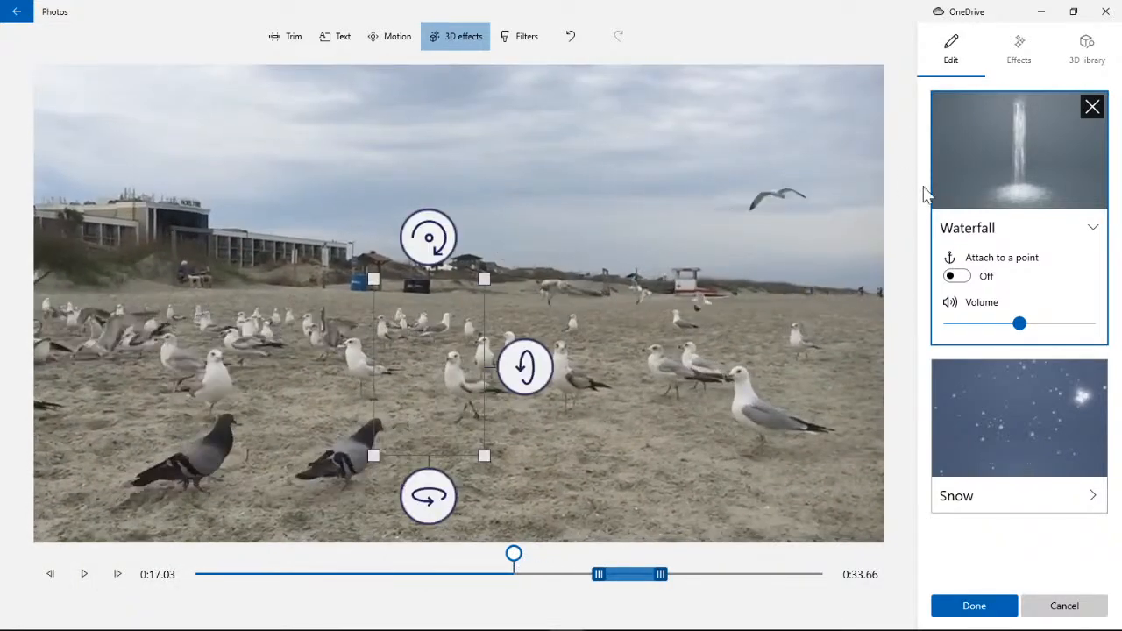
- Try the Waterfall up in the sky above the lifeguard stand, and remove the effect from the clip
click(980, 146)
click(980, 145)
drag(455, 286, 711, 91)
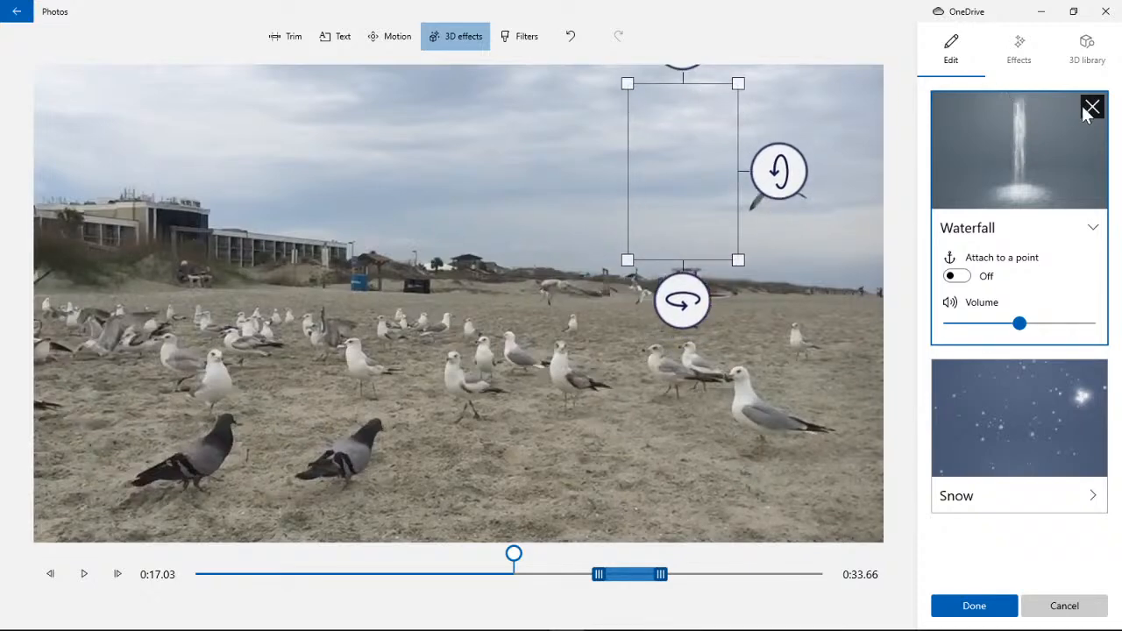
click(1091, 107)
- Add the Comet trail effect to the seagull clip at about 17 seconds
click(1018, 50)
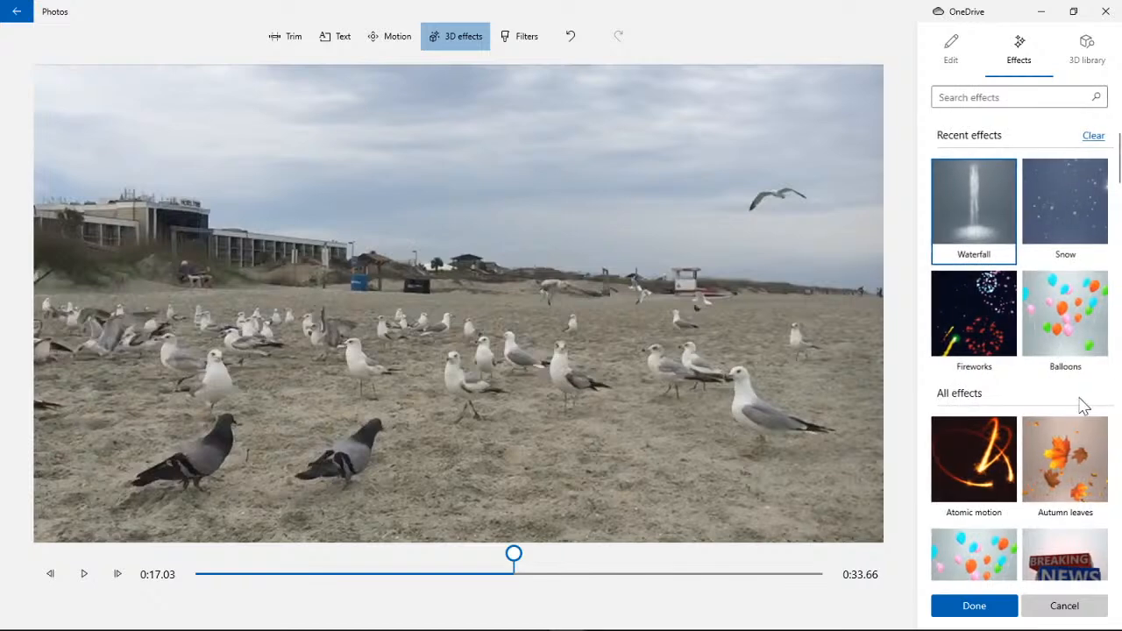
scroll(1083, 404, down, 6)
scroll(1047, 430, up, 3)
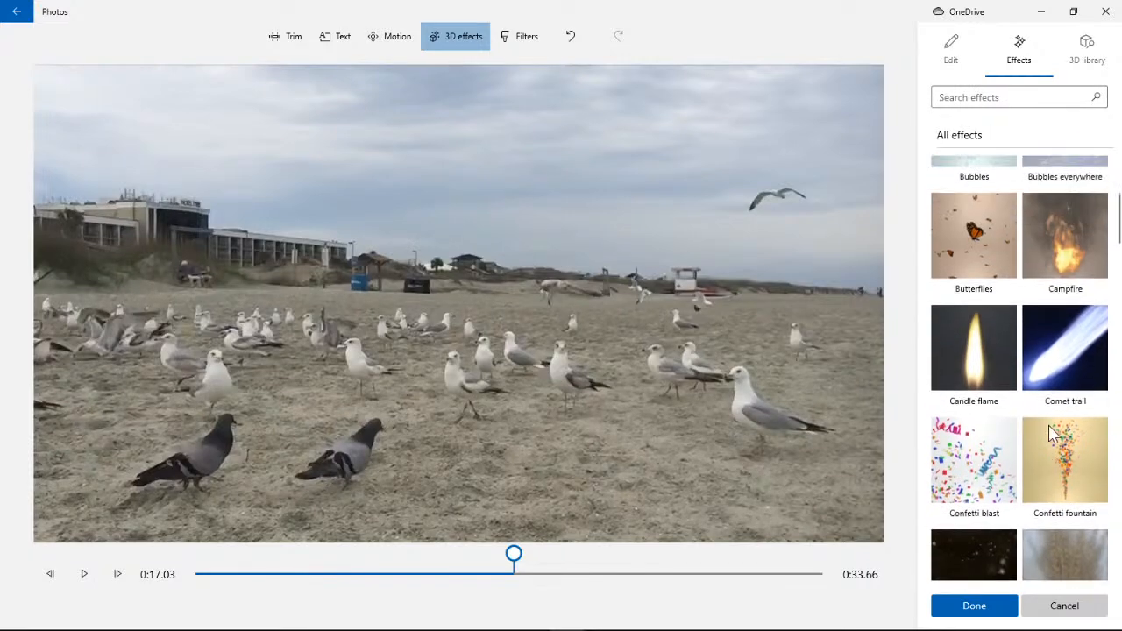
click(1062, 355)
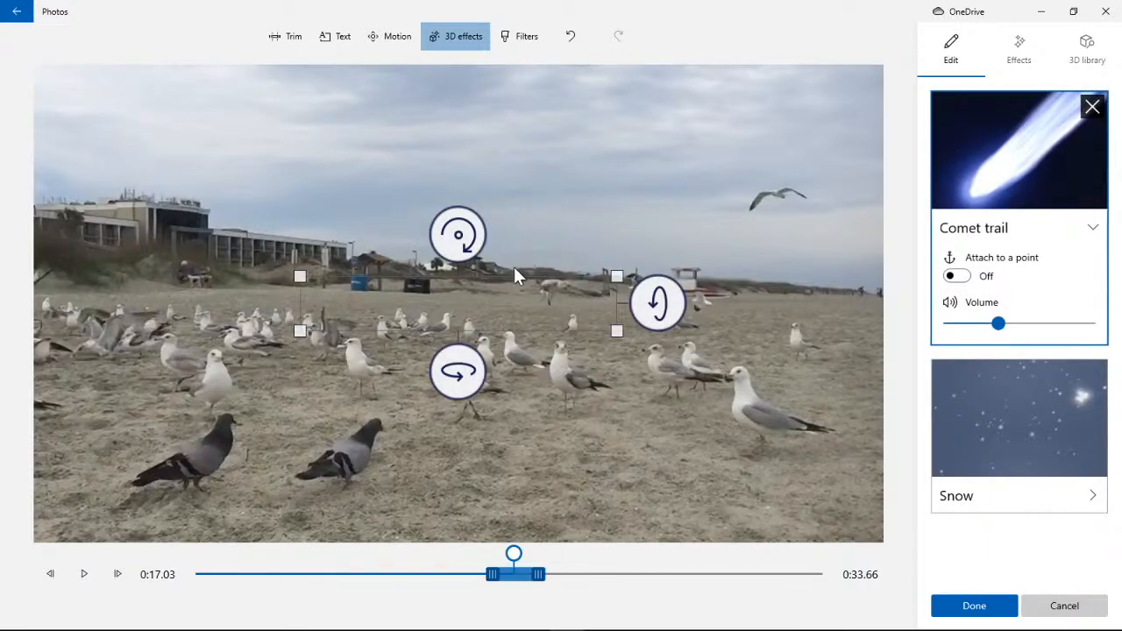
- Move the Comet trail up into the sky, extend it to end at about 22 seconds, and play the clip from about 15 seconds
drag(514, 283, 769, 107)
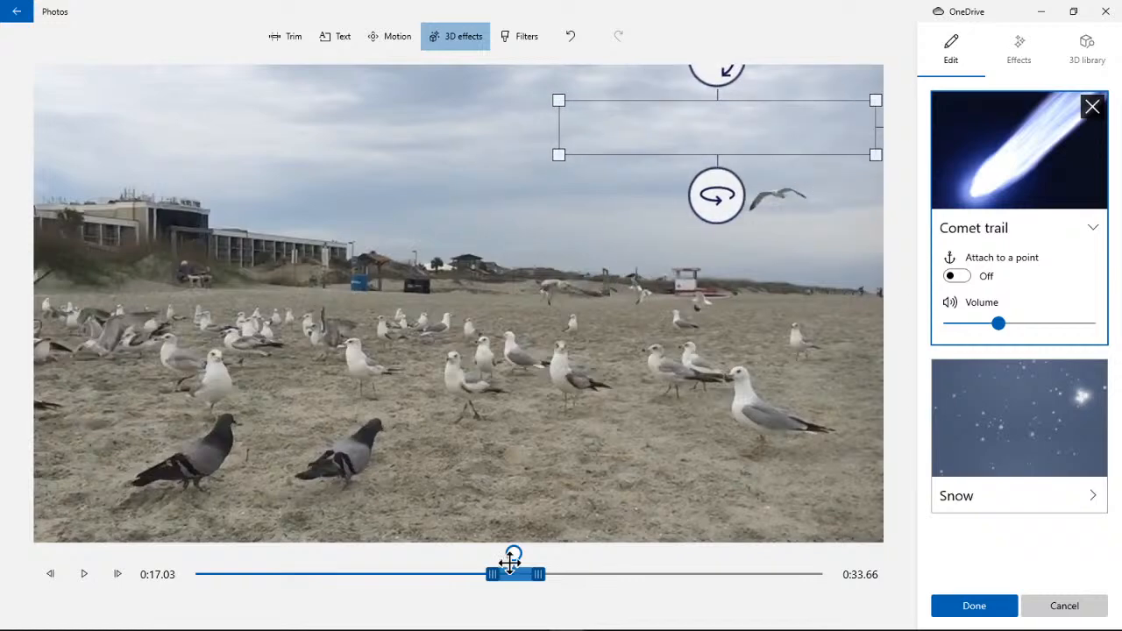
drag(519, 570, 481, 570)
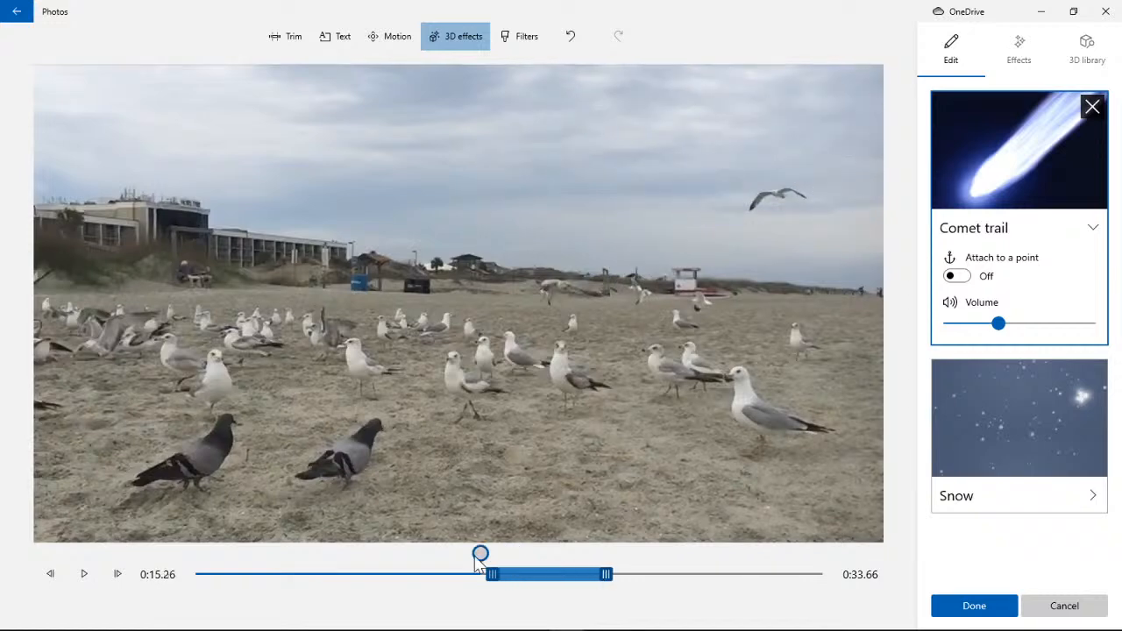
click(98, 574)
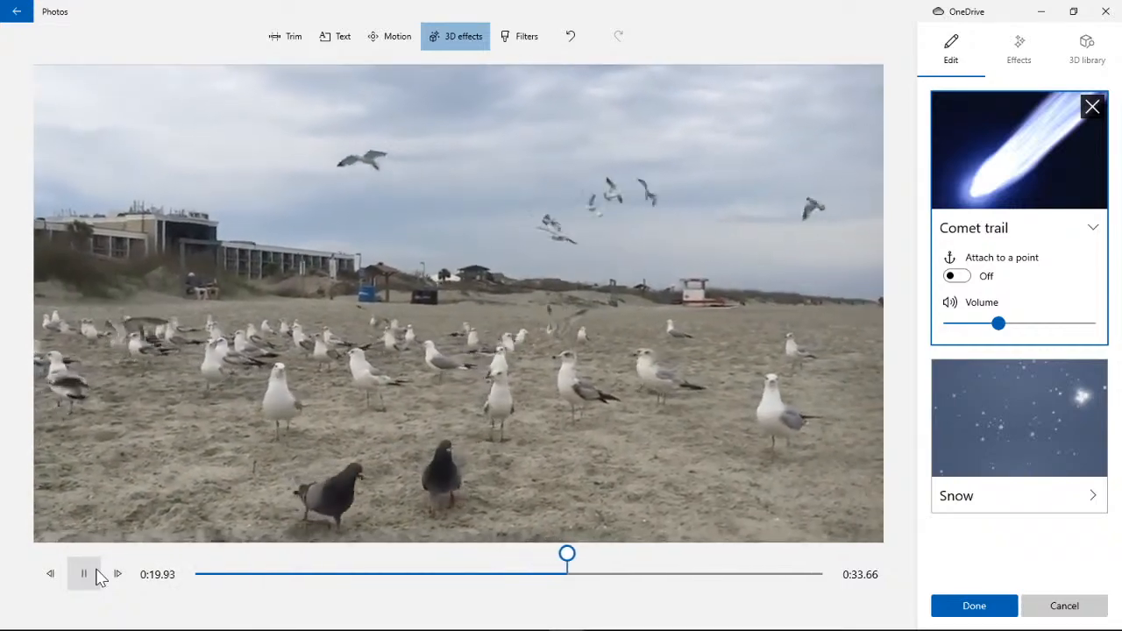
click(84, 574)
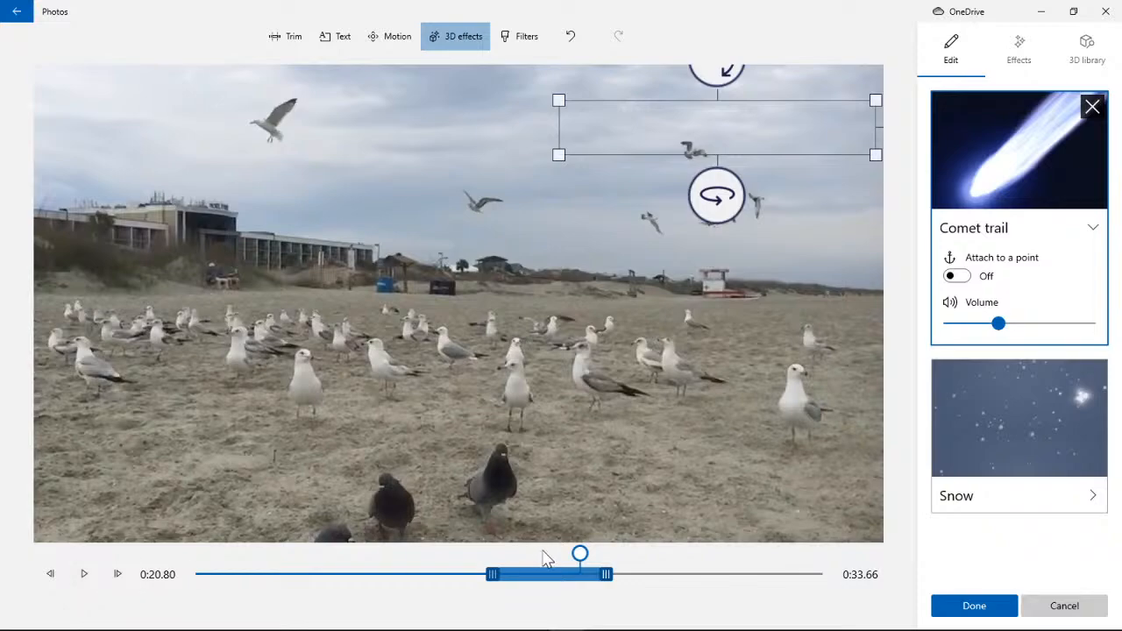
- Replay the clip from about 15 to 19 seconds and remove the Snow effect from the clip
drag(580, 554, 499, 554)
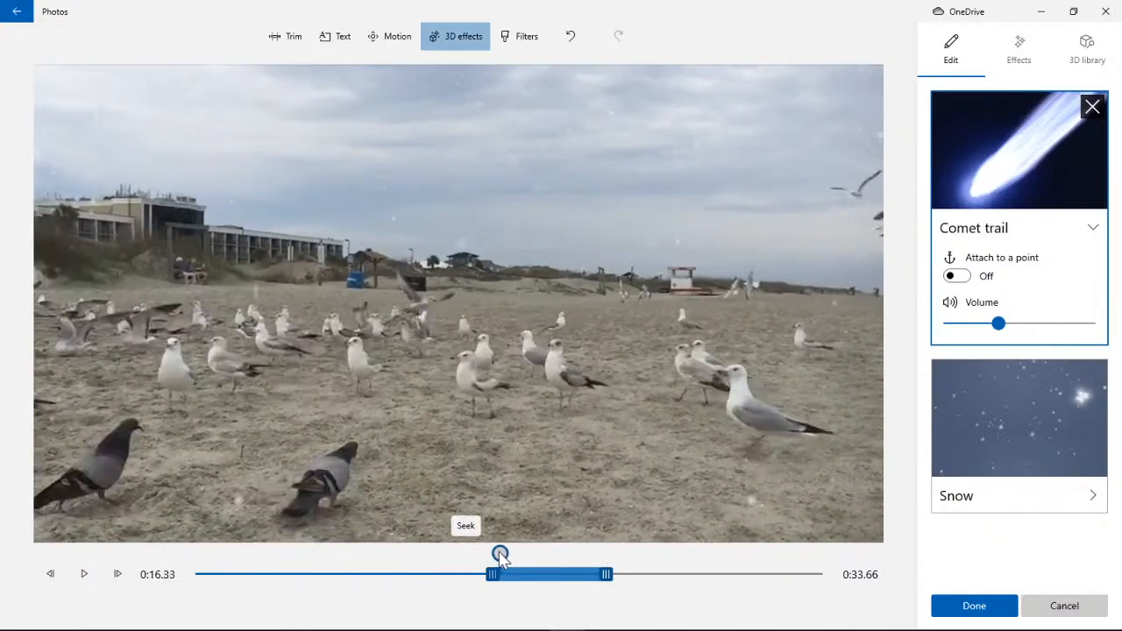
click(578, 561)
drag(571, 560, 479, 559)
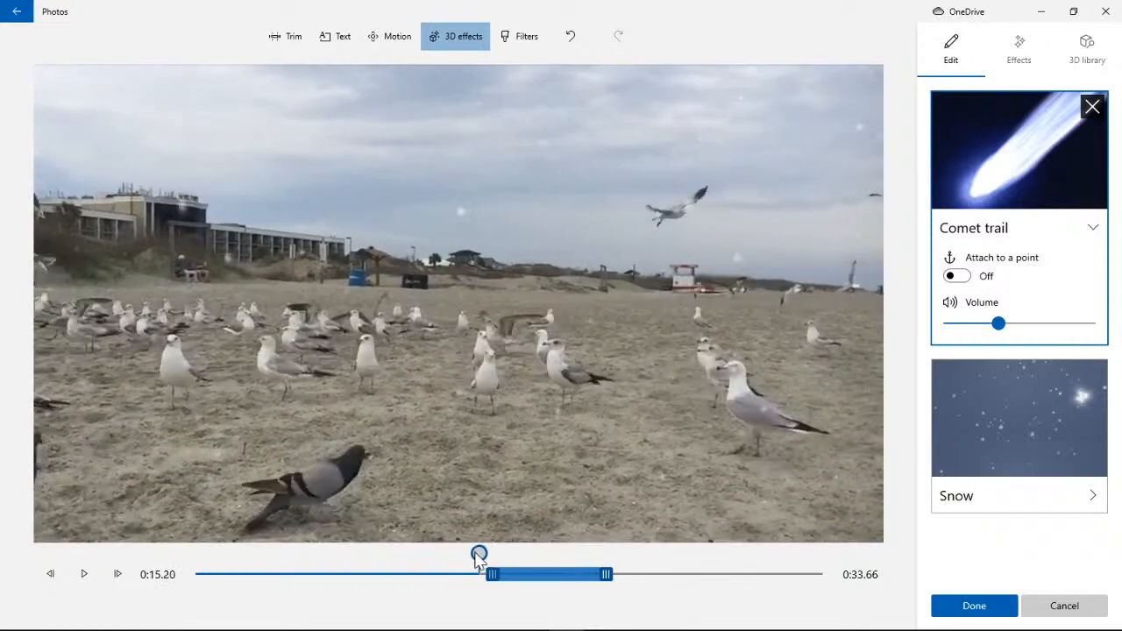
click(89, 574)
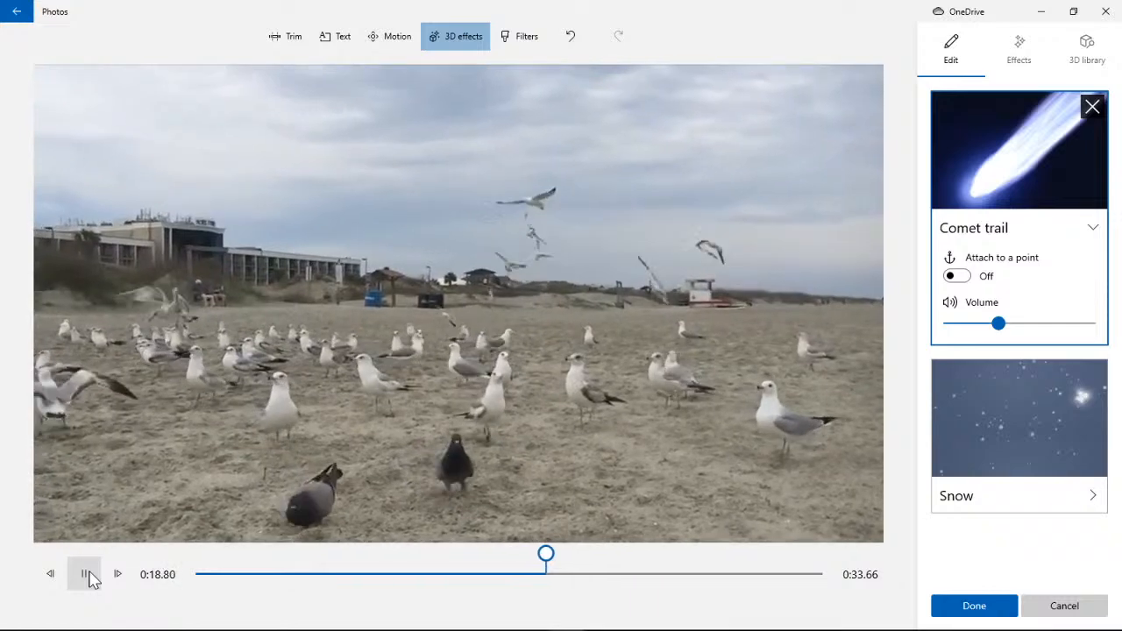
click(88, 574)
mouse_move(1084, 395)
click(1092, 376)
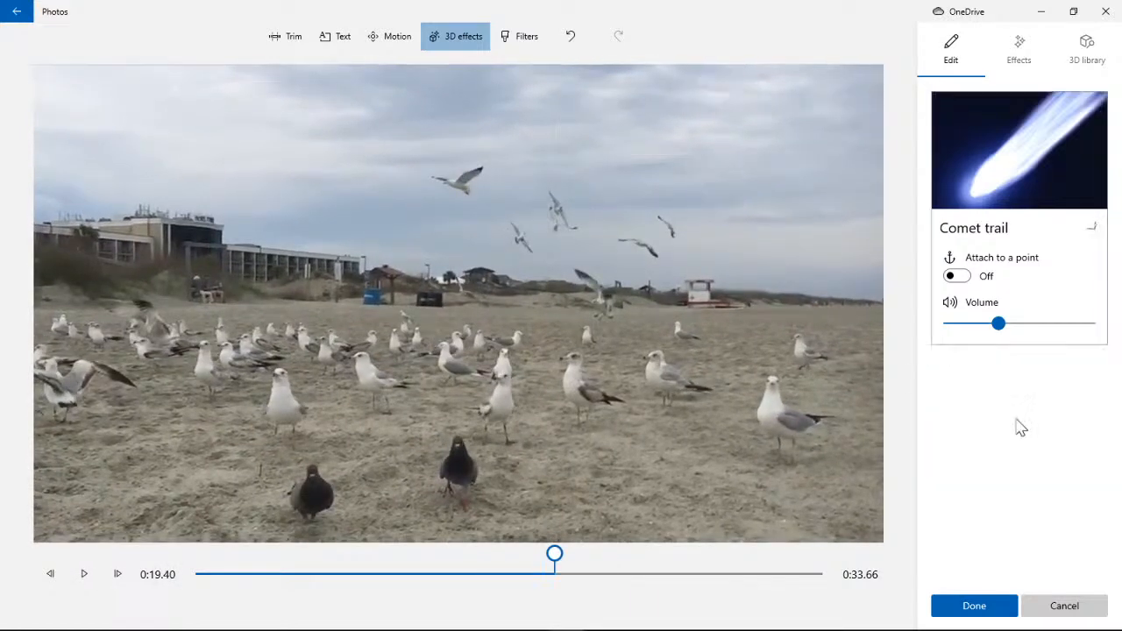
- Lower the Comet trail slightly in the sky and attach it to the flying gull at about 16 seconds
click(1029, 176)
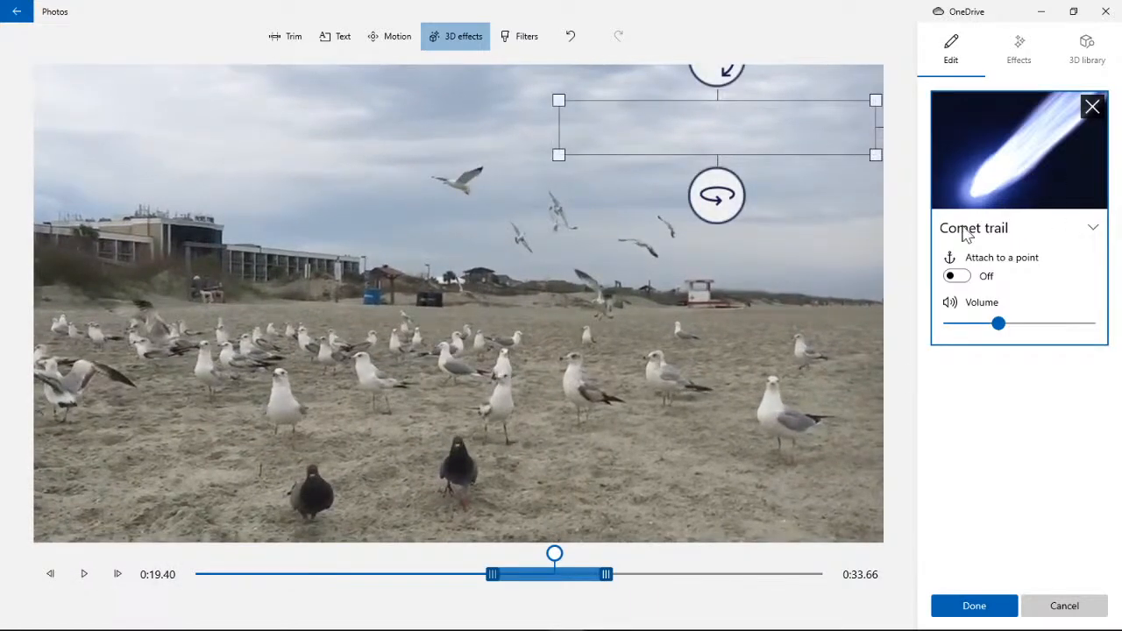
drag(732, 104, 739, 161)
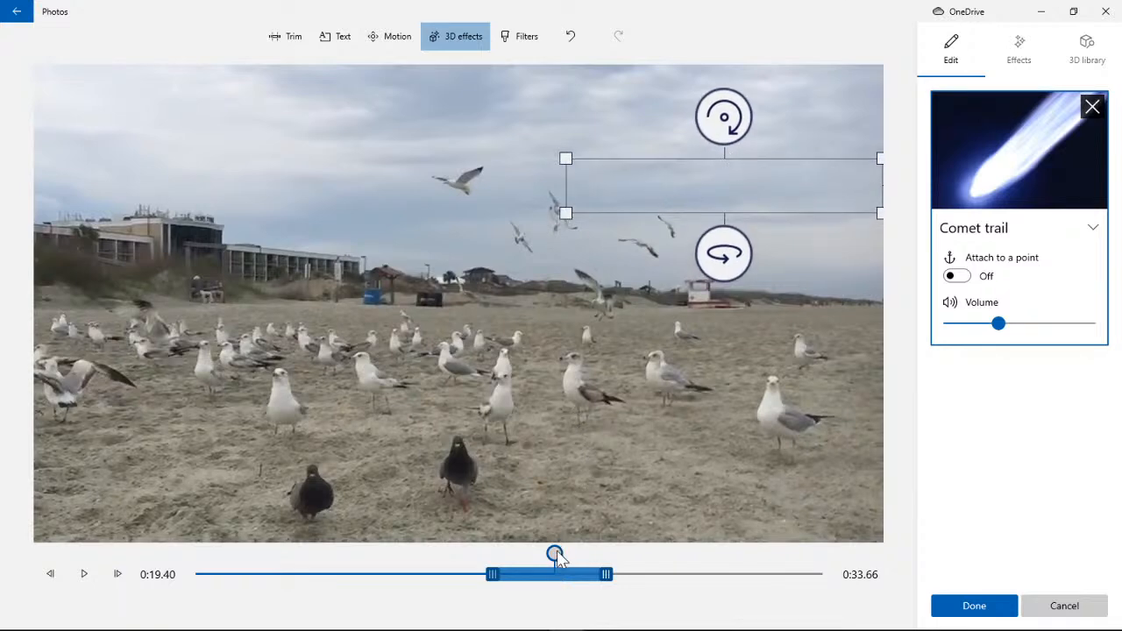
drag(558, 558, 492, 557)
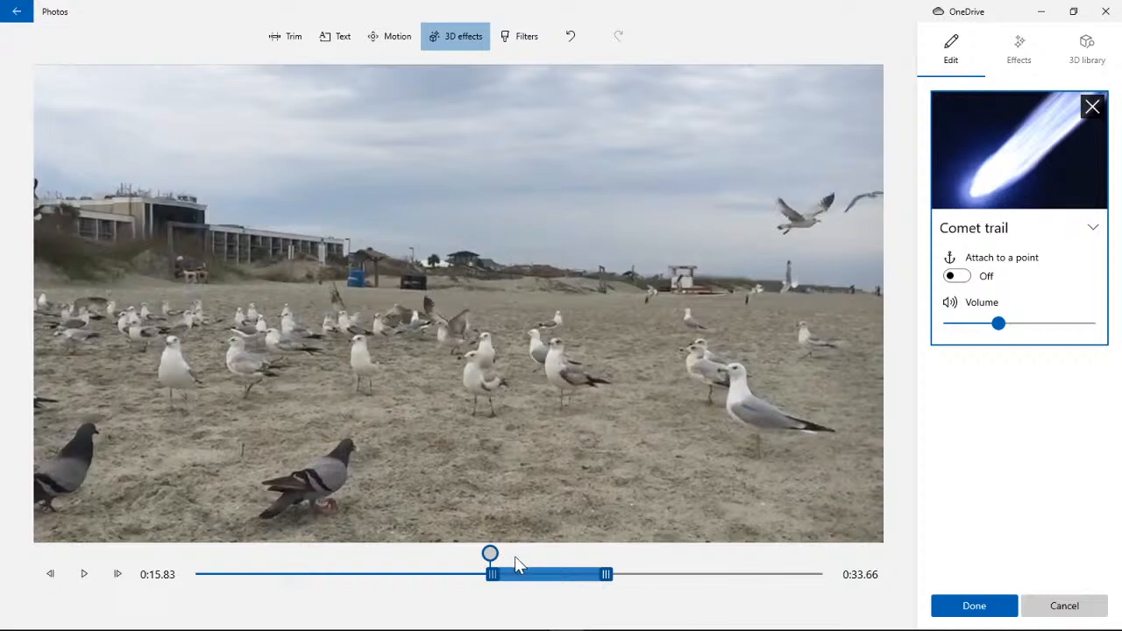
click(505, 556)
drag(506, 555, 497, 555)
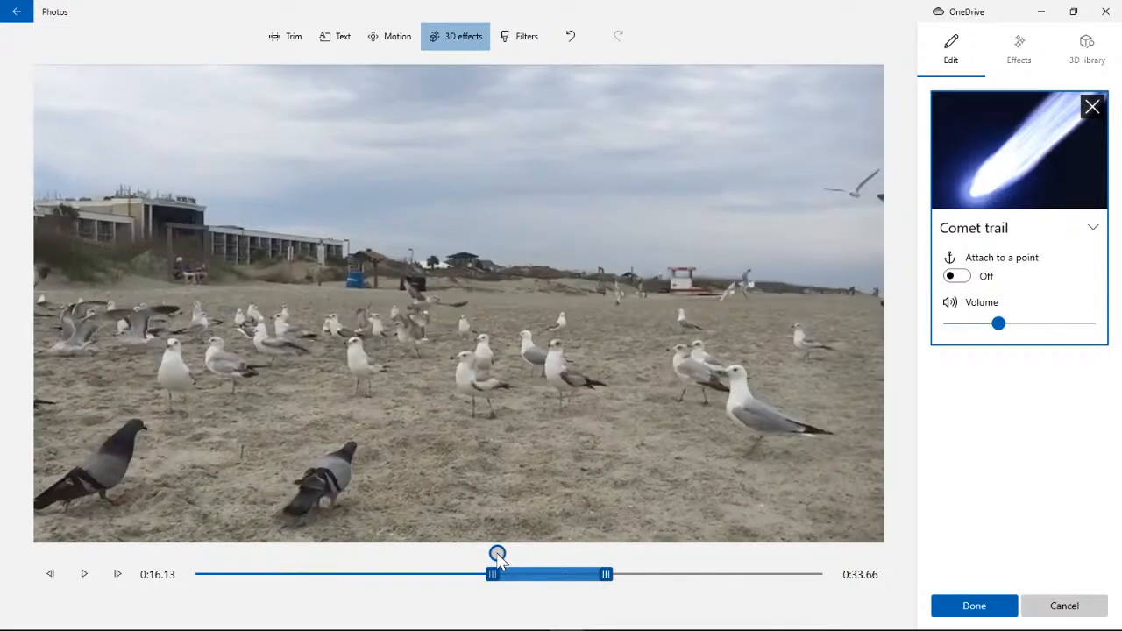
click(955, 276)
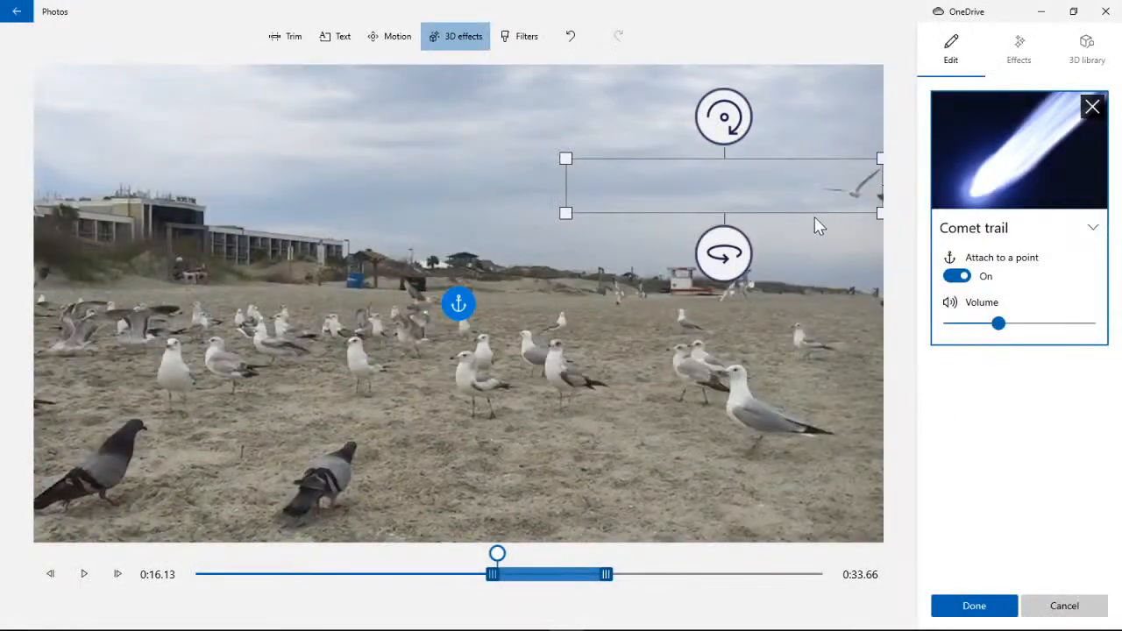
drag(472, 312, 856, 190)
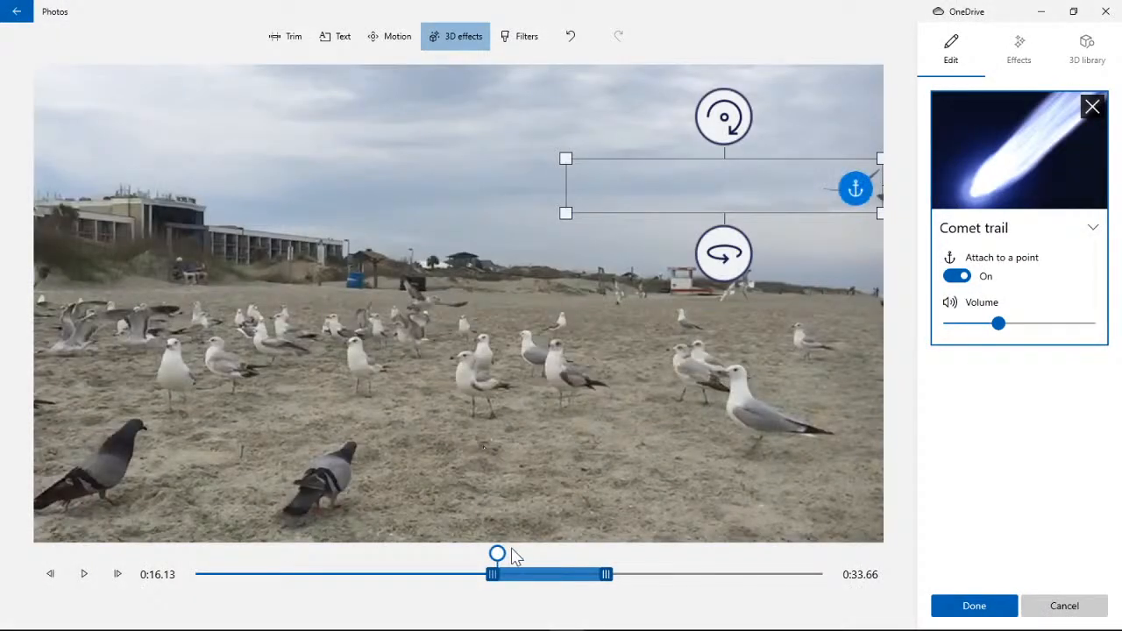
- Play the clip from about 13 to 28 seconds to check how the attached Comet trail follows the gull
drag(497, 554, 436, 555)
click(88, 583)
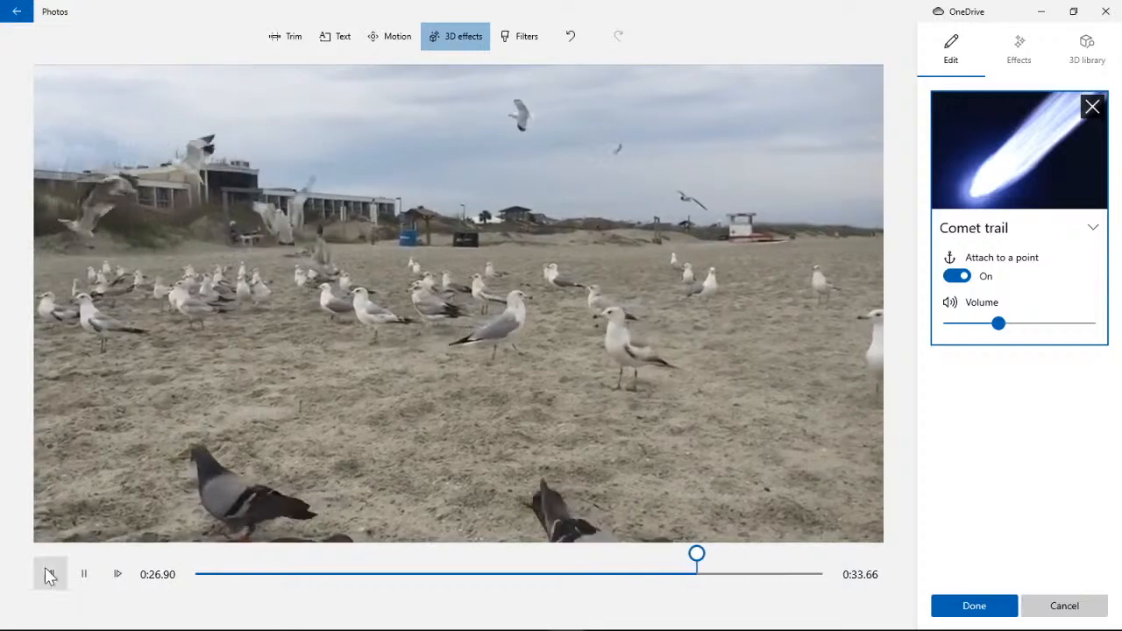
click(84, 574)
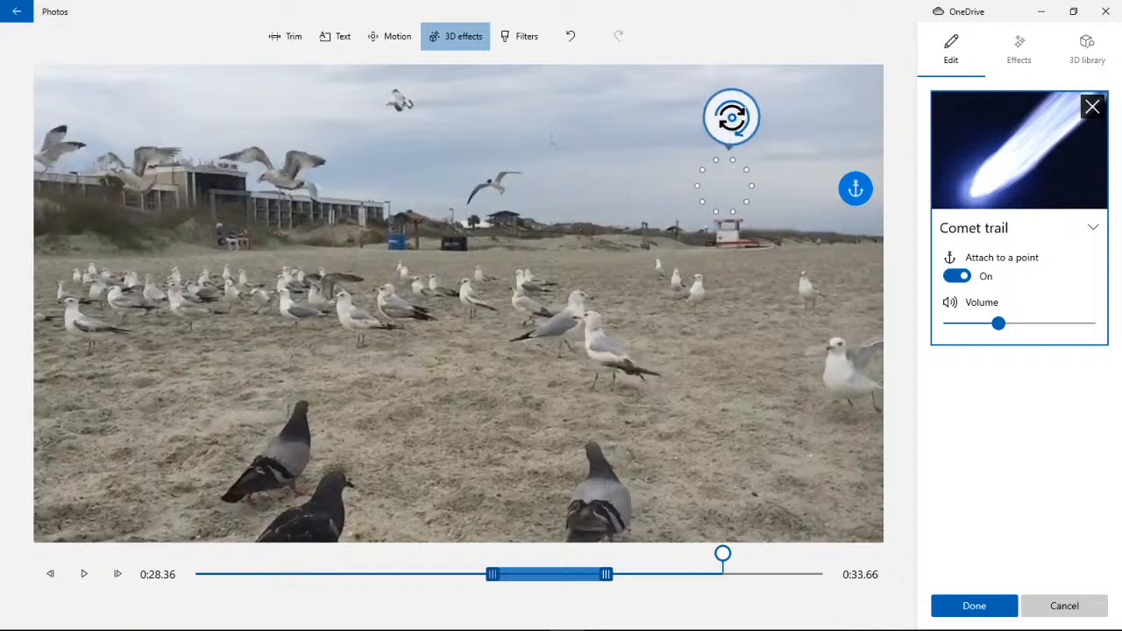
- Rotate the Comet trail to face the opposite direction and re-anchor it on the flying gull at about 16.6 seconds
click(734, 146)
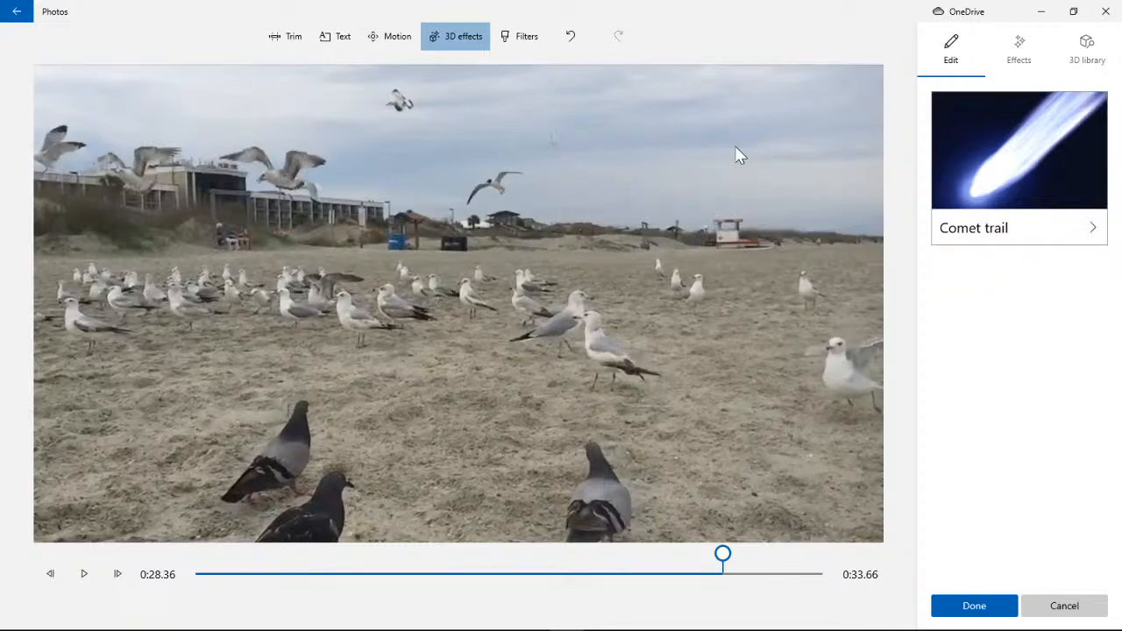
click(983, 141)
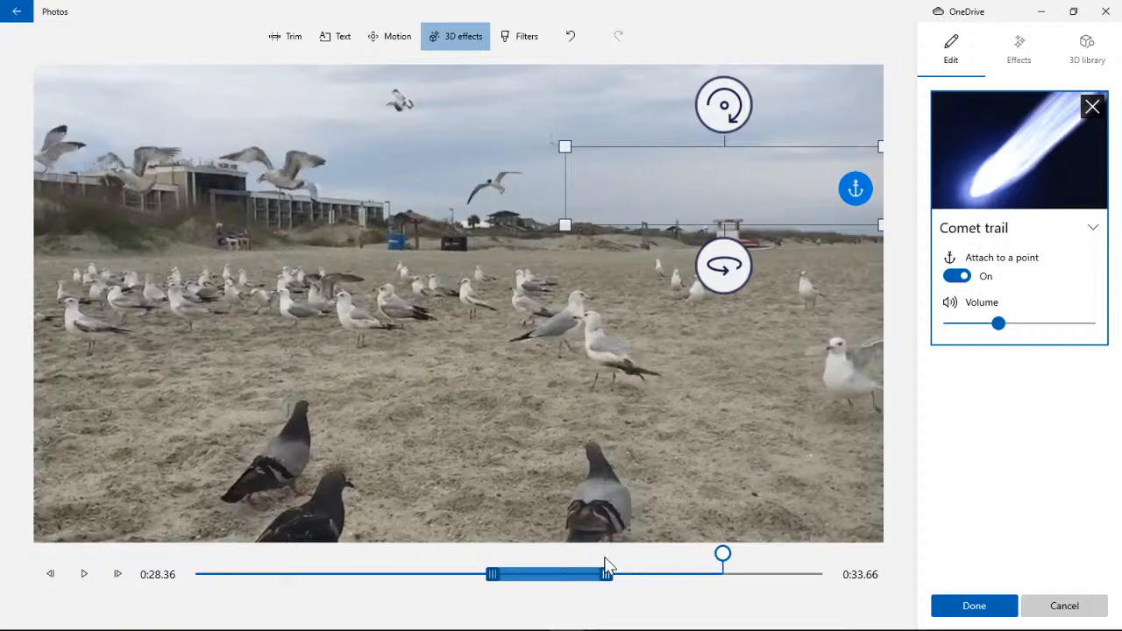
drag(724, 561, 505, 556)
click(510, 555)
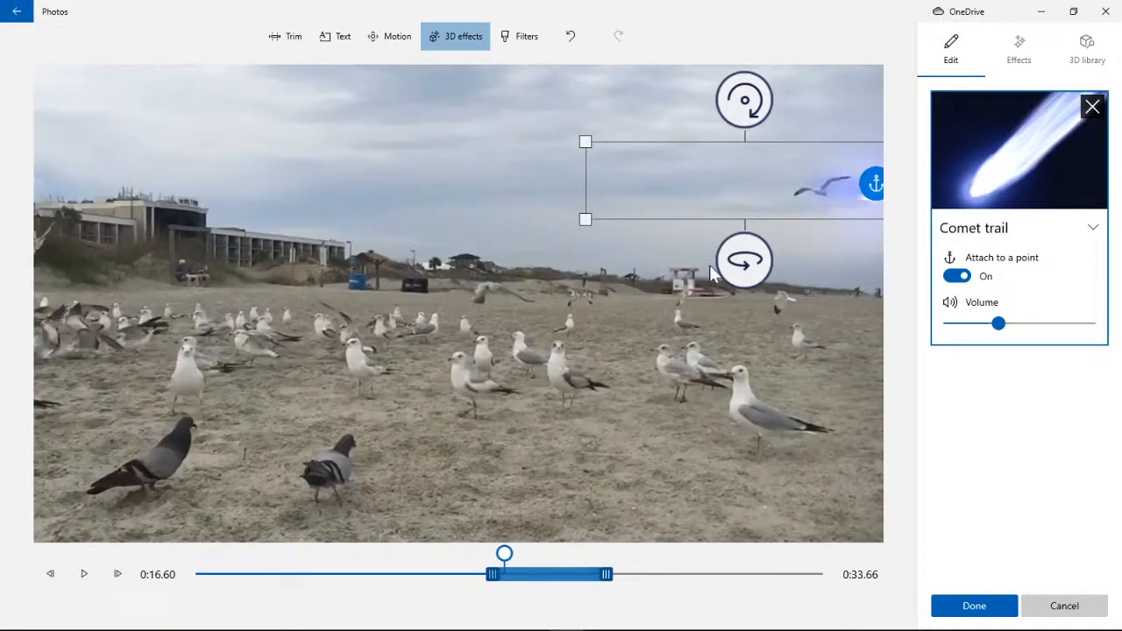
drag(758, 99, 701, 253)
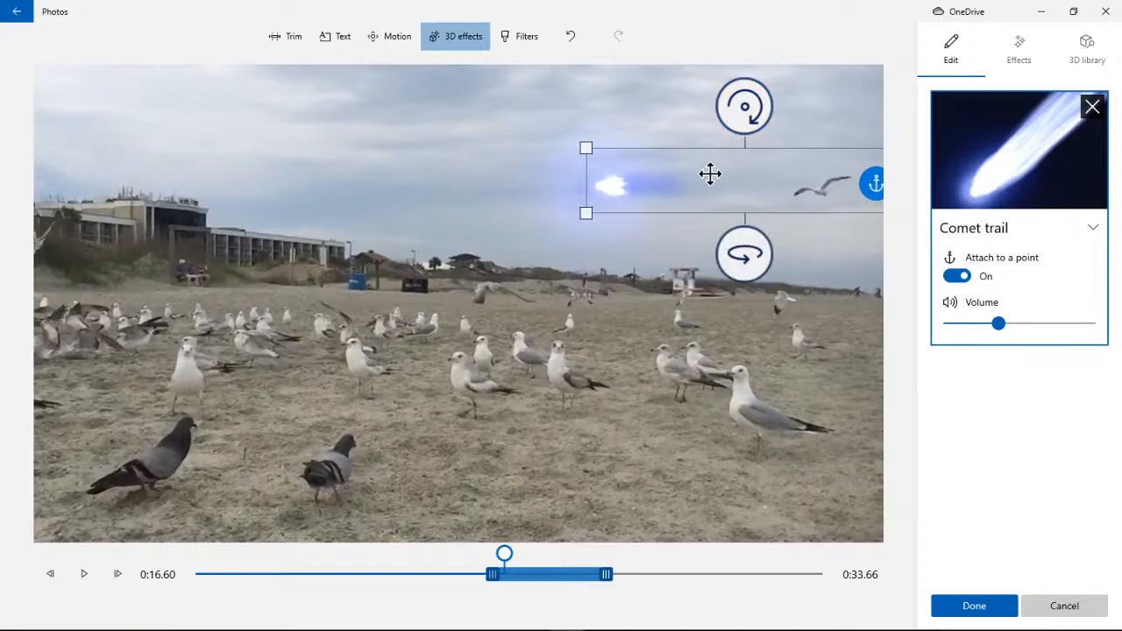
drag(710, 174, 684, 180)
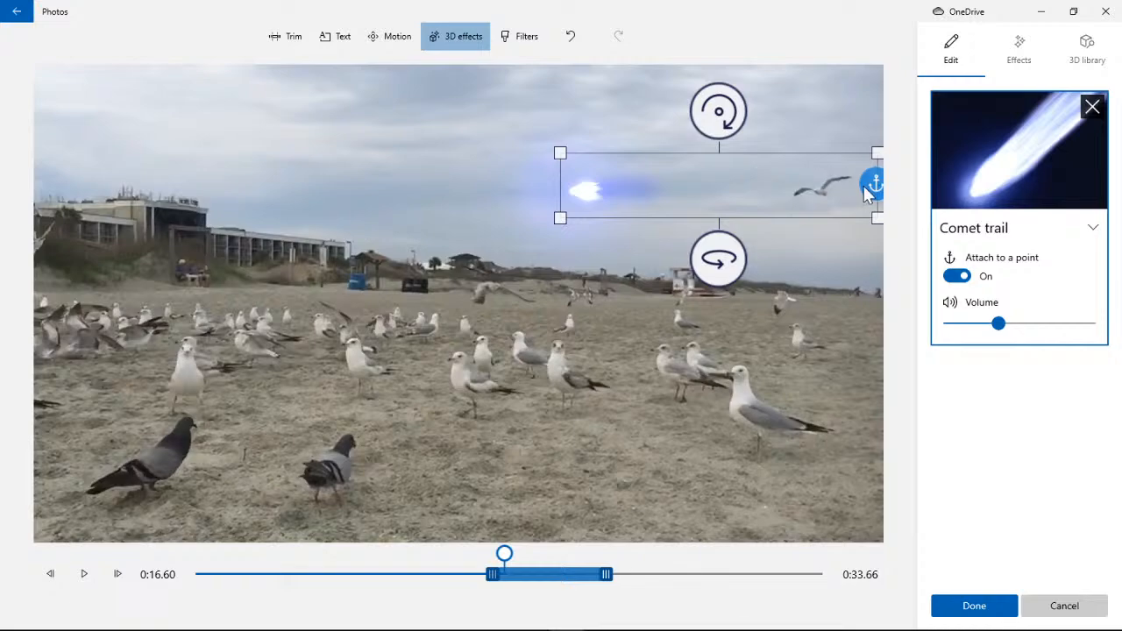
drag(868, 193, 815, 198)
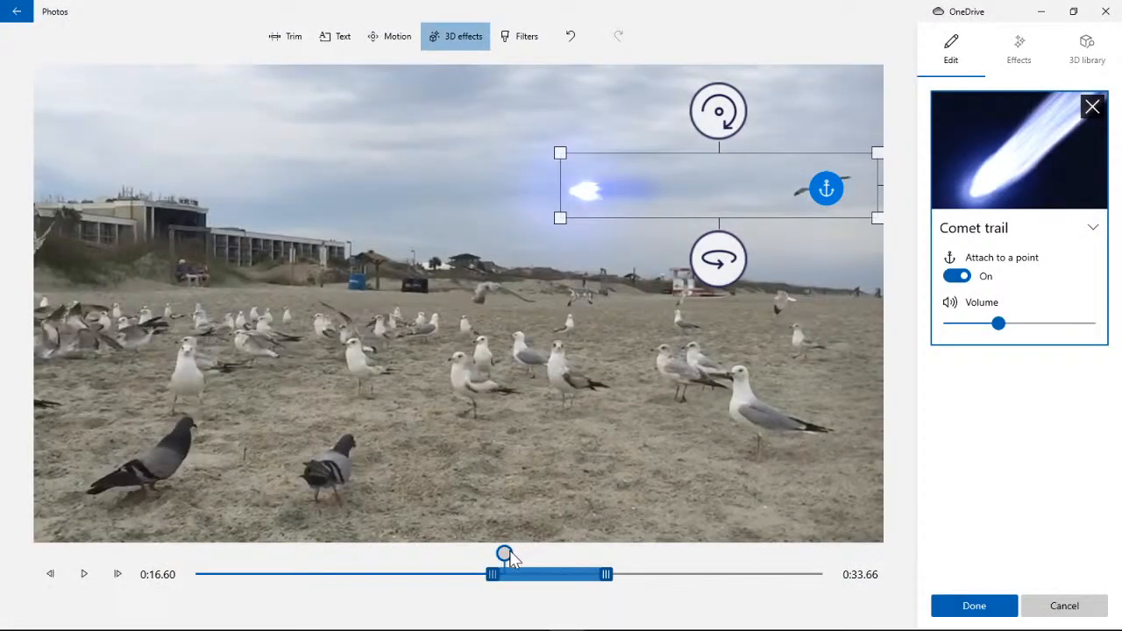
- Play the clip from about 15 to 21 seconds and remove the anchored Comet trail
drag(505, 555, 479, 553)
click(84, 574)
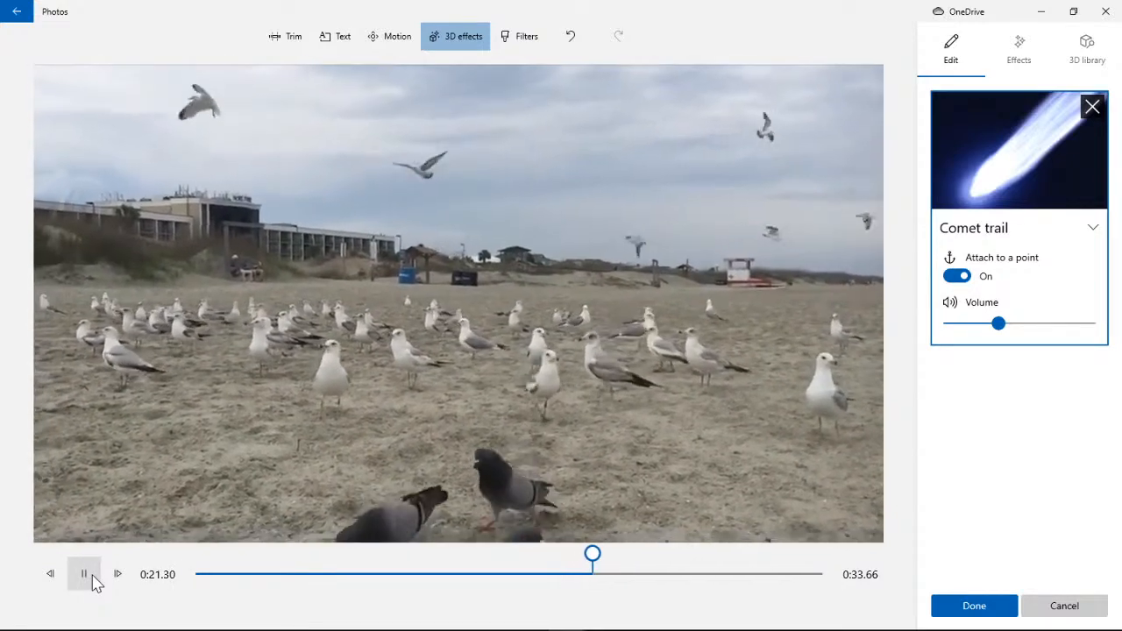
click(1091, 109)
- Try another Comet trail at about 25 seconds in the clip, and remove the effect
click(1020, 54)
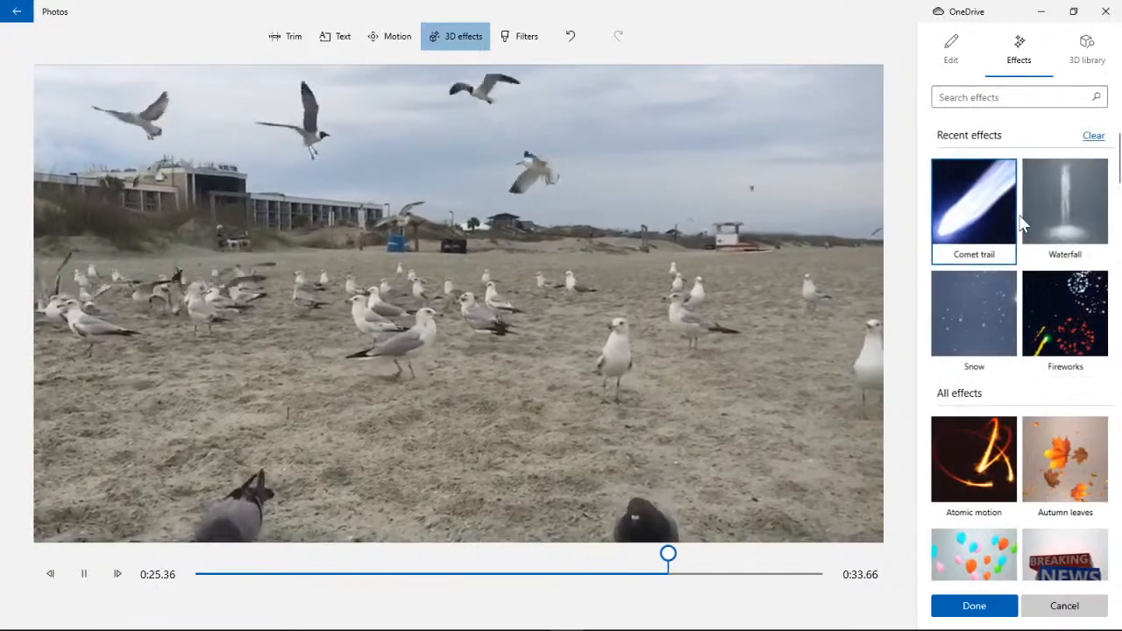
click(991, 206)
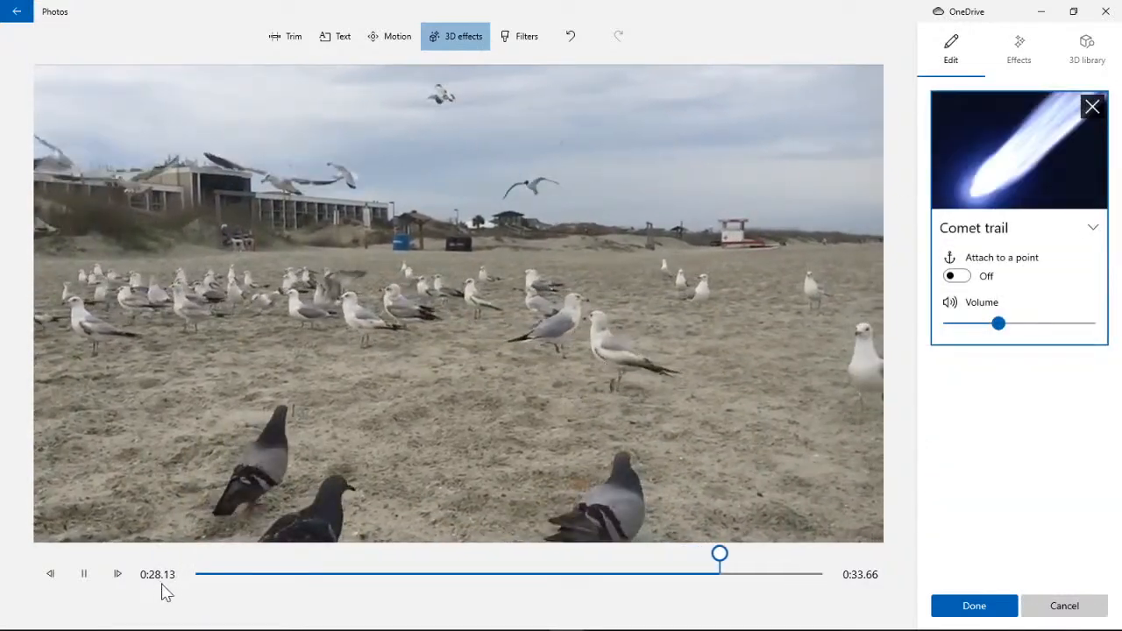
click(85, 574)
drag(735, 556, 82, 570)
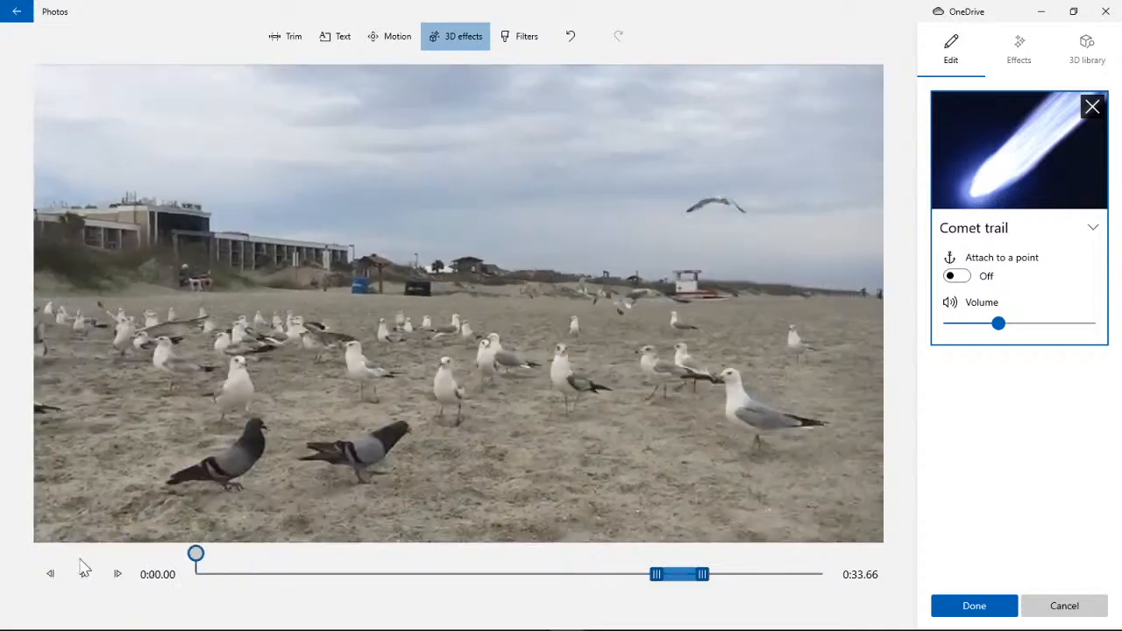
click(1091, 108)
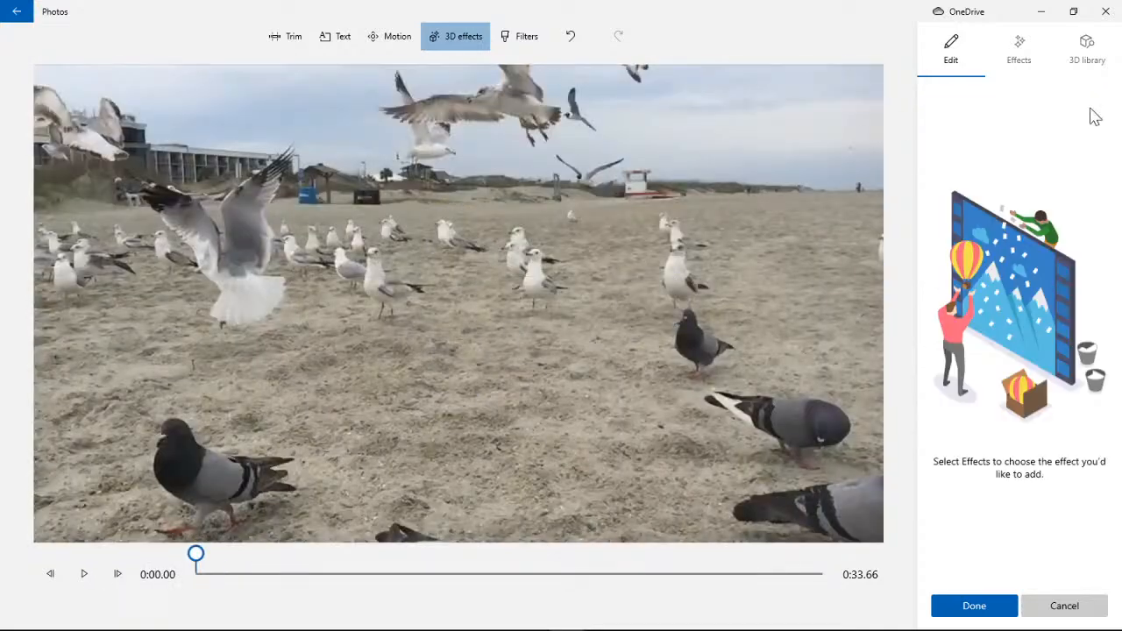
- Add the Comet trail effect at the start of the clip and play the first three seconds
click(1035, 53)
click(999, 218)
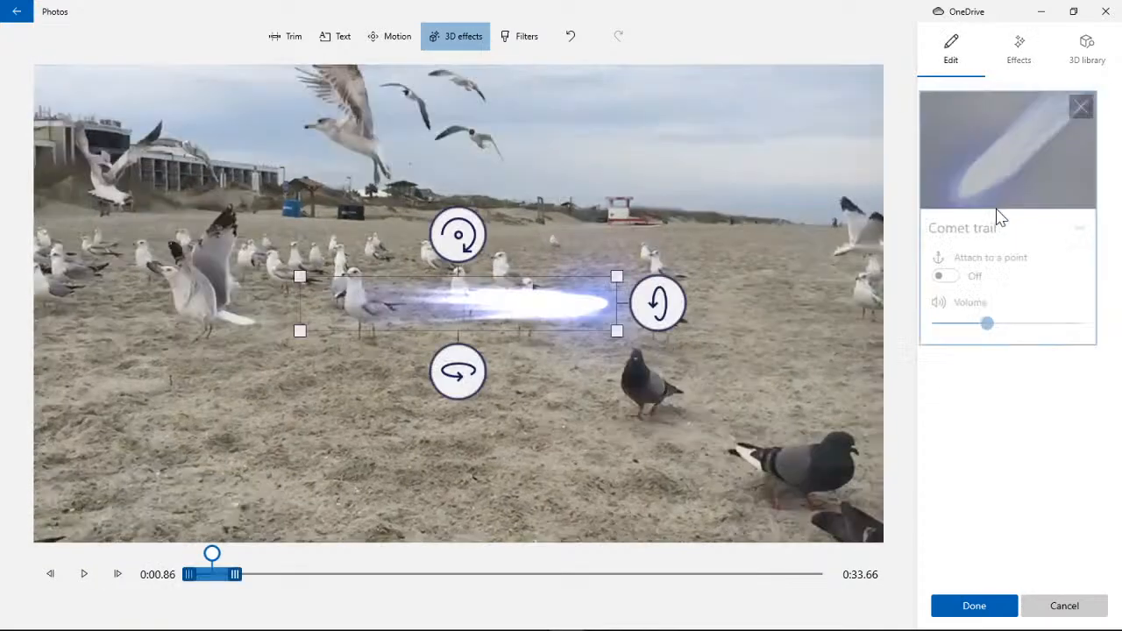
click(81, 575)
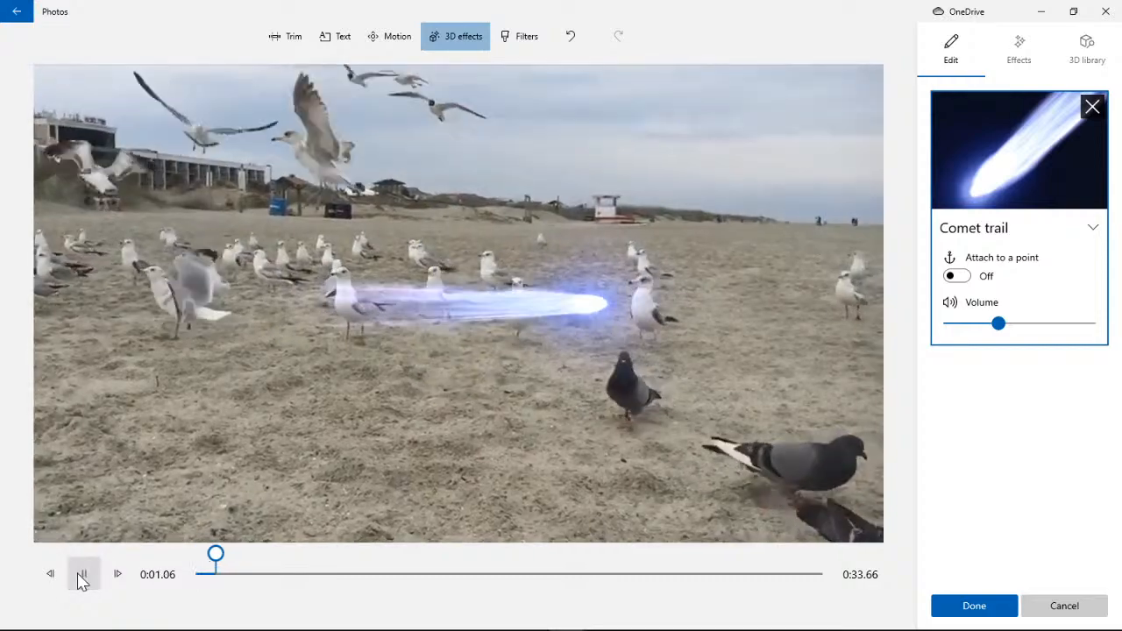
click(81, 579)
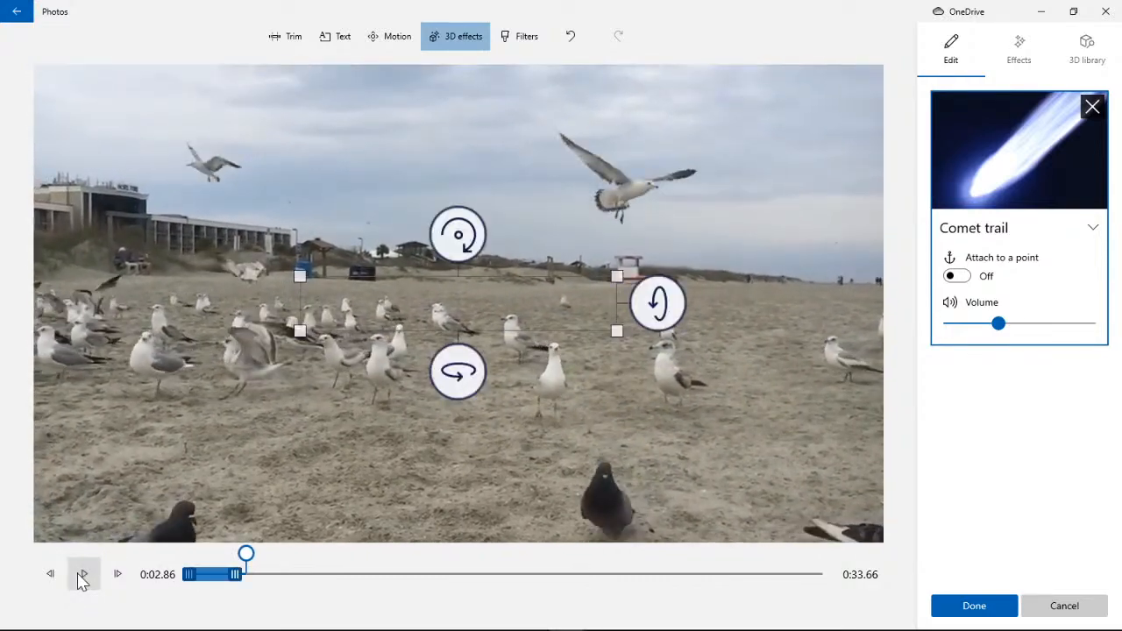
- Extend the Comet trail to end at about 14 seconds and play the clip from the start to that point
drag(246, 555, 176, 563)
click(83, 574)
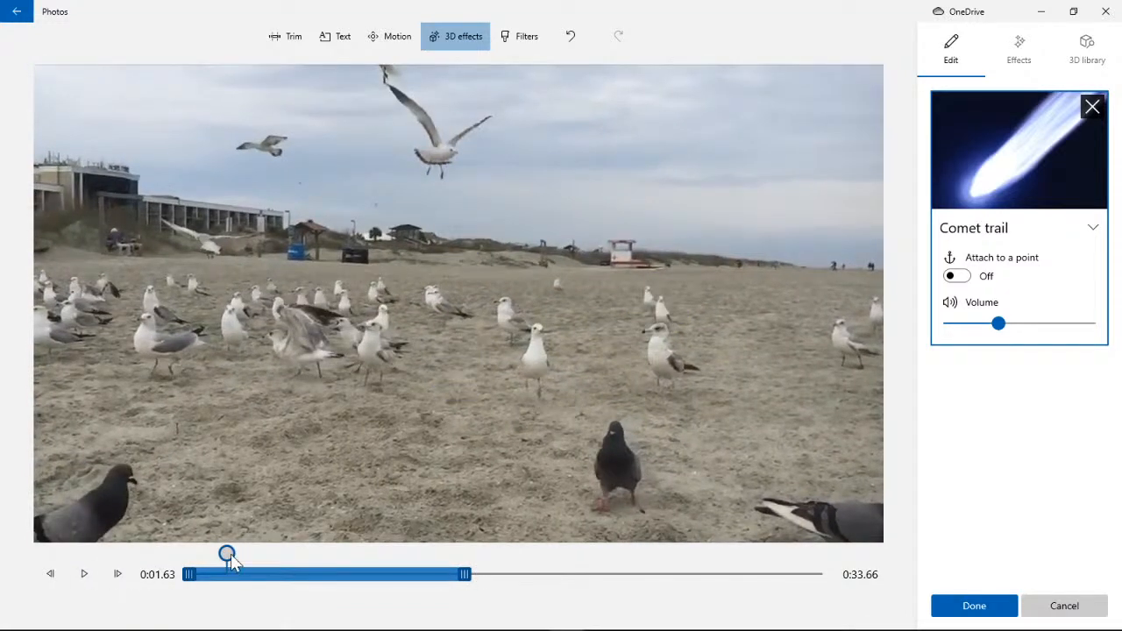
drag(231, 555, 160, 559)
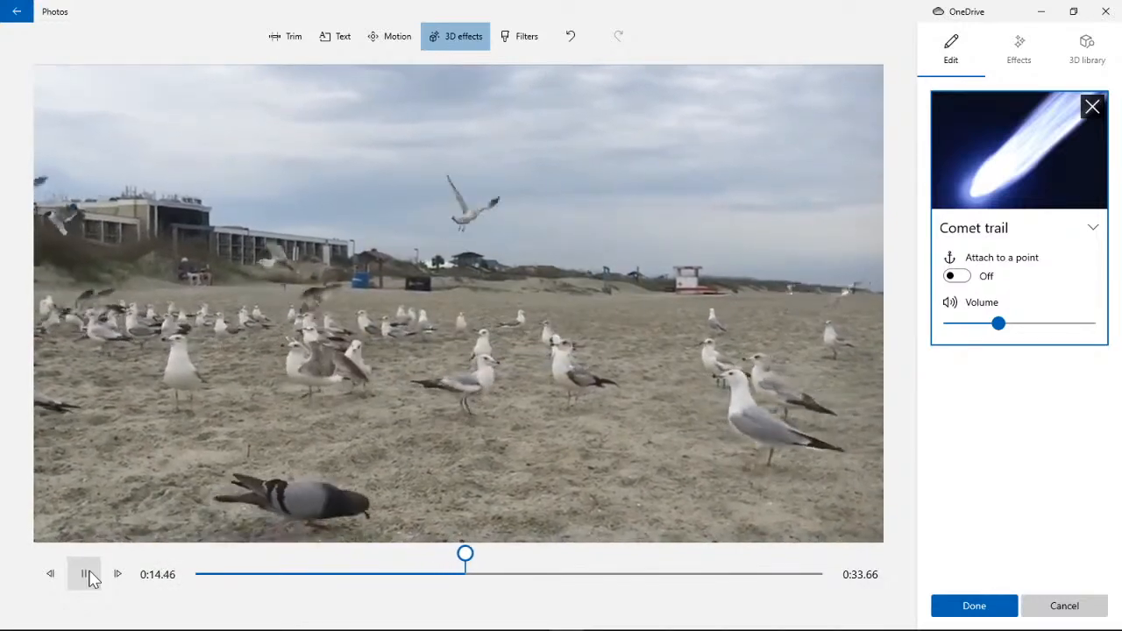
click(88, 576)
- Try rotating the Comet trail about each of its three axes at the start of the clip
drag(469, 553, 195, 554)
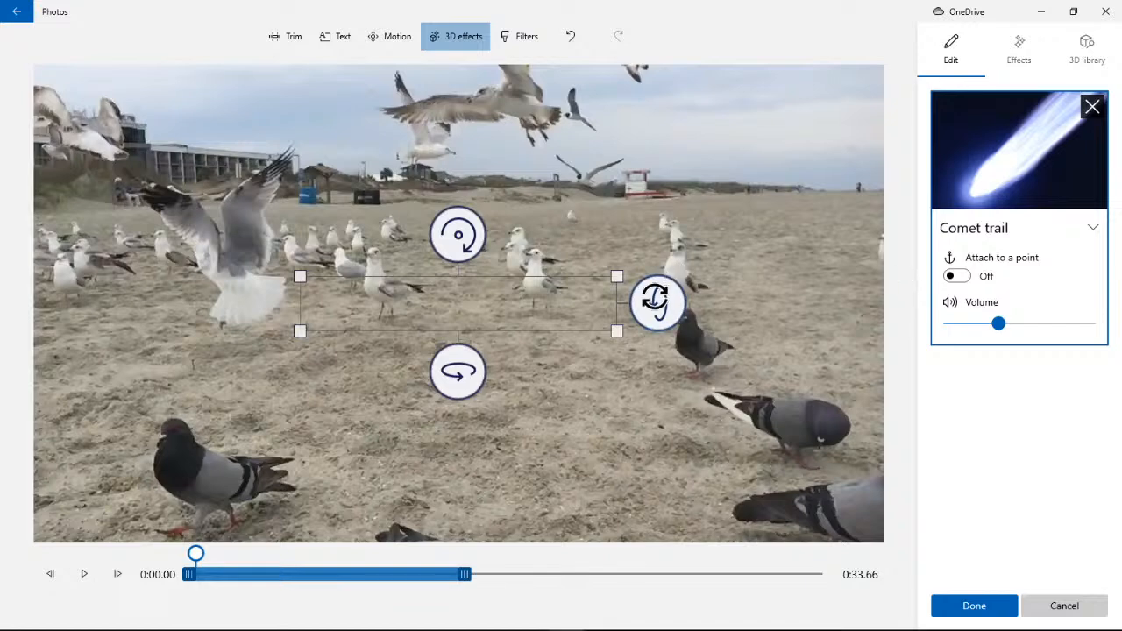
drag(658, 300, 657, 379)
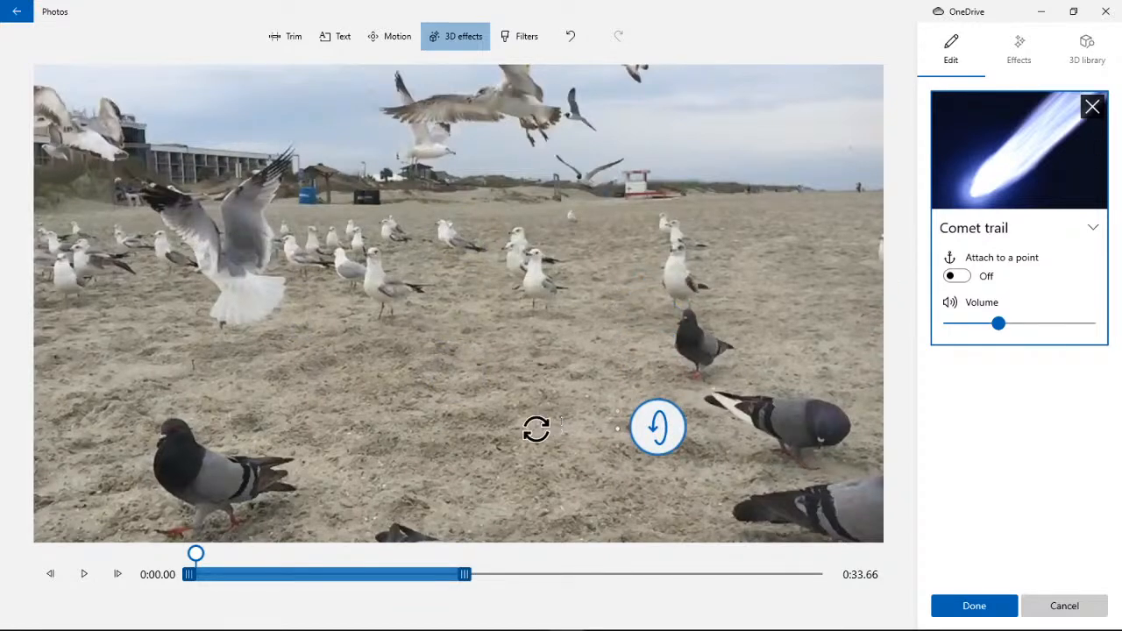
click(483, 298)
drag(457, 232, 368, 256)
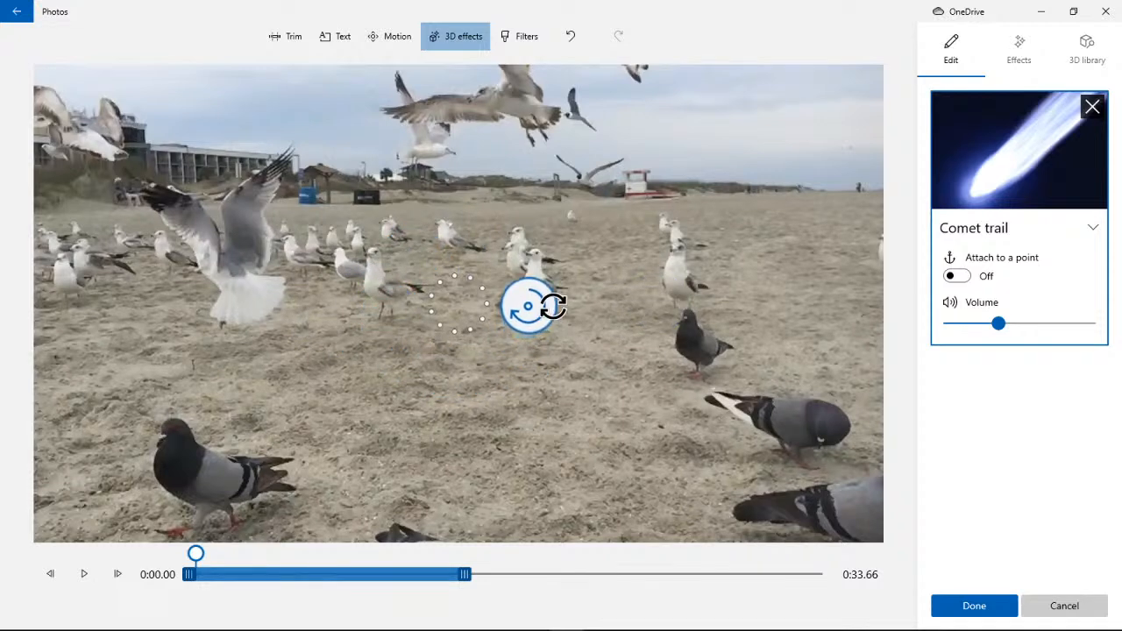
drag(552, 307, 380, 262)
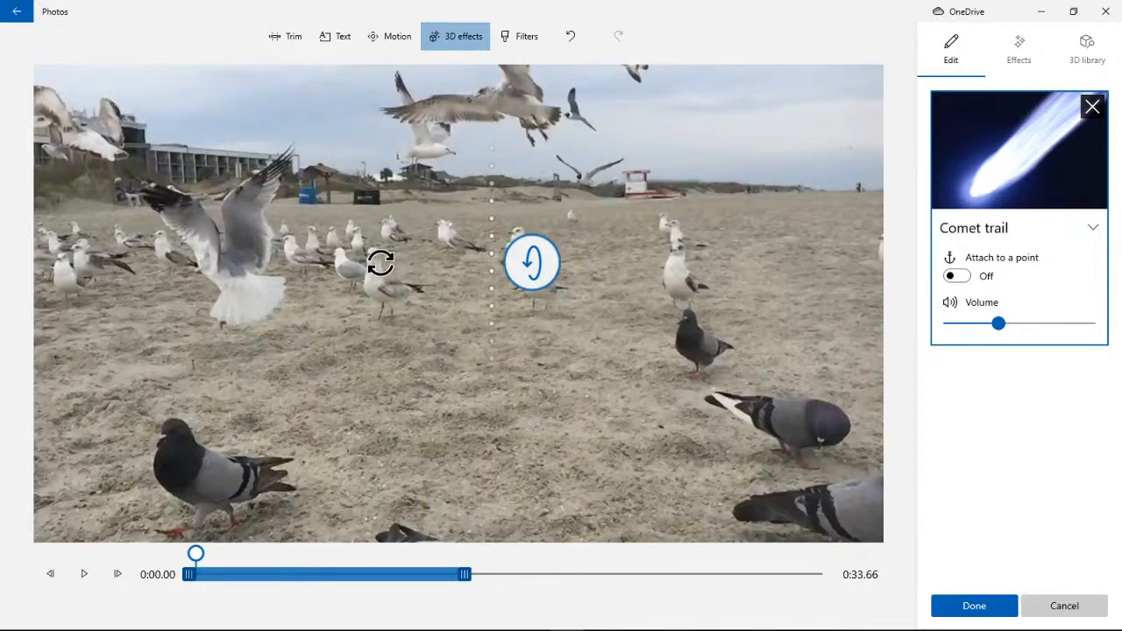
drag(468, 374, 473, 303)
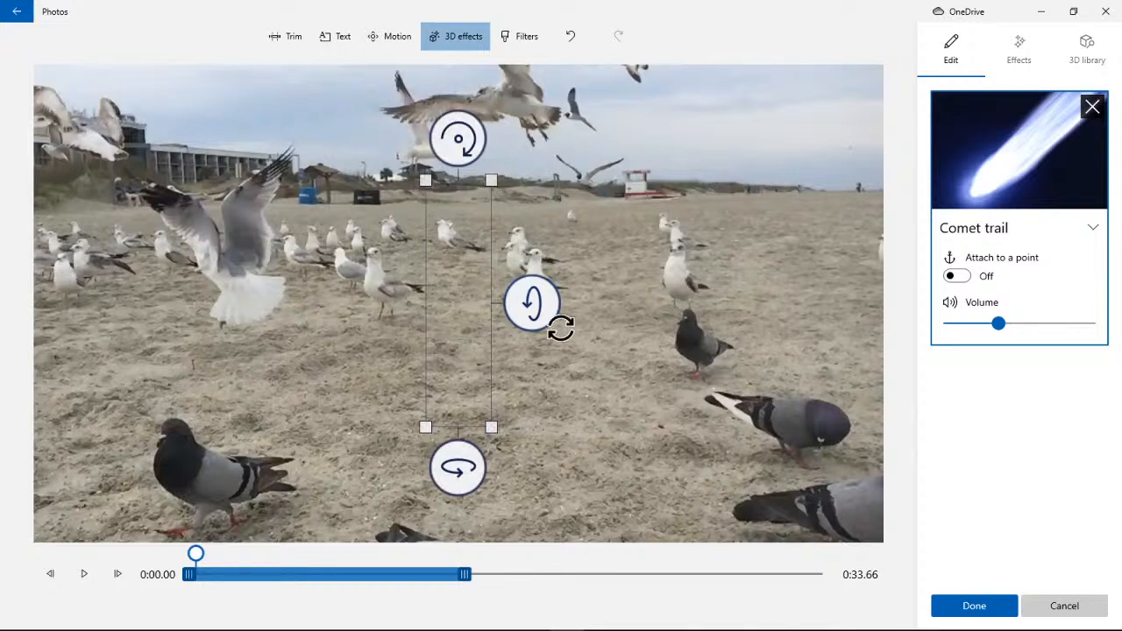
drag(457, 467, 329, 280)
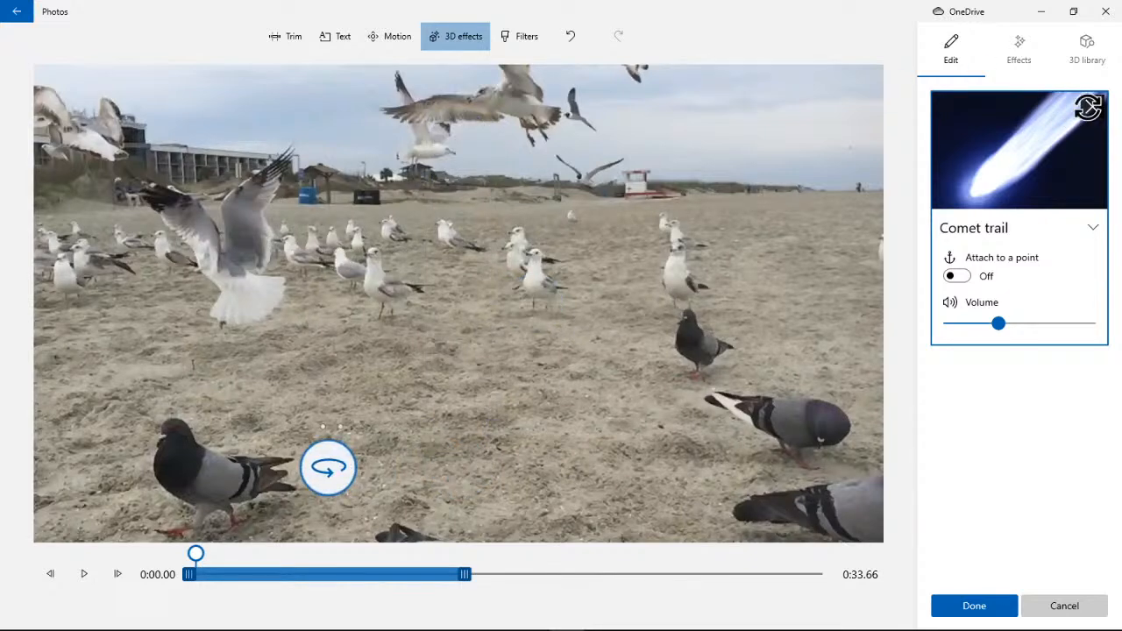
- Replace the Comet trail with the Fireworks effect at the start of the clip and play about the first nine seconds
click(1091, 107)
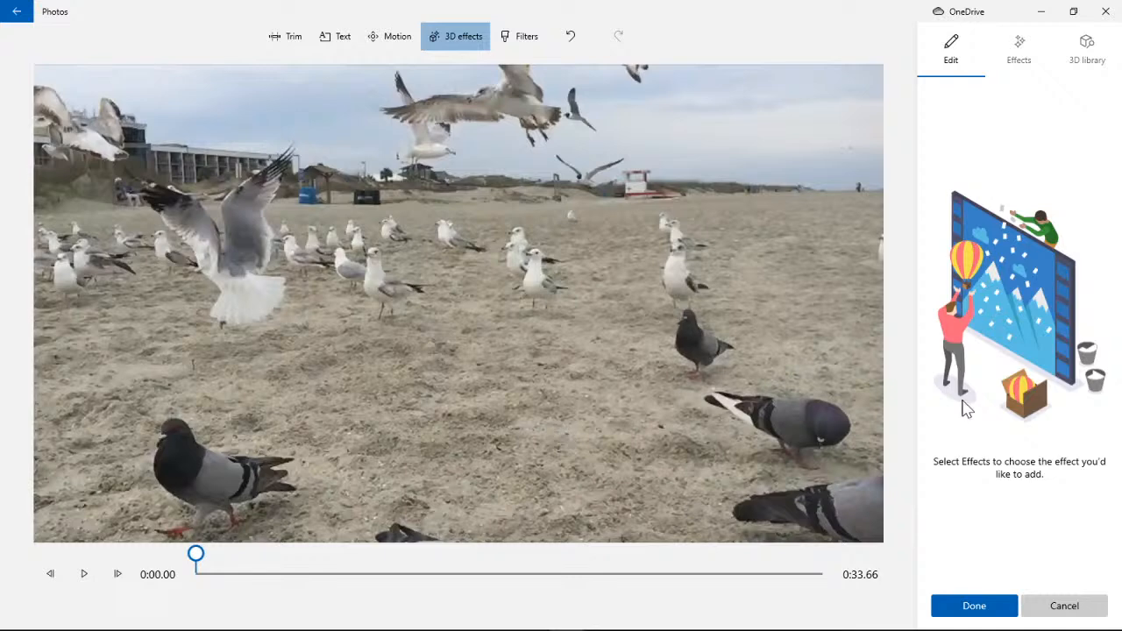
click(1029, 46)
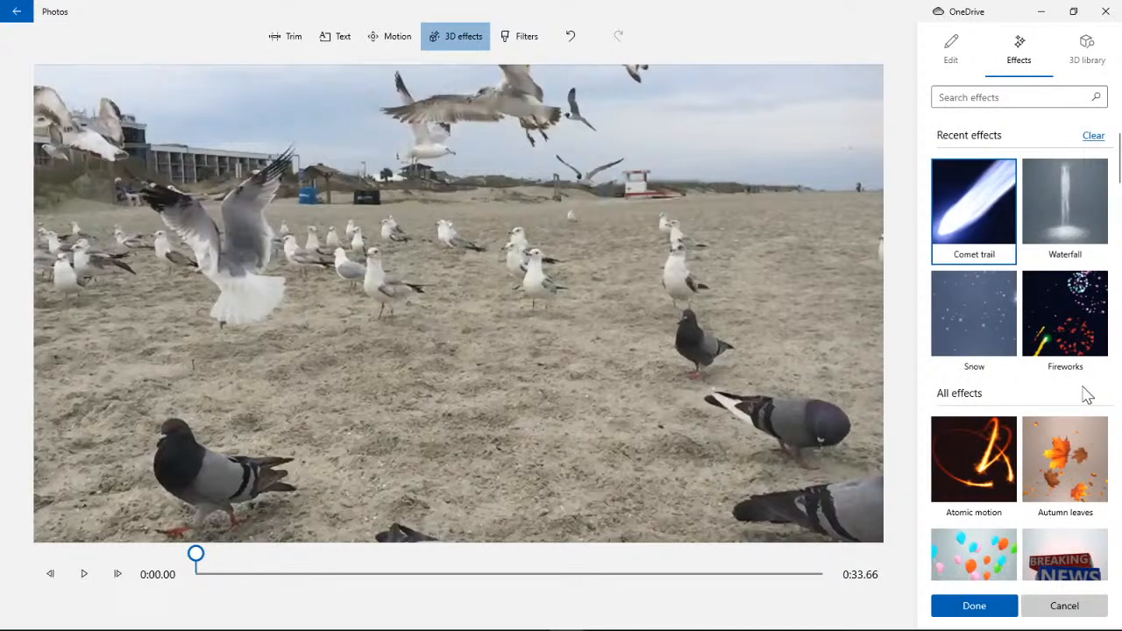
click(1076, 324)
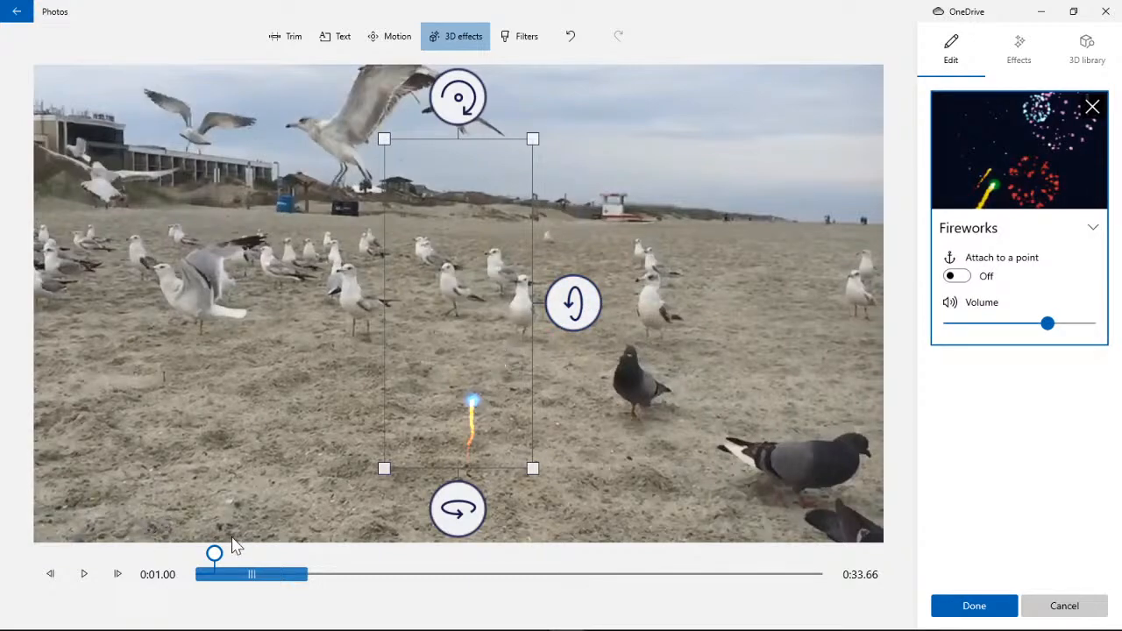
drag(215, 555, 195, 555)
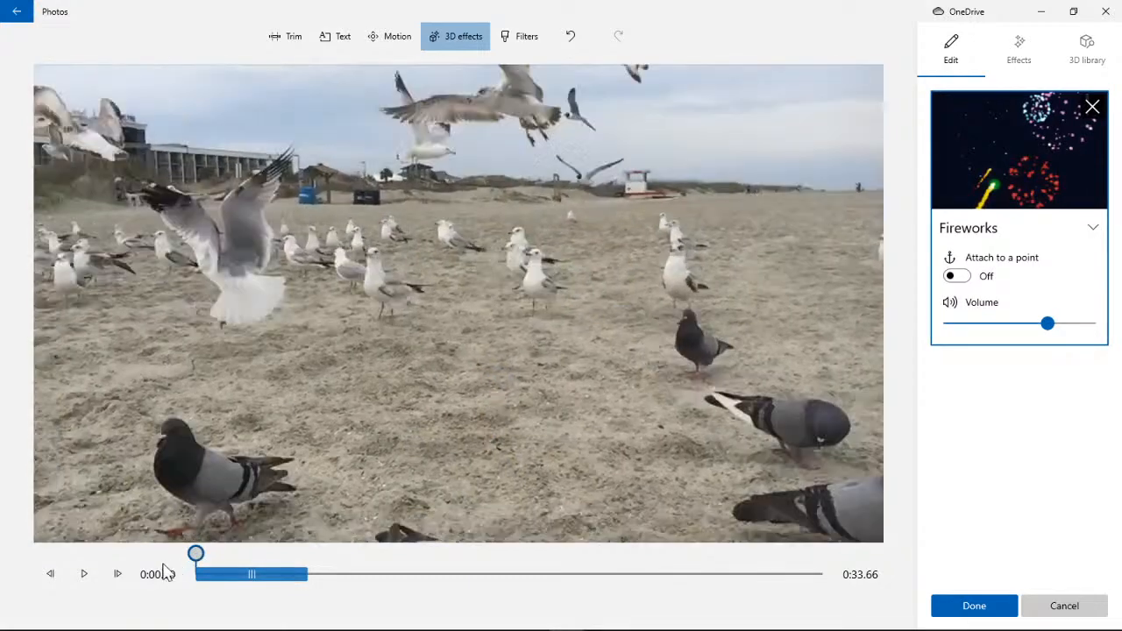
click(85, 583)
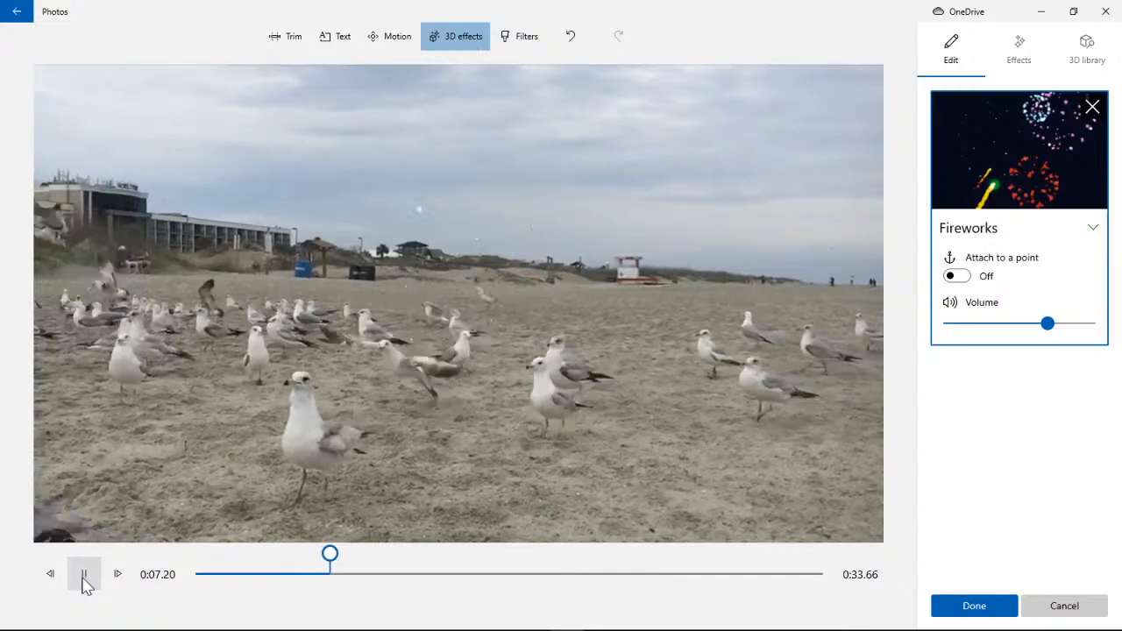
click(84, 574)
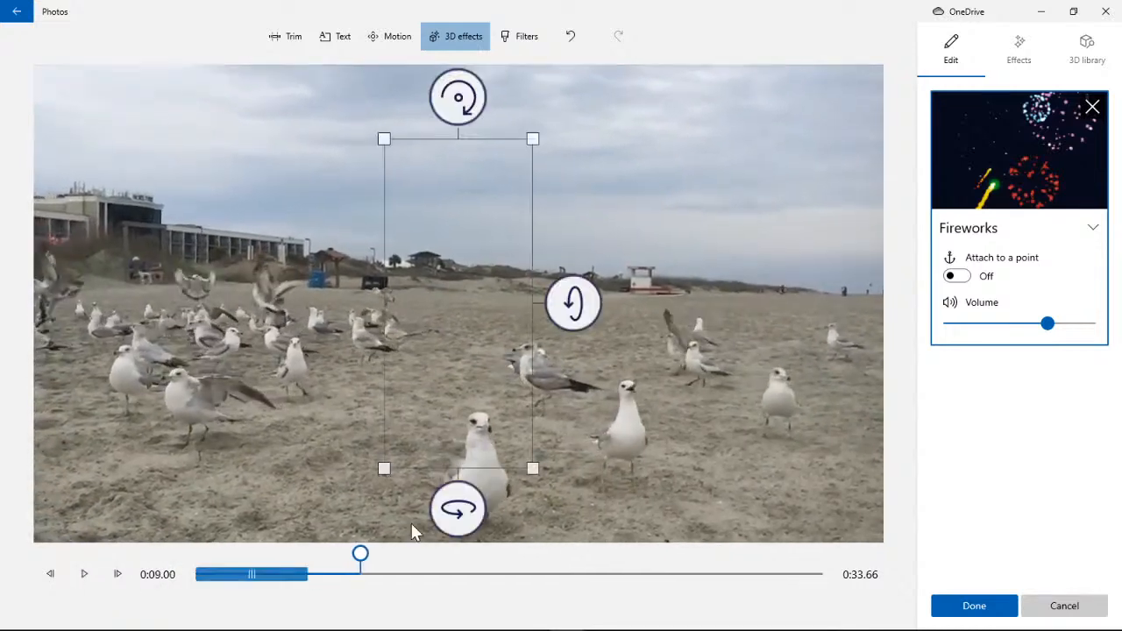
- Shrink the Fireworks effect, place it in the sky above the lifeguard stand, and play the clip from the start
drag(479, 260, 668, 206)
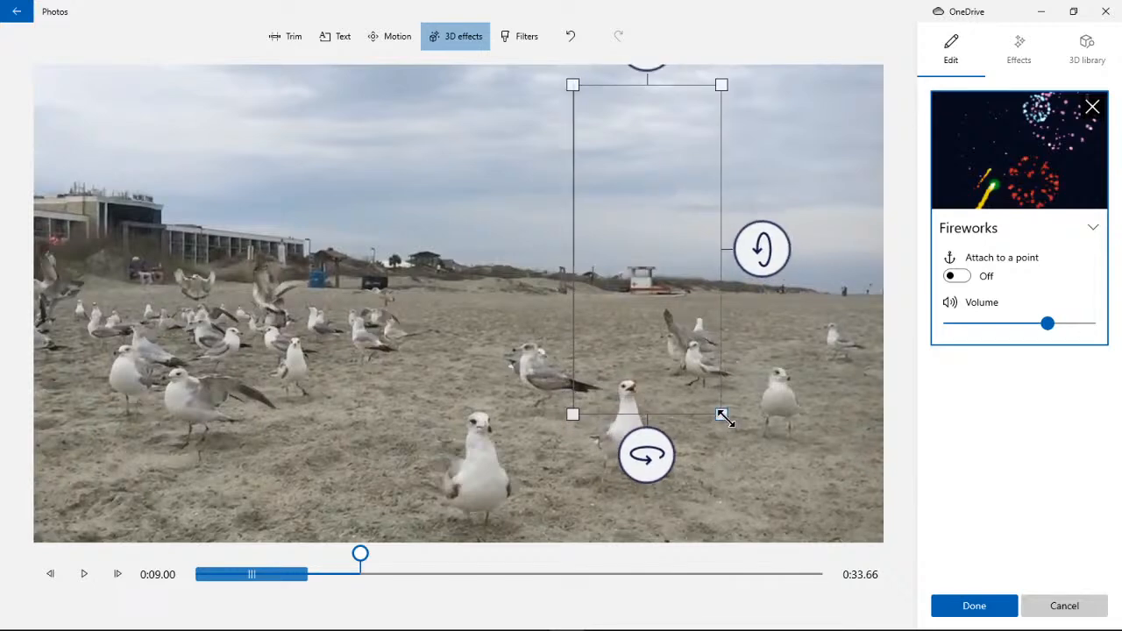
drag(655, 172, 632, 162)
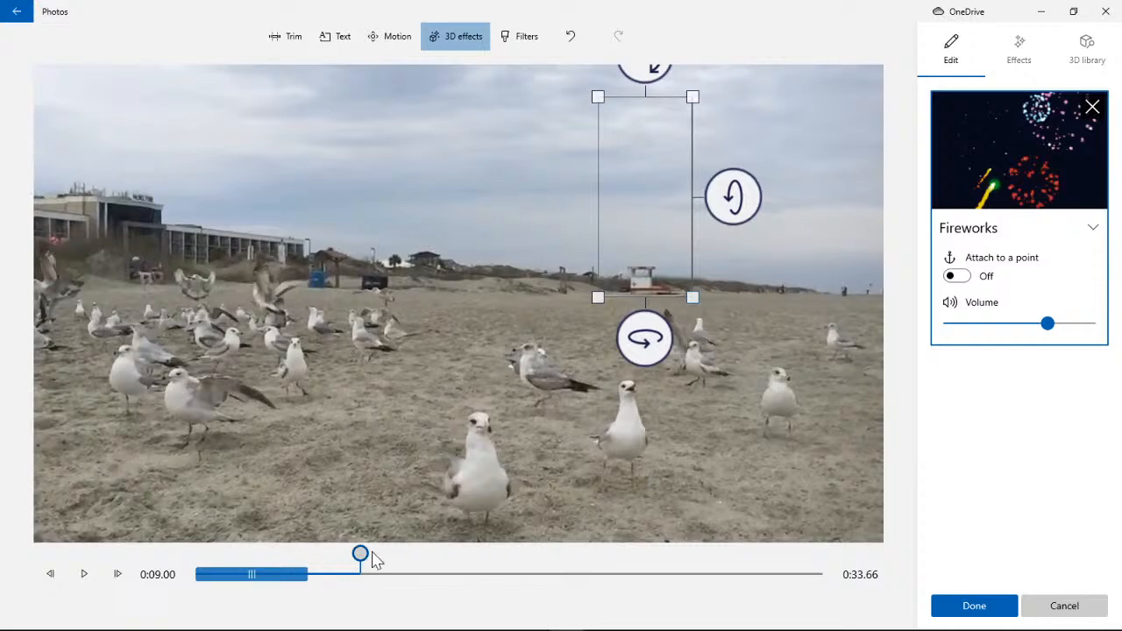
drag(368, 556, 189, 560)
click(84, 574)
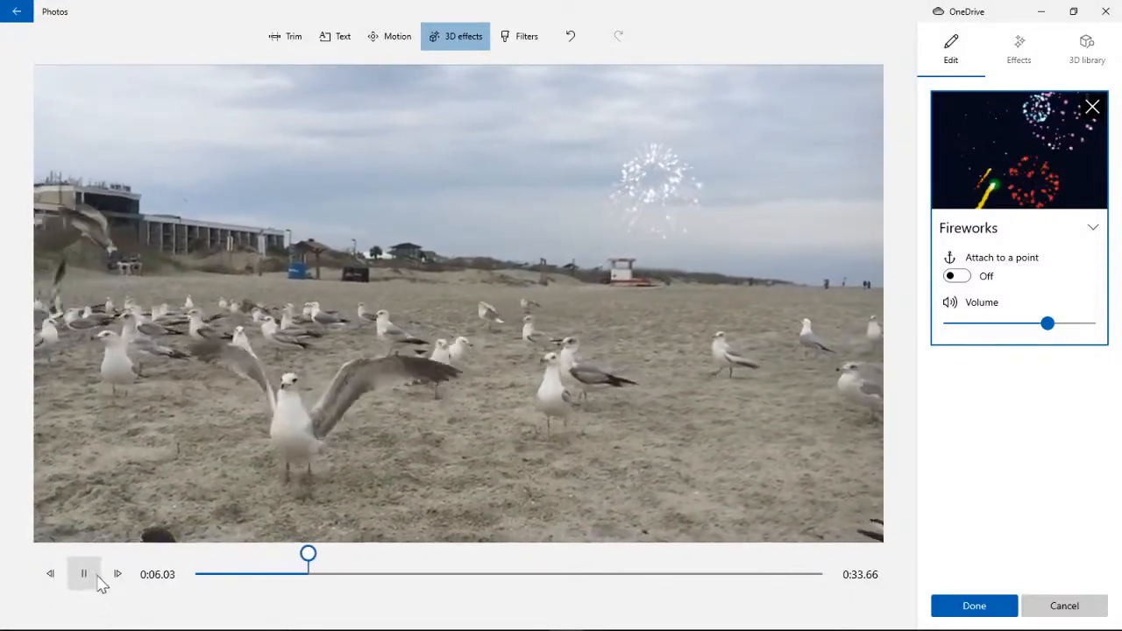
click(84, 574)
- Attach the Fireworks effect to the lifeguard stand in the first frame and play the clip to about 7 seconds
drag(336, 554, 189, 553)
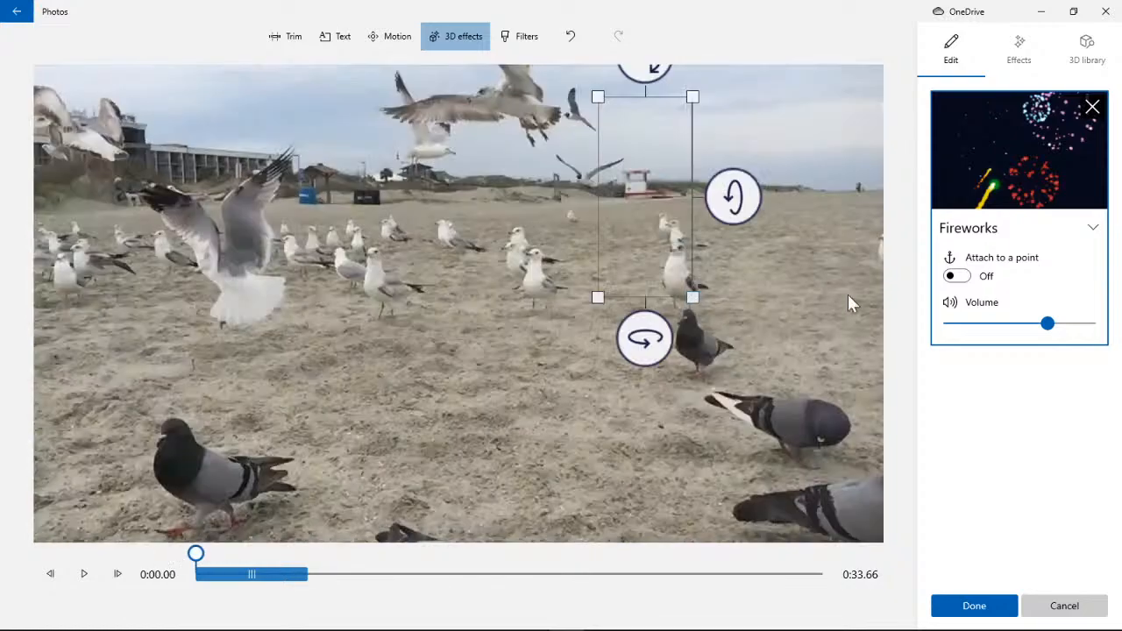
click(955, 277)
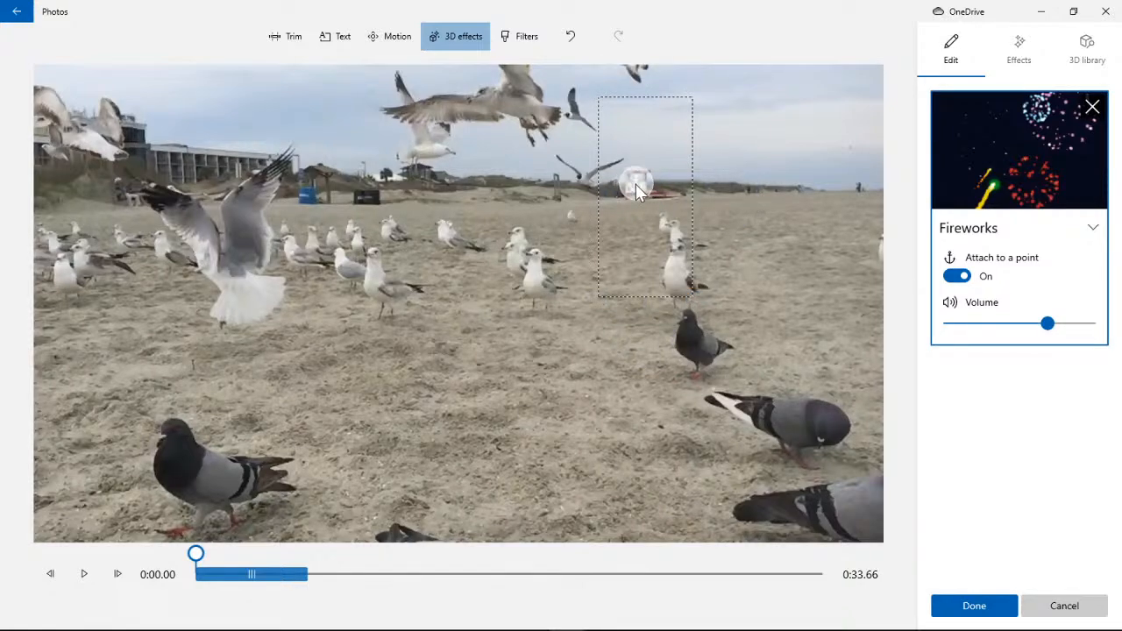
click(637, 185)
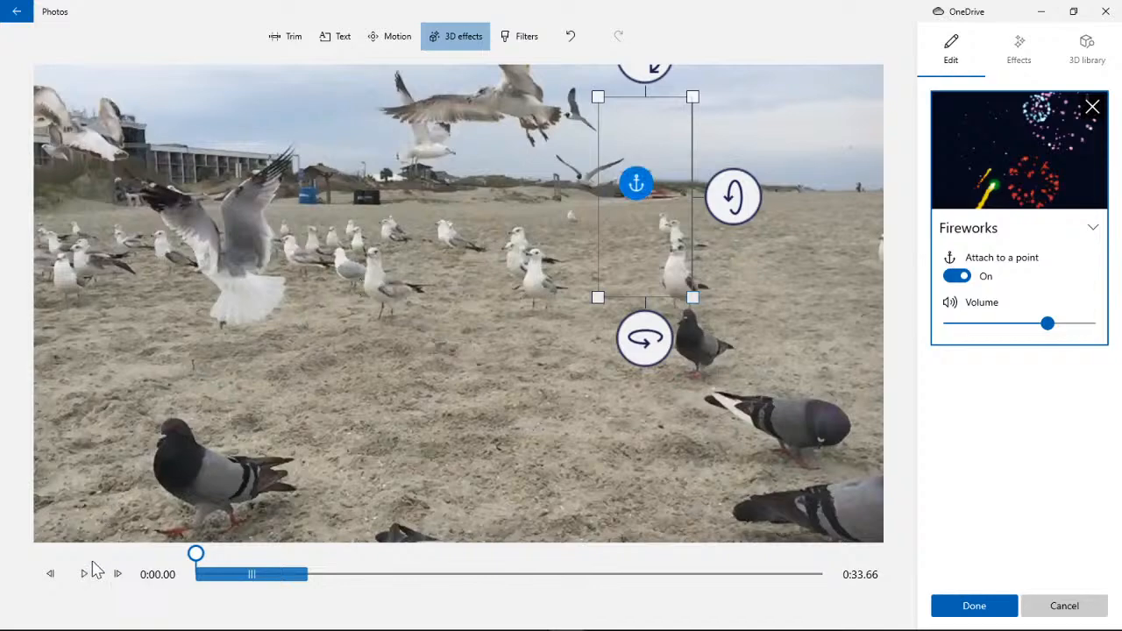
click(85, 574)
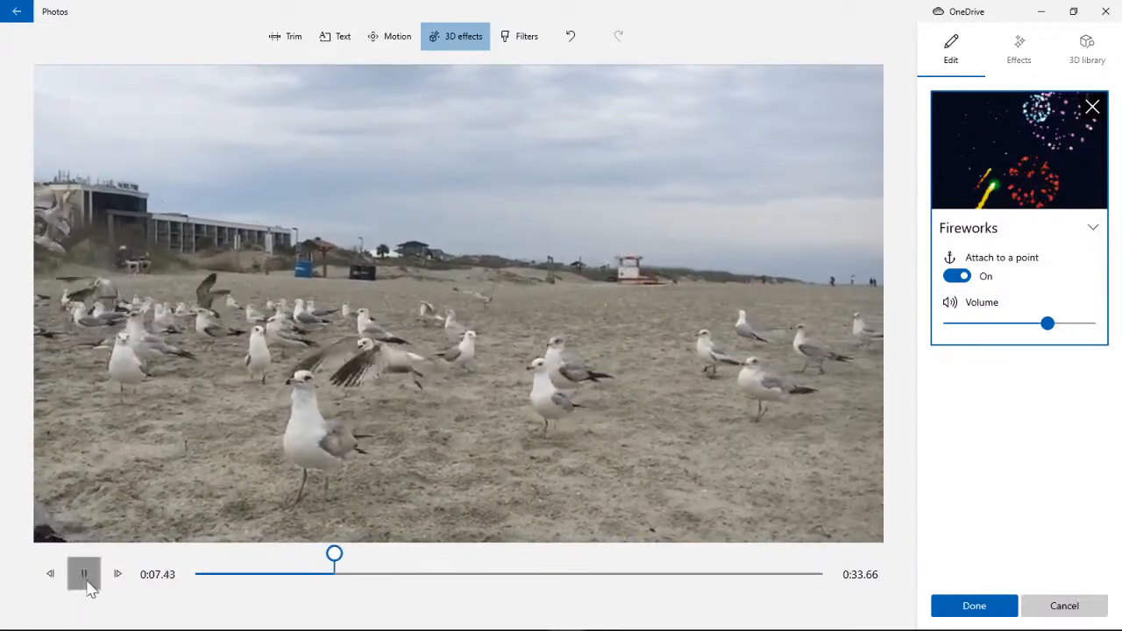
- Raise the Fireworks effect so its base sits on the anchored lifeguard stand, and replay the clip from the start
drag(335, 555, 195, 555)
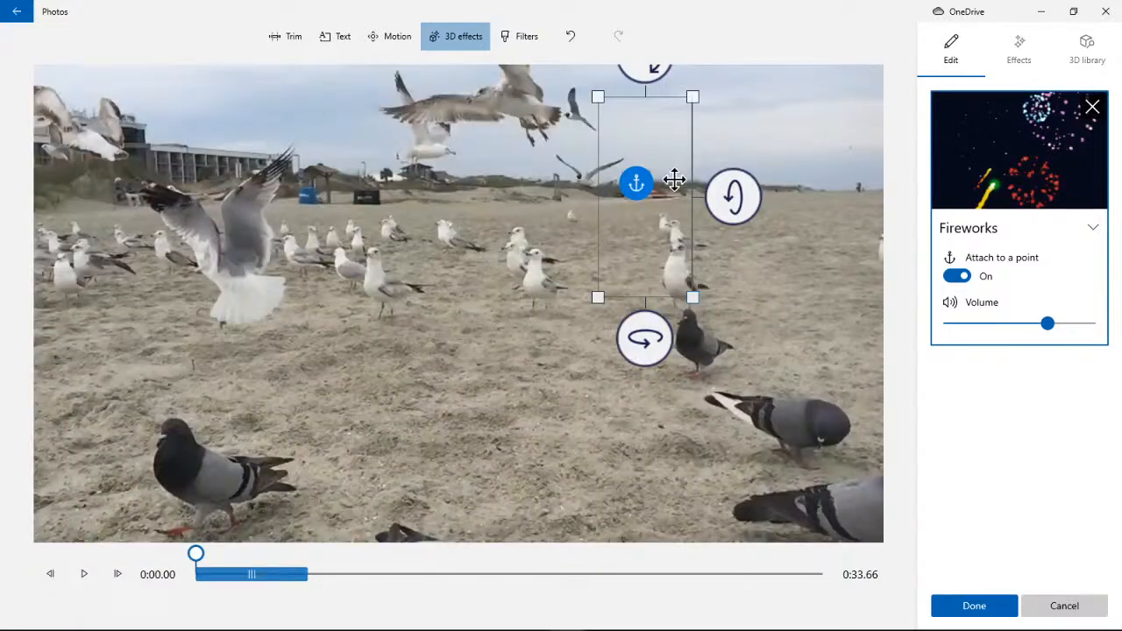
drag(659, 245, 662, 149)
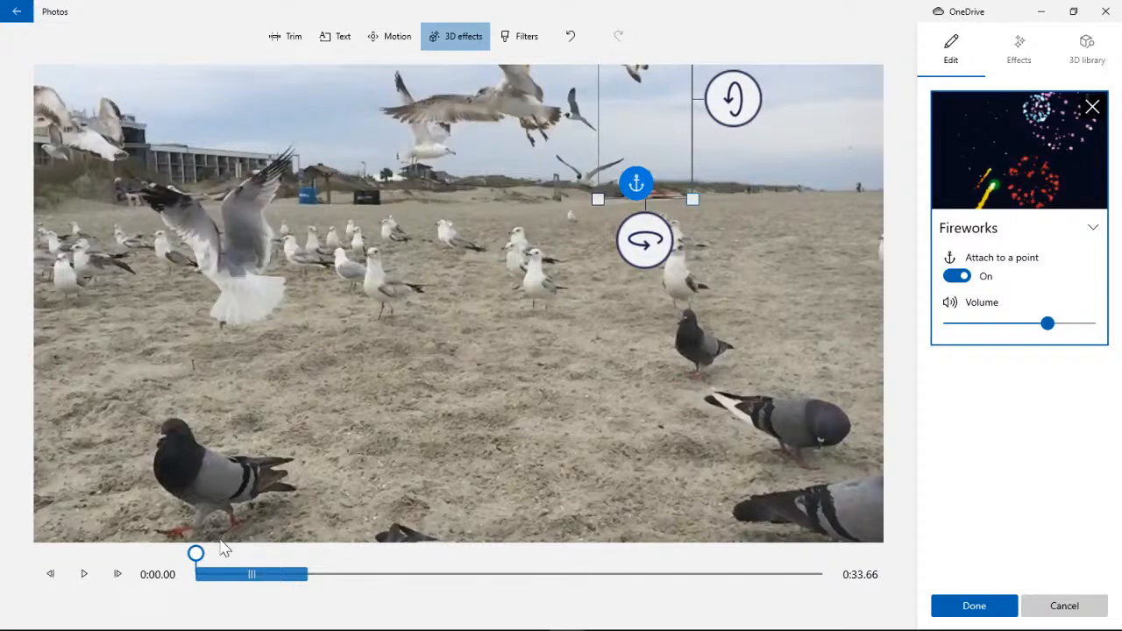
click(92, 579)
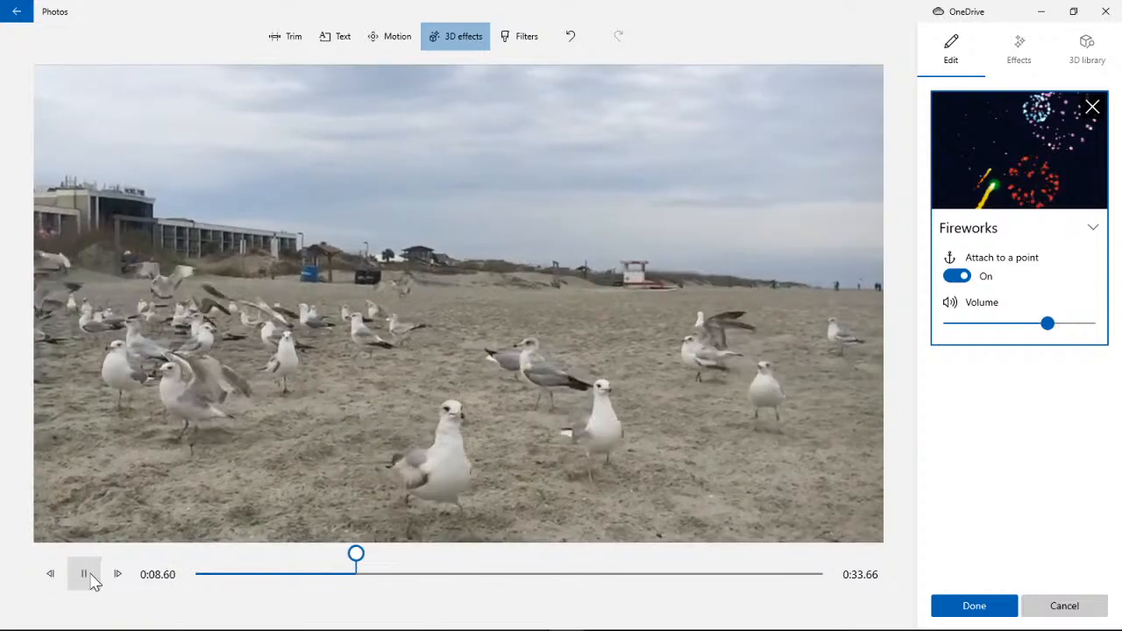
click(199, 572)
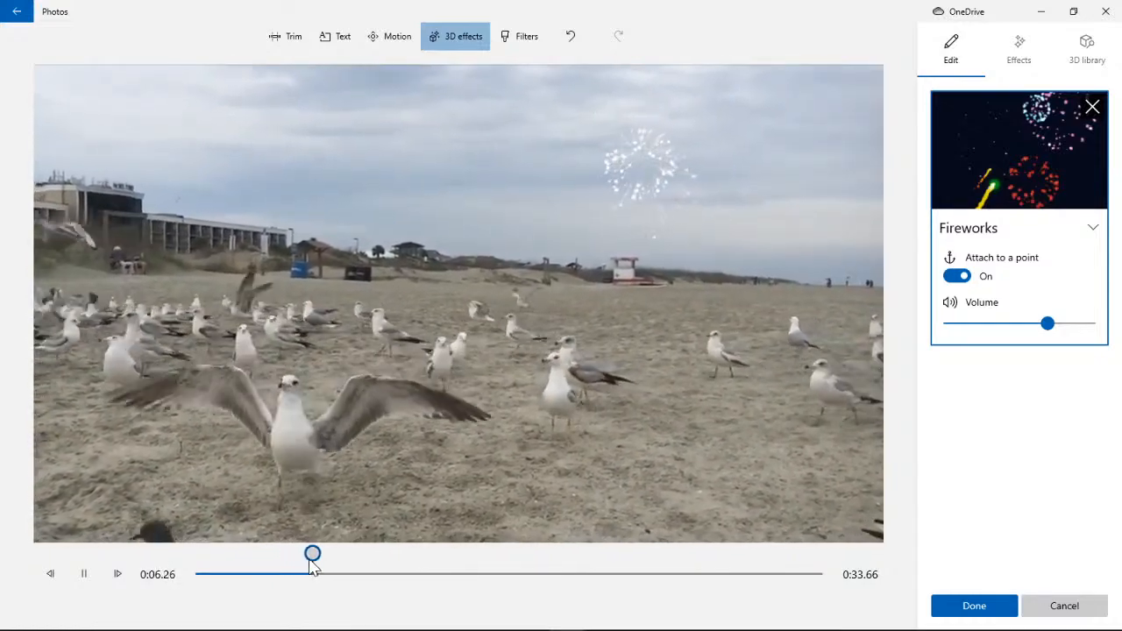
drag(342, 558, 156, 566)
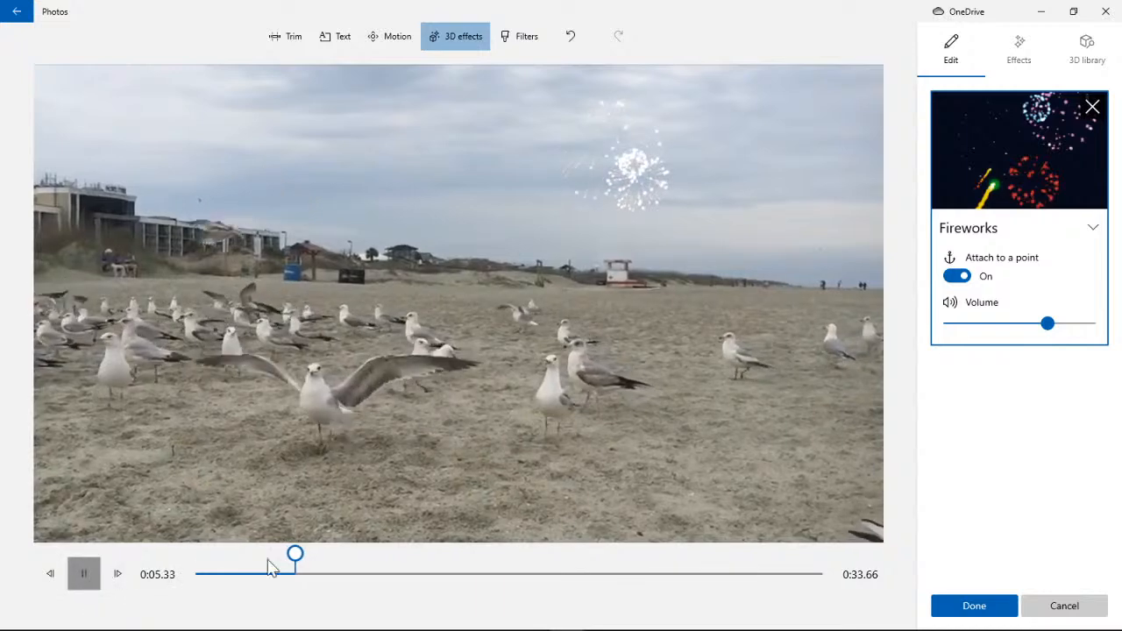
- Add a second Fireworks effect with the playhead at about 7 seconds, shrink it and place it over the dark-roofed beach hut
click(979, 162)
click(979, 162)
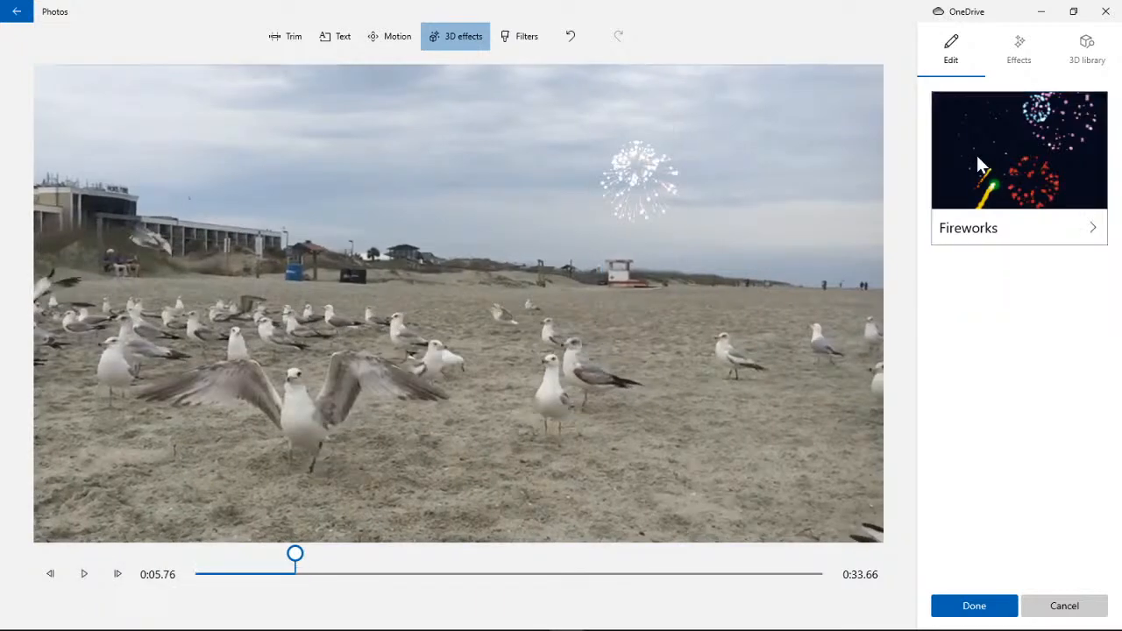
click(979, 162)
click(978, 160)
click(1019, 60)
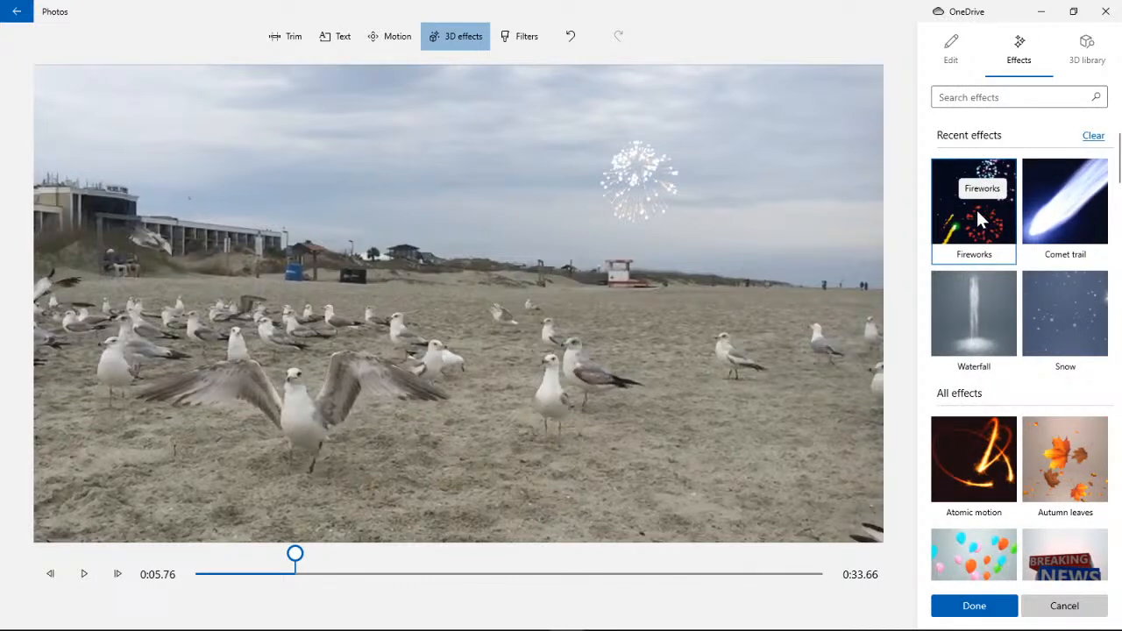
drag(296, 556, 327, 553)
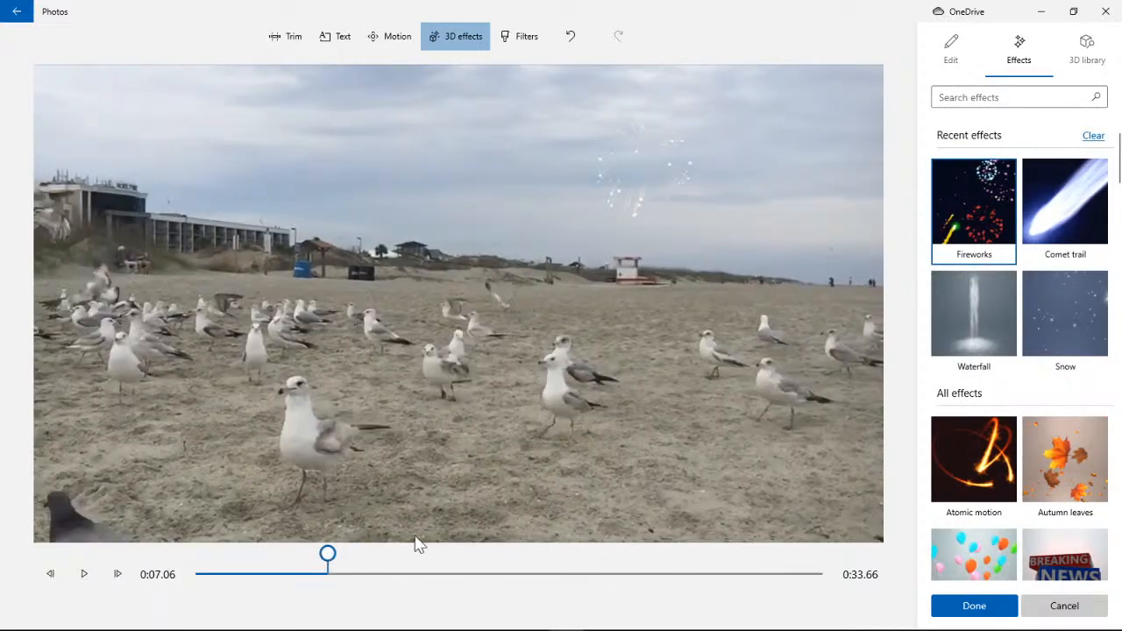
click(950, 200)
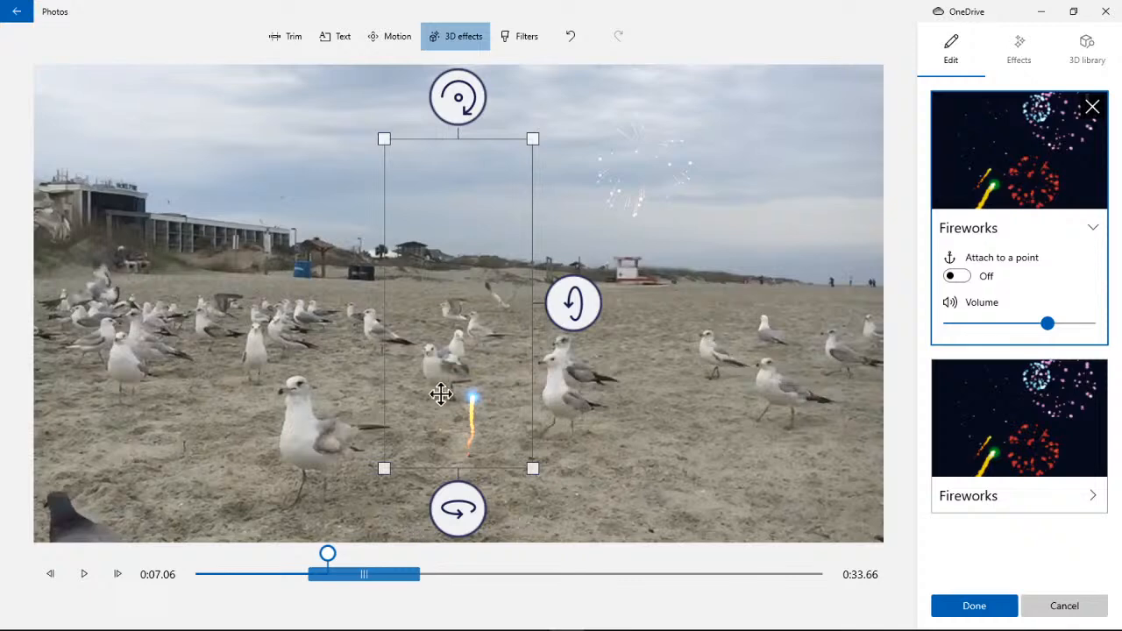
drag(532, 469, 431, 290)
mouse_move(423, 233)
mouse_down()
mouse_move(405, 201)
mouse_move(414, 221)
mouse_up()
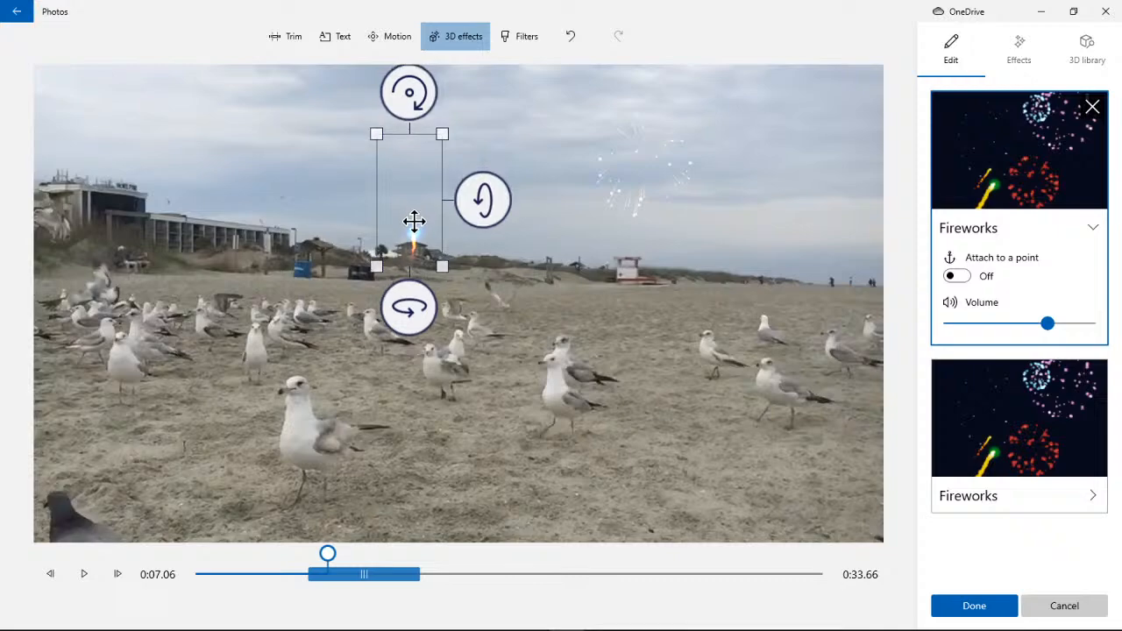
- Attach the second Fireworks effect to the dark-roofed beach hut and play the clip from the start to about 17 seconds
drag(340, 558, 274, 561)
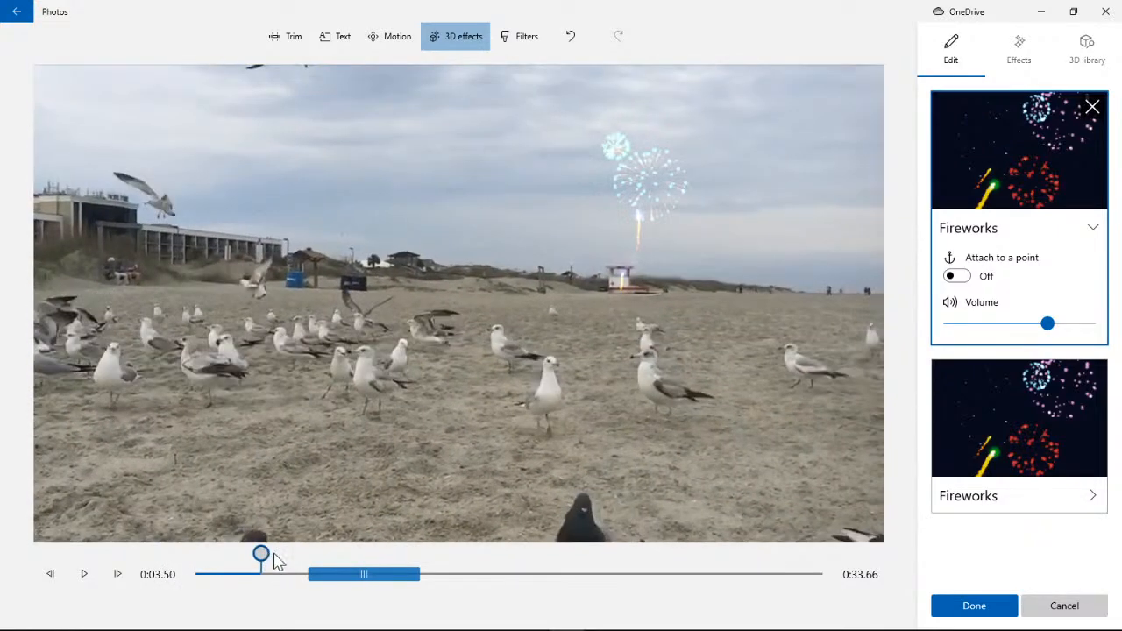
click(947, 388)
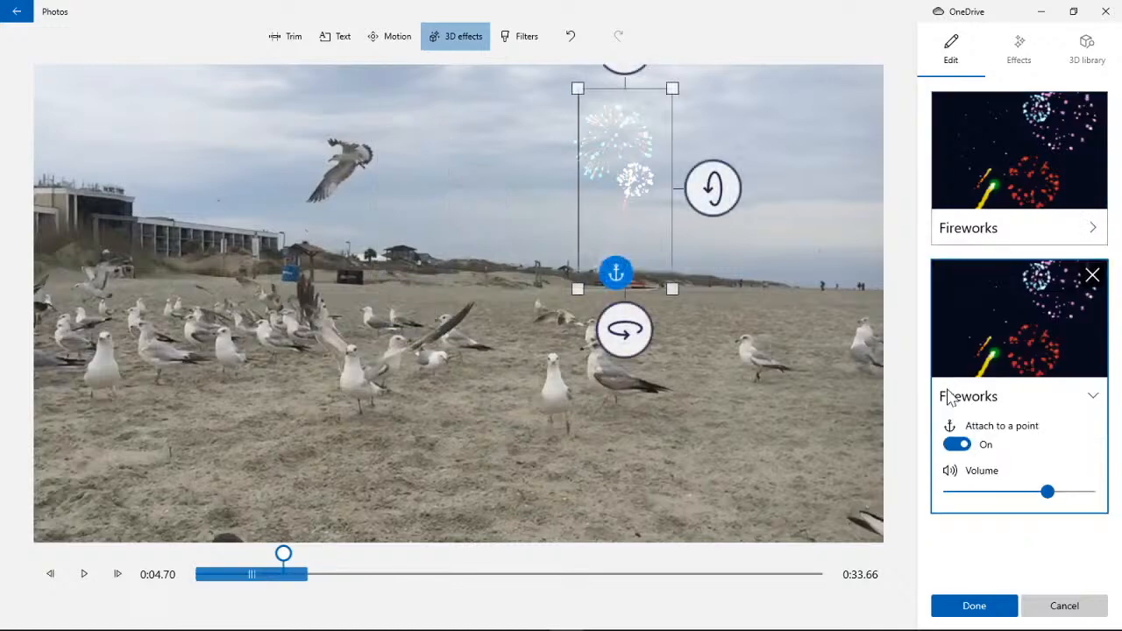
click(959, 165)
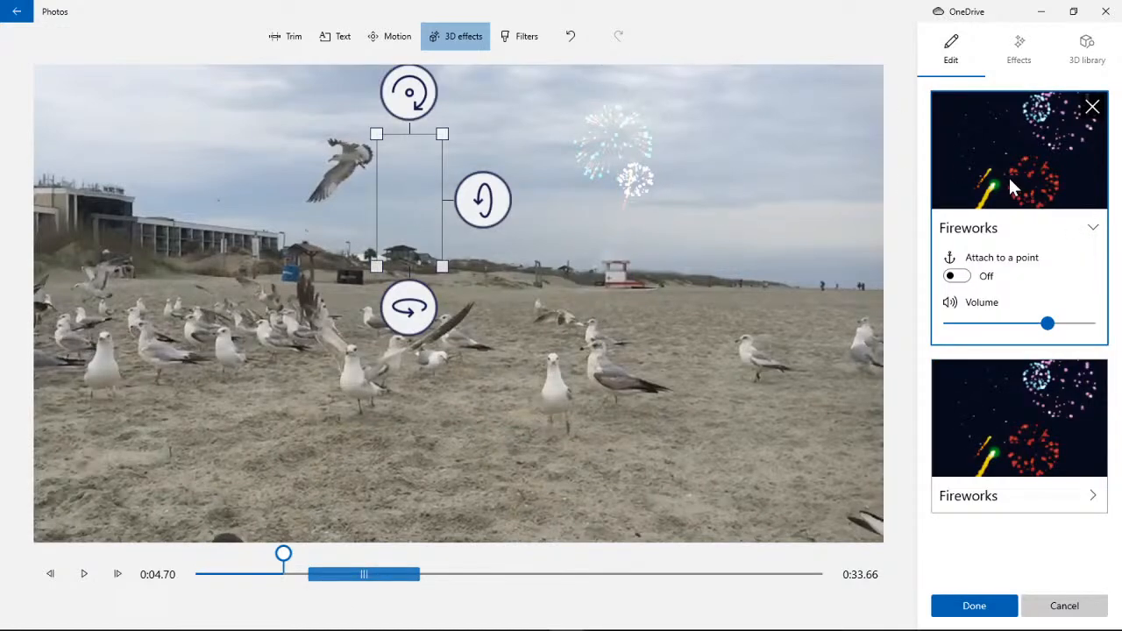
click(969, 276)
drag(450, 290, 400, 247)
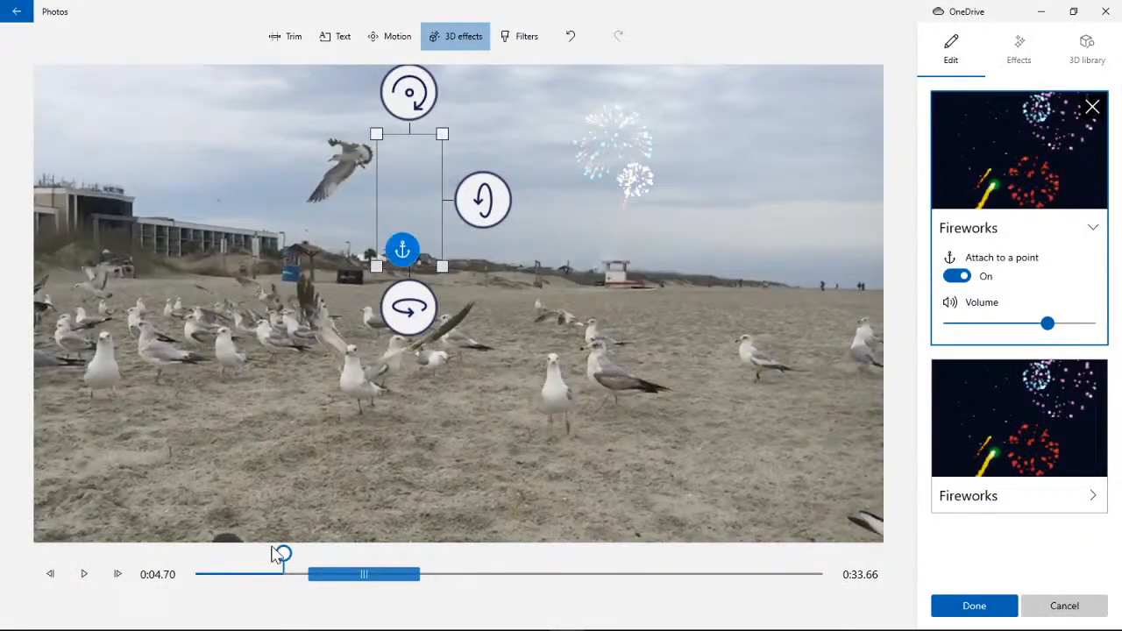
drag(279, 554, 196, 555)
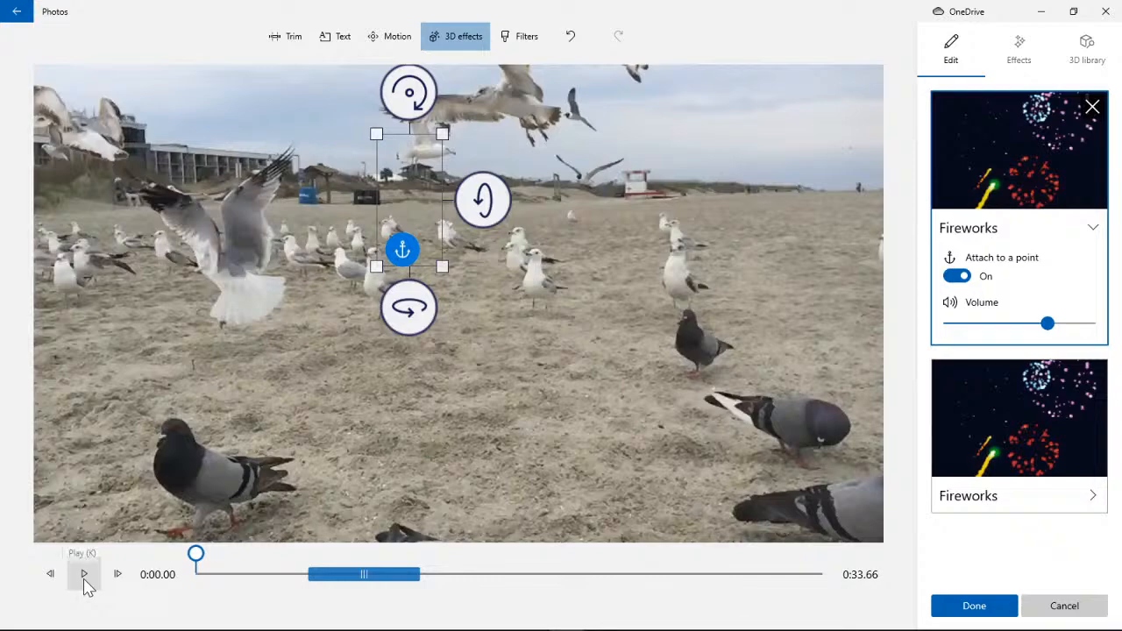
click(85, 580)
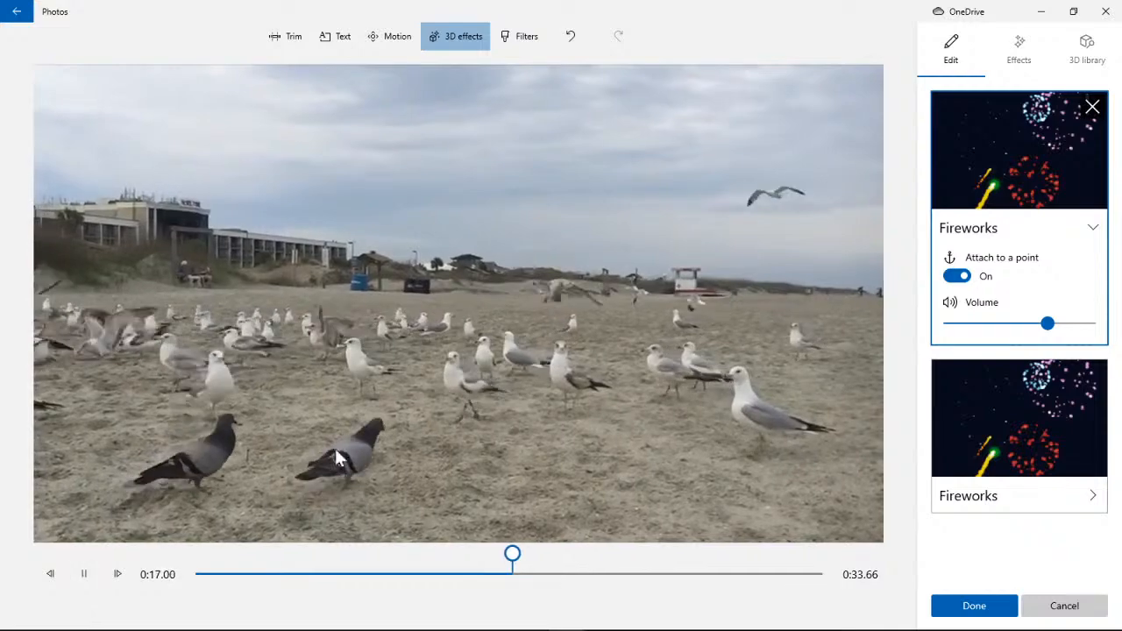
- Search the 3D library for "bird" and add the Singing Robin model to the seagull clip
click(1025, 70)
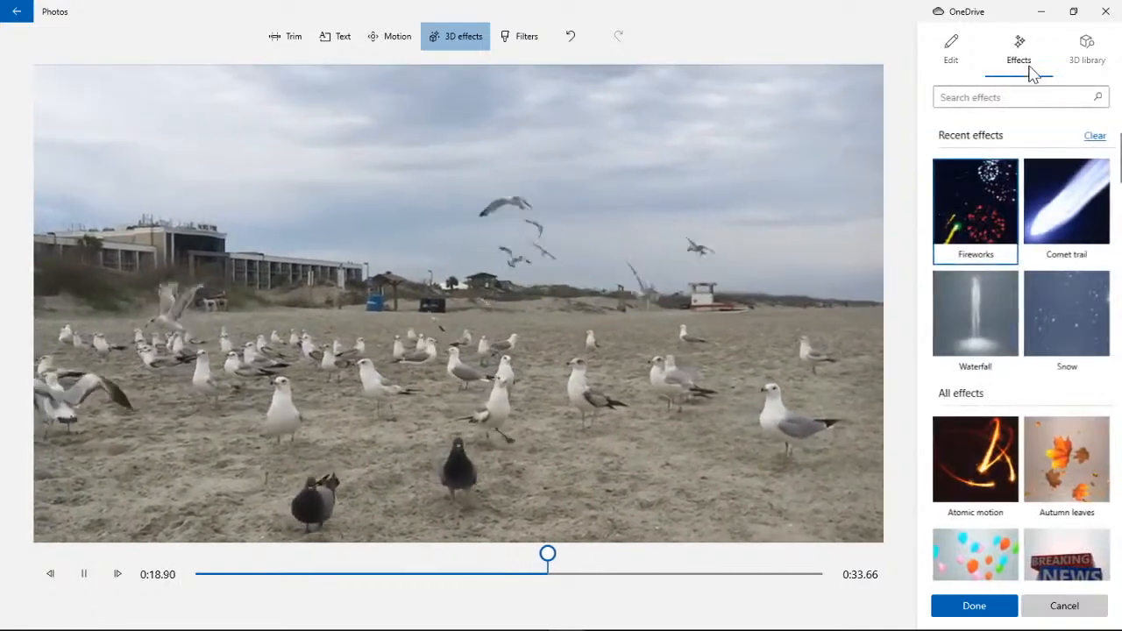
click(1085, 63)
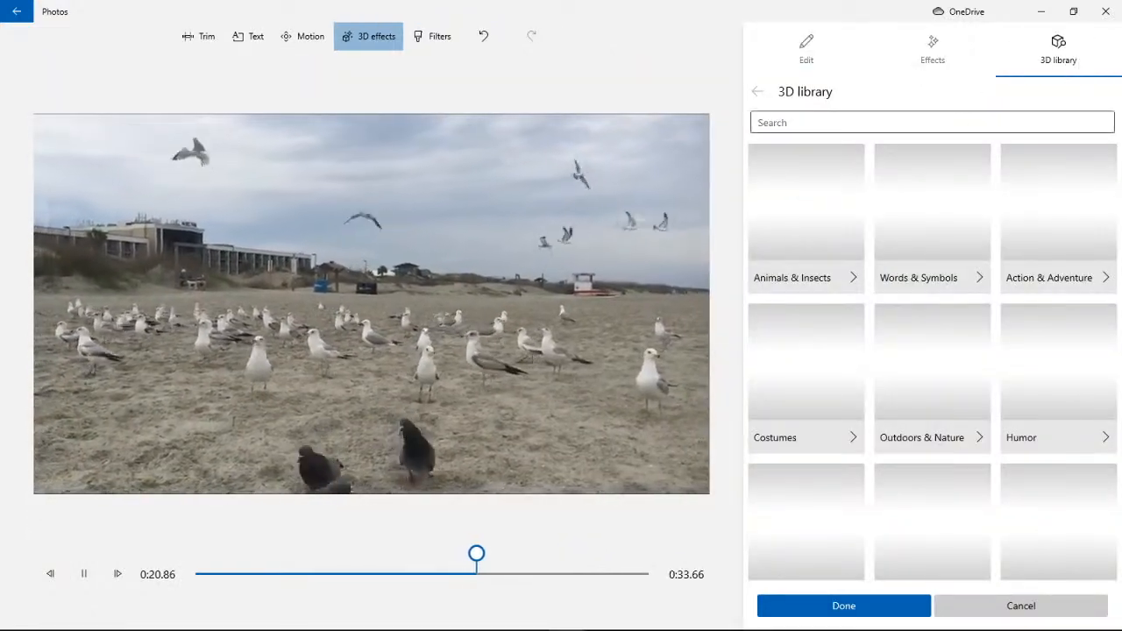
text(bird)
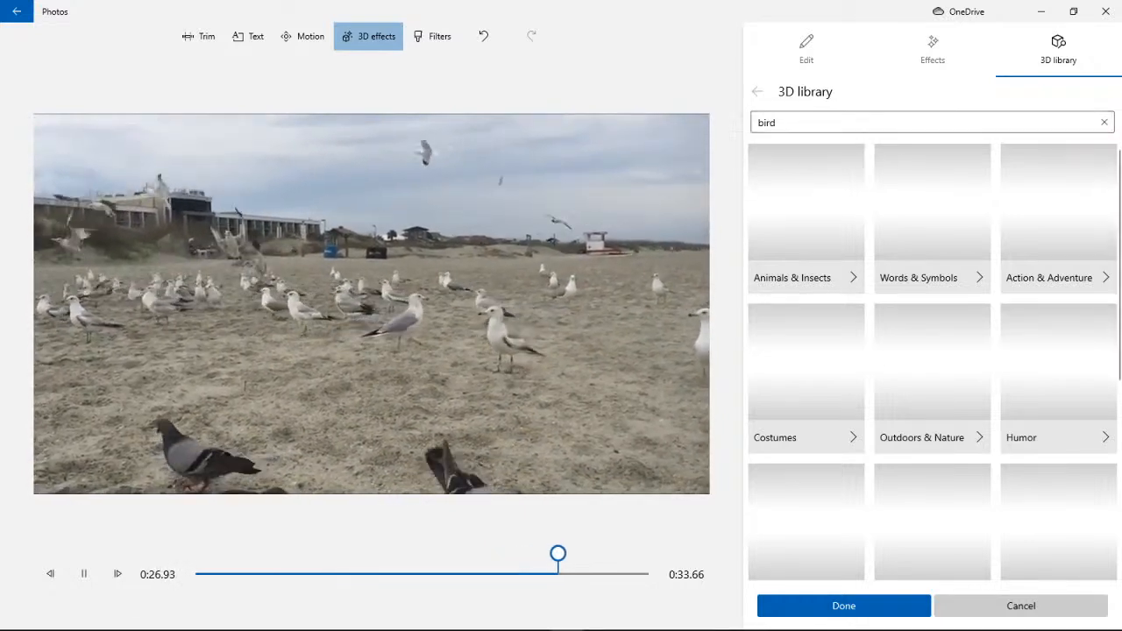
key(Return)
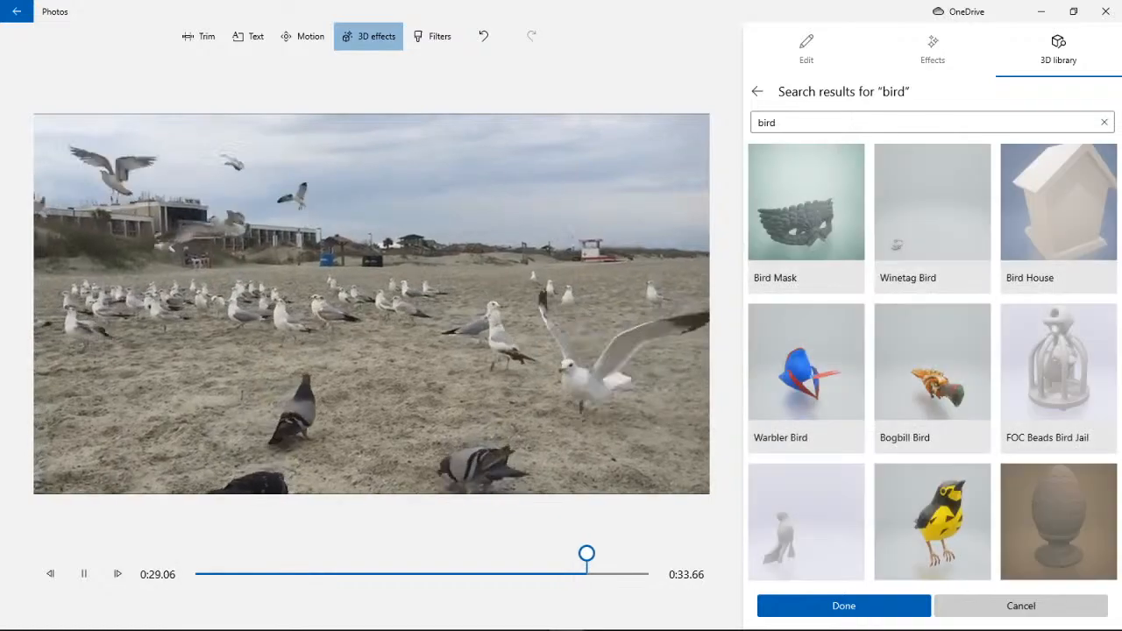
scroll(943, 350, down, 3)
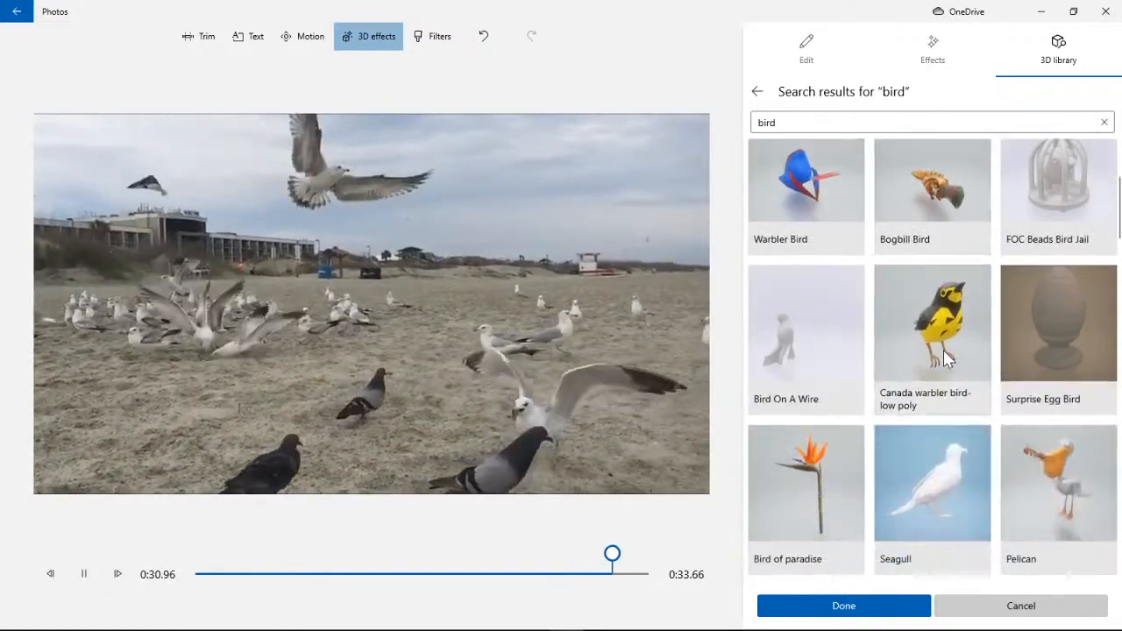
scroll(941, 361, down, 4)
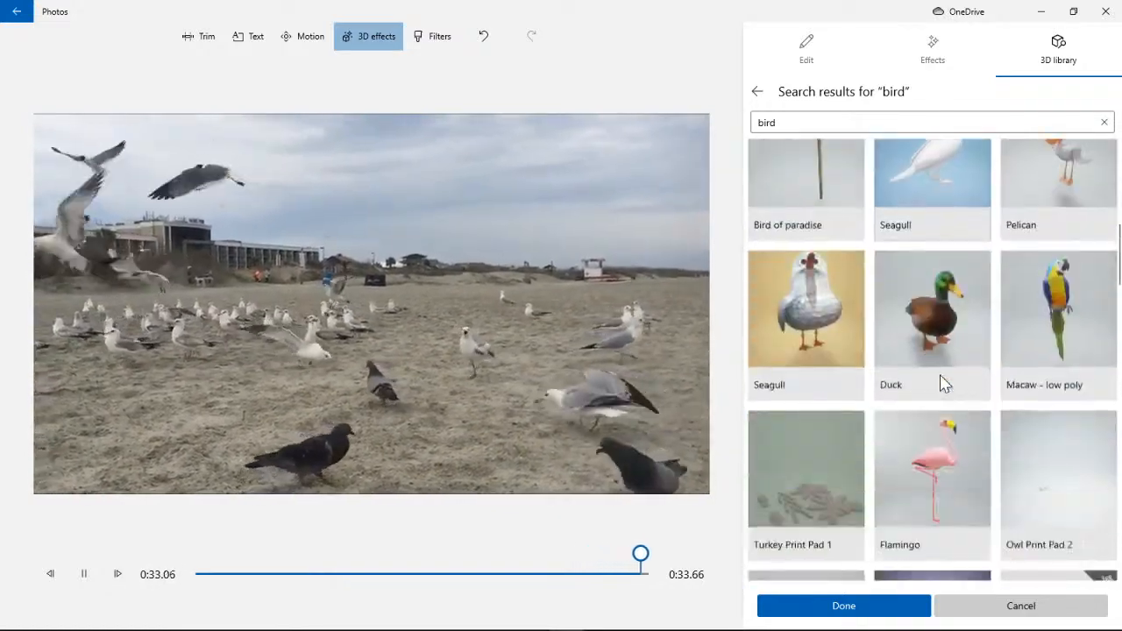
click(939, 375)
scroll(939, 375, down, 5)
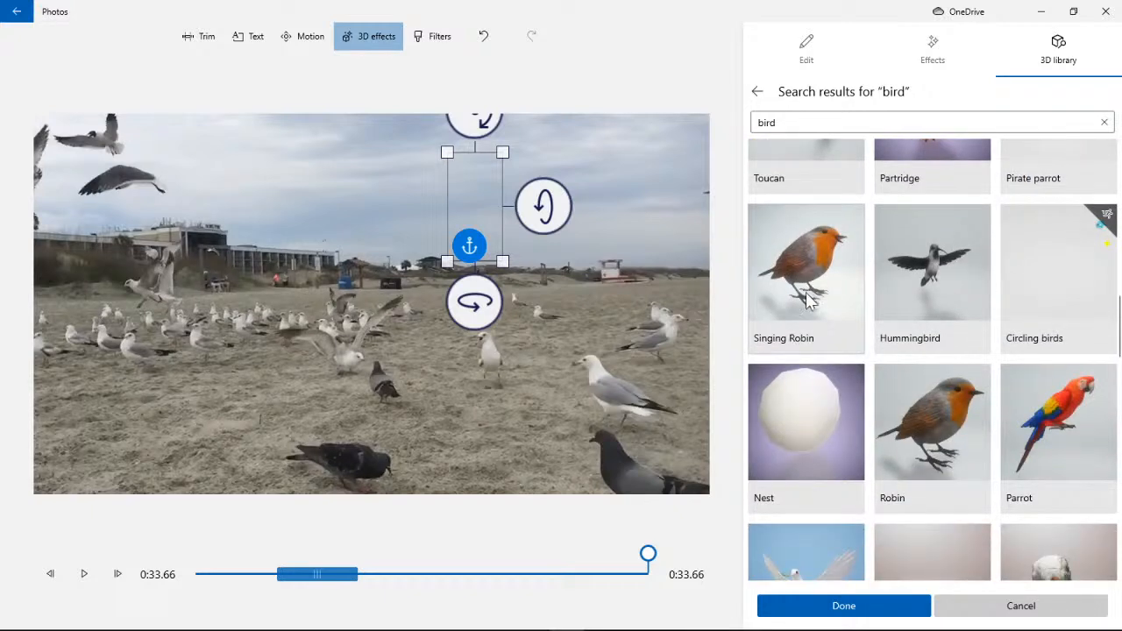
click(808, 299)
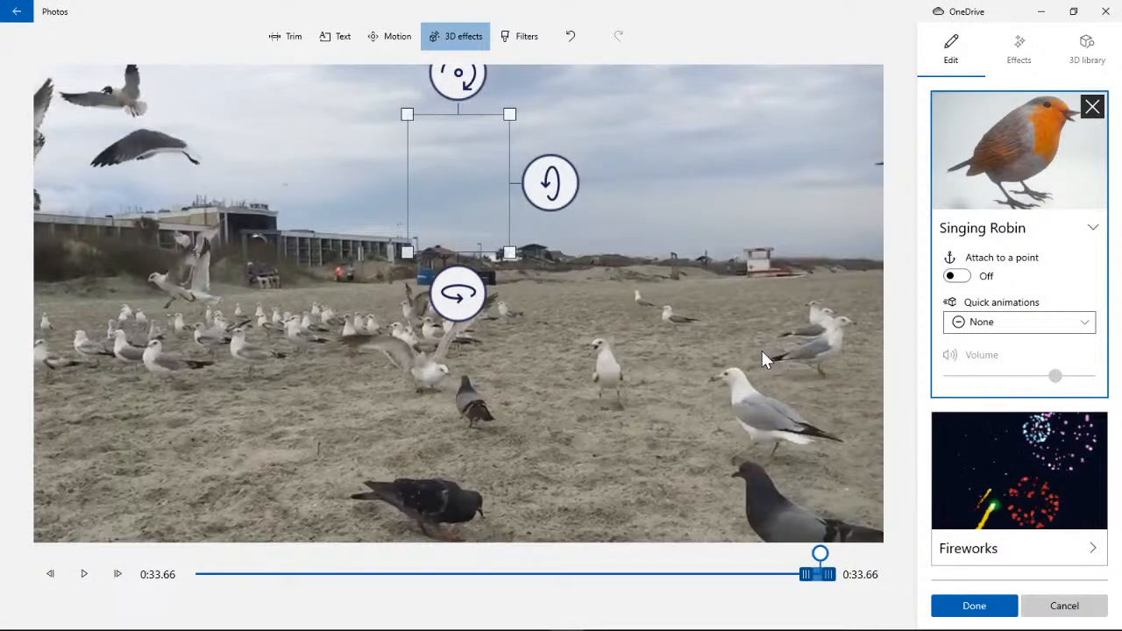
- Scrub back to about 30 seconds and play the clip to preview the Singing Robin, pausing shortly after the restart
drag(822, 559, 726, 570)
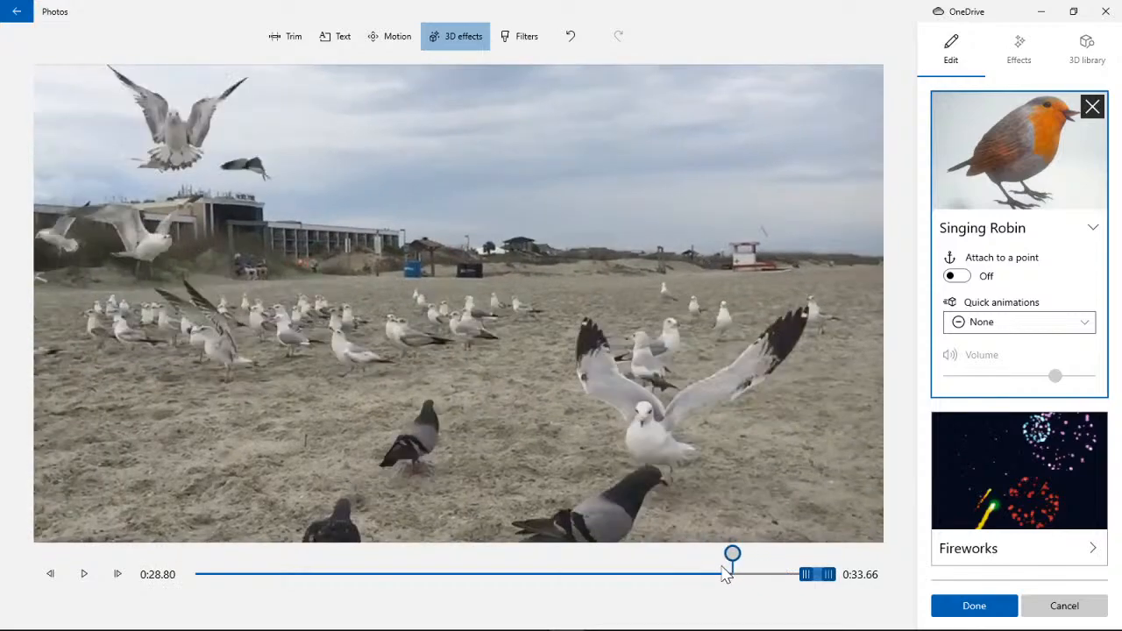
click(802, 568)
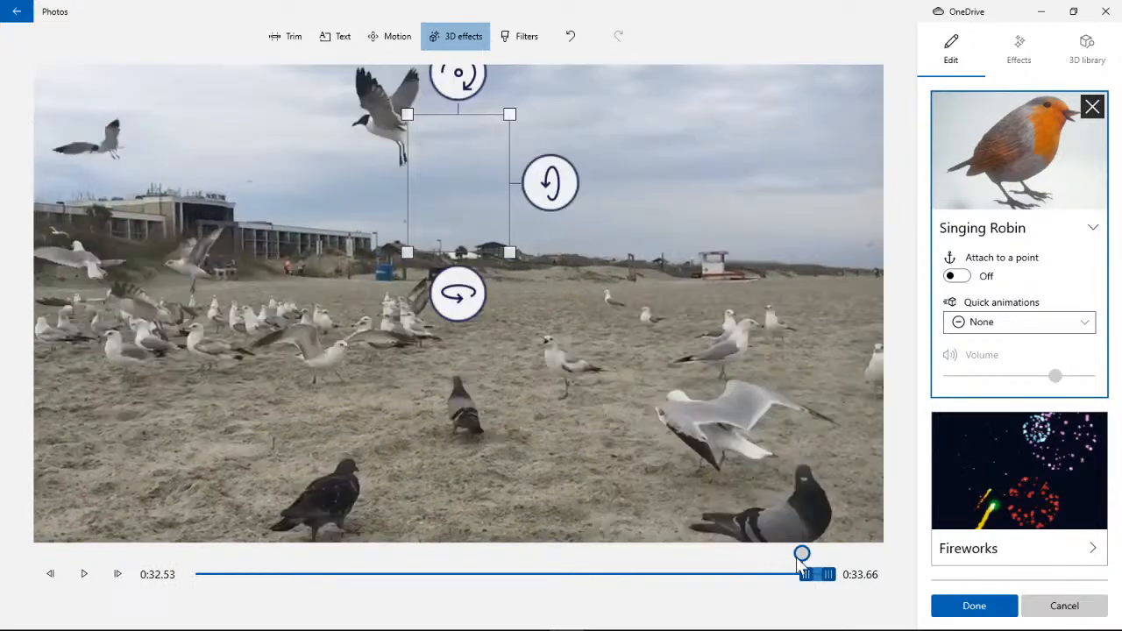
drag(802, 568, 765, 565)
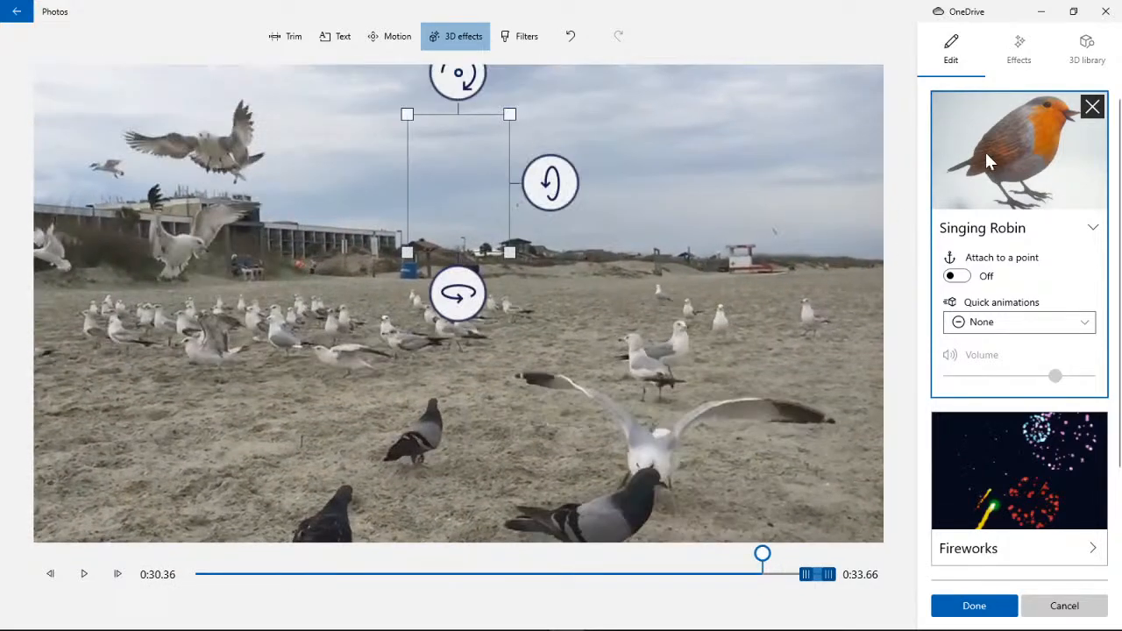
click(956, 172)
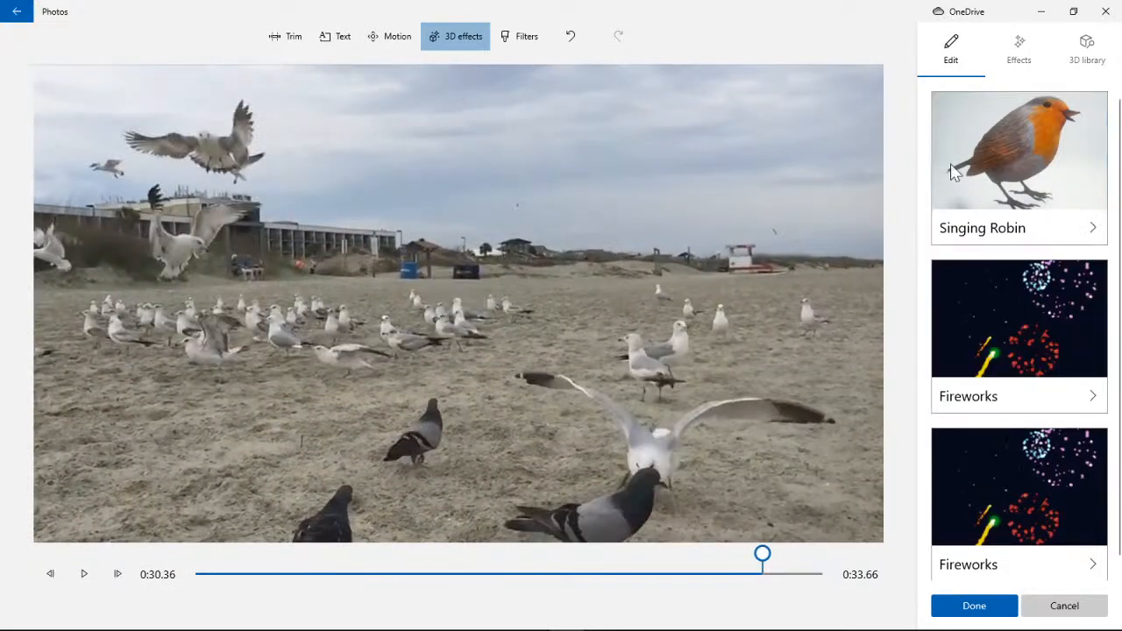
click(84, 574)
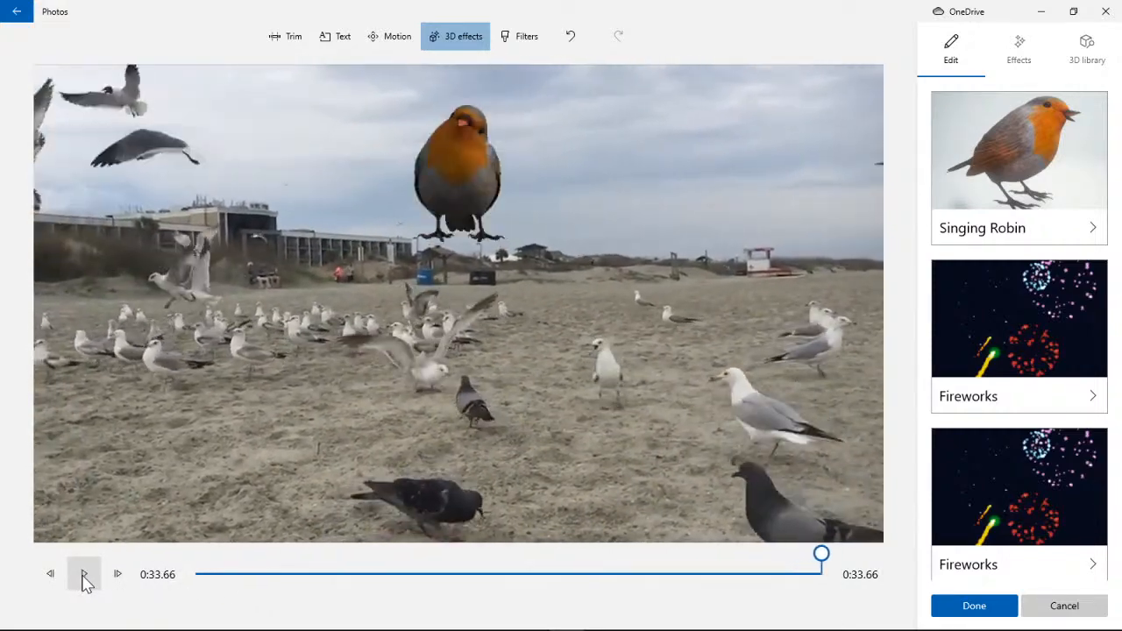
click(84, 574)
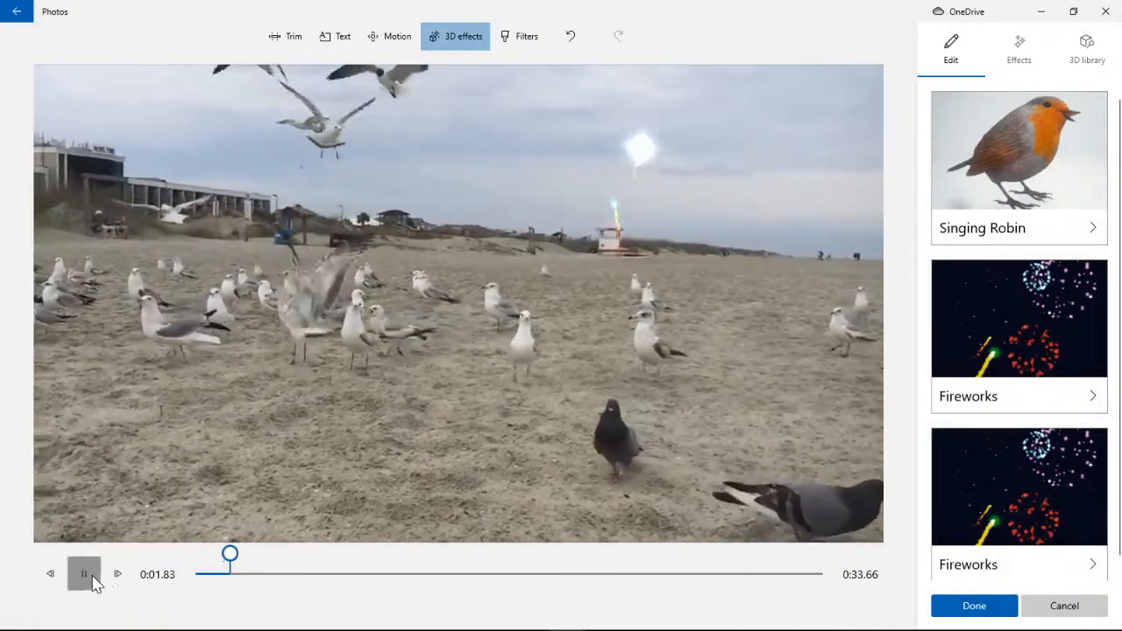
click(84, 575)
- Extend the Singing Robin's duration to begin at about 27 seconds, and play the clip from just before that point
click(1021, 175)
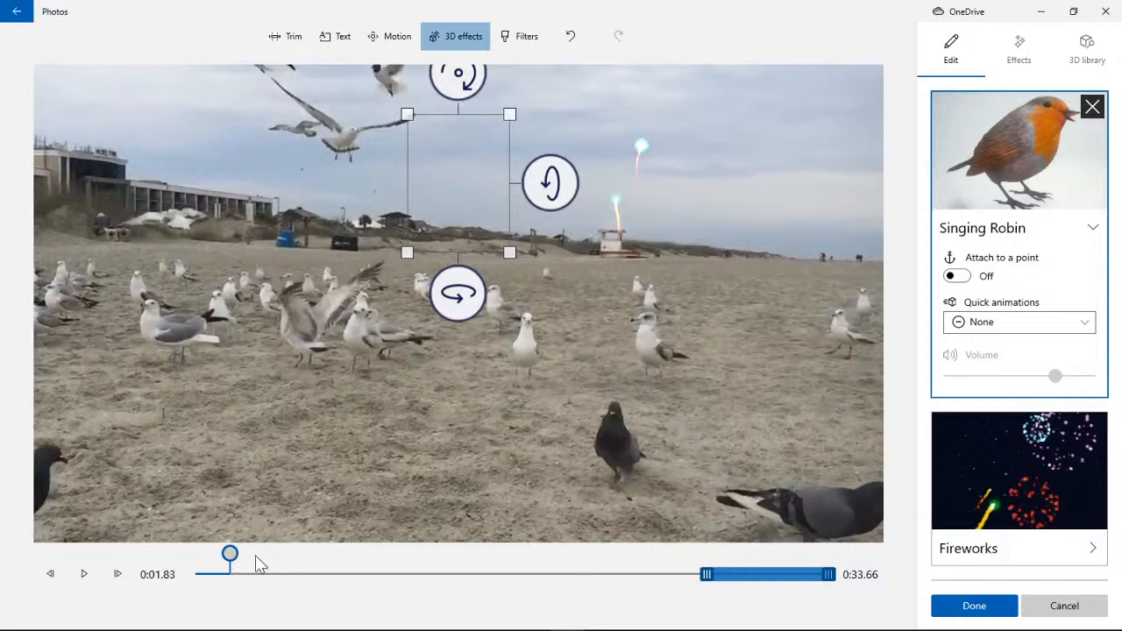
click(674, 568)
click(91, 579)
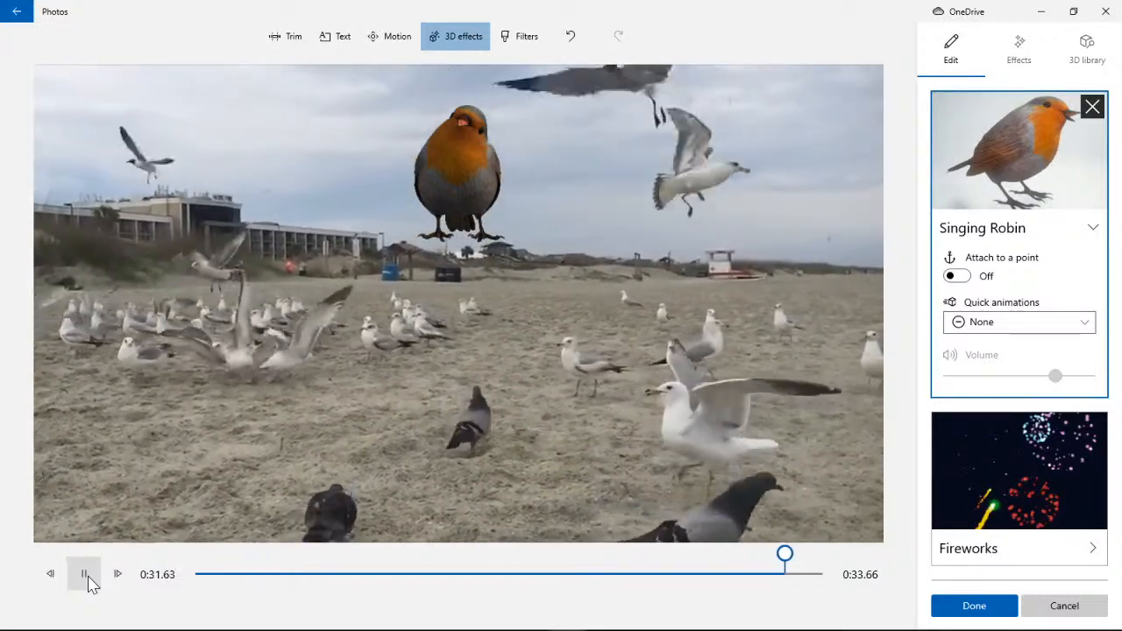
- Pause at about 32 seconds, rotate the Singing Robin into side profile and give it the Jump & Turn quick animation
click(87, 577)
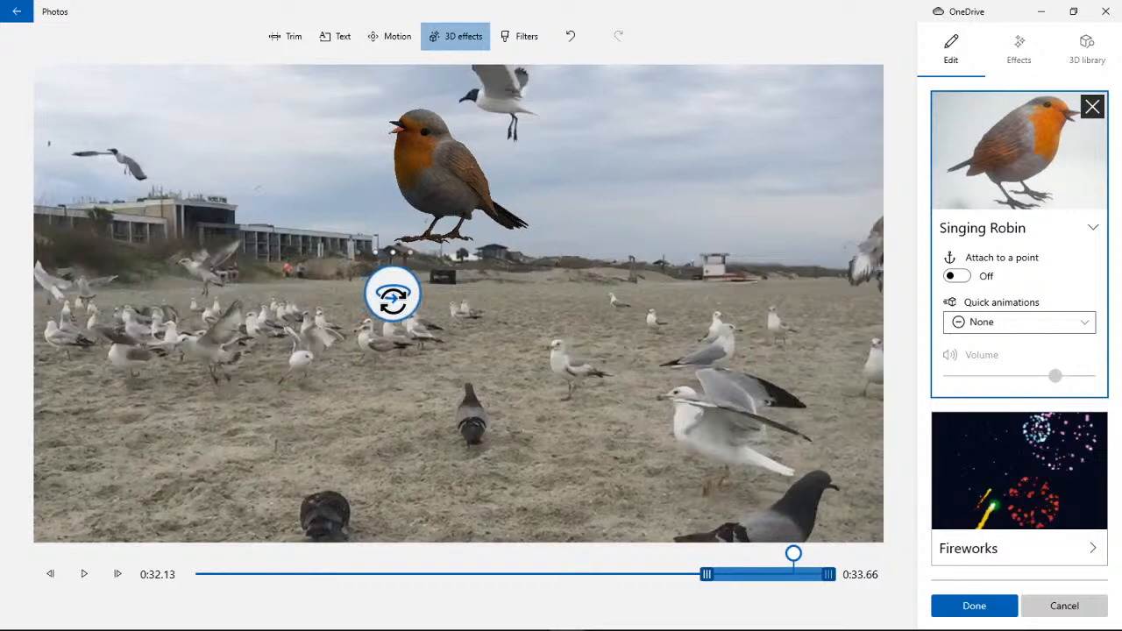
click(1082, 326)
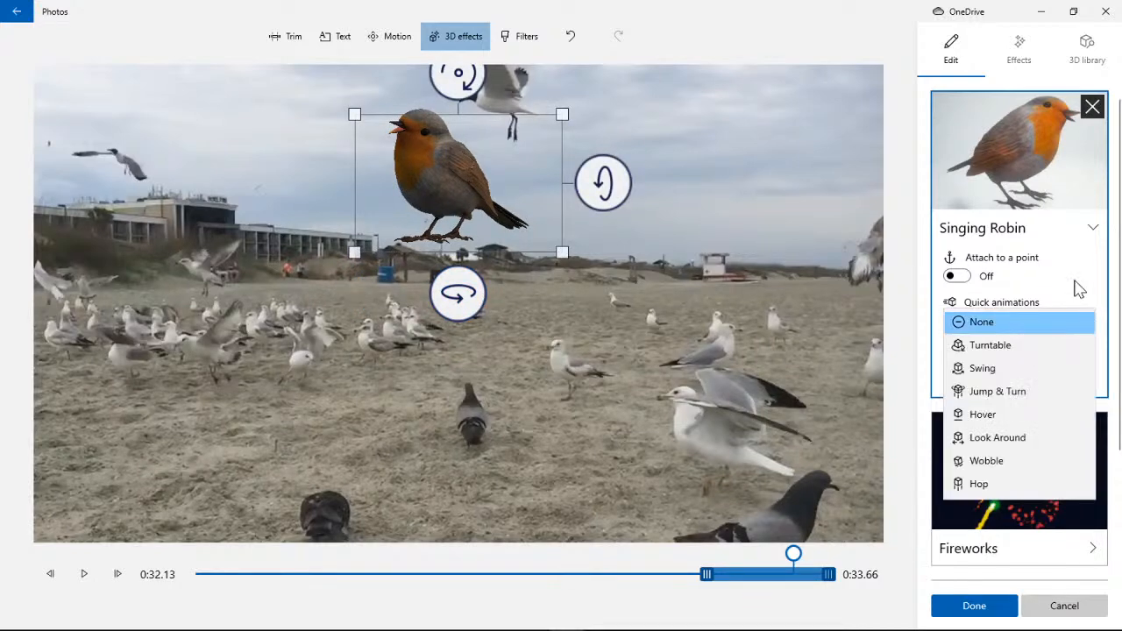
click(999, 392)
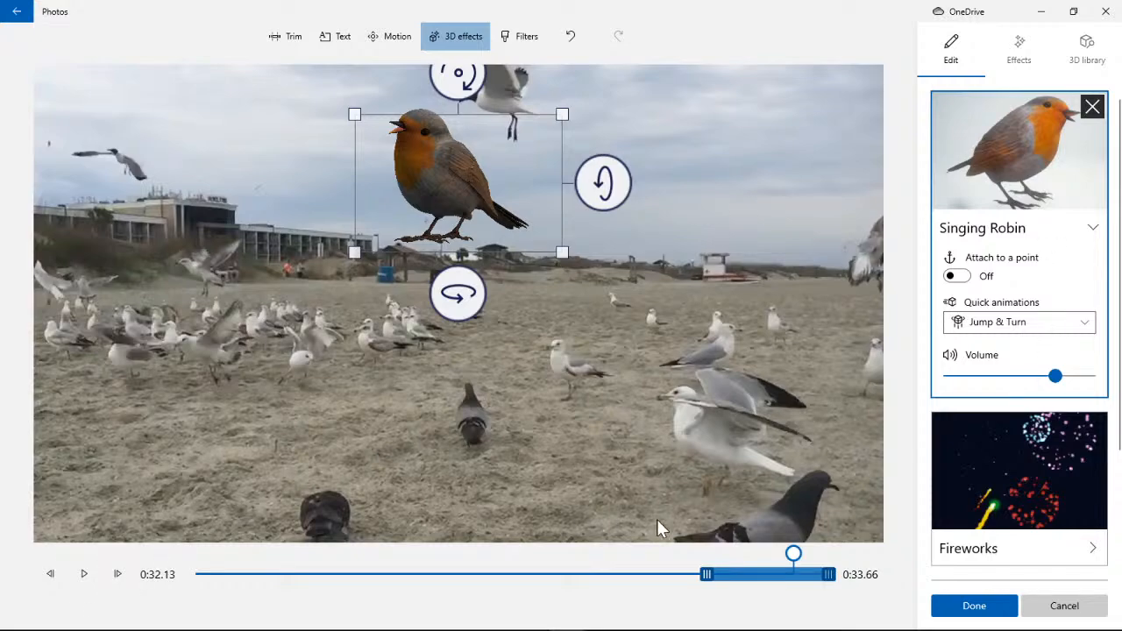
- Attach the Singing Robin to the blue bin in the frame at about 28 seconds, and play the clip from about 24 seconds
drag(789, 561, 721, 555)
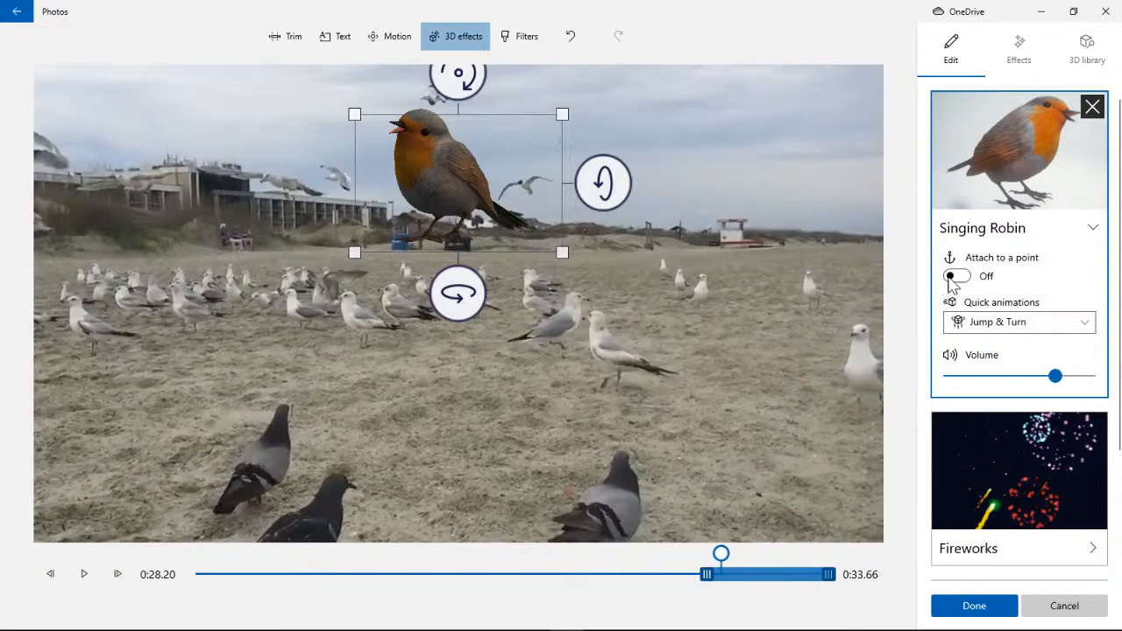
click(954, 277)
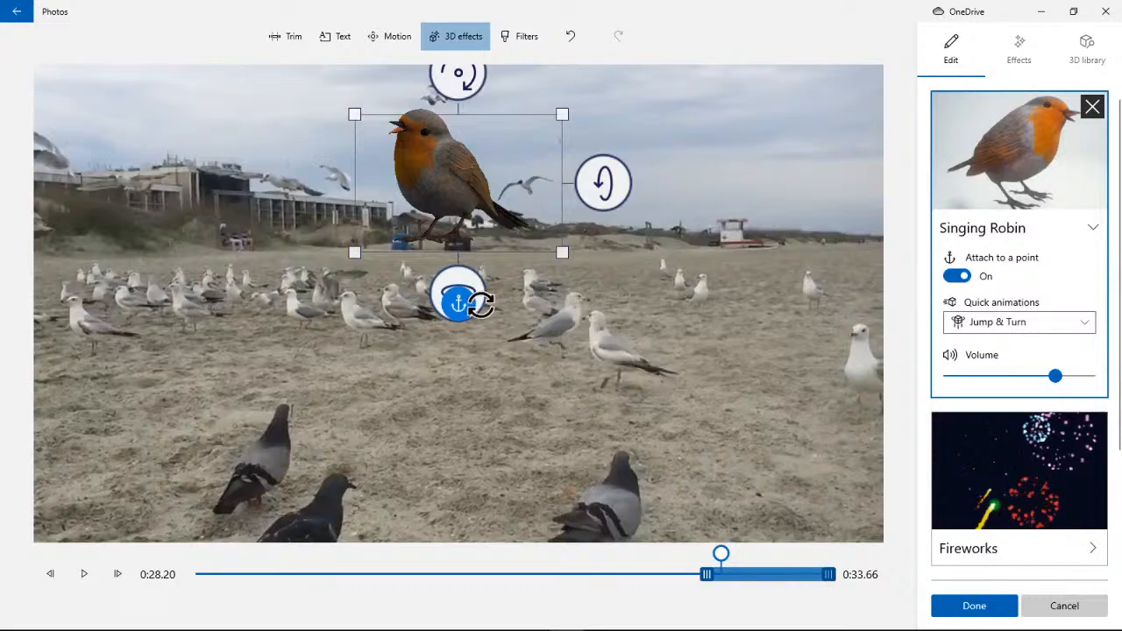
drag(458, 298, 438, 225)
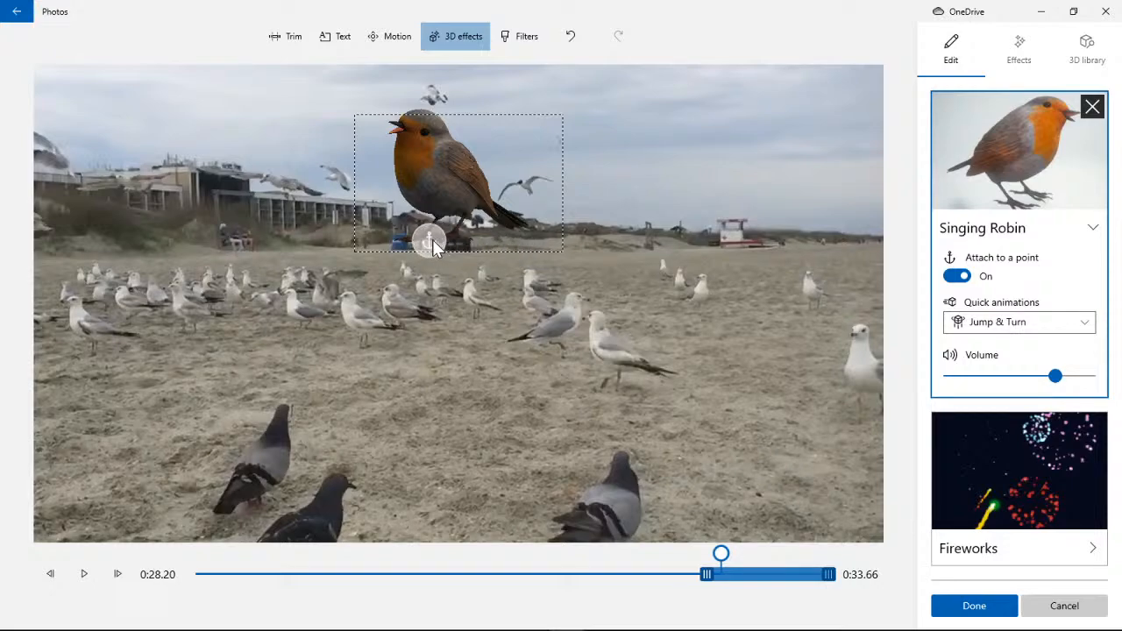
drag(403, 248, 403, 247)
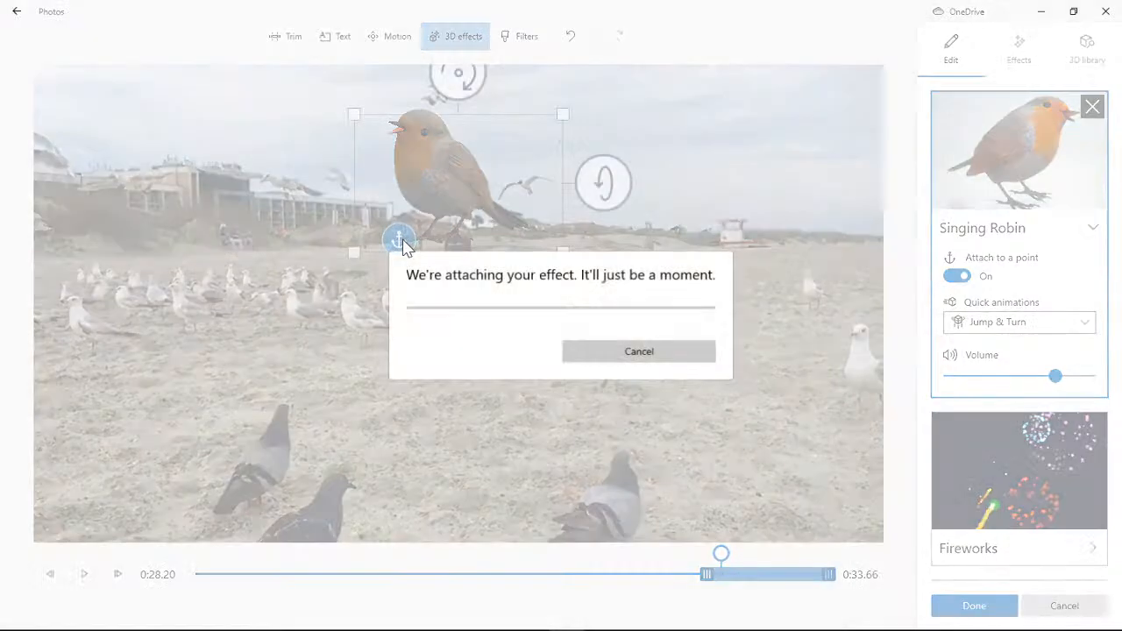
drag(721, 554, 649, 553)
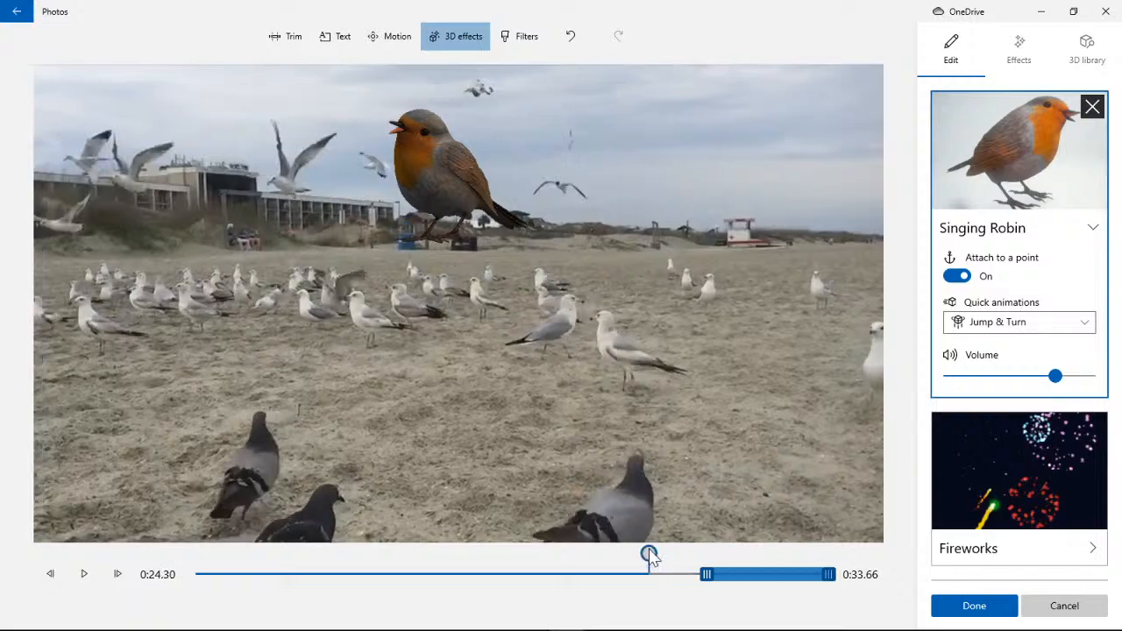
click(91, 575)
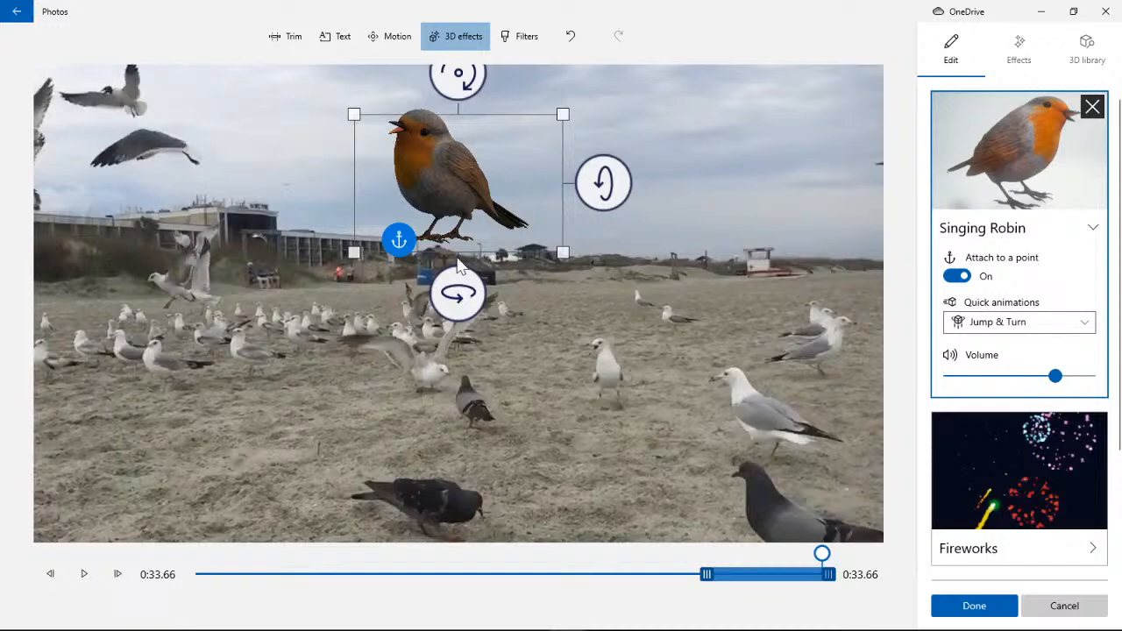
- Lower the Singing Robin so its feet reach the bins on the beach, and apply the clip's 3D effects
drag(462, 215, 474, 245)
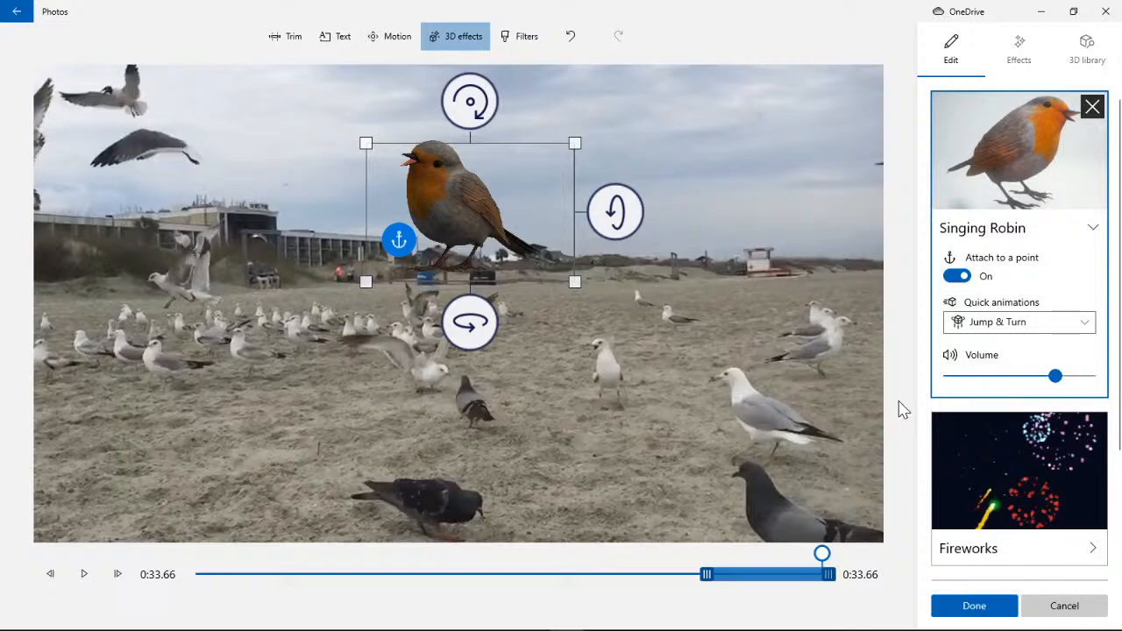
click(987, 218)
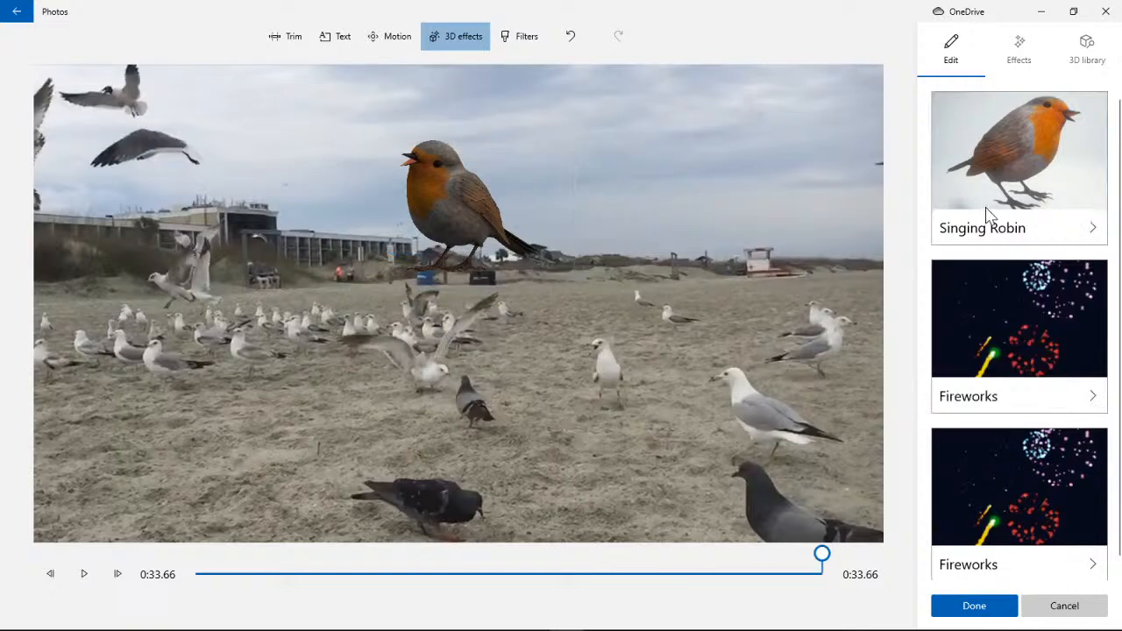
click(973, 605)
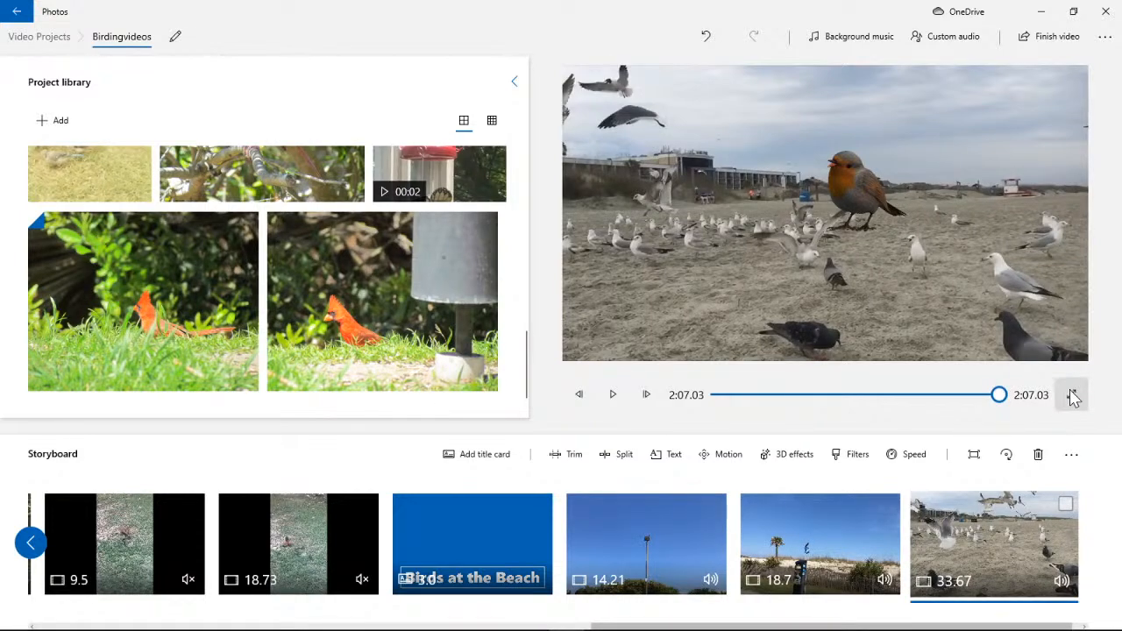
- Add the Come with Me track as the project's background music
click(847, 37)
scroll(518, 318, down, 3)
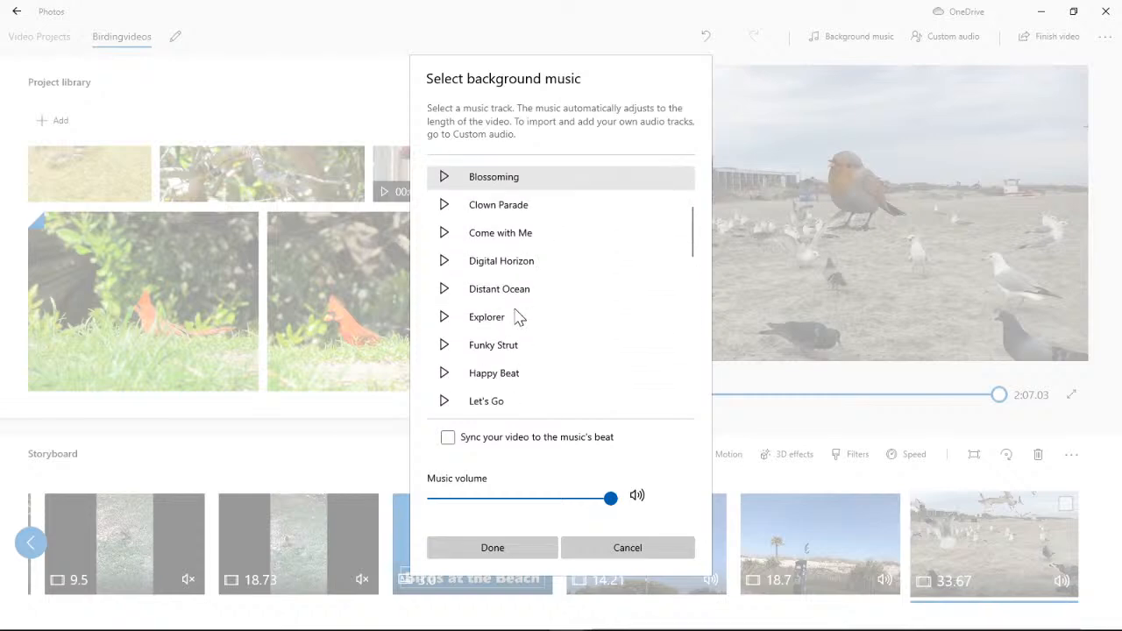
click(443, 241)
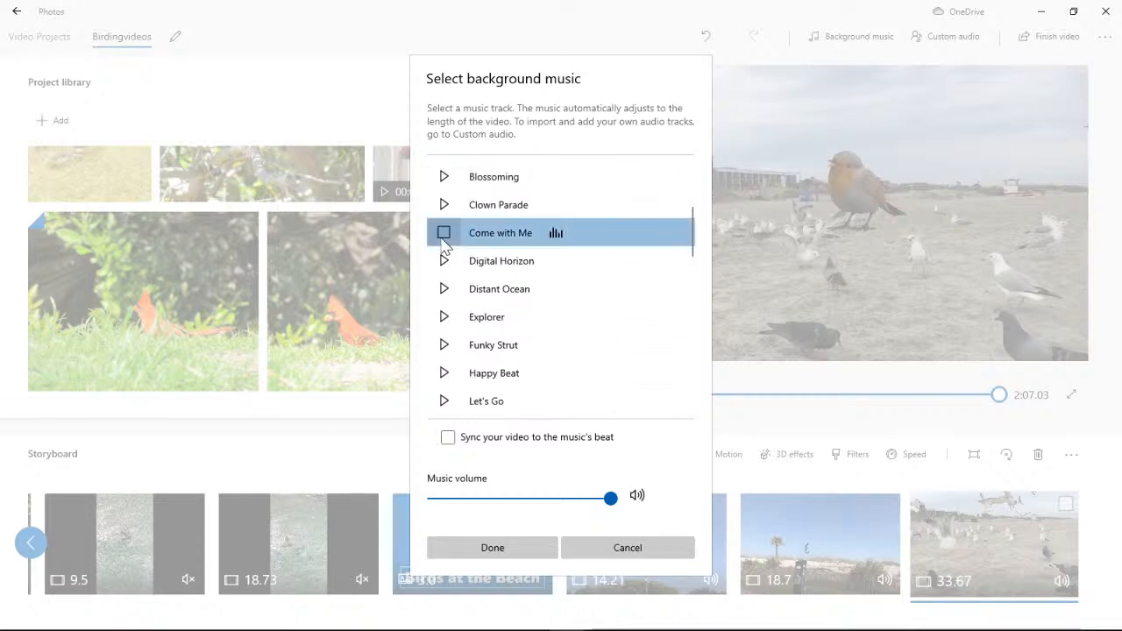
click(530, 547)
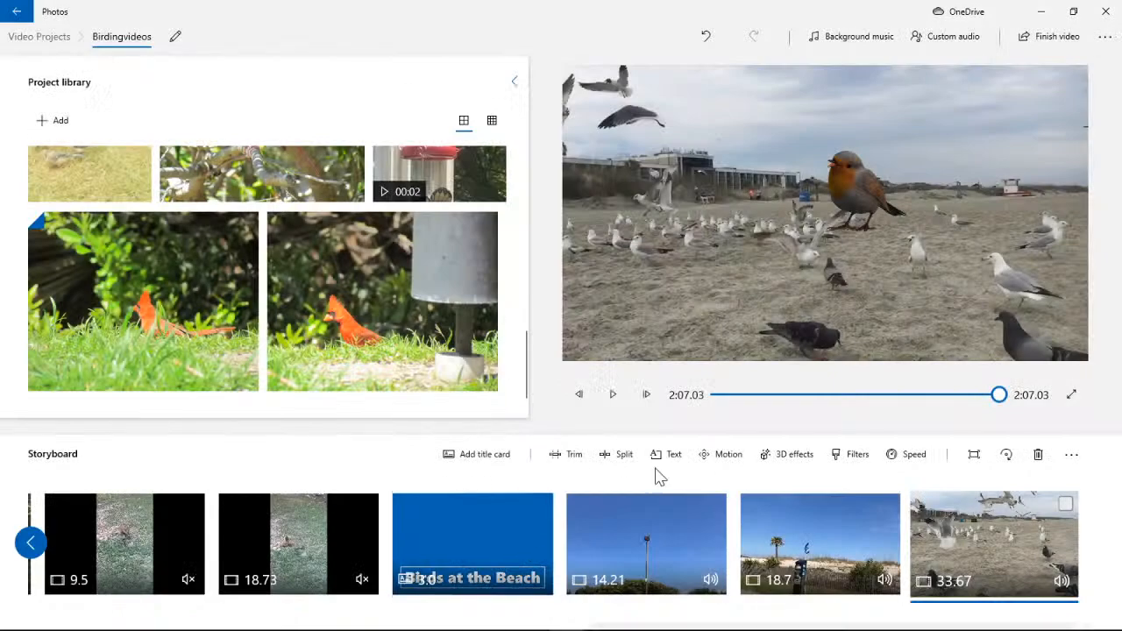
- Open the video preview in full screen and rewind it to the start
click(1073, 405)
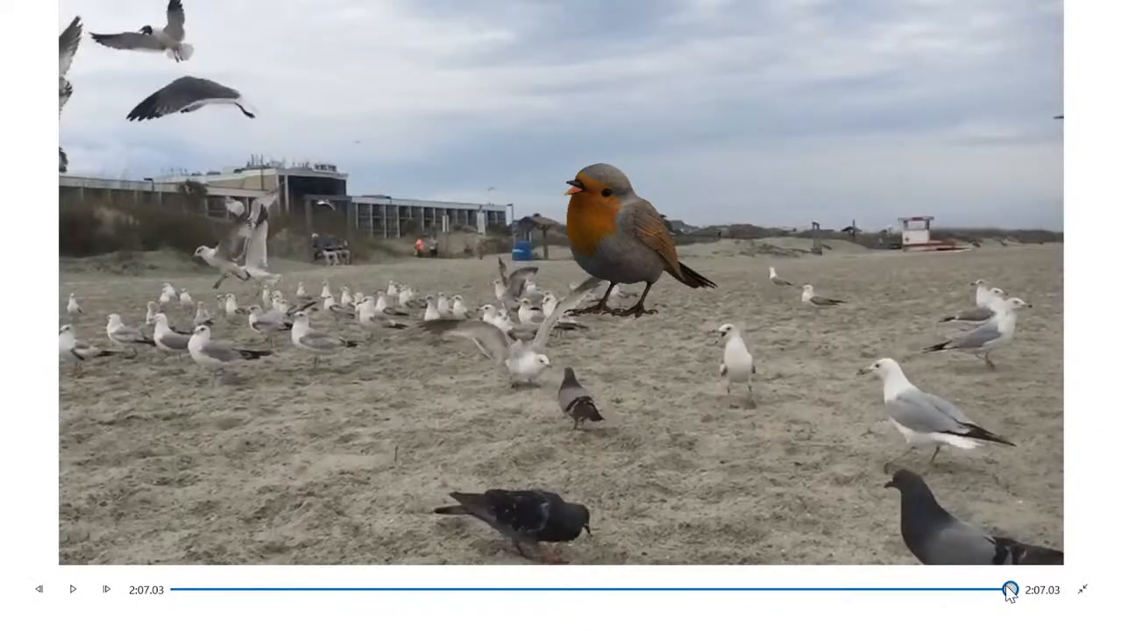
drag(1010, 591, 106, 550)
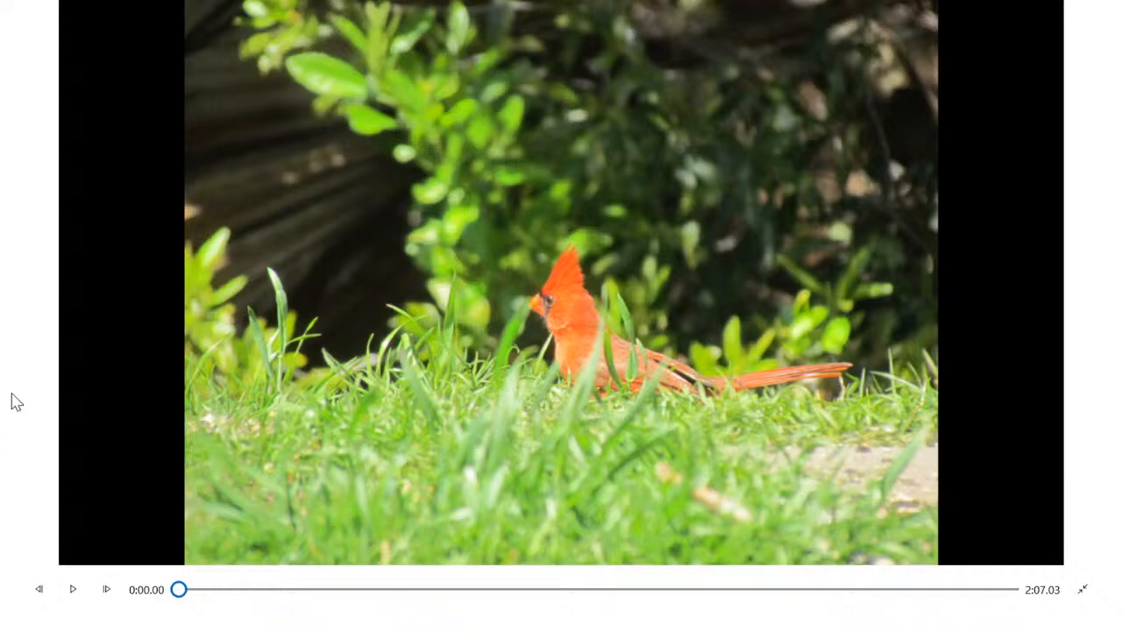